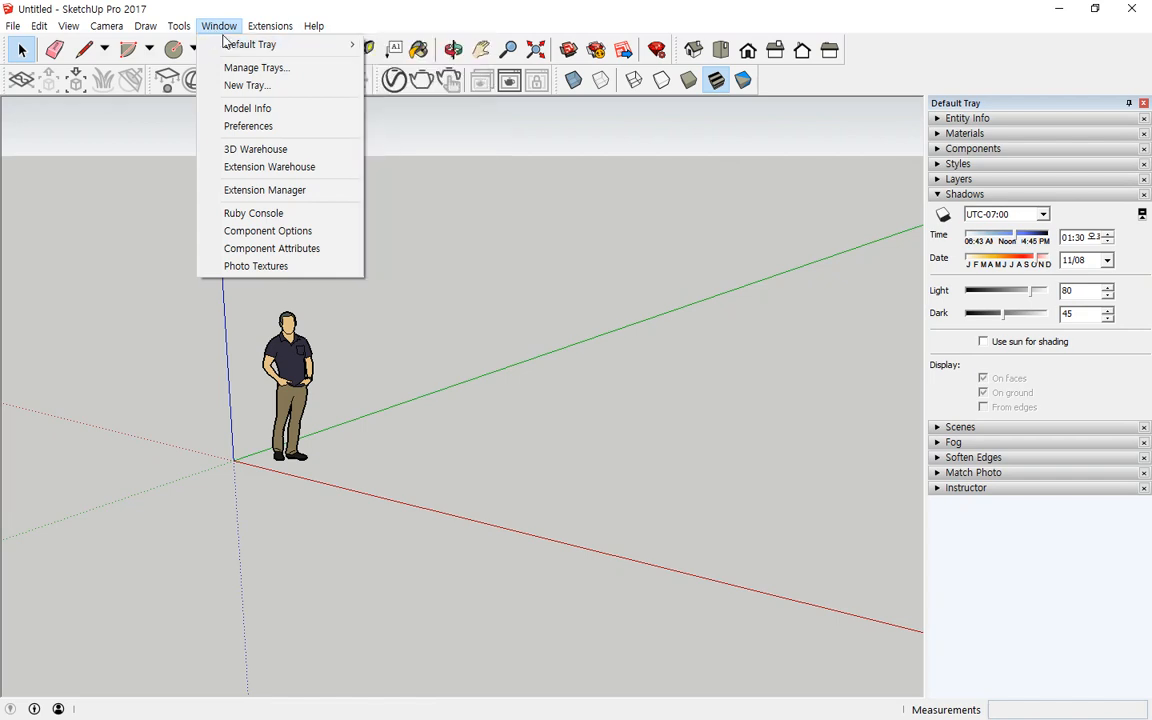
Step: Remove the Shadows panel from the default tray
mouse_move(233, 50)
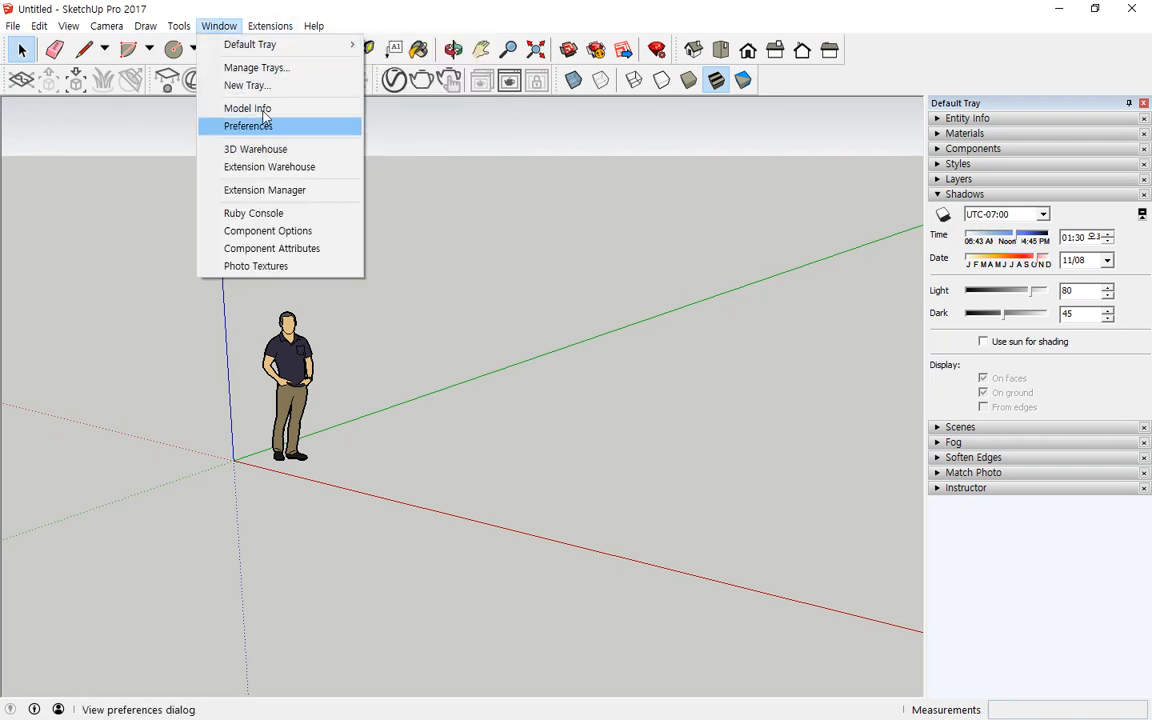
mouse_move(283, 46)
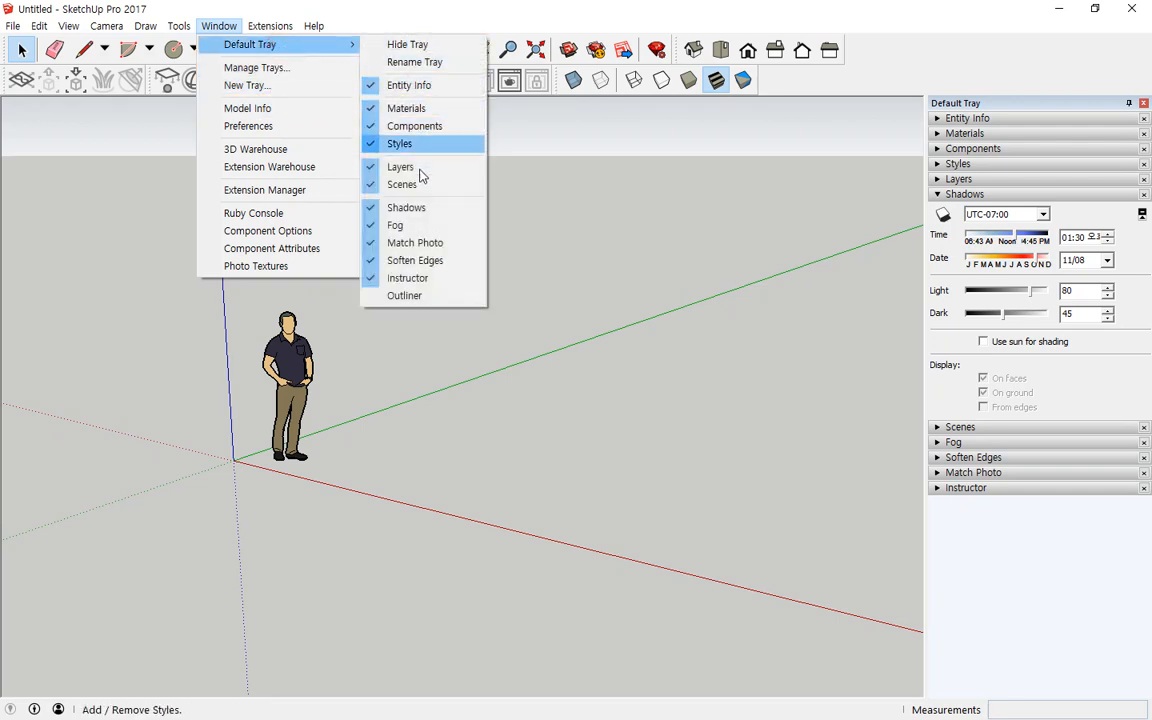
left_click(416, 207)
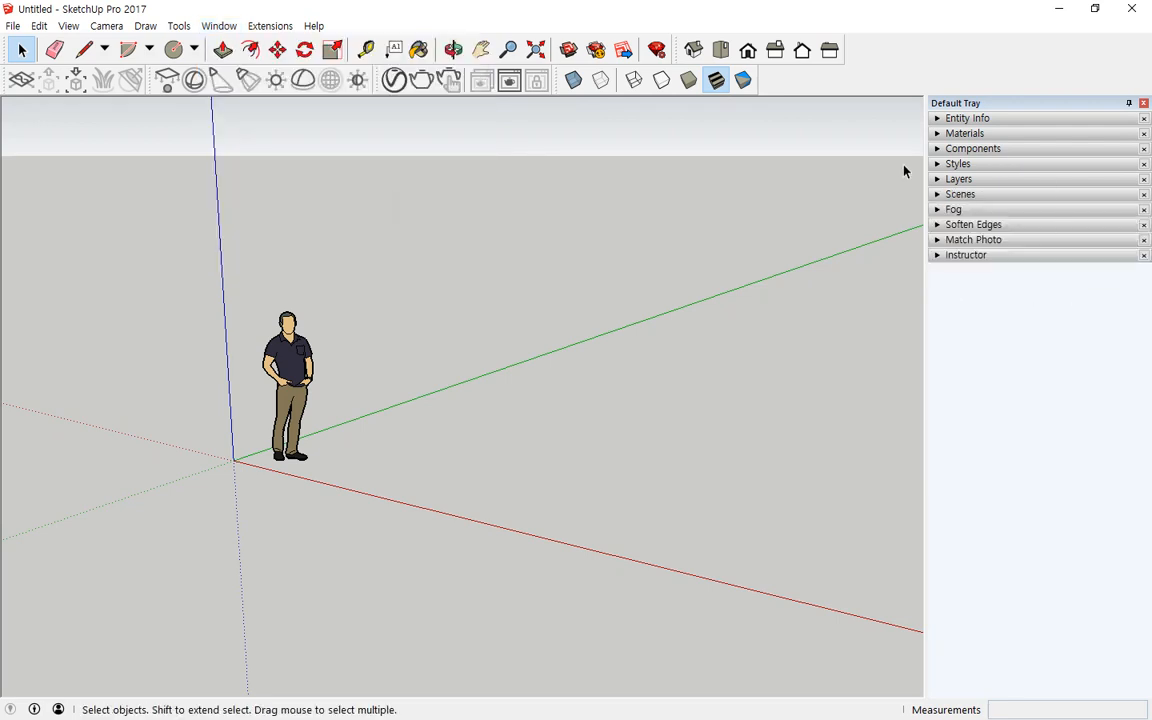
Step: Remove the Fog panel from the default tray
left_click(219, 26)
mouse_move(283, 46)
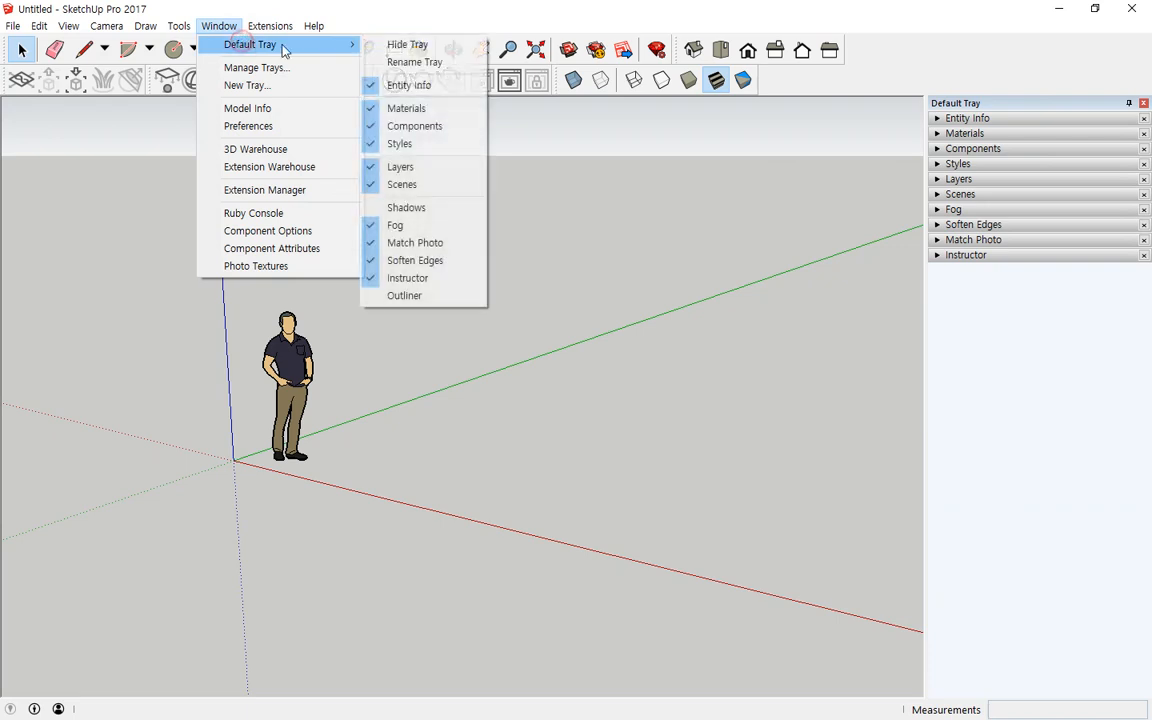
left_click(380, 224)
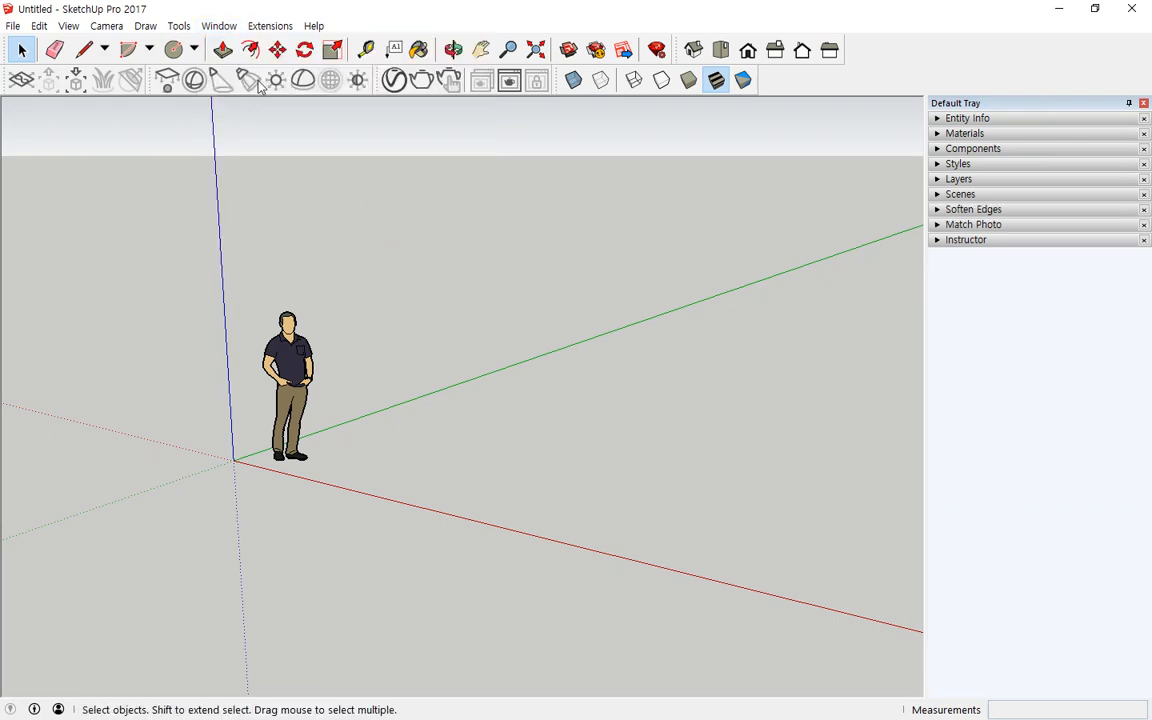
Step: Remove the Match Photo panel from the default tray
left_click(219, 26)
mouse_move(290, 45)
left_click(400, 241)
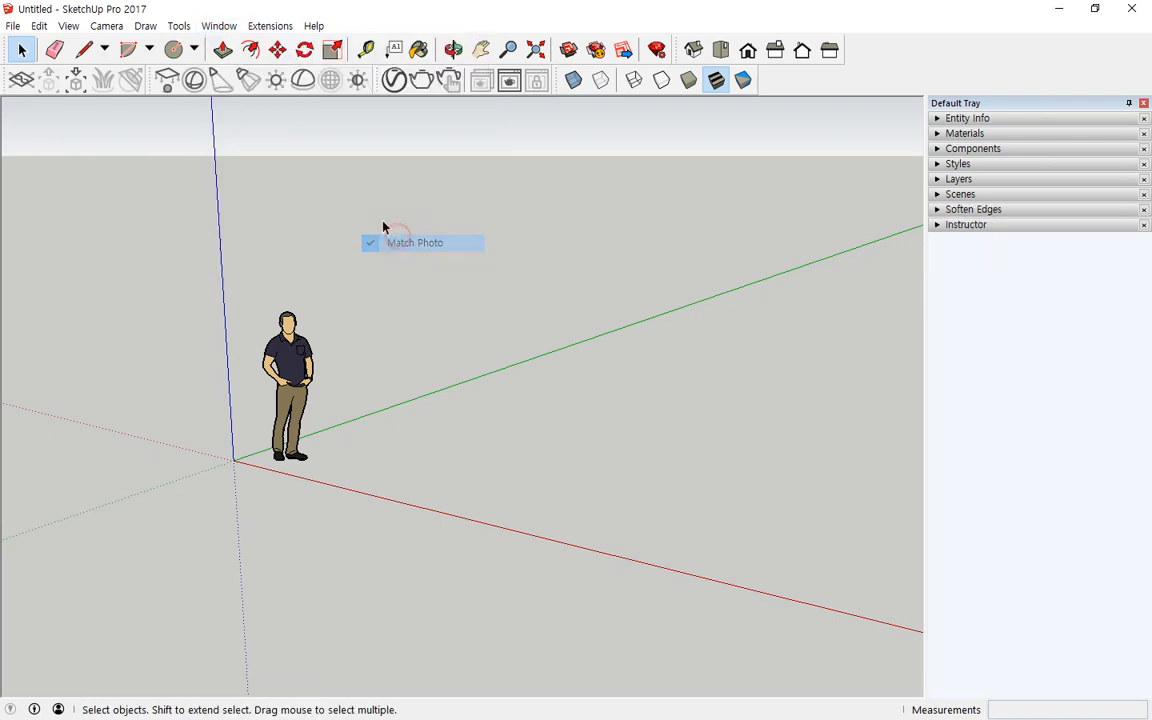
Step: Remove the Soften Edges panel from the default tray
left_click(219, 26)
mouse_move(265, 44)
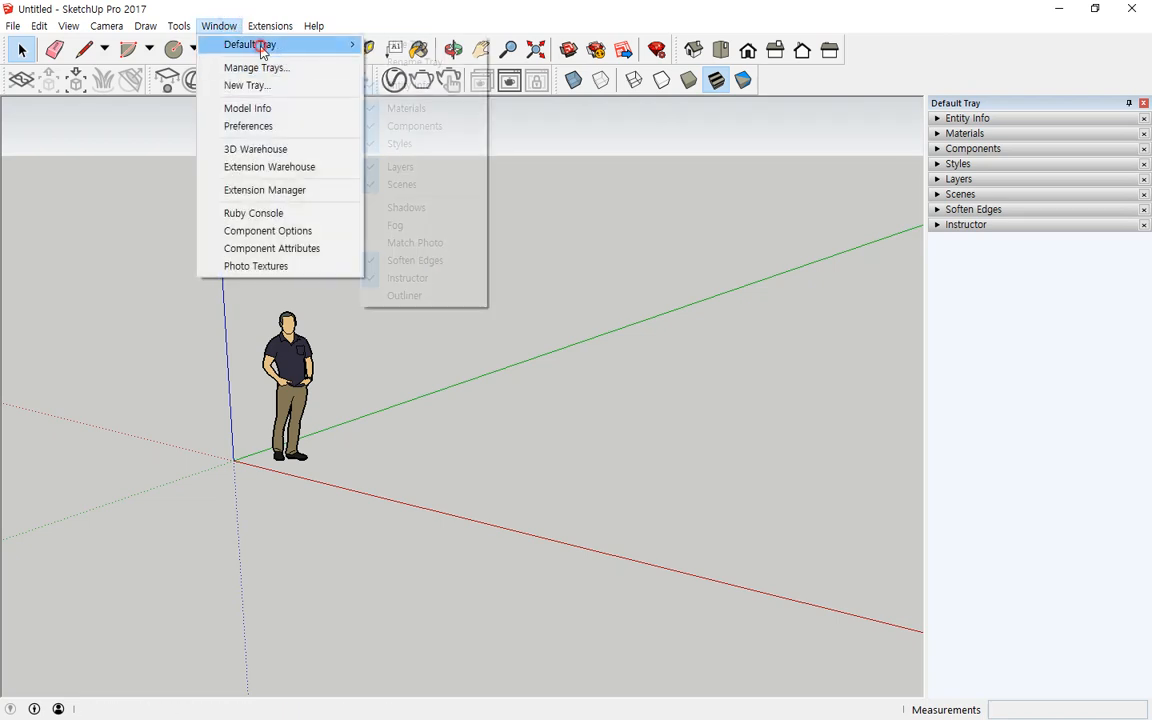
left_click(395, 260)
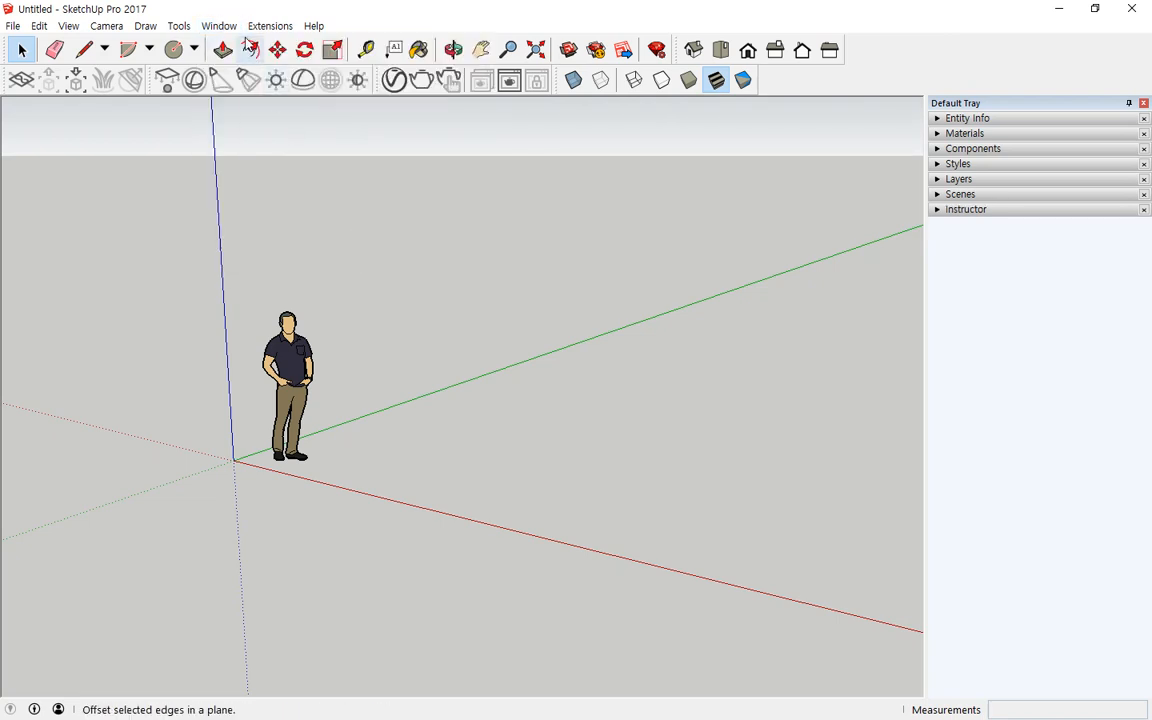
Step: Remove the Instructor panel from the default tray
left_click(219, 26)
mouse_move(240, 45)
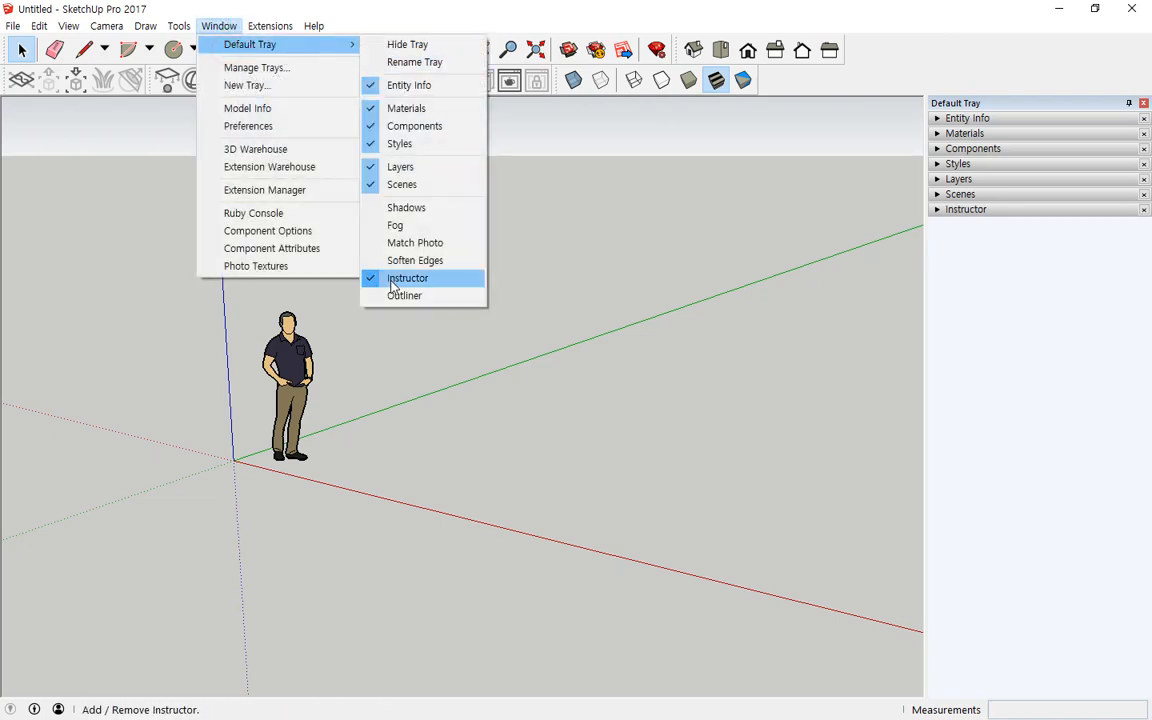
left_click(400, 278)
left_click(217, 24)
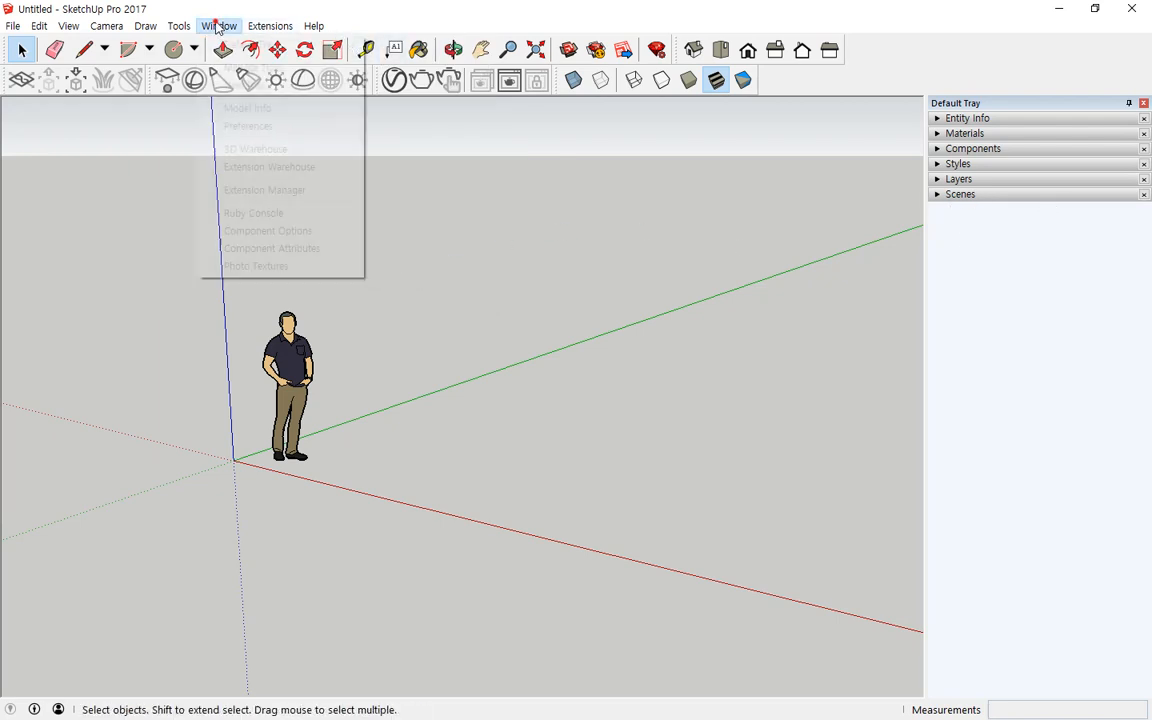
left_click(232, 28)
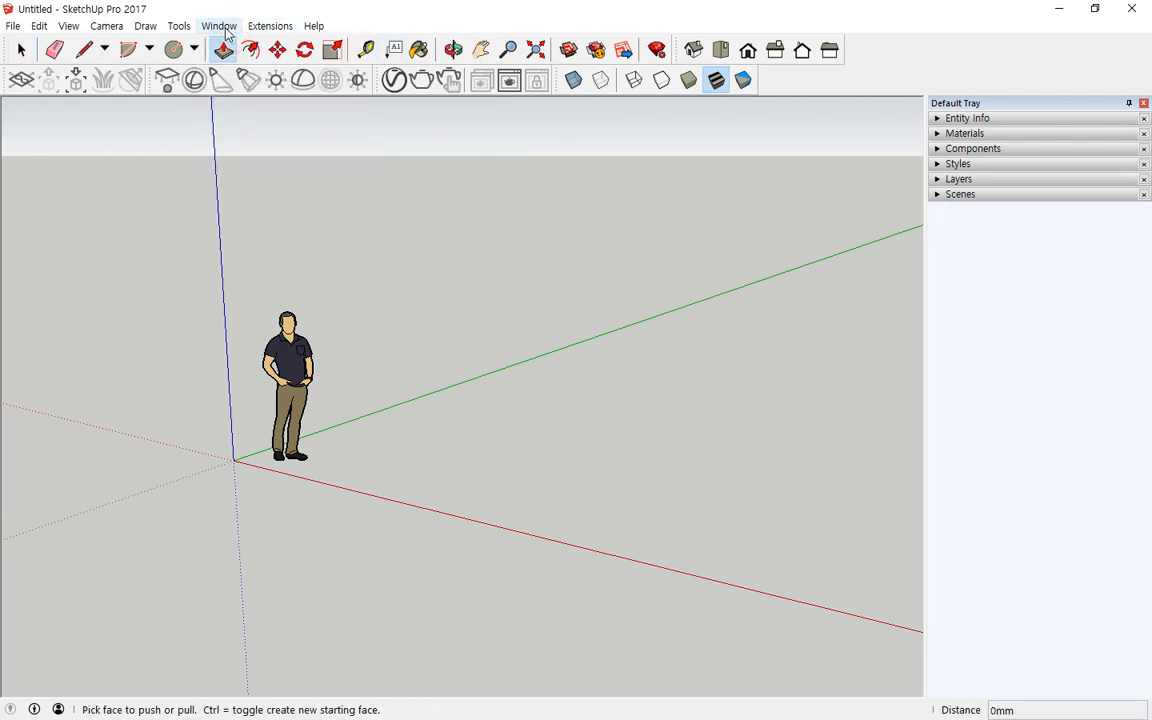
Step: Remove the Scenes panel from the default tray
left_click(219, 26)
mouse_move(240, 45)
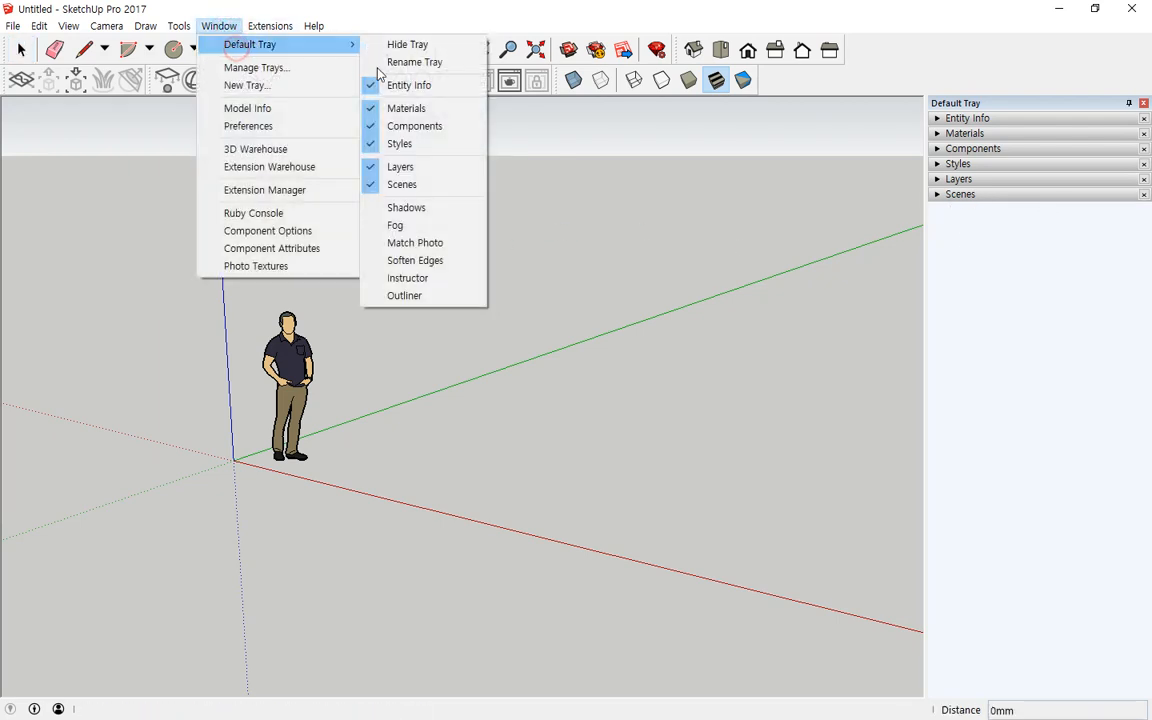
left_click(412, 185)
Step: Add the Scenes panel back to the default tray
left_click(219, 26)
mouse_move(250, 45)
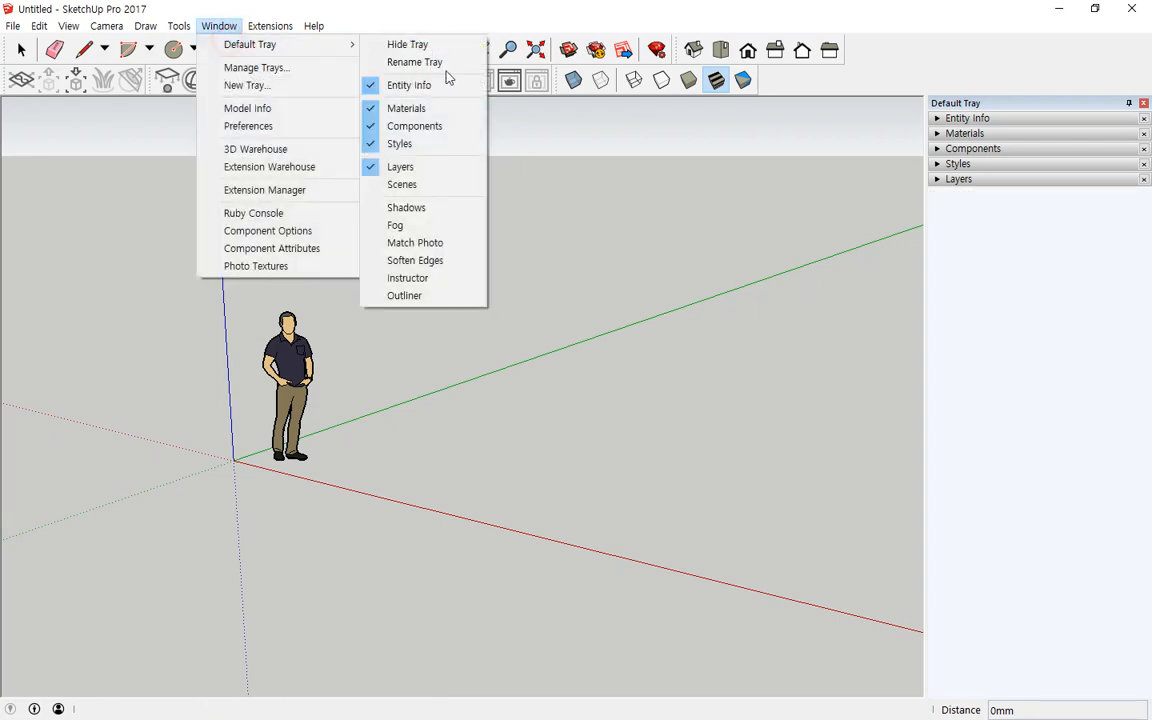
left_click(429, 185)
Step: Add the Shadows panel back to the default tray and collapse the Scenes panel
left_click(220, 26)
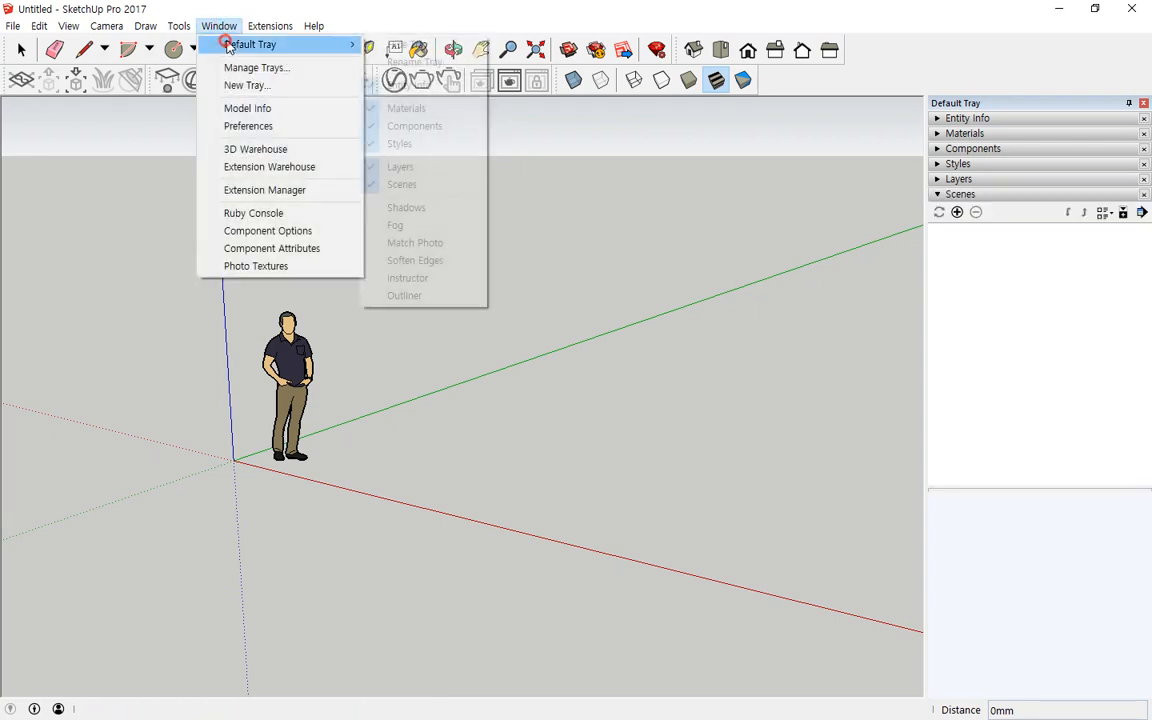
left_click(406, 207)
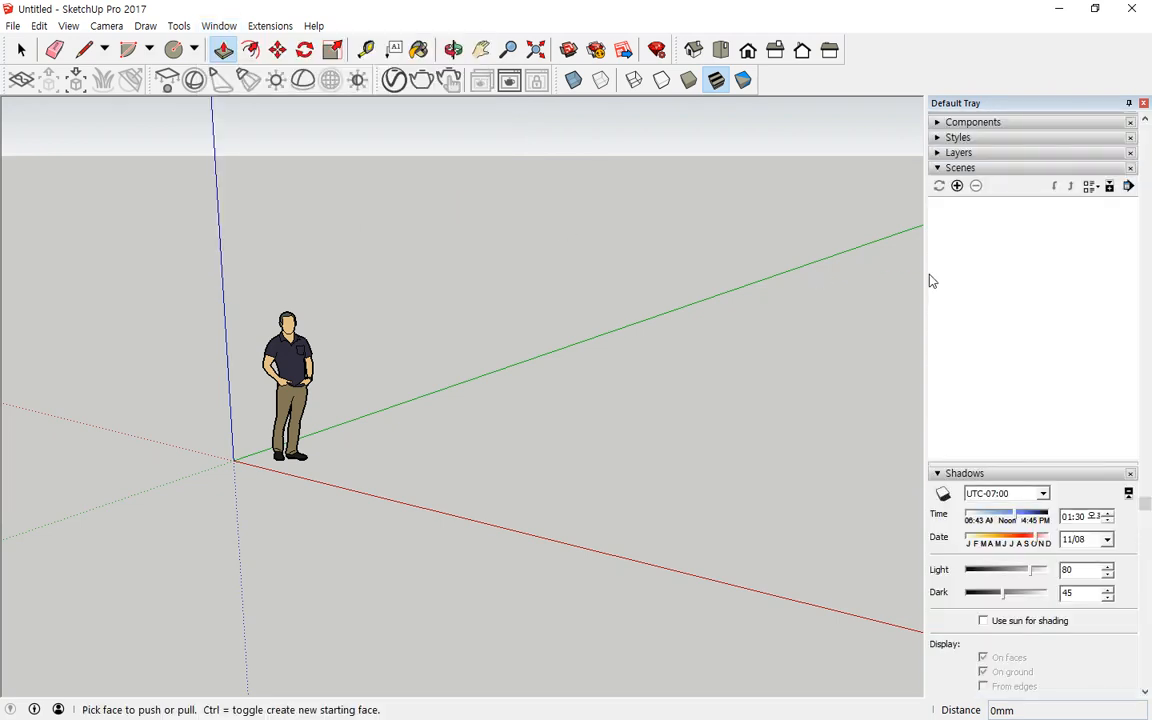
left_click(936, 169)
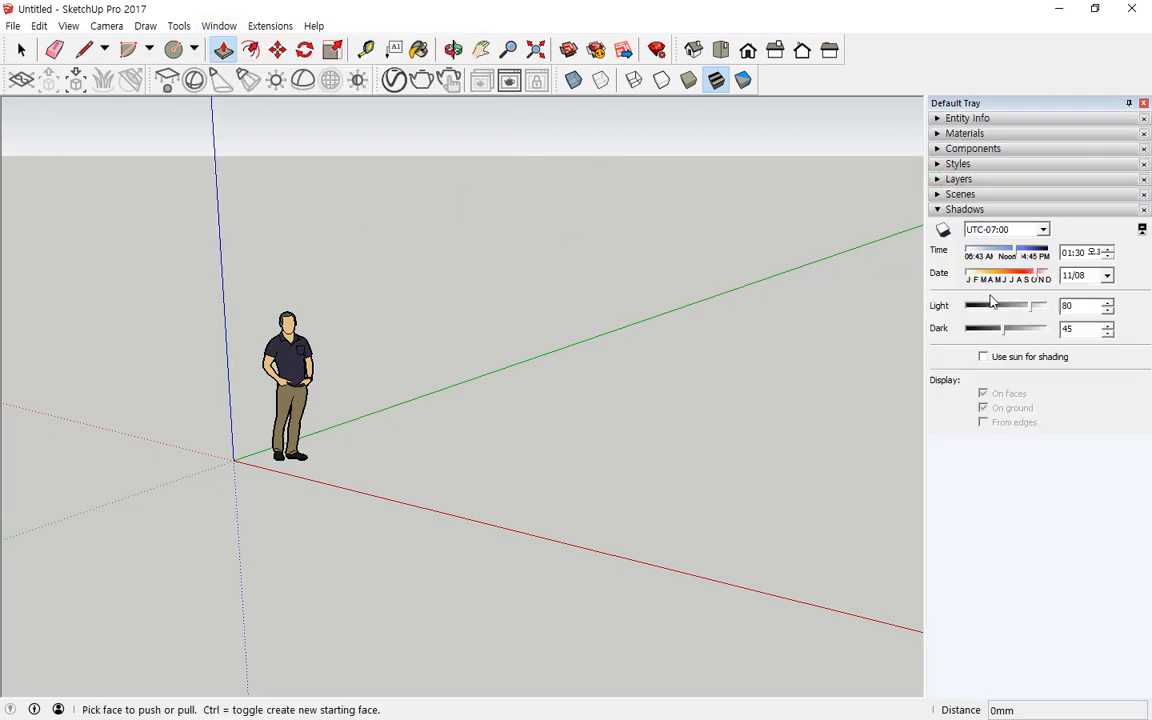
left_click(220, 30)
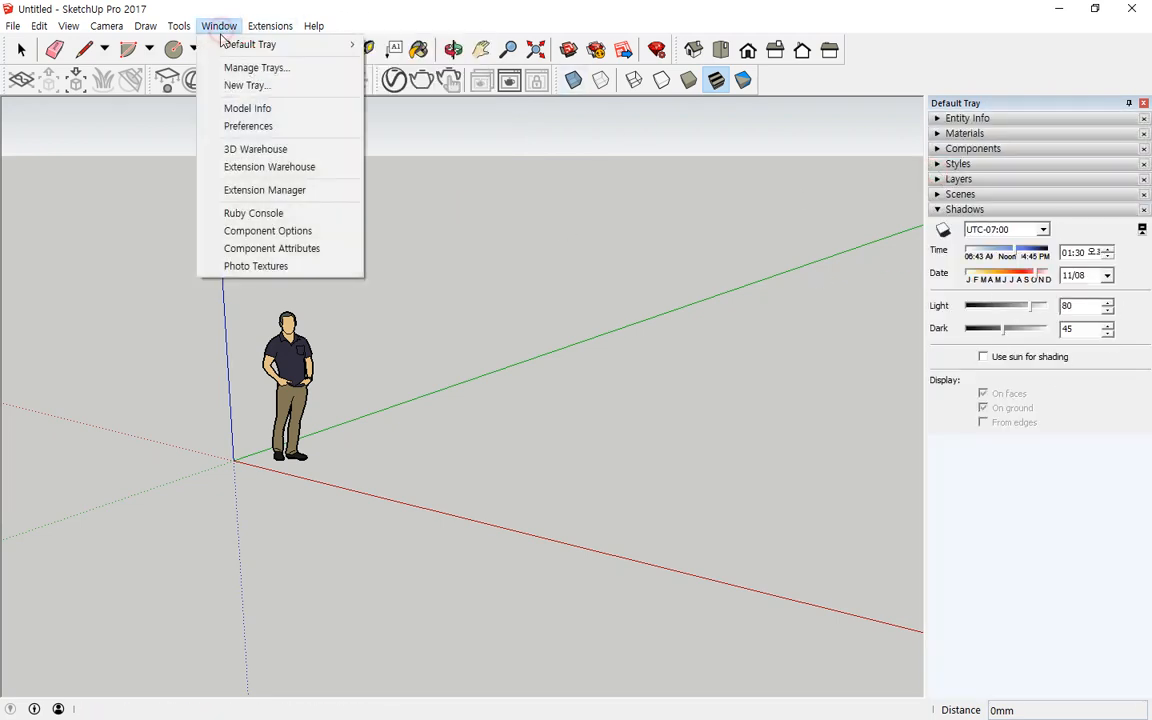
mouse_move(234, 46)
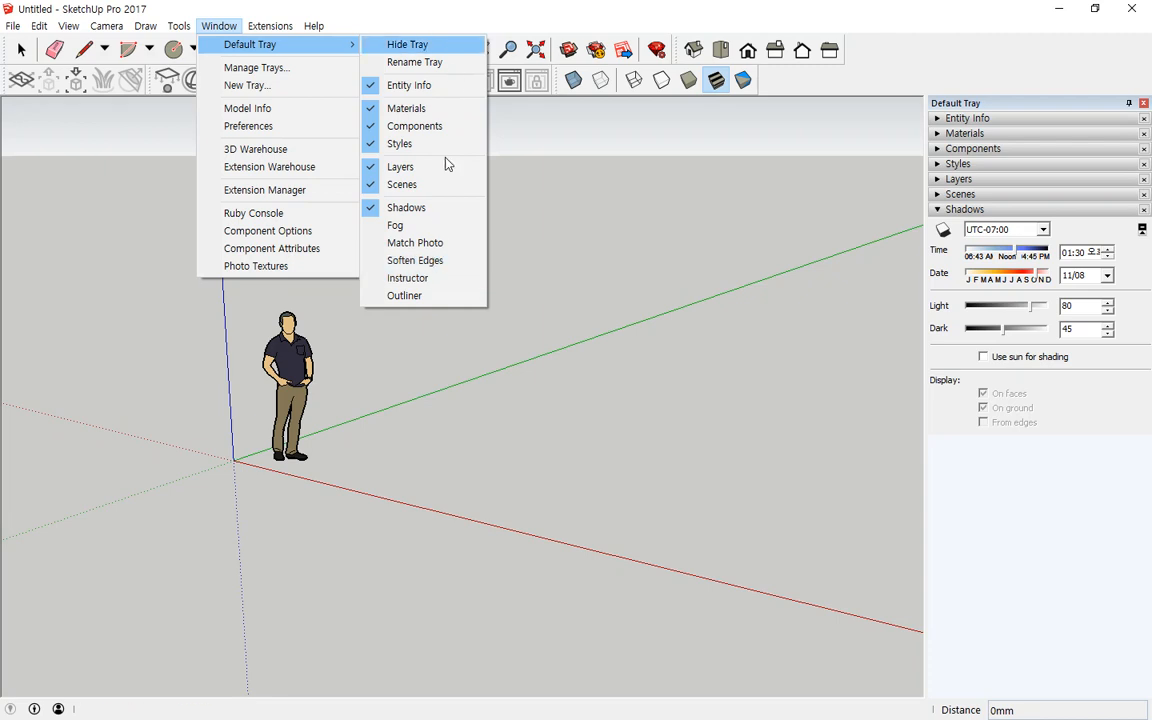
left_click(1040, 548)
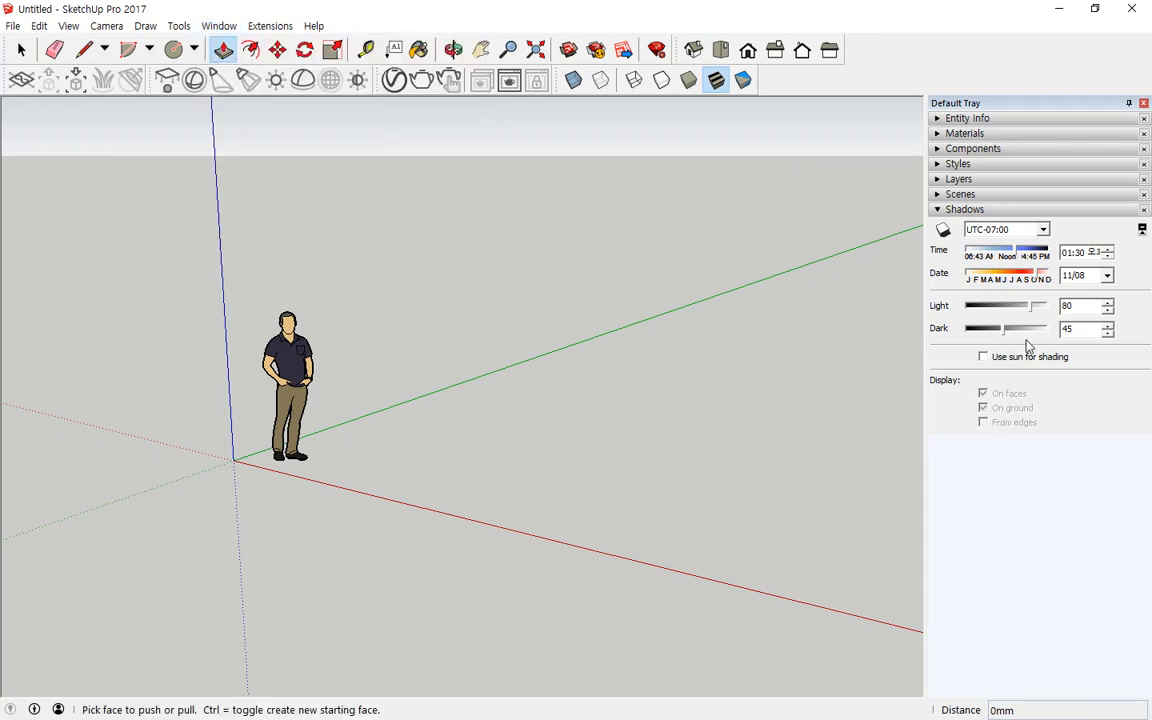
mouse_move(1014, 446)
left_mouse_down()
mouse_move(900, 283)
mouse_move(1112, 312)
mouse_move(1039, 458)
mouse_move(1010, 455)
mouse_move(928, 406)
mouse_move(1120, 265)
left_mouse_up()
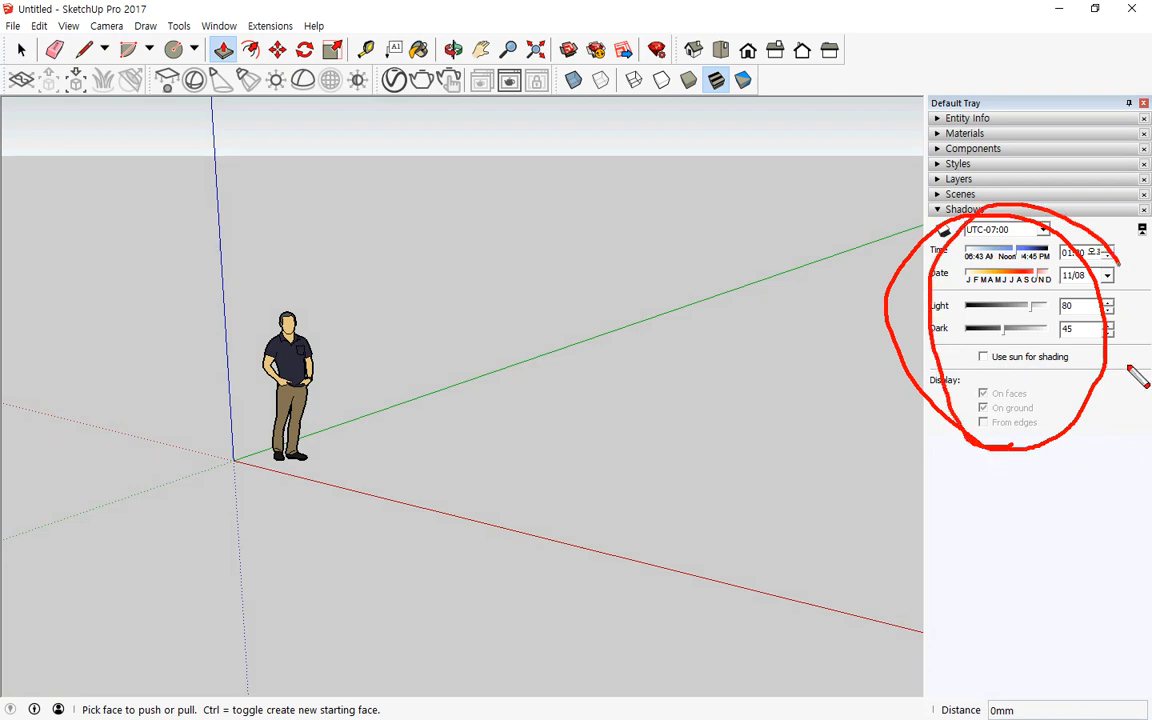
left_click_drag(1128, 367, 1068, 436)
mouse_move(514, 510)
left_mouse_down()
mouse_move(338, 350)
mouse_move(543, 500)
left_mouse_up()
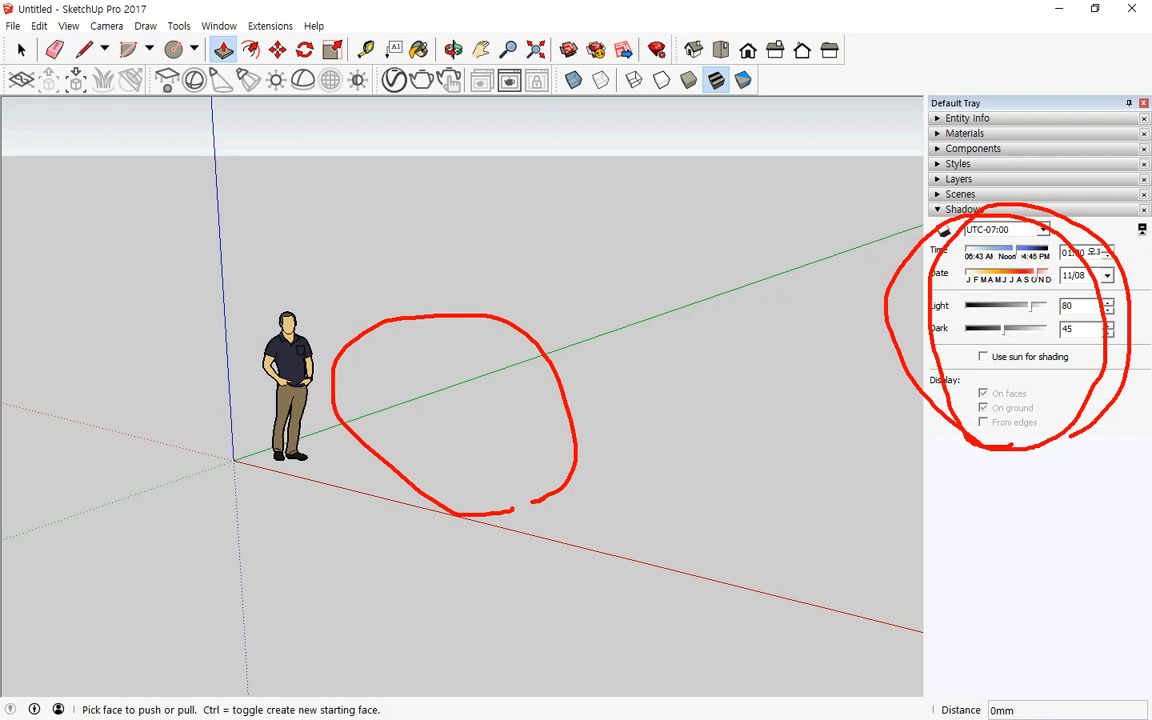
key("Escape")
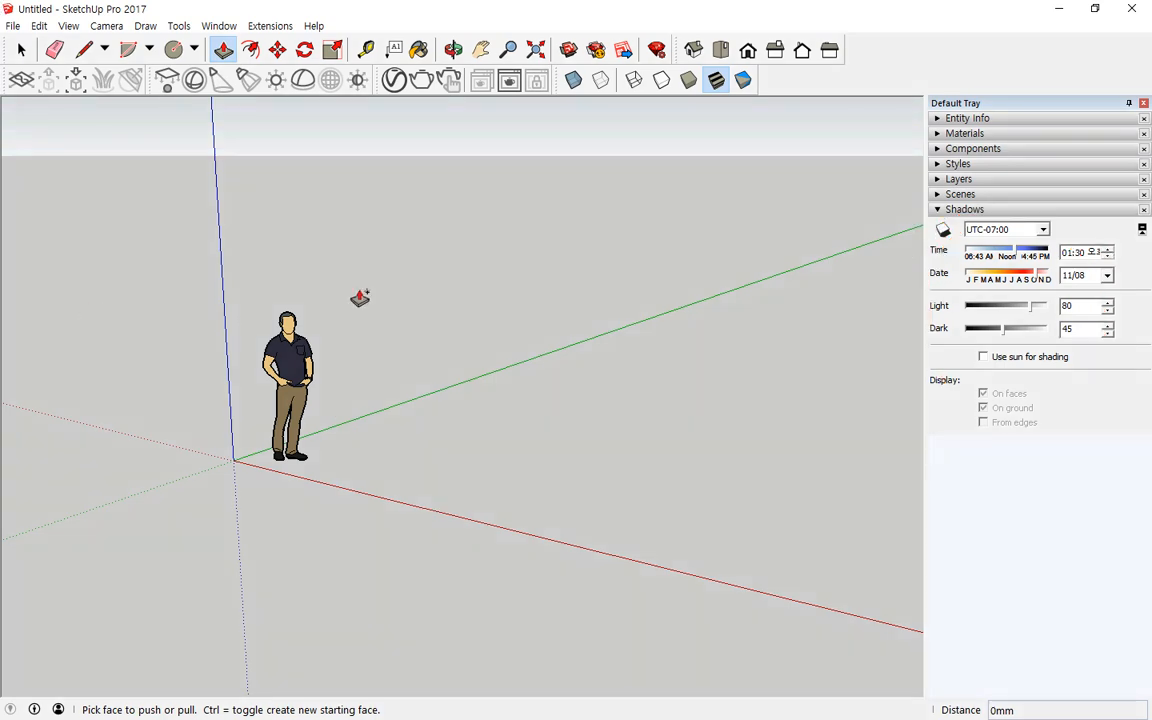
Step: Open Model Info and examine its Geo-location page
left_click(210, 28)
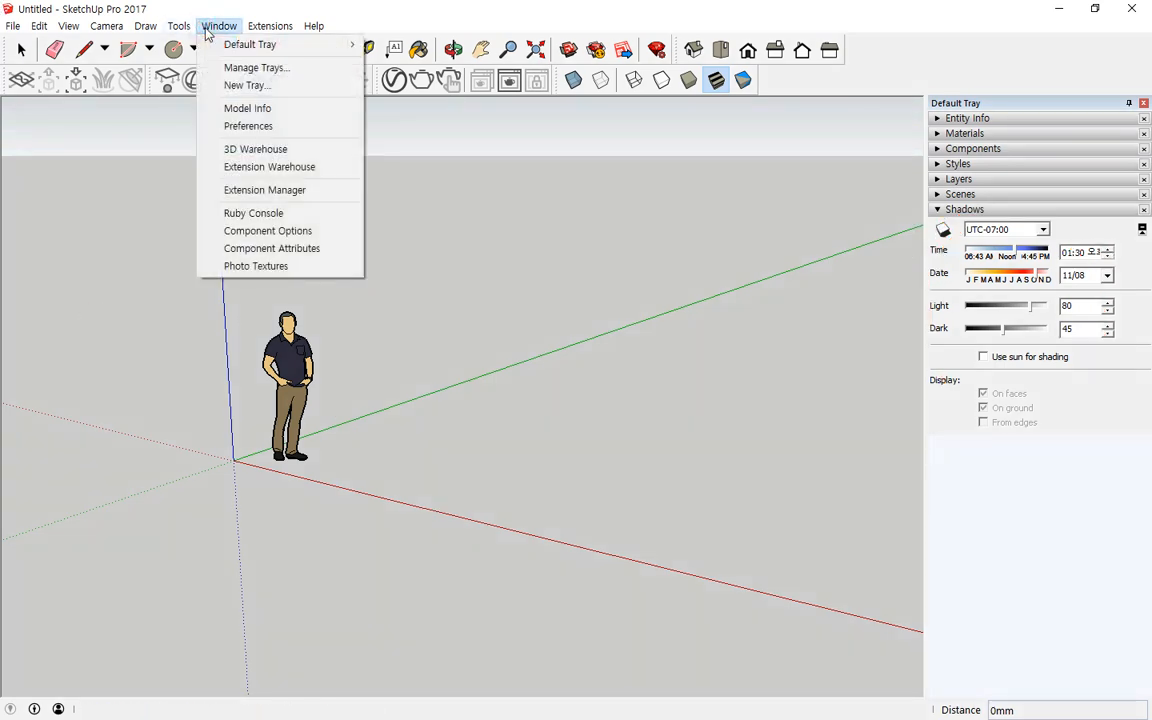
left_click(296, 118)
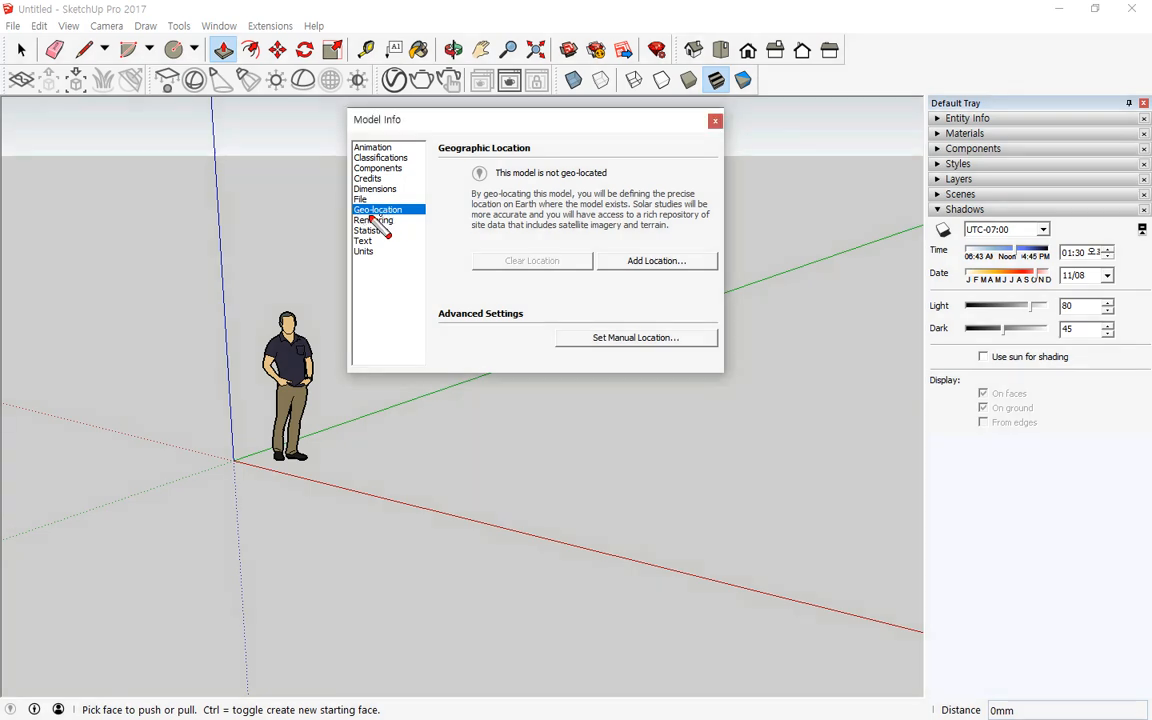
left_click_drag(350, 218, 406, 219)
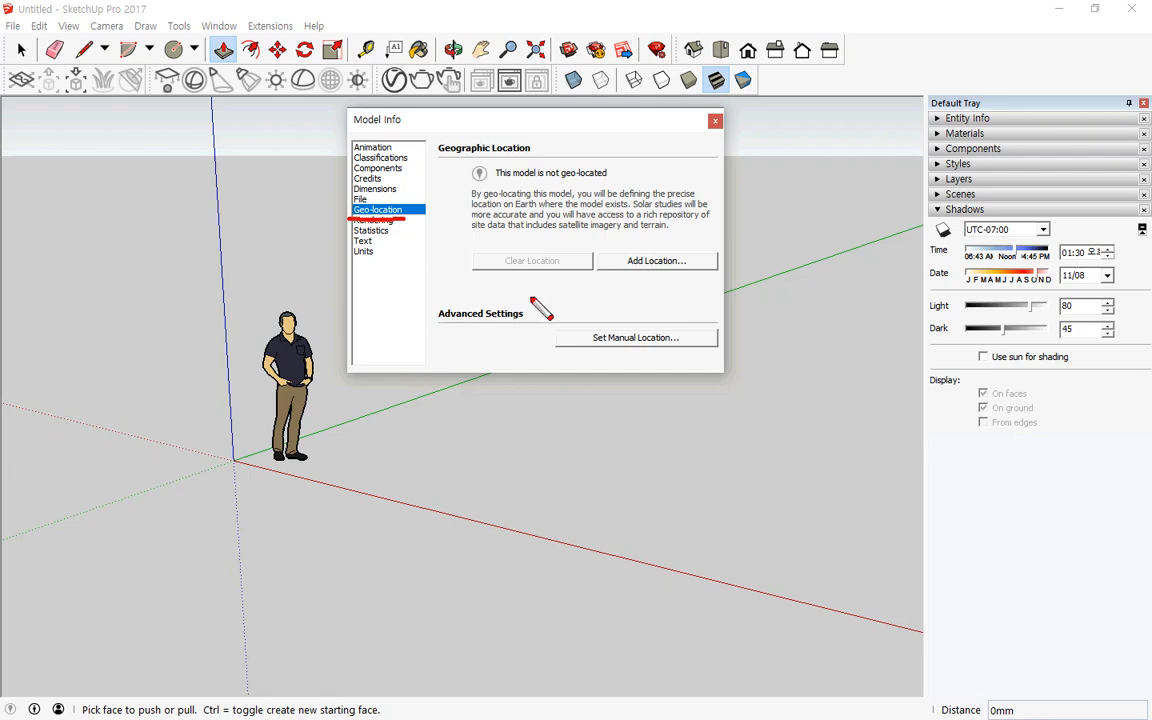
left_click_drag(632, 252, 672, 282)
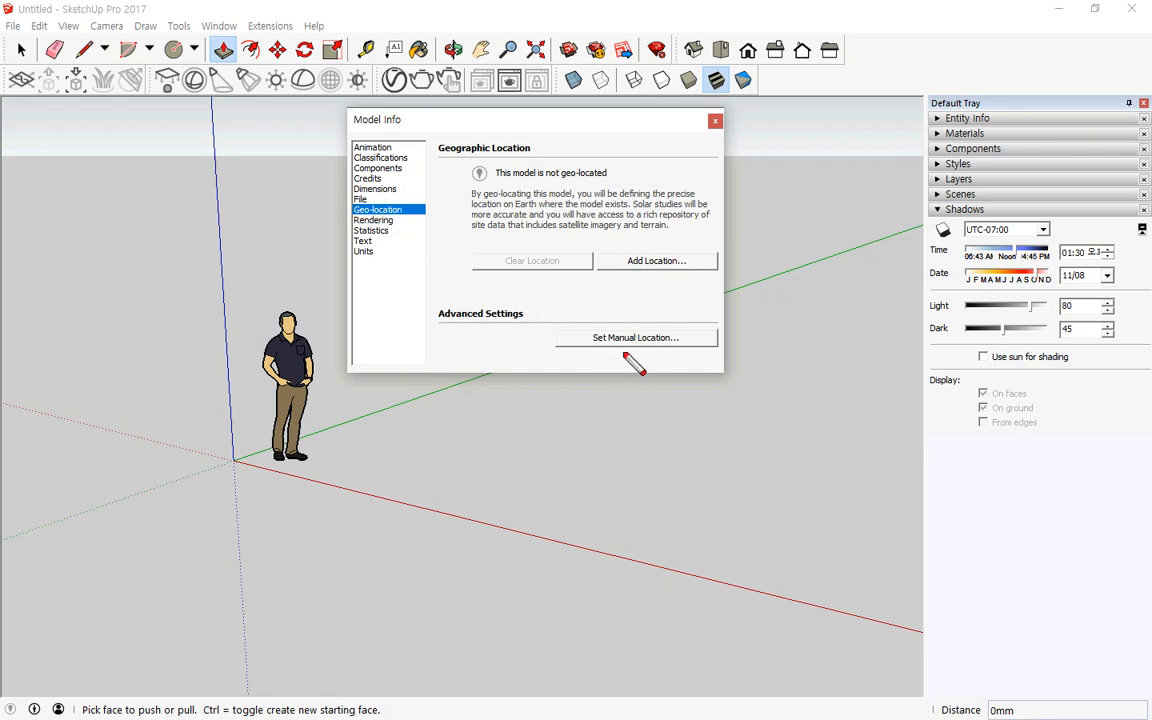
mouse_move(632, 352)
left_mouse_down()
mouse_move(592, 348)
mouse_move(686, 334)
mouse_move(615, 377)
left_mouse_up()
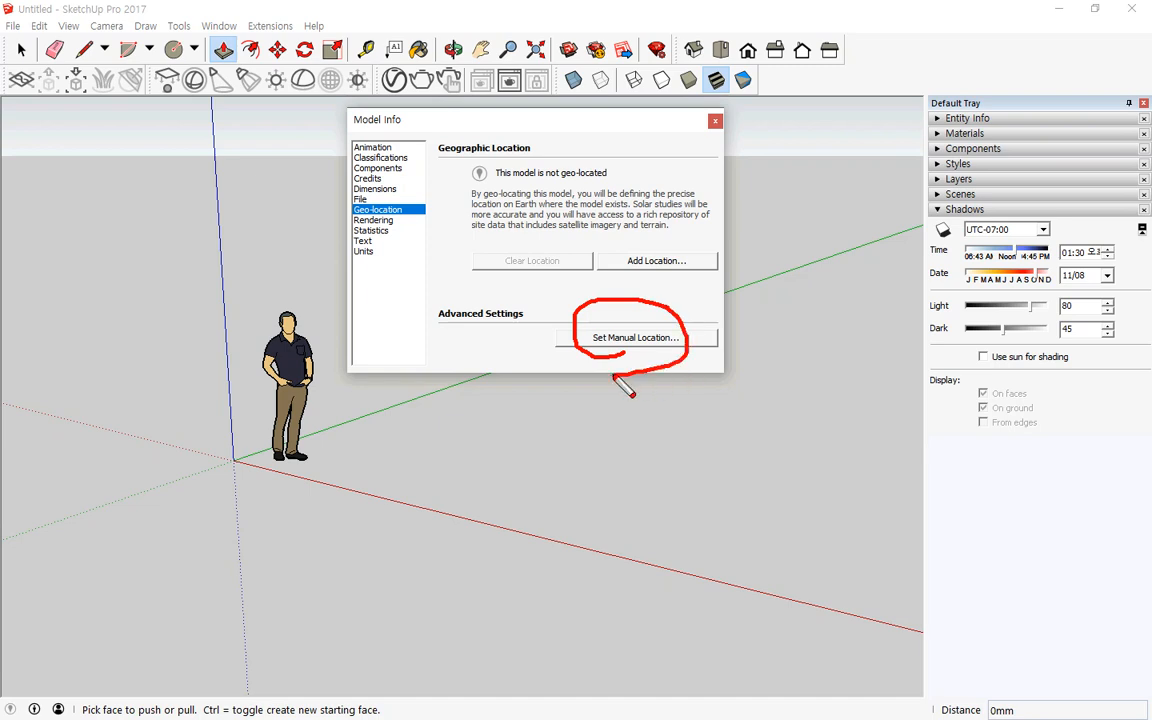
key("Escape")
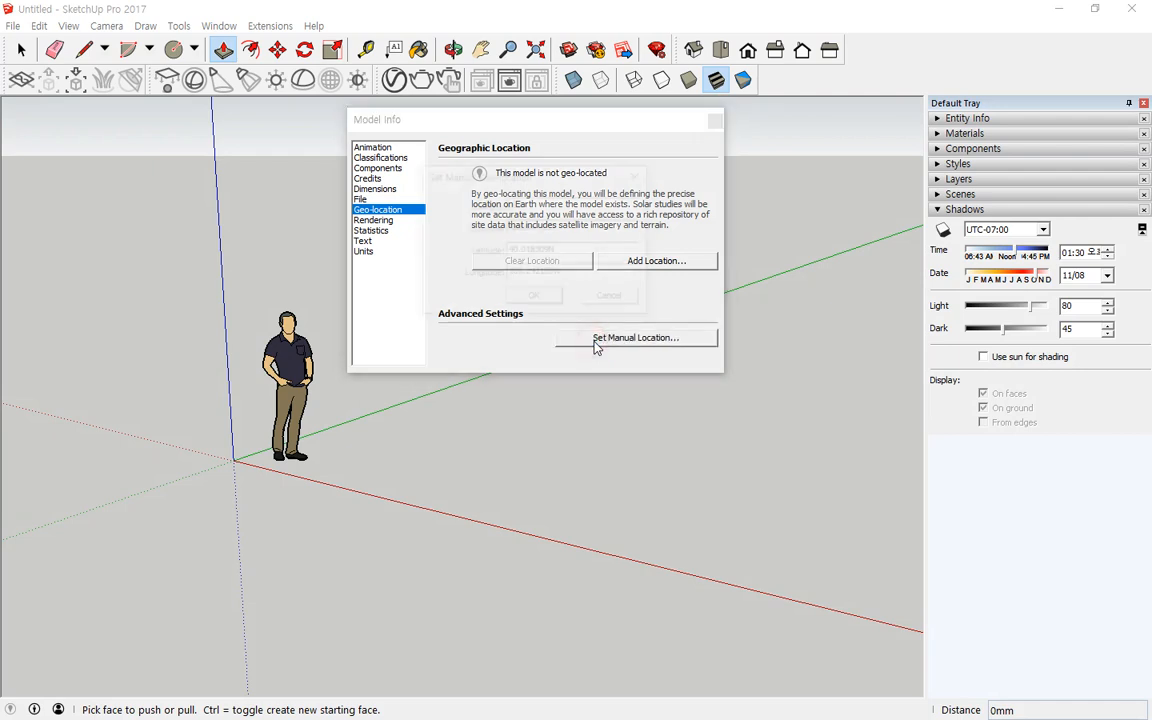
Step: Open the manual geo-location settings and set the country to Korea
left_click(596, 343)
left_click_drag(503, 177, 545, 186)
double_click(584, 214)
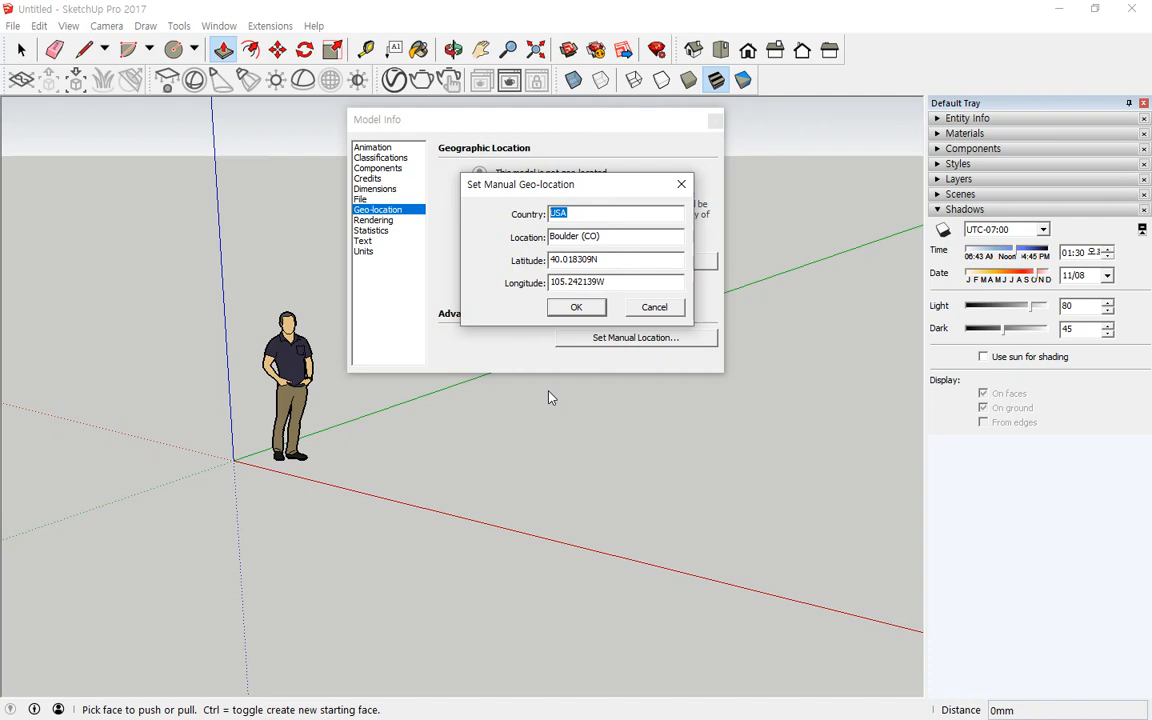
type("Korea")
key("Tab")
Step: Set the location name to Dokdo
type("Dokdo")
key("Tab")
key("Tab")
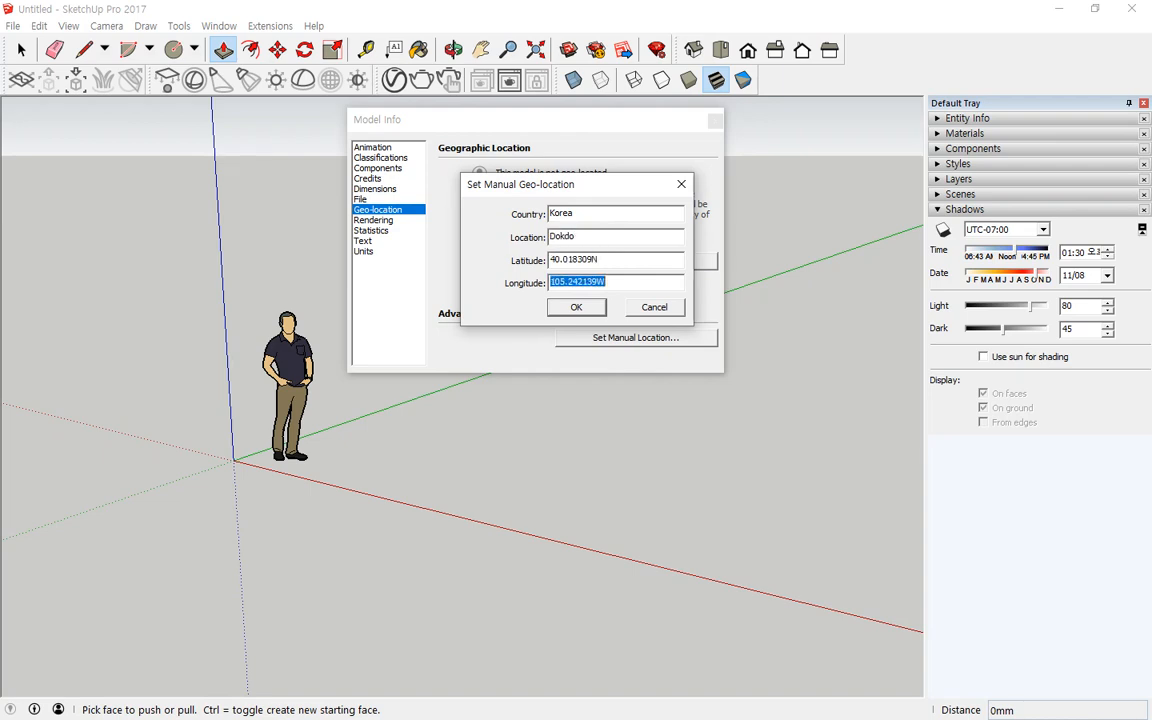
Step: Set the longitude to 132 and the latitude to 37
type("132")
key("shift+Tab")
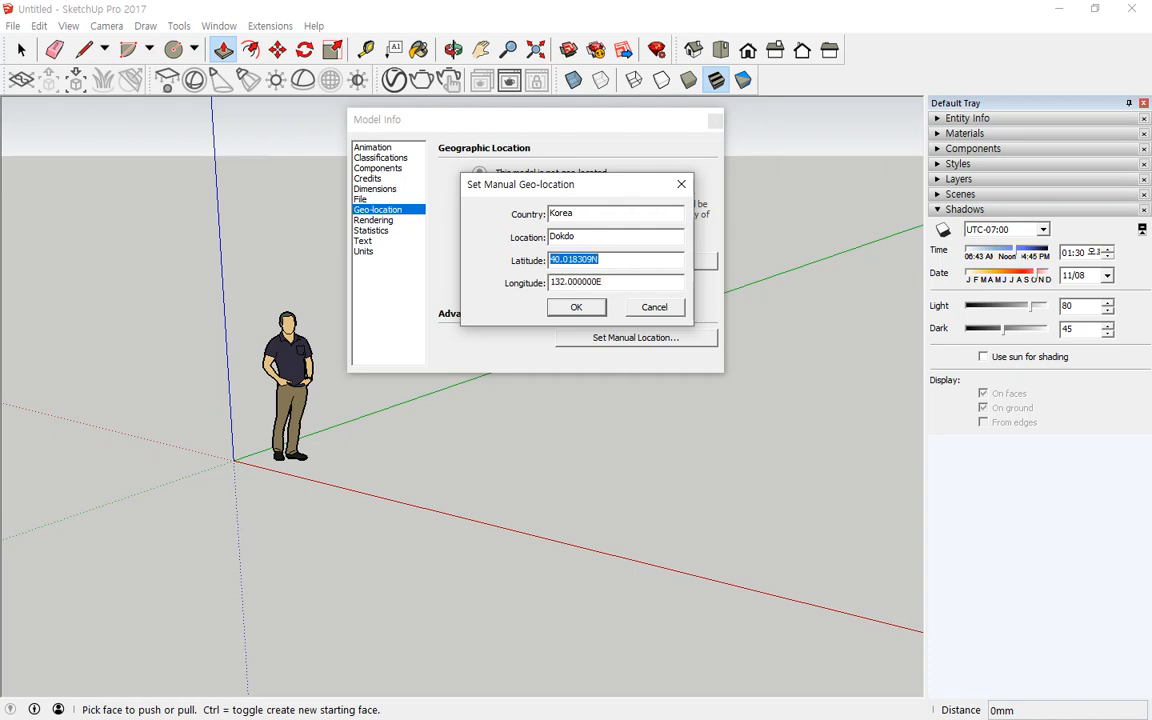
type("6")
key("BackSpace")
type("37")
key("Tab")
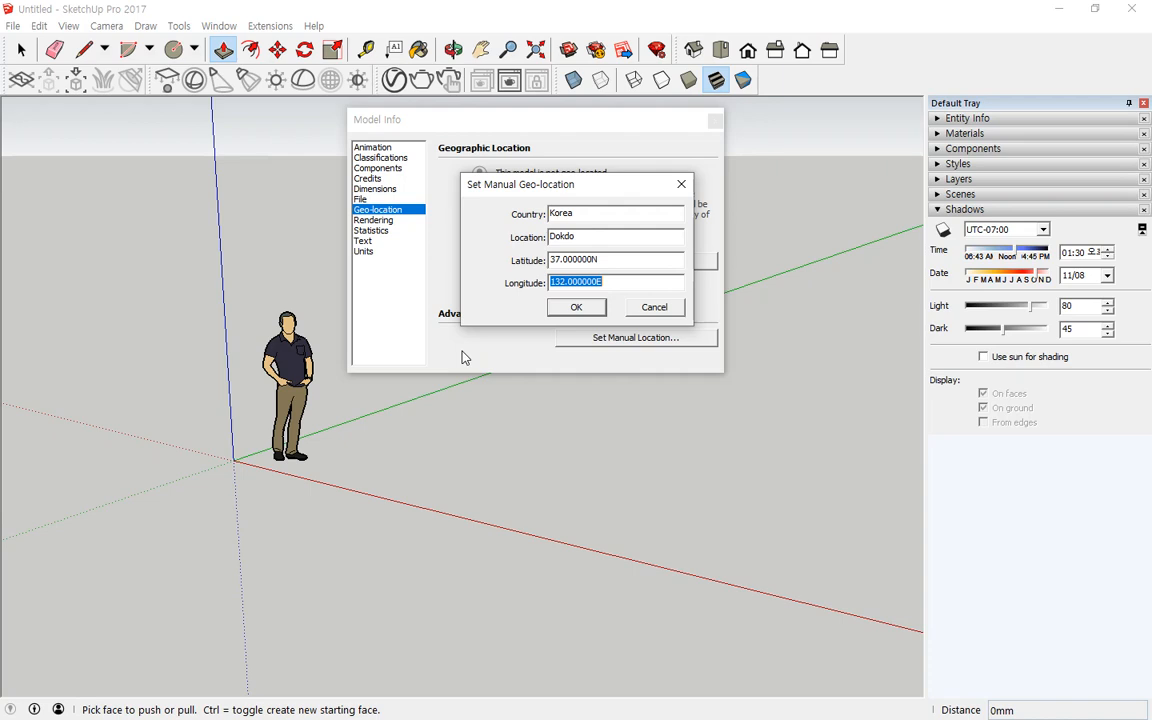
left_click(591, 215)
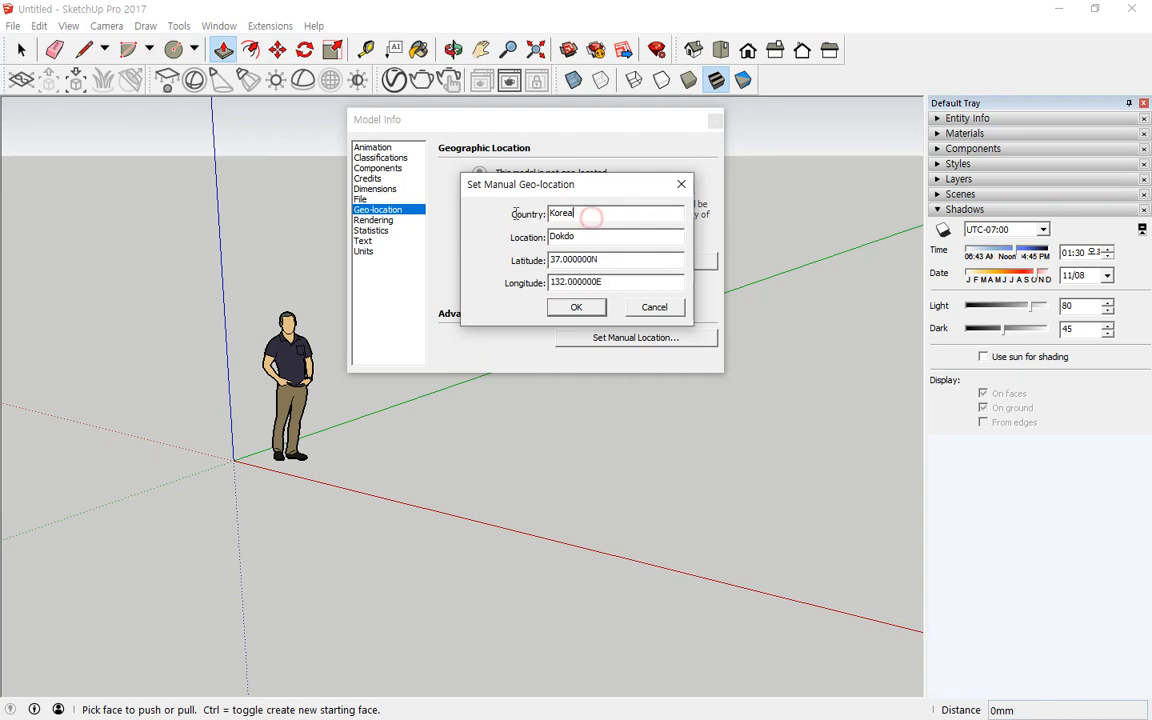
left_click_drag(591, 216, 512, 213)
left_click_drag(586, 236, 527, 236)
left_click_drag(617, 282, 527, 283)
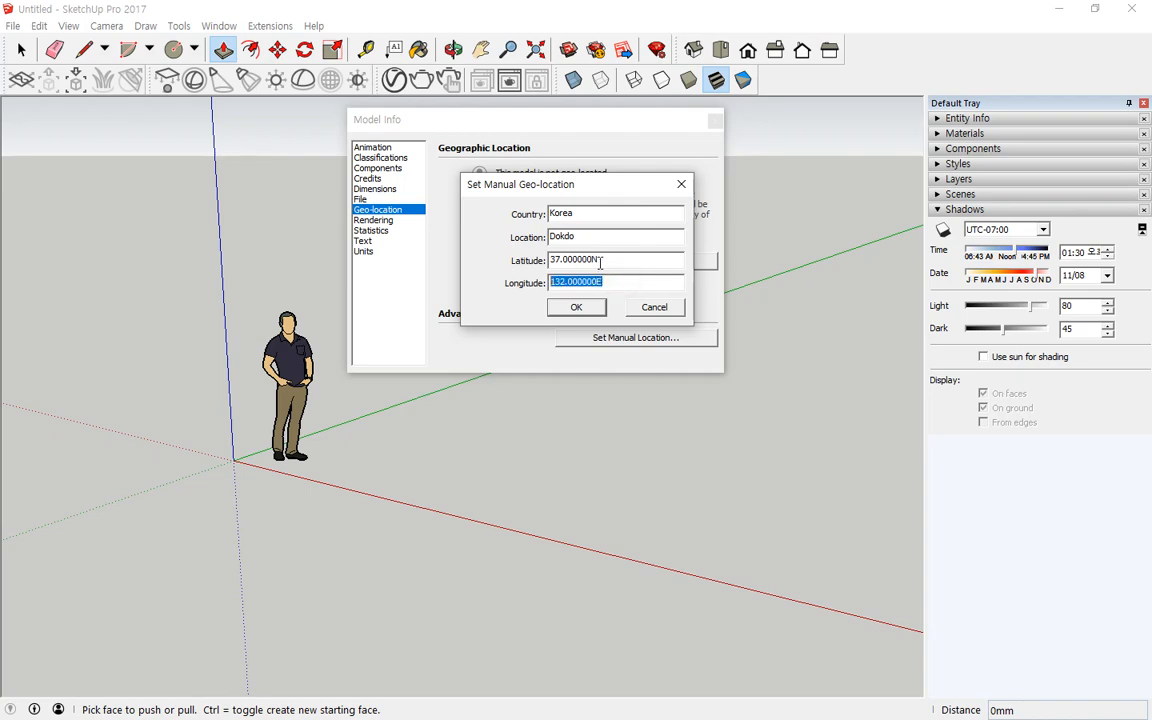
left_click_drag(600, 260, 483, 249)
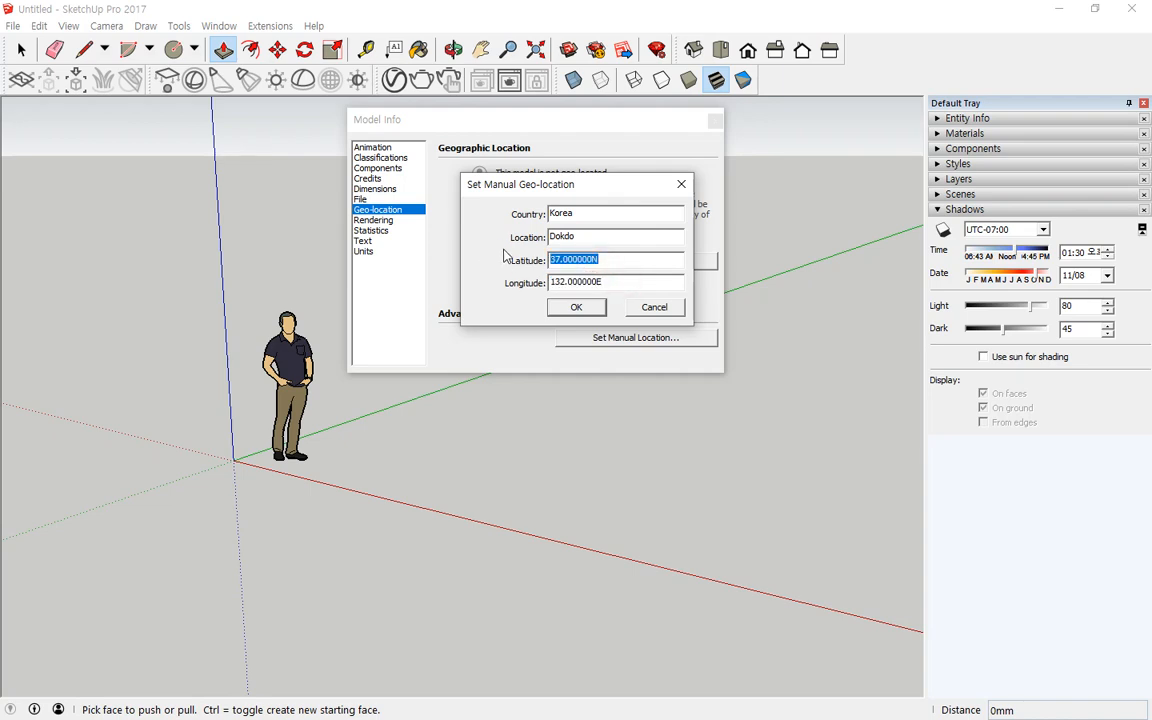
Step: Apply the manual geo-location for Dokdo, Korea
key("Tab")
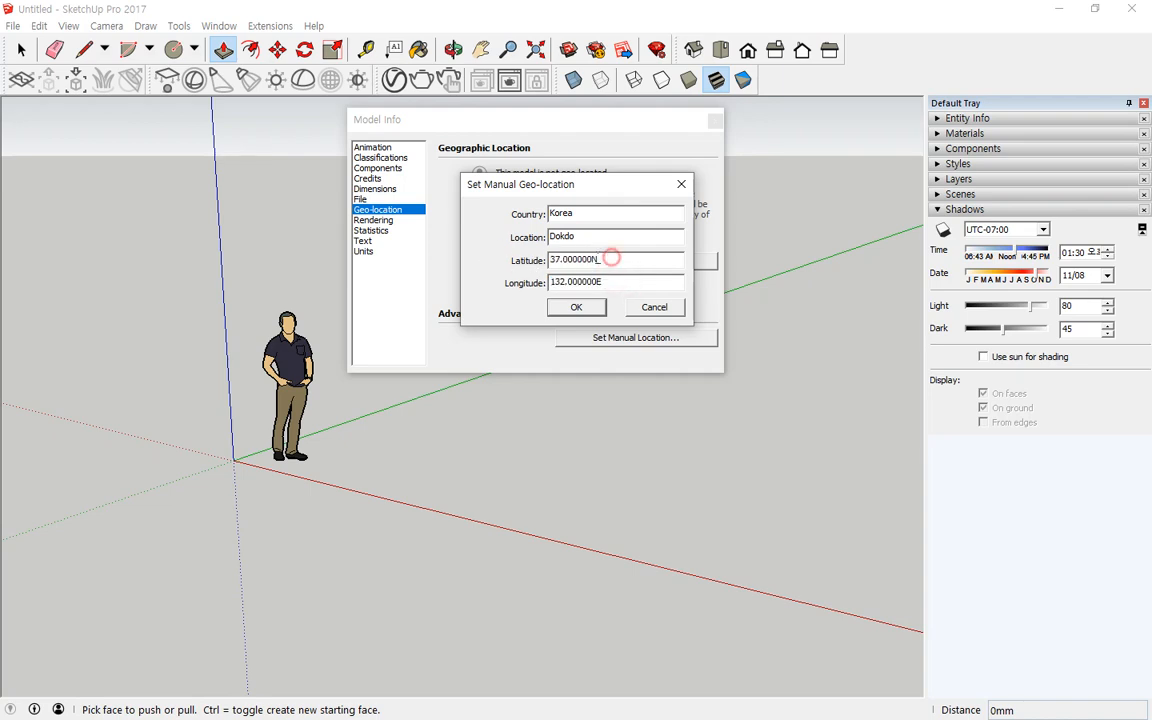
left_click_drag(612, 258, 456, 224)
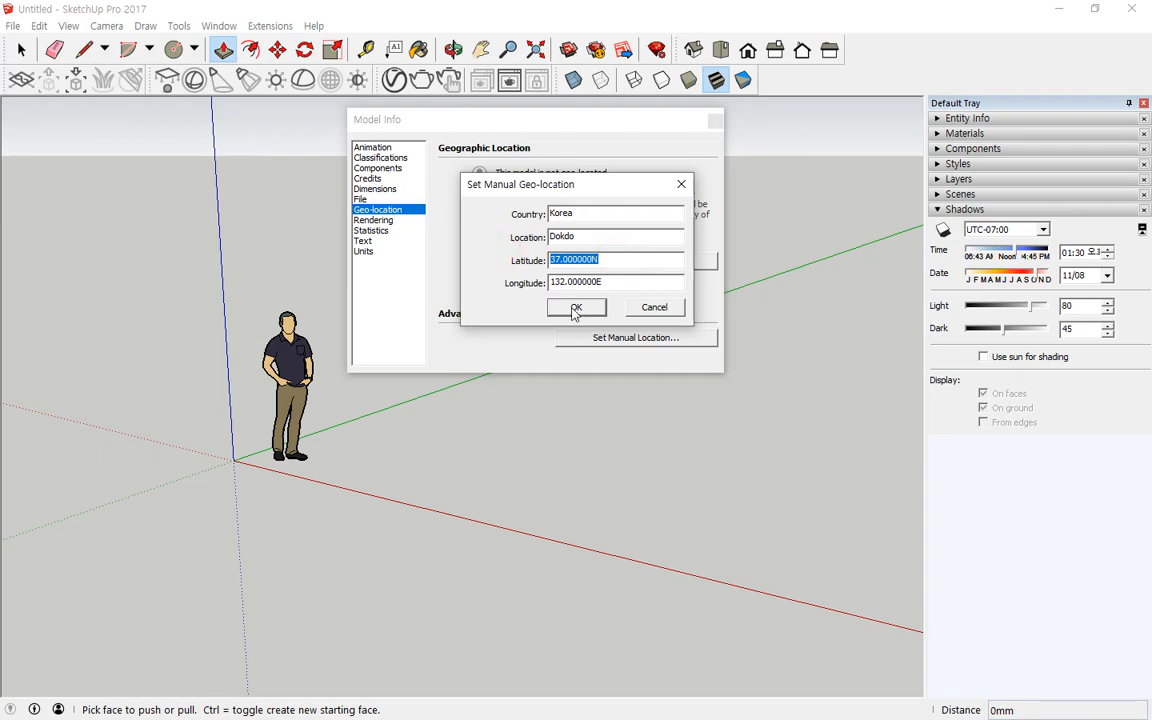
left_click(1020, 257)
mouse_move(1025, 341)
left_mouse_down()
mouse_move(956, 285)
mouse_move(1094, 289)
mouse_move(1015, 366)
left_mouse_up()
key("ctrl+z")
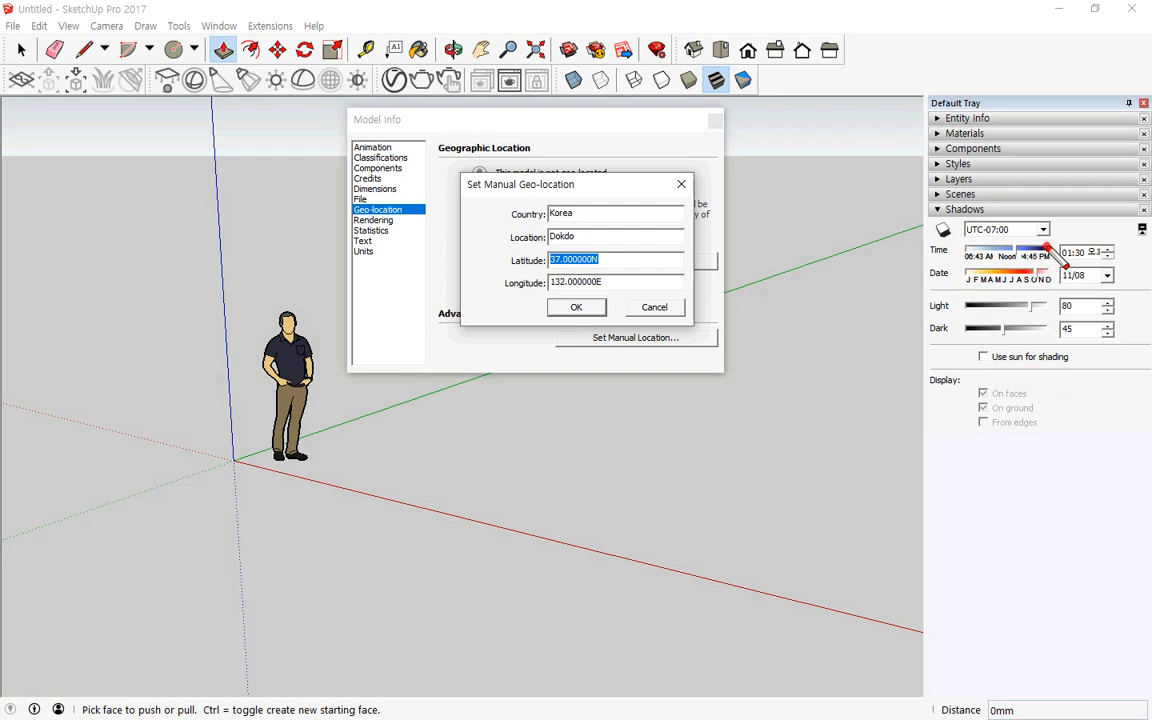
mouse_move(1048, 246)
left_mouse_down()
mouse_move(935, 239)
mouse_move(996, 217)
mouse_move(1064, 226)
mouse_move(1055, 275)
left_mouse_up()
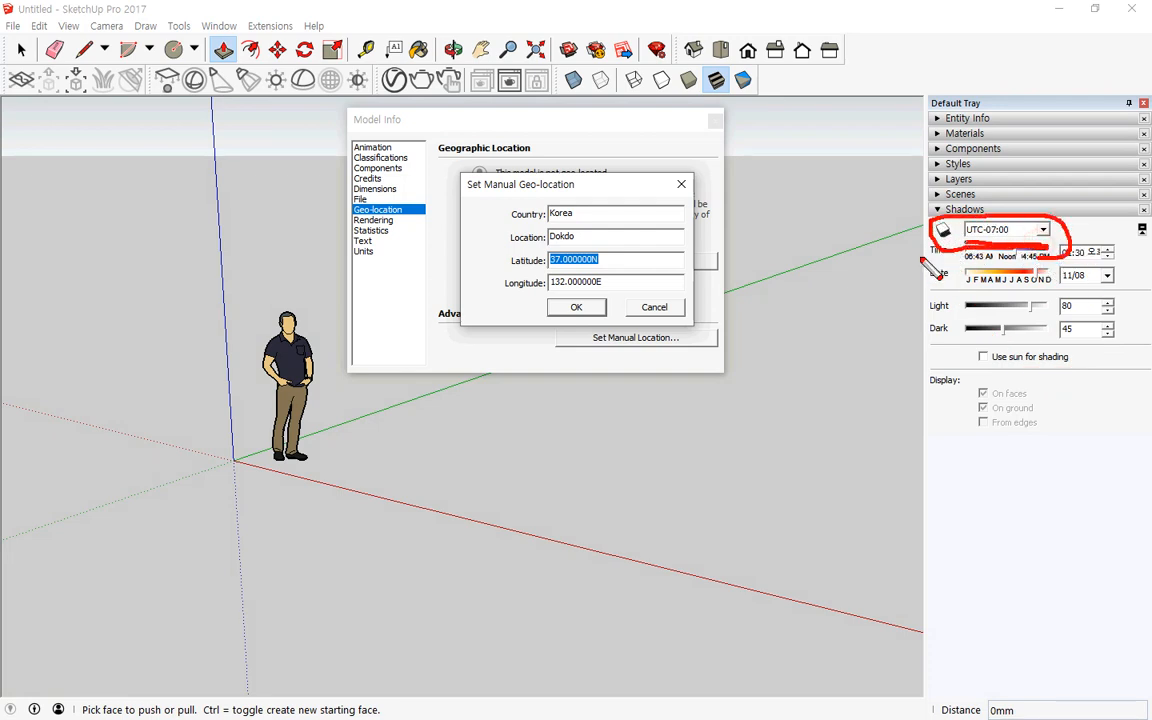
key("Escape")
left_click(593, 309)
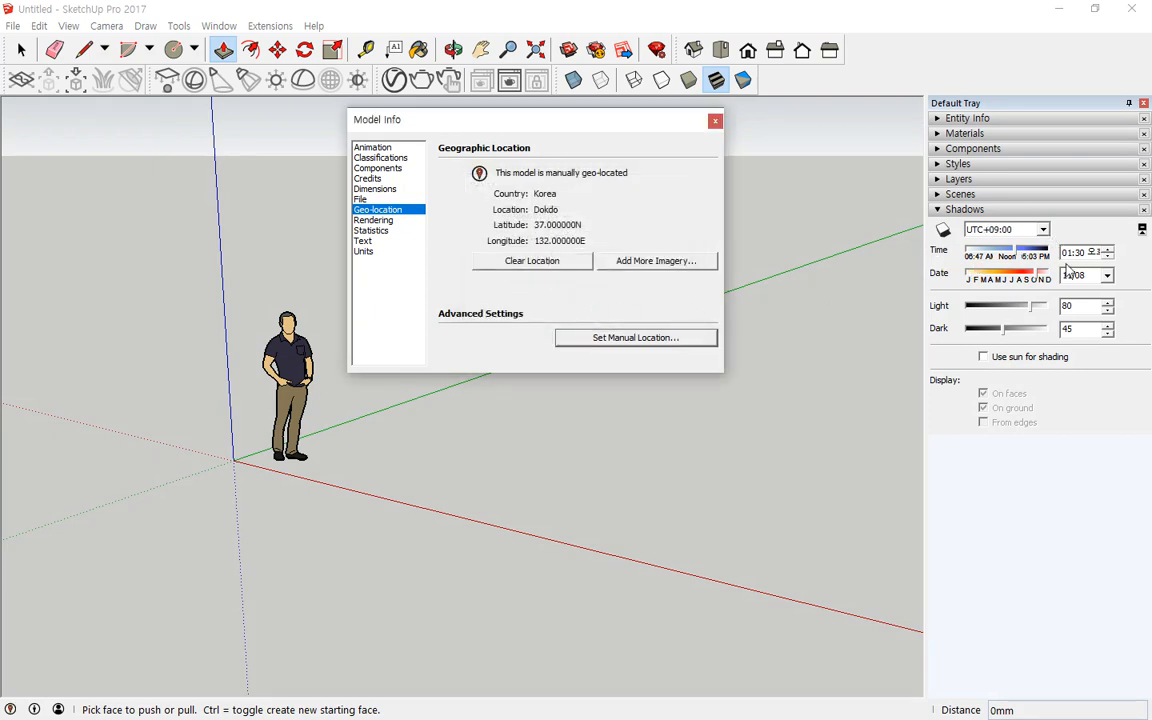
Step: Close the Model Info window
left_click_drag(1048, 245, 943, 239)
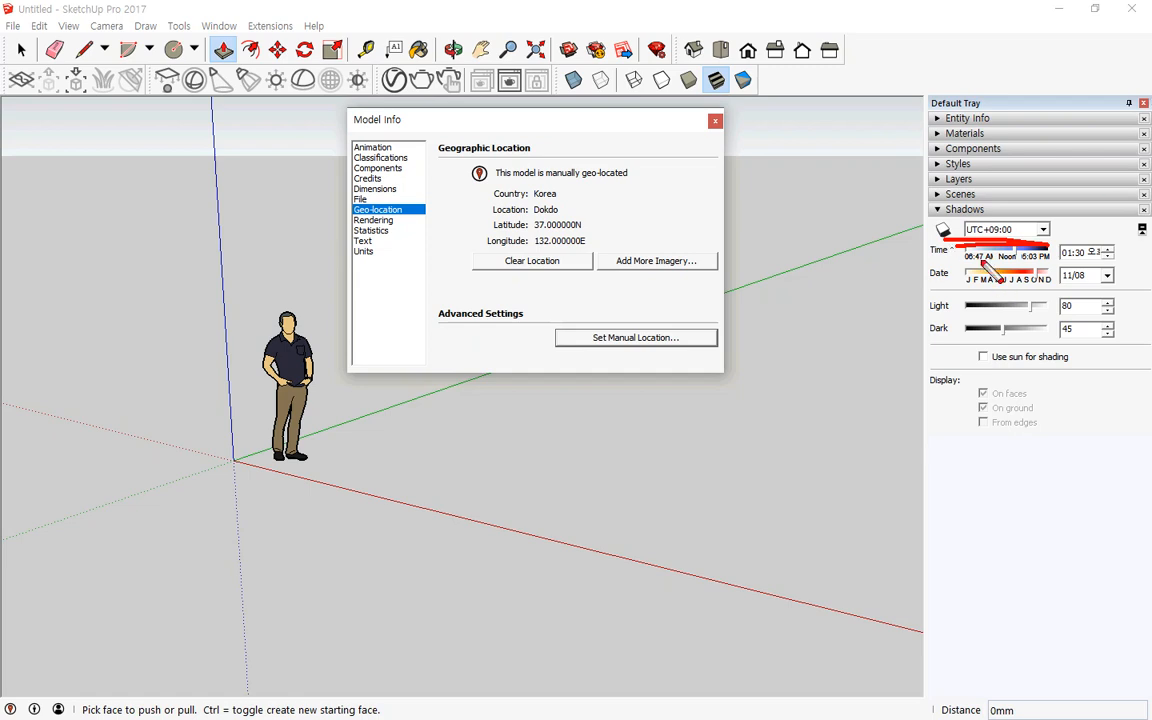
mouse_move(1040, 222)
left_mouse_down()
mouse_move(960, 250)
mouse_move(1045, 283)
left_mouse_up()
mouse_move(634, 400)
left_mouse_down()
mouse_move(575, 395)
mouse_move(738, 332)
mouse_move(590, 392)
left_mouse_up()
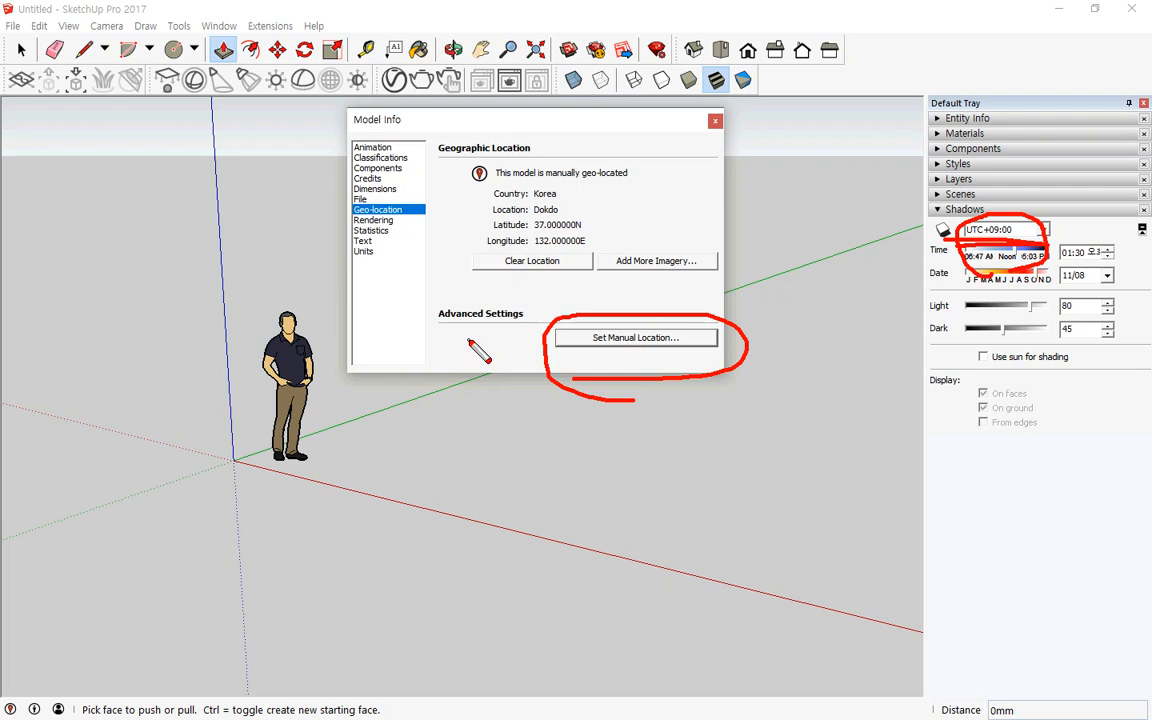
key("Escape")
left_click(710, 124)
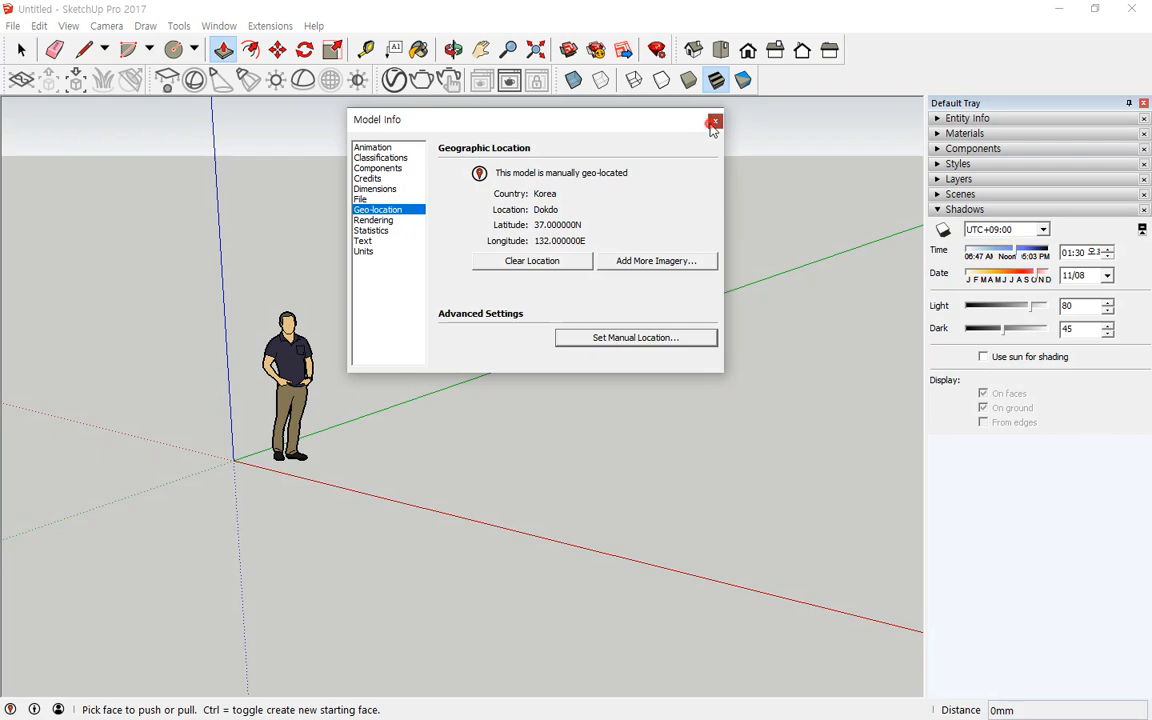
Step: Draw a ground rectangle about 5084 mm by 9480 mm from the origin with the Rectangle tool
left_click(195, 52)
left_click(197, 74)
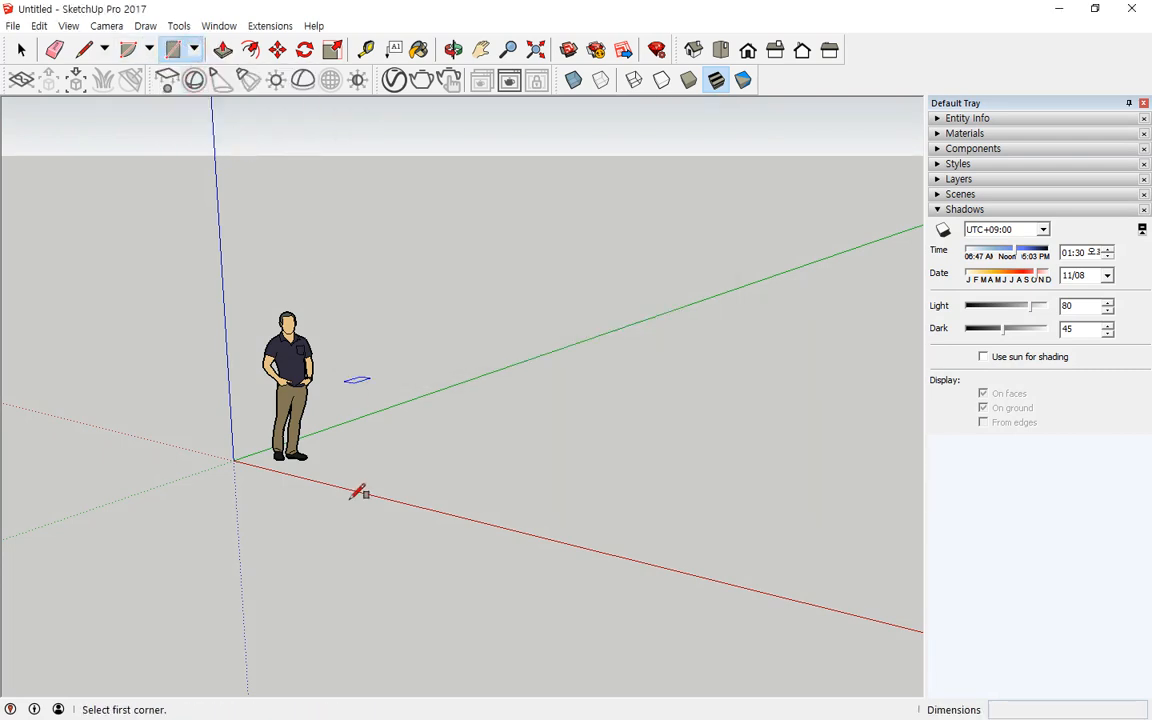
left_click(233, 459)
left_click(865, 370)
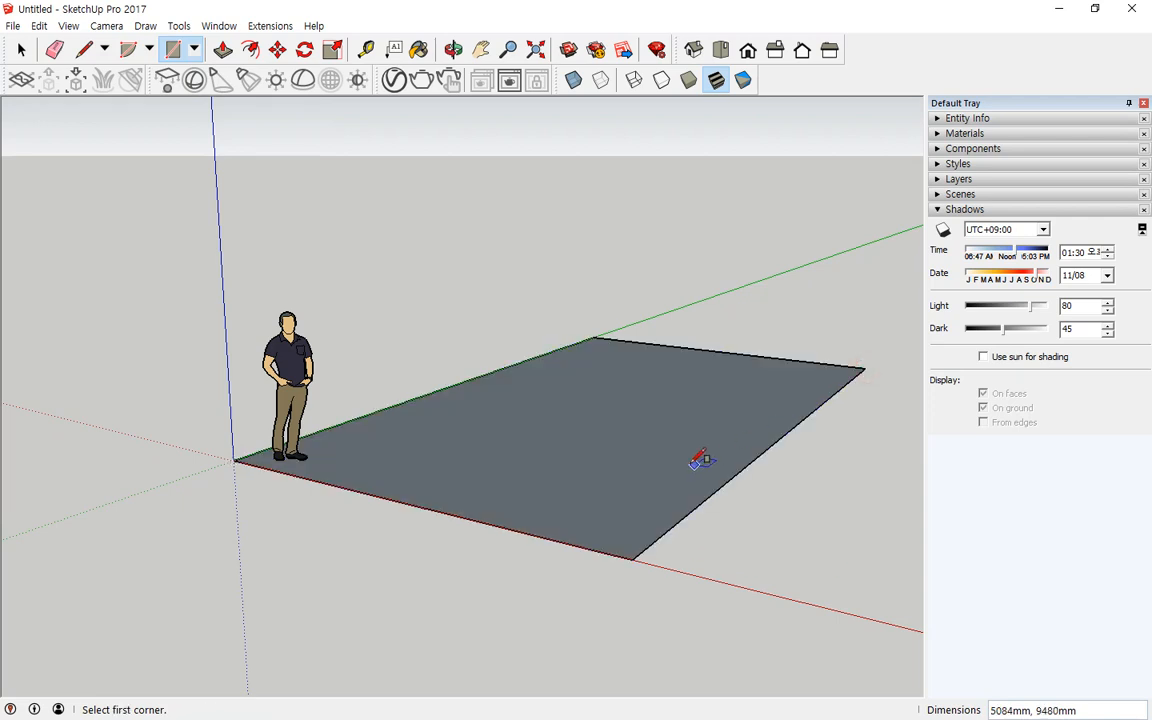
key("space")
Step: Delete the ground rectangle and undo the deletion
double_click(622, 438)
right_click(620, 421)
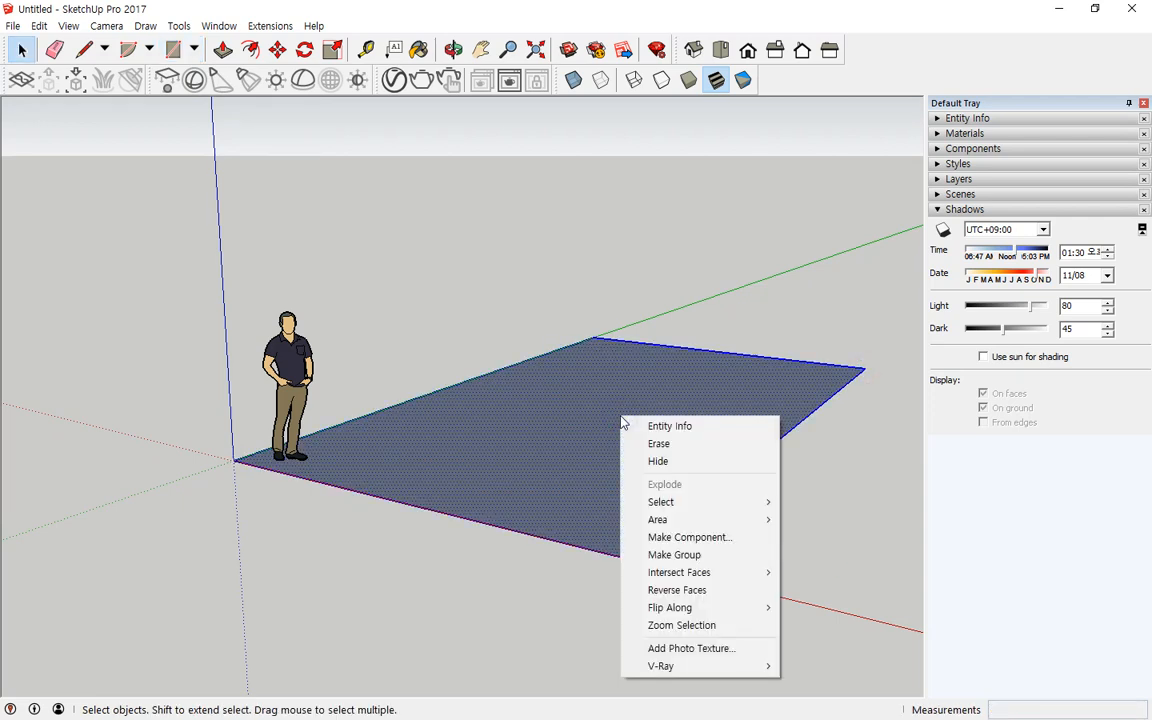
key("Delete")
key("ctrl+z")
double_click(607, 405)
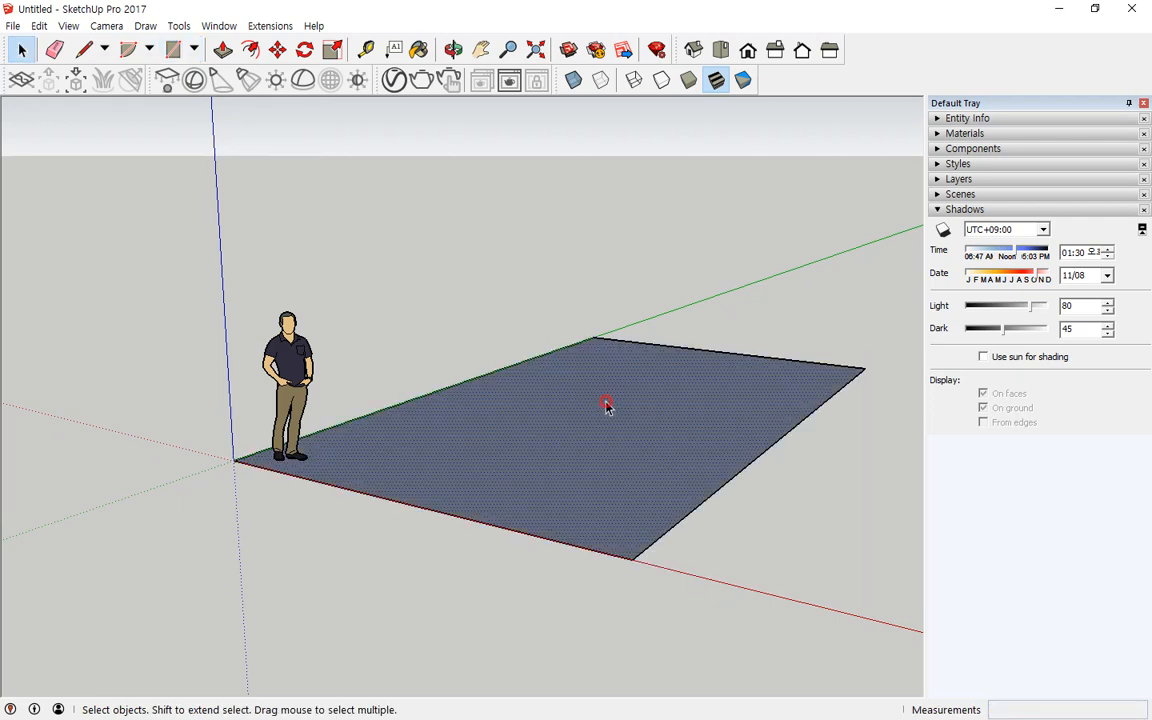
right_click(607, 405)
key("Escape")
left_click(337, 182)
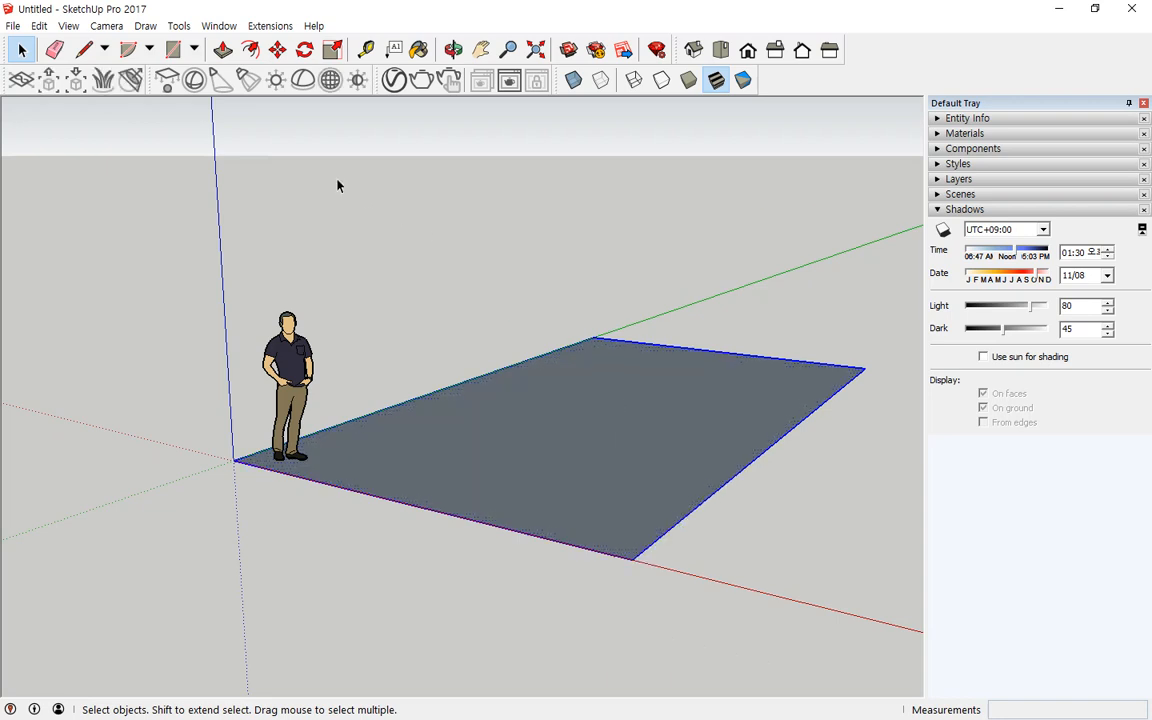
Step: Draw a smaller rectangle about 1812 mm by 1661 mm on the ground face
left_click(172, 51)
left_click(439, 452)
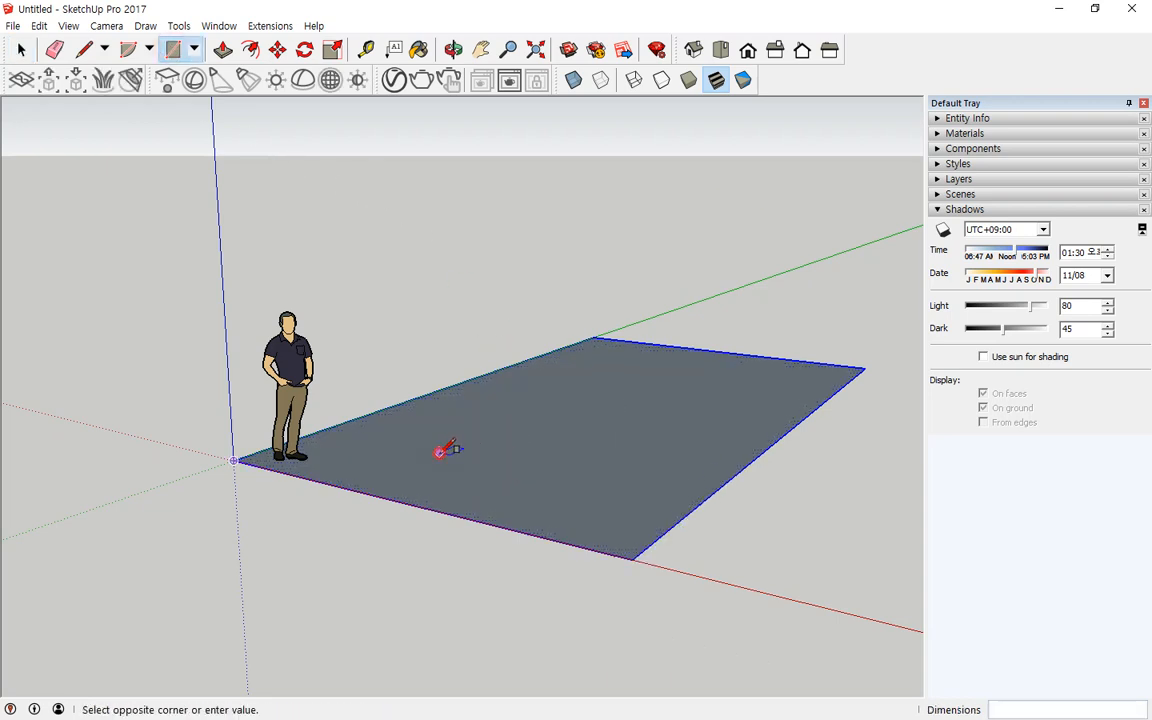
left_click(633, 442)
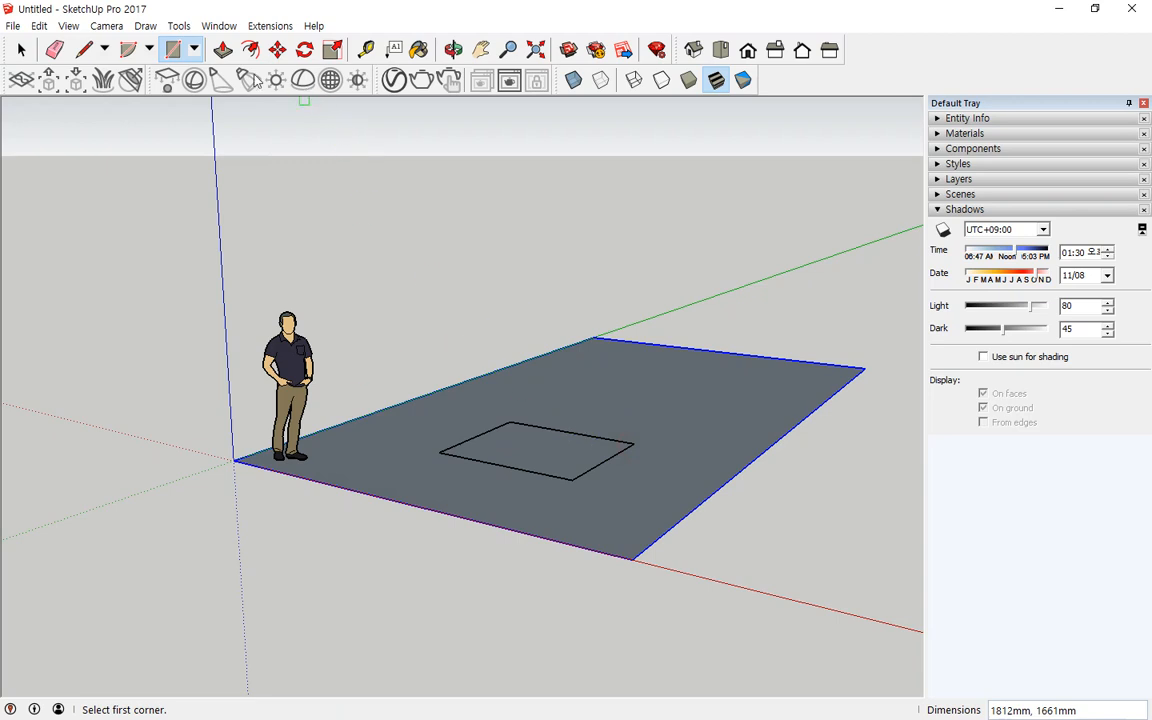
Step: Push/Pull the small rectangle upward into a box
left_click(222, 50)
left_click_drag(520, 461, 514, 270)
key("space")
Step: Select the whole box and make it a group
triple_click(576, 321)
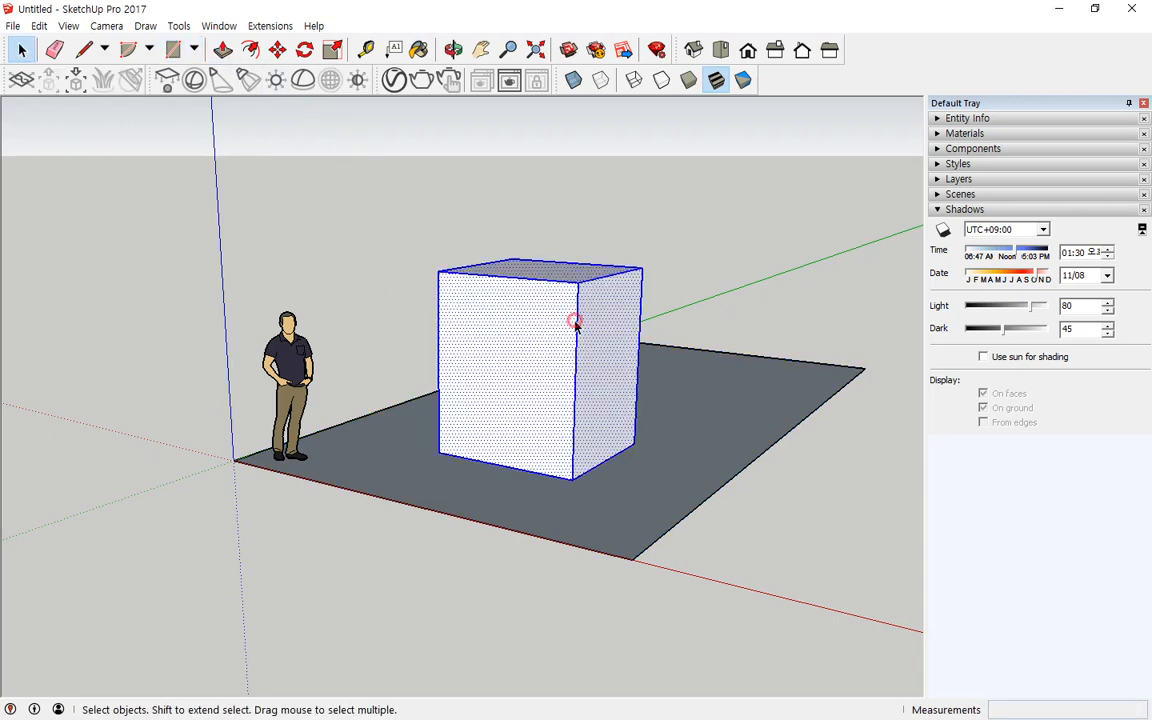
right_click(553, 323)
key("g")
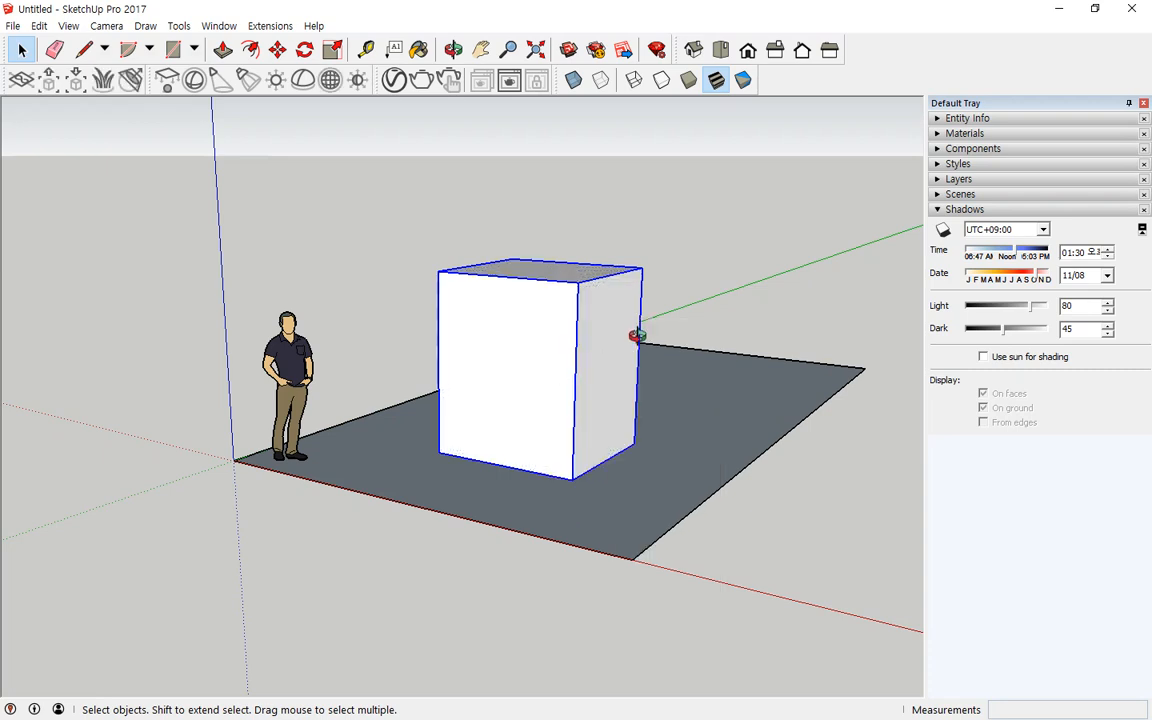
Step: Turn on shadows in the model
middle_click_drag(638, 334, 614, 366)
key("ctrl+shift+d")
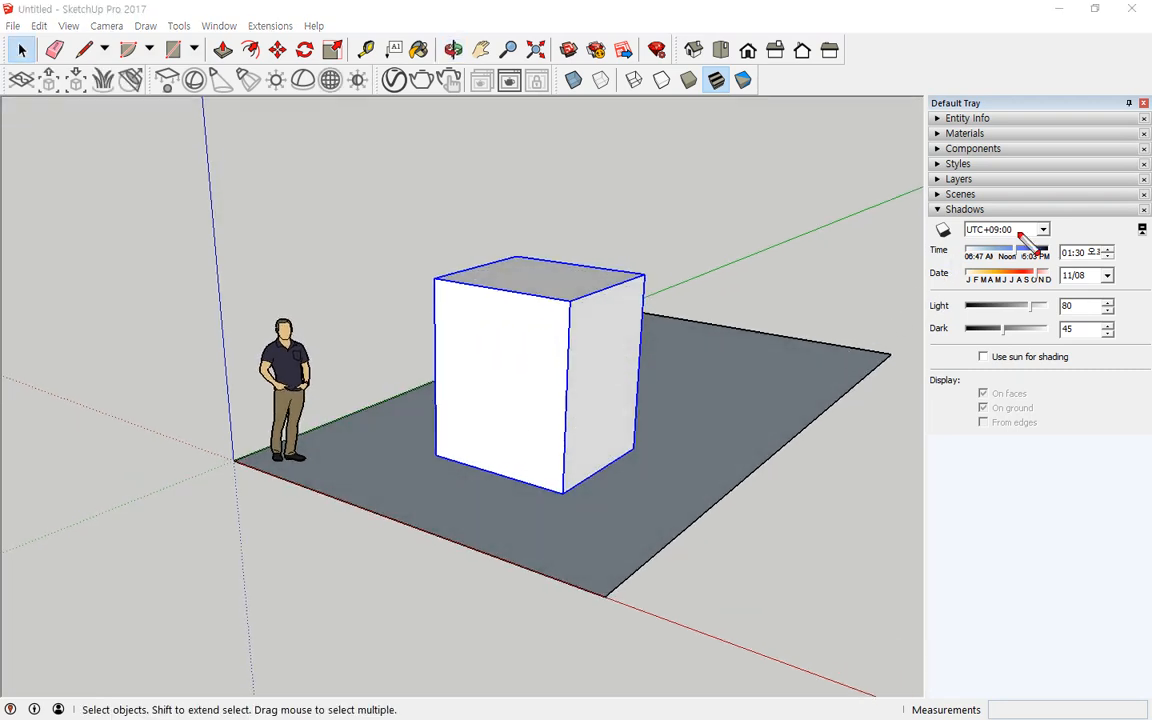
mouse_move(1008, 243)
left_mouse_down()
mouse_move(969, 234)
mouse_move(1038, 232)
mouse_move(1006, 244)
left_mouse_up()
key("Escape")
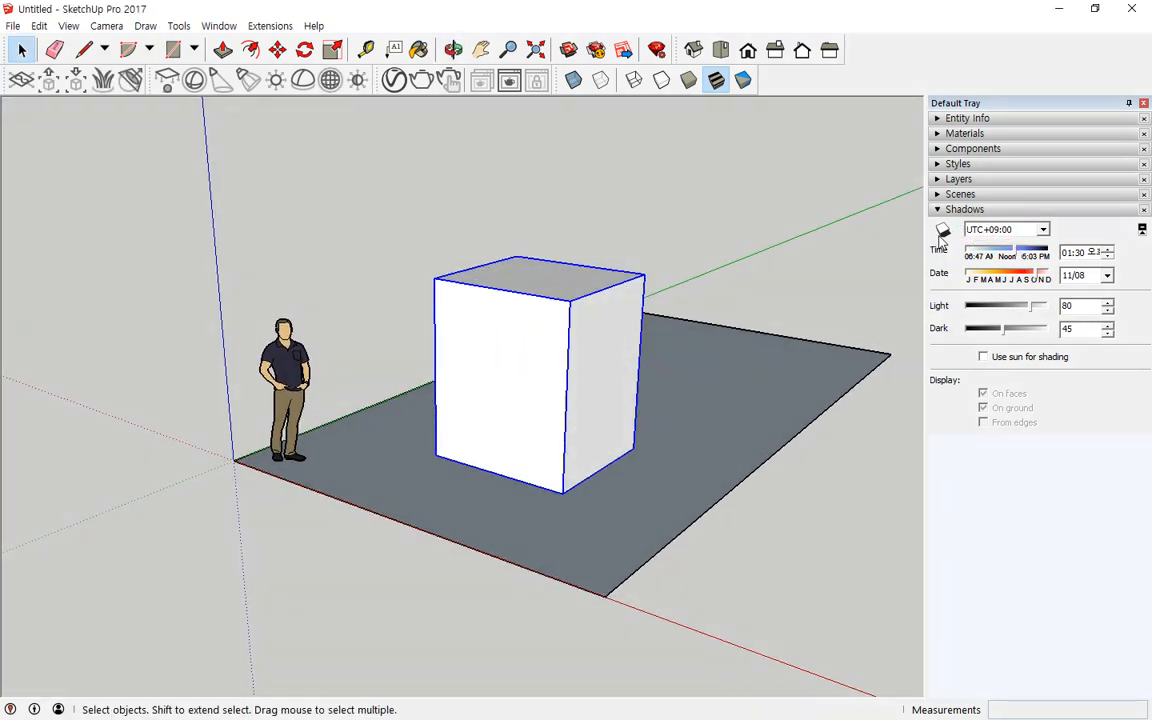
left_click(943, 232)
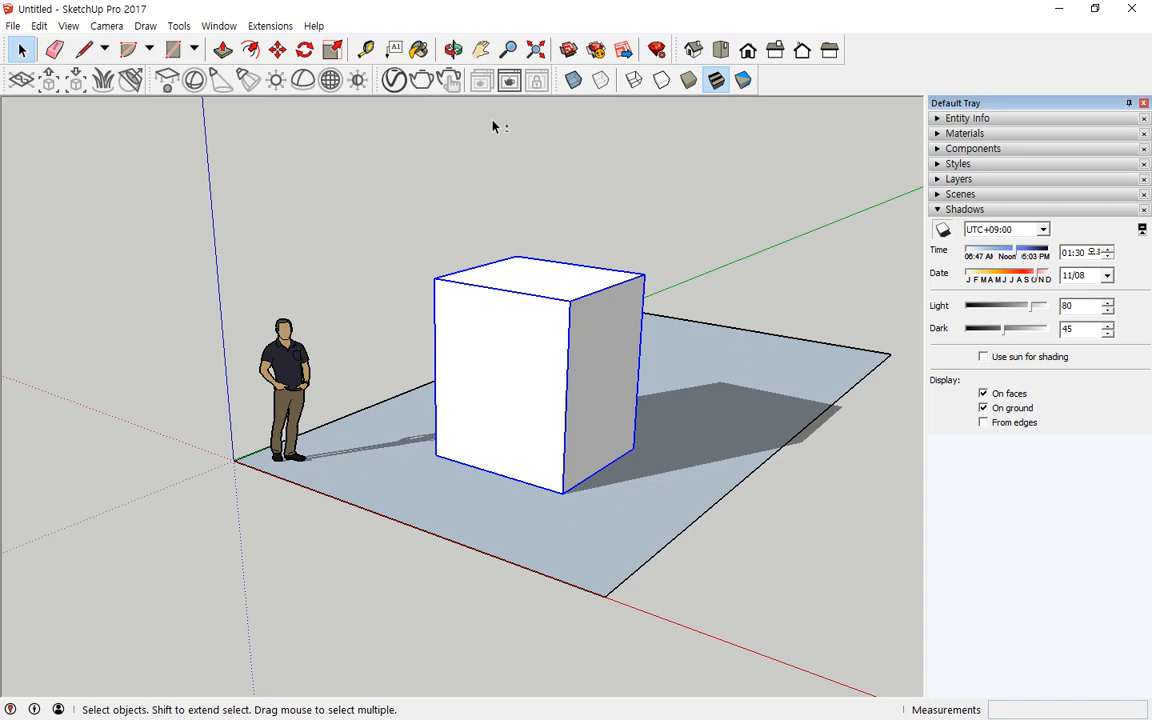
Step: Set the shadow time to 11:46
mouse_move(968, 237)
left_mouse_down()
mouse_move(1038, 240)
mouse_move(1028, 252)
mouse_move(946, 263)
mouse_move(928, 240)
mouse_move(955, 222)
mouse_move(950, 264)
left_mouse_up()
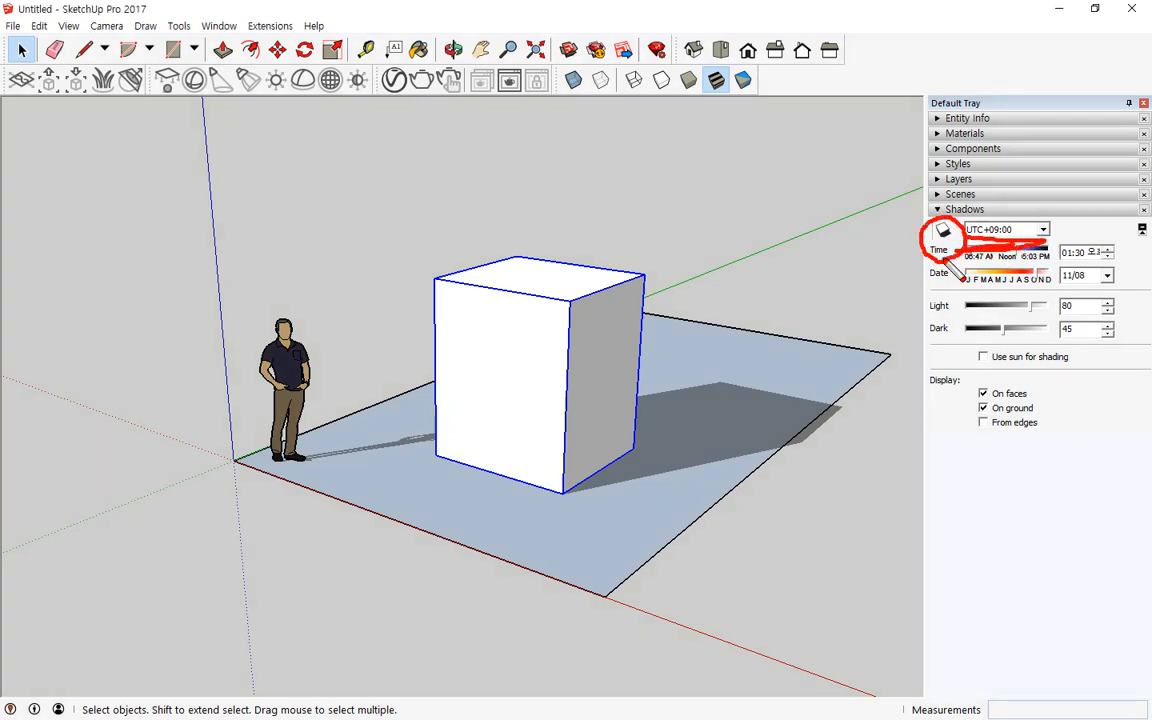
mouse_move(698, 505)
left_mouse_down()
mouse_move(753, 360)
mouse_move(733, 503)
left_mouse_up()
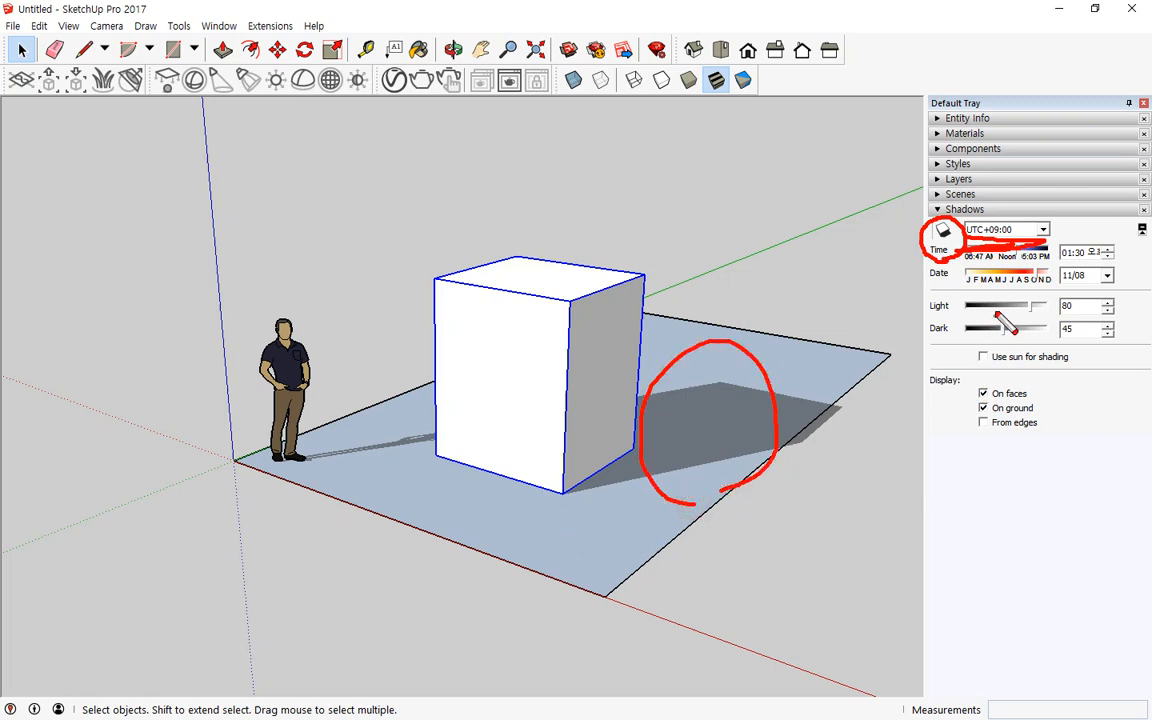
key("Escape")
mouse_move(913, 245)
left_mouse_down()
mouse_move(903, 256)
mouse_move(914, 278)
left_mouse_up()
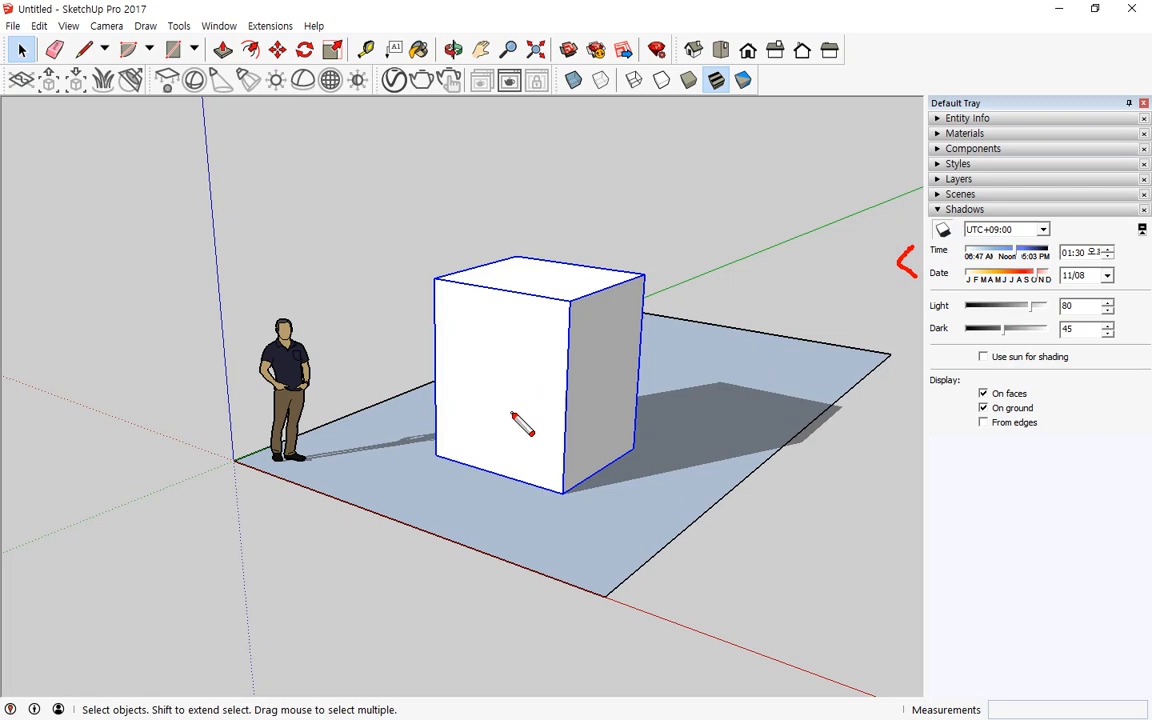
key("Escape")
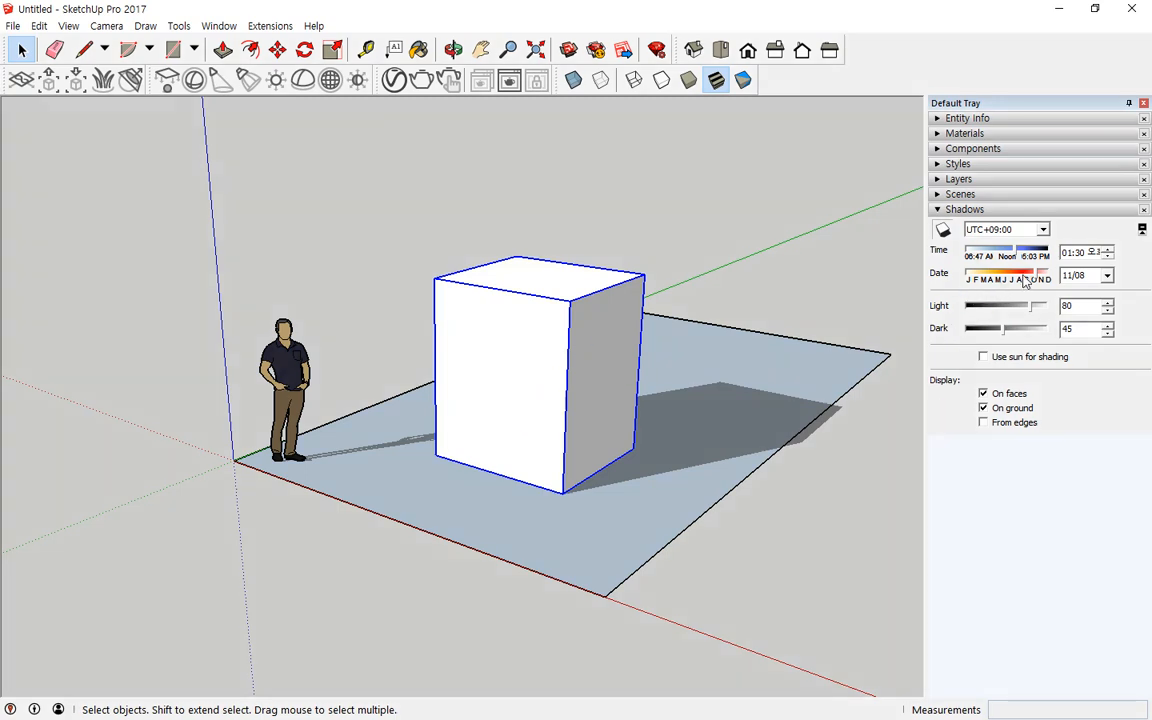
left_click_drag(1035, 262, 999, 259)
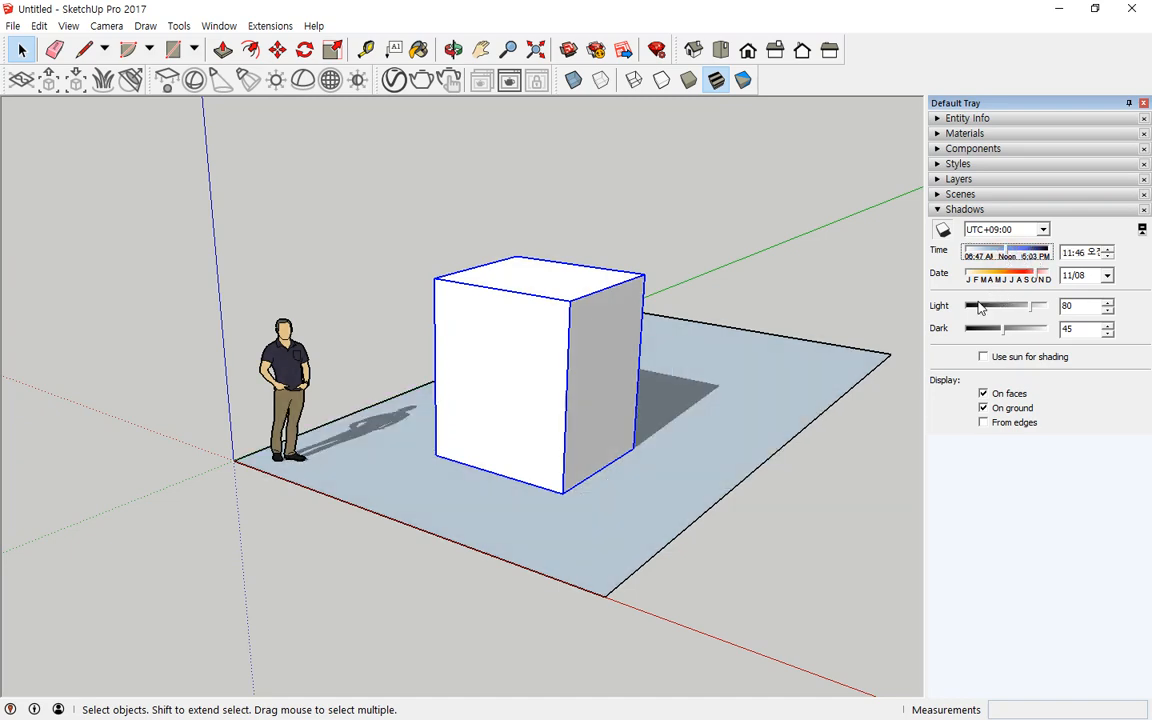
Step: Set the shadow date to 07/29
middle_click_drag(707, 275, 568, 339)
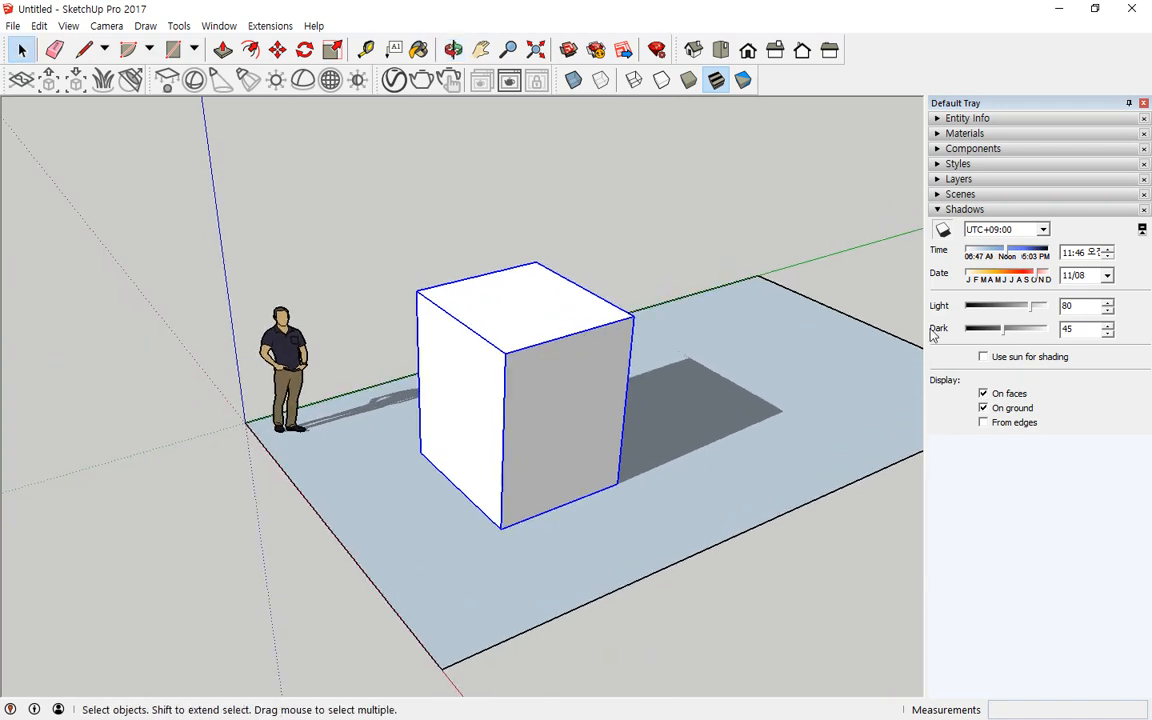
left_click(1021, 283)
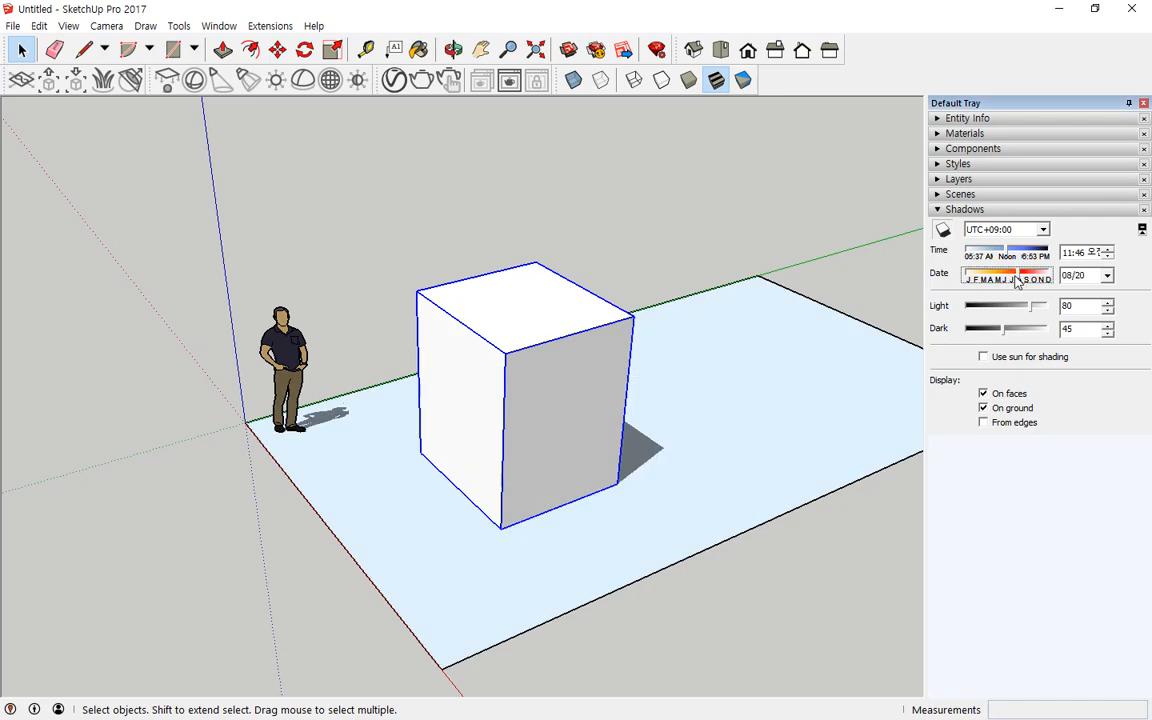
left_click(1017, 281)
left_click(1015, 281)
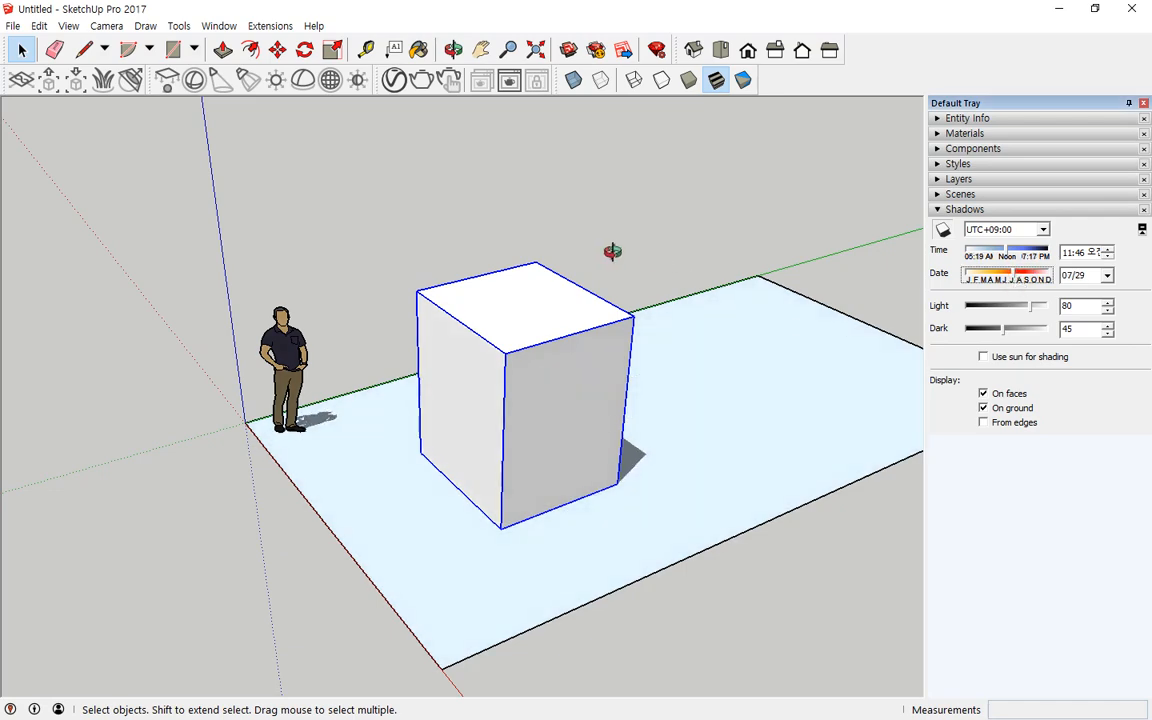
Step: Enable Use sun for shading in the shadow settings
middle_click_drag(612, 249, 249, 375)
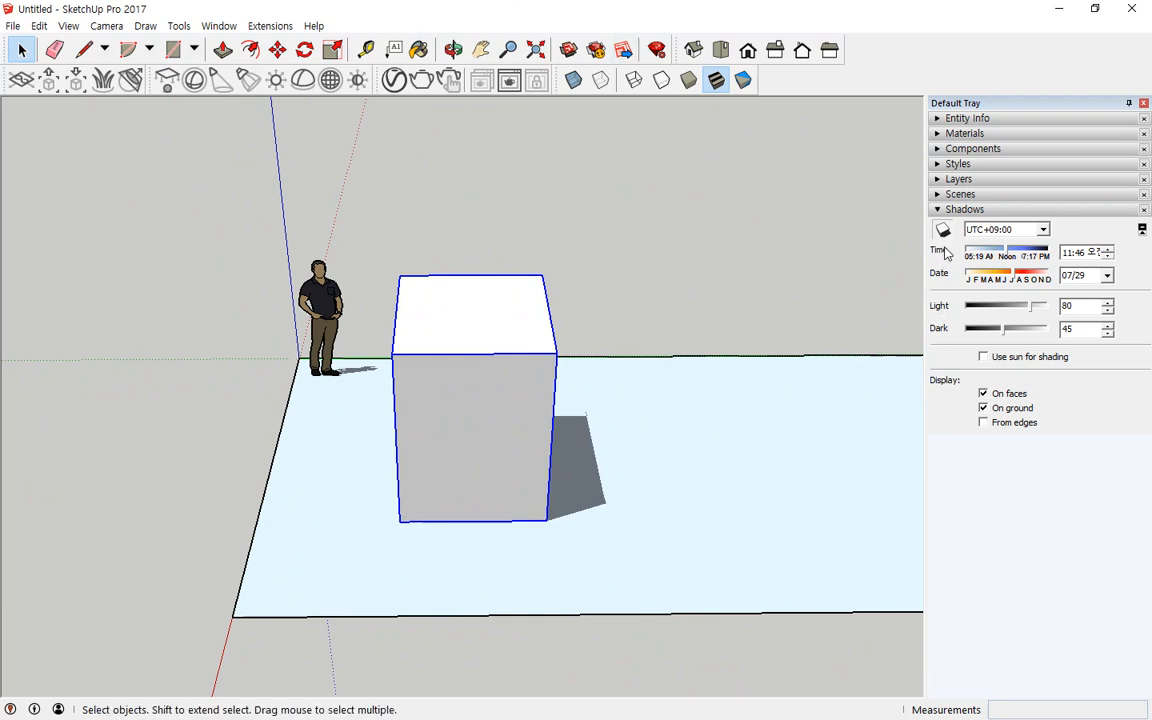
mouse_move(954, 250)
left_mouse_down()
mouse_move(921, 204)
mouse_move(959, 243)
mouse_move(954, 254)
mouse_move(922, 212)
mouse_move(960, 236)
mouse_move(935, 208)
mouse_move(950, 258)
left_mouse_up()
mouse_move(670, 340)
left_mouse_down()
mouse_move(697, 327)
mouse_move(720, 356)
mouse_move(679, 338)
left_mouse_up()
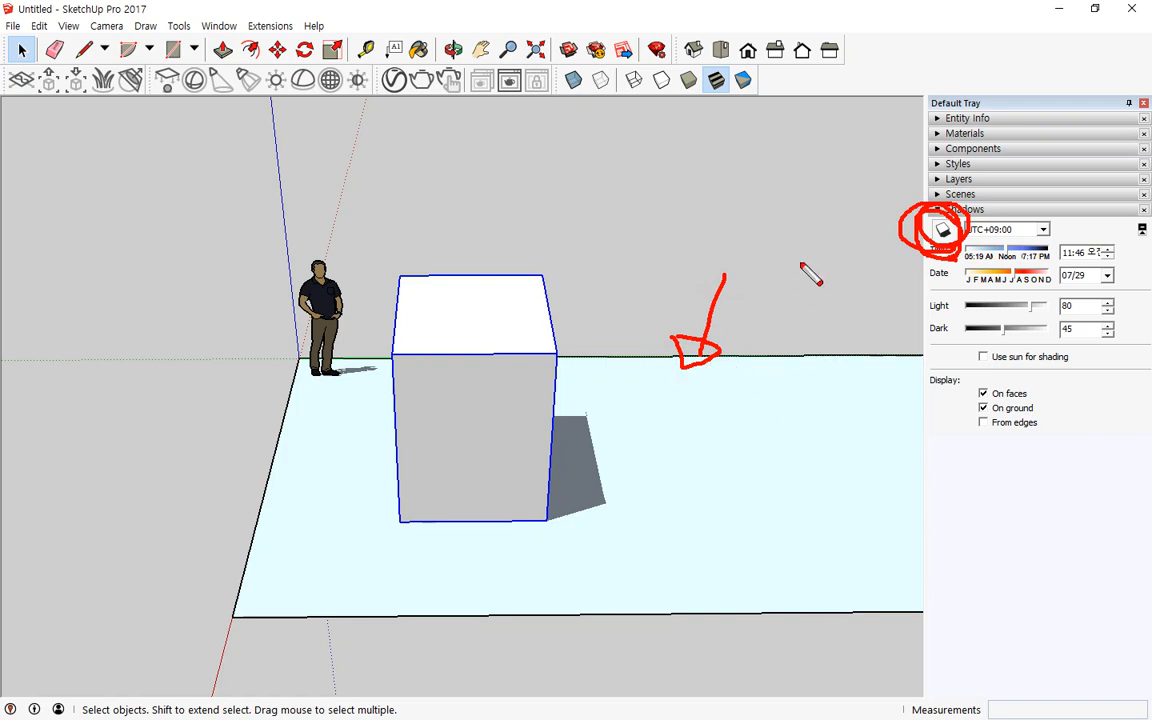
left_click_drag(803, 258, 776, 378)
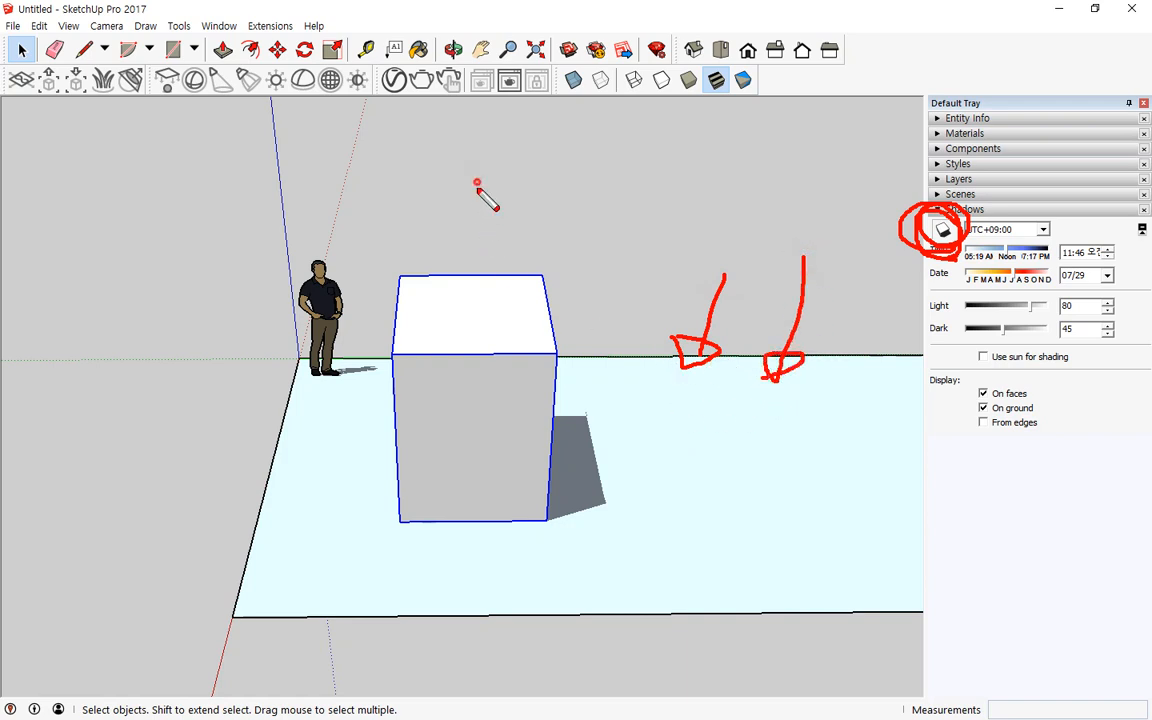
left_click_drag(477, 182, 457, 309)
key("Escape")
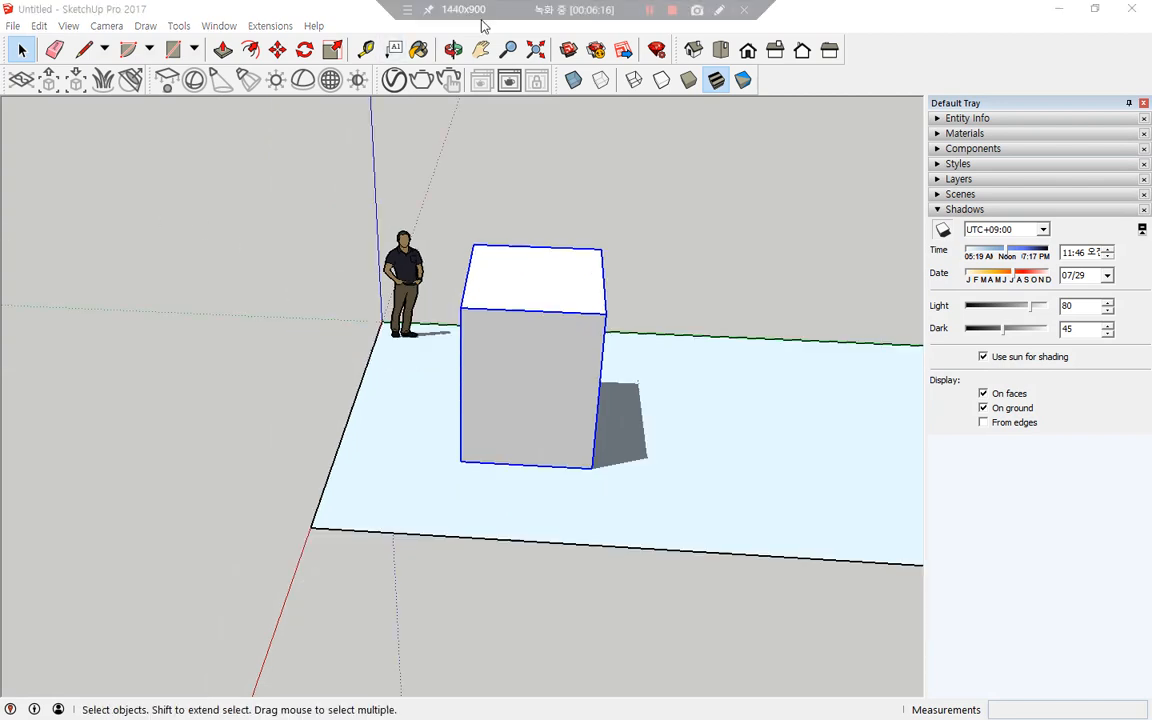
mouse_move(400, 107)
left_mouse_down()
mouse_move(398, 68)
mouse_move(406, 106)
left_mouse_up()
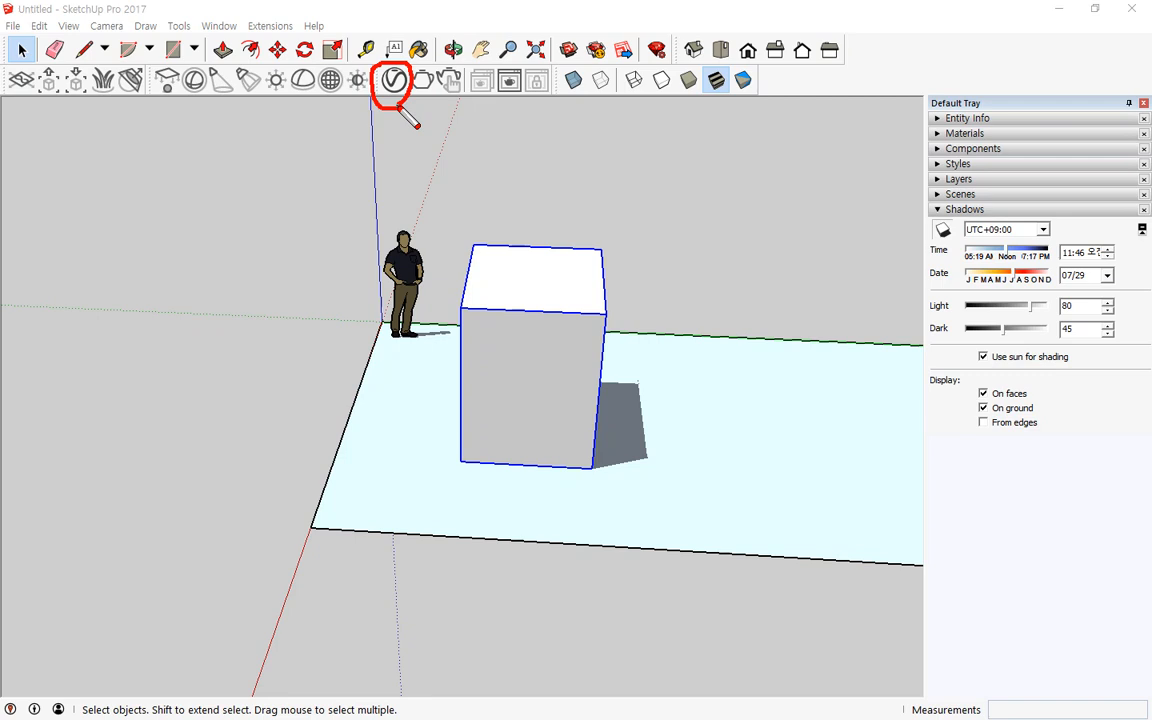
left_click(219, 26)
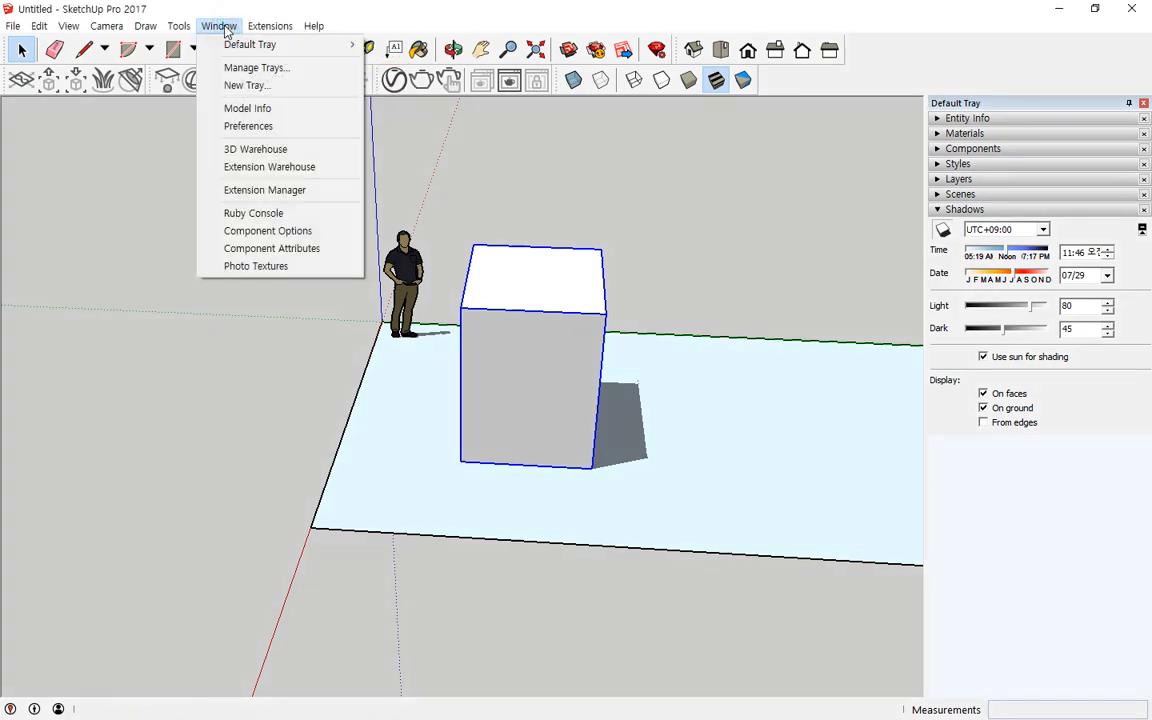
mouse_move(262, 28)
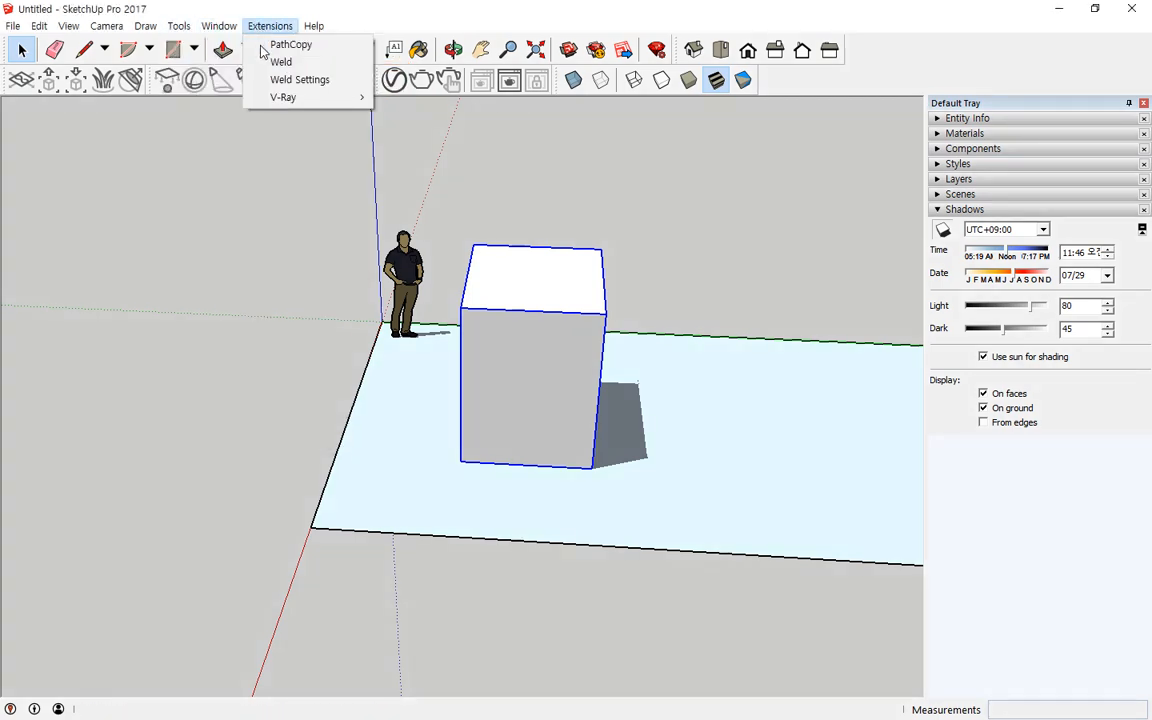
Step: Open the V-Ray Asset Editor from the V-Ray Render and Options extension menu
mouse_move(284, 102)
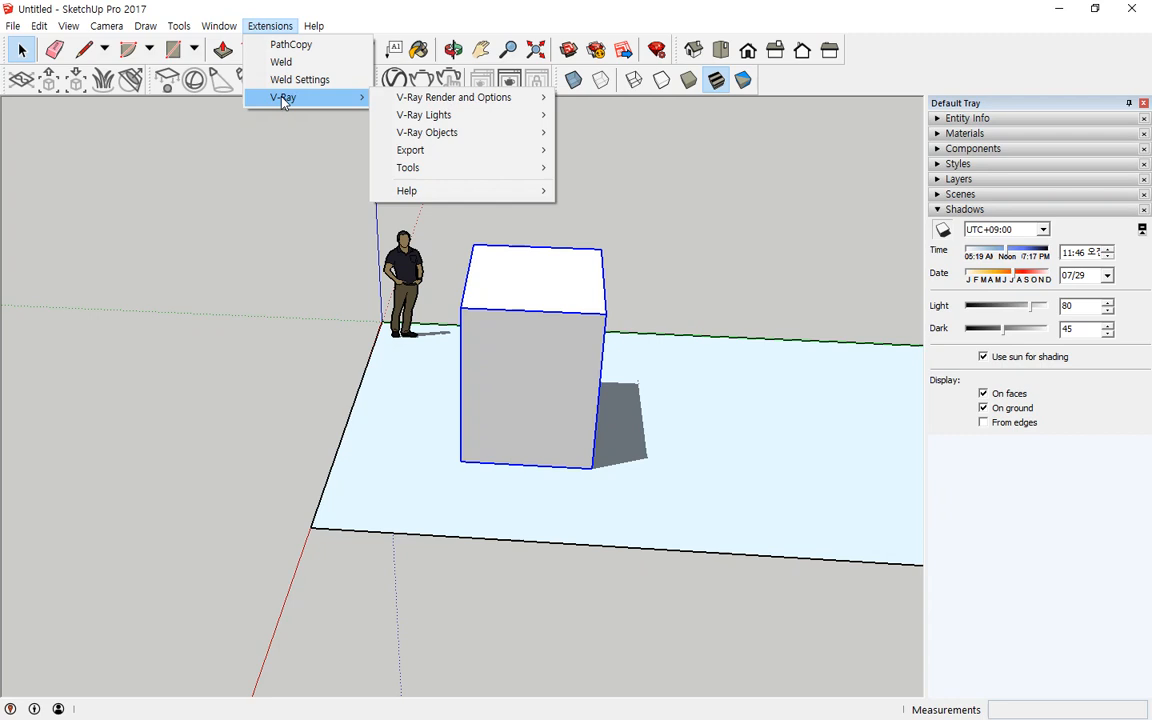
mouse_move(491, 107)
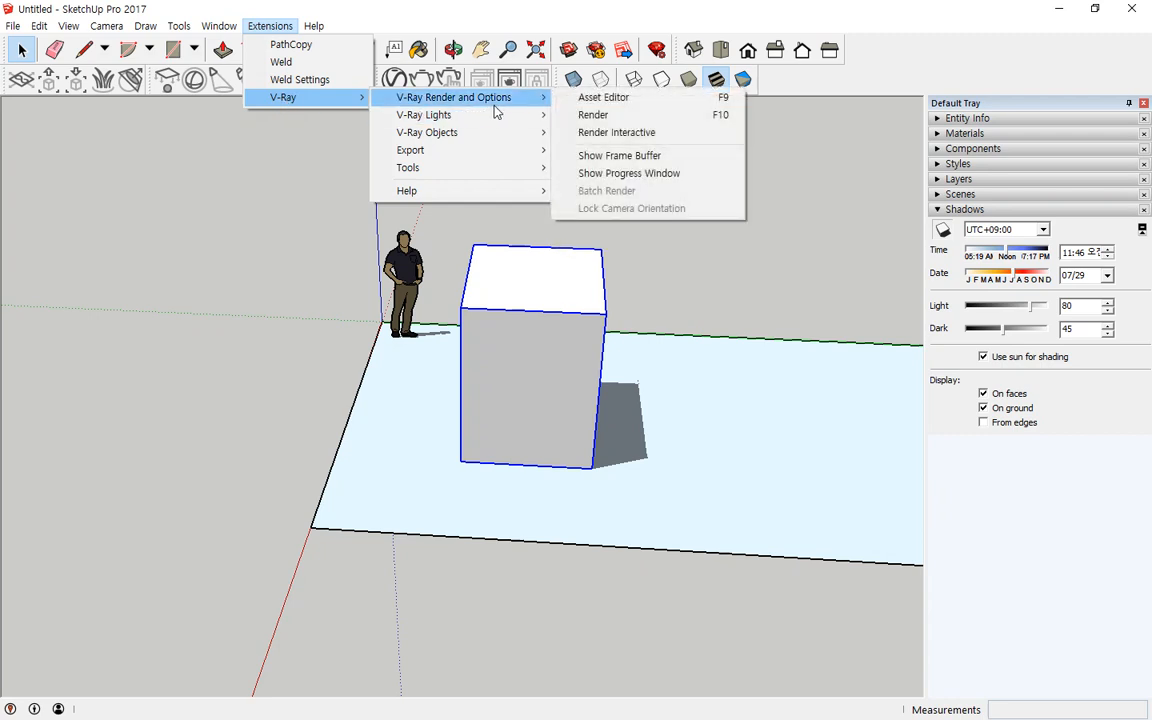
left_click(651, 105)
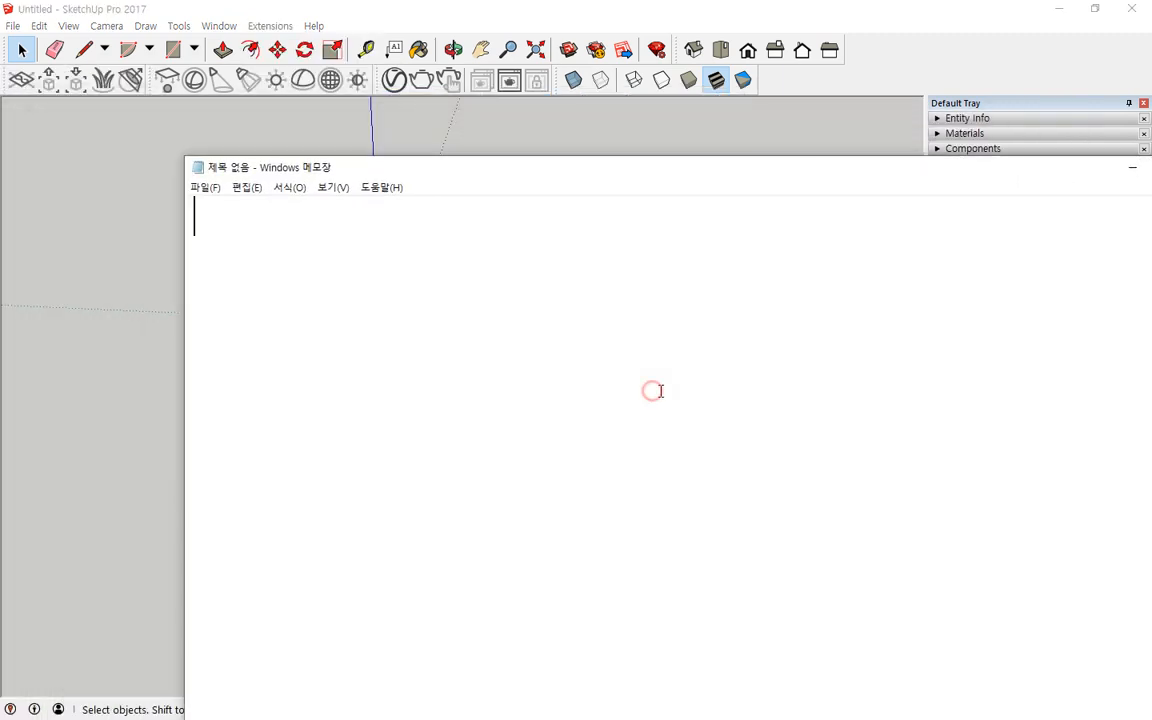
Step: Switch to Notepad and write the lines 1. Modeling, 2. Light and 3. Camera
type("1. m")
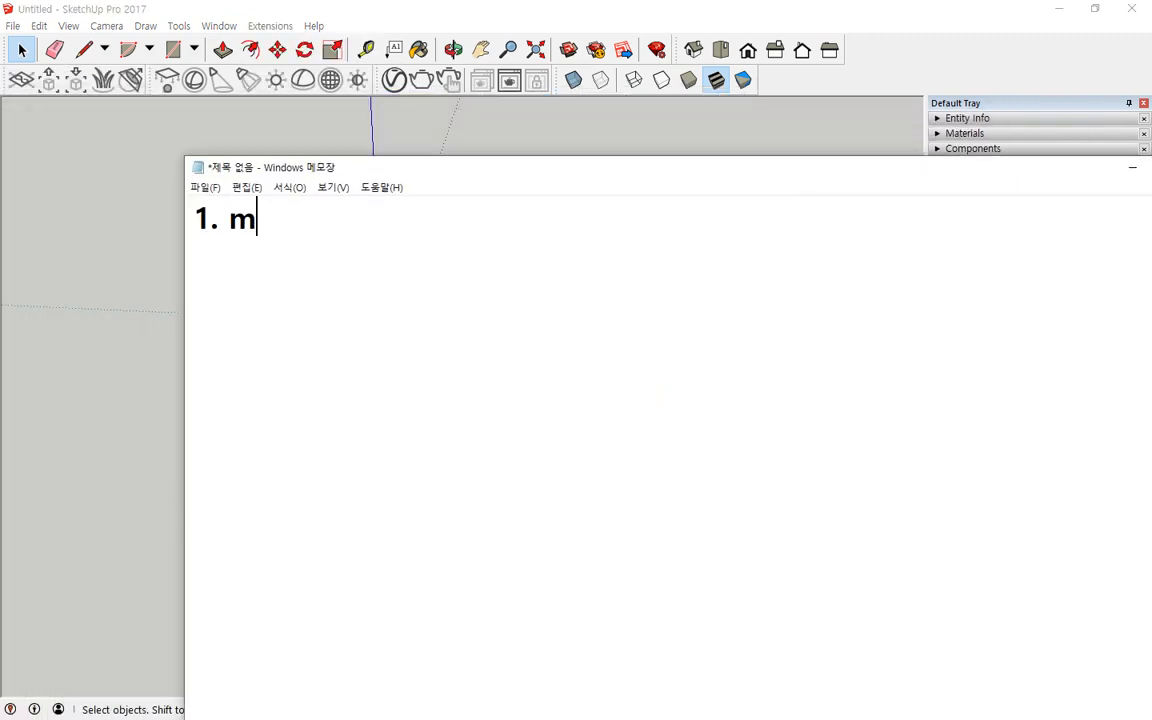
key("BackSpace")
type("Modeling")
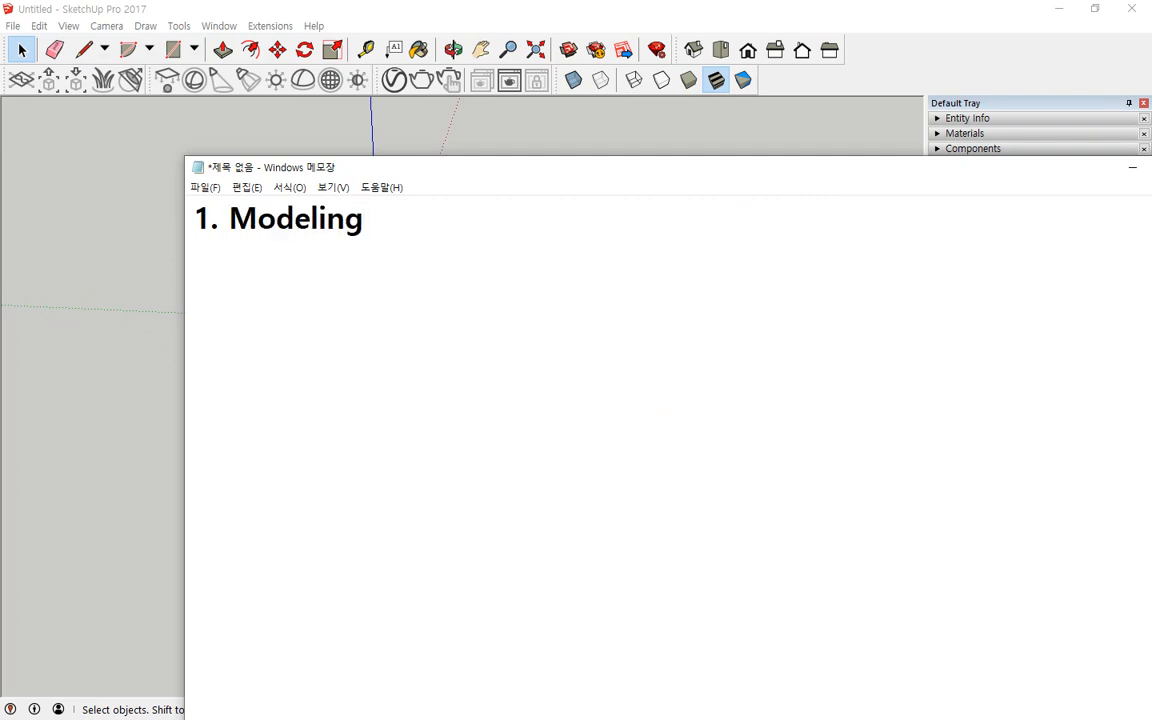
key("Return")
type("2. Light")
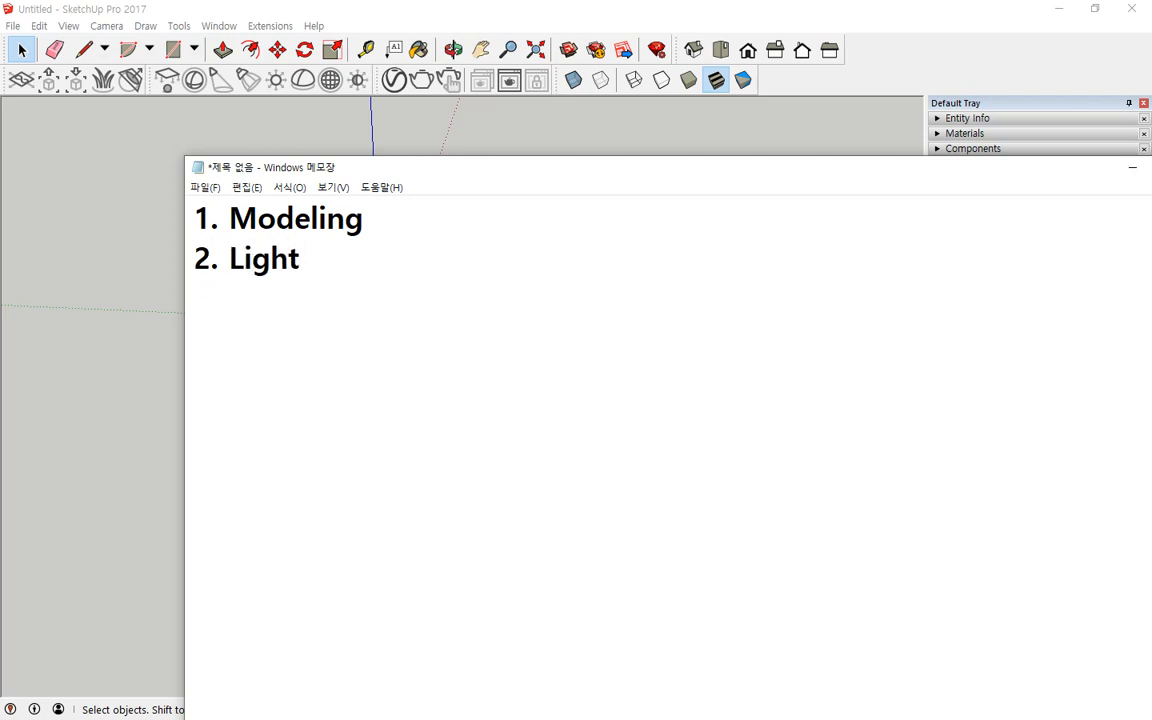
key("Return")
type("3. Camera")
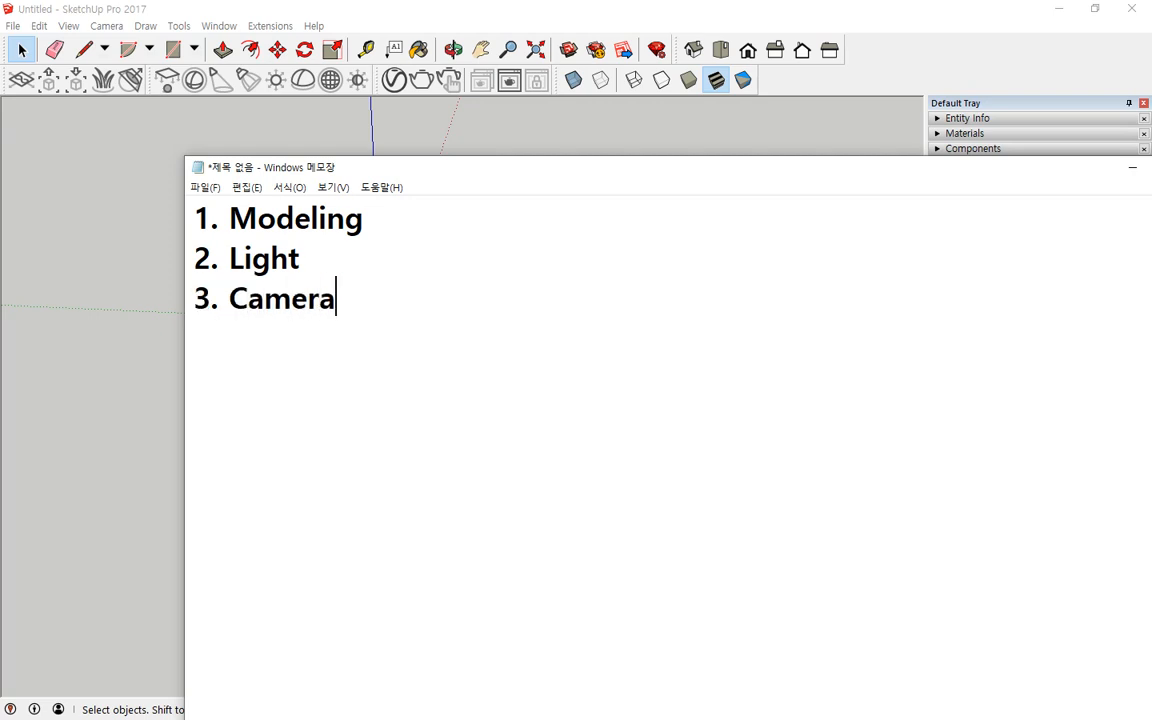
Step: Replace the numbers of the Light and Camera lines with dashes
key("shift+Home")
key("shift+Up")
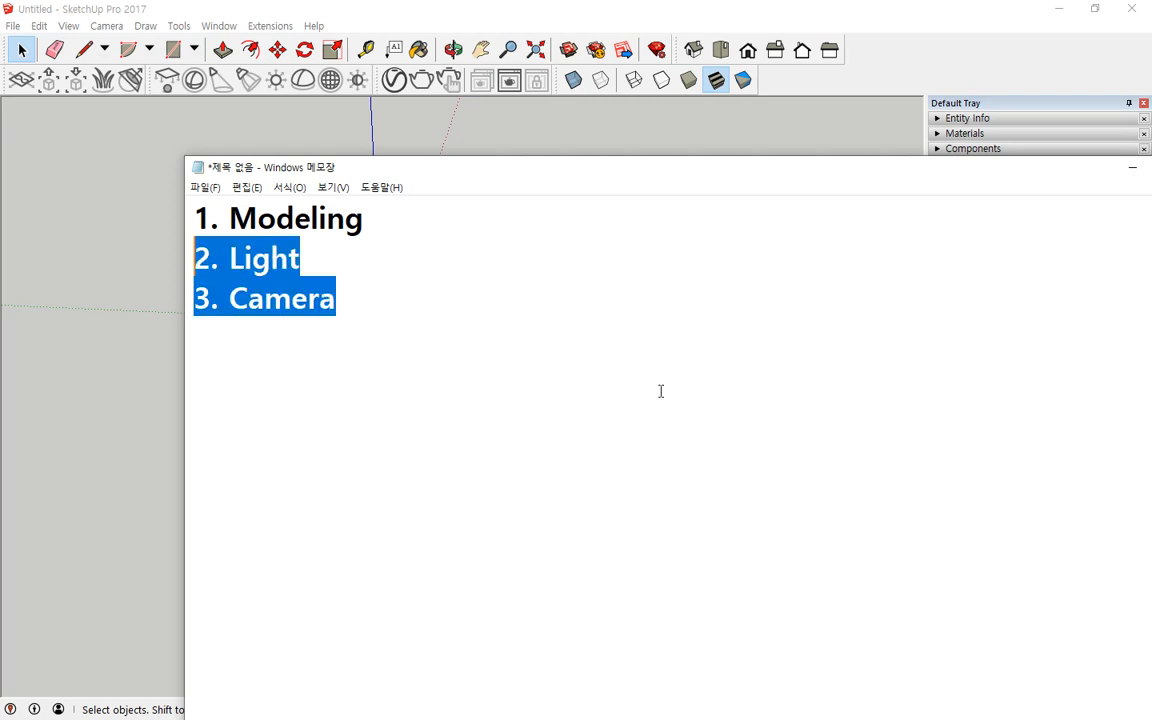
left_click(660, 391)
key("Delete")
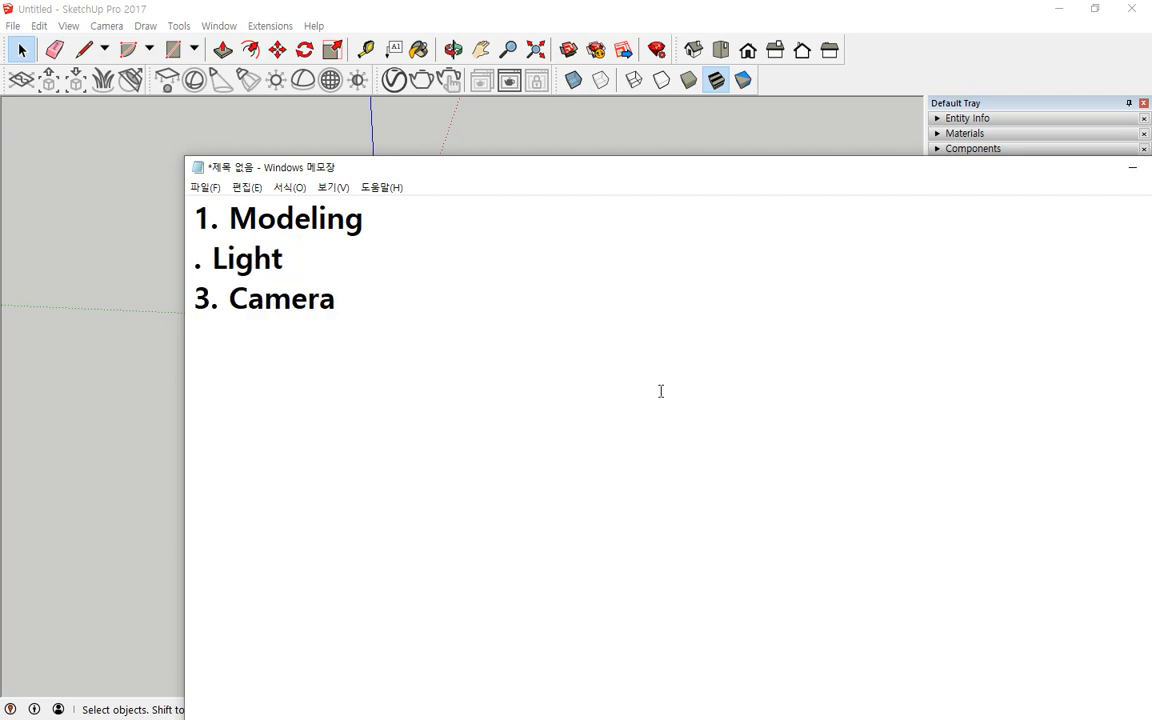
type("-")
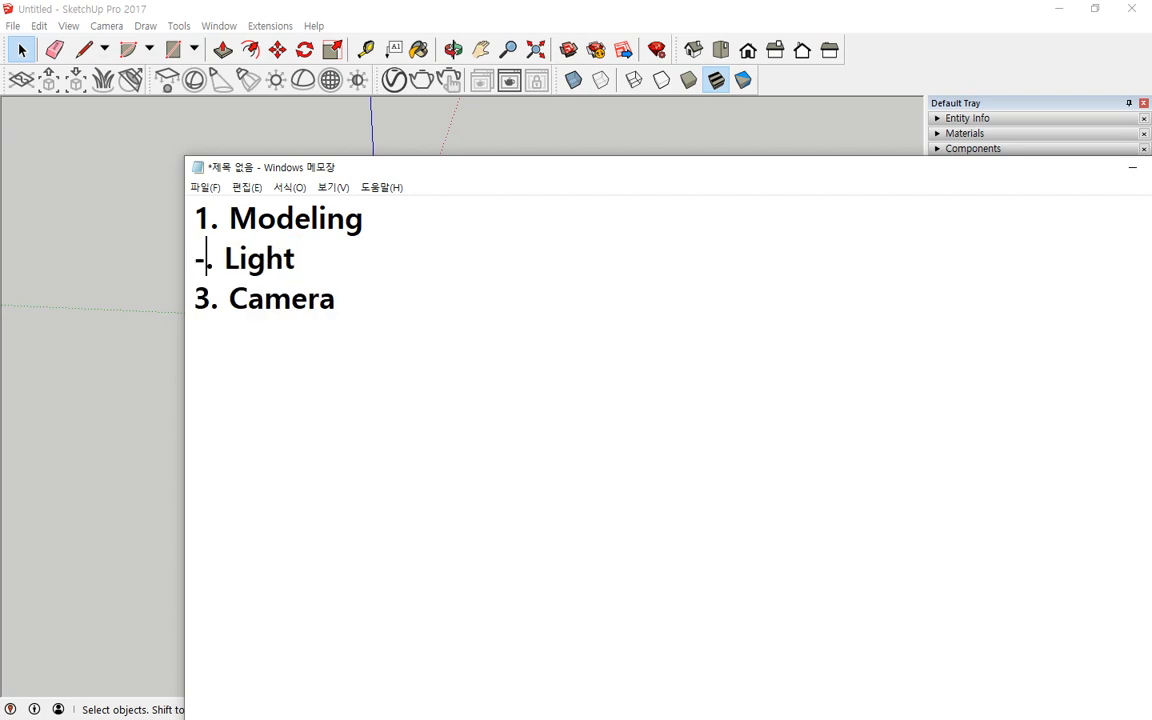
key("Down")
key("BackSpace")
type("-")
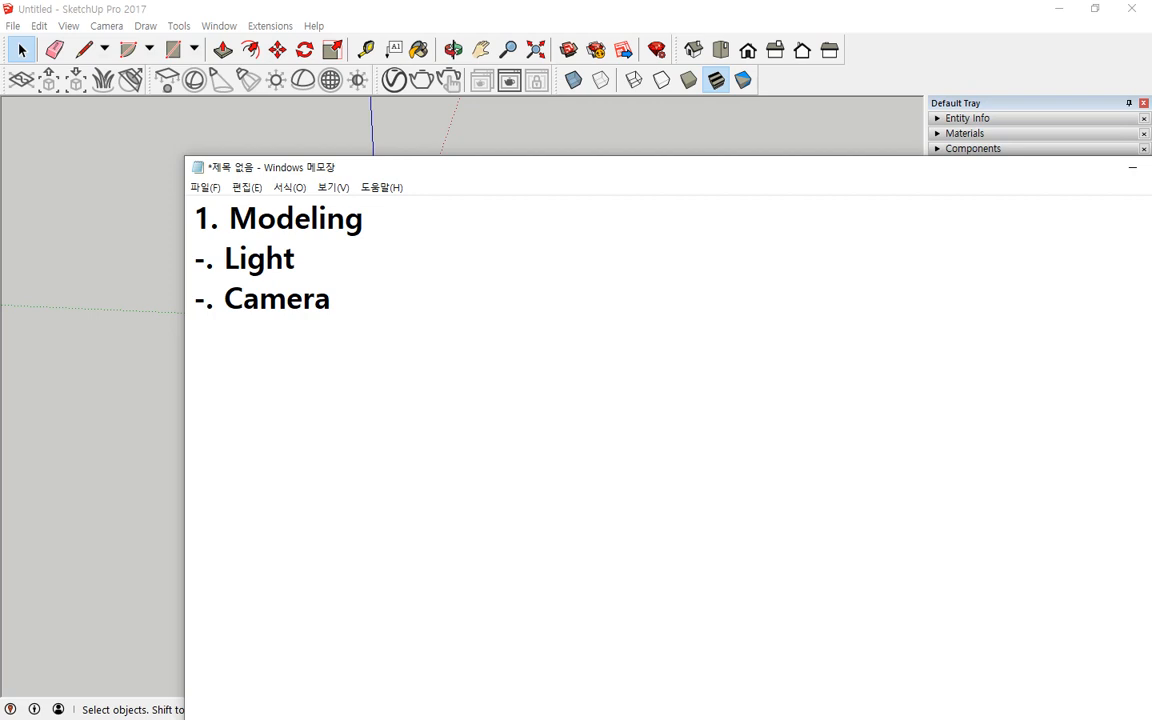
Step: Add a new line -. Meterial below Camera
key("End")
key("Return")
type("\\")
key("BackSpace")
type("-. Mater")
key("BackSpace")
key("BackSpace")
key("BackSpace")
key("BackSpace")
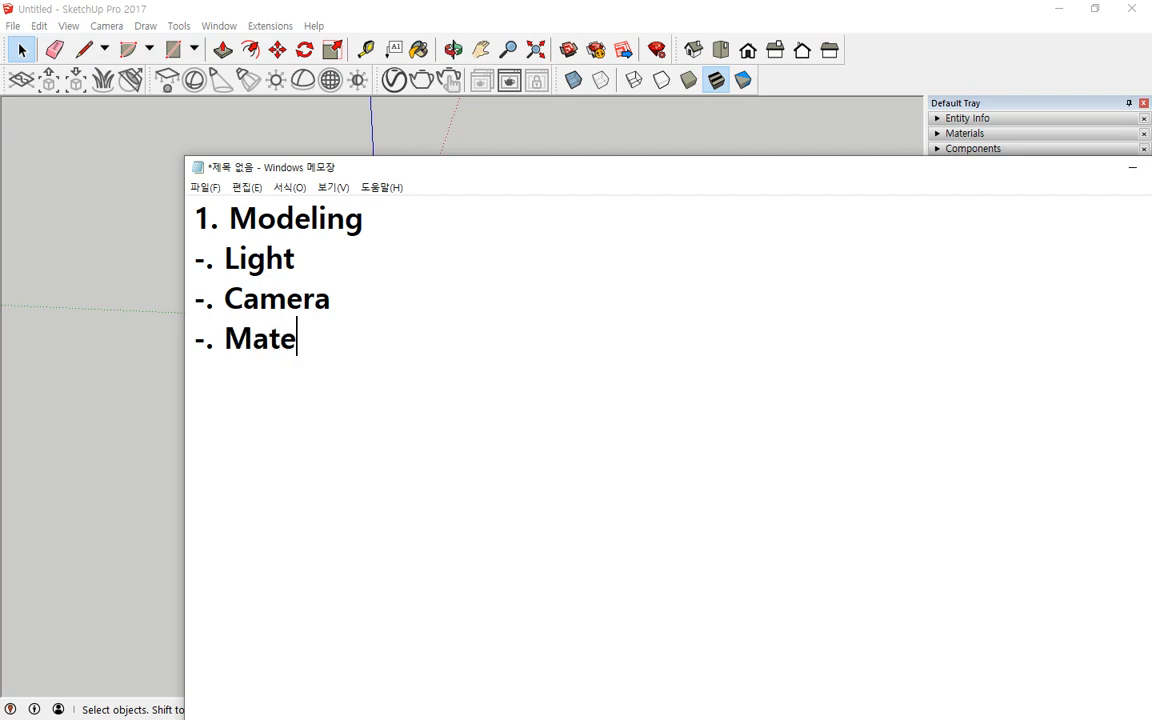
type("eterial")
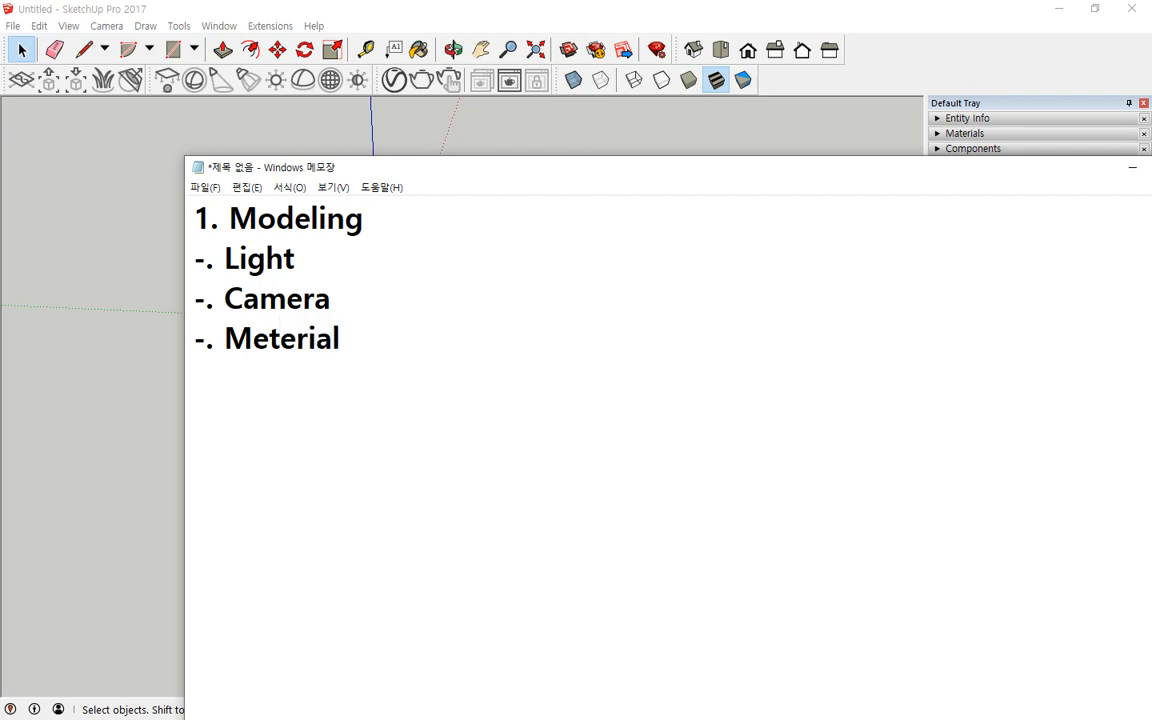
Step: Correct the spelling of the new line to Material
key("Left")
key("Left")
key("Left")
key("Left")
key("Left")
key("Left")
key("BackSpace")
type("a")
Step: Switch back to SketchUp and bring the V-Ray Asset Editor window into view
left_click(270, 26)
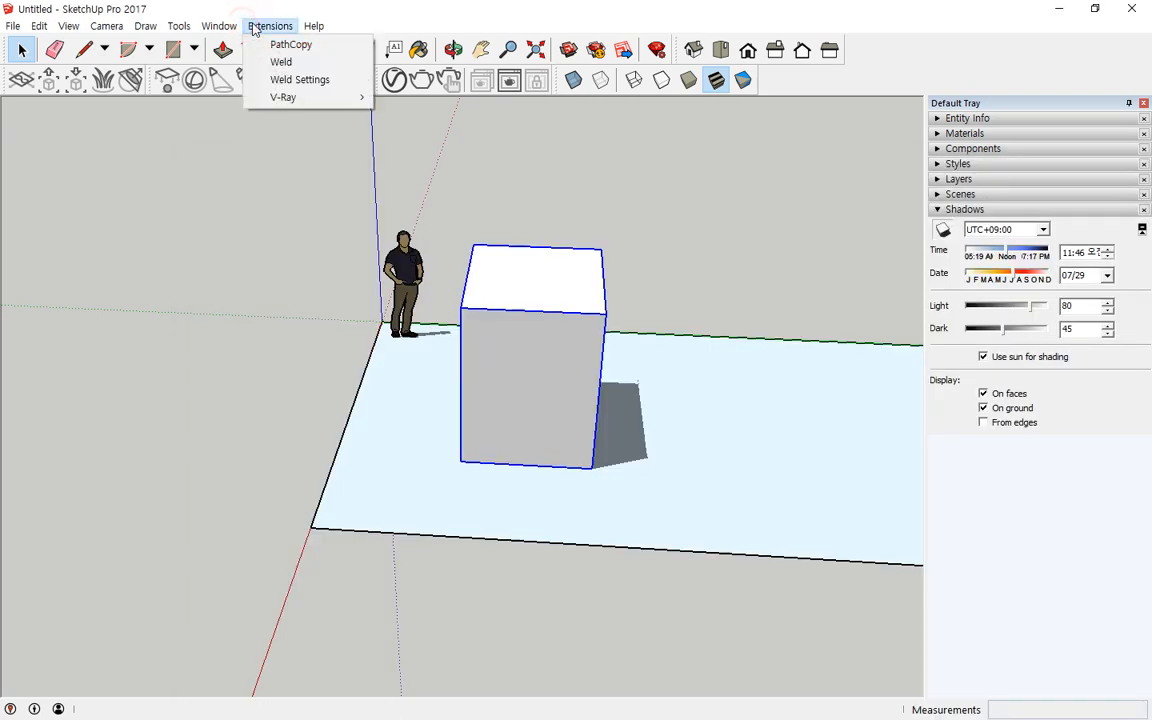
mouse_move(290, 96)
left_click(524, 4)
left_click(395, 80)
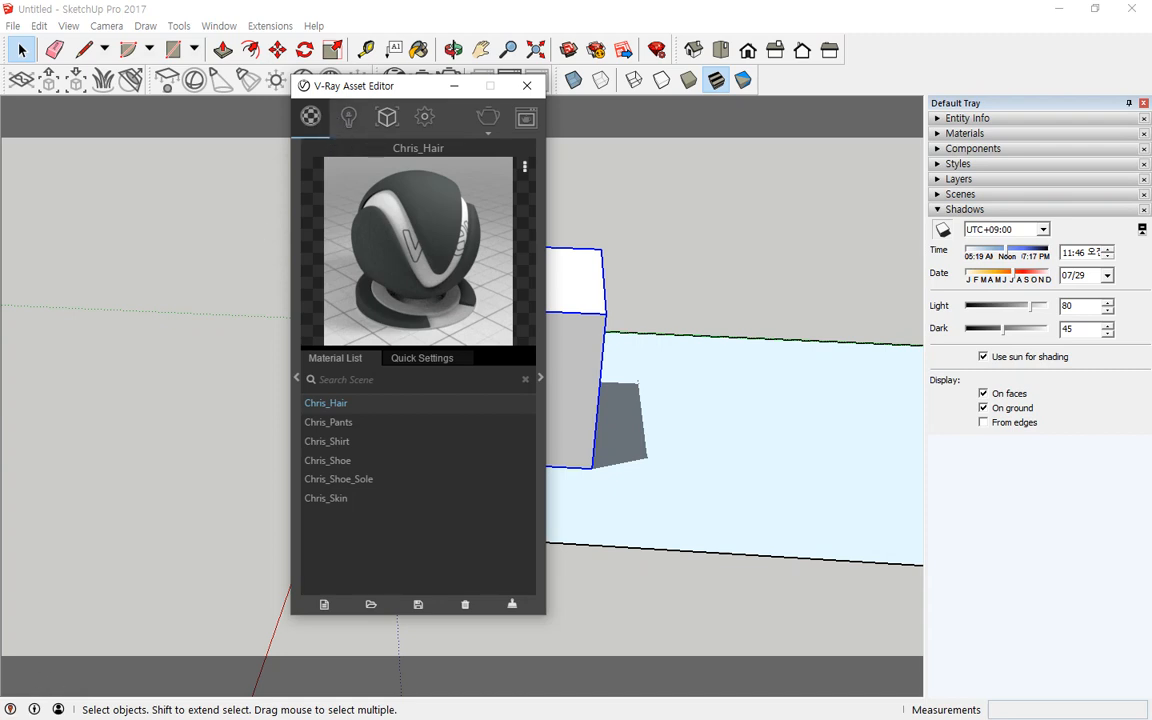
Step: Return to Notepad and add a line -. Rendering below Material
key("alt+Tab")
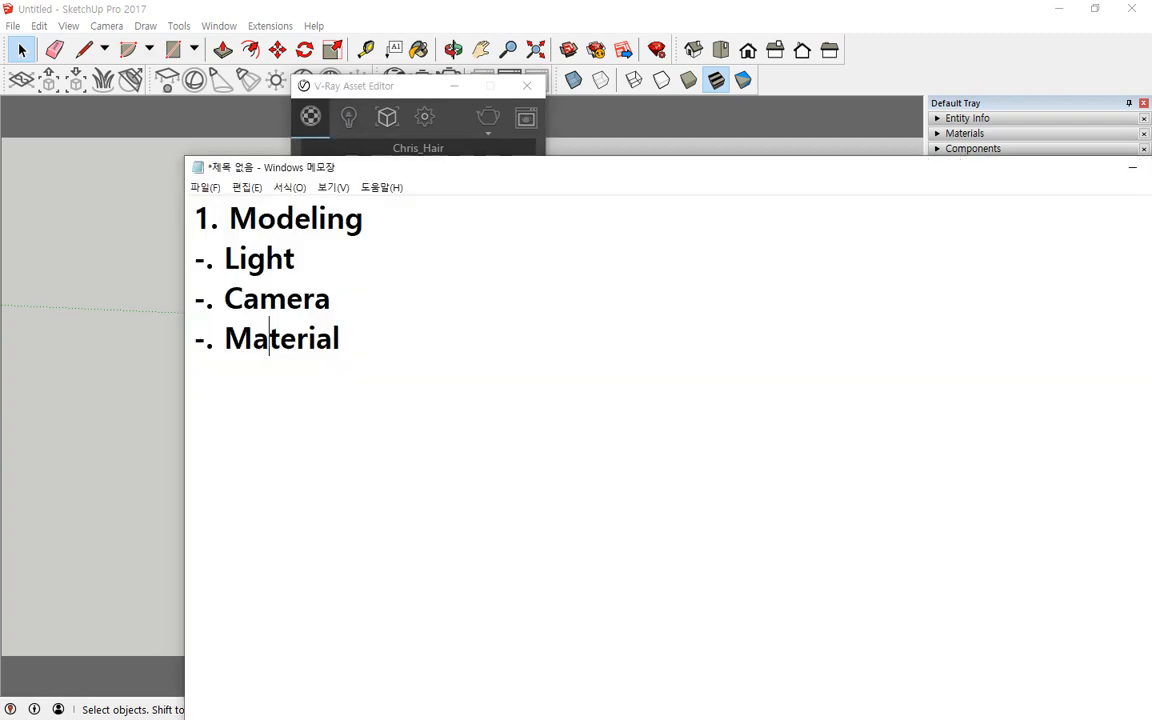
left_click(360, 345)
key("Return")
type("-")
type(". ")
type("LR")
key("BackSpace")
key("BackSpace")
type("REn")
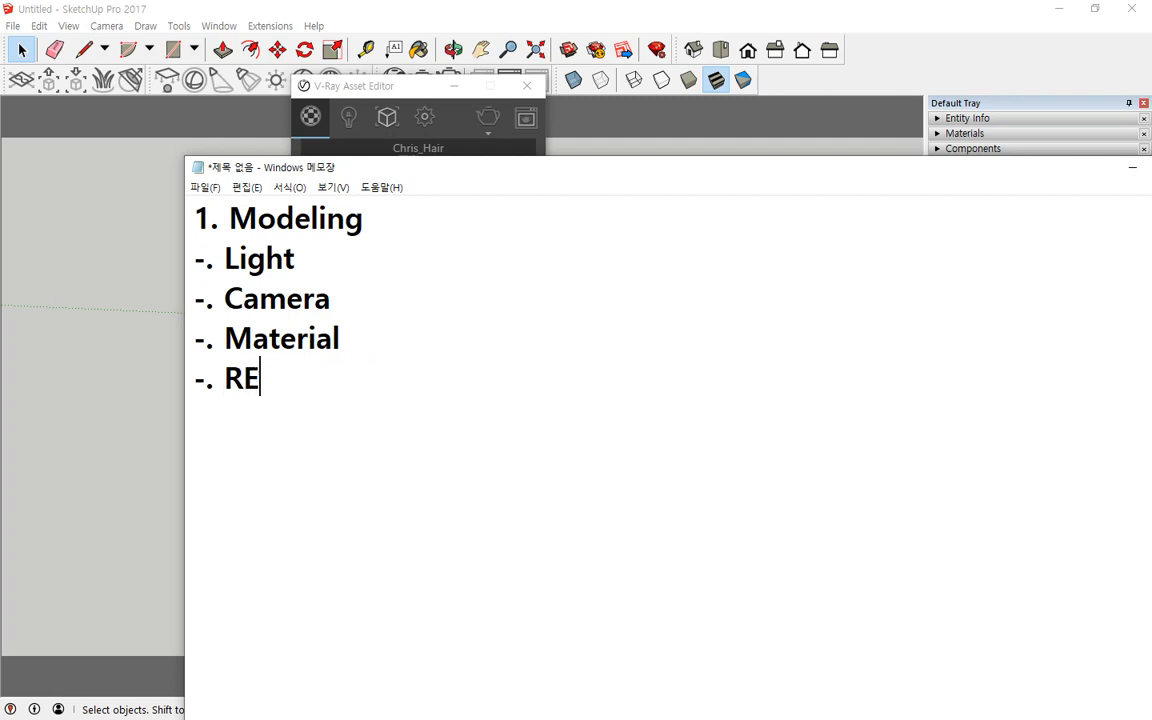
key("BackSpace")
key("BackSpace")
type("endering")
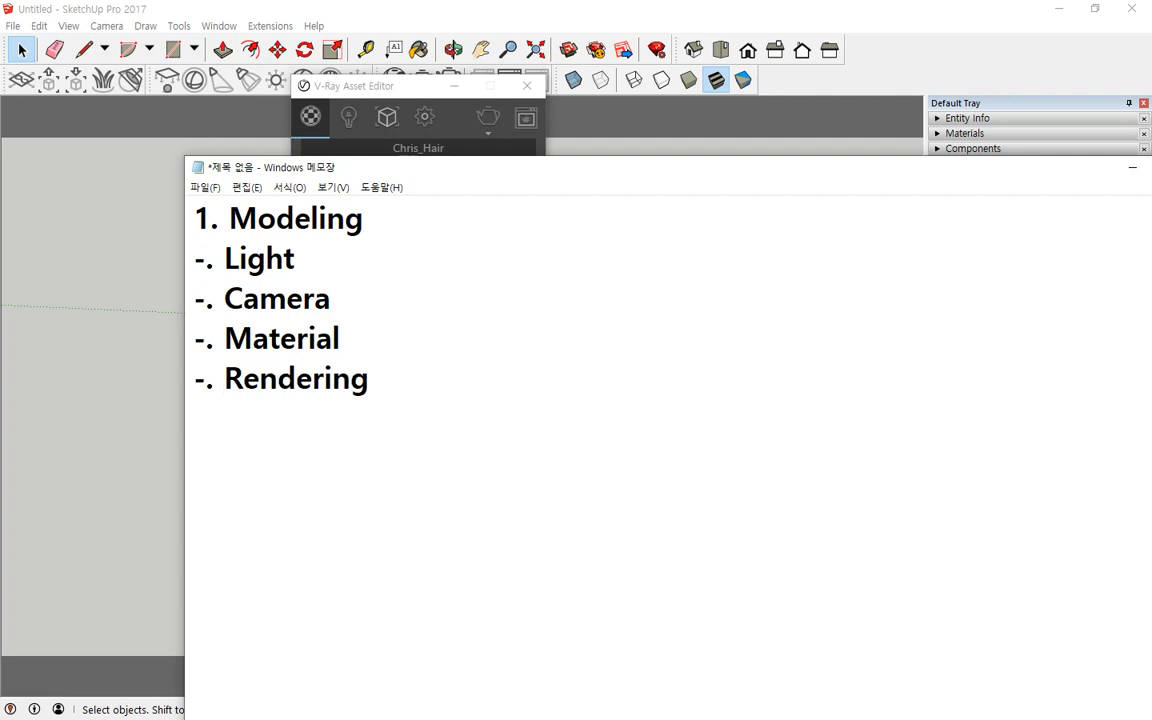
Step: Renumber the lines as 2. Light, 2. Camera, 2. Material and 3. Rendering
left_click_drag(362, 334, 193, 262)
left_click(207, 262)
type("2")
key("Down")
key("Delete")
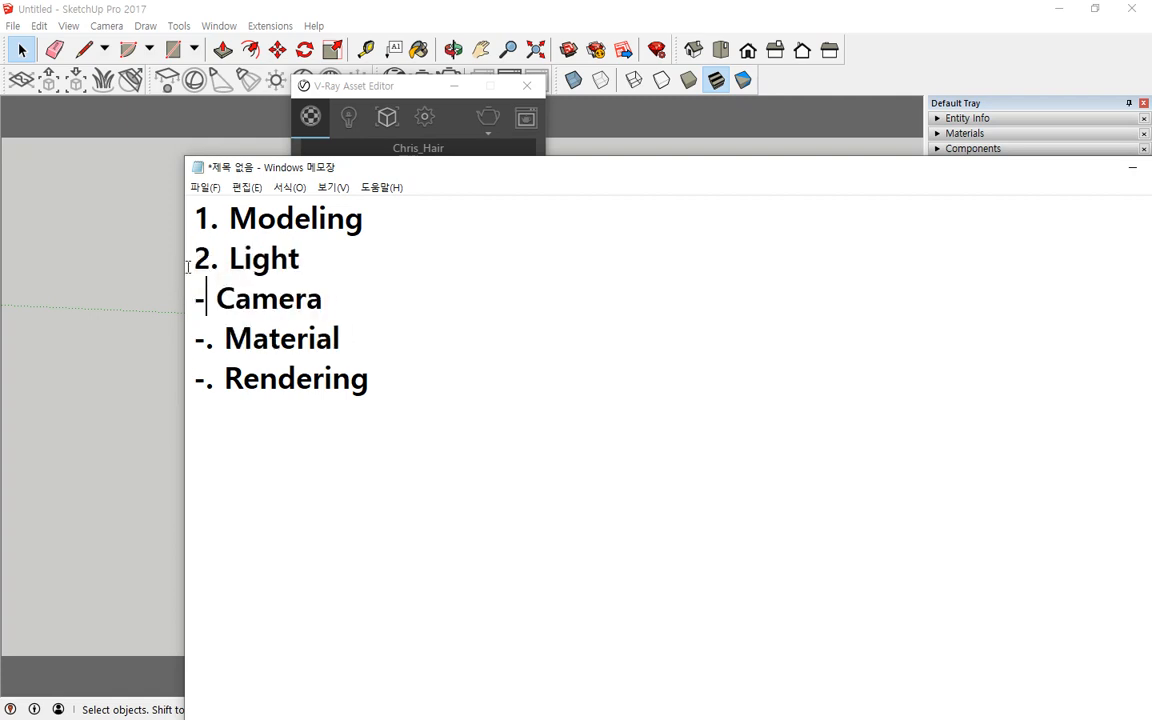
key("BackSpace")
type("3")
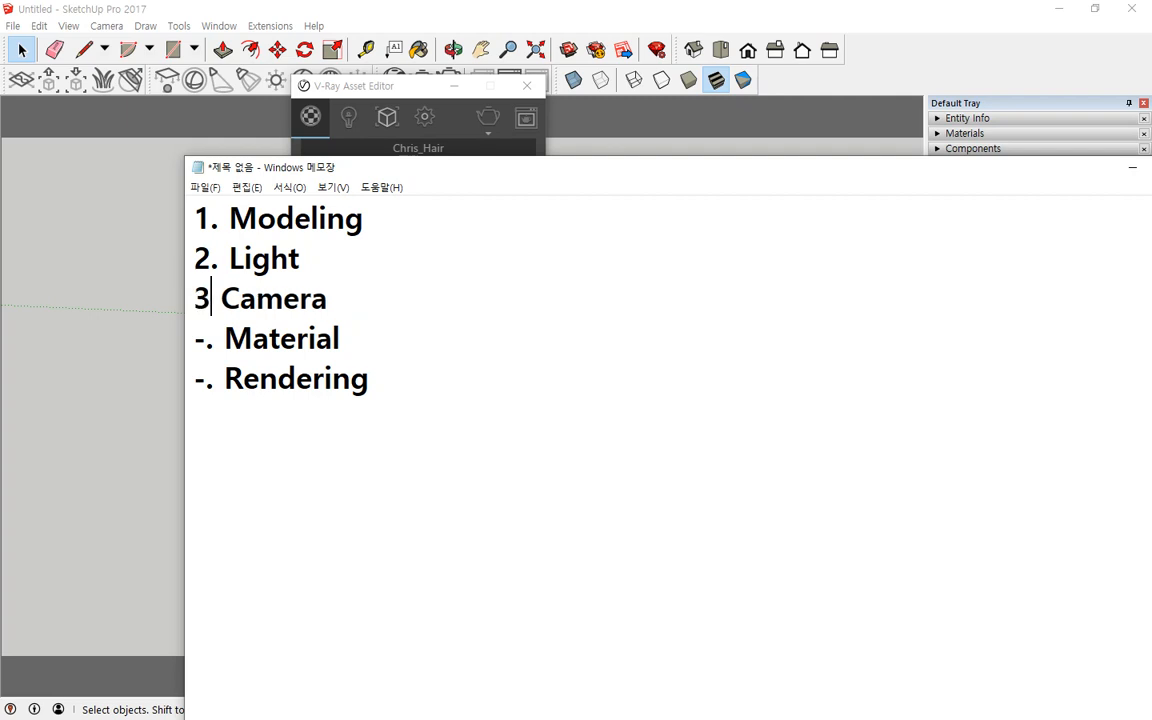
key("BackSpace")
type("2.")
key("Down")
key("Left")
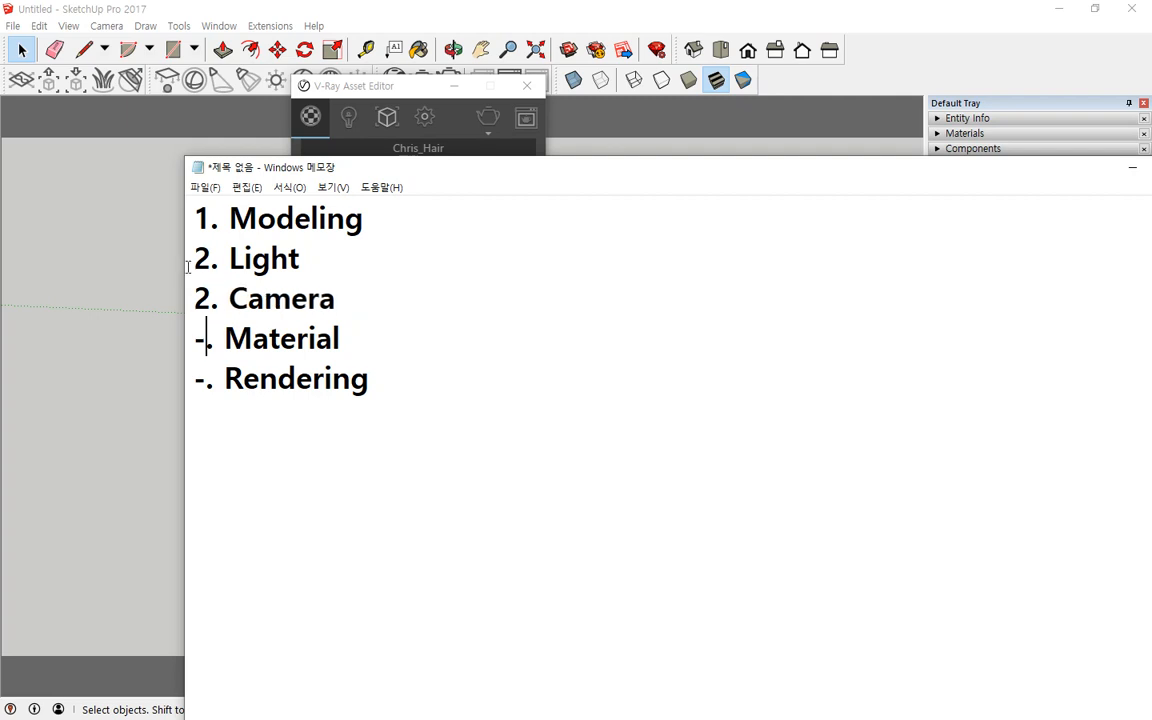
key("BackSpace")
type("2")
key("Down")
key("BackSpace")
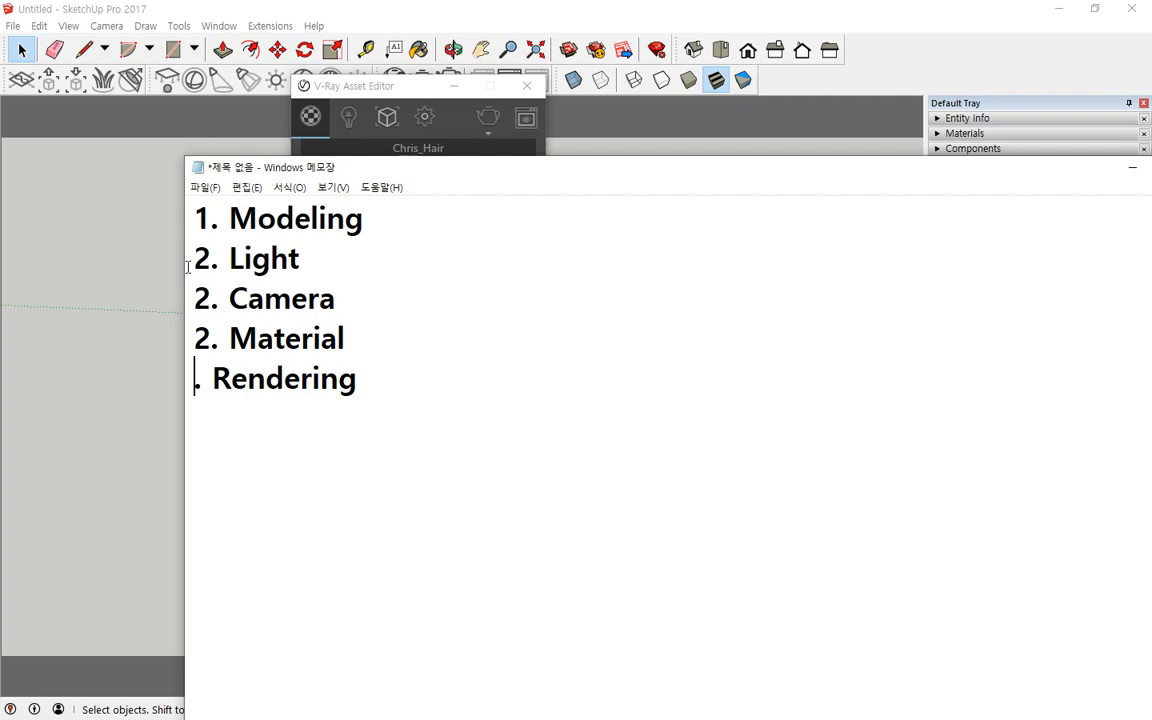
type("3")
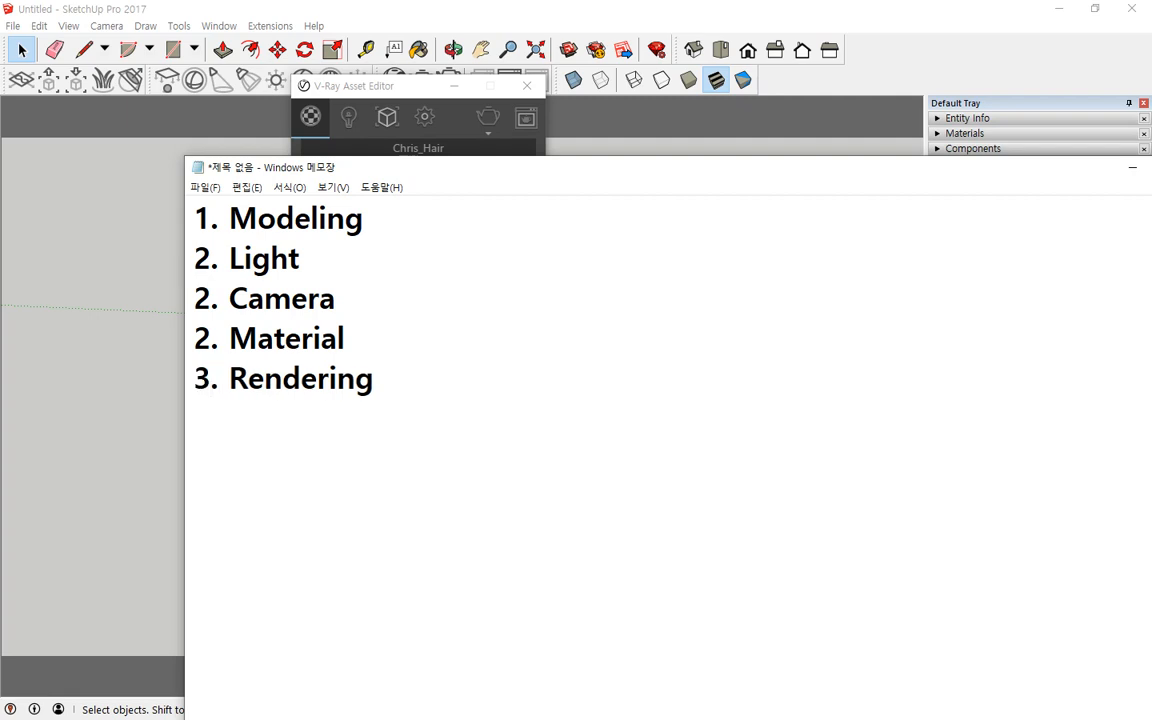
Step: Insert blank lines after 1. Modeling and before 3. Rendering
key("Up")
key("Up")
key("Up")
key("Up")
key("Home")
key("End")
key("Return")
key("Down")
key("Down")
key("Down")
key("Down")
key("Return")
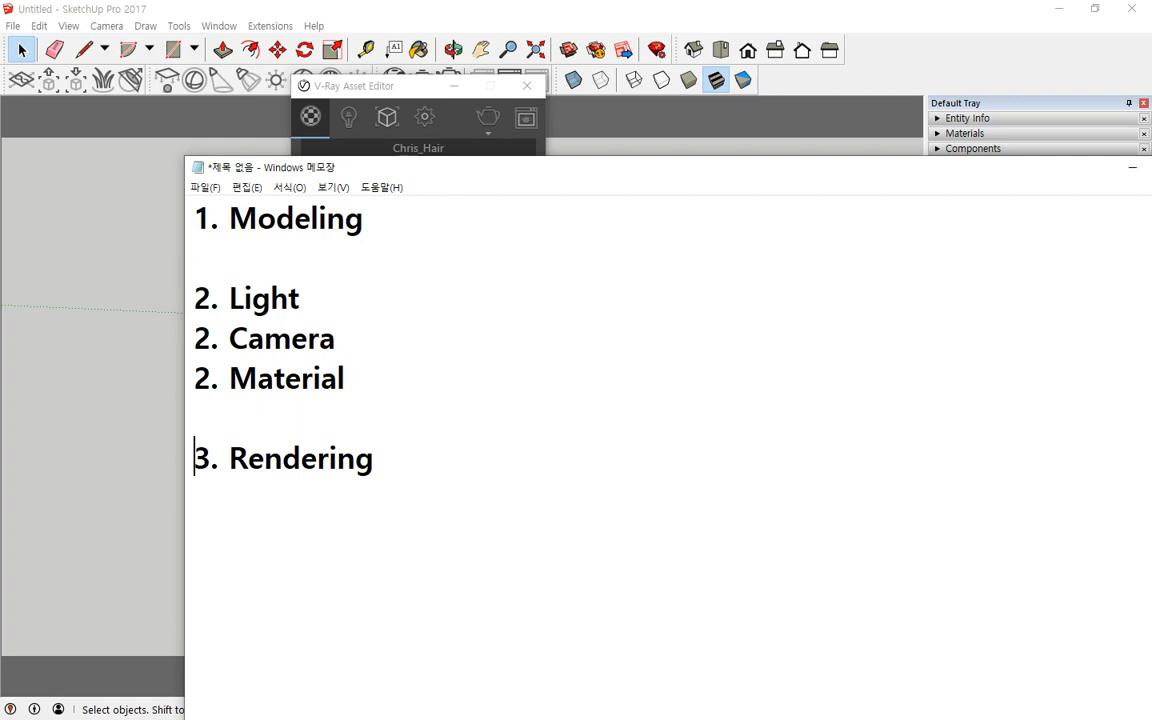
Step: Add a blank line and a final line 4. Animation at the end of the list
key("End")
key("Return")
key("Return")
type("4. Ani")
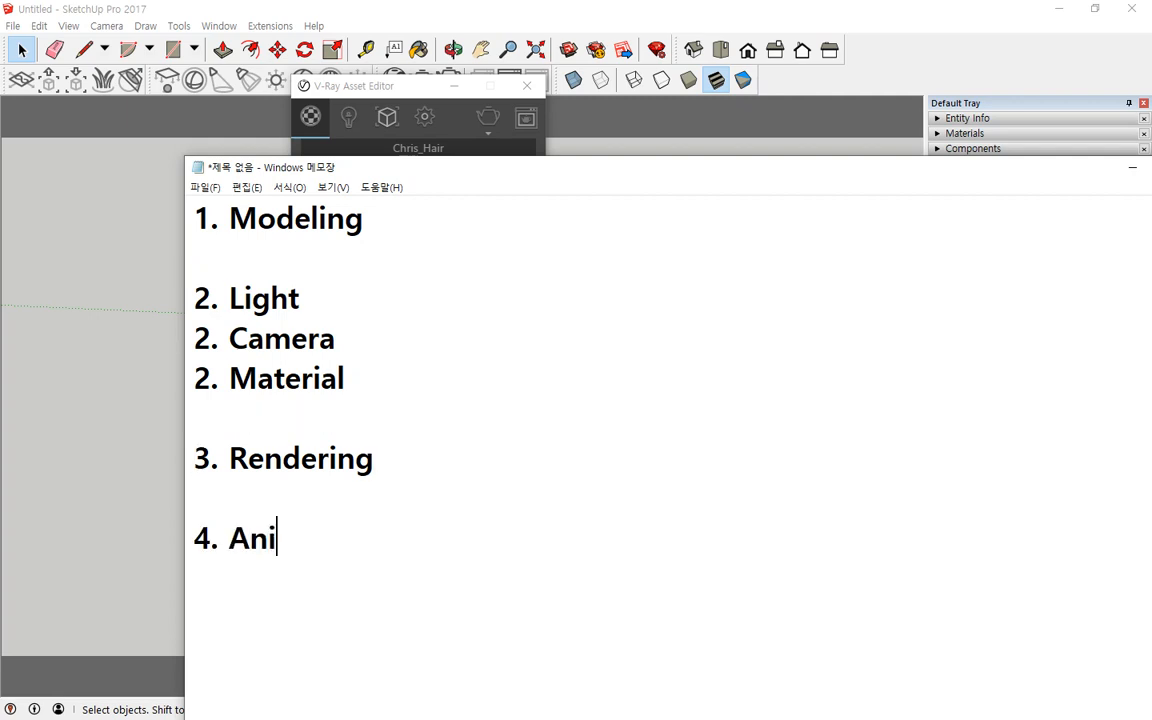
type("mation")
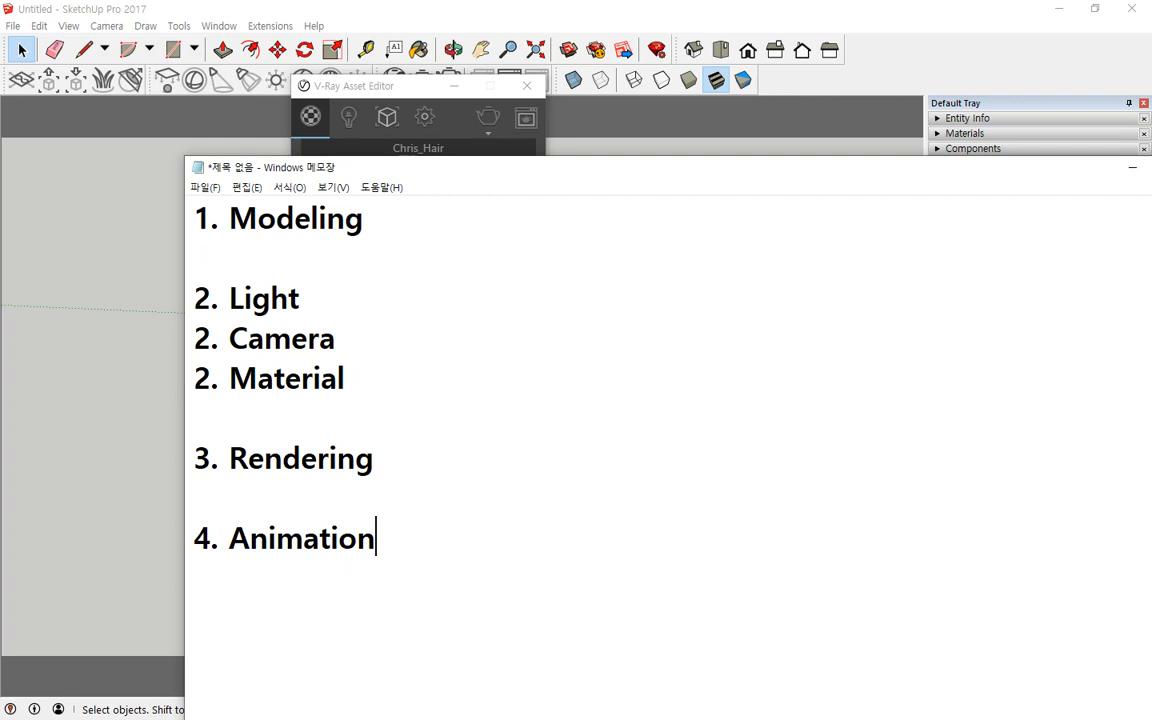
Step: Wrap the Light through Rendering lines between a /* line and a */ line
key("Home")
key("Up")
key("Up")
key("Up")
key("Up")
key("Up")
key("Up")
type("(")
key("BackSpace")
key("Up")
type("/*")
key("Down")
key("Down")
key("Down")
key("Down")
key("Down")
key("Down")
type("*/")
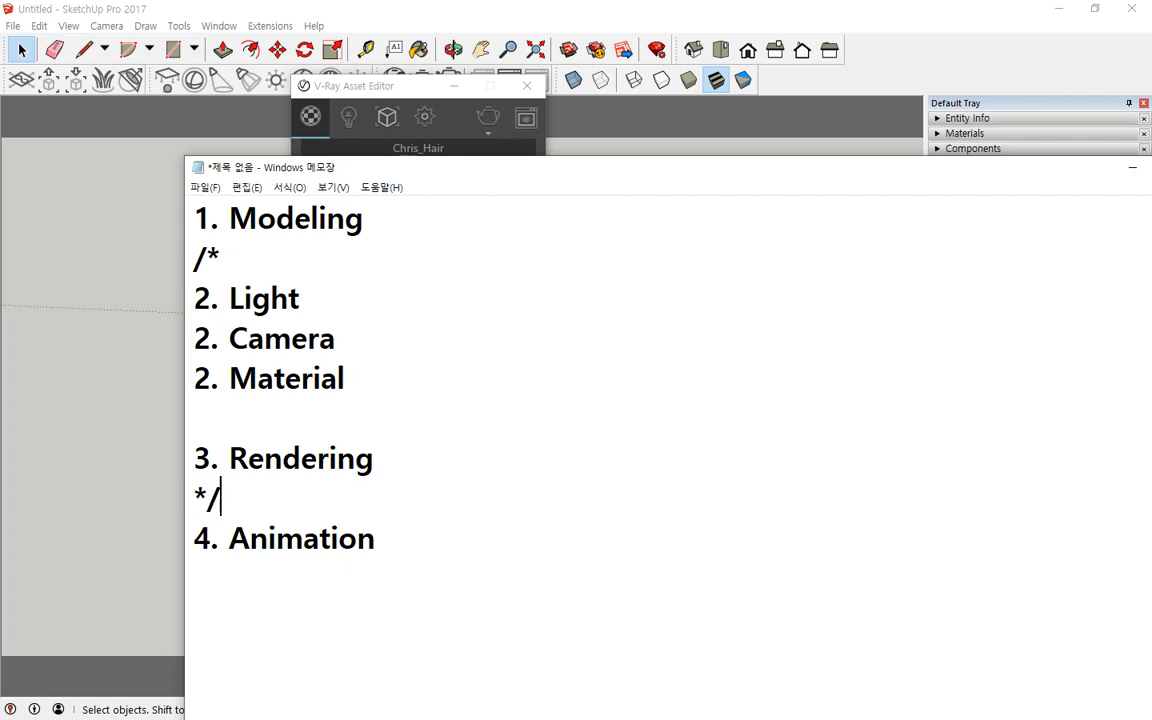
Step: Highlight the 2. Camera and 2. Material lines
key("Up")
key("Up")
key("Up")
key("shift+End")
key("Up")
key("Home")
key("shift+End")
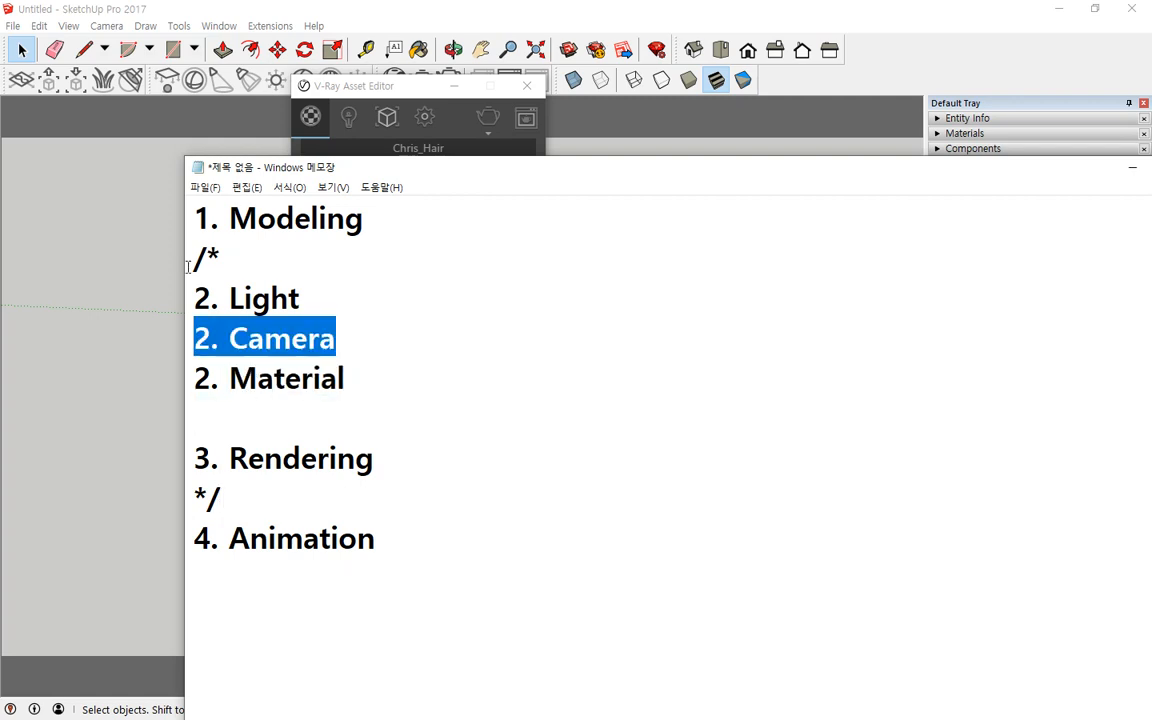
key("shift+Down")
key("shift+End")
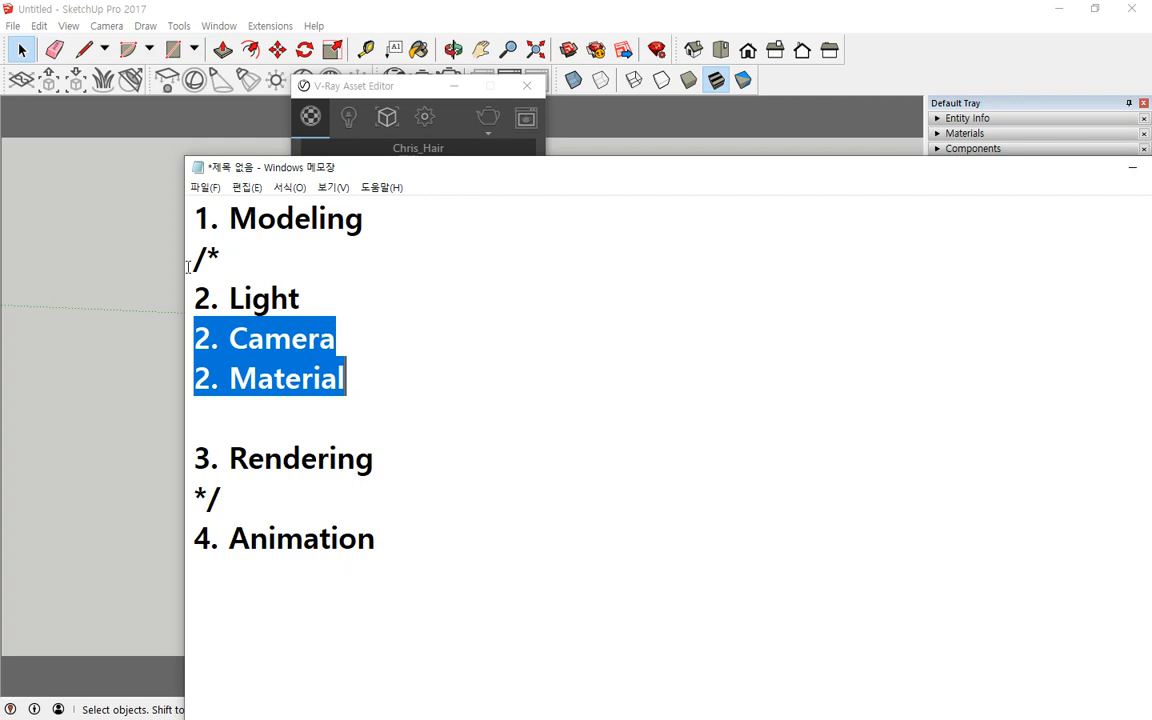
Step: Append - sunlight to the end of the 2. Light line
key("Down")
key("Up")
key("Up")
key("Up")
key("End")
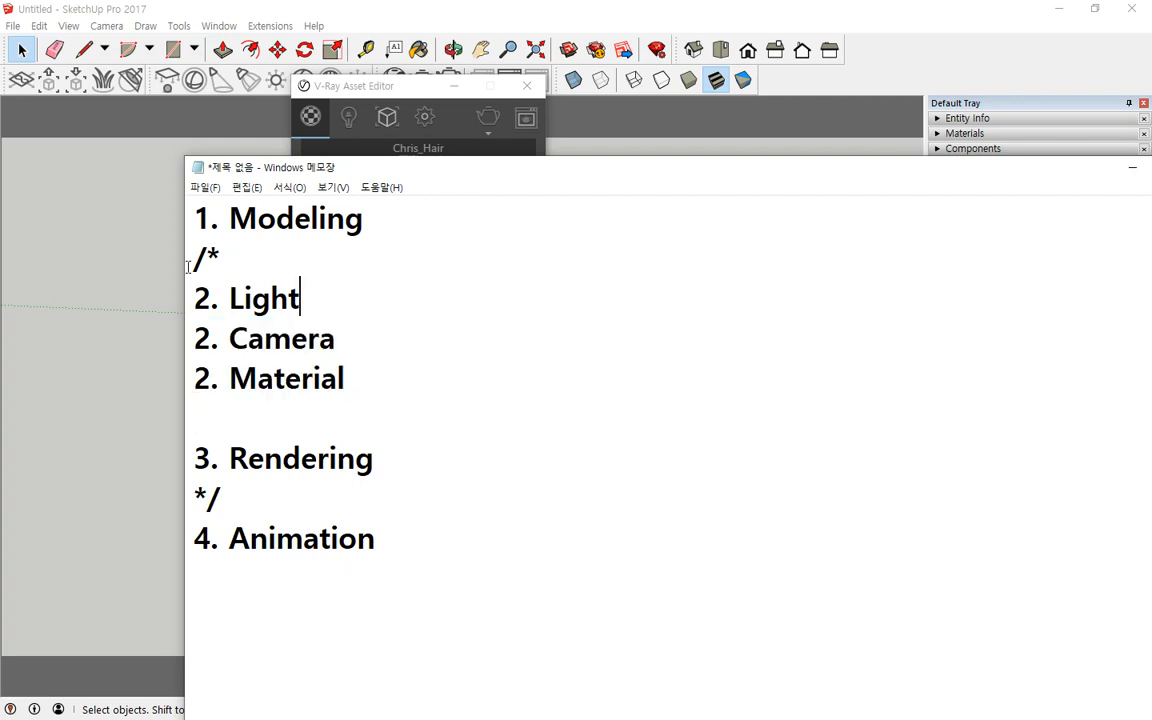
type("- sunlight")
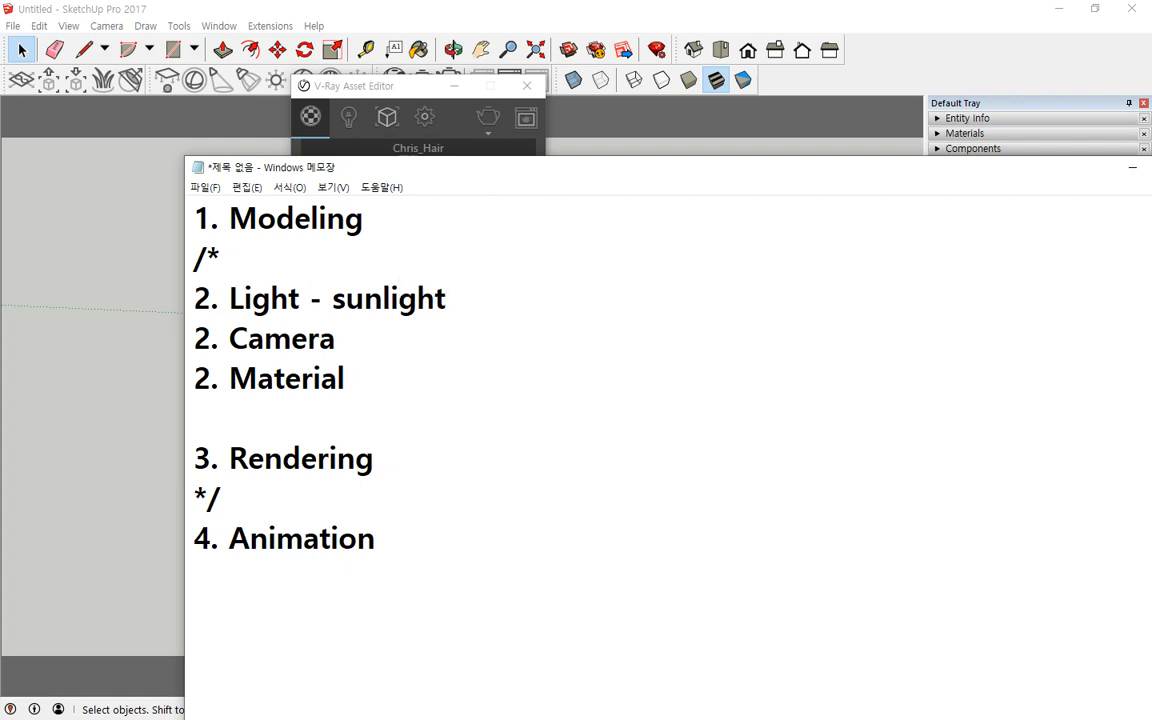
Step: Append -x to the end of the 3. Rendering line
key("Down")
key("Down")
key("Down")
key("Down")
key("End")
type("-x")
key("Left")
Step: Move the V-Ray Asset Editor and expand its material library and material settings panels
left_click(350, 87)
left_click_drag(350, 88, 400, 91)
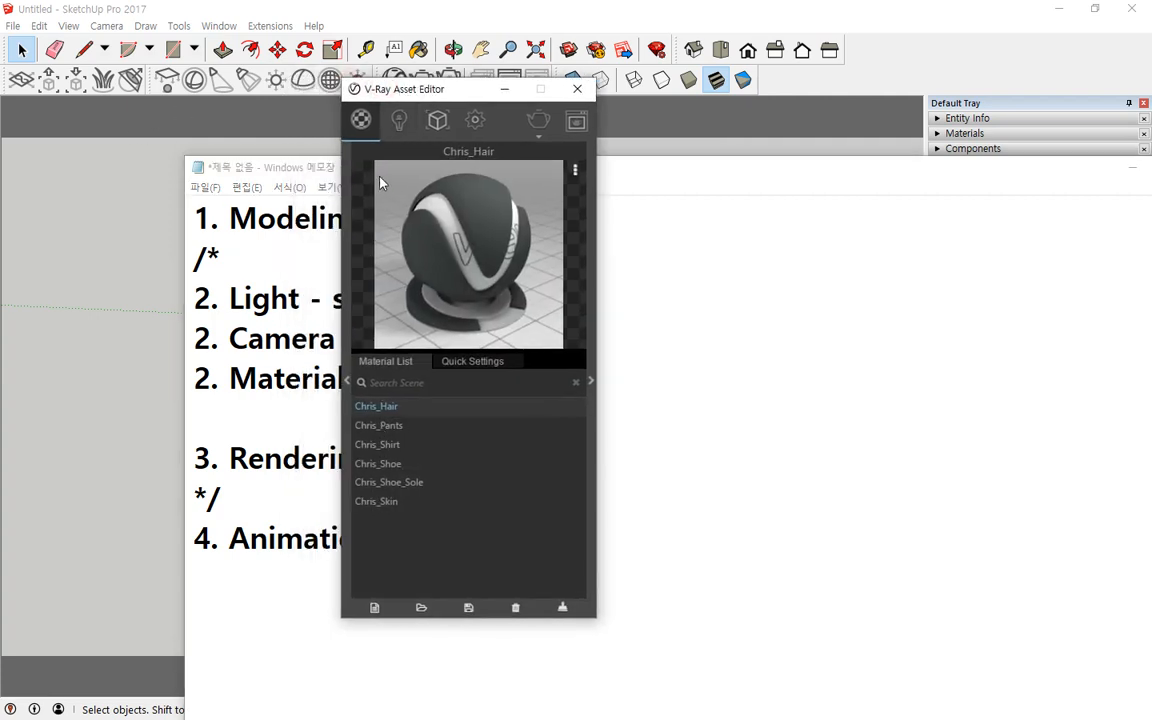
left_click(347, 381)
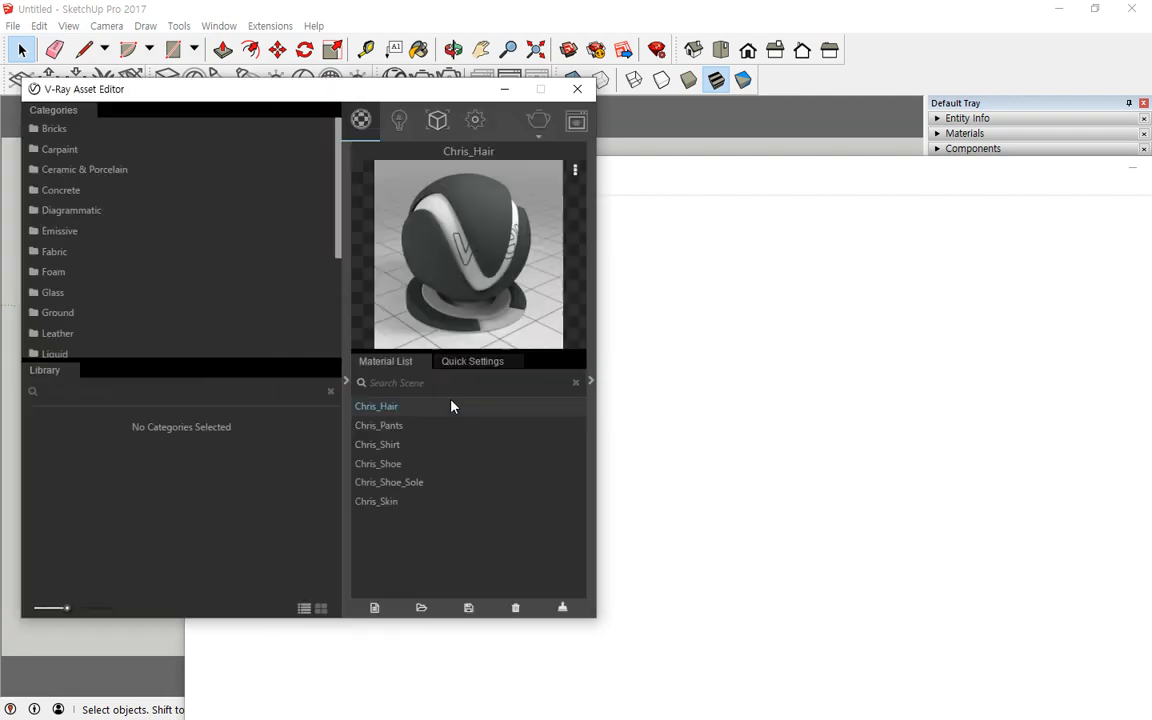
left_click(590, 383)
left_click_drag(247, 100, 291, 103)
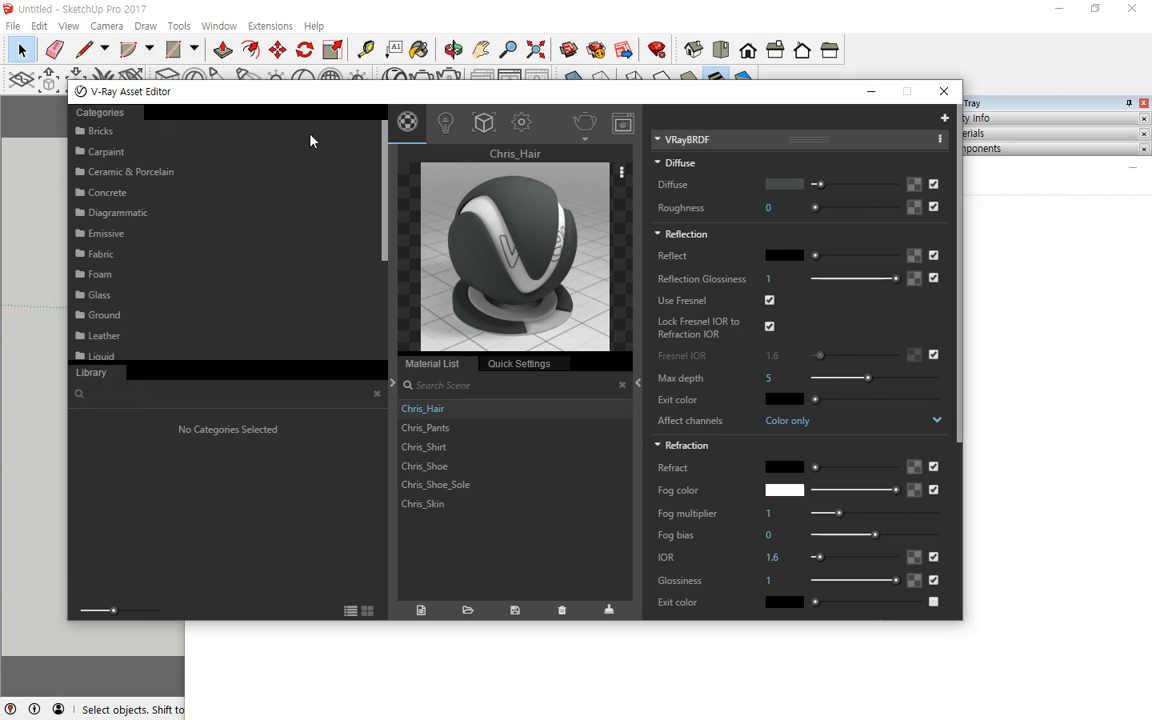
Step: Open the Lights section of the Asset Editor and reposition the window
left_click(446, 125)
left_click_drag(512, 99, 390, 71)
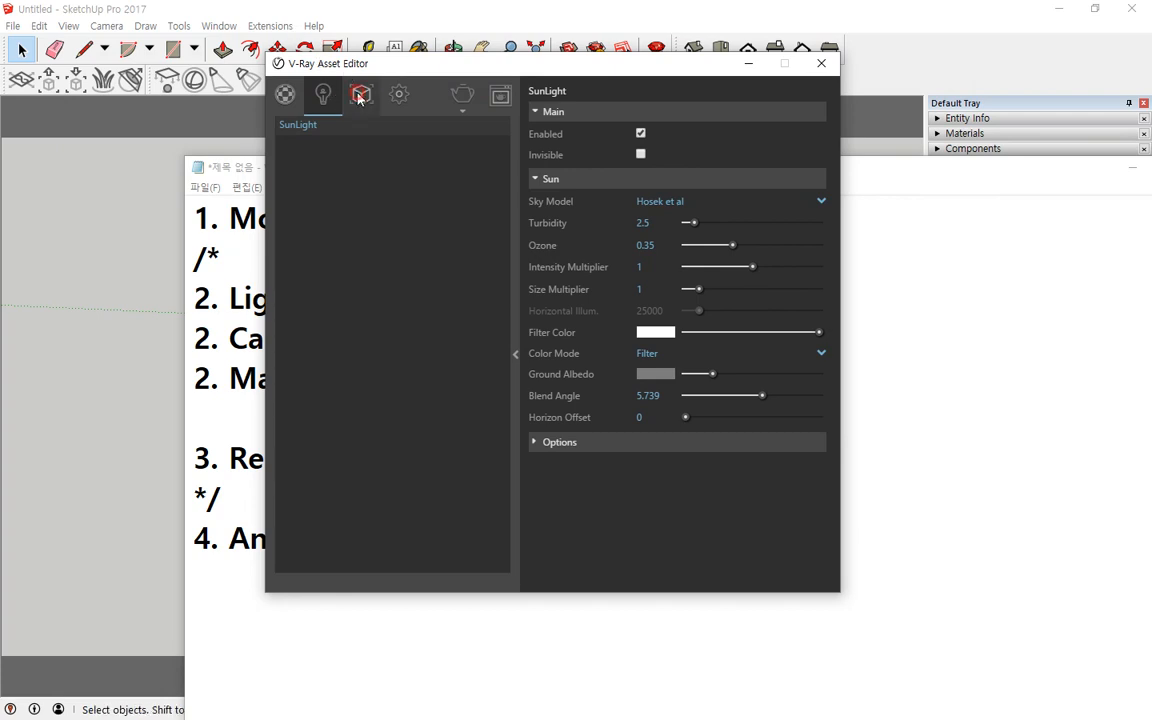
Step: Browse the Asset Editor's Geometry tab and then open its Settings tab
left_click(355, 94)
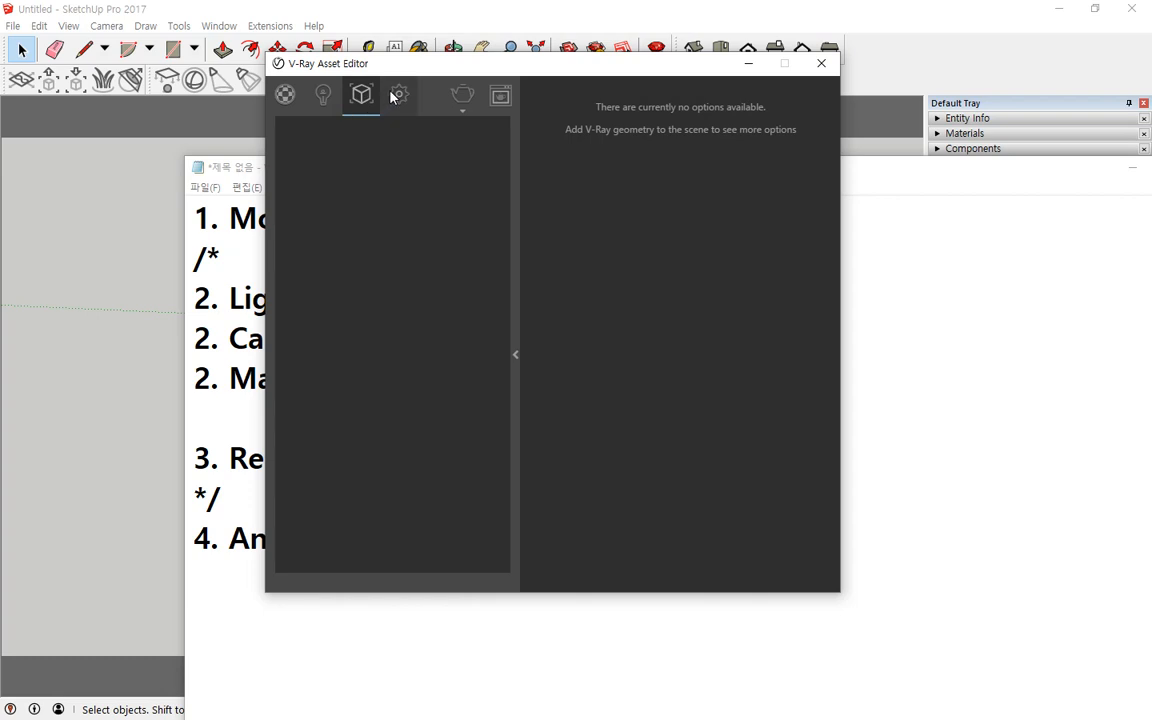
left_click(399, 94)
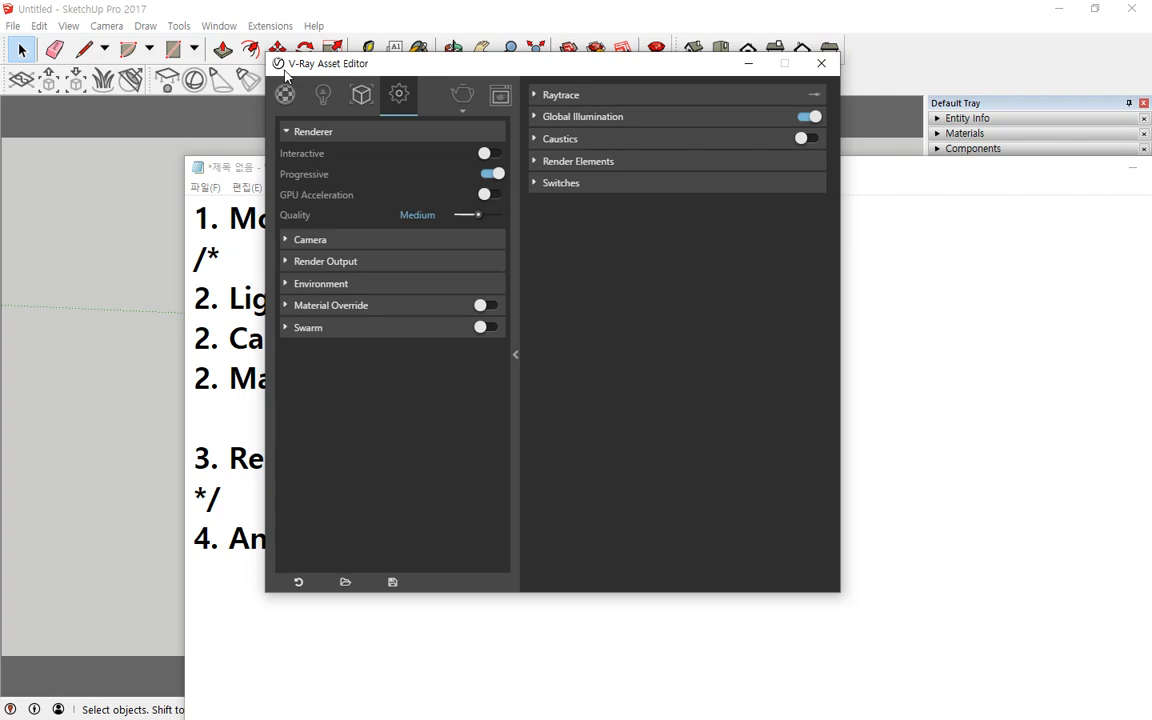
left_click(401, 118)
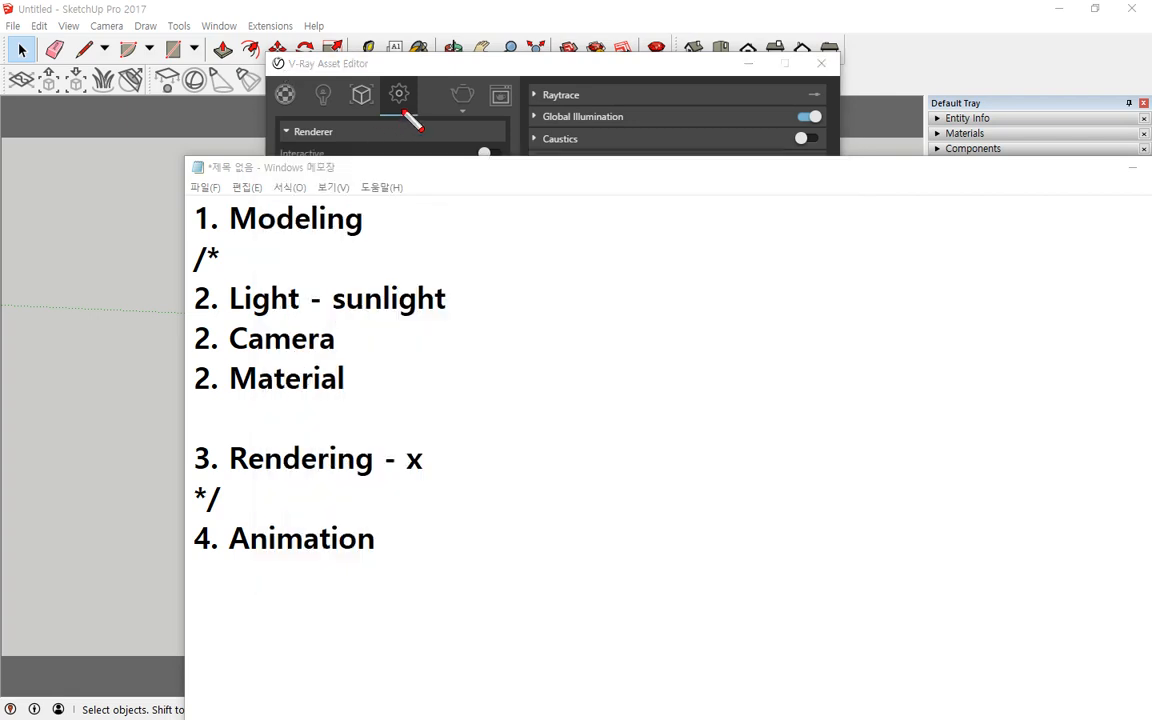
mouse_move(401, 118)
left_mouse_down()
mouse_move(397, 90)
mouse_move(406, 108)
mouse_move(402, 96)
mouse_move(421, 92)
left_mouse_up()
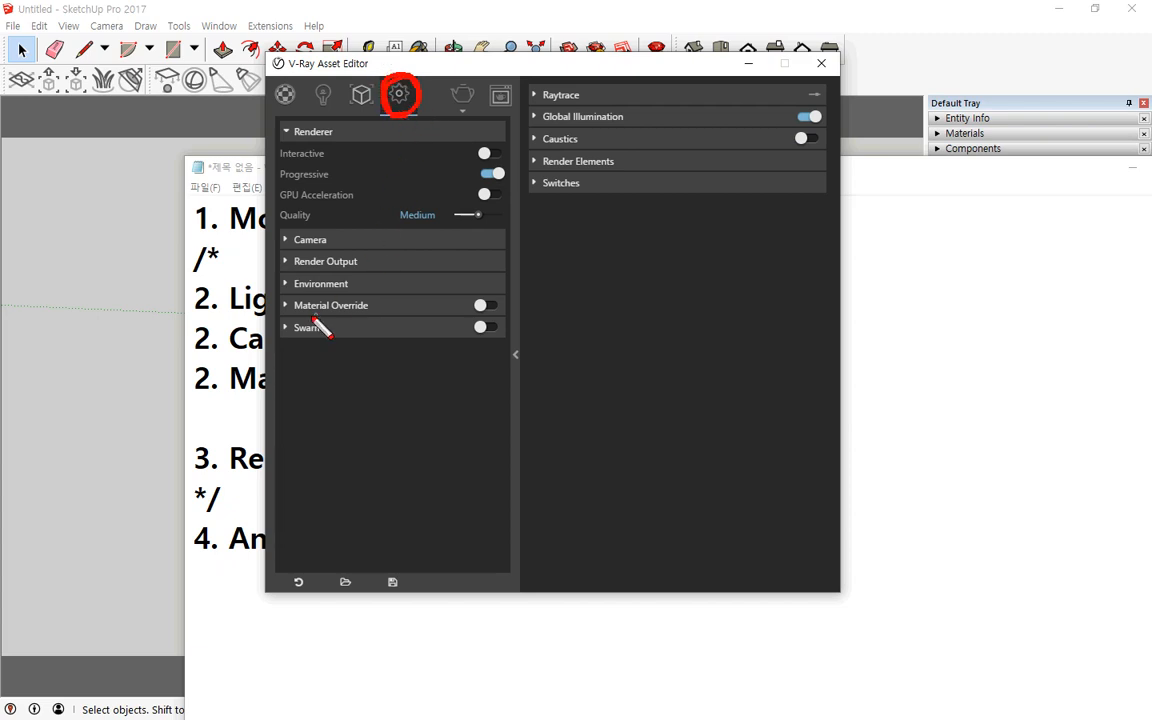
key("Escape")
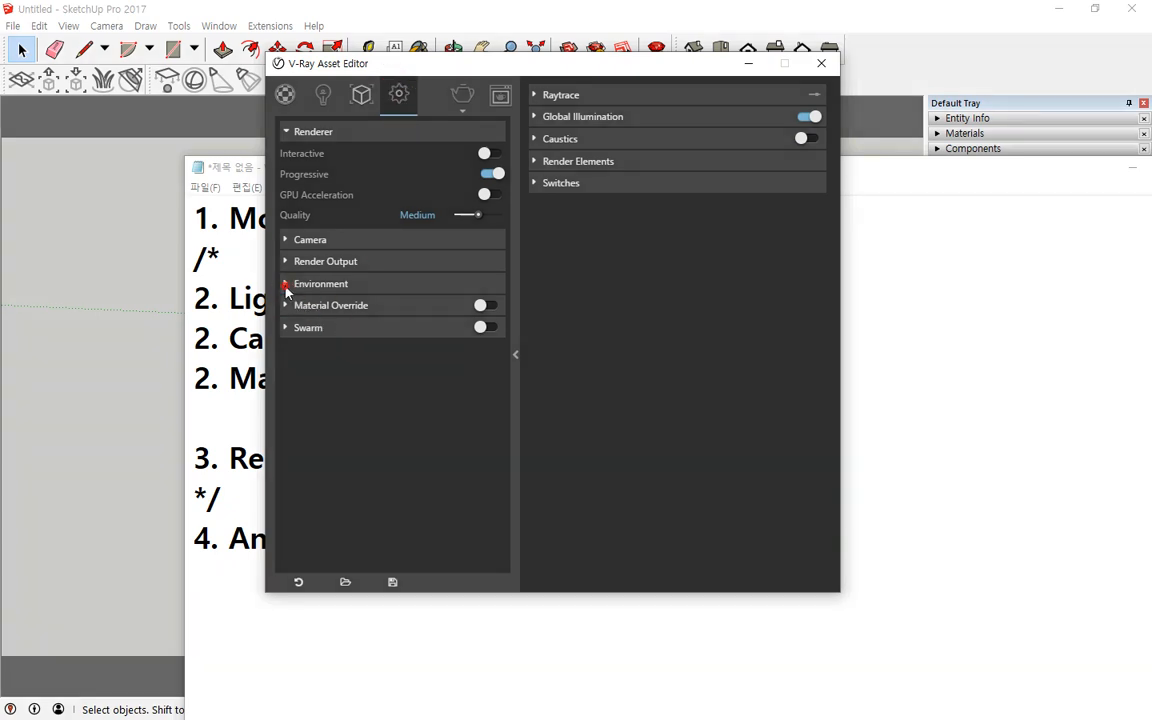
Step: Expand the Environment and Environment Overrides settings sections and toggle the GI (Skylight) override
left_click(286, 286)
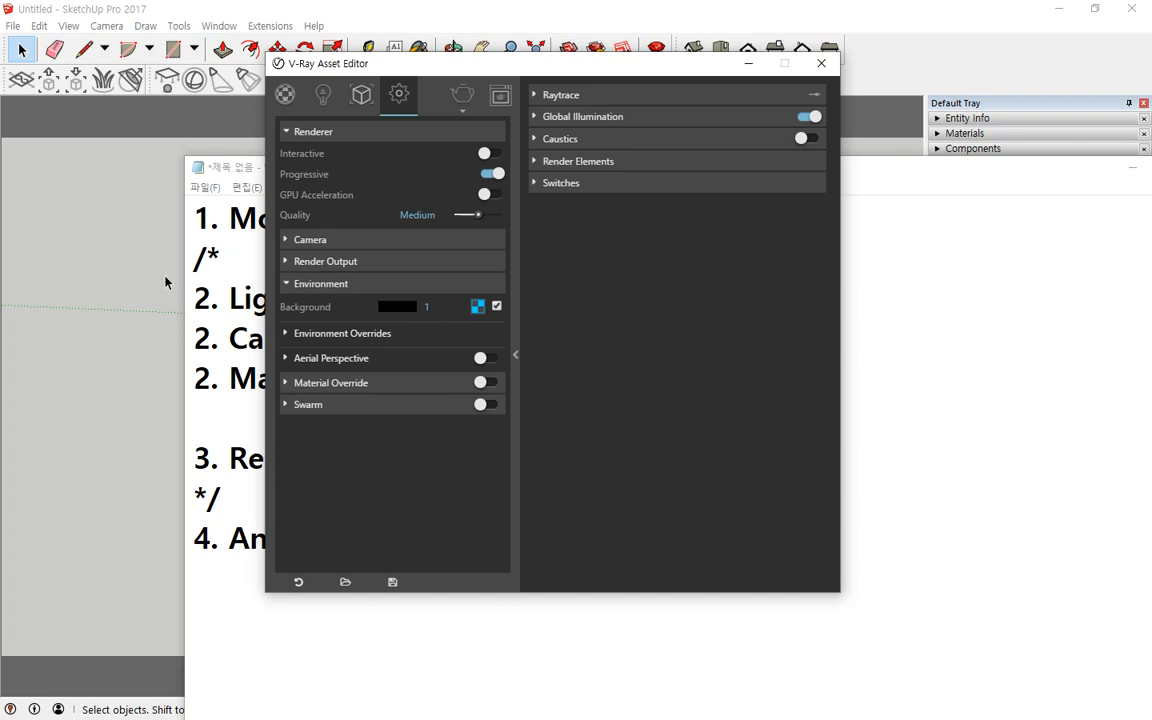
left_click(287, 335)
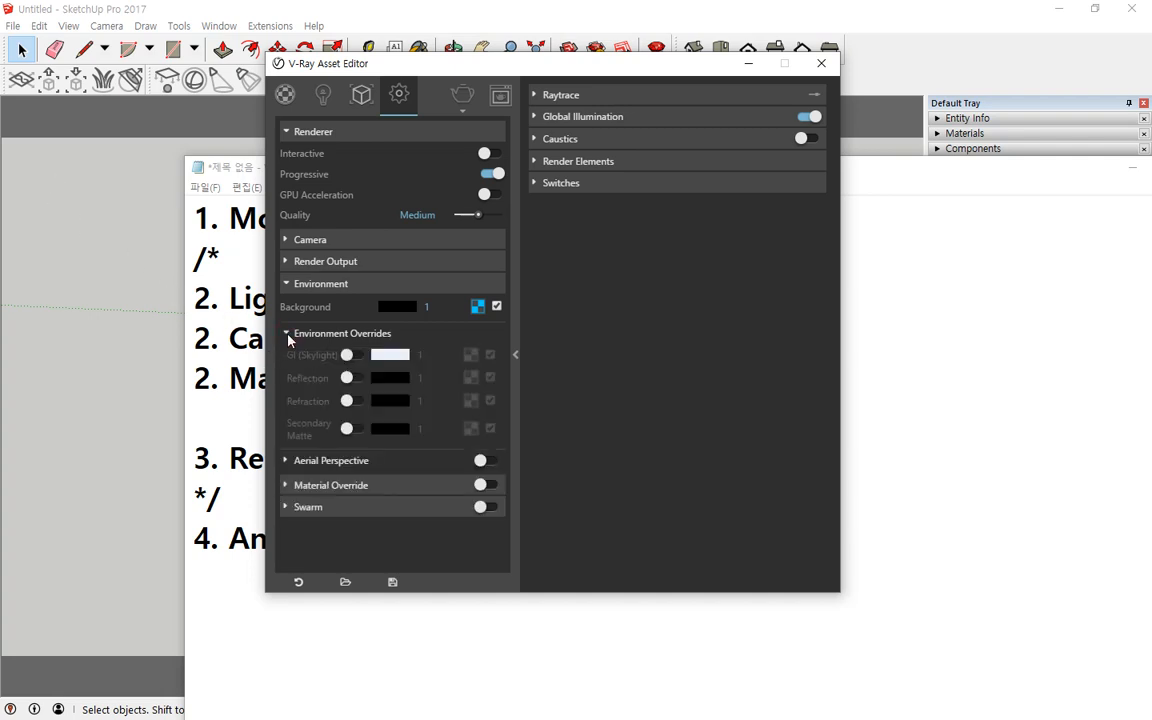
left_click(349, 356)
Step: Switch to Notepad and delete the /* line below 1. Modeling
left_click(314, 647)
left_click(466, 560)
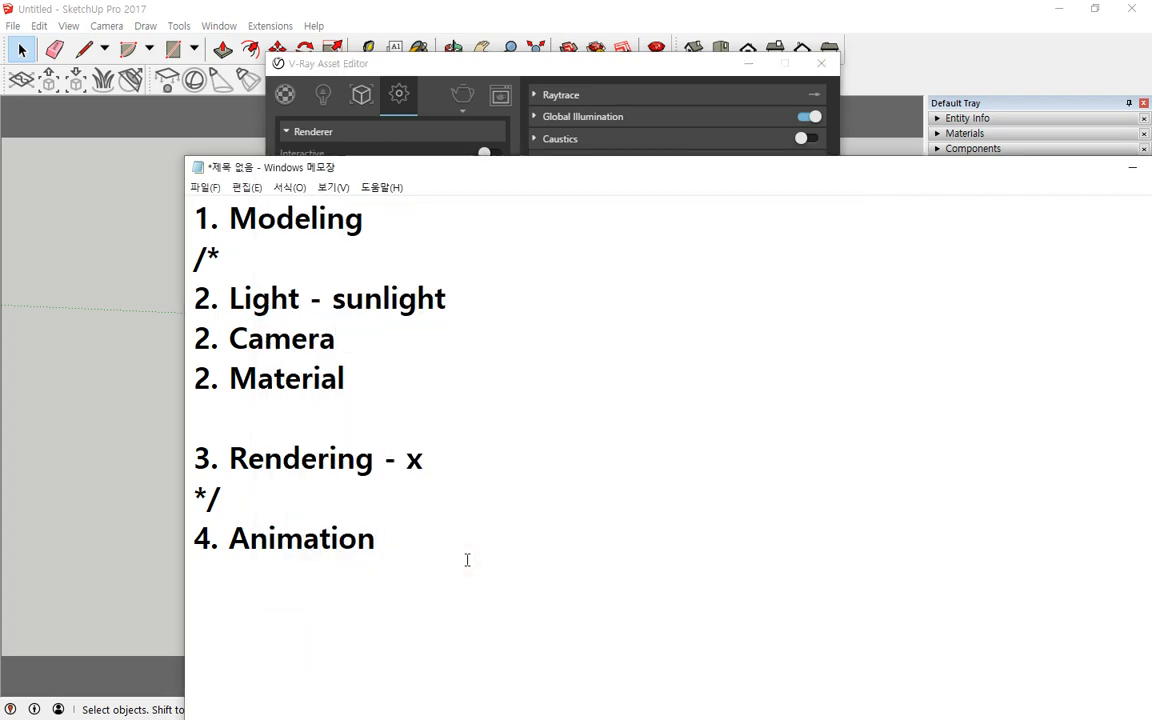
key("Up")
key("Up")
key("Up")
key("Up")
key("Up")
key("Up")
key("Home")
key("Up")
key("Delete")
key("Delete")
key("Delete")
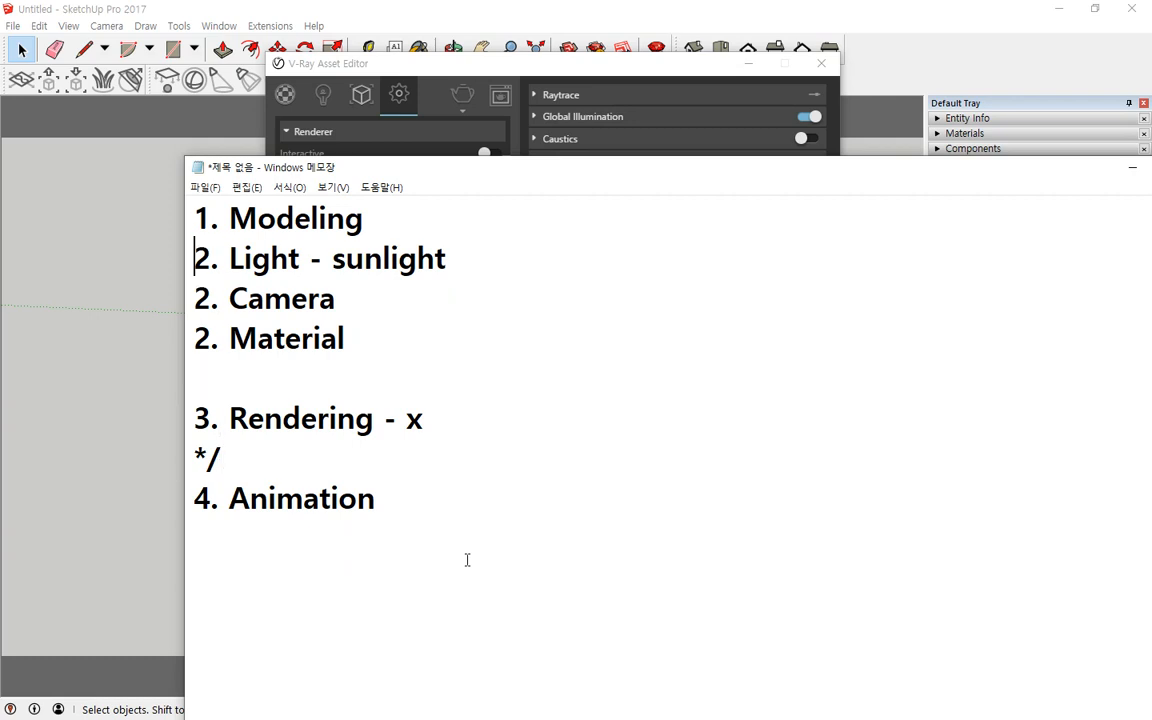
Step: Remove the blank line above the 3. Rendering line
key("Down")
key("Down")
key("Down")
Step: Delete the */ line and the - x suffix from the 3. Rendering line
key("Down")
key("BackSpace")
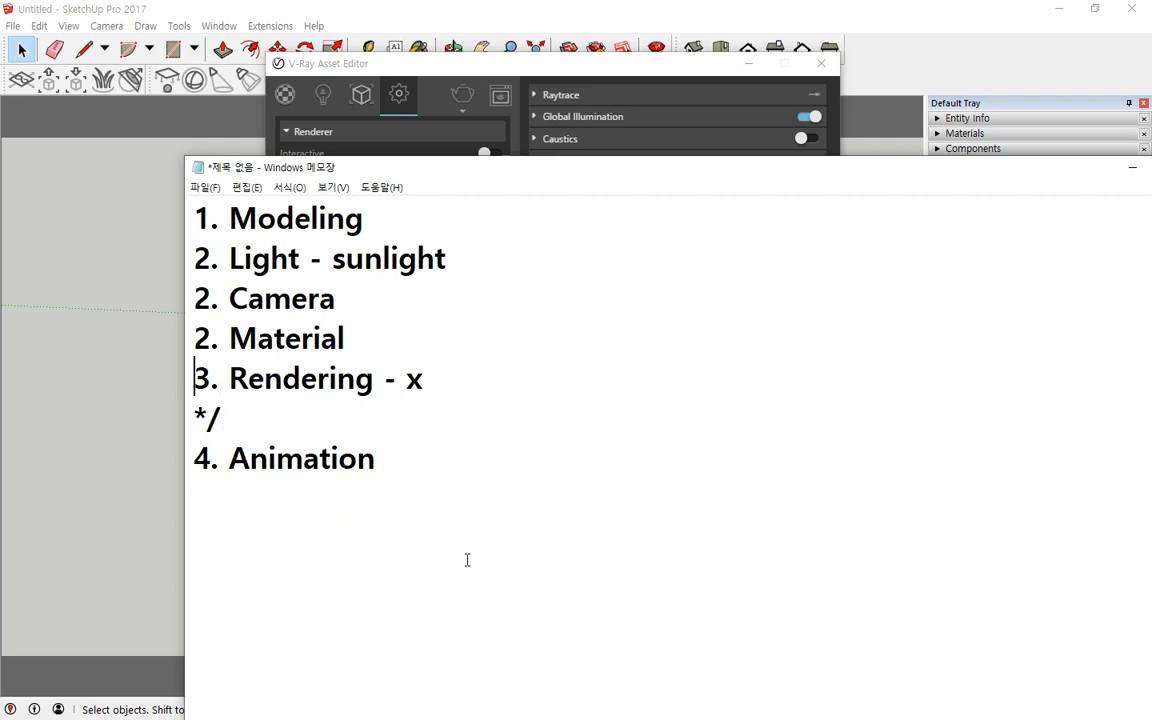
key("Down")
key("End")
key("BackSpace")
key("BackSpace")
key("BackSpace")
key("BackSpace")
key("BackSpace")
key("BackSpace")
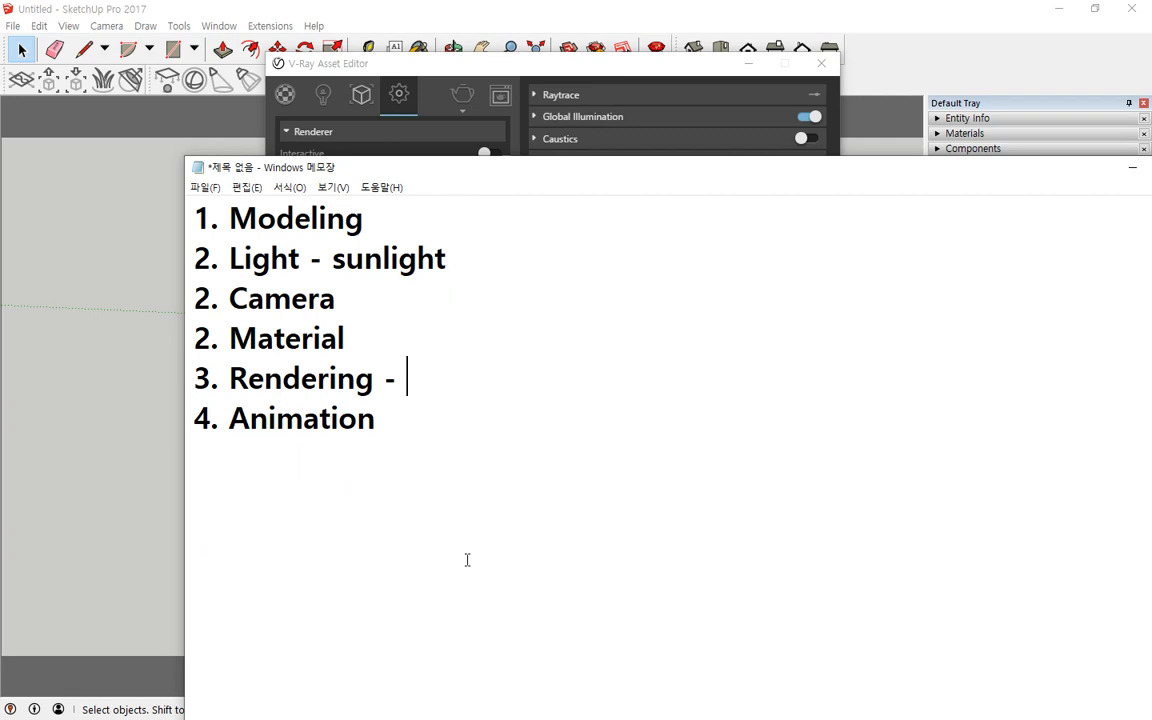
key("BackSpace")
Step: Add the heading 조명 on a new line below the numbered list
key("Down")
key("Down")
key("Down")
type("조명")
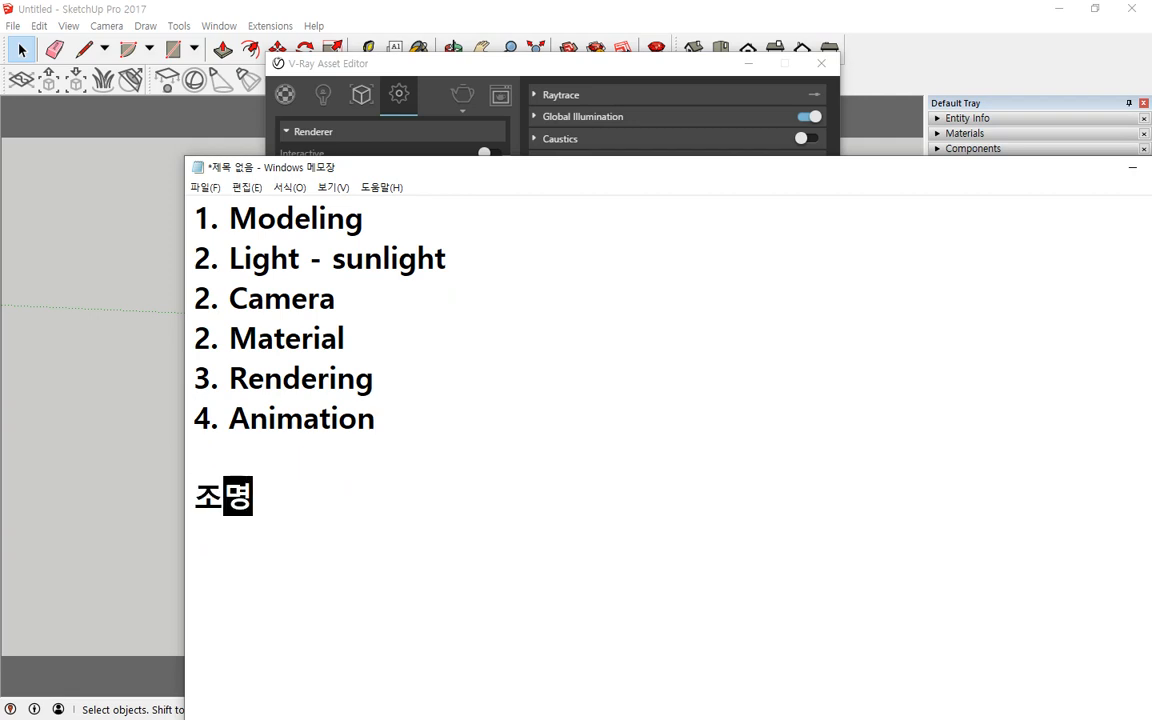
type("ㅣ")
key("BackSpace")
key("BackSpace")
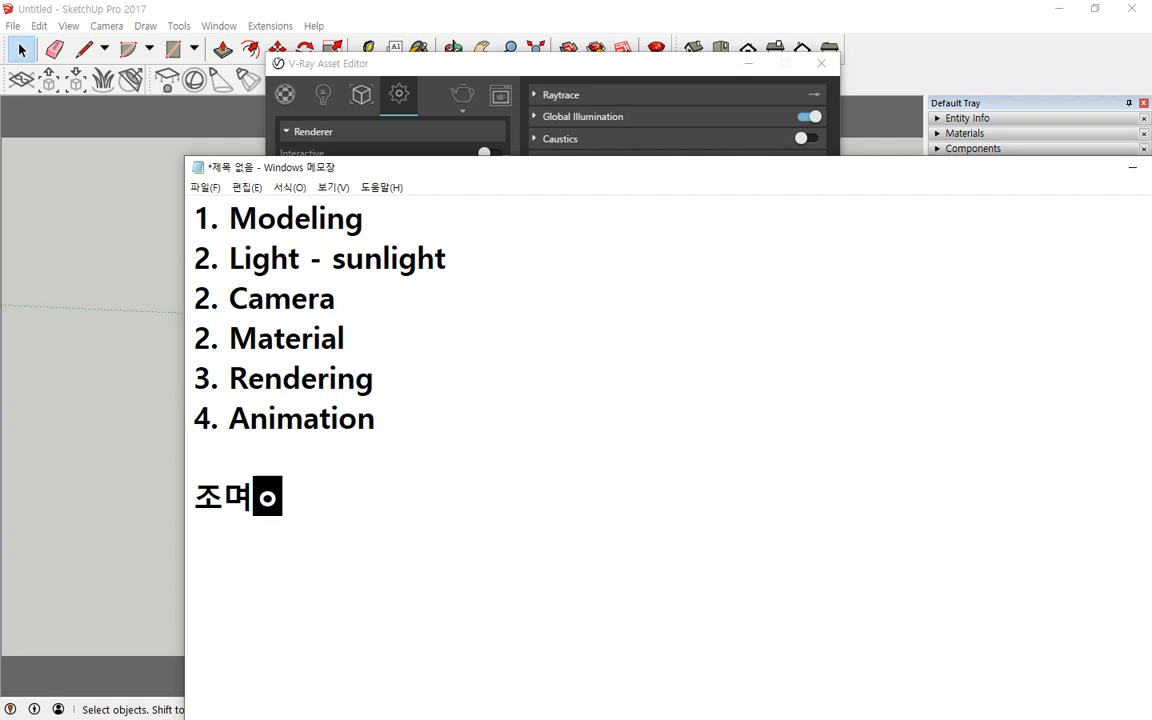
key("BackSpace")
type("명")
key("Return")
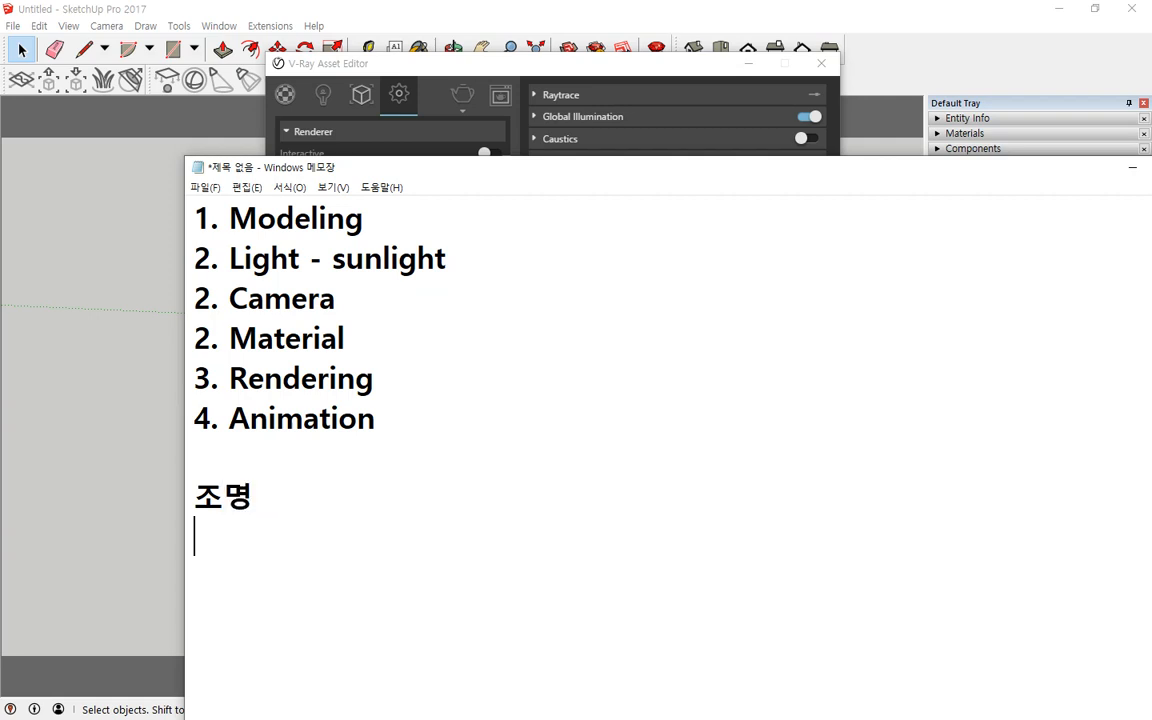
Step: Add two lines under 조명: - Direct Light and - InDirect LIght
type("1")
key("BackSpace")
type("- Dire")
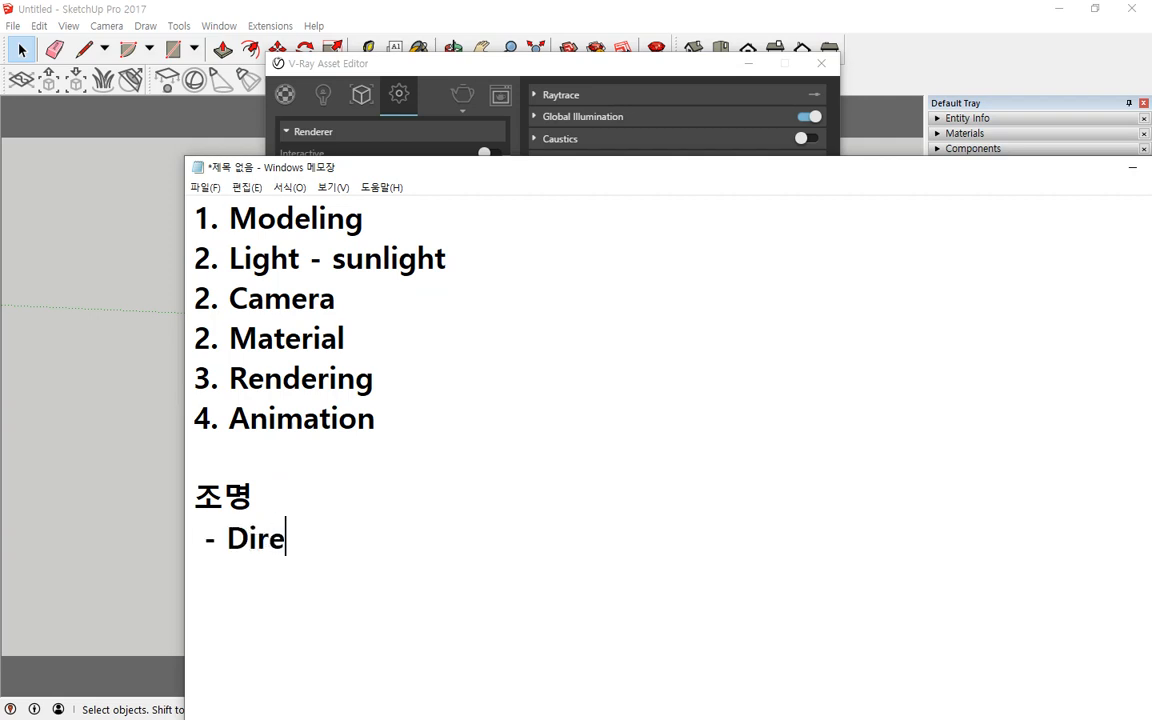
type("ct Light")
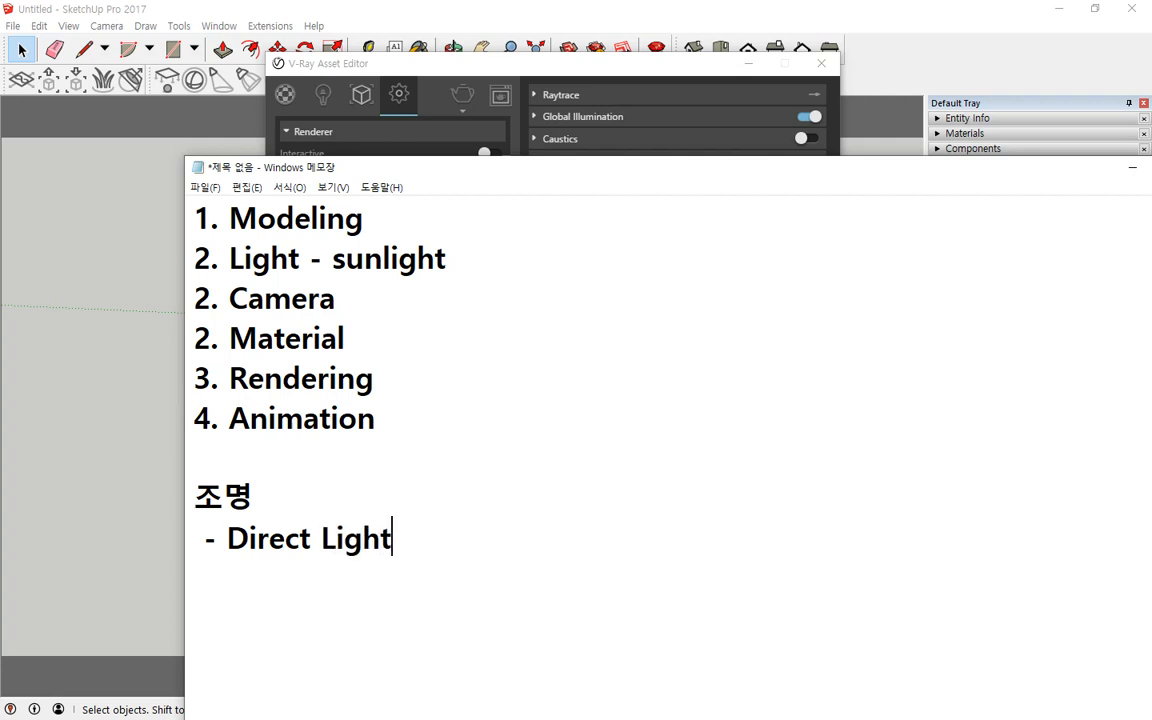
key("Return")
type("- InDi")
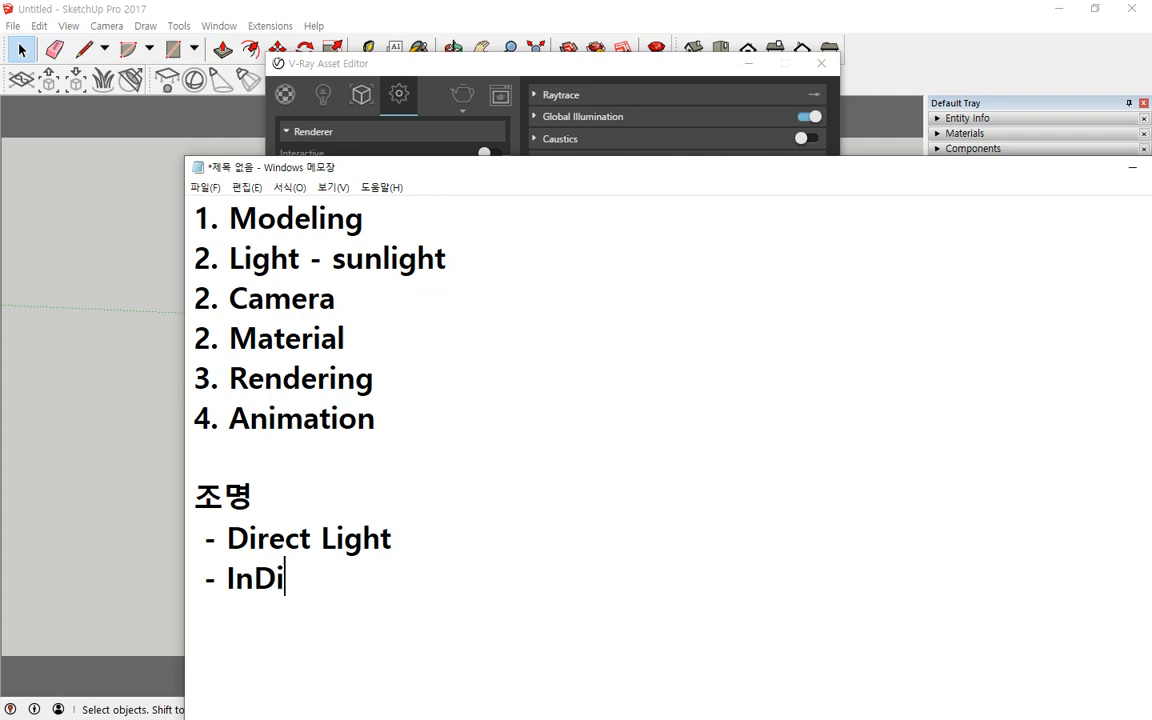
type("rect LIght")
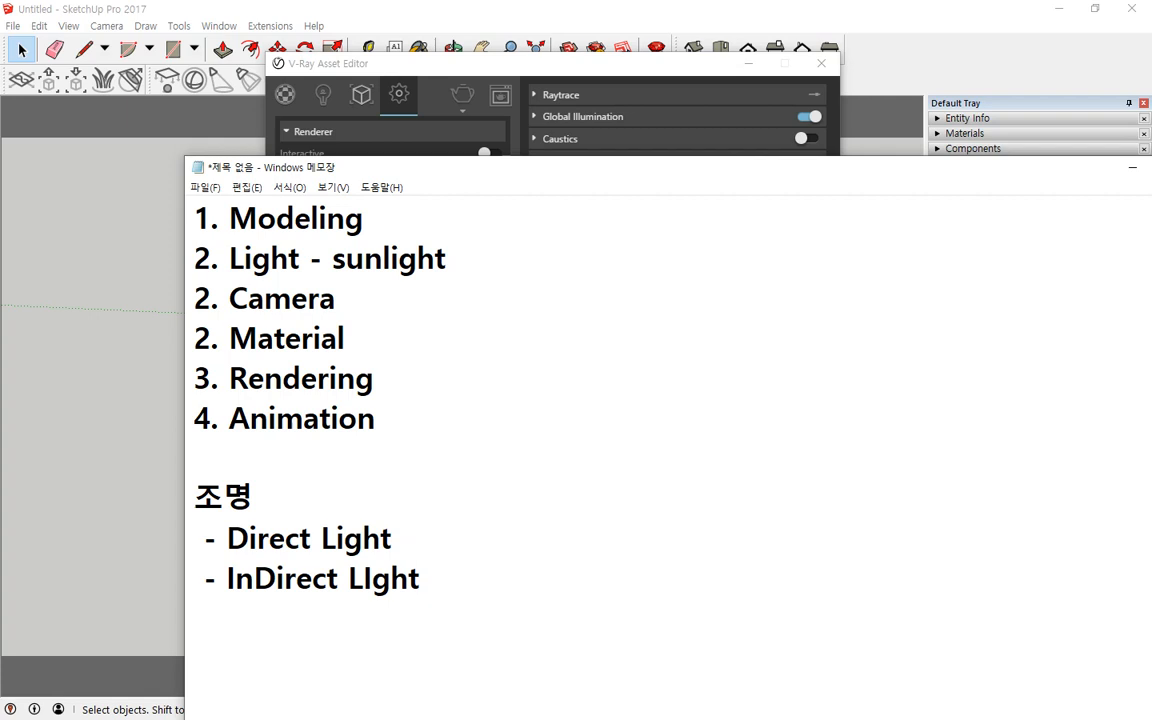
Step: Append a dash to the end of the Direct Light and InDirect LIght lines
left_click(467, 558)
type("-")
key("Down")
type("-")
Step: Describe Direct Light as 광원으로부터 나온 조명 입자 after its dash
left_click(465, 557)
type("광원")
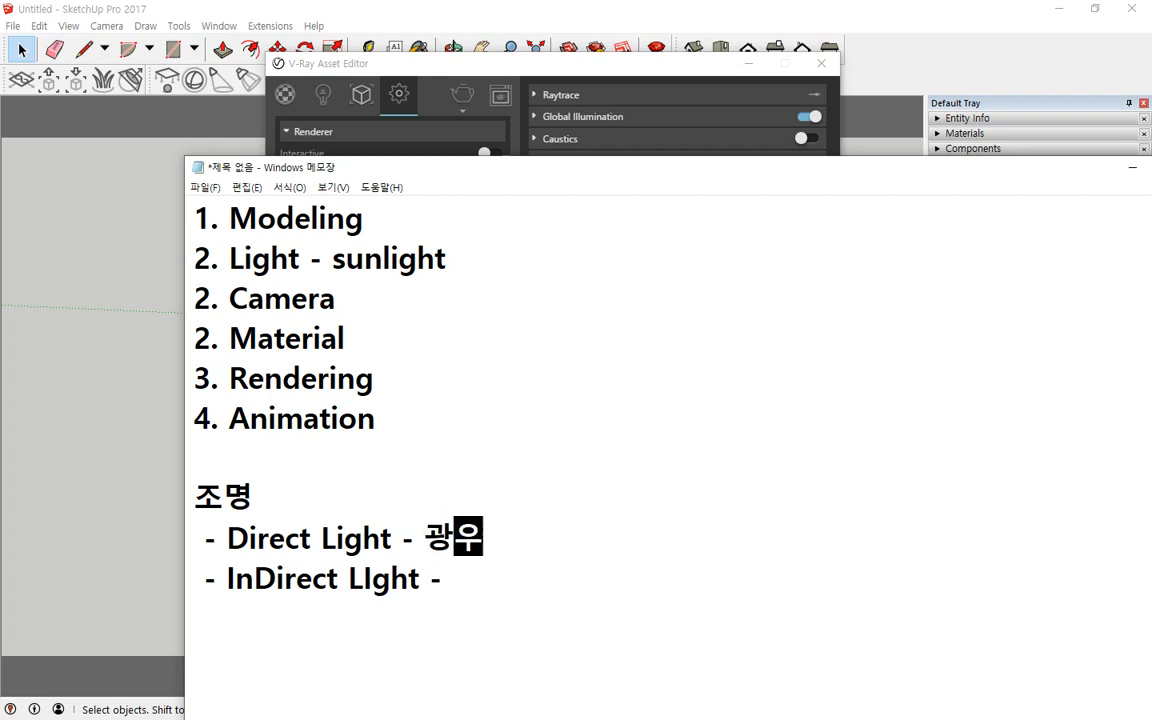
type("으로부")
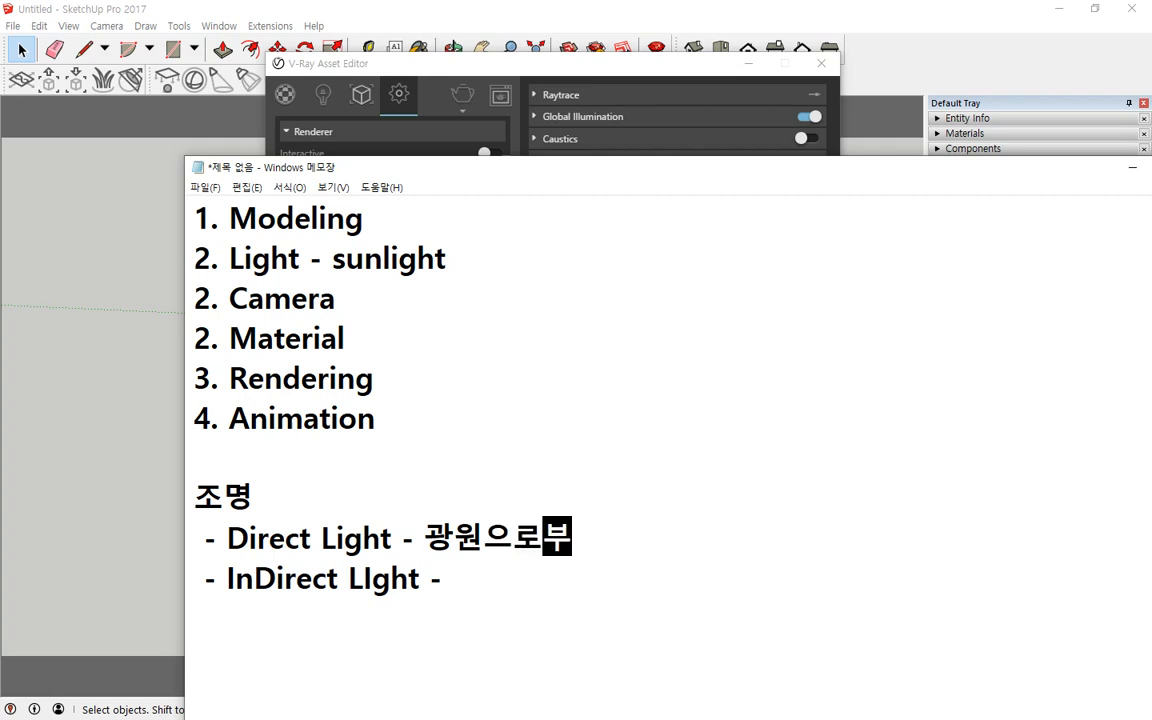
type("터 나온 조명")
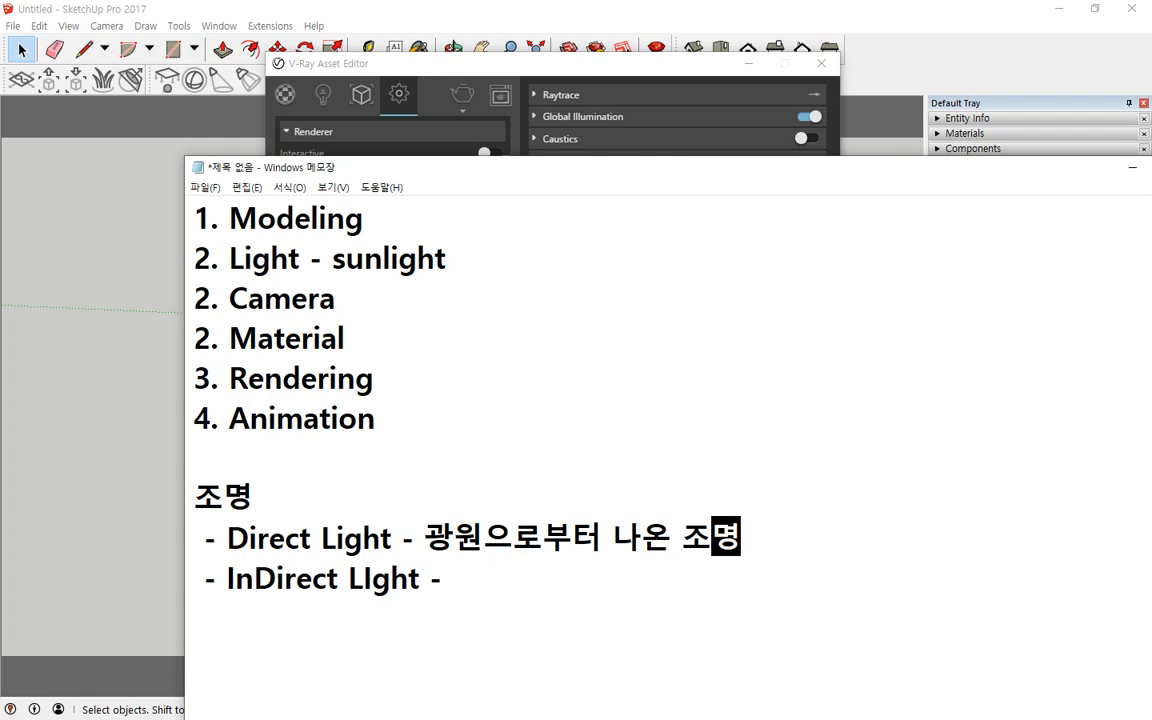
type("입자")
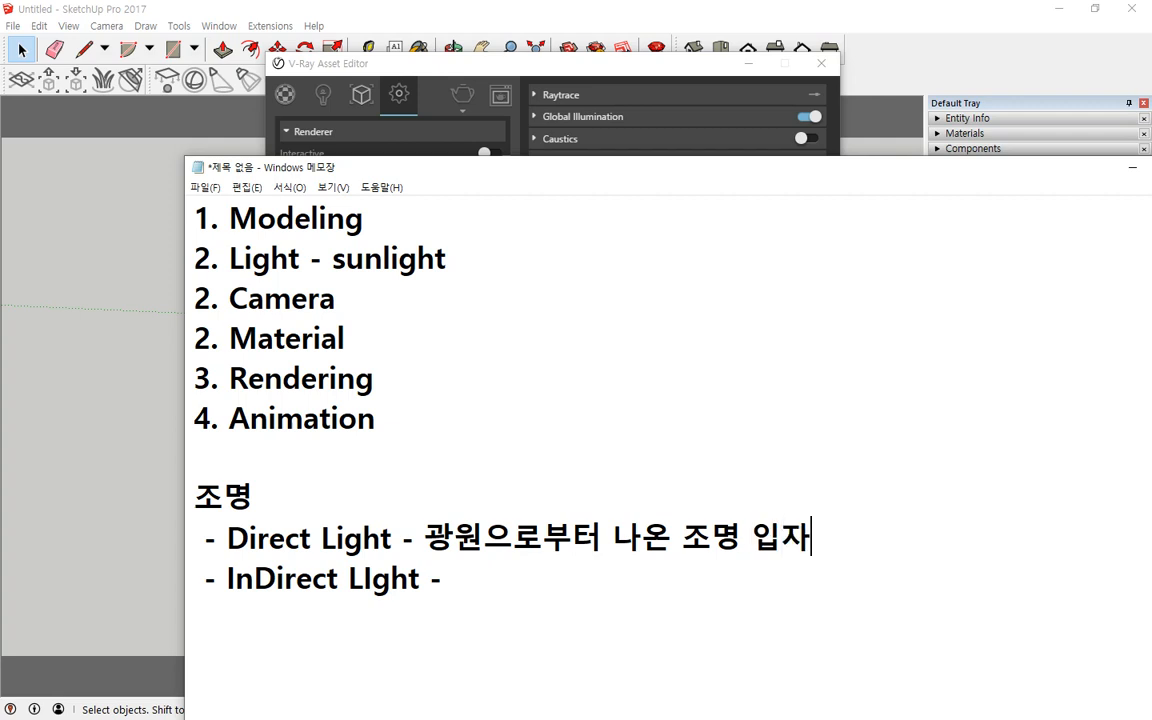
Step: Append - 빛의 입자설 원칙으로 함~ to the 조명 heading line
key("Up")
type("- 빛")
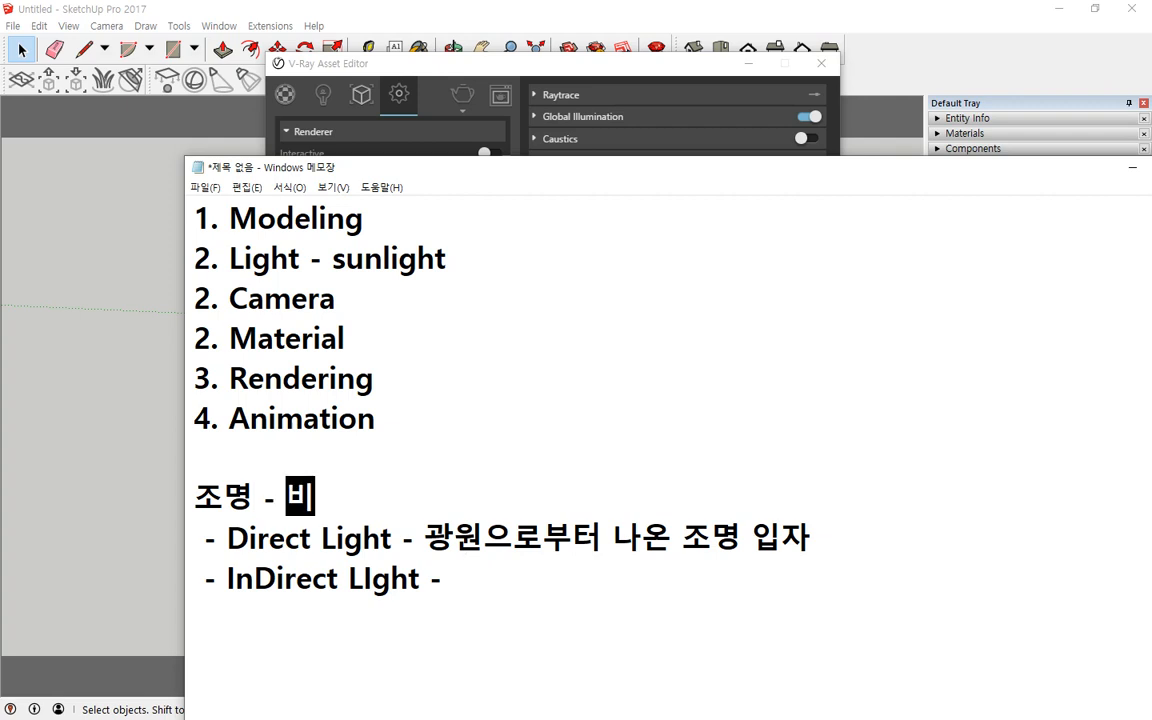
type("으ㅏㅣ")
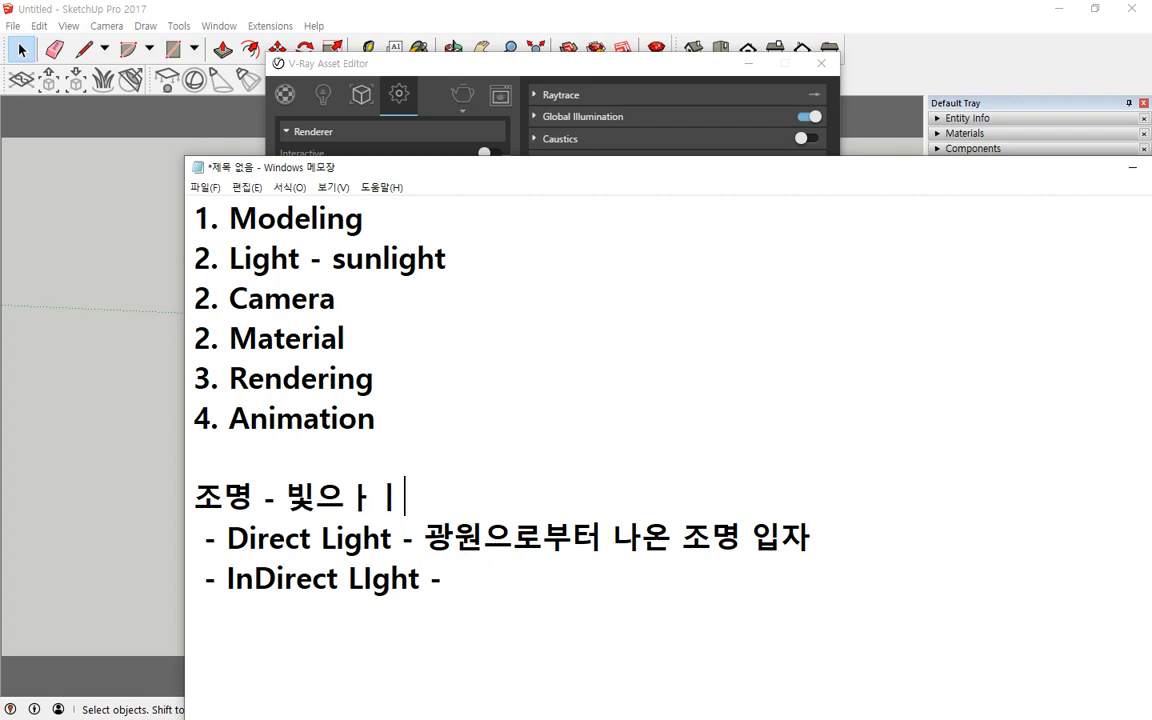
key("BackSpace")
key("BackSpace")
key("BackSpace")
type("의 입")
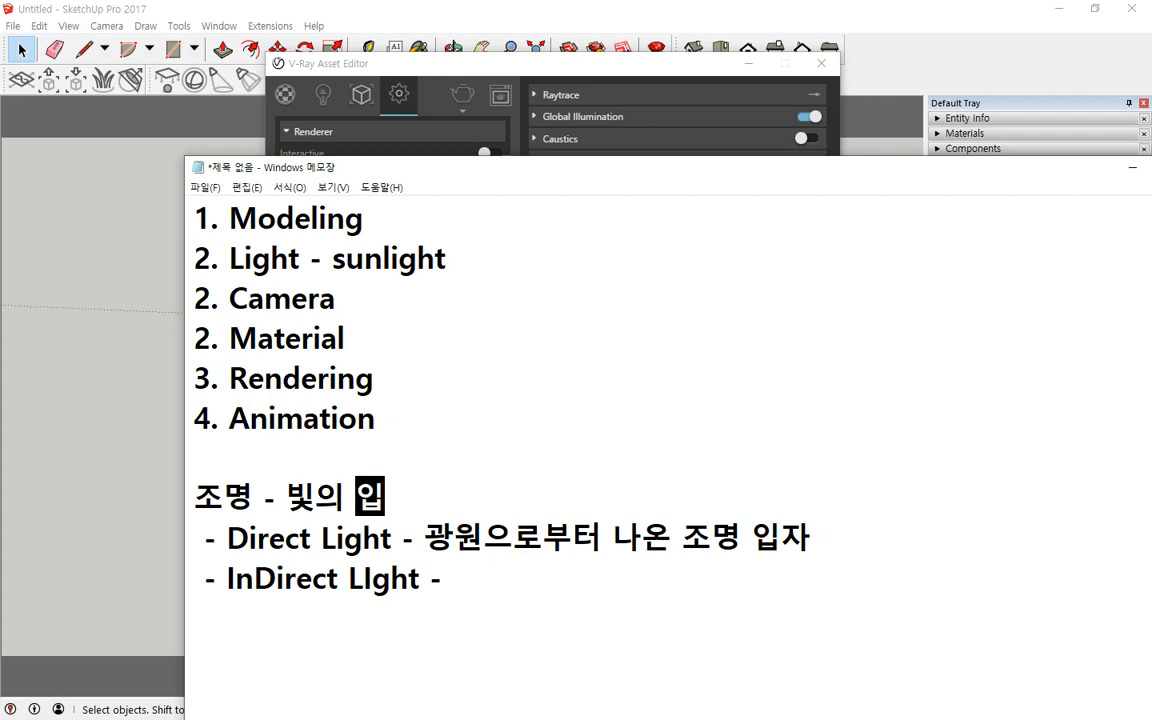
type("잣설 원자")
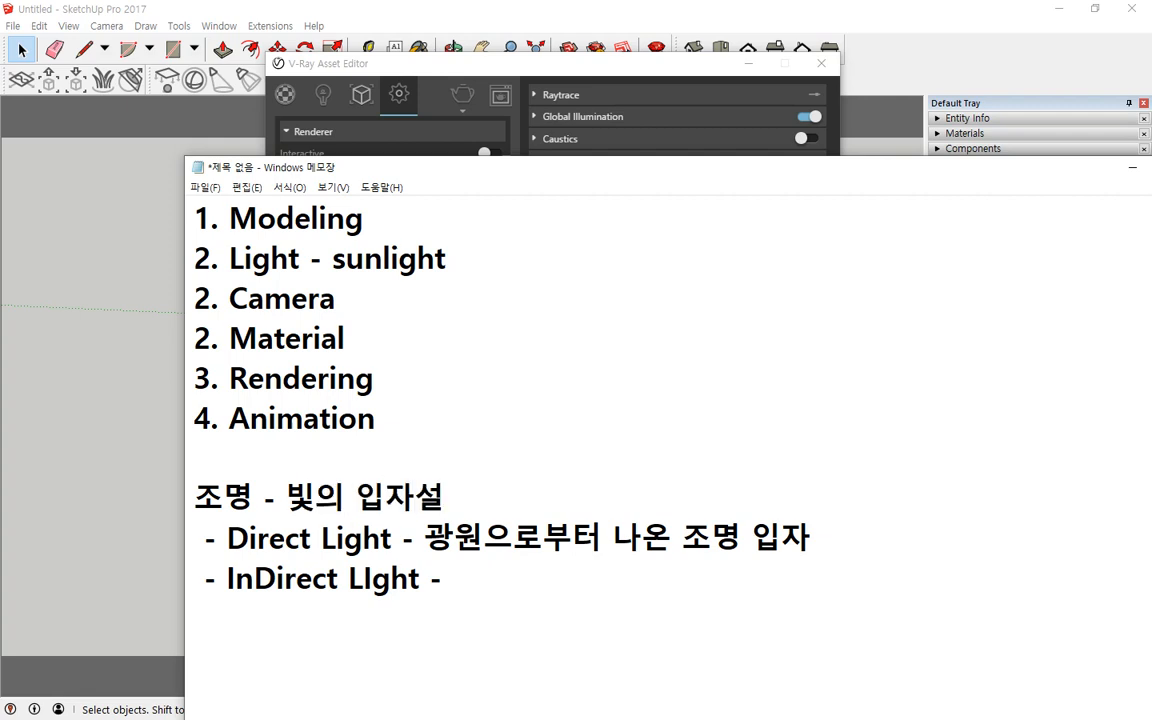
key("BackSpace")
key("BackSpace")
type("칙으로 ")
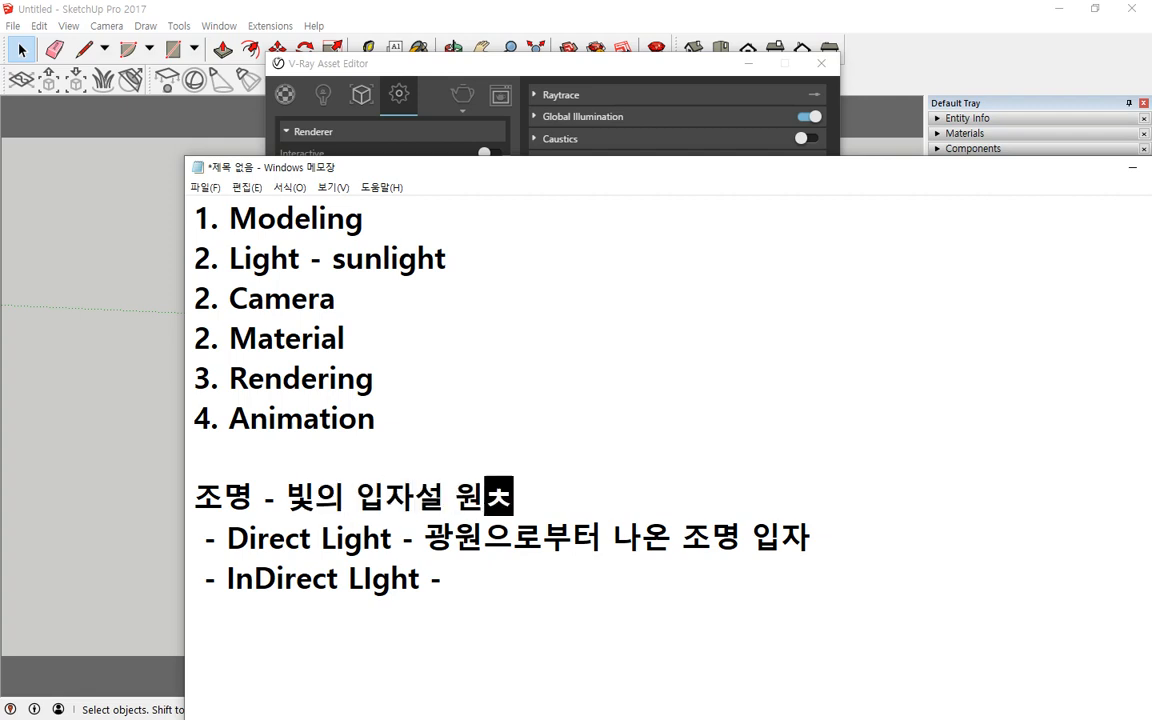
type("함")
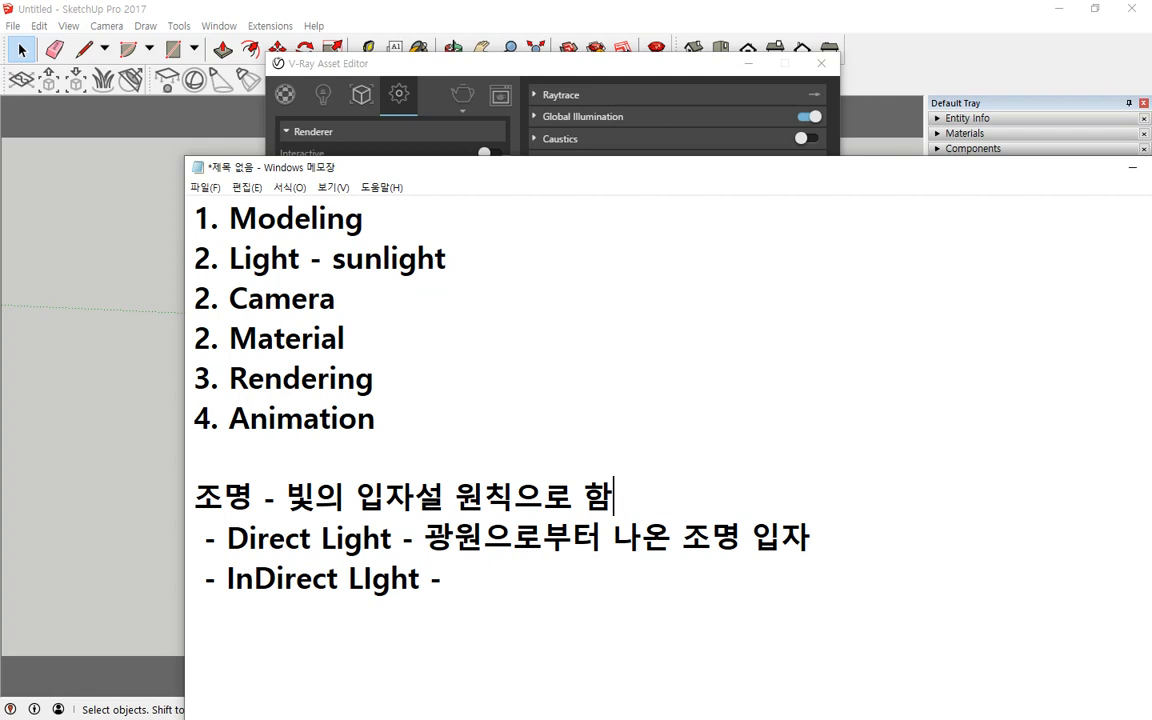
type("~")
key("ctrl+alt+d")
left_click_drag(587, 196, 590, 525)
mouse_move(407, 288)
left_mouse_down()
mouse_move(506, 294)
mouse_move(501, 307)
left_mouse_up()
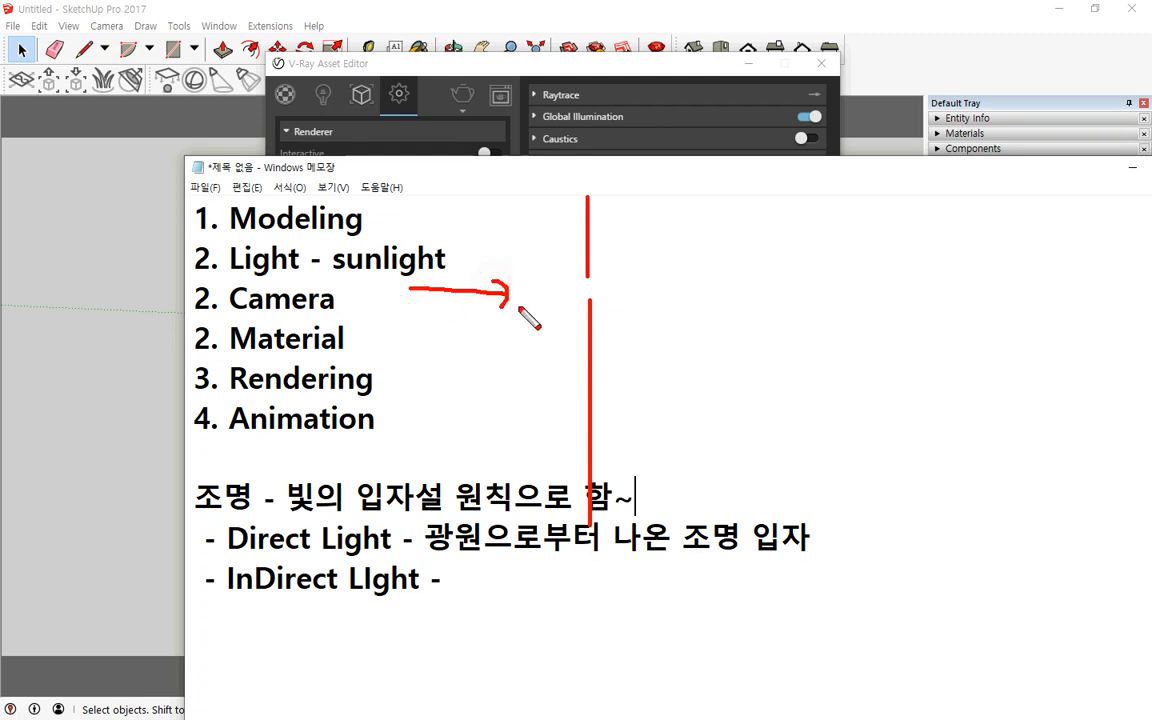
mouse_move(599, 273)
left_mouse_down()
mouse_move(768, 281)
mouse_move(728, 291)
left_mouse_up()
mouse_move(600, 273)
left_mouse_down()
mouse_move(684, 252)
mouse_move(722, 225)
mouse_move(727, 248)
left_mouse_up()
left_click_drag(614, 300, 749, 362)
left_click_drag(740, 346, 748, 367)
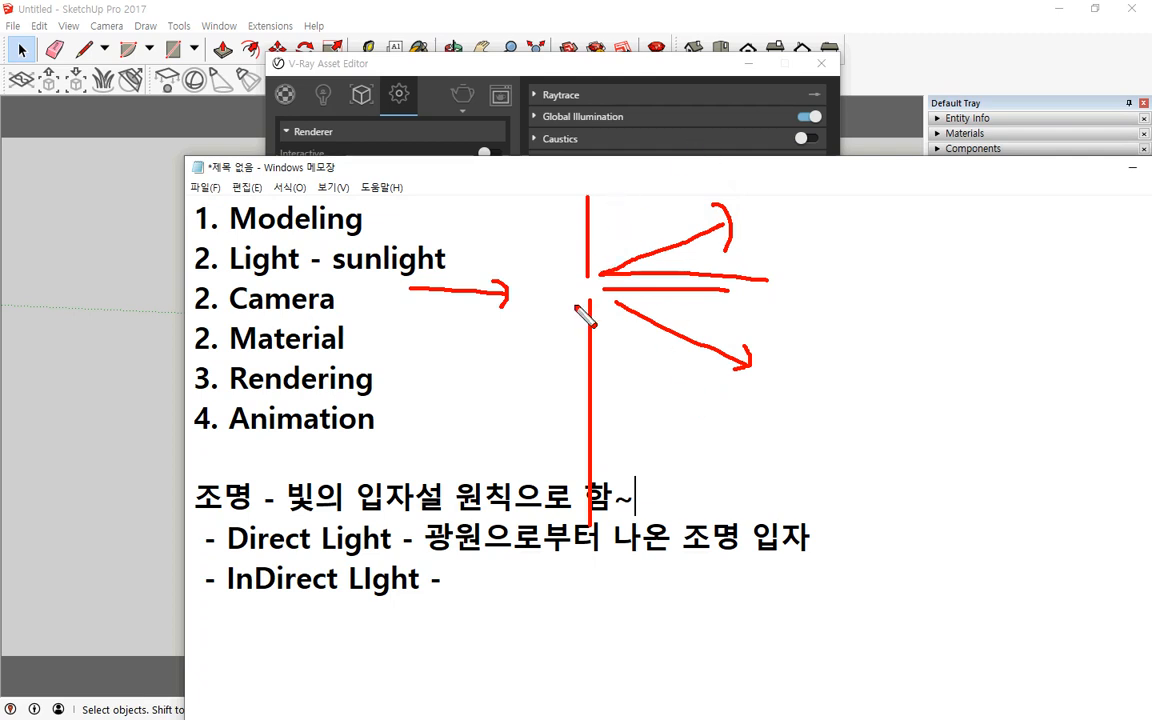
left_click(595, 270)
mouse_move(603, 284)
left_mouse_down()
mouse_move(600, 309)
mouse_move(615, 313)
left_mouse_up()
left_click_drag(628, 264, 638, 318)
left_click_drag(653, 237, 671, 358)
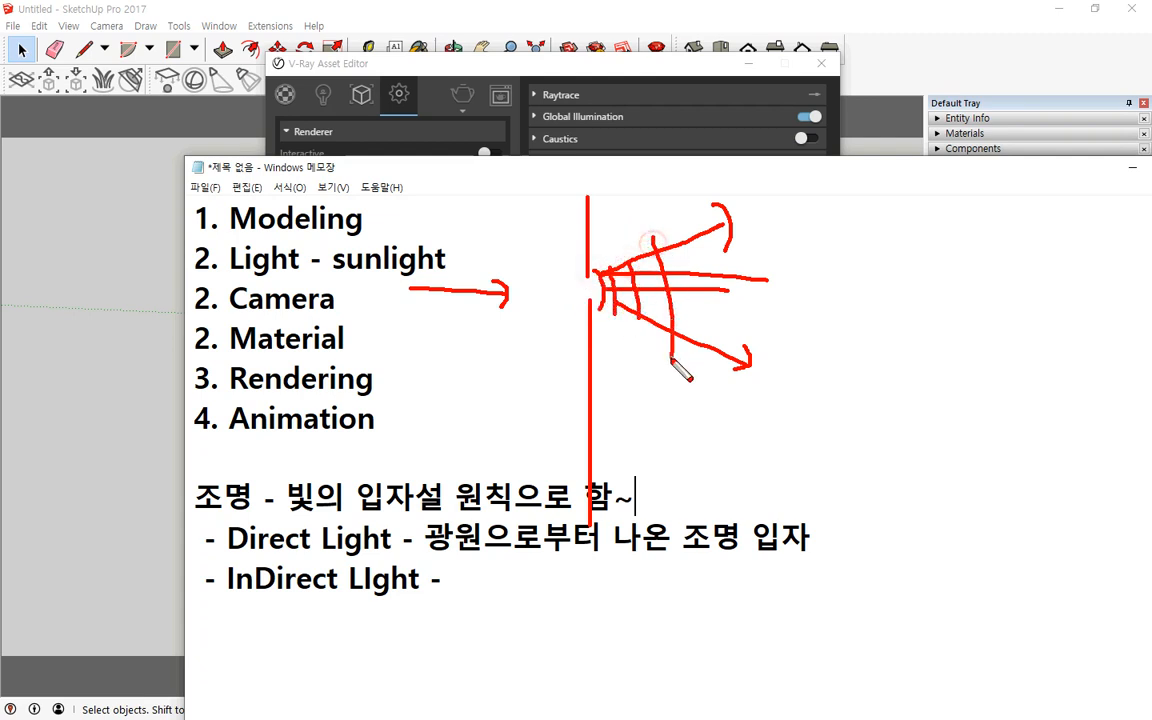
mouse_move(697, 243)
left_mouse_down()
mouse_move(716, 288)
mouse_move(709, 350)
left_mouse_up()
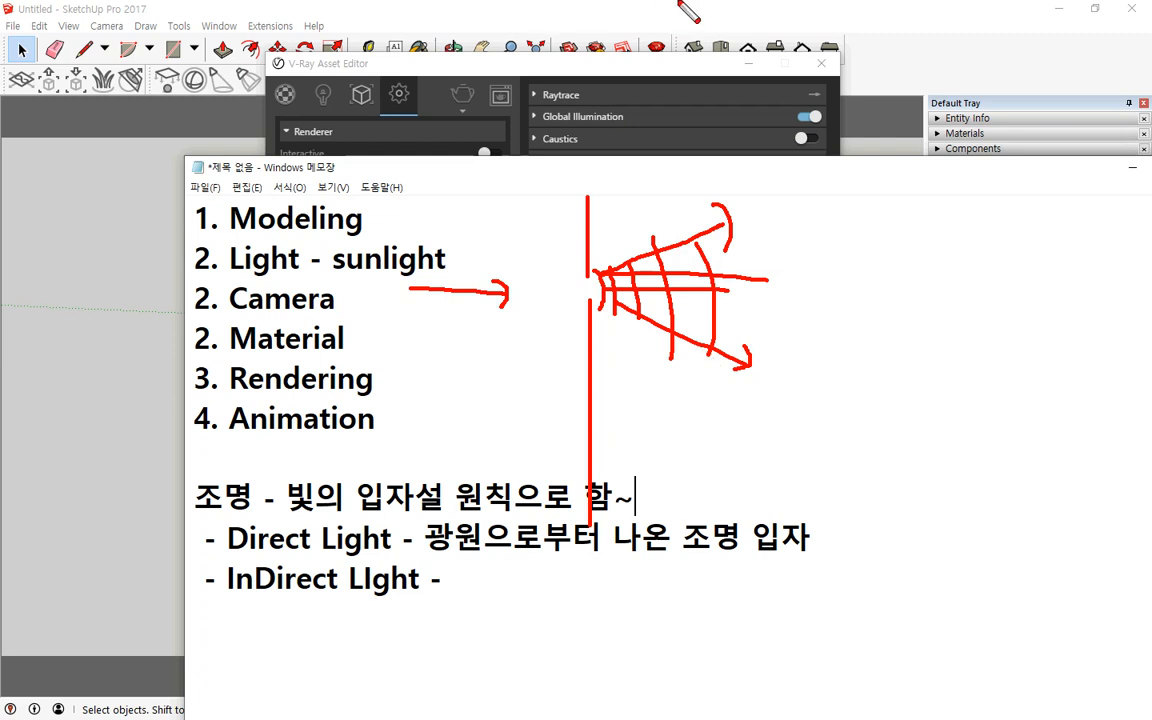
key("e")
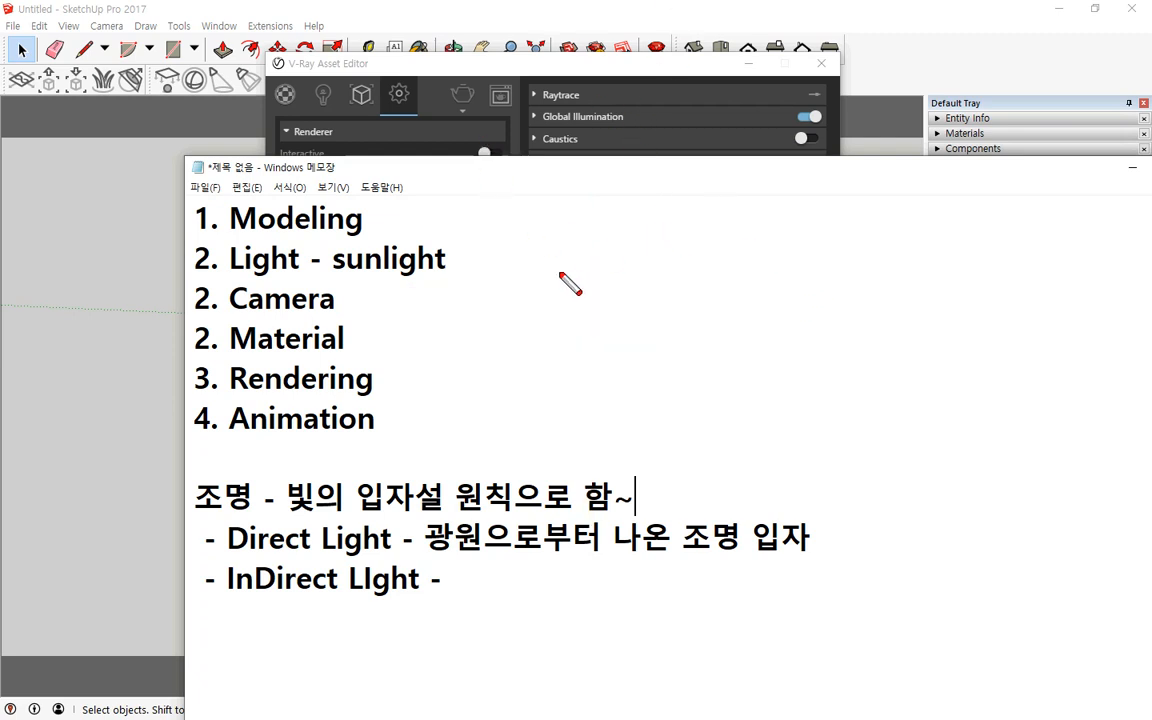
mouse_move(558, 220)
left_mouse_down()
mouse_move(572, 240)
mouse_move(550, 244)
mouse_move(543, 222)
mouse_move(553, 244)
left_mouse_up()
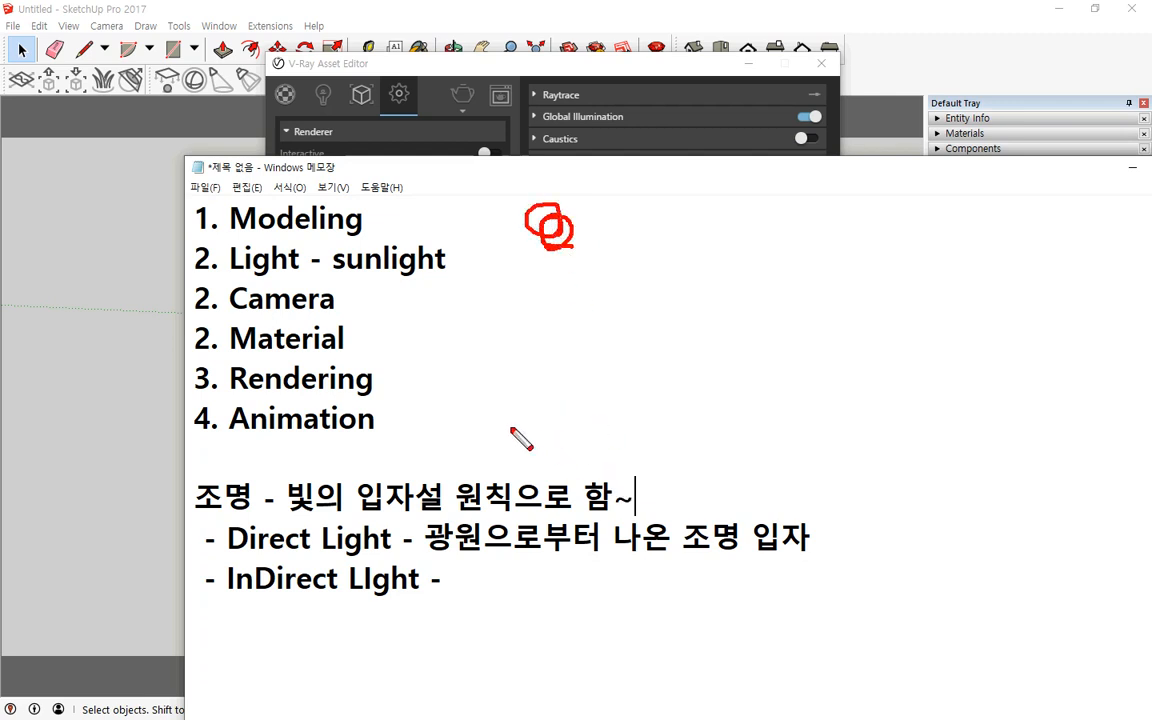
left_click_drag(472, 420, 966, 450, "shift")
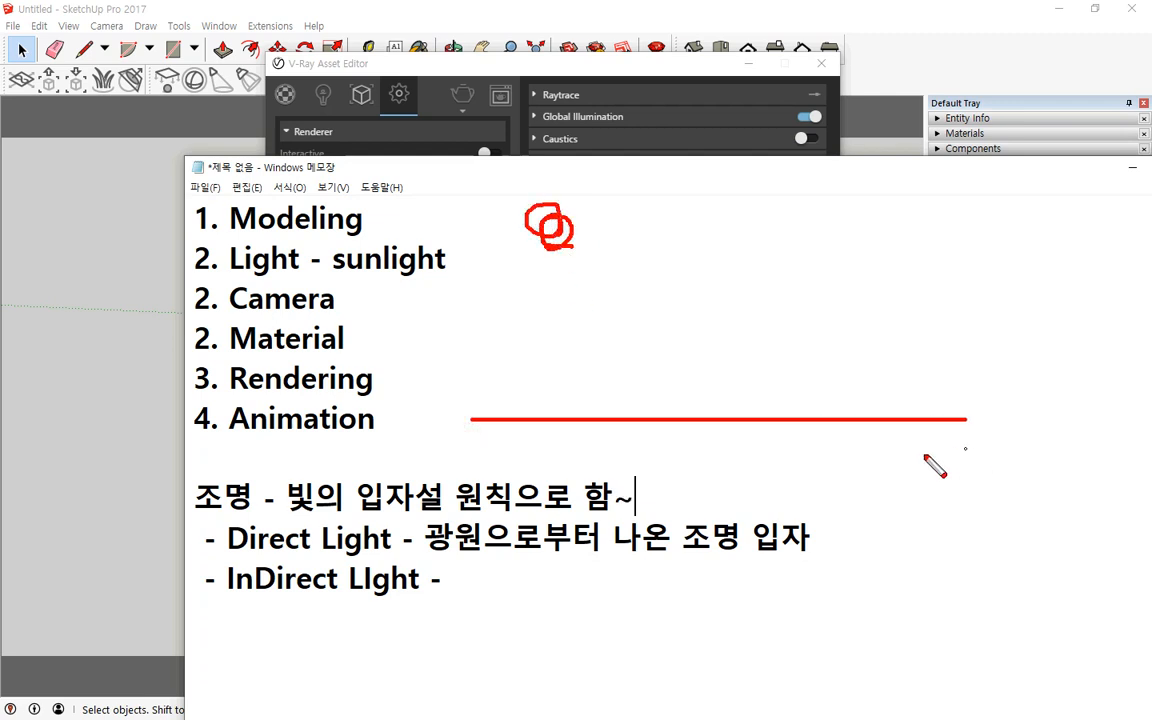
mouse_move(556, 236)
left_mouse_down()
mouse_move(571, 221)
mouse_move(565, 240)
mouse_move(598, 300)
mouse_move(638, 368)
mouse_move(683, 412)
mouse_move(636, 407)
left_mouse_up()
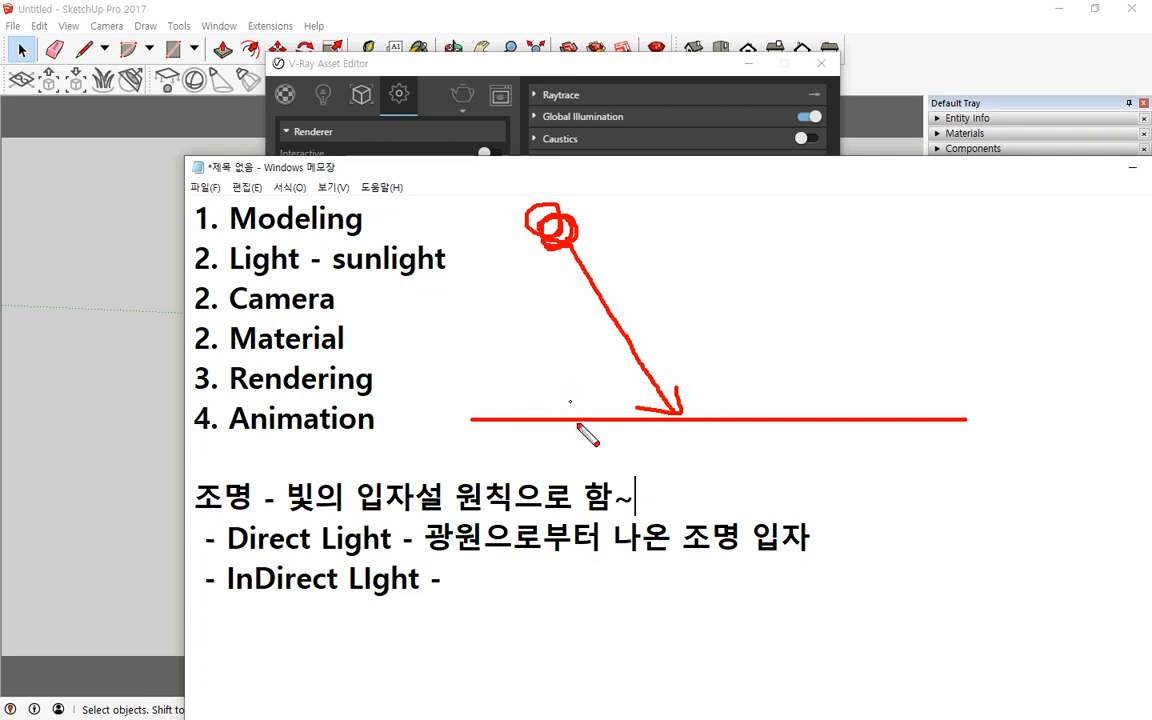
mouse_move(684, 413)
left_mouse_down()
mouse_move(746, 363)
mouse_move(750, 379)
mouse_move(672, 345)
mouse_move(695, 346)
left_mouse_up()
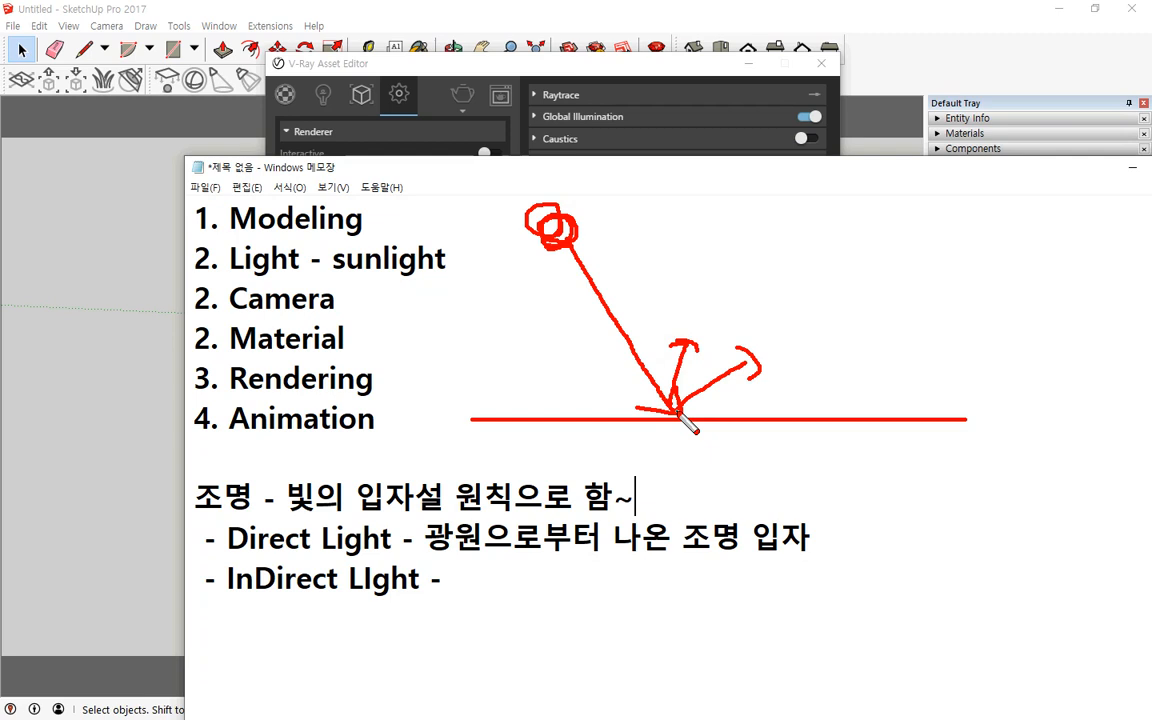
key("Escape")
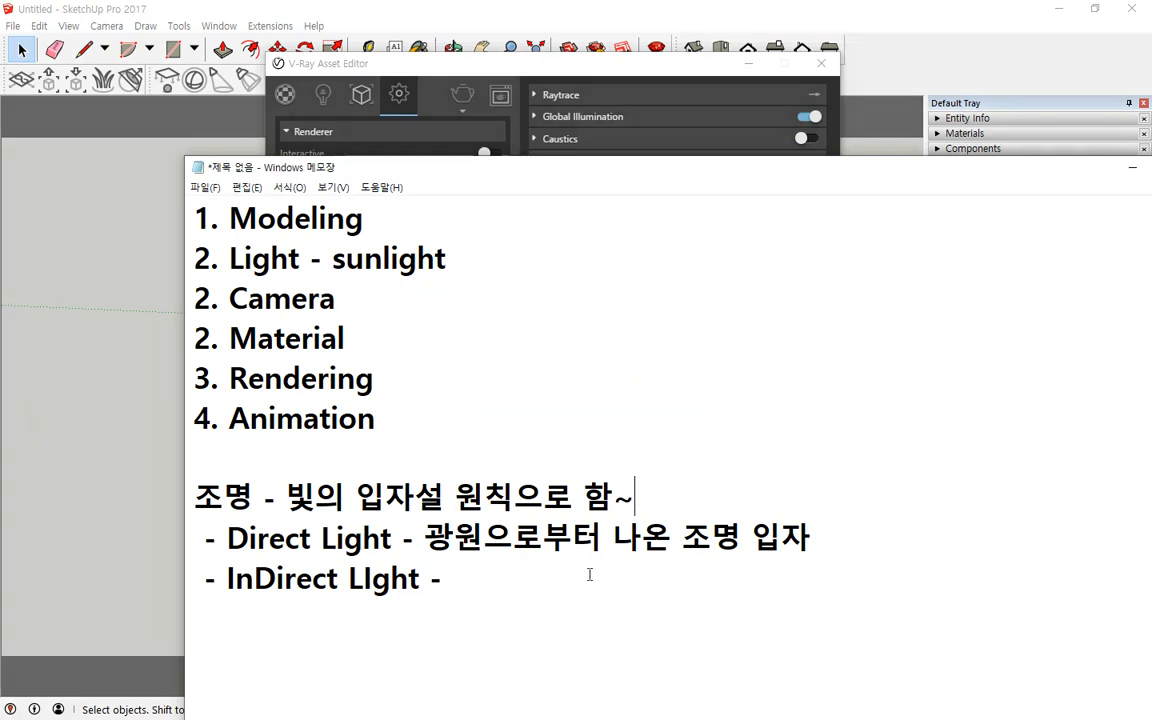
Step: Describe InDirect LIght as 사물에 부딪혀 튕겨나온 조명의 입자 after its dash
left_click(590, 576)
type("사물")
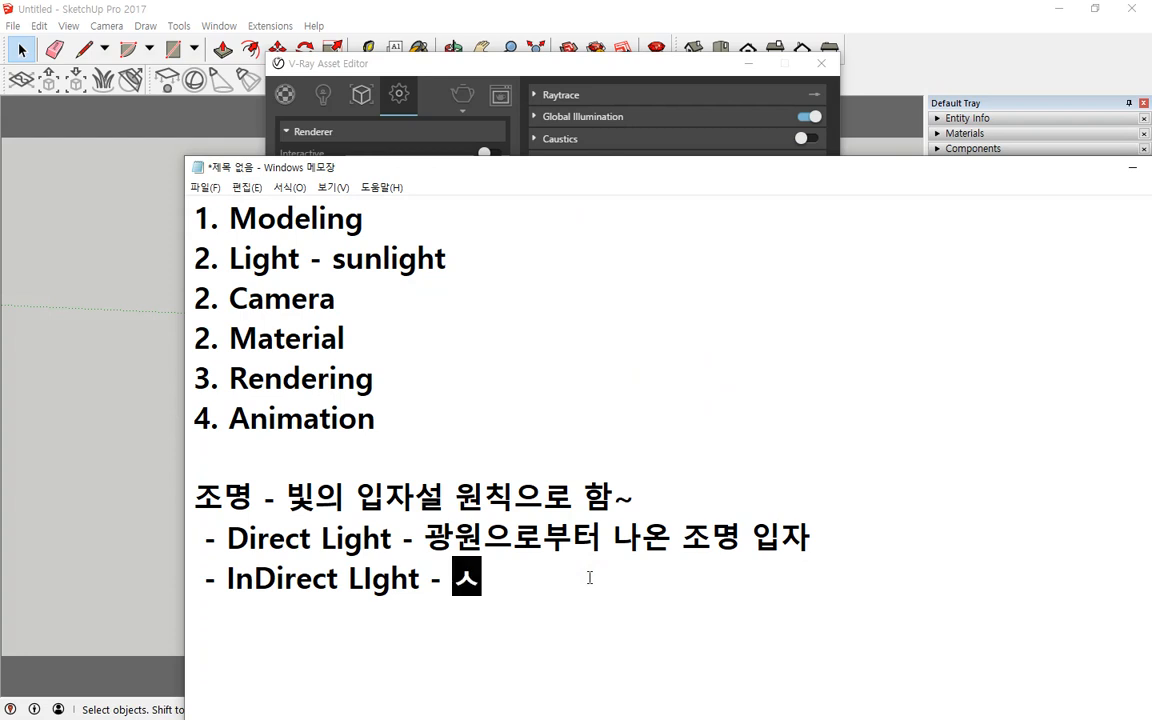
type("에 부")
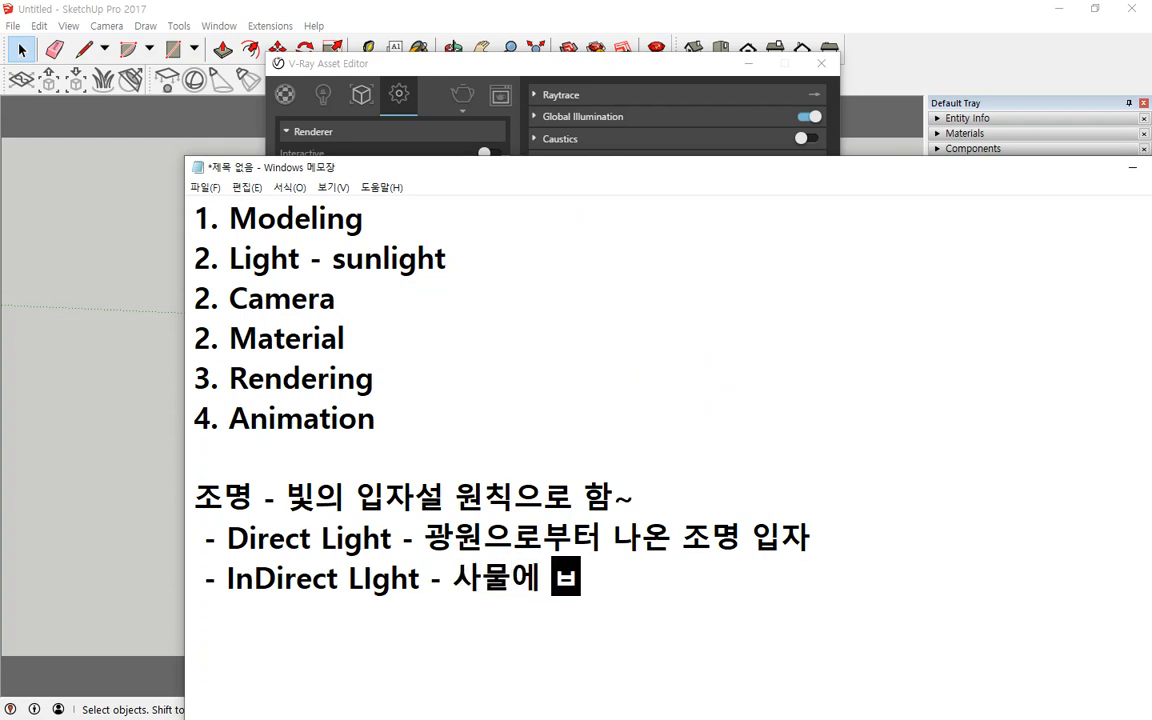
type("지")
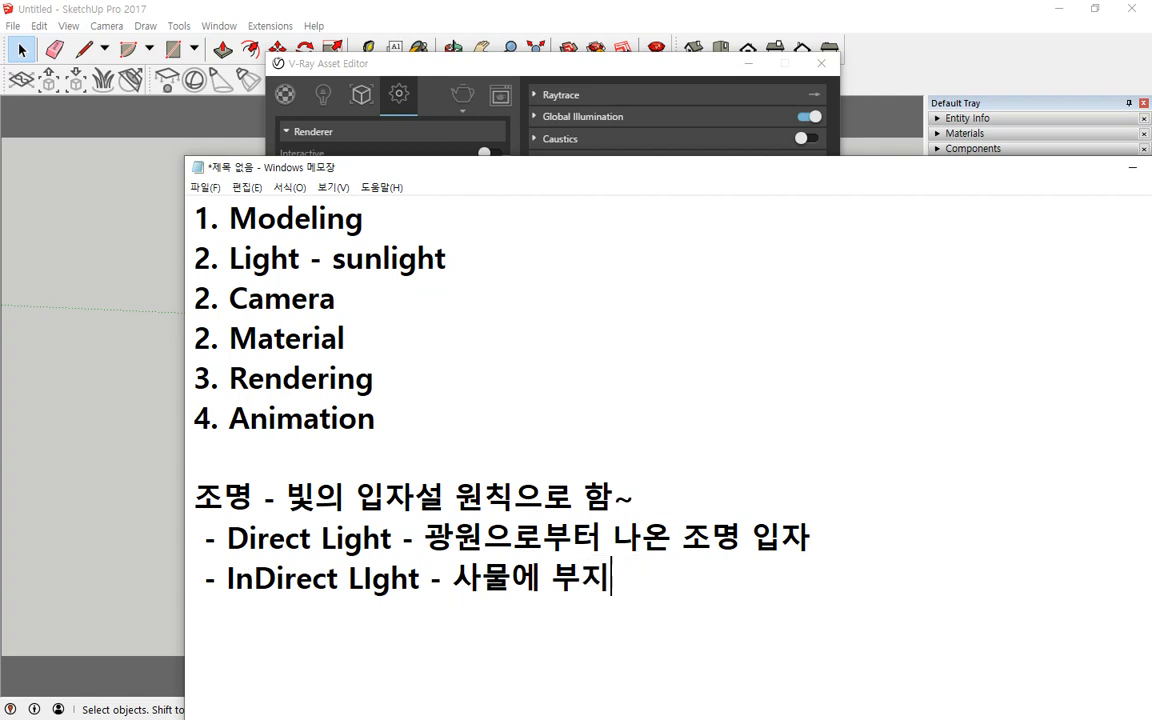
key("BackSpace")
type("칫")
key("BackSpace")
key("BackSpace")
key("BackSpace")
type("딪혀 ")
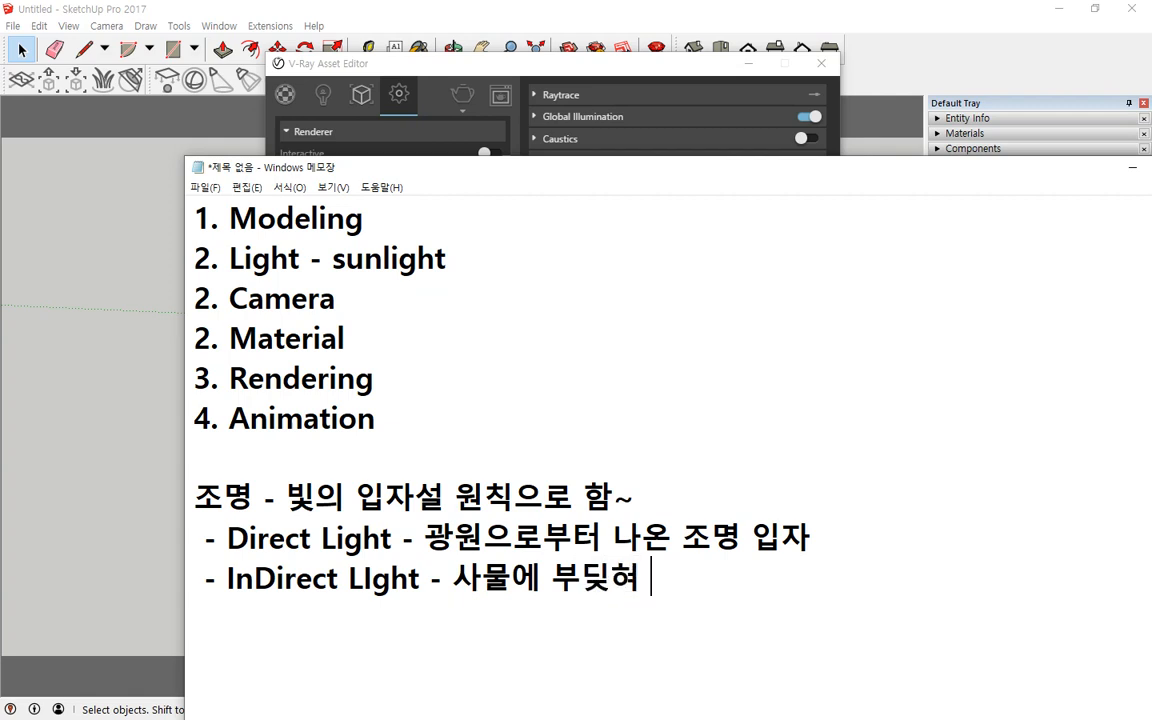
type("튕")
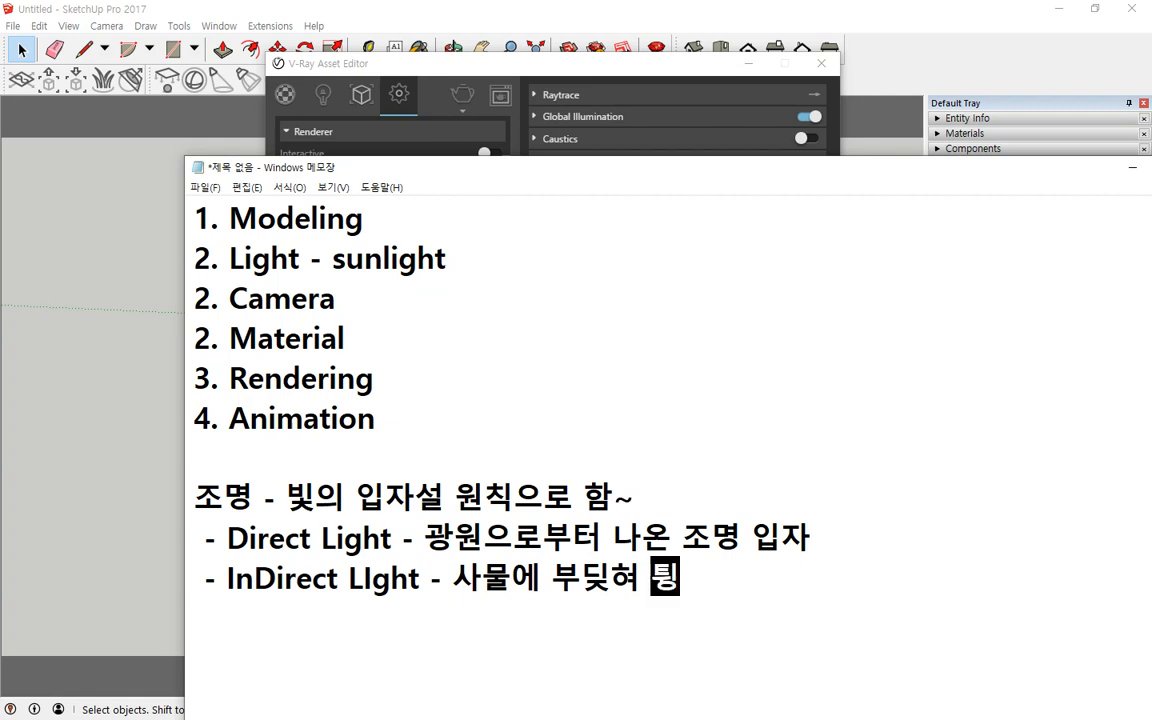
type("건")
type("조명의 이")
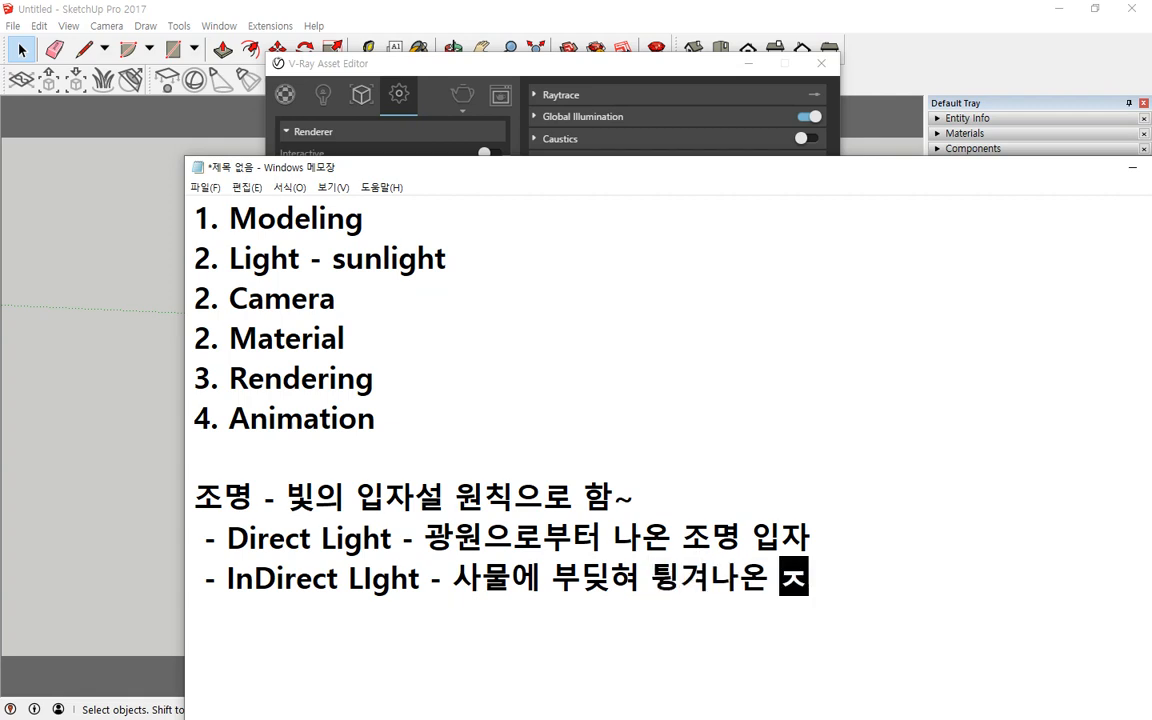
type("ㅂ자")
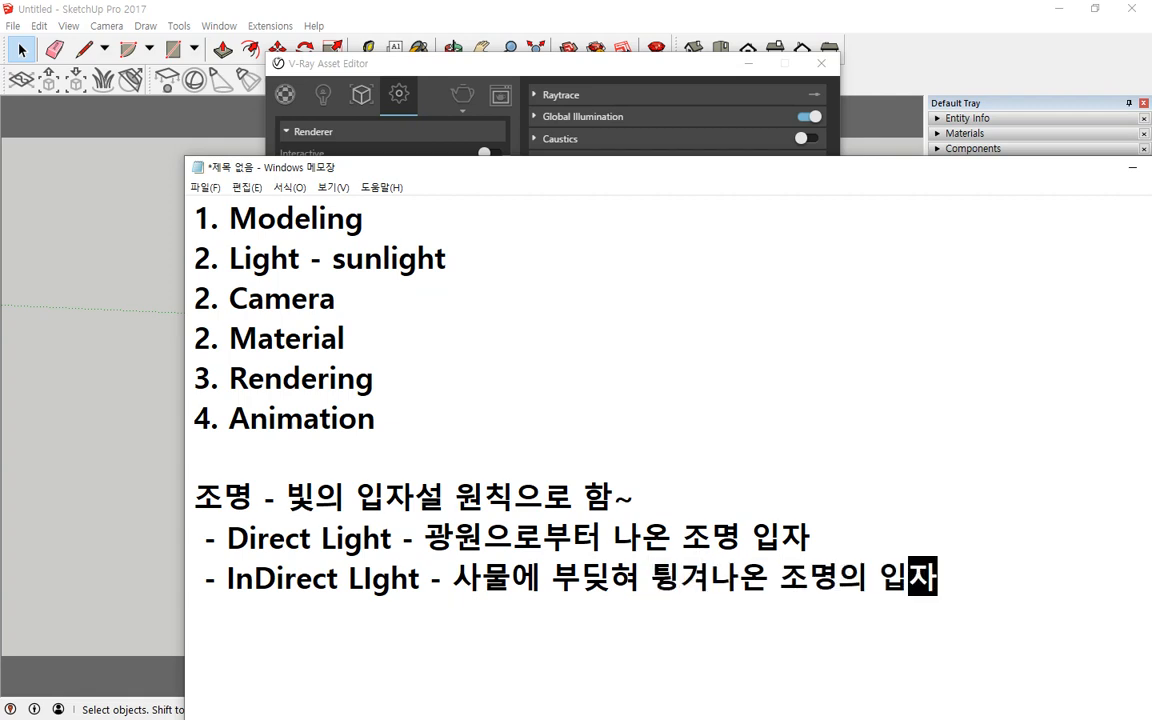
Step: Append - 직접조명 to the Direct Light line and - 간접조명 to the InDirect LIght line
key("Up")
type("-")
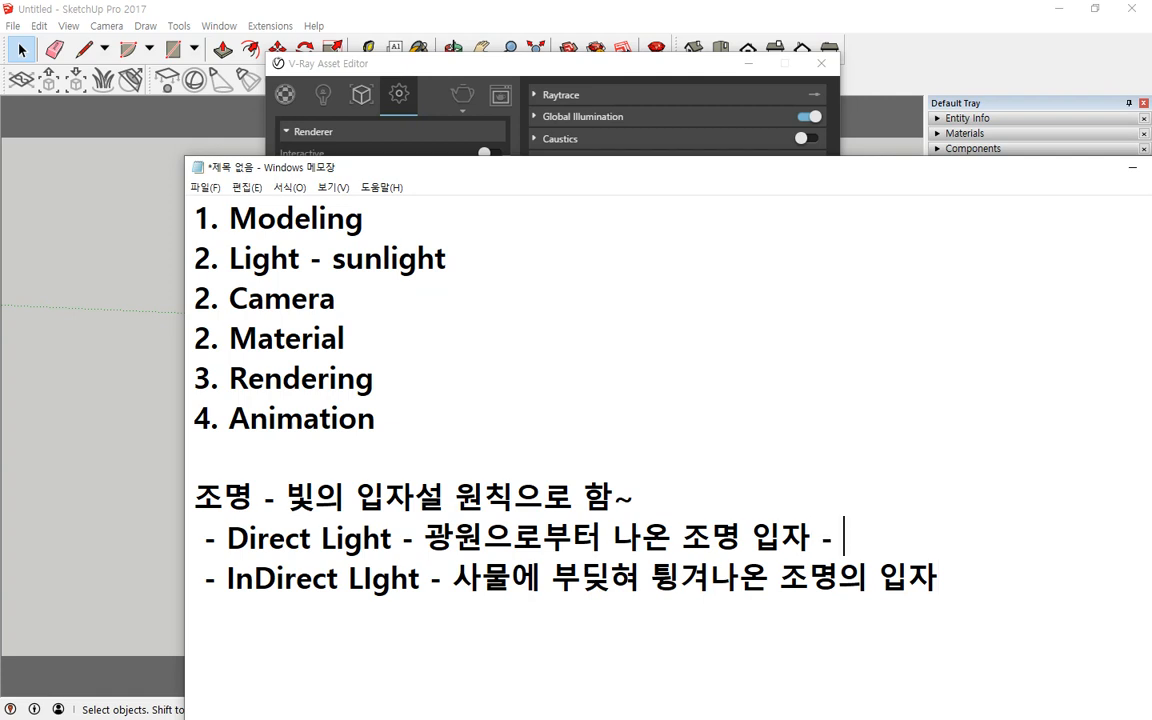
type(" 직접조명")
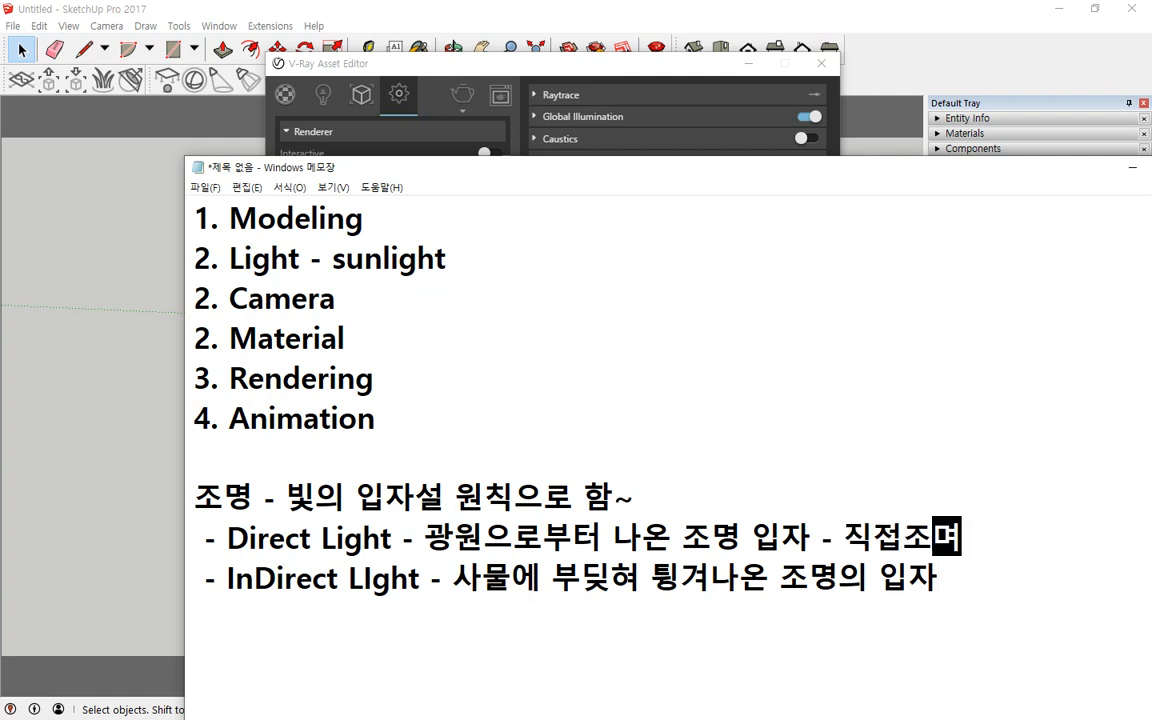
key("Down")
type("- ")
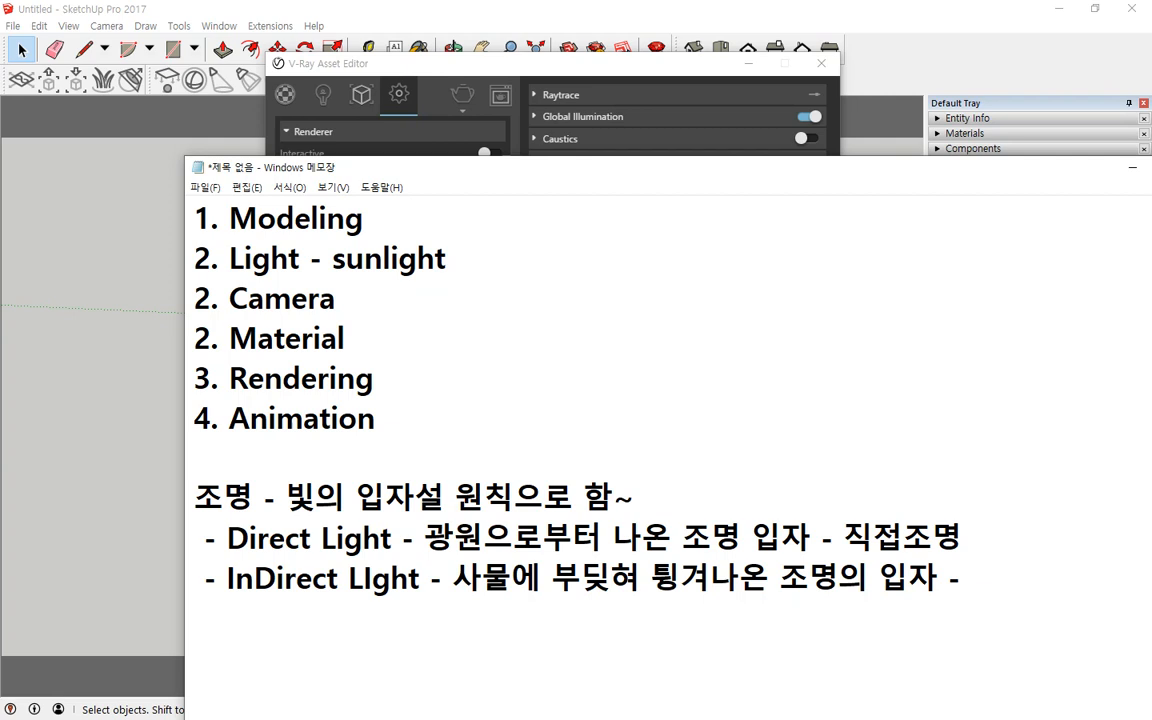
type("간접조명")
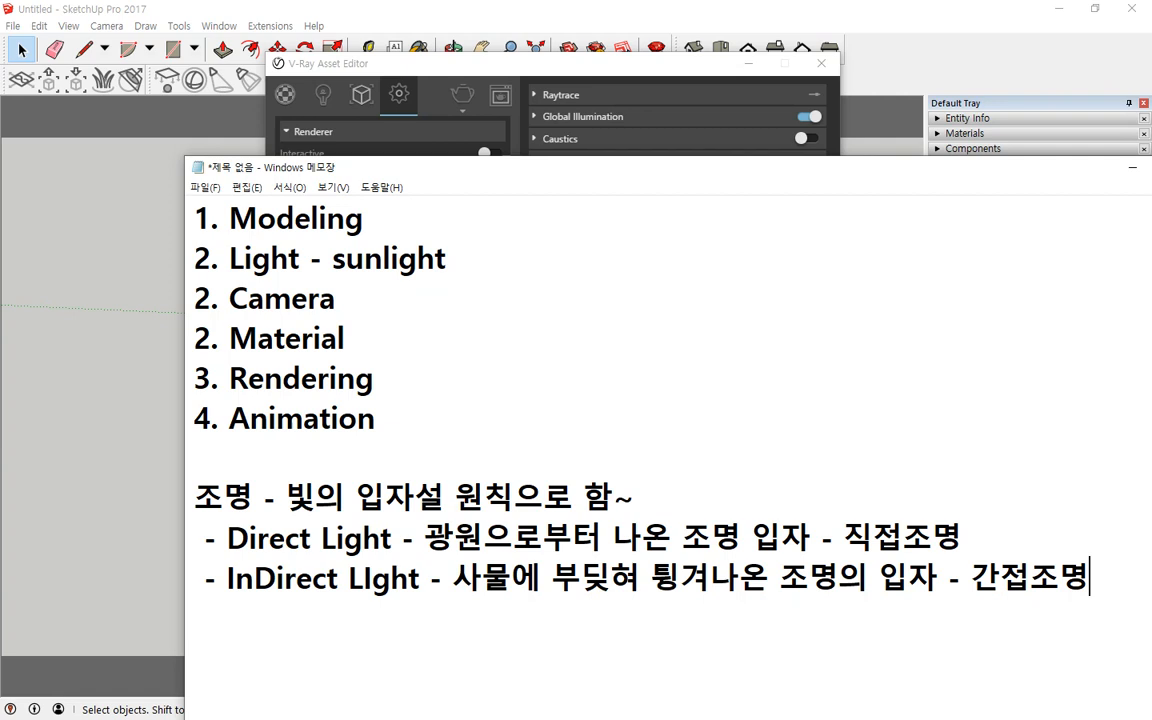
Step: Expand Global Illumination in the V-Ray Asset Editor settings and review the Primary Rays options
left_click(416, 82)
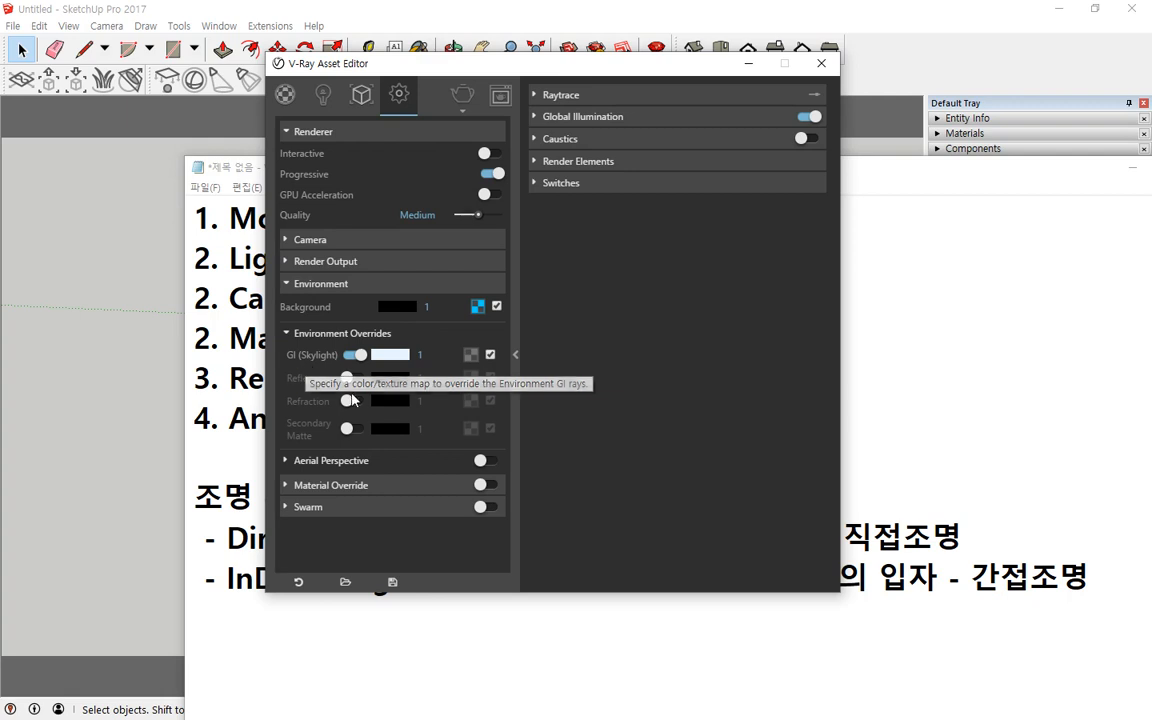
left_click(539, 117)
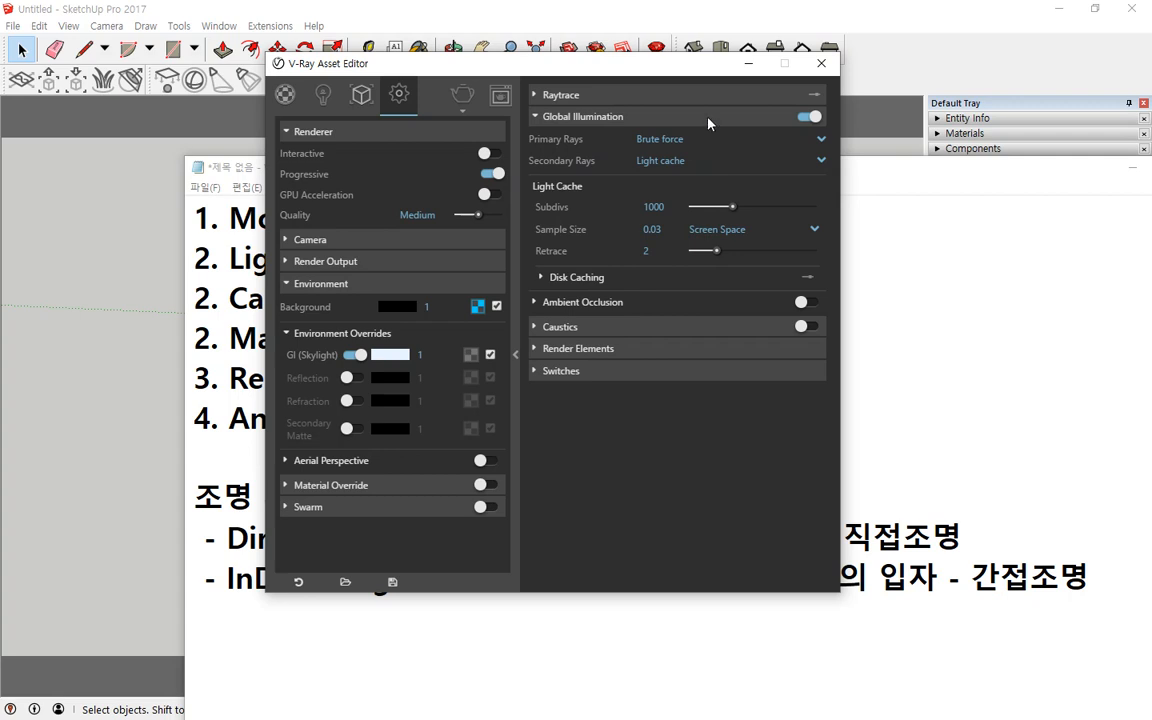
key("ctrl+2")
mouse_move(578, 177)
left_mouse_down()
mouse_move(505, 126)
mouse_move(612, 138)
mouse_move(590, 178)
mouse_move(562, 176)
left_mouse_up()
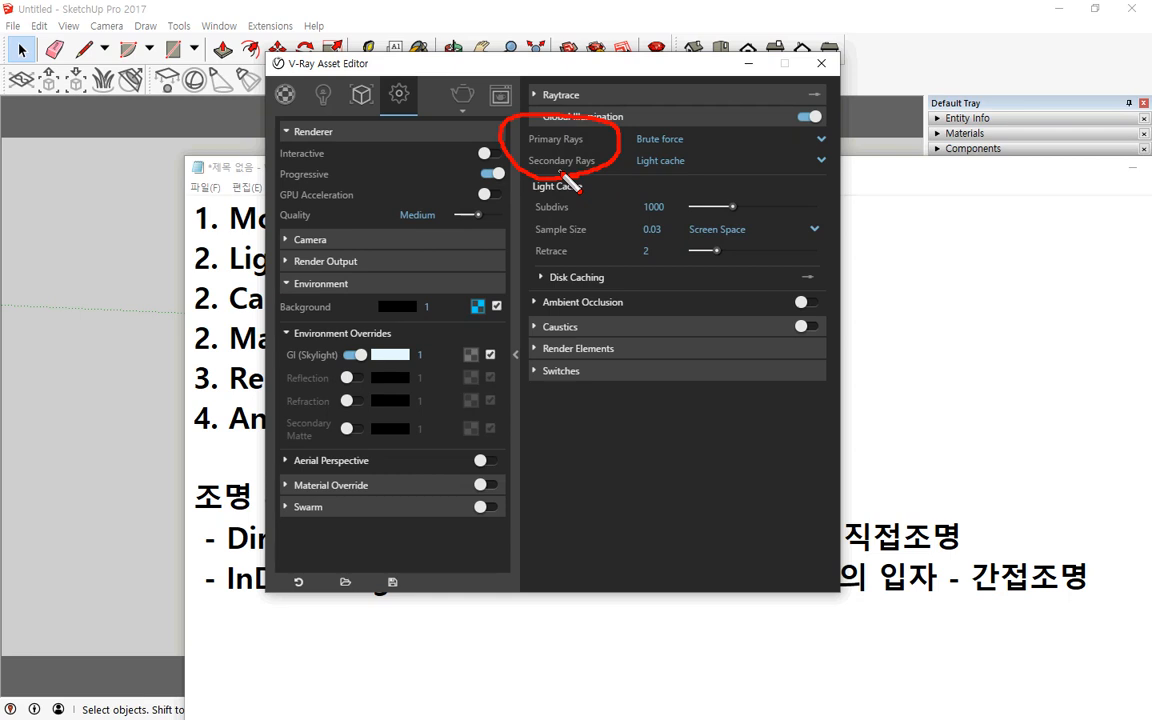
key("Escape")
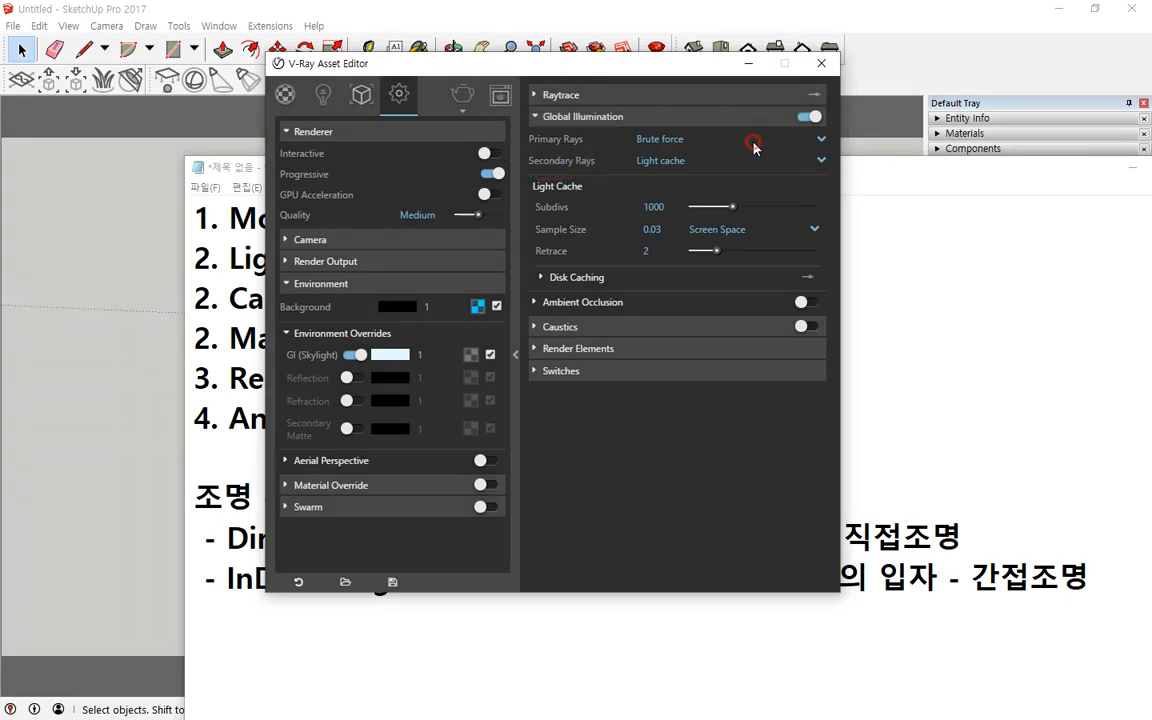
left_click(751, 141)
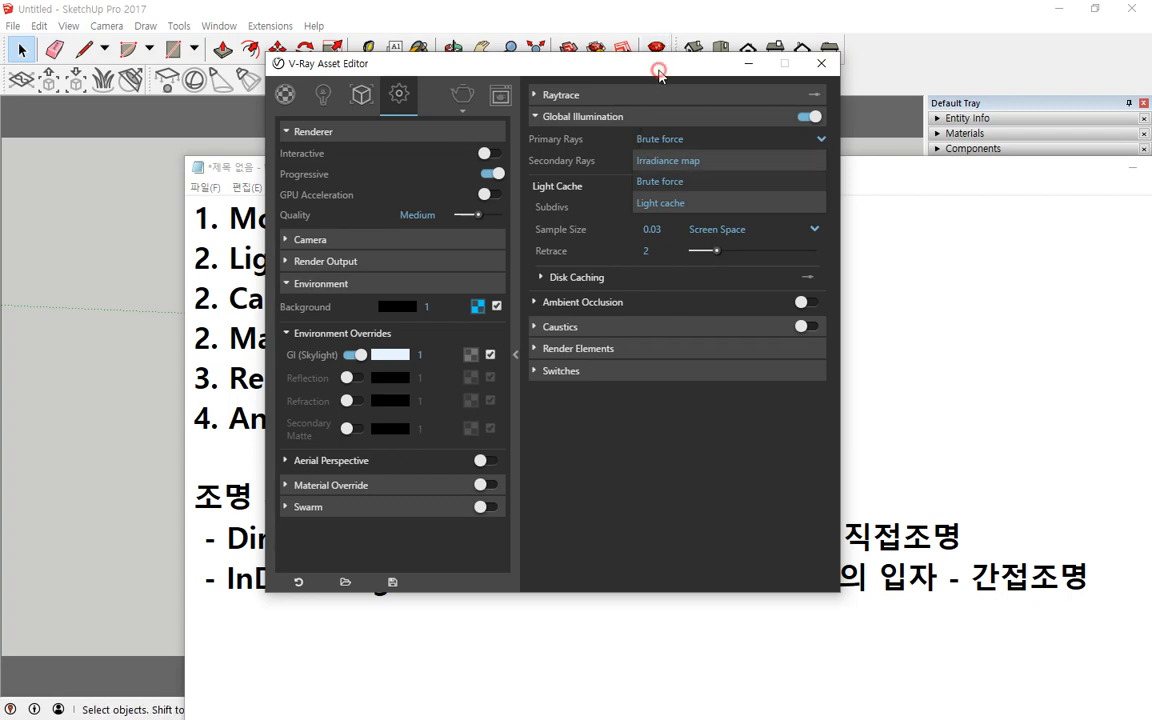
left_click(660, 203)
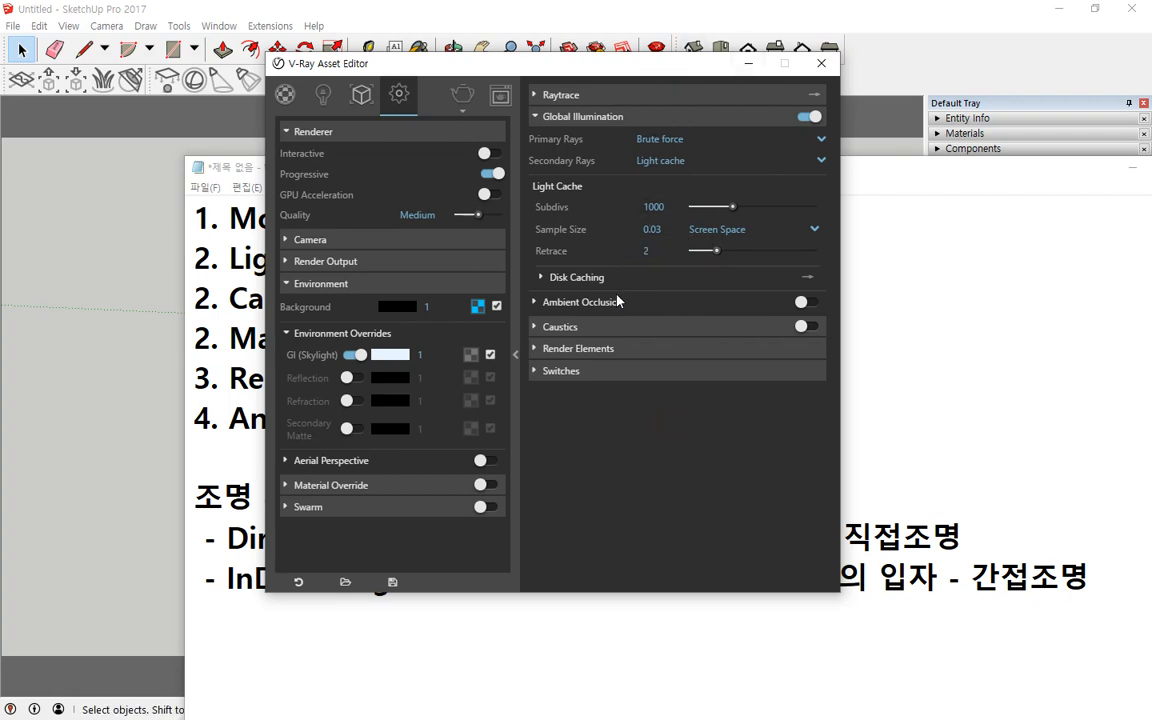
key("ctrl+2")
left_click_drag(649, 174, 680, 173)
mouse_move(643, 220)
left_mouse_down()
mouse_move(665, 221)
mouse_move(663, 240)
left_mouse_up()
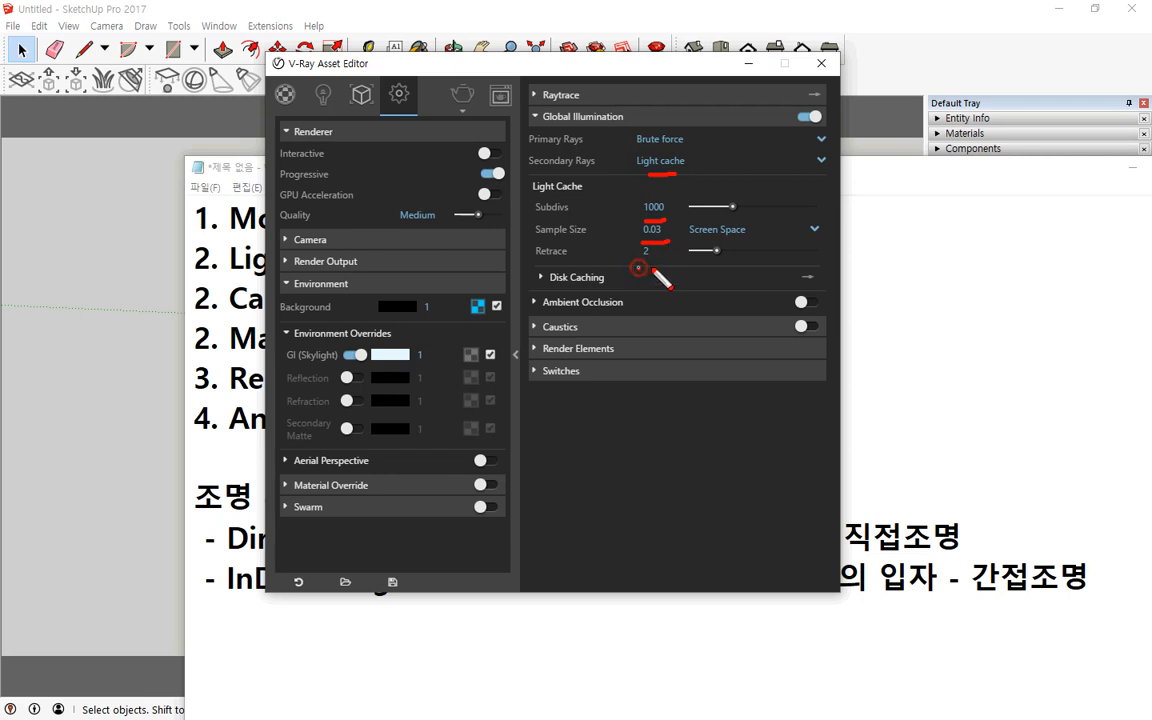
left_click_drag(638, 267, 667, 268)
left_click_drag(708, 178, 660, 262)
left_click_drag(648, 184, 746, 283)
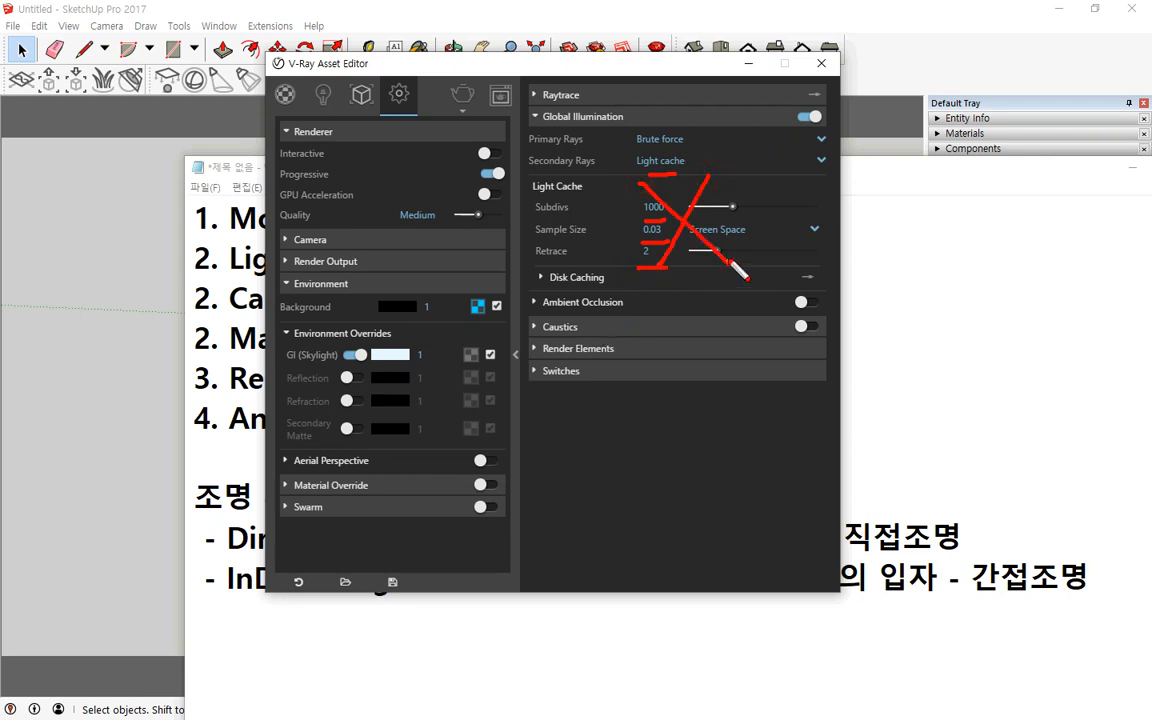
key("e")
mouse_move(443, 116)
left_mouse_down()
mouse_move(438, 76)
mouse_move(482, 96)
mouse_move(467, 133)
mouse_move(432, 110)
mouse_move(438, 62)
mouse_move(490, 132)
left_mouse_up()
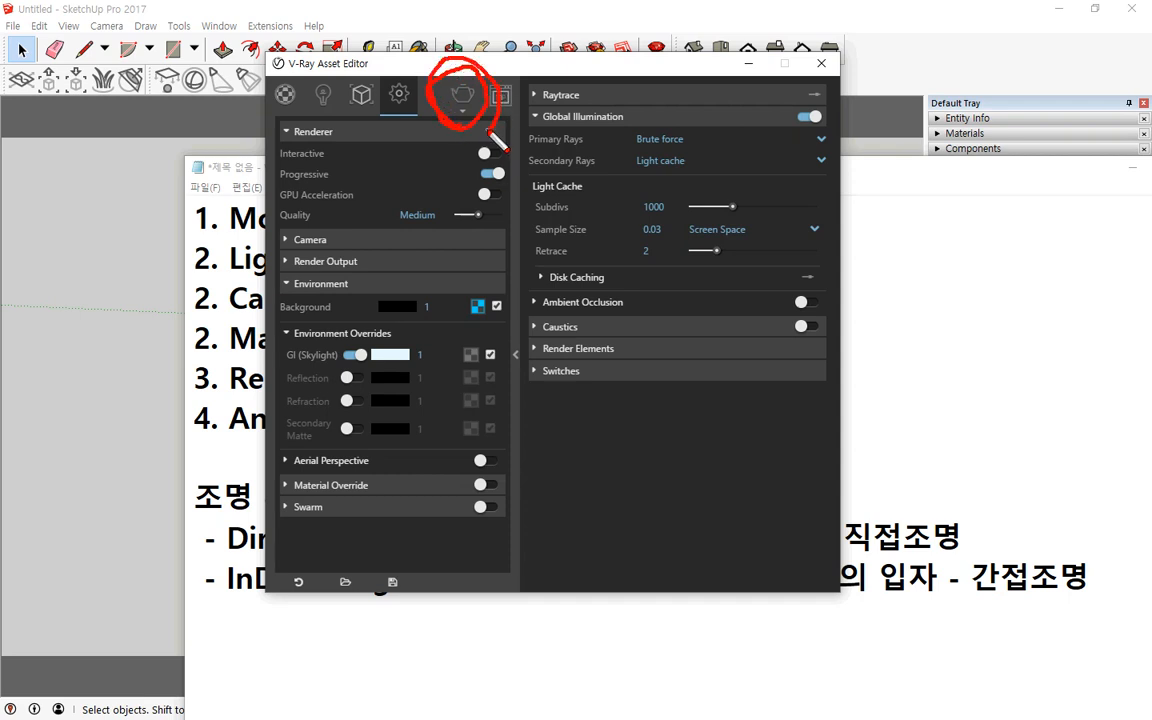
key("Escape")
Step: Render the box scene with V-Ray
left_click(468, 96)
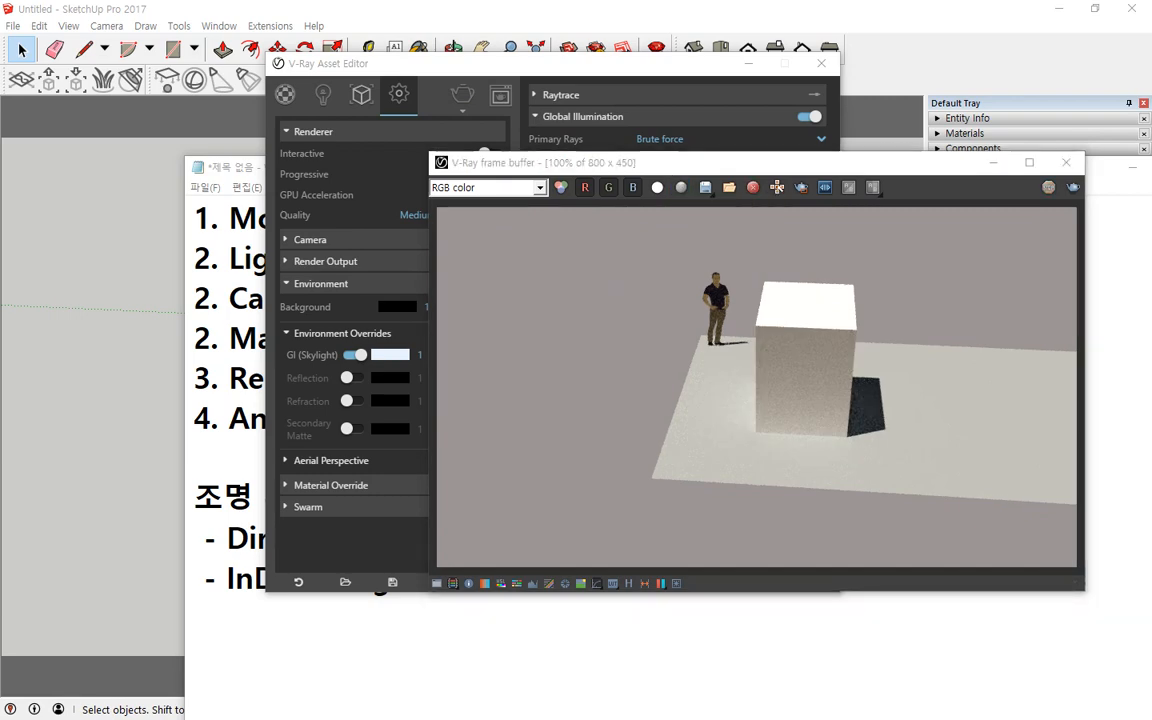
left_click_drag(0, 205, 135, 267)
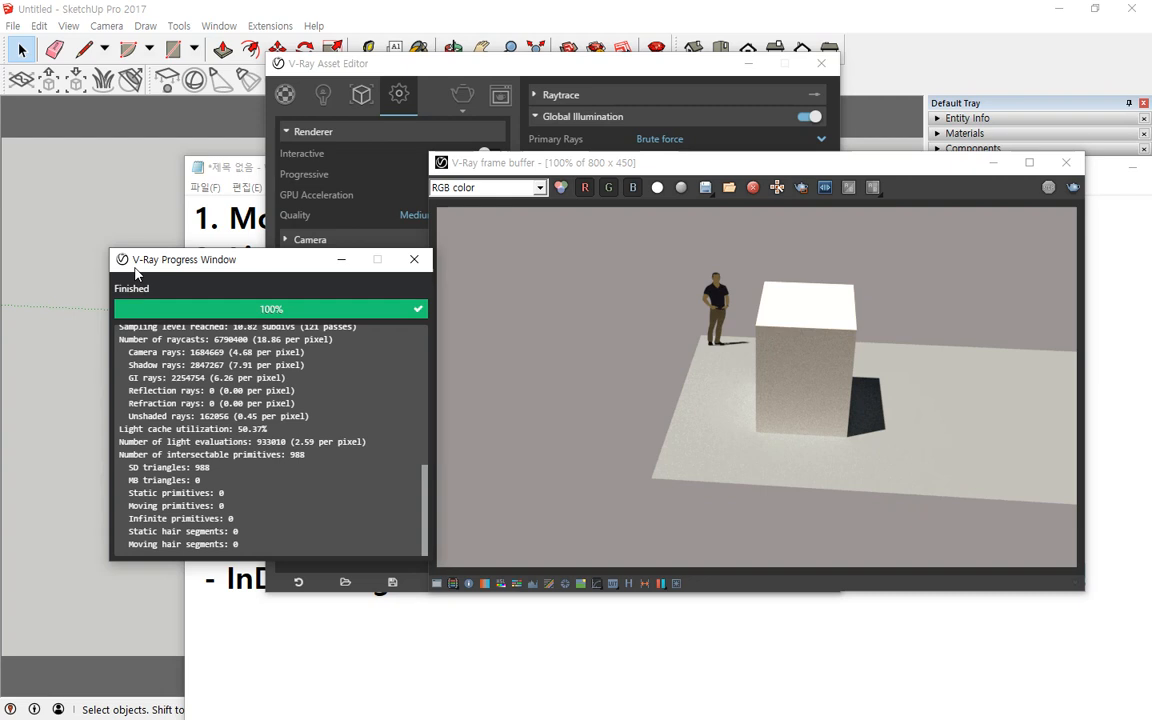
Step: Expand the Camera section in the render settings and switch the Standard Camera to its advanced settings
left_click(400, 66)
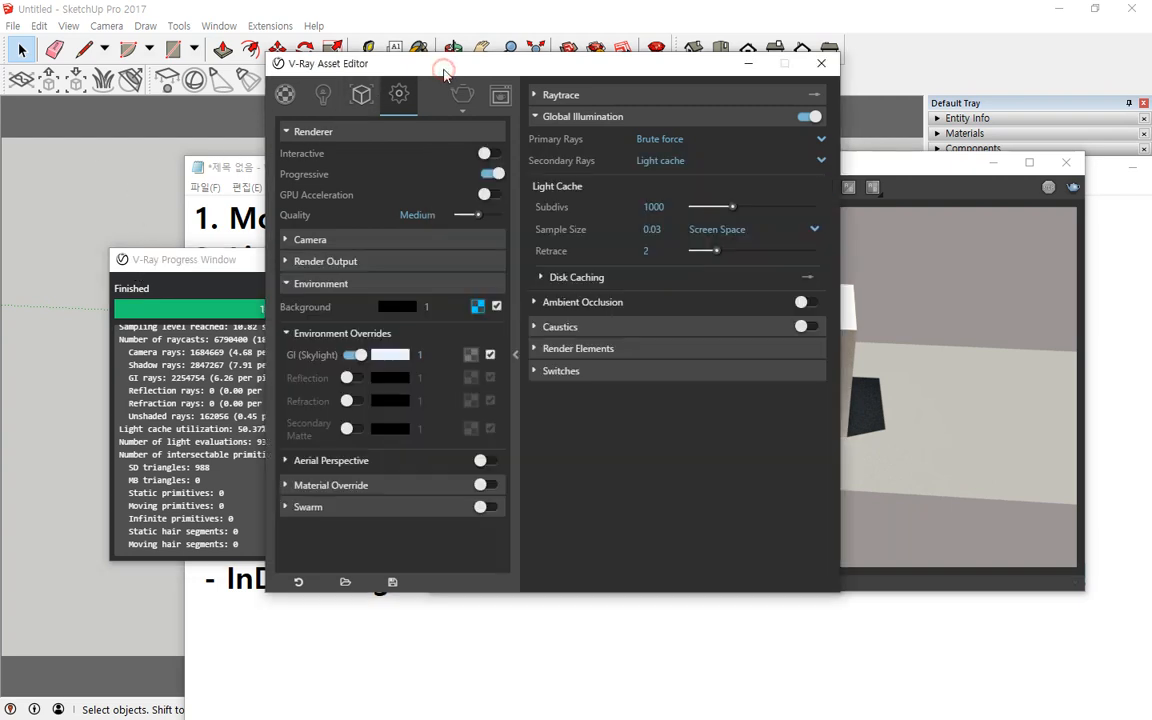
left_click(286, 240)
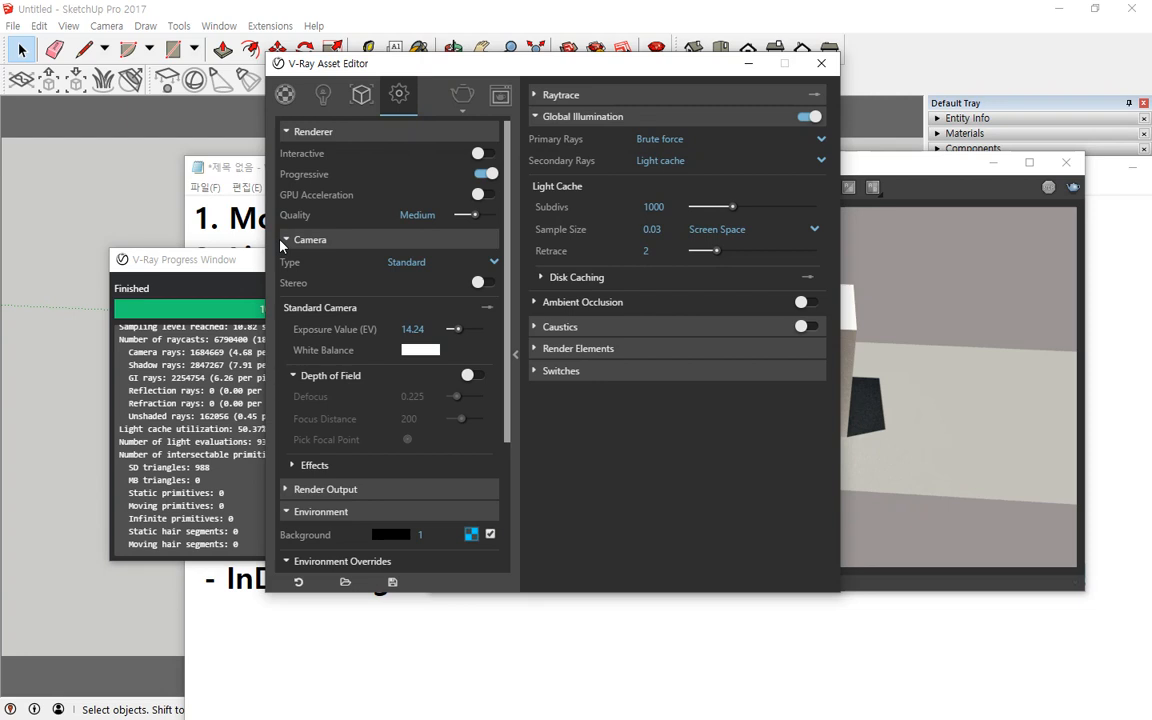
left_click(486, 310)
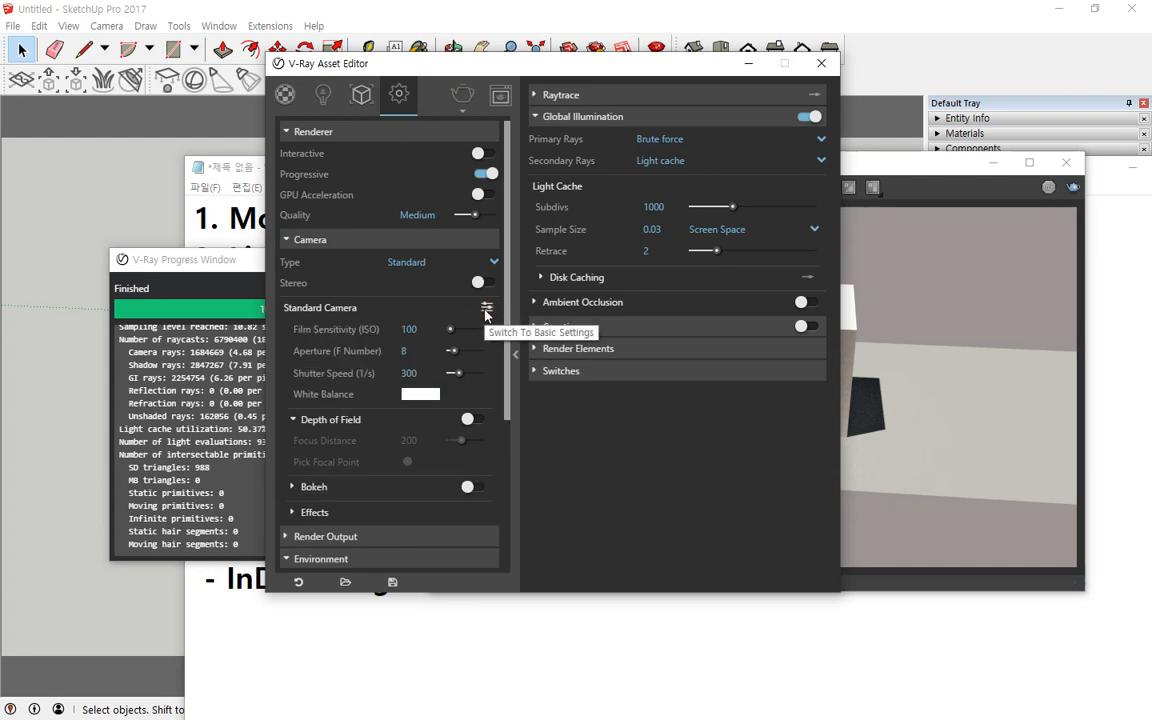
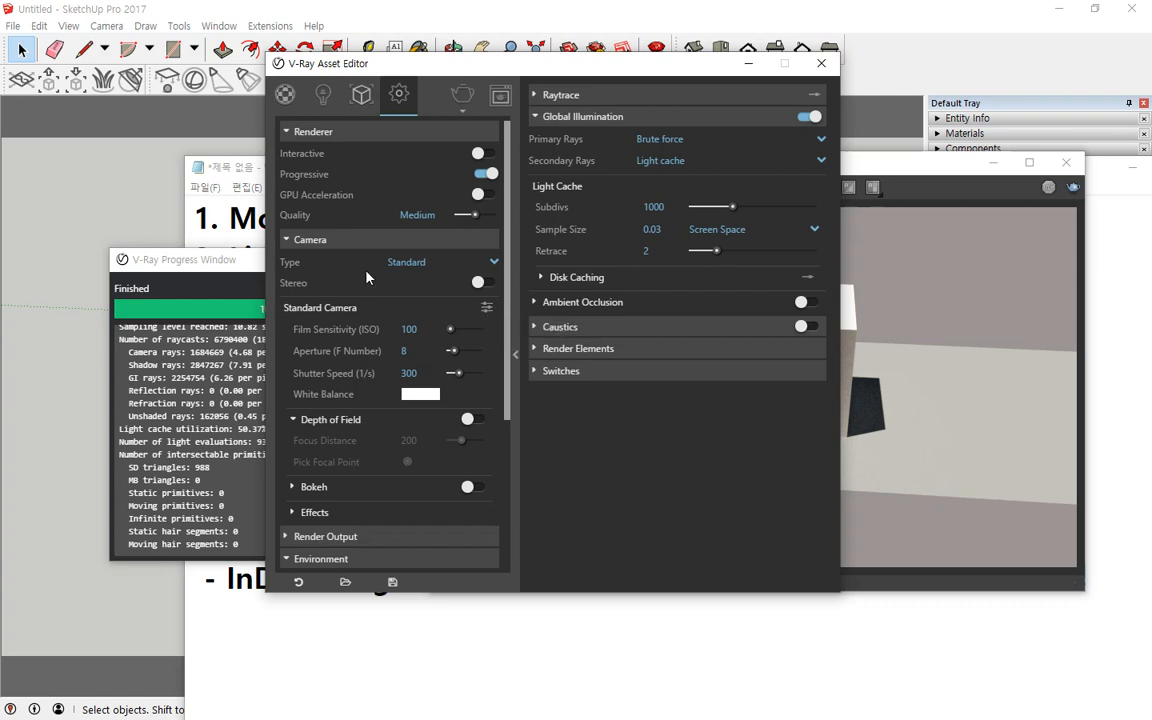
Step: Collapse the Camera settings and render the box scene again from the frame buffer
left_click(292, 240)
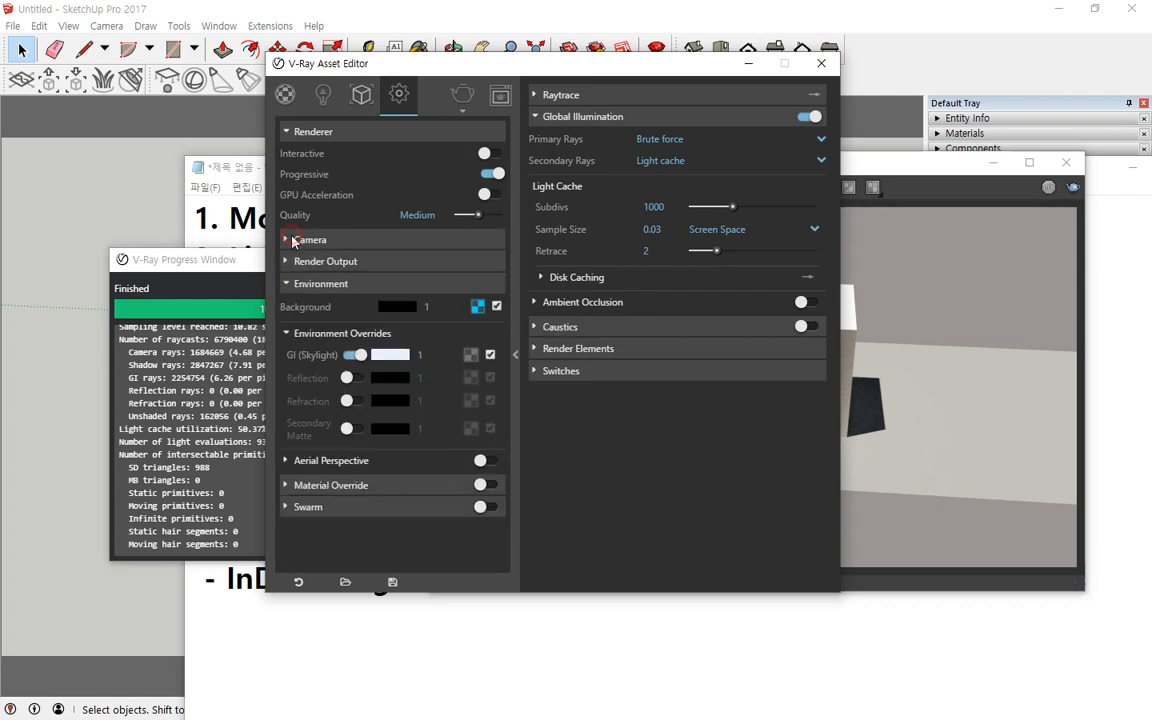
left_click(494, 174)
left_click(492, 174)
left_click(1050, 296)
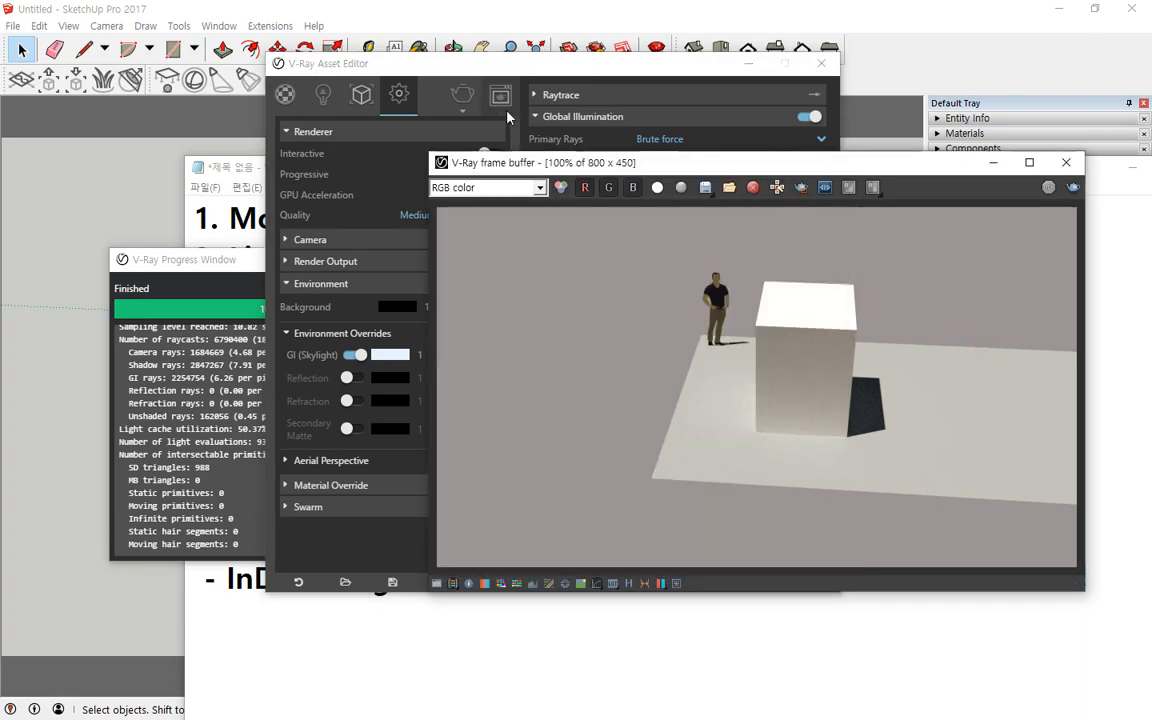
left_click(1073, 188)
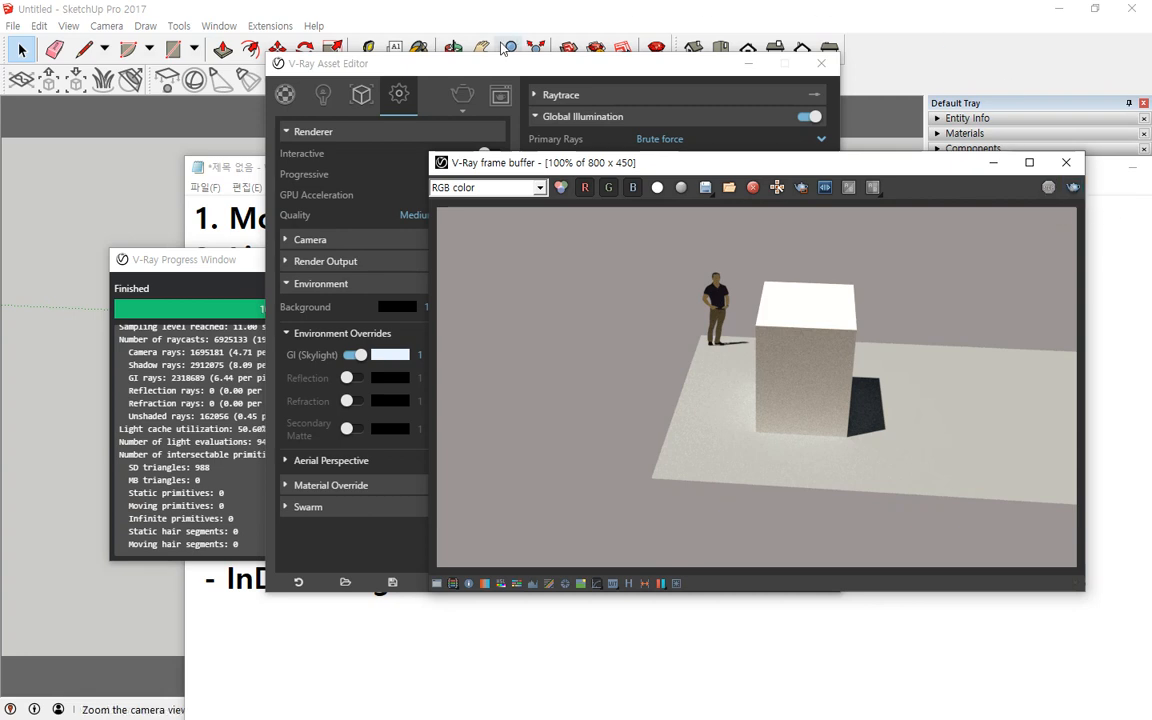
Step: Switch off Progressive rendering in the Renderer settings and render the box scene again
left_click(454, 63)
left_click(493, 175)
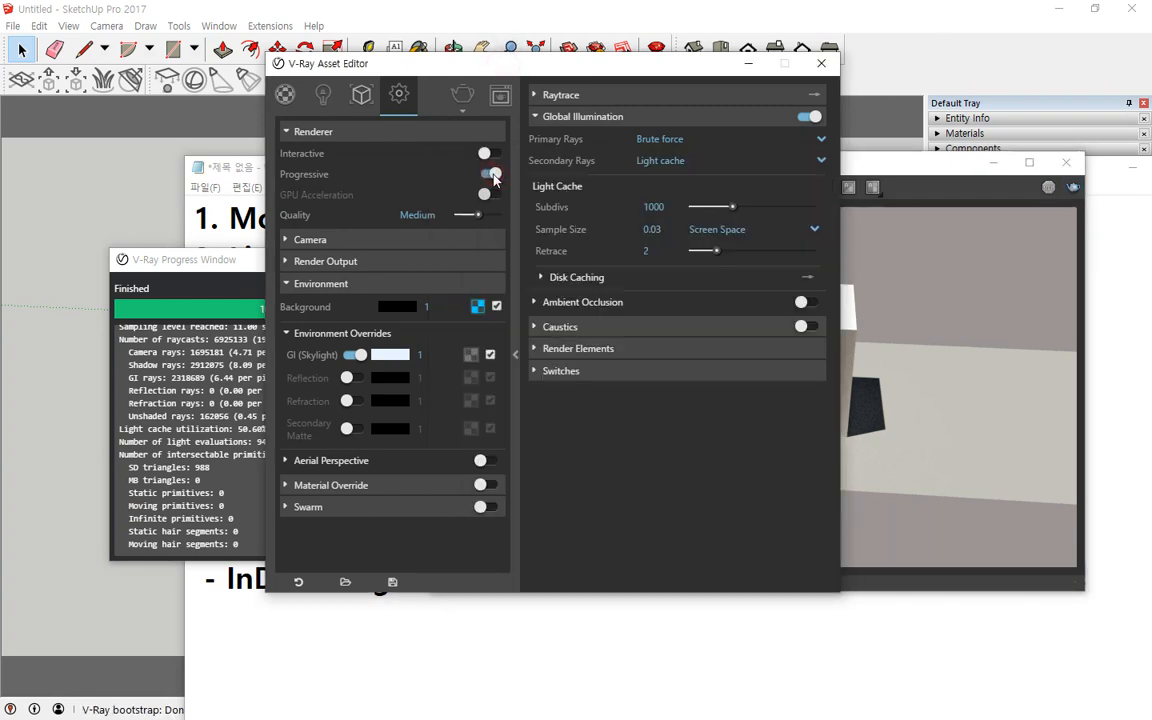
left_click(1013, 247)
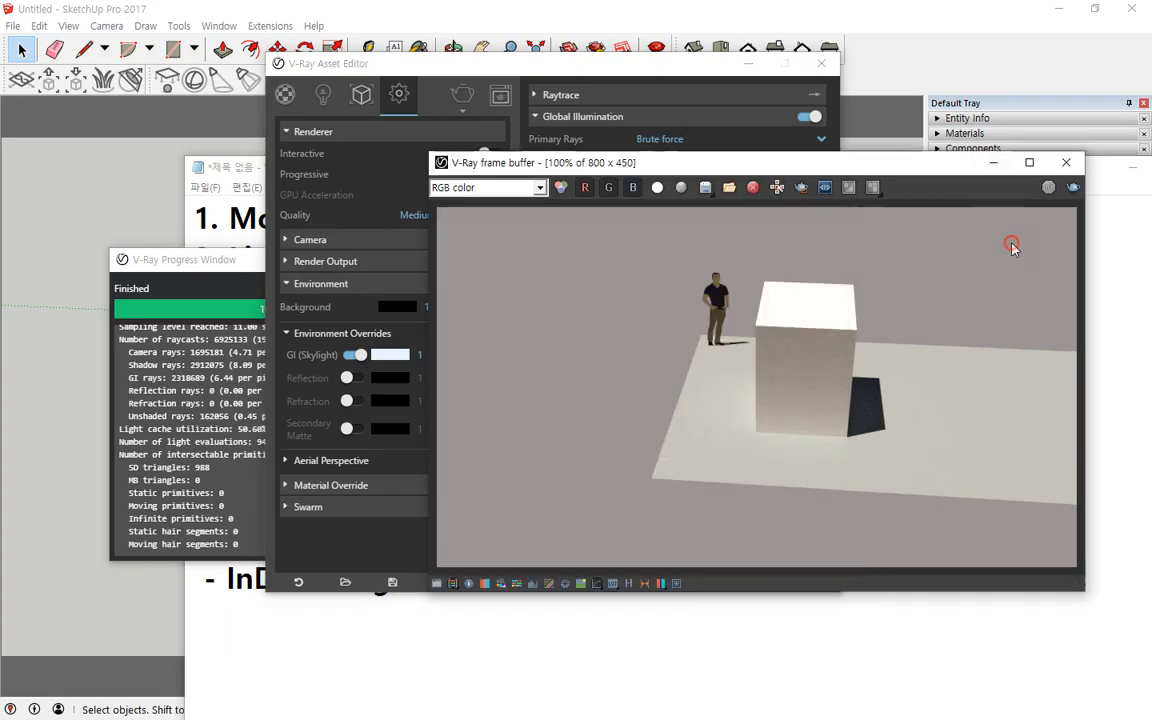
left_click(1073, 188)
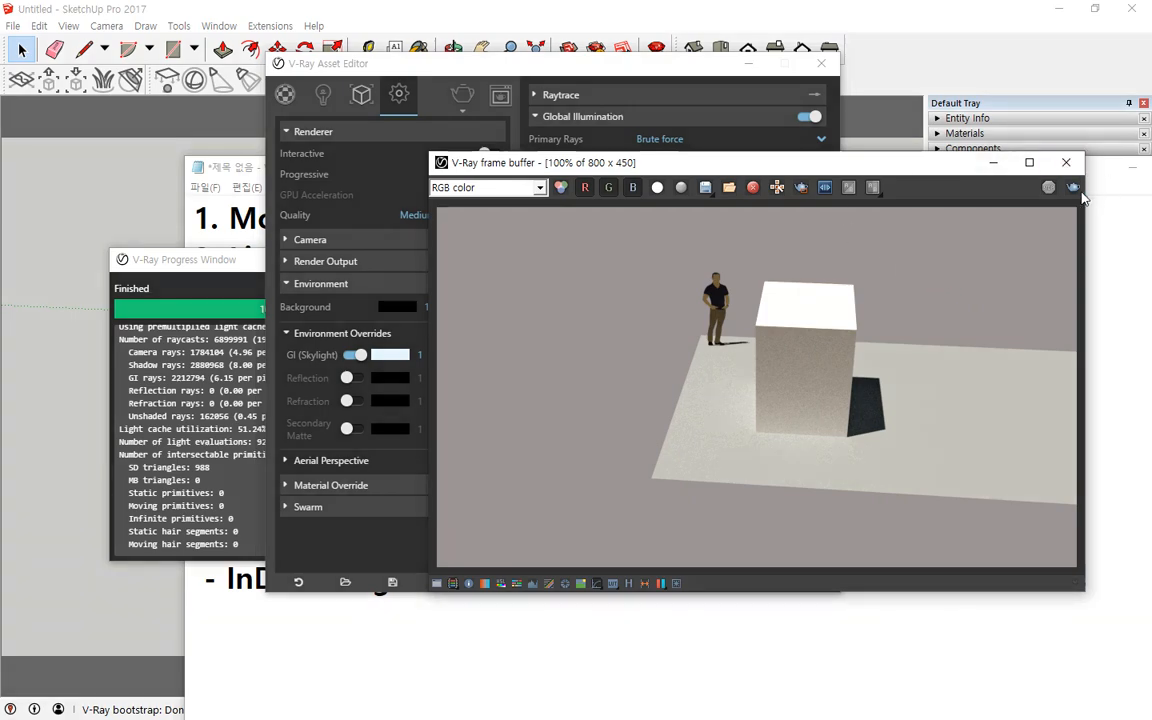
Step: Start another render of the box scene and stop it
left_click(1076, 190)
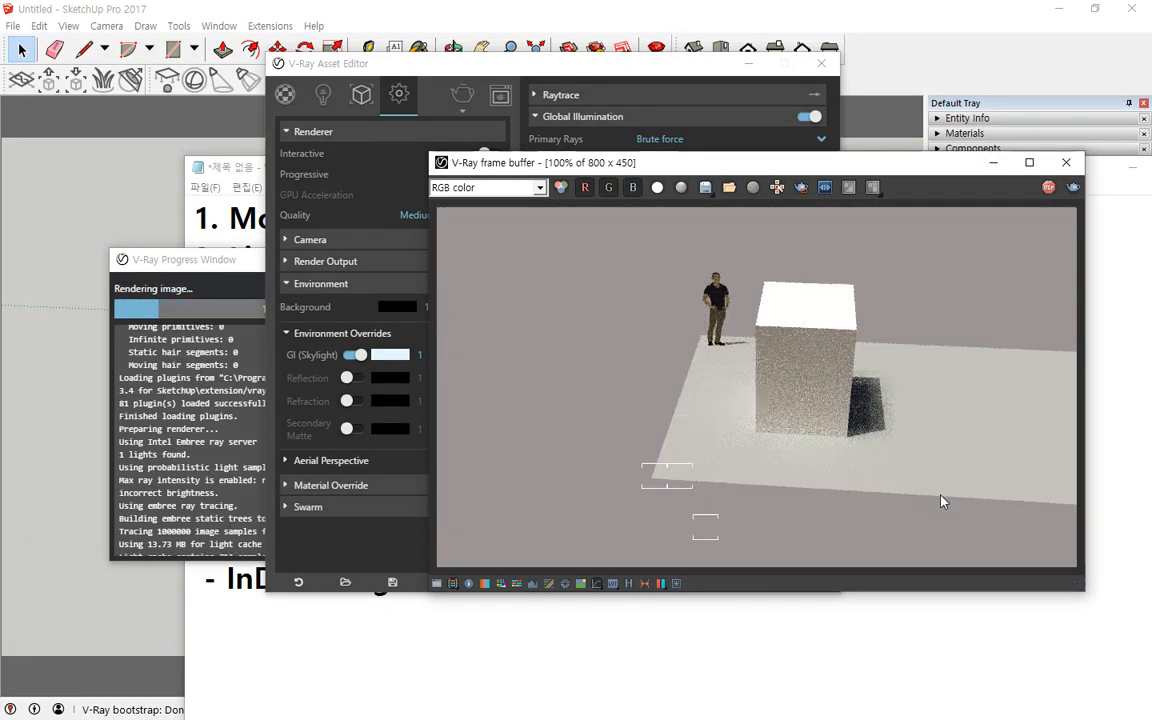
mouse_move(801, 491)
left_mouse_down()
mouse_move(730, 458)
mouse_move(835, 408)
mouse_move(792, 476)
mouse_move(845, 490)
left_mouse_up()
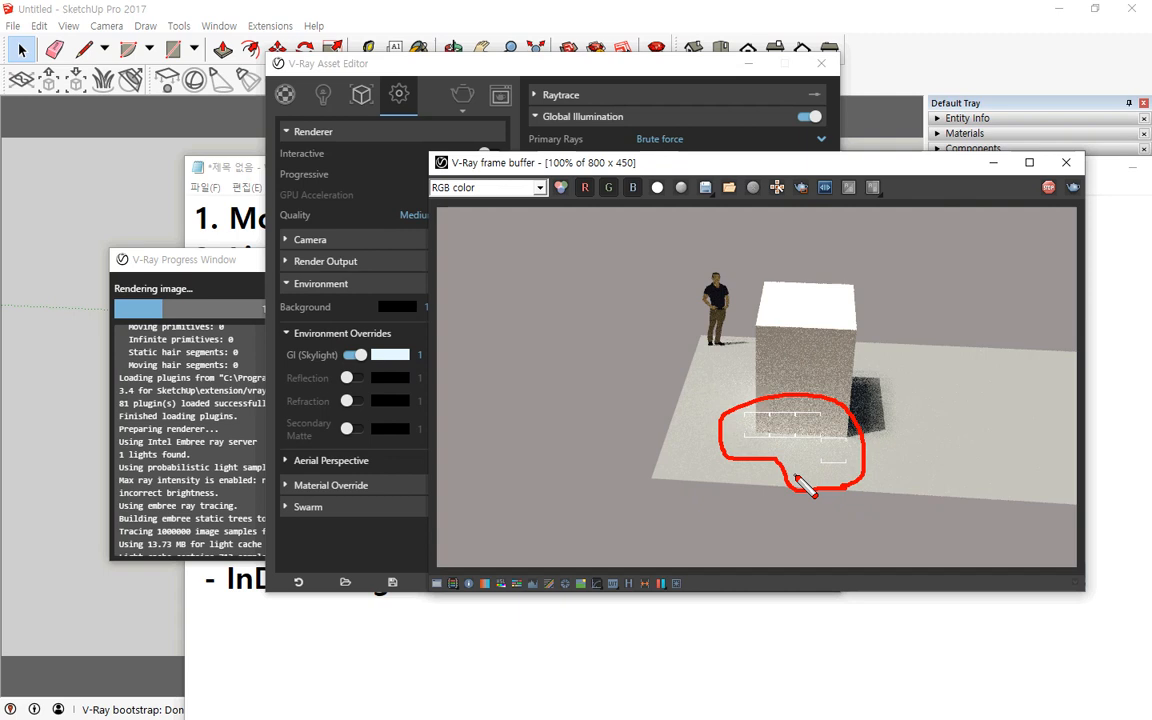
key("Escape")
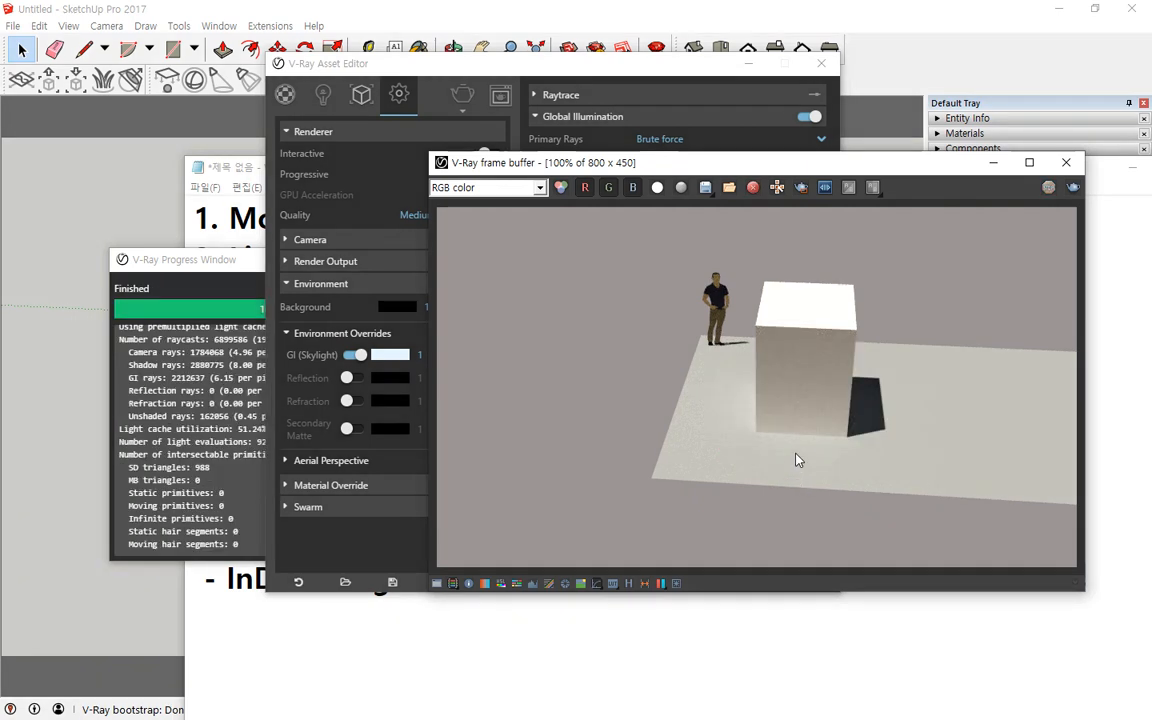
Step: Close the V-Ray windows, zoom in to the box's base corner, and render that close-up view
left_click(1066, 162)
left_click(821, 63)
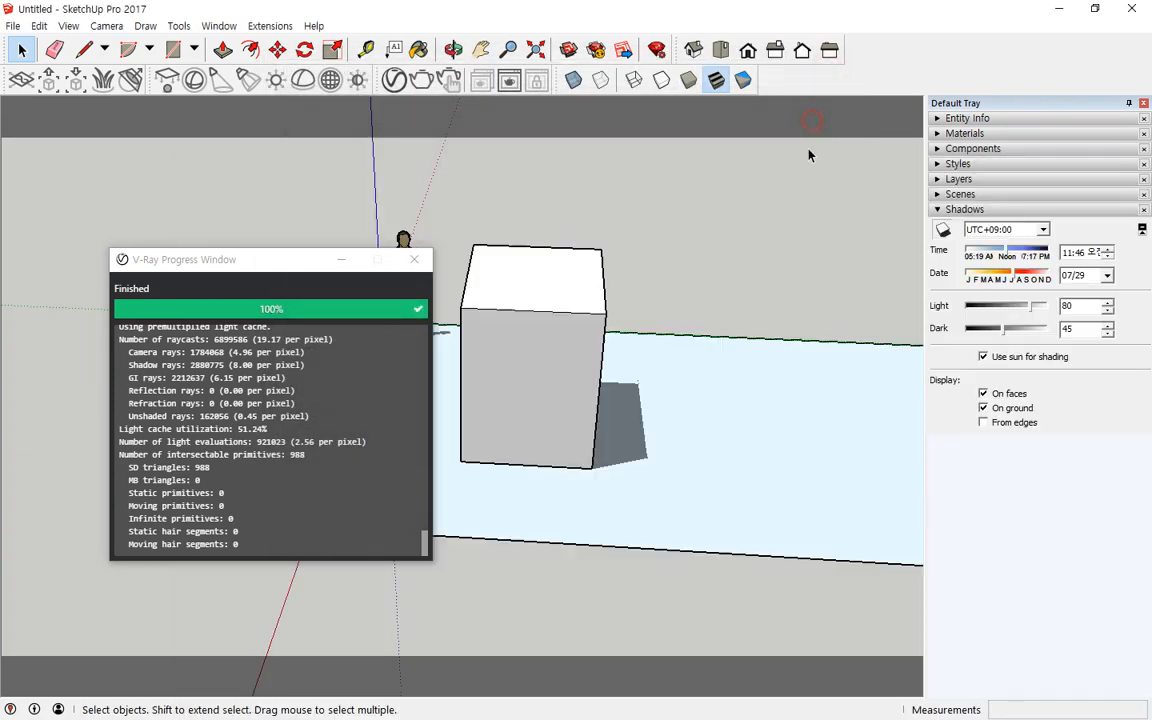
scroll(522, 481, "up", 5)
scroll(610, 478, "up", 3)
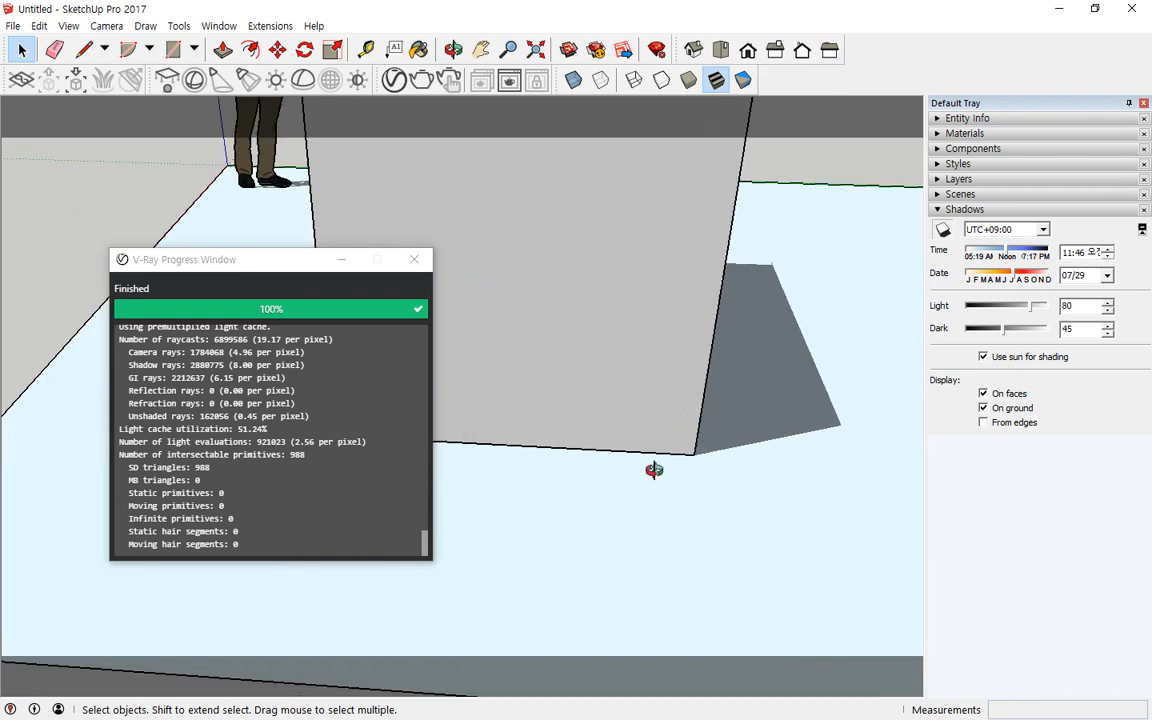
middle_click_drag(653, 470, 553, 460)
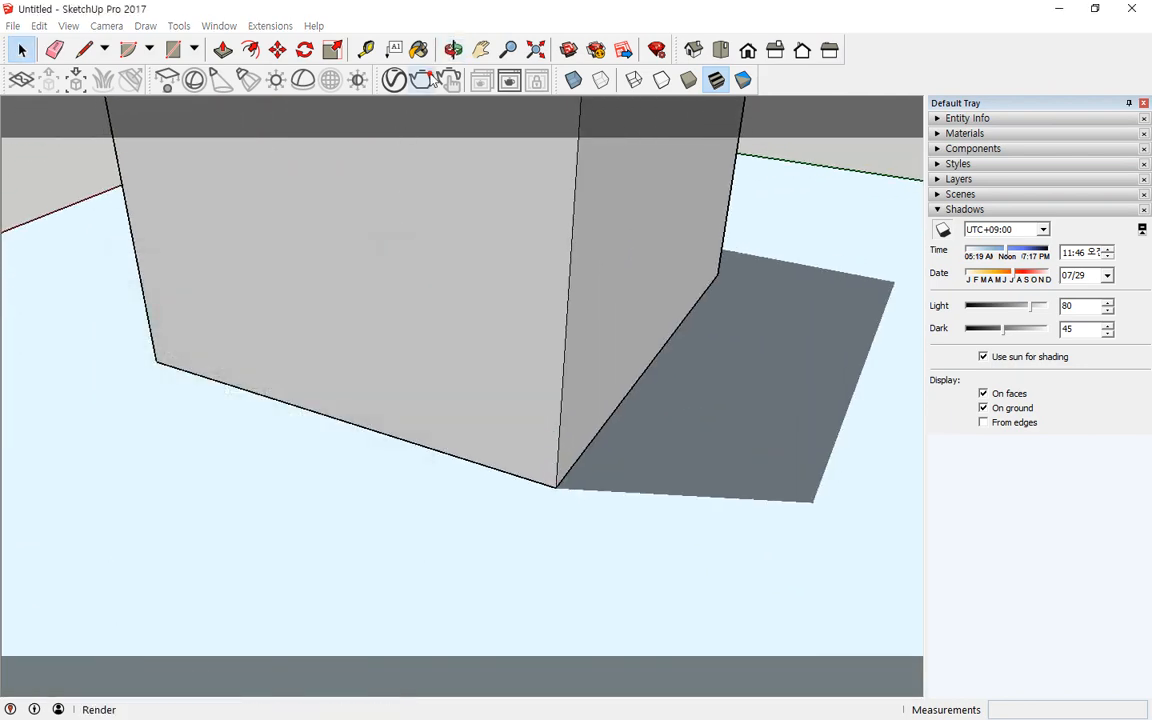
left_click(393, 80)
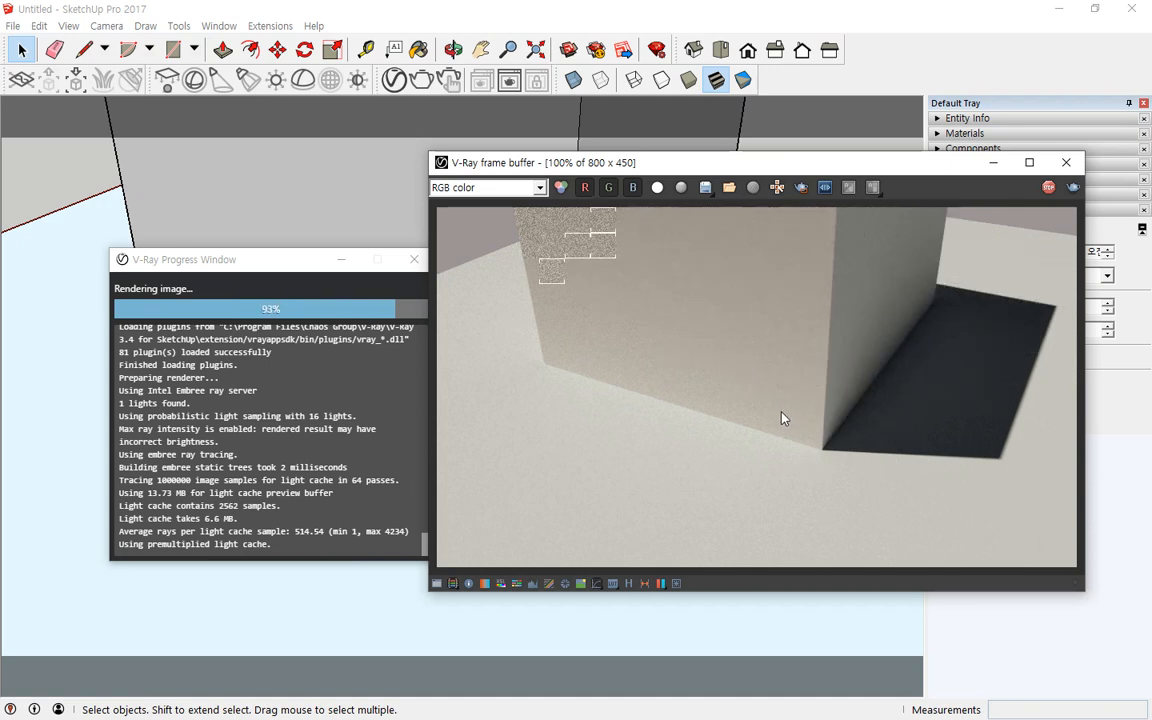
Step: Turn off the GI (Skylight) environment override and render the close-up again
left_click(394, 82)
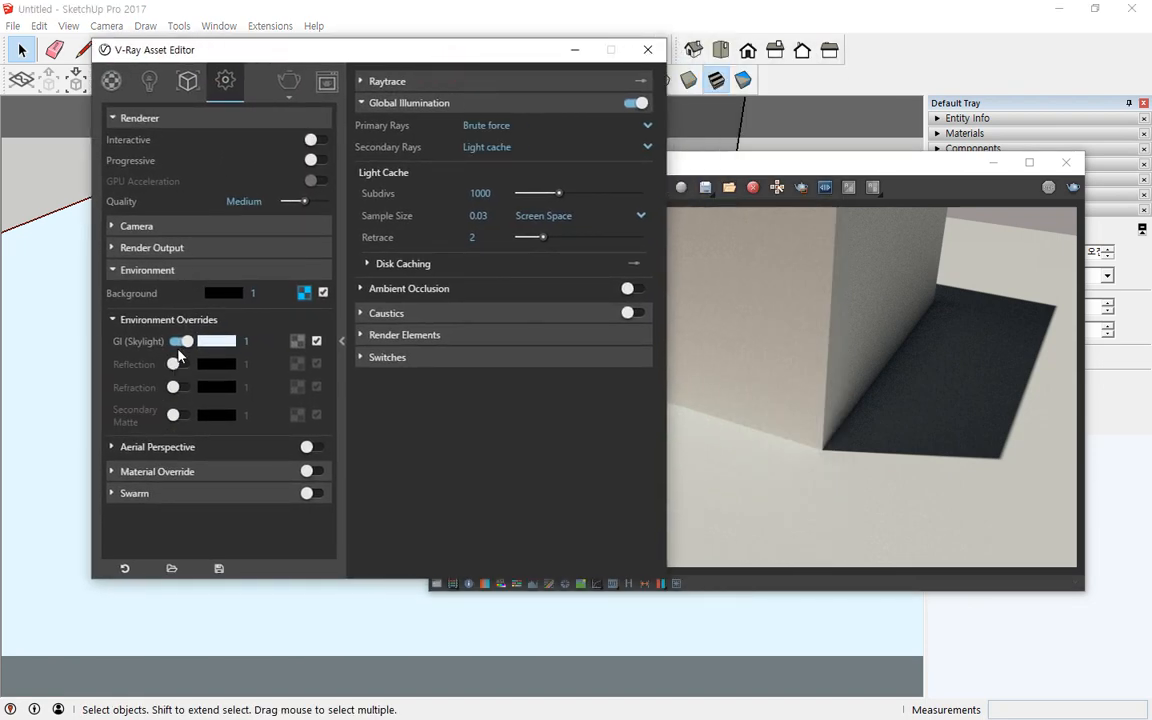
left_click(181, 342)
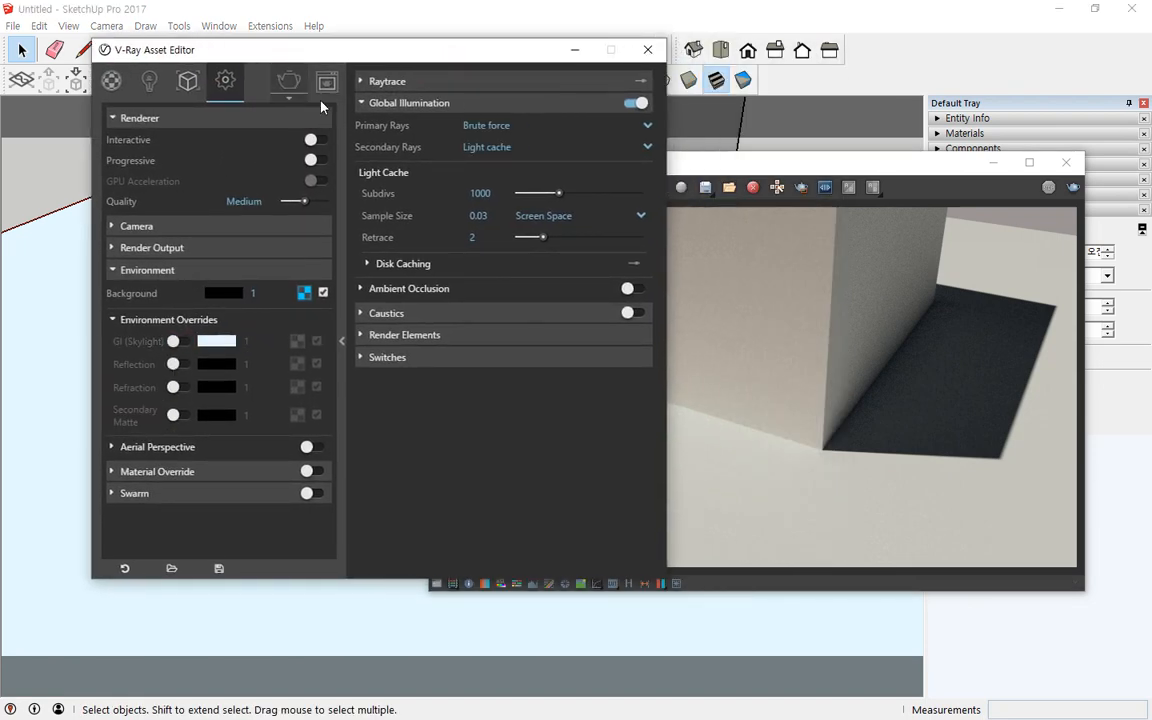
left_click(912, 265)
left_click(1073, 187)
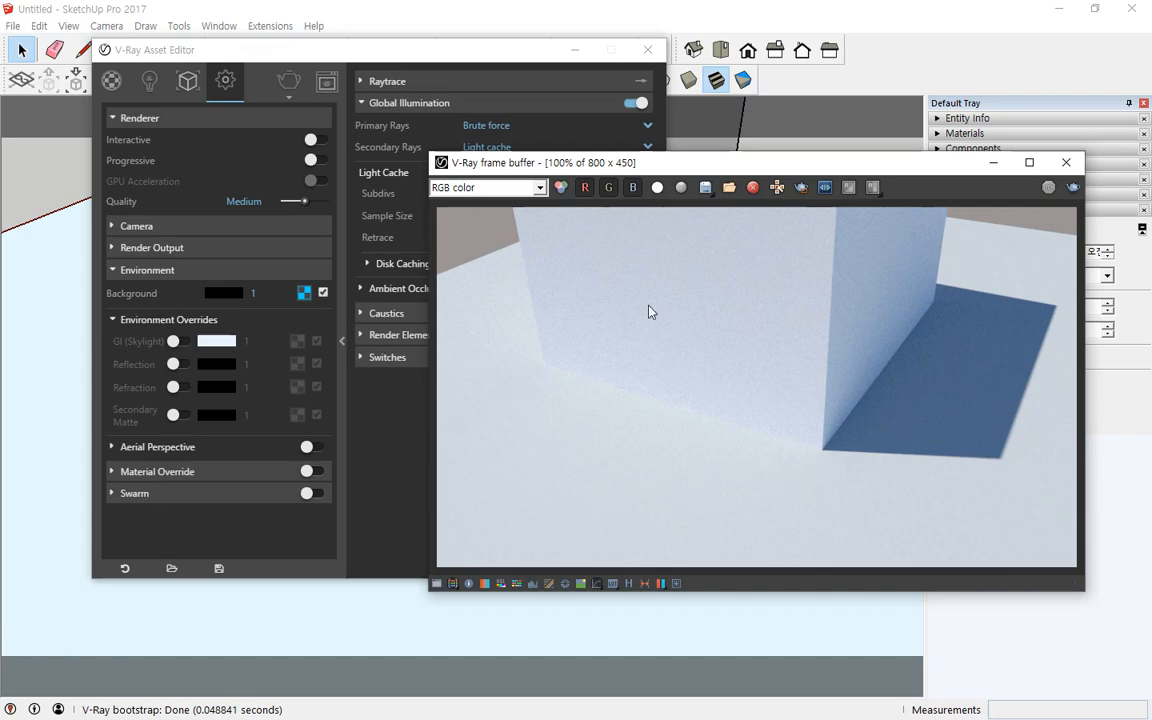
Step: Switch the GI (Skylight) override back on and render the scene once more
left_click(176, 343)
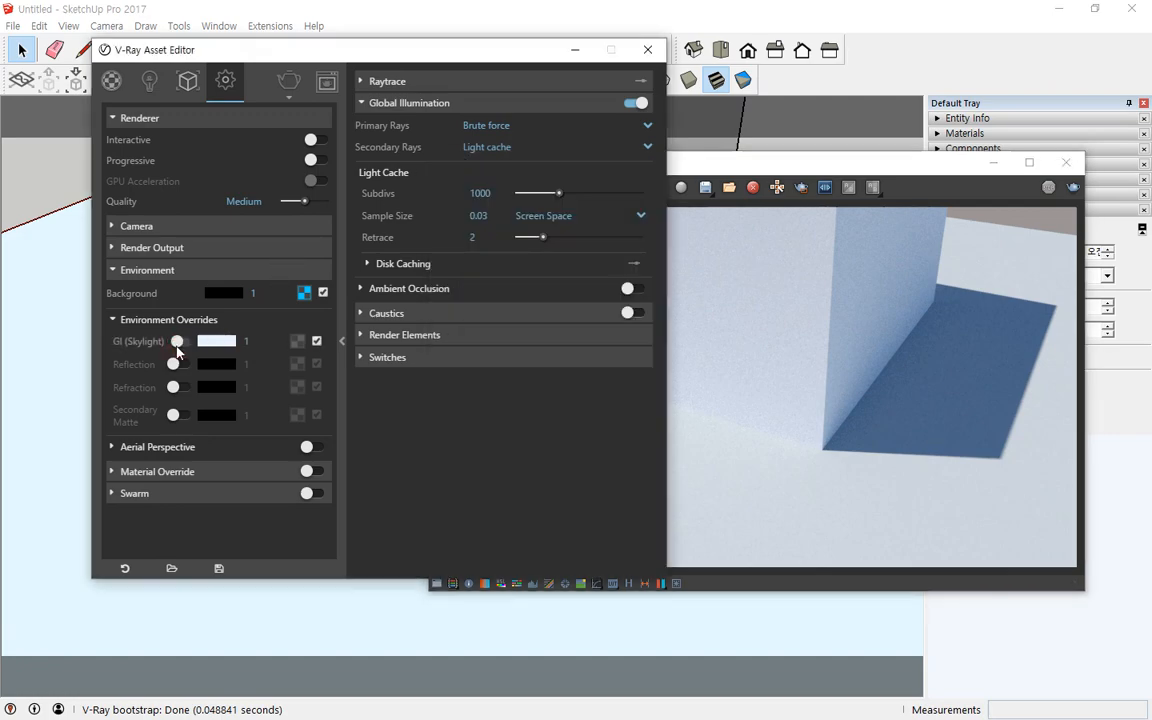
left_click(1060, 192)
left_click(1072, 188)
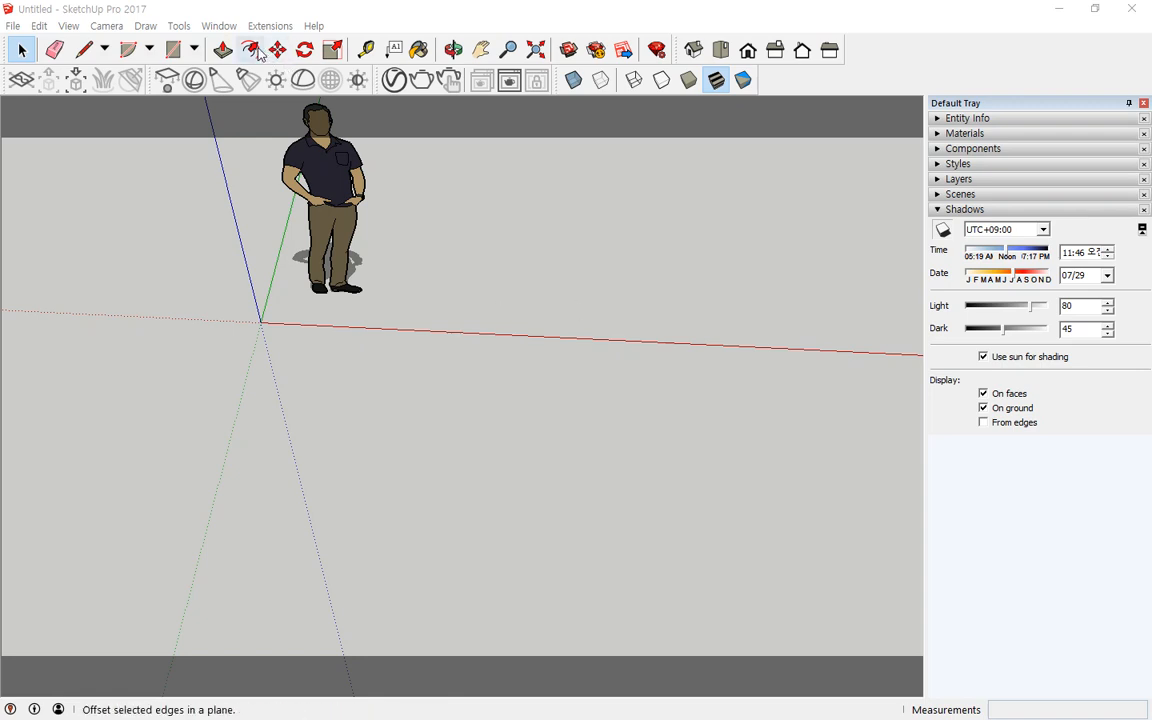
Step: Draw a 500 by 800 mm rectangle on the ground beside the figure
left_click(196, 49)
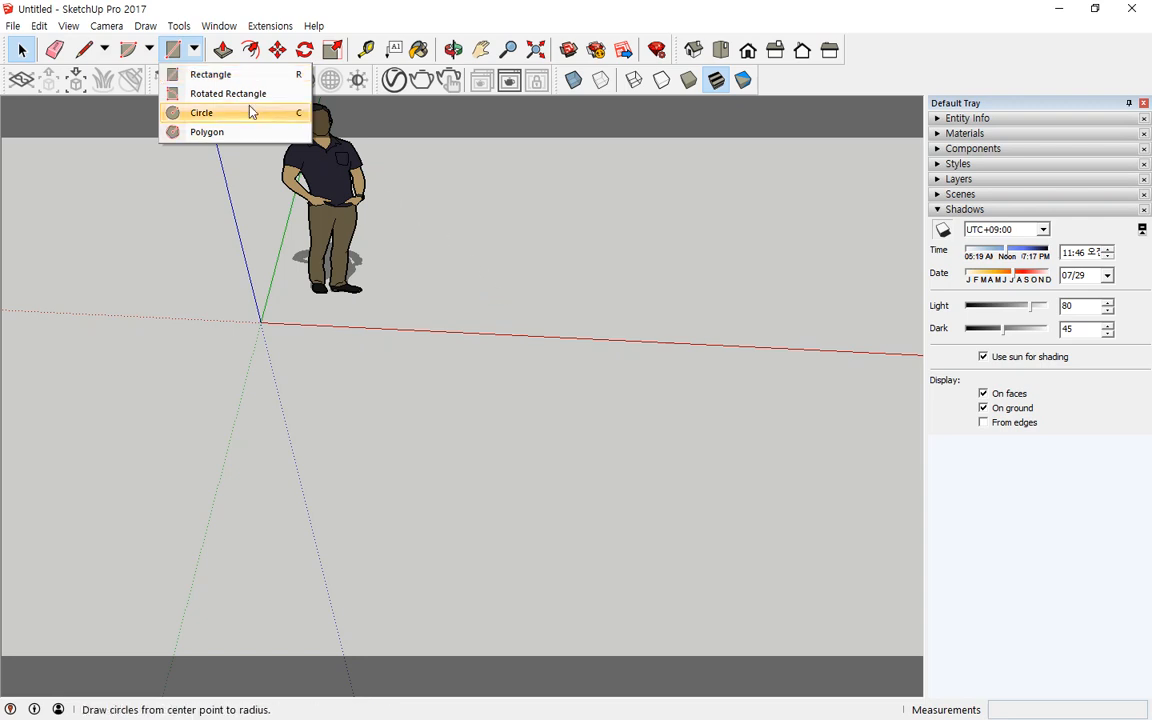
left_click(228, 74)
left_click(476, 271)
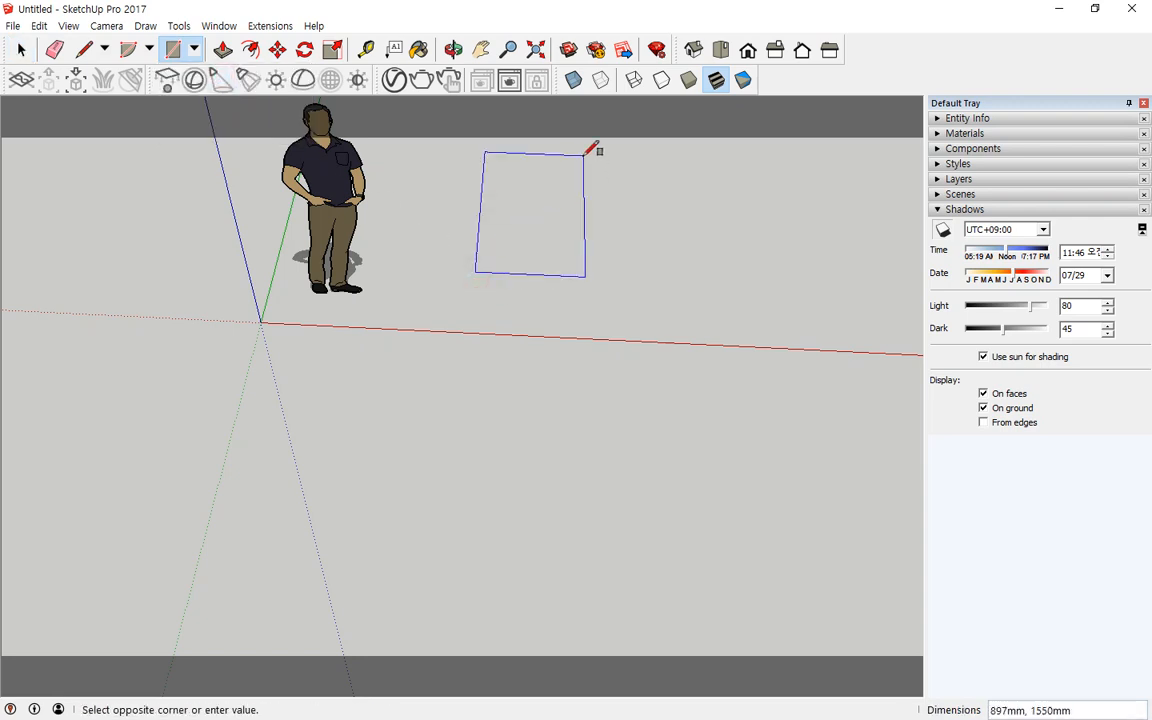
type("500,800")
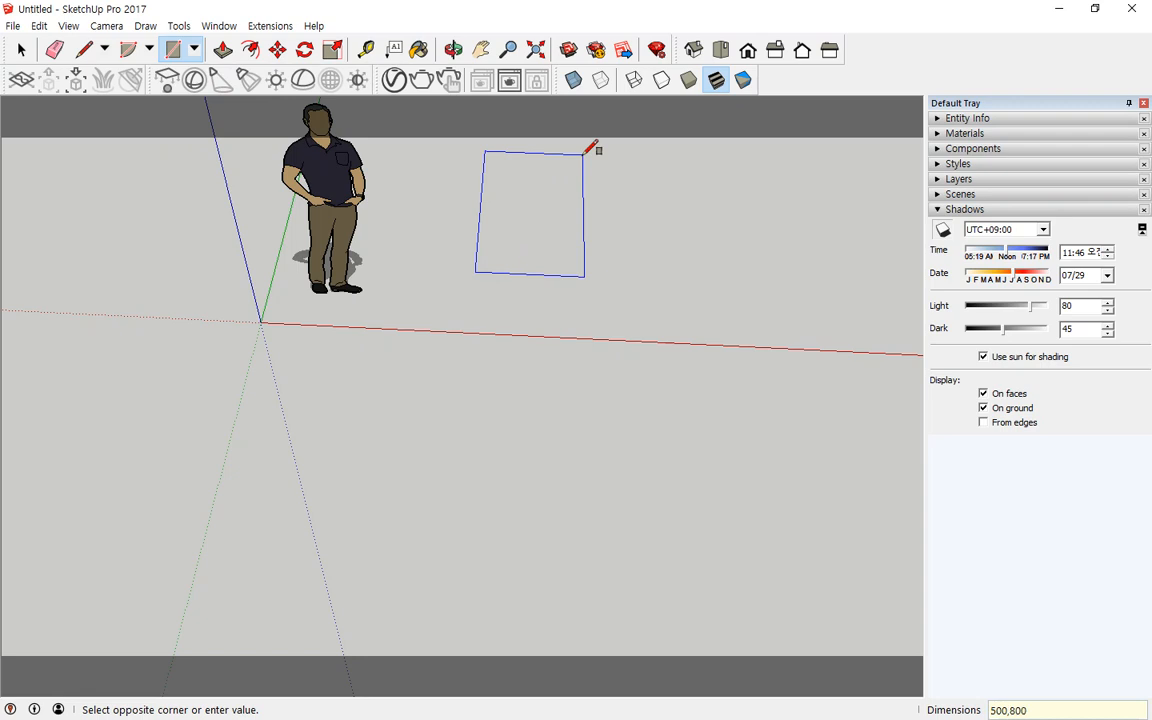
key("Return")
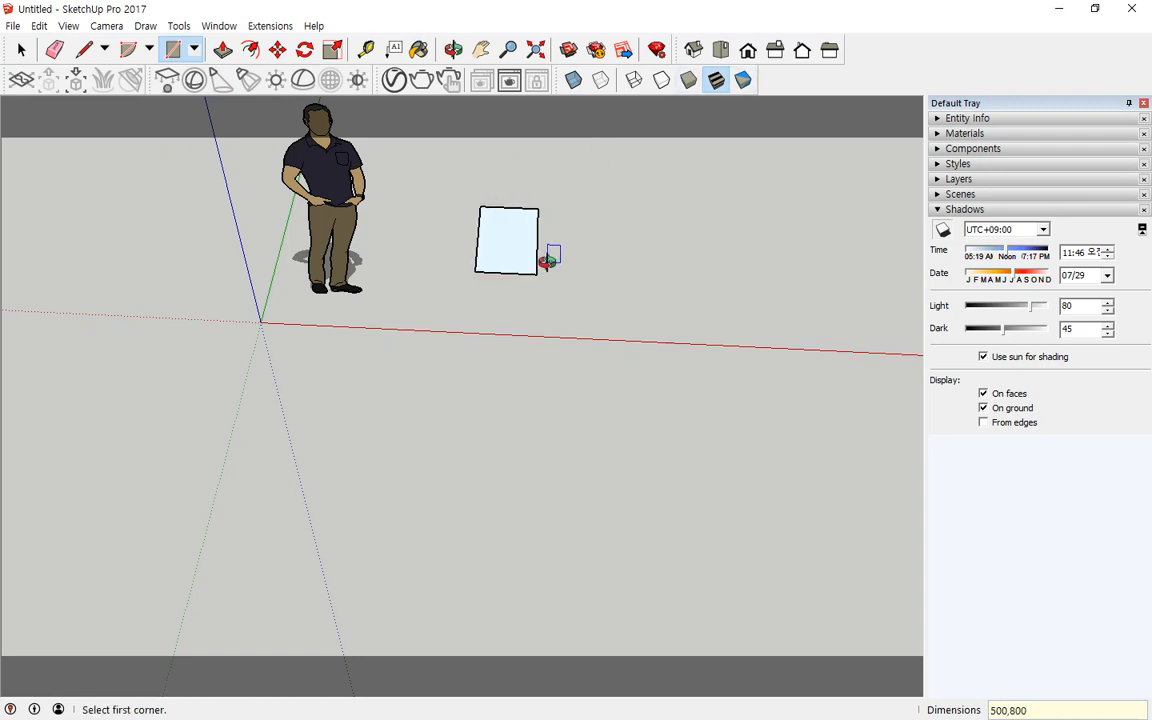
middle_click_drag(548, 254, 363, 263)
scroll(548, 262, "up", 5)
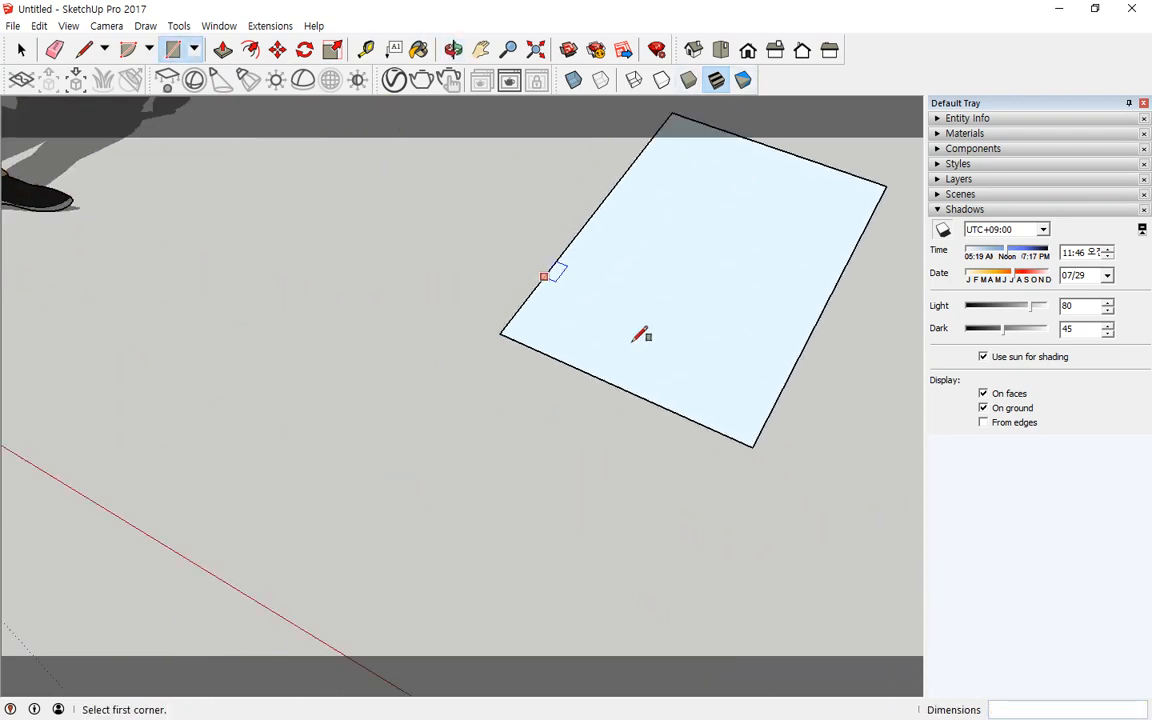
middle_click_drag(643, 334, 490, 377)
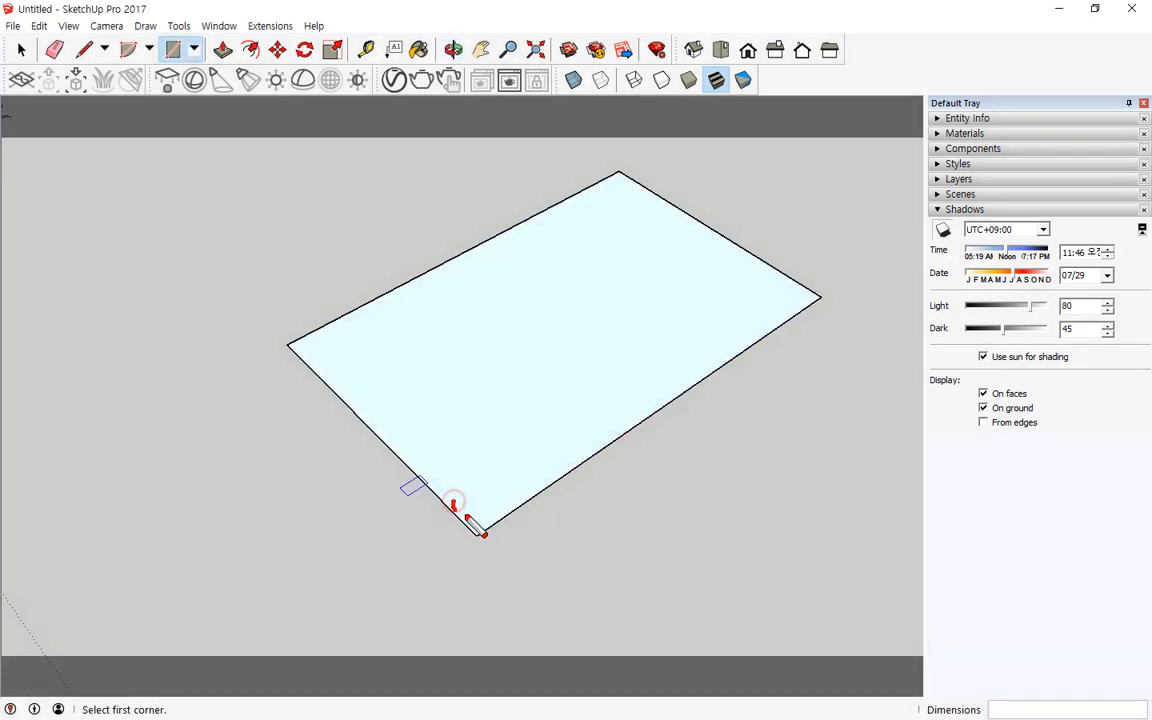
left_click_drag(452, 500, 507, 509)
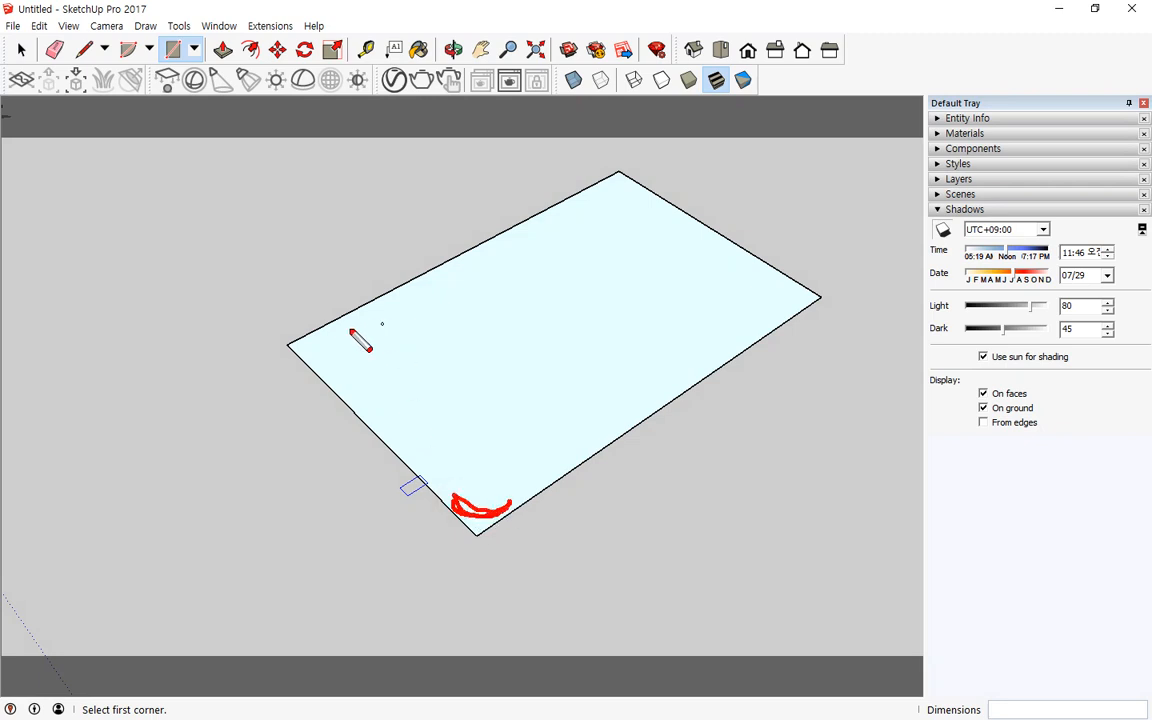
mouse_move(343, 321)
left_mouse_down()
mouse_move(331, 367)
mouse_move(328, 321)
mouse_move(320, 380)
left_mouse_up()
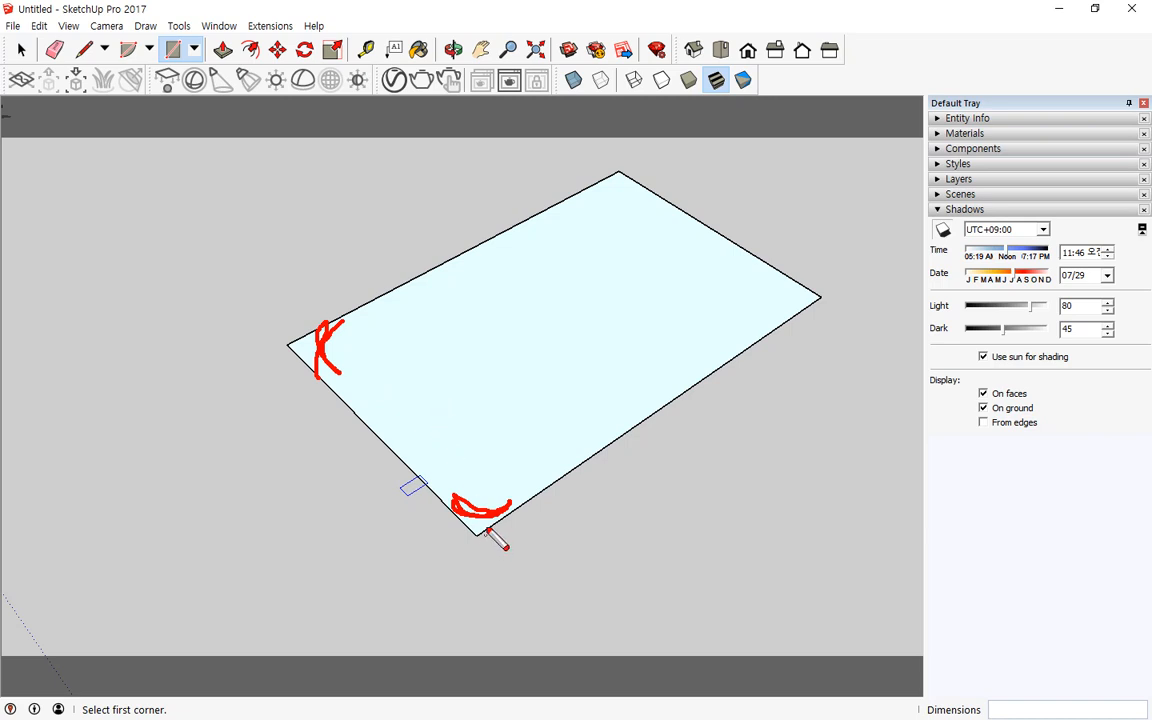
left_click_drag(486, 514, 494, 466)
mouse_move(514, 392)
left_mouse_down()
mouse_move(514, 436)
mouse_move(596, 411)
mouse_move(577, 395)
left_mouse_up()
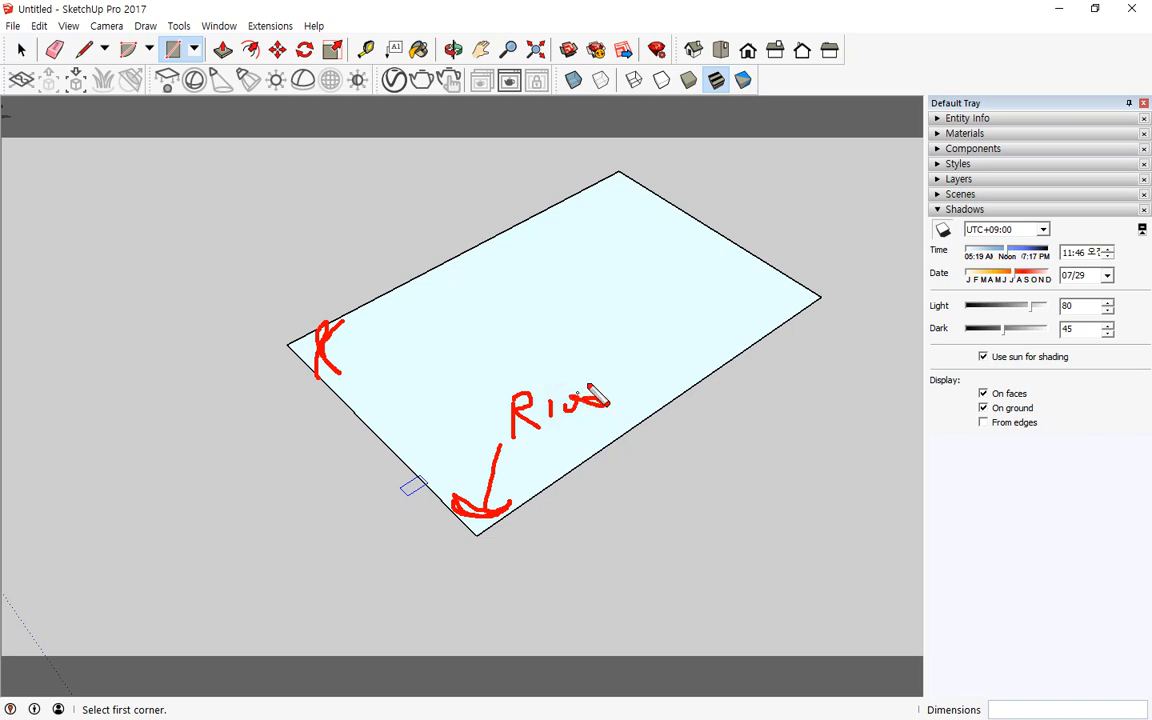
key("e")
mouse_move(570, 474)
left_mouse_down()
mouse_move(502, 508)
mouse_move(522, 478)
mouse_move(493, 418)
mouse_move(517, 413)
left_mouse_up()
mouse_move(401, 455)
left_mouse_down()
mouse_move(456, 516)
mouse_move(447, 487)
mouse_move(537, 432)
mouse_move(534, 449)
left_mouse_up()
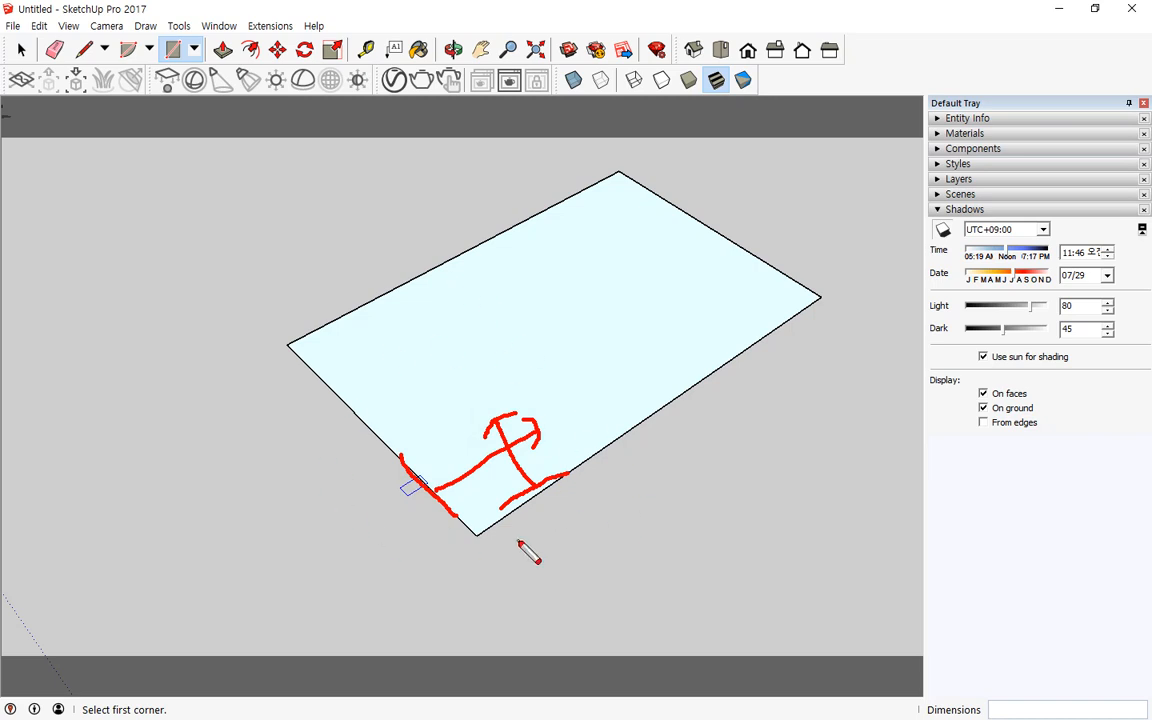
key("Escape")
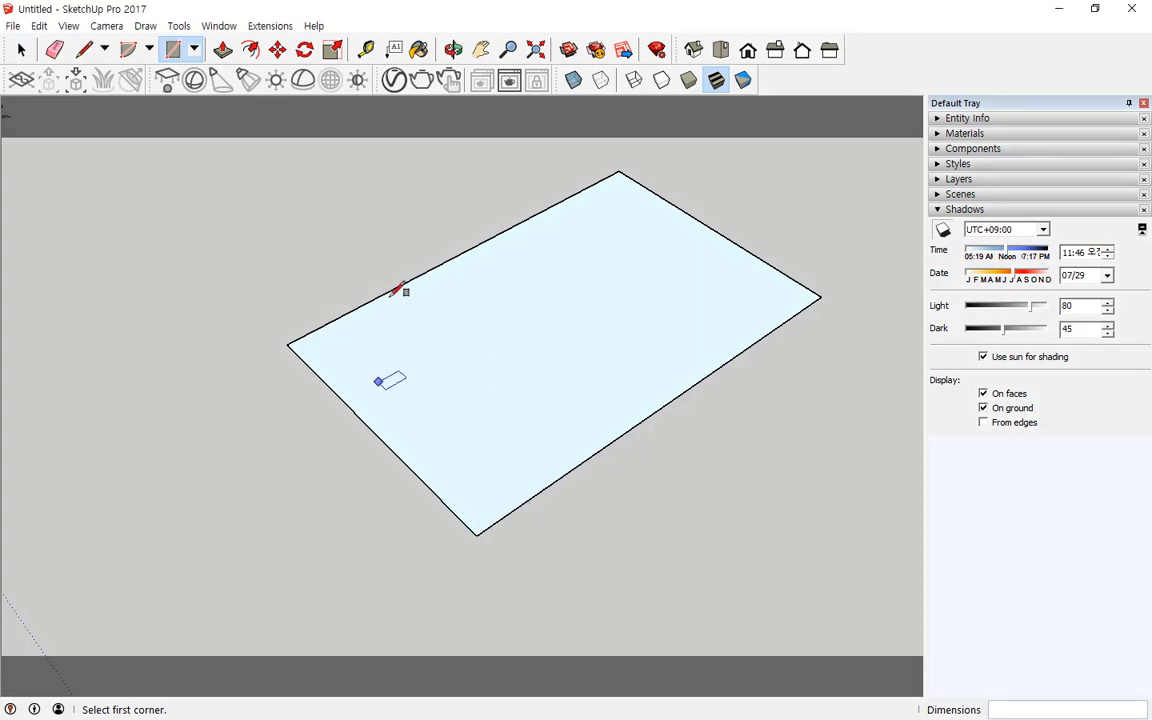
Step: Create a guide line 100 mm in from the rectangle's long front edge with the Tape Measure
left_click(366, 50)
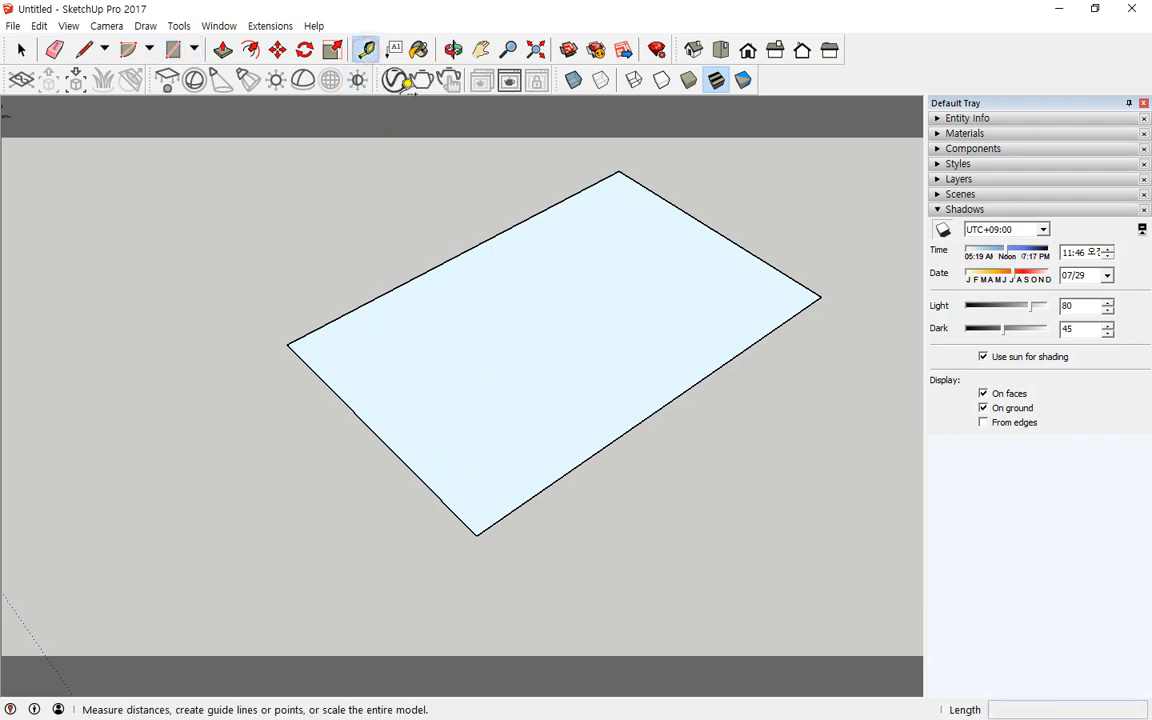
left_click(600, 449)
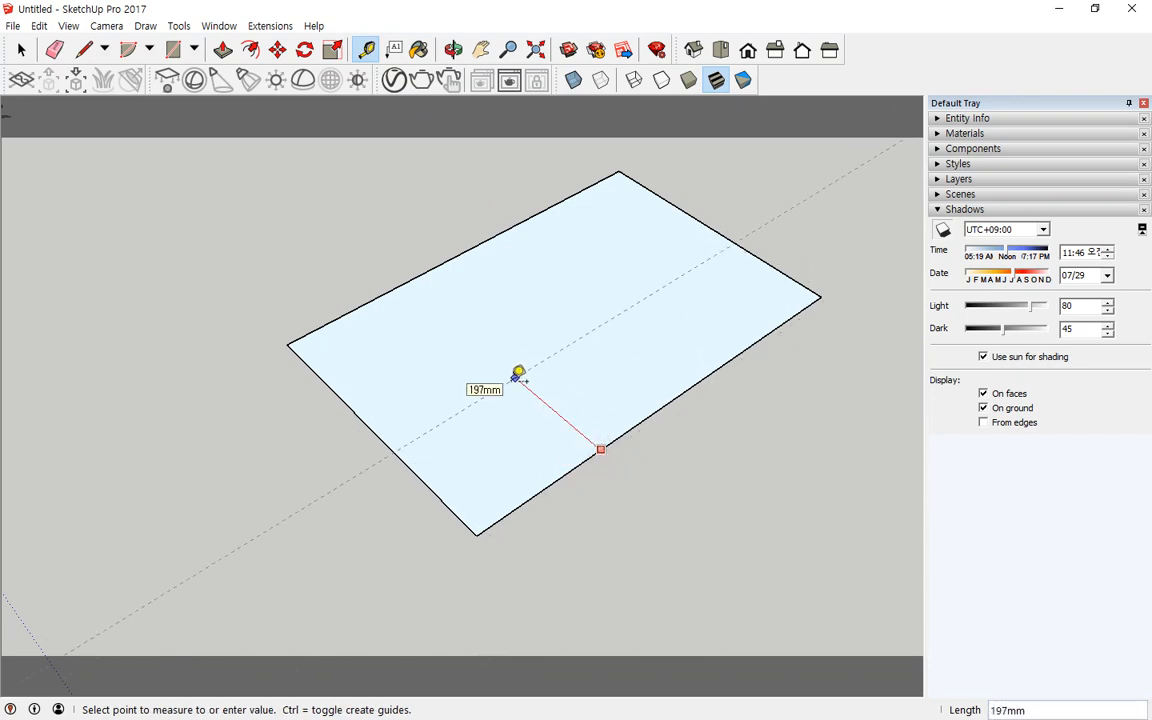
type("100")
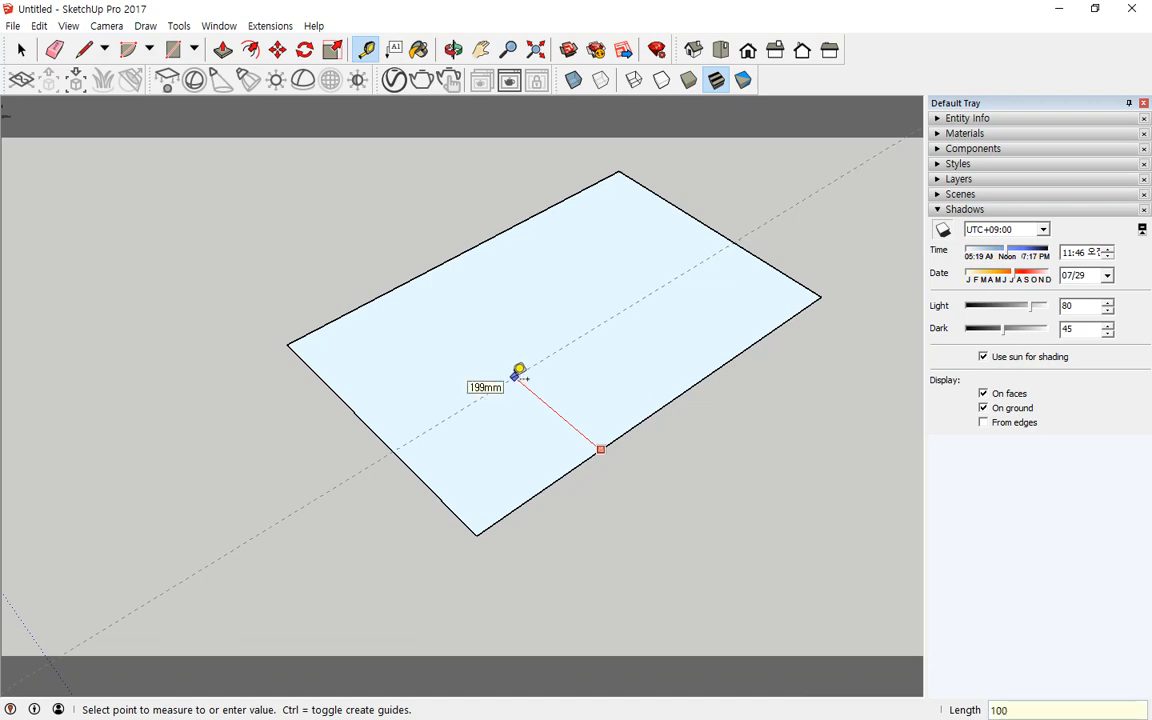
key("Return")
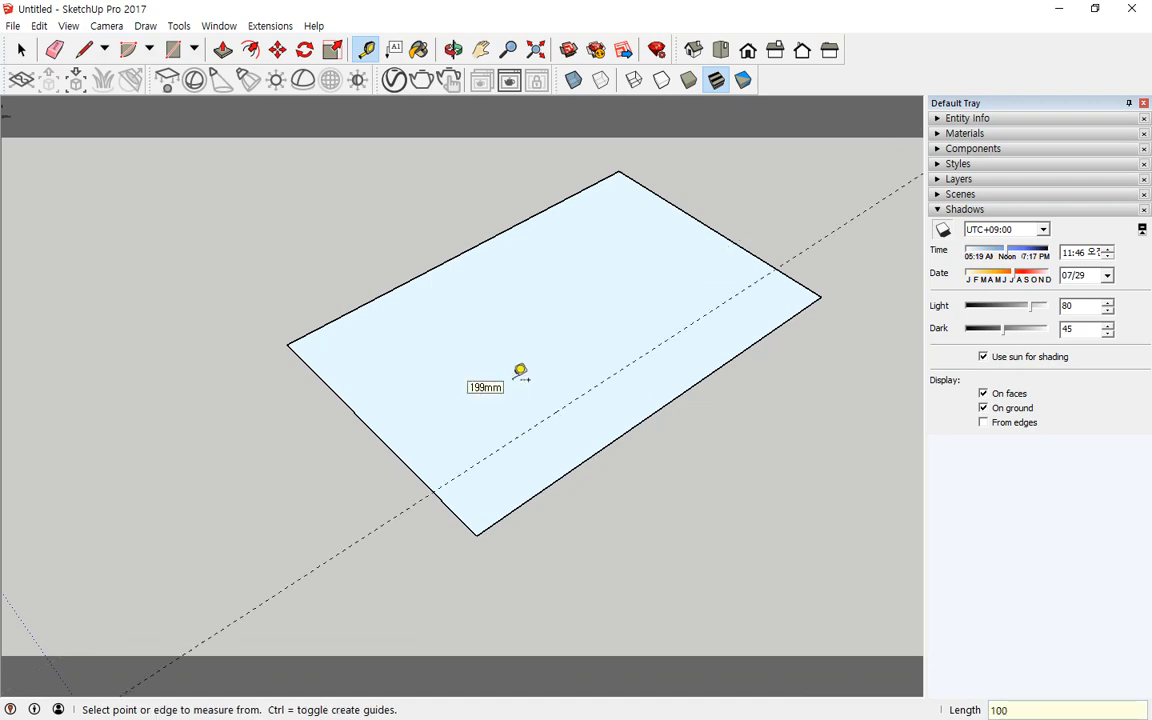
Step: Create a second guide line 100 mm in from the rectangle's short side edge
left_click(387, 446)
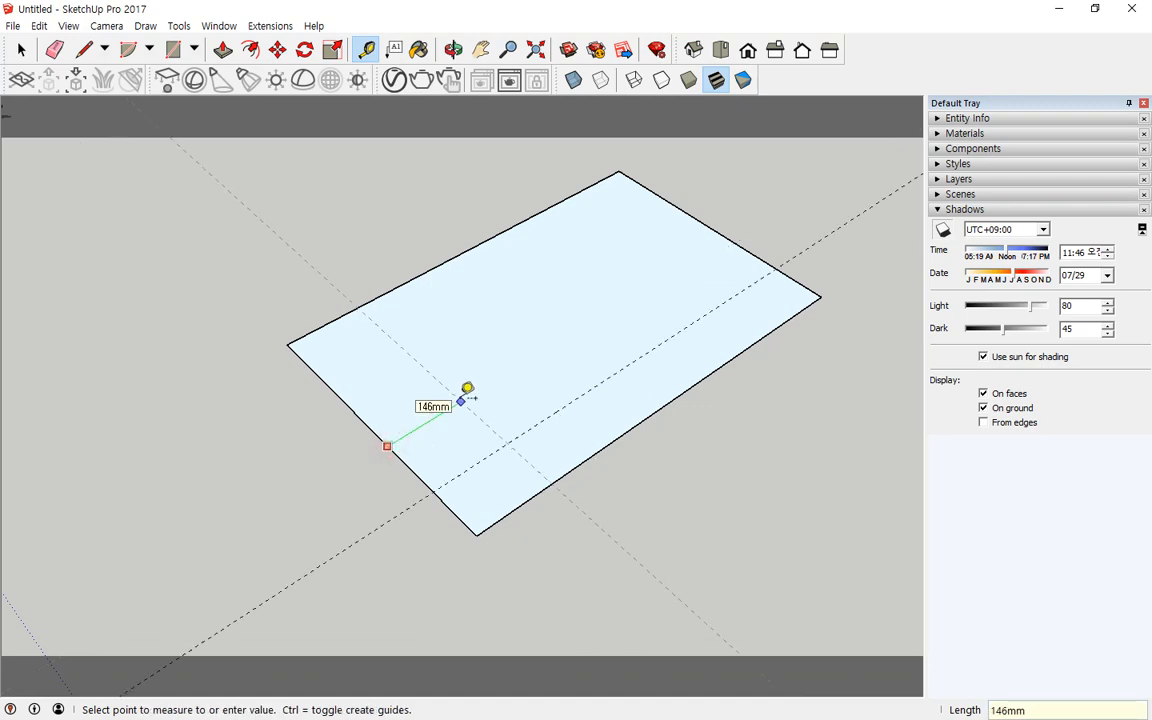
type("100")
key("Return")
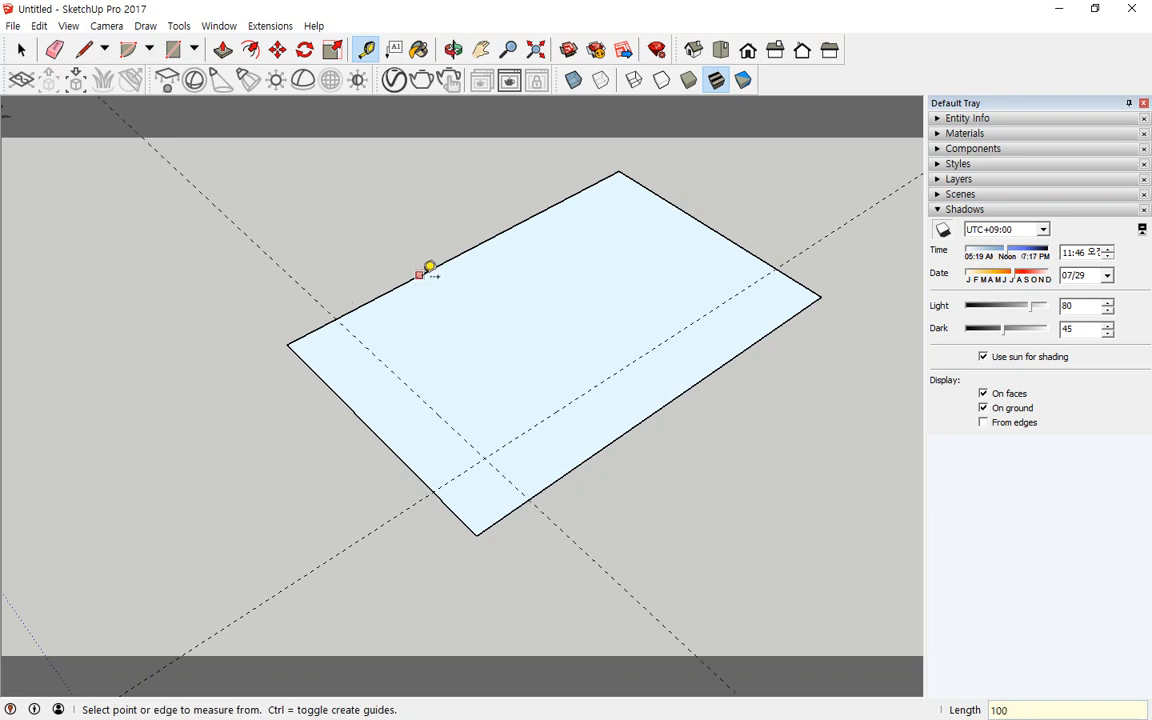
Step: Create a guide line 100 mm in from the rectangle's long back edge with the Tape Measure
left_click(421, 276)
type("100")
key("Return")
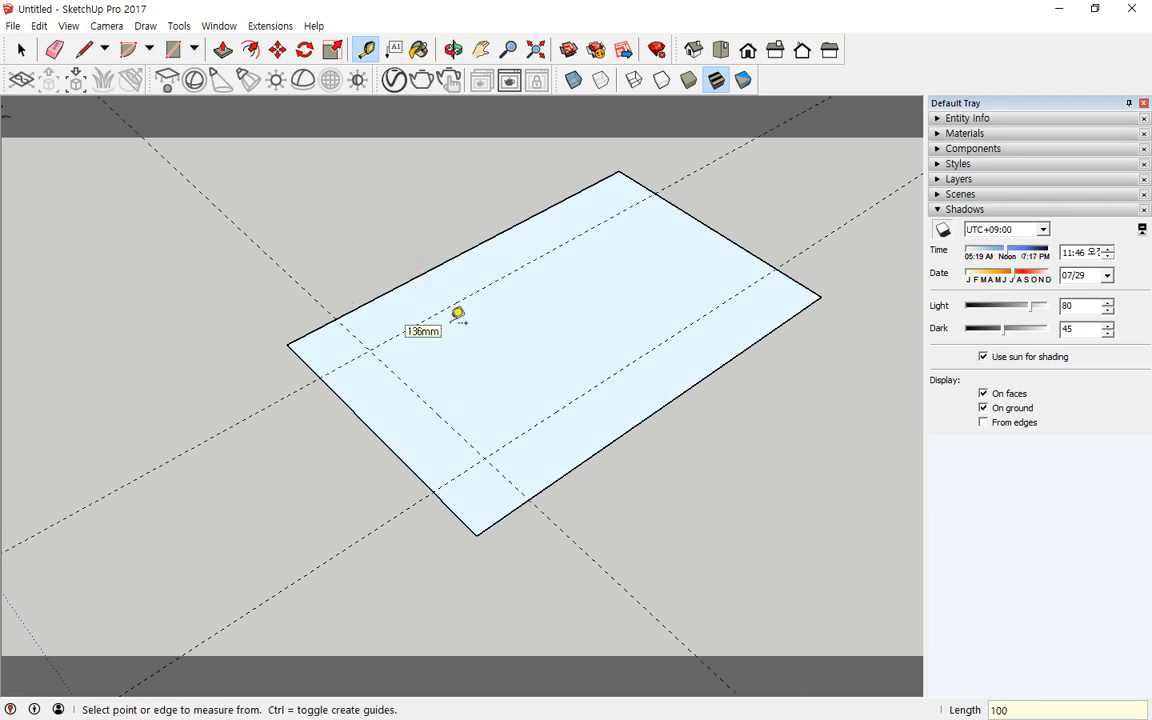
Step: Create a guide line 100 mm in from the rectangle's opposite short edge
left_click(712, 229)
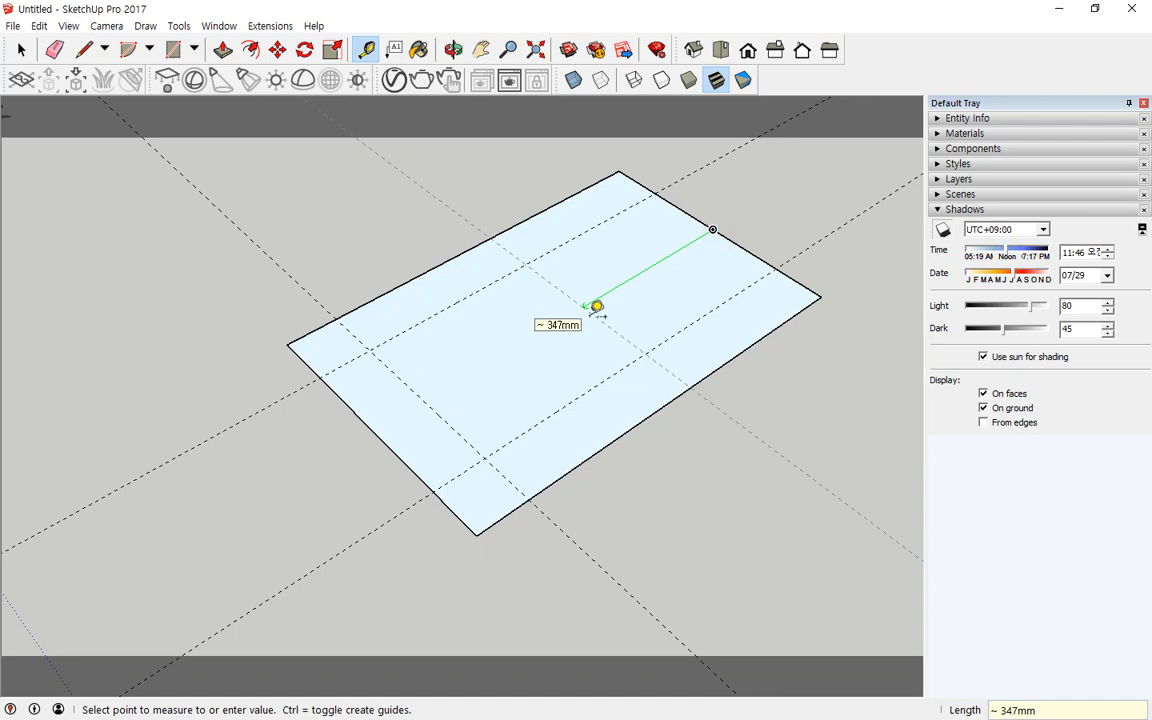
type("100")
key("Return")
middle_click_drag(386, 374, 362, 343)
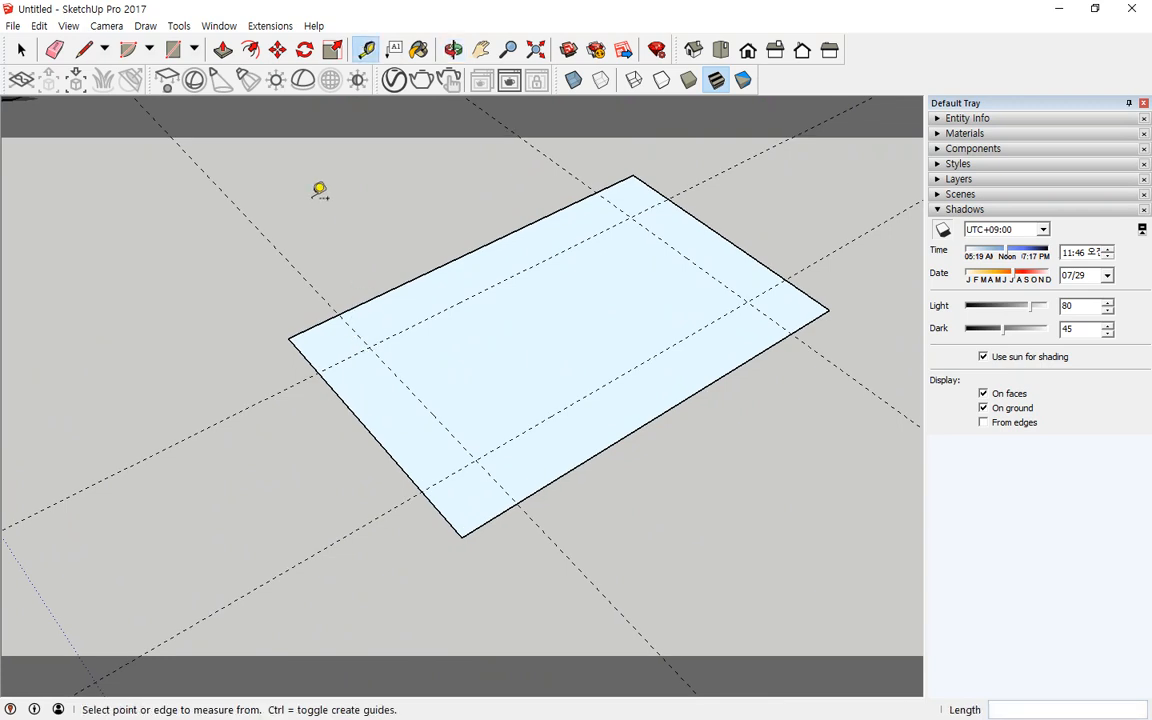
Step: Draw a circle of 100 mm radius centred on the guide intersection at the left corner
left_click(150, 50)
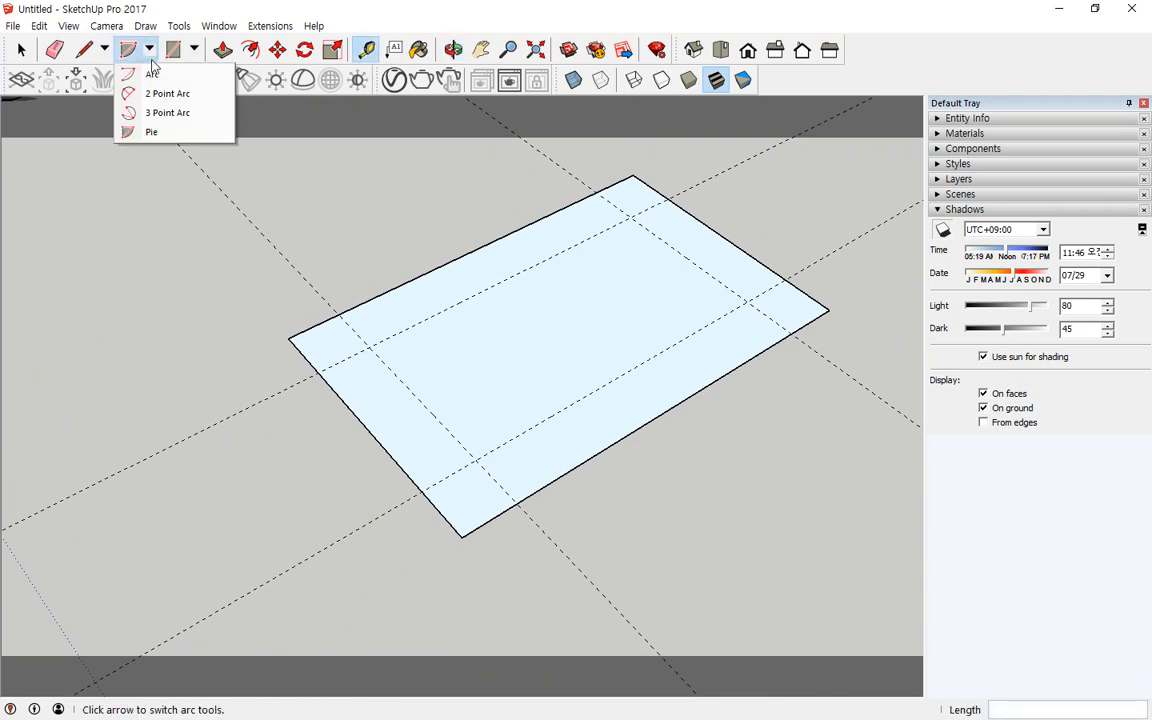
left_click(195, 52)
left_click(195, 52)
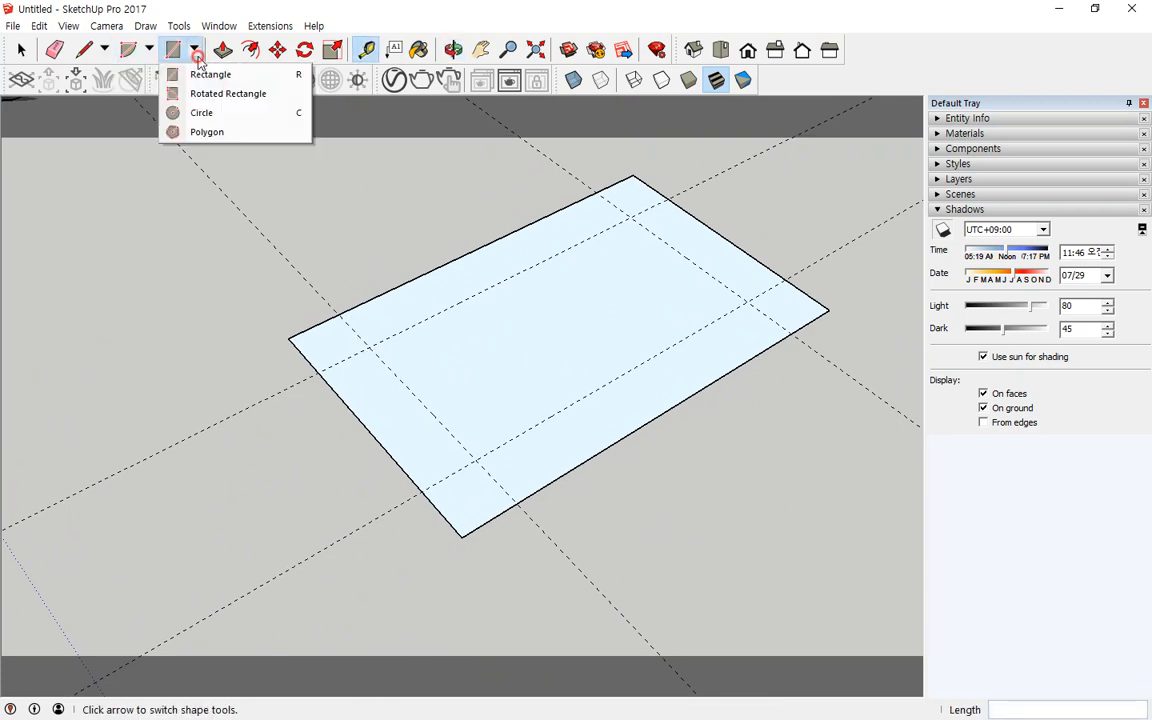
left_click(212, 113)
left_click(369, 346)
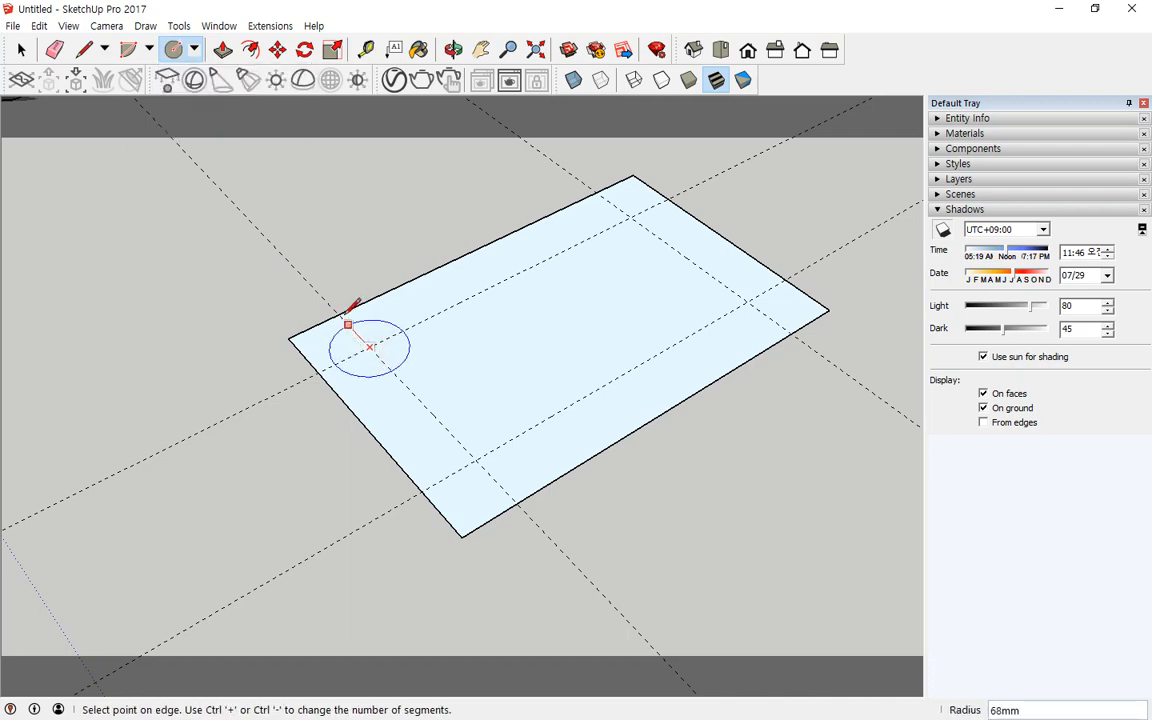
left_click(338, 316)
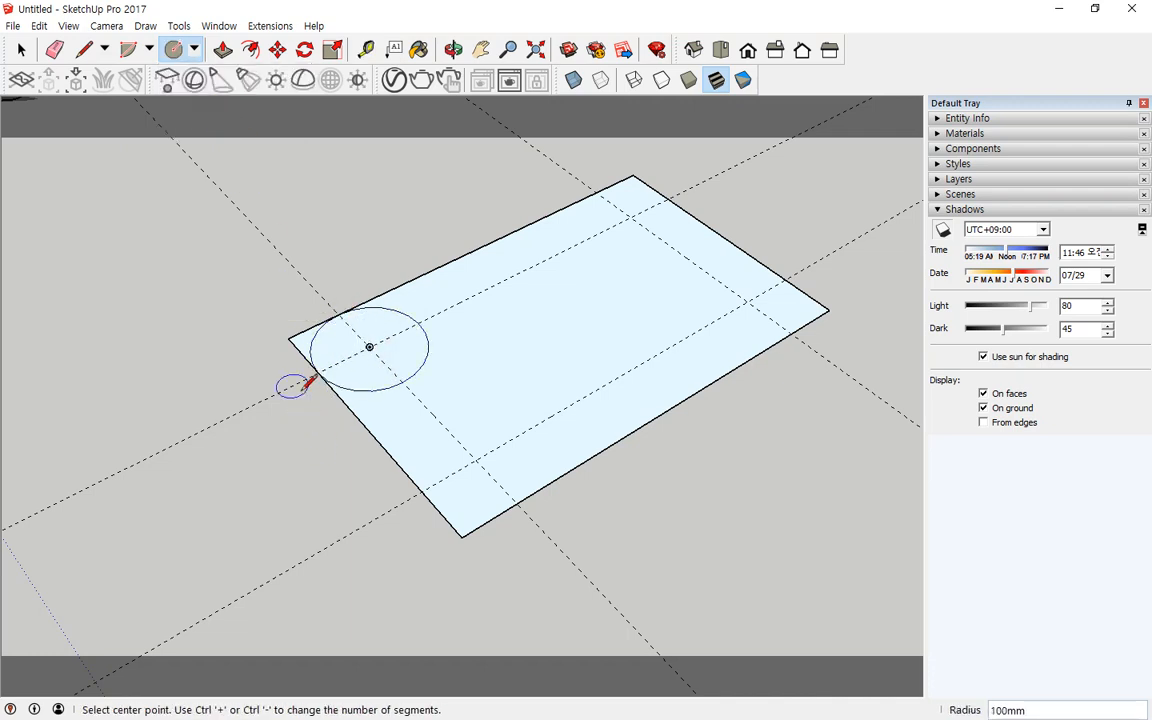
Step: Delete the corner piece and the inner circle arcs, leaving a rounded left corner
key("space")
left_click(300, 342)
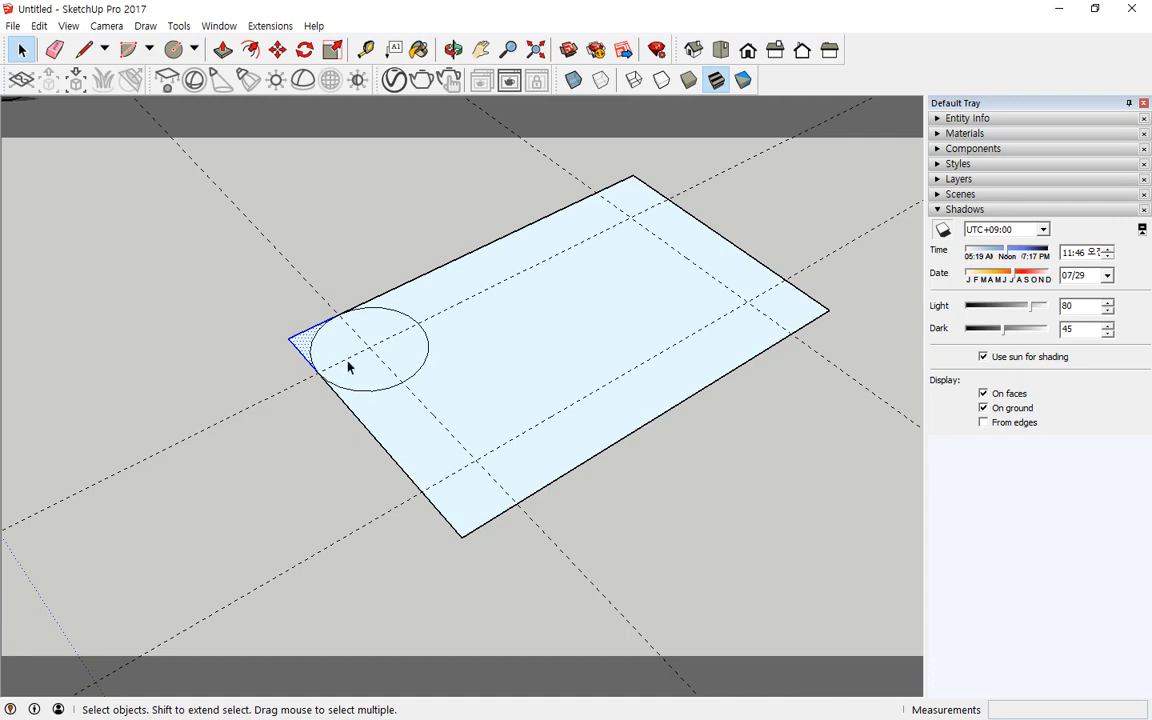
key("Delete")
left_click(356, 390)
key("Delete")
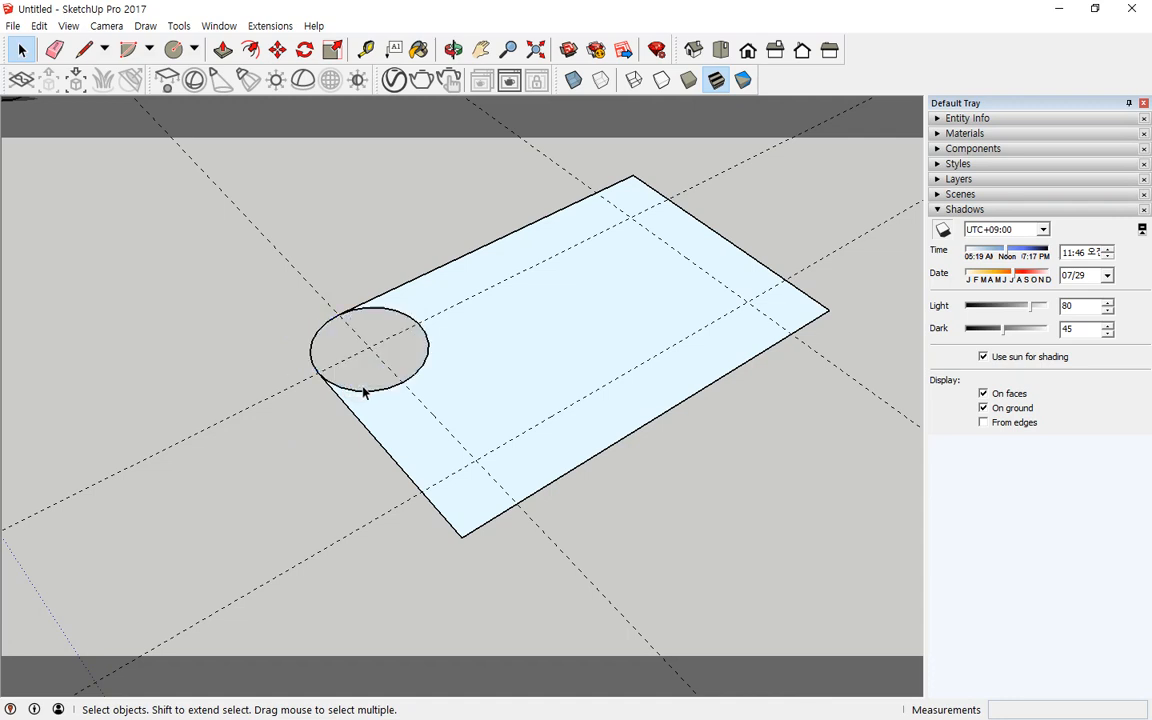
left_click(377, 391)
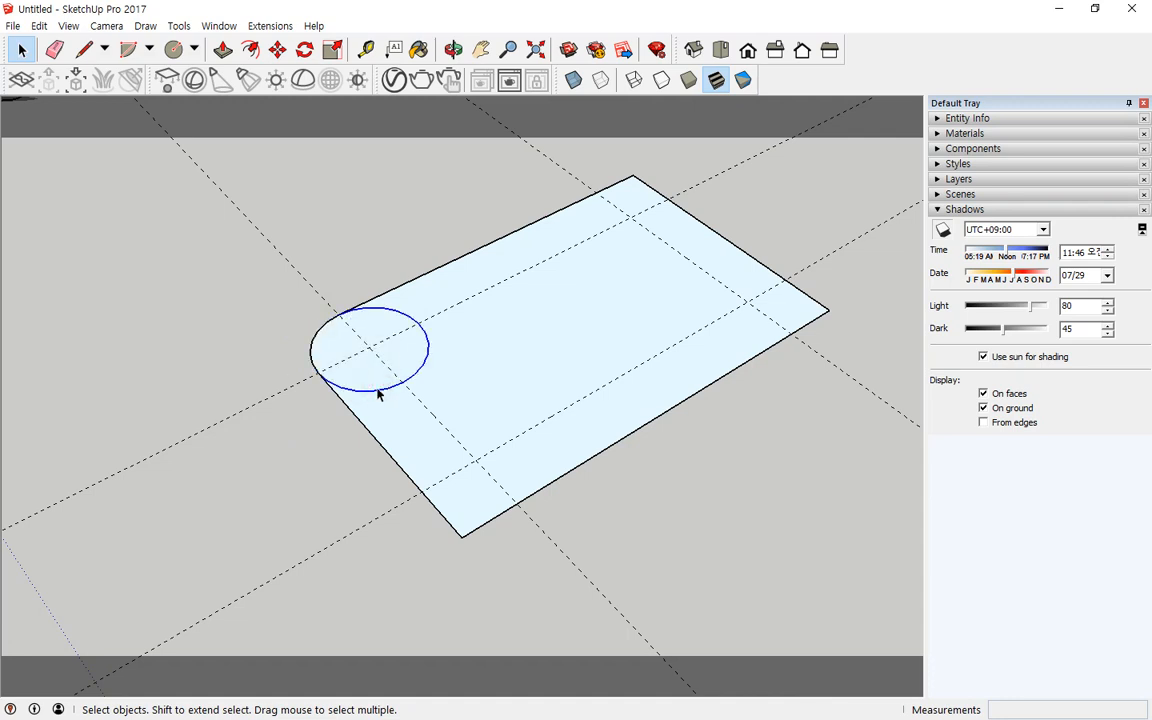
key("Delete")
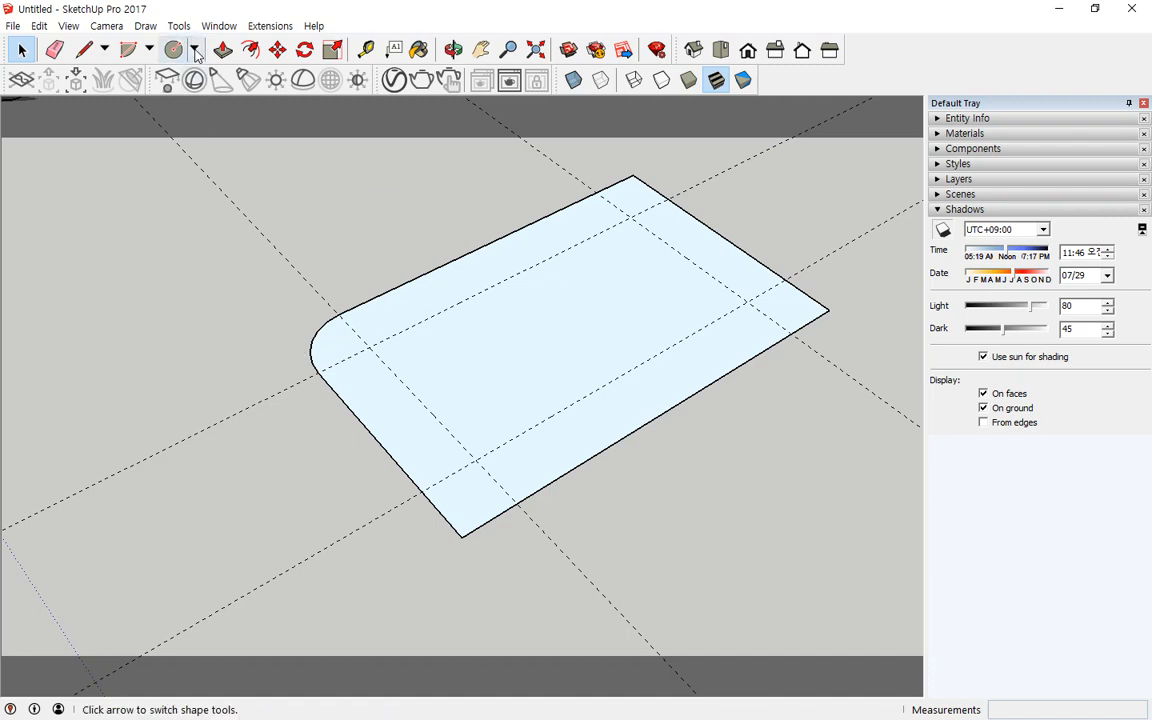
Step: Round the front and right corners of the plate with tangent 2 Point Arcs between the guide lines
left_click(150, 52)
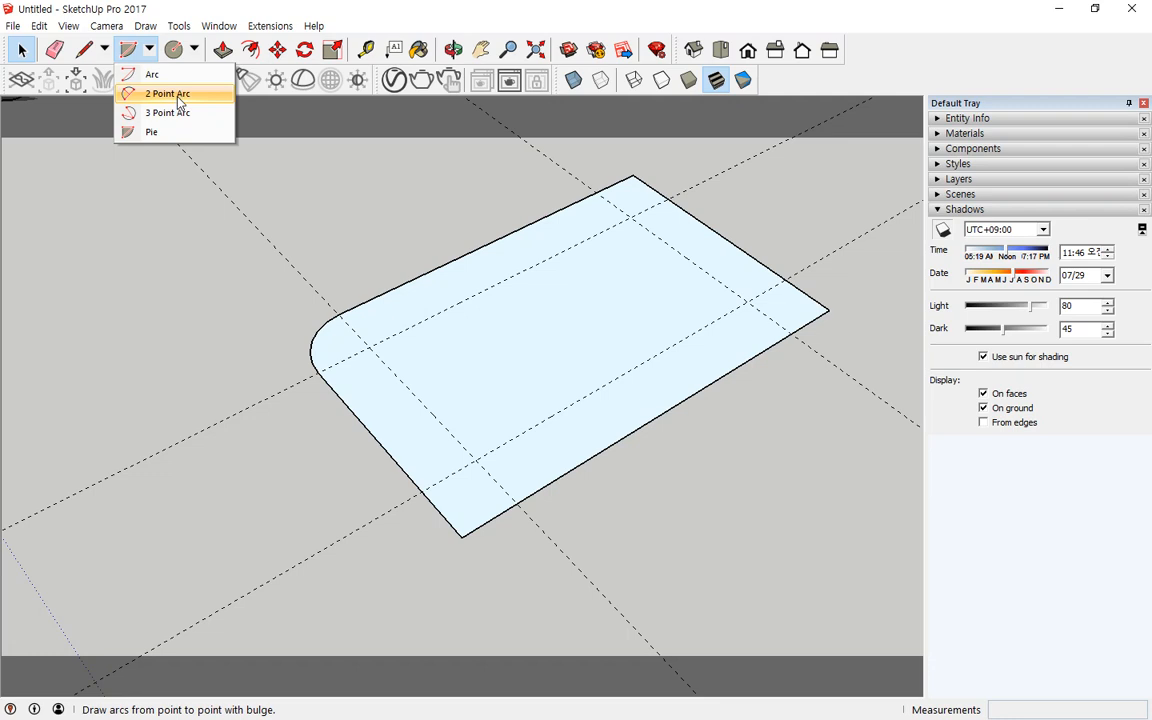
left_click(180, 101)
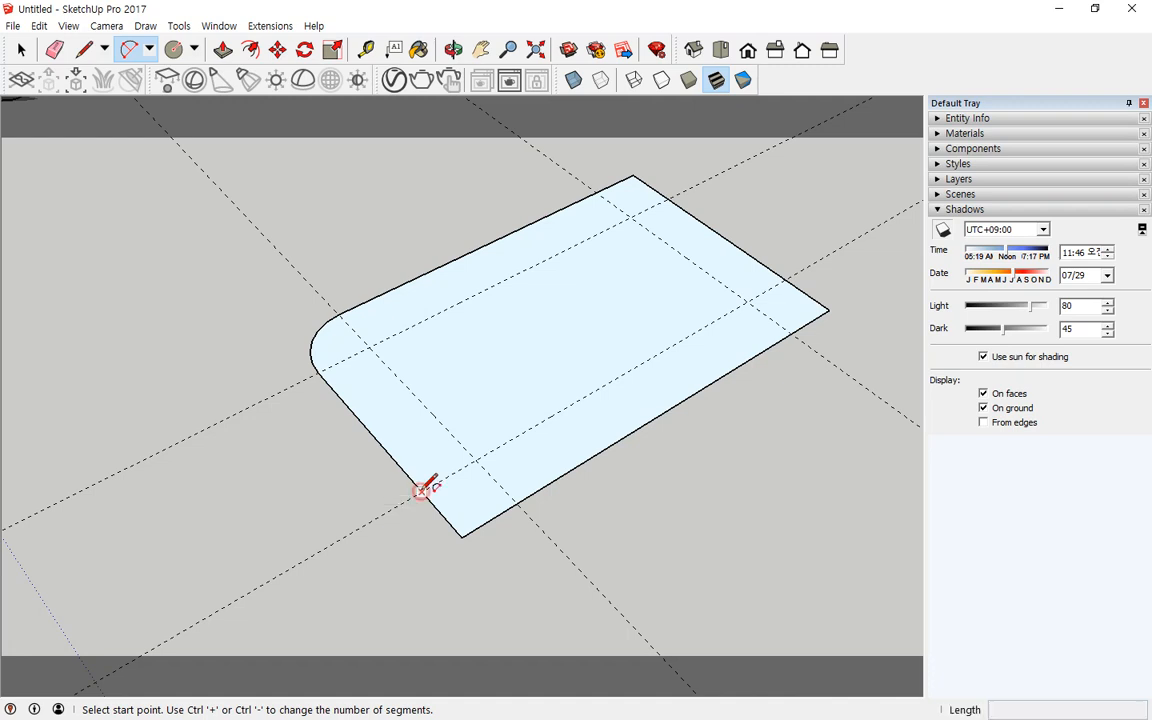
left_click(422, 490)
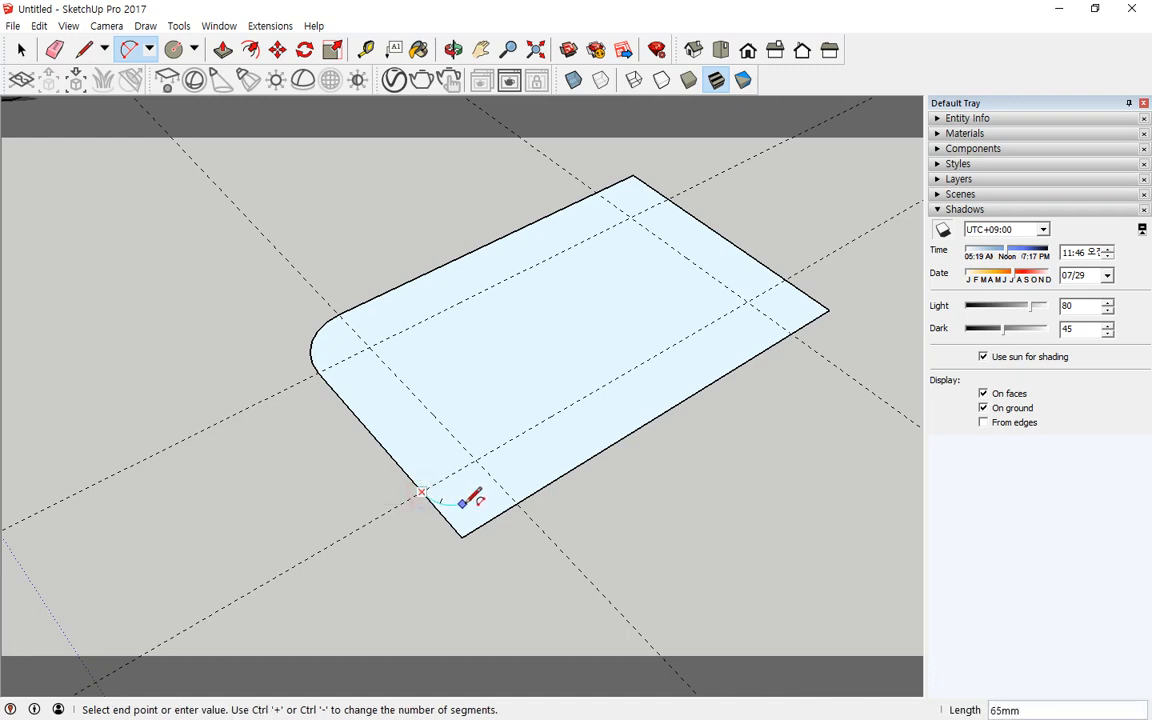
left_click(517, 500)
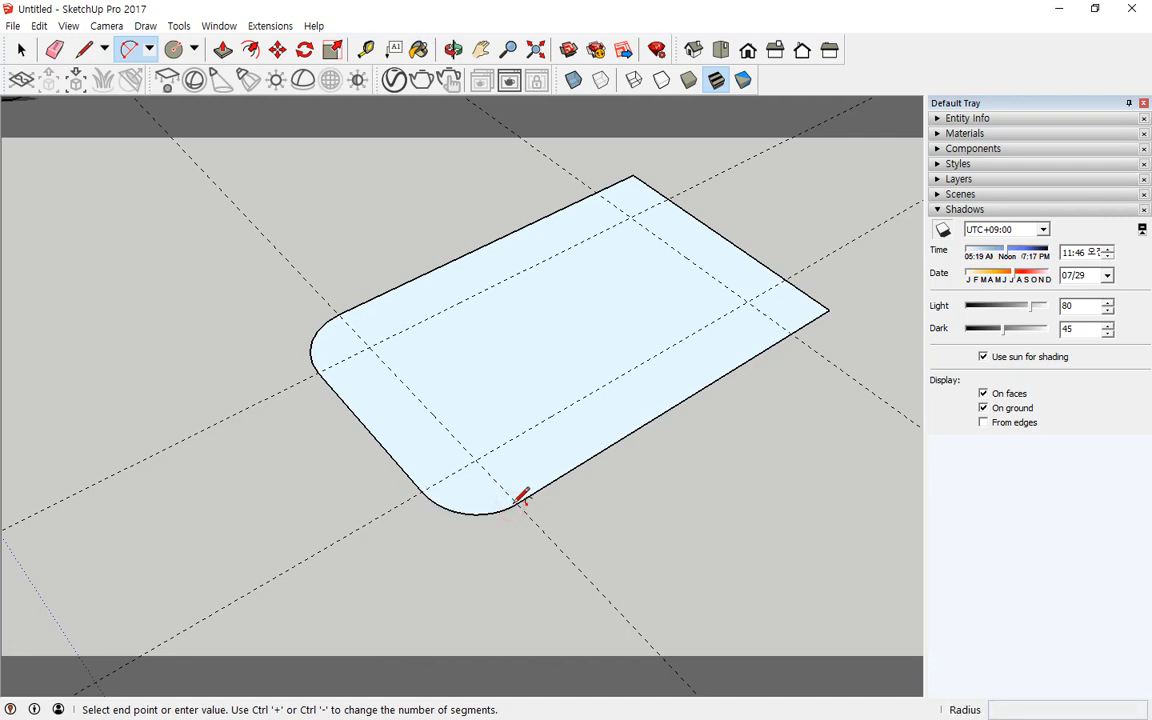
left_click(791, 333)
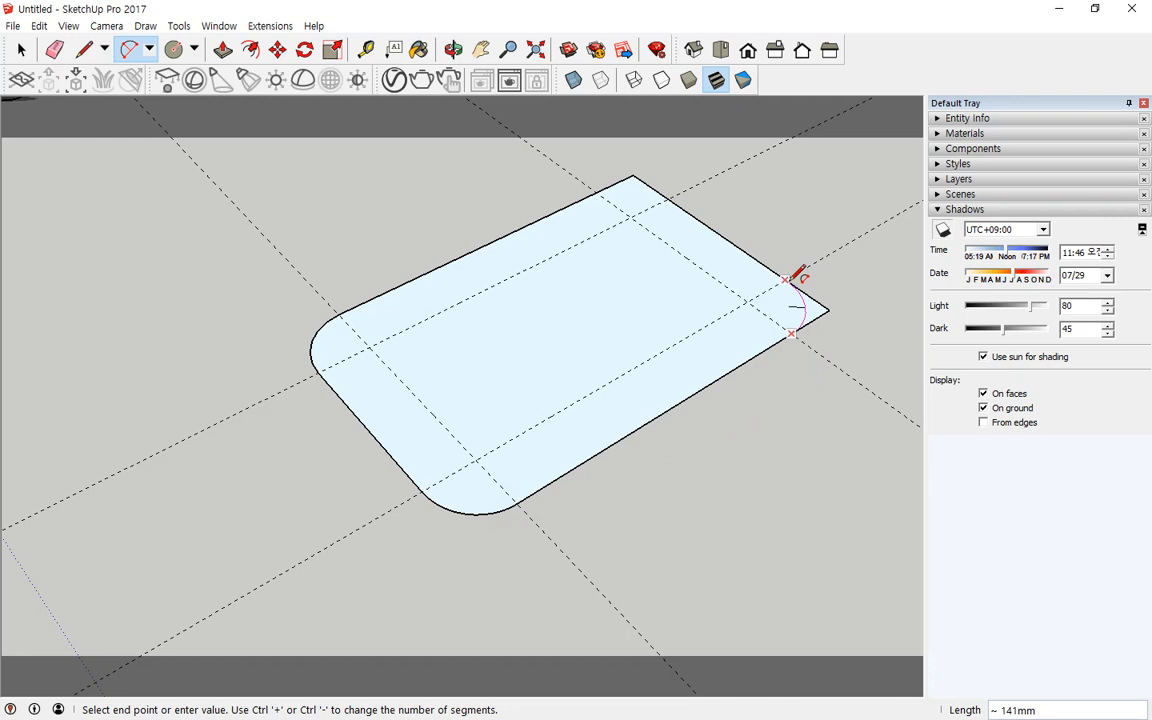
left_click(797, 279)
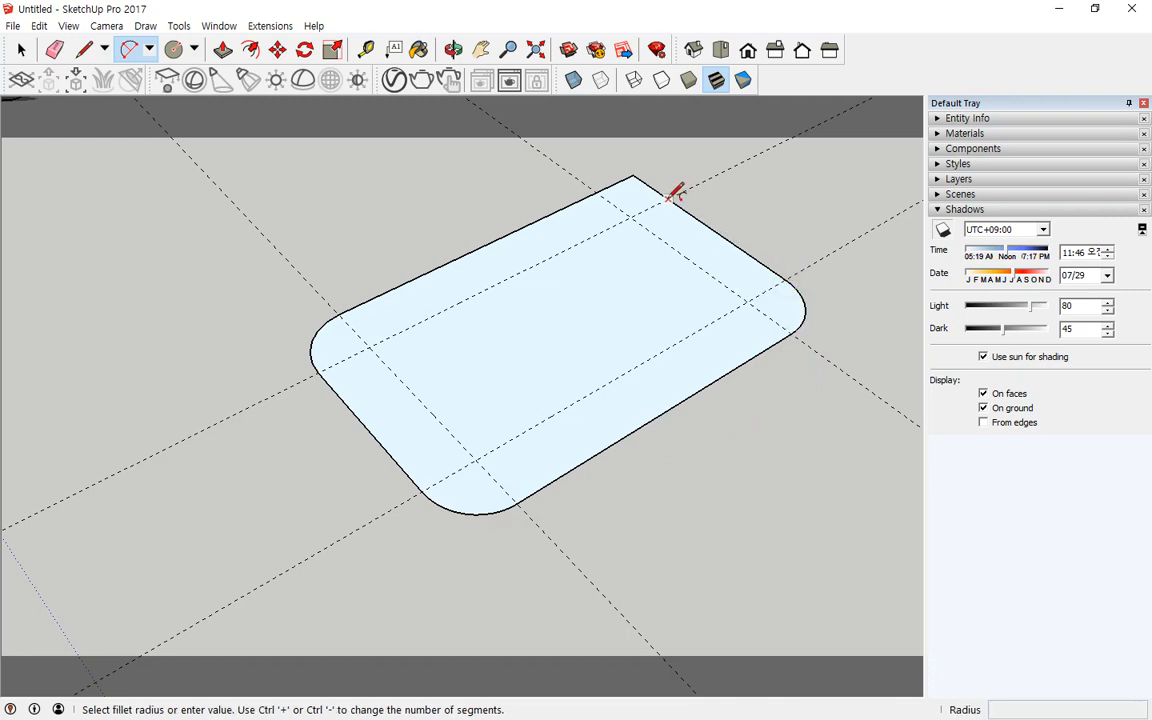
Step: Round the back corner of the plate with a tangent 2 Point Arc
middle_click_drag(663, 175, 595, 322)
scroll(595, 322, "up", 5)
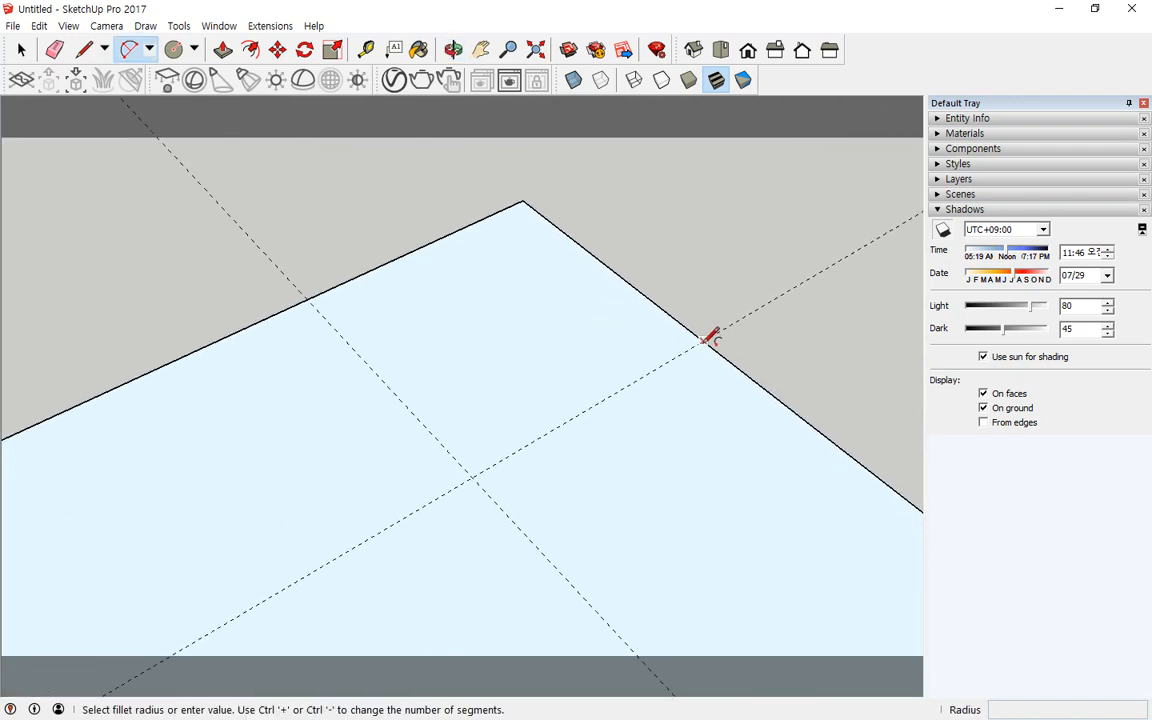
left_click(704, 341)
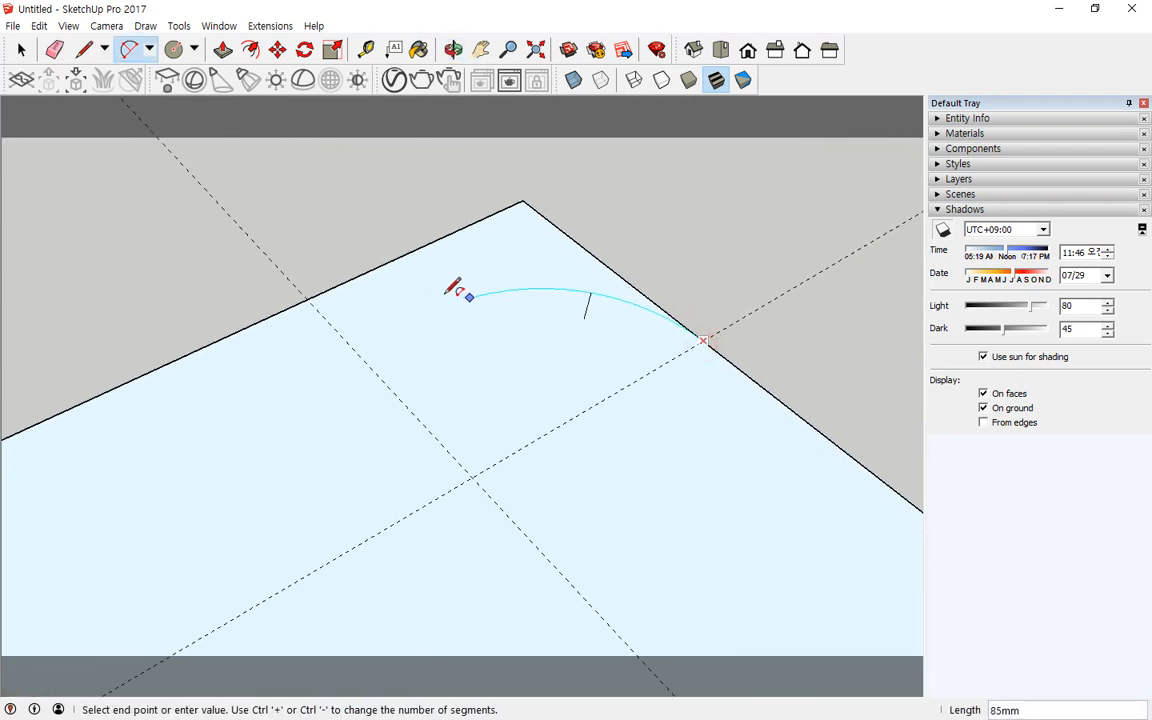
left_click(311, 295)
scroll(391, 342, "down", 5)
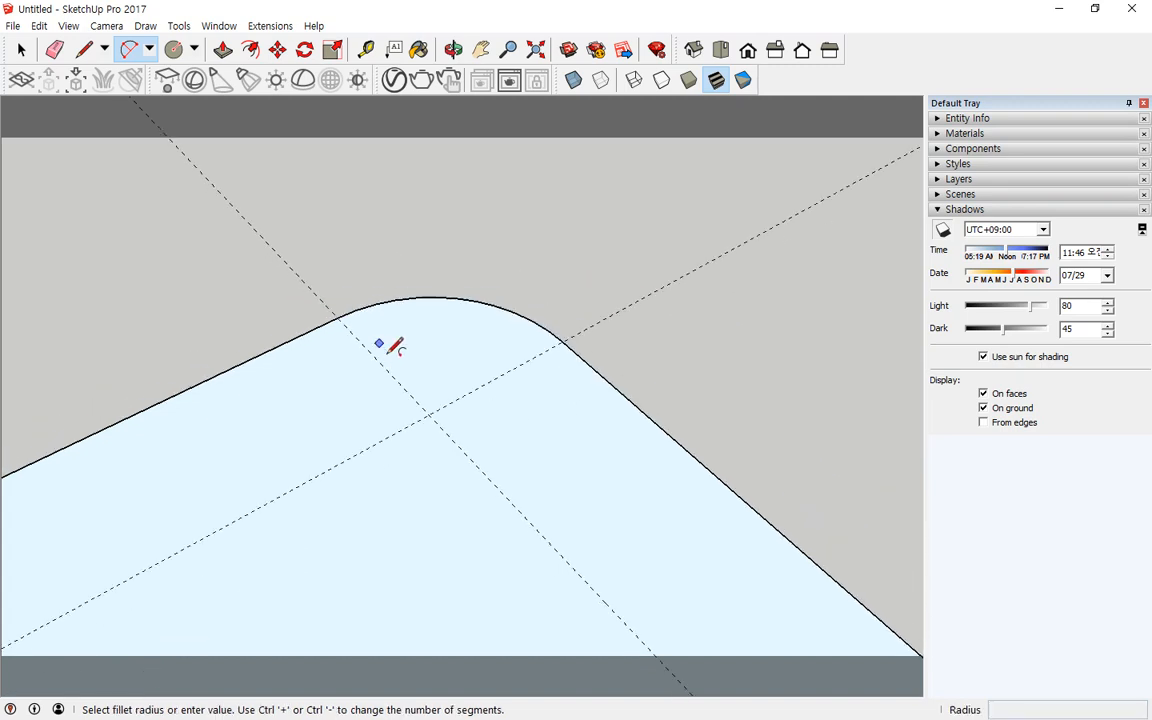
middle_click_drag(409, 411, 507, 283, "shift")
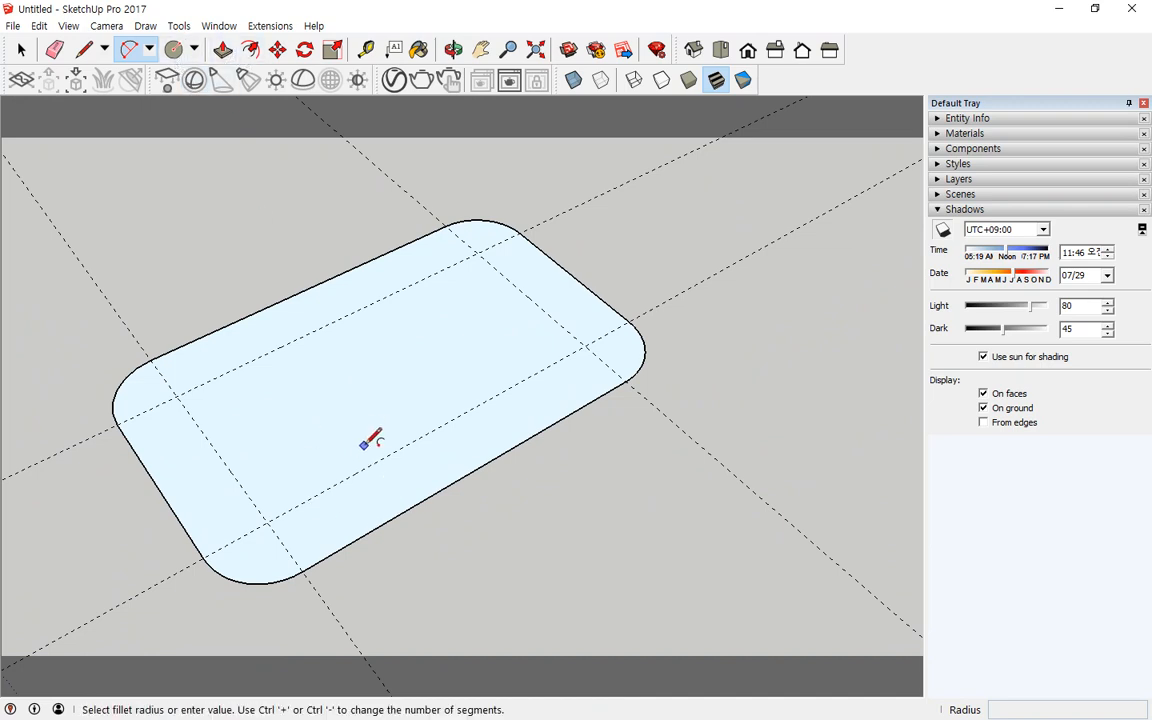
Step: Extrude the rounded plate 100 mm upward with Push/Pull
left_click(224, 50)
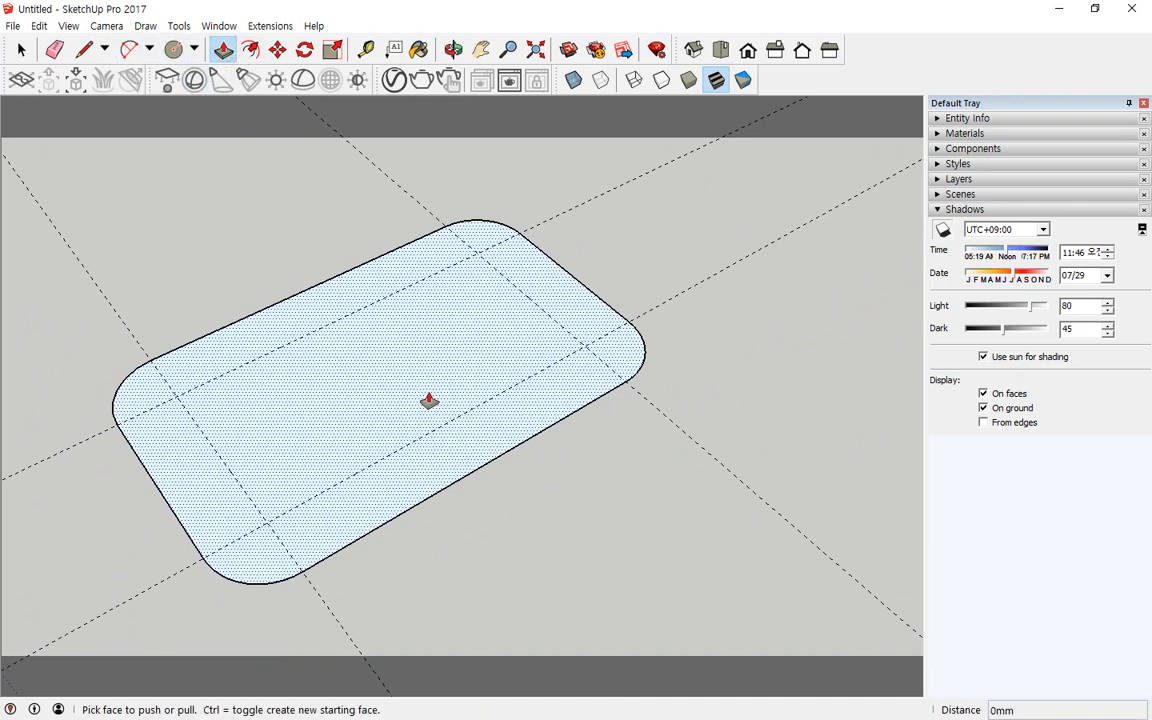
left_click_drag(395, 408, 389, 302)
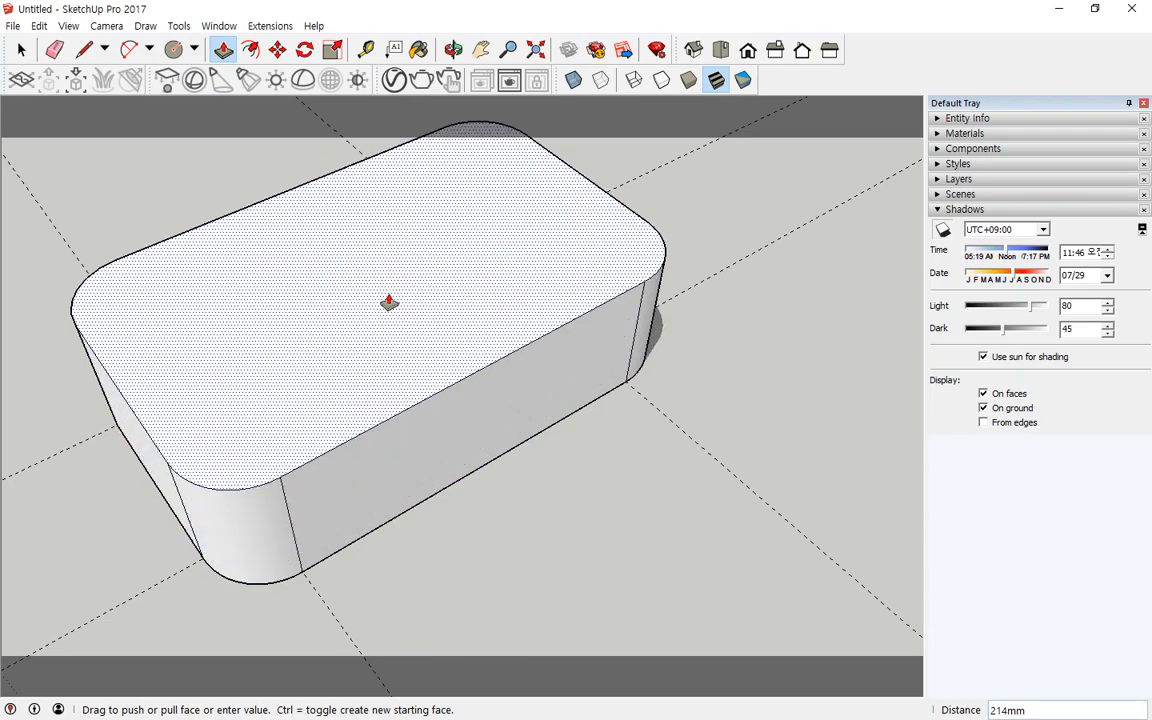
type("100")
key("Return")
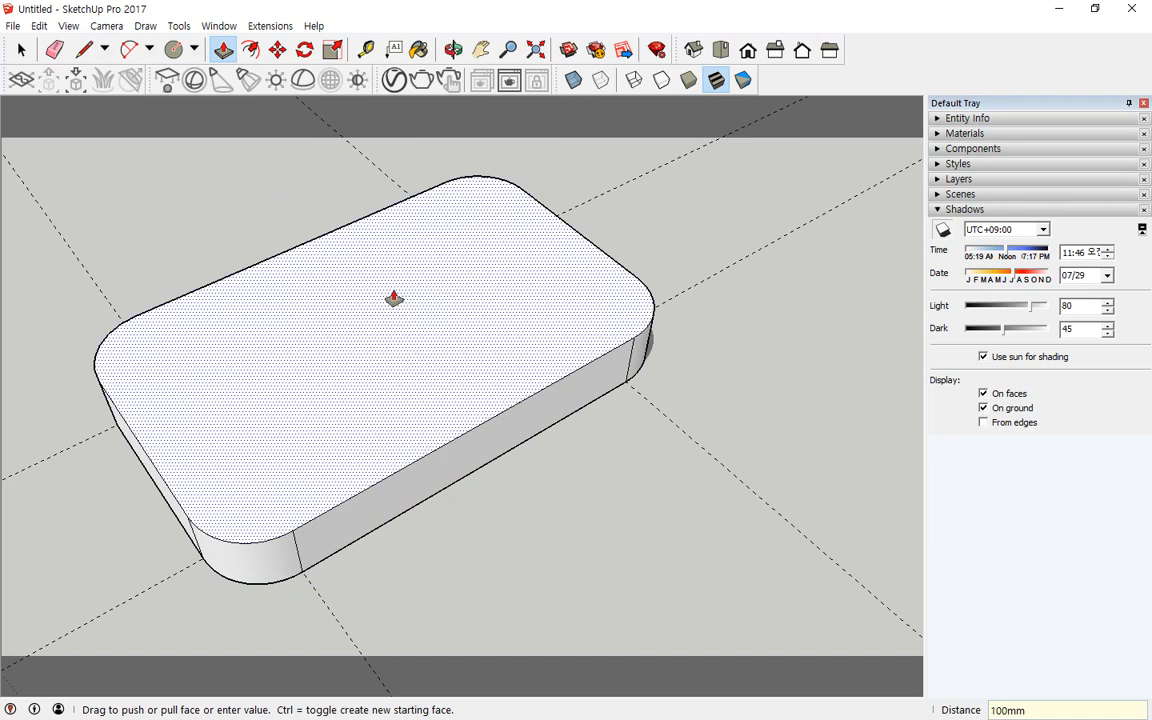
left_click_drag(398, 309, 376, 400)
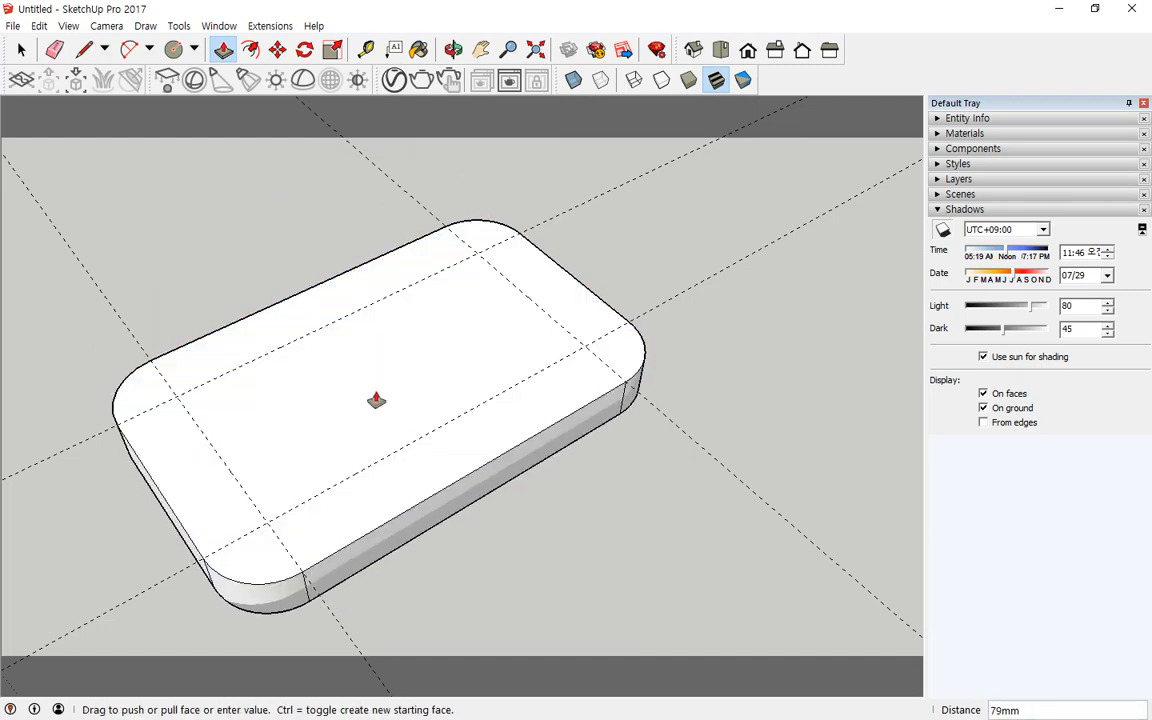
middle_click_drag(319, 532, 283, 432)
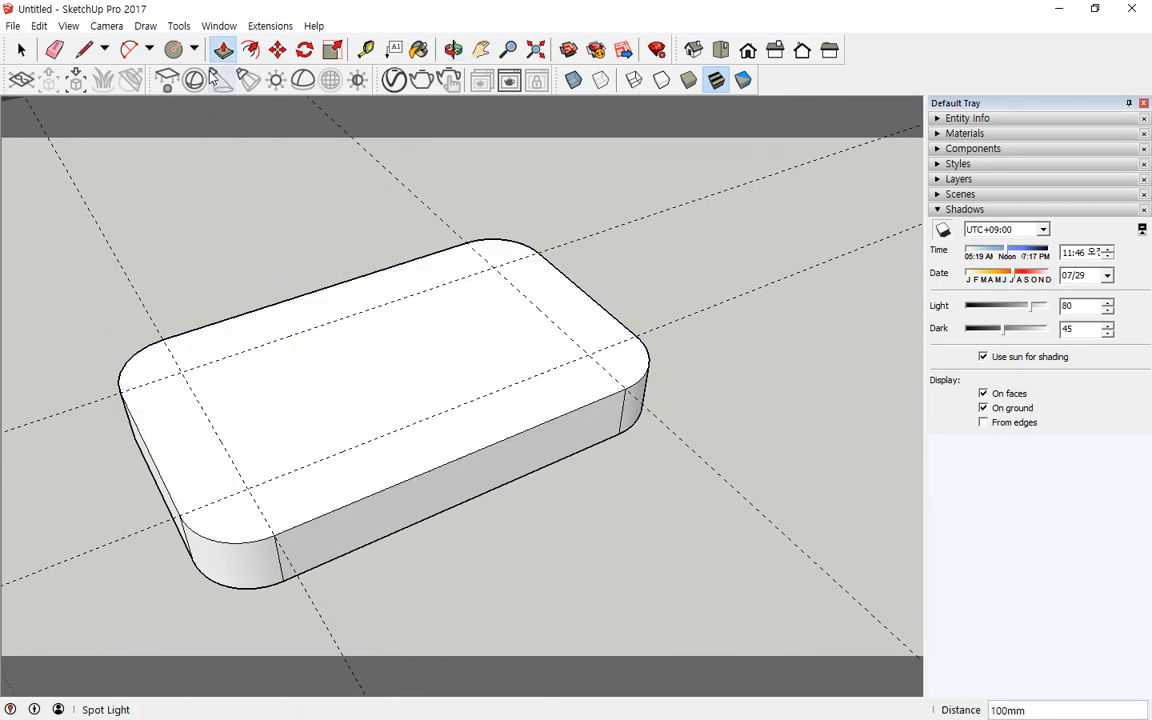
Step: Draw circles of 50 mm radius centred on the four guide intersections on the plate's top face
left_click(173, 49)
left_click(182, 371)
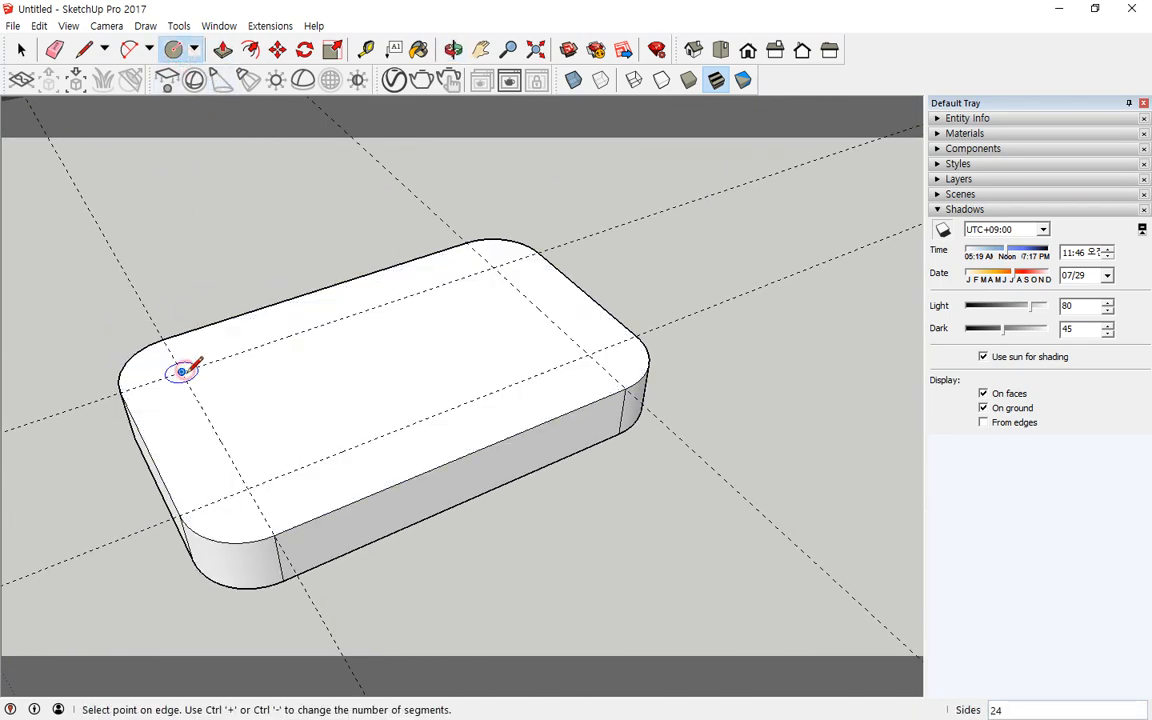
type("50")
key("Return")
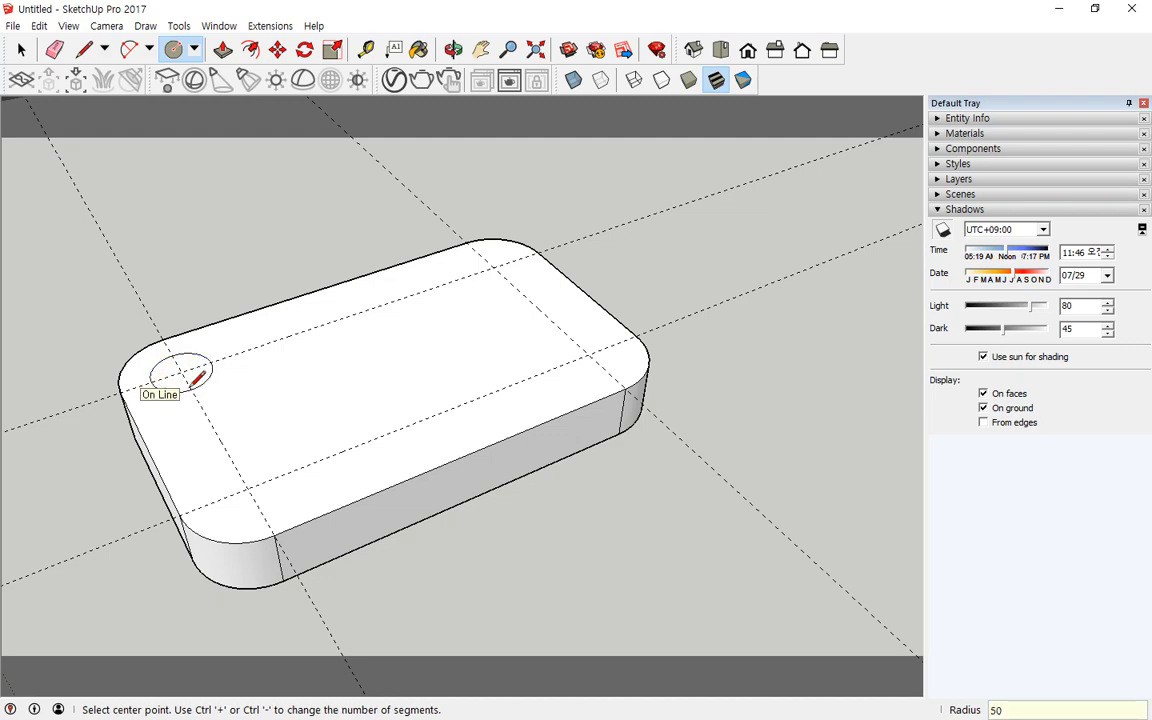
left_click(247, 487)
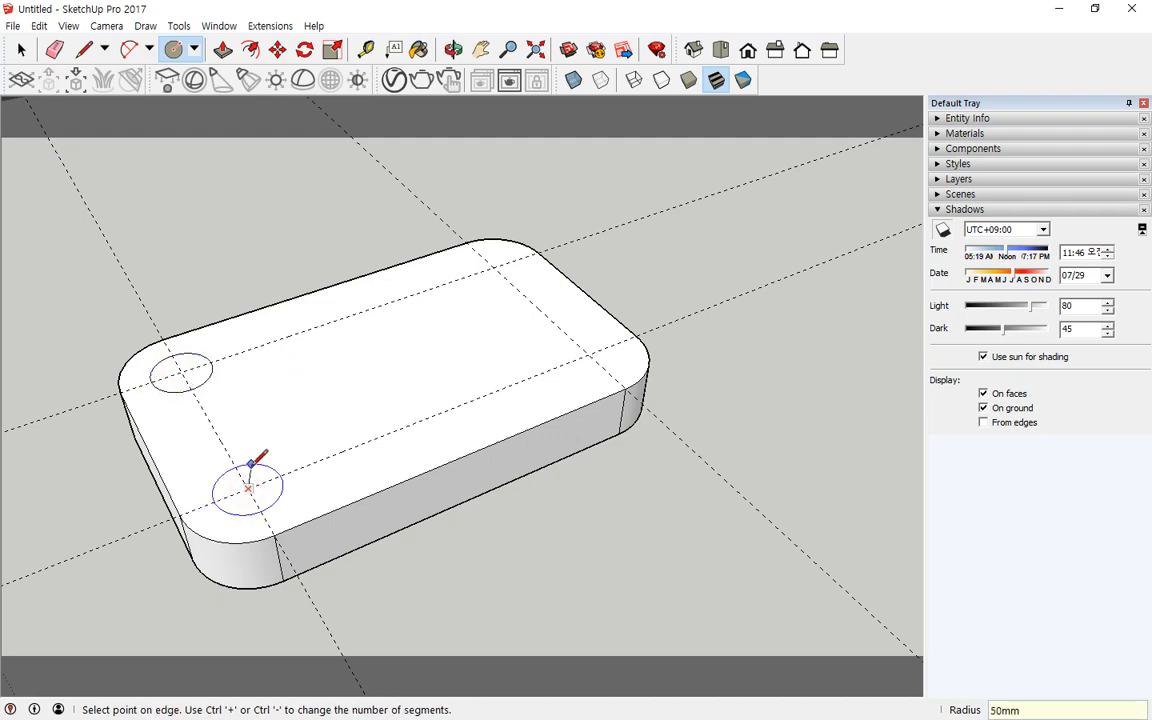
left_click(257, 463)
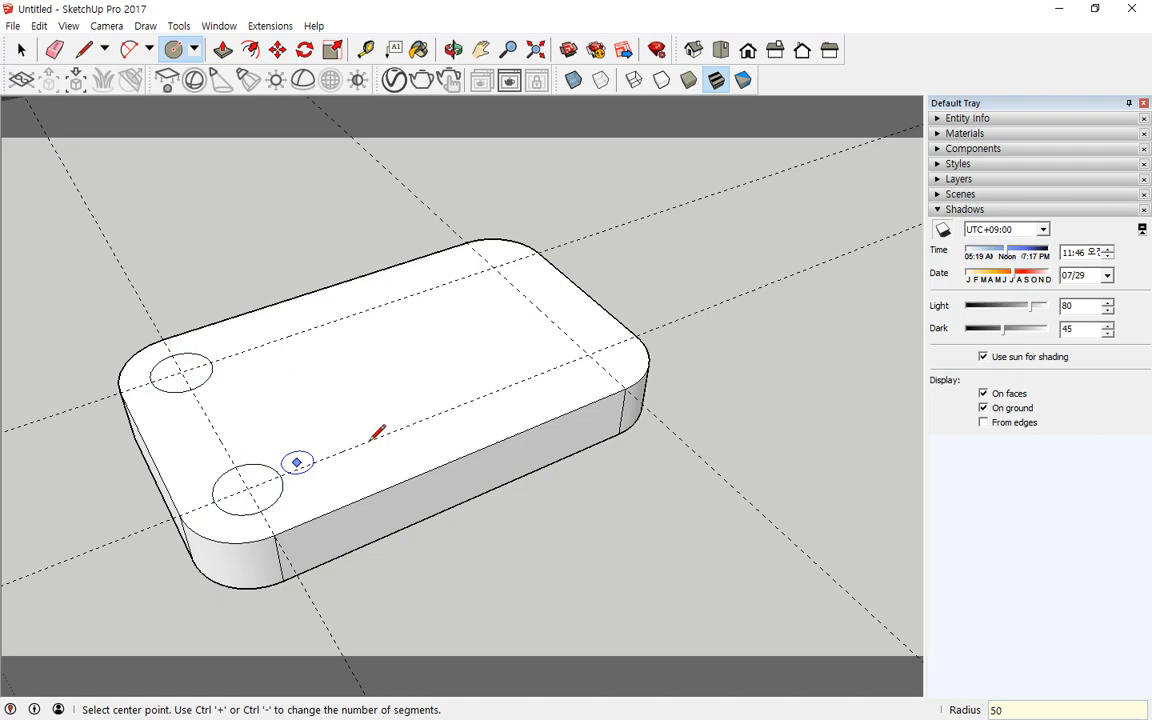
left_click(589, 354)
type("50")
key("Return")
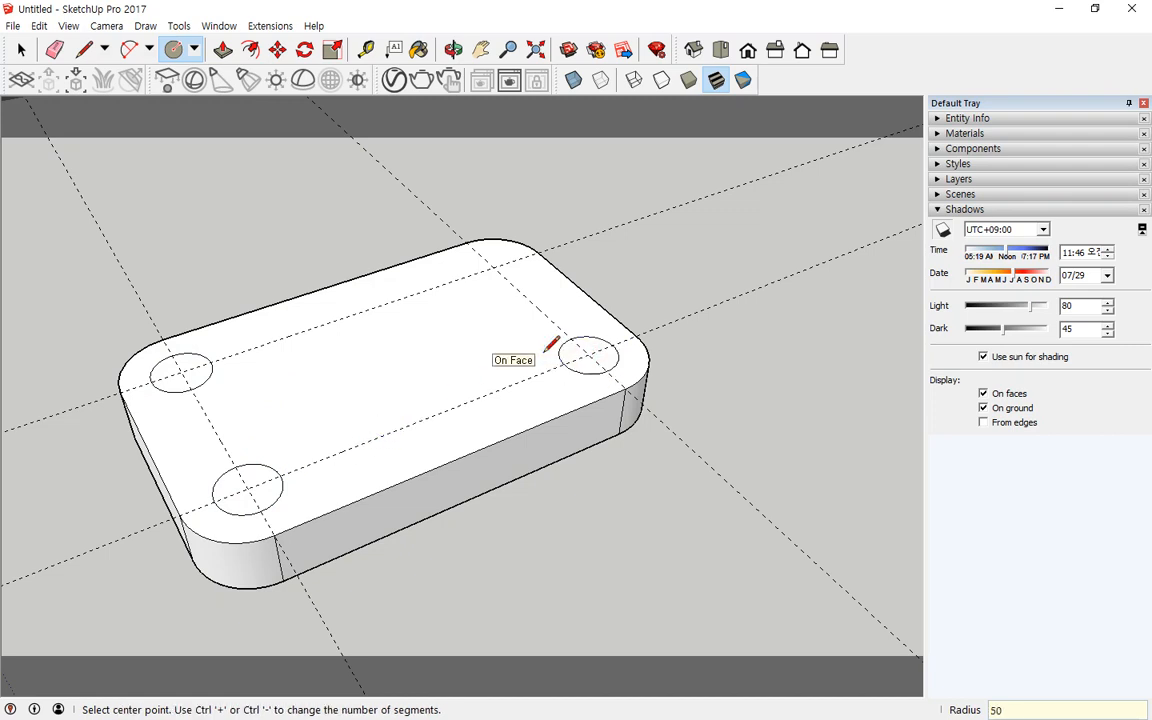
left_click(493, 267)
type("50")
key("Return")
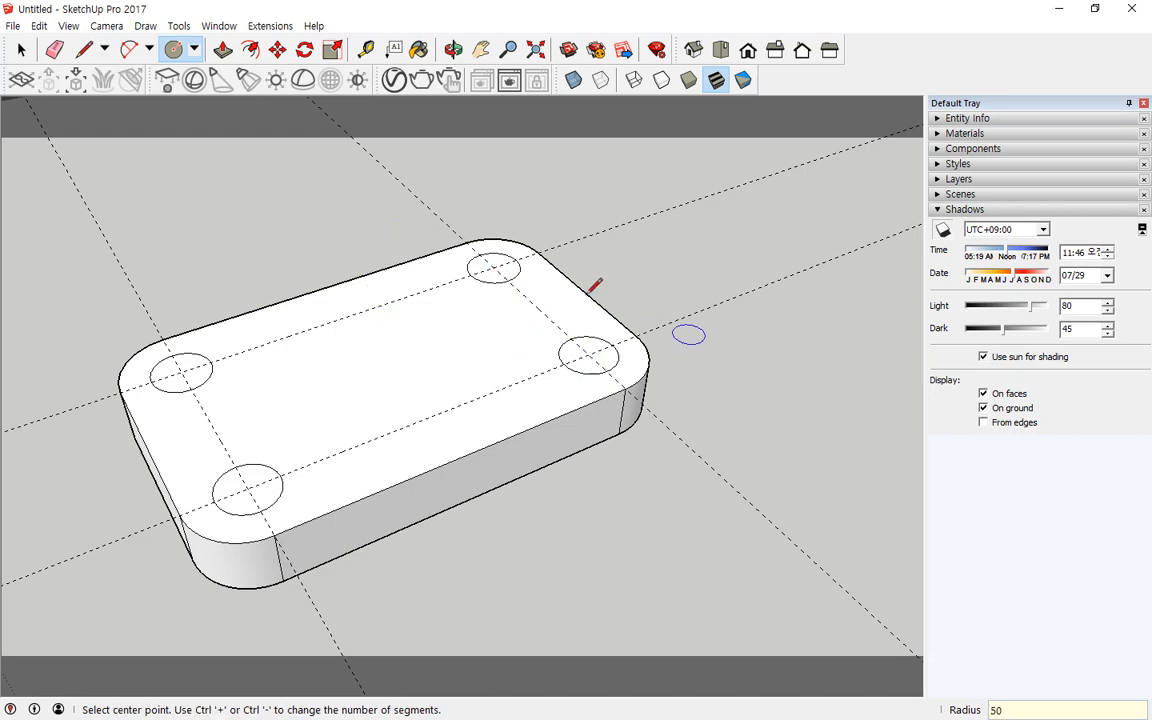
Step: Cut a hole through the plate by pushing the left circle down 100 mm with Push/Pull
left_click(222, 50)
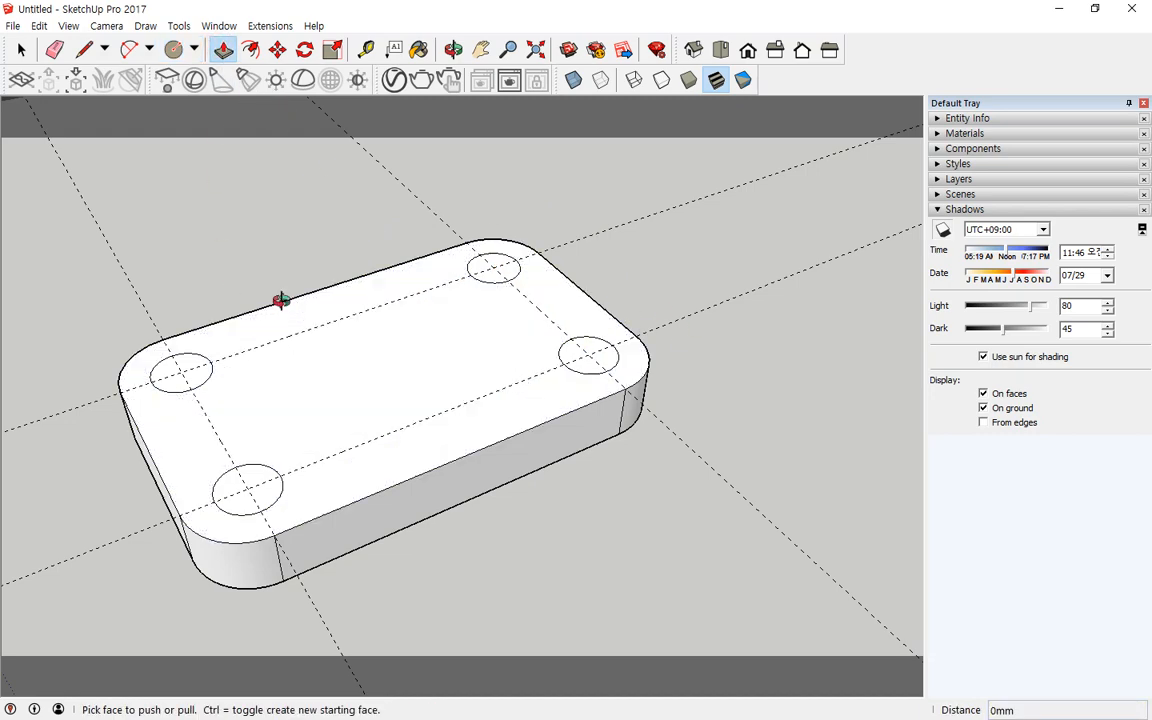
middle_click_drag(283, 301, 200, 391)
left_click(193, 381)
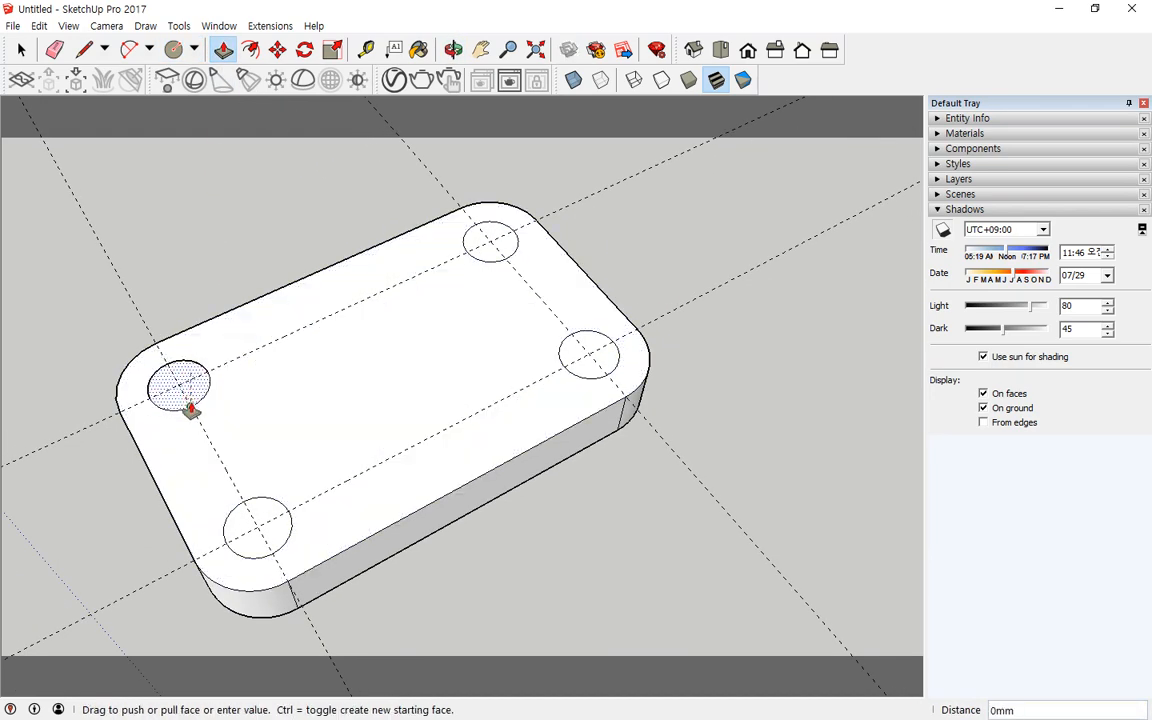
middle_click_drag(159, 375, 200, 491)
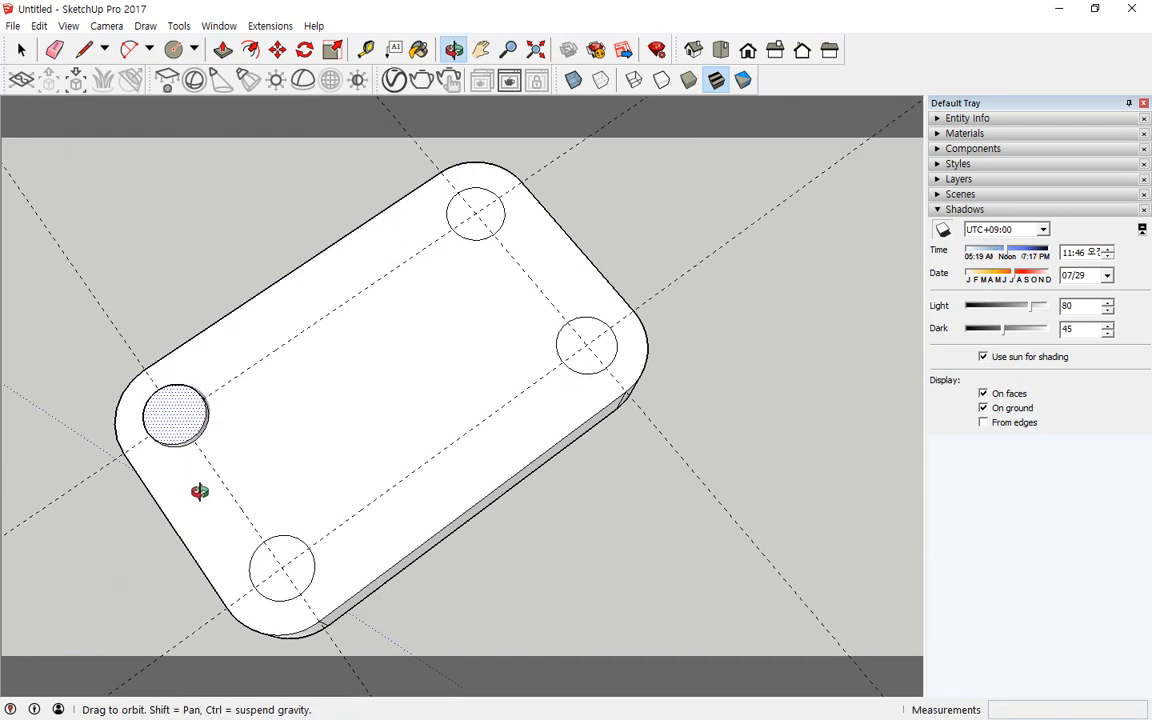
left_click(193, 423)
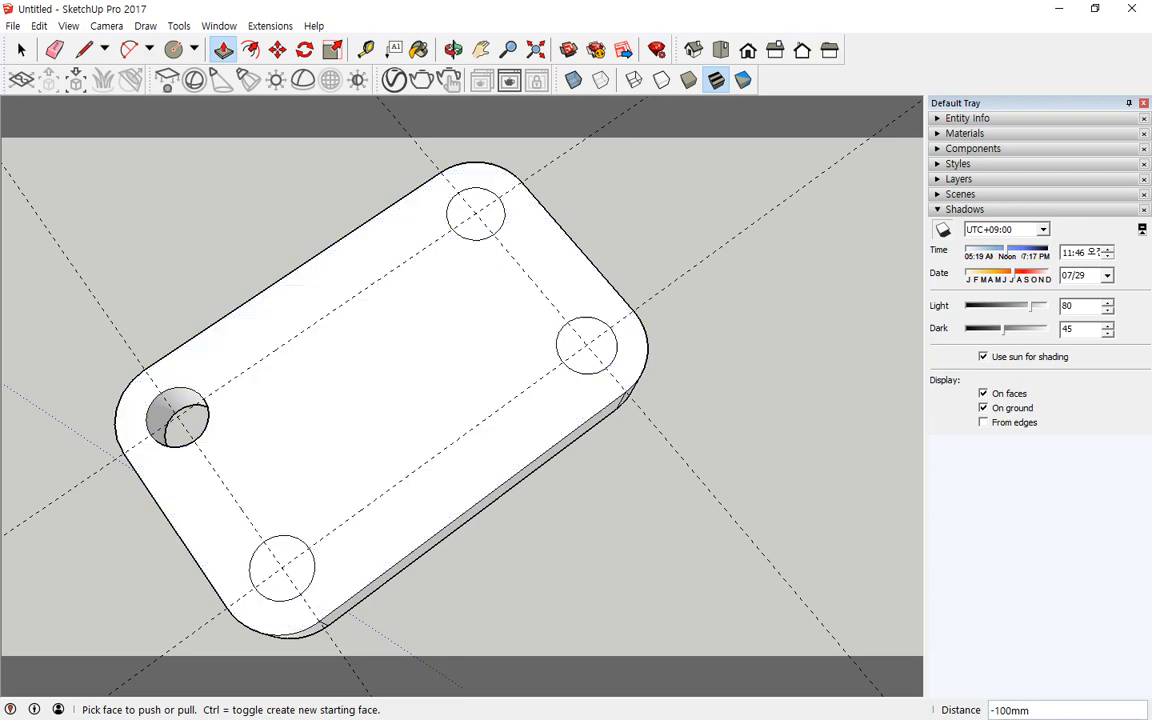
Step: Push the front circle down 100 mm through the plate, undoing an overshooting first attempt
key("o")
left_click_drag(42, 531, 110, 536)
key("p")
scroll(283, 576, "up", 6)
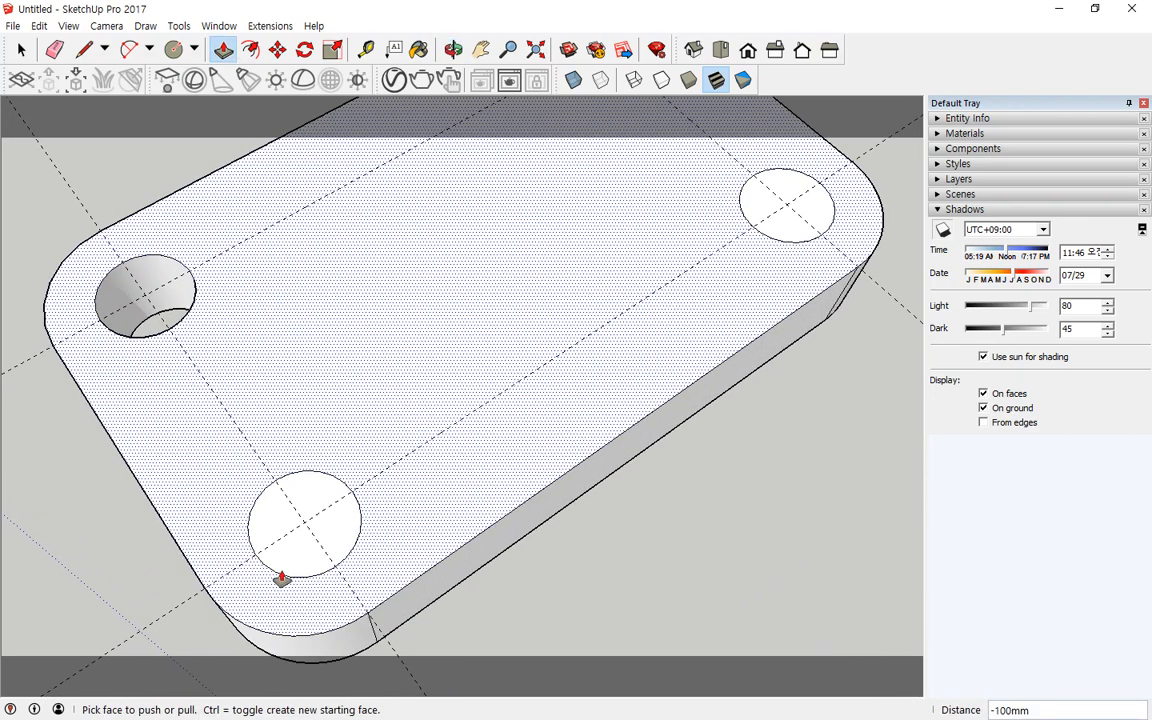
left_click(319, 487)
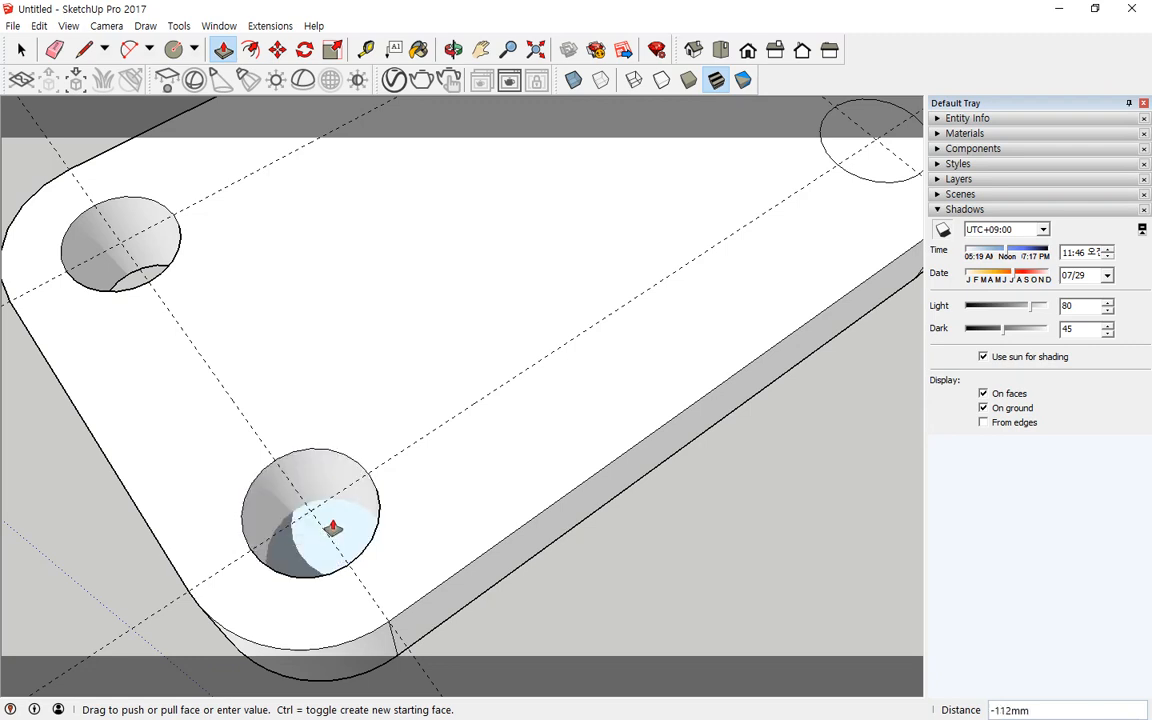
left_click(333, 528)
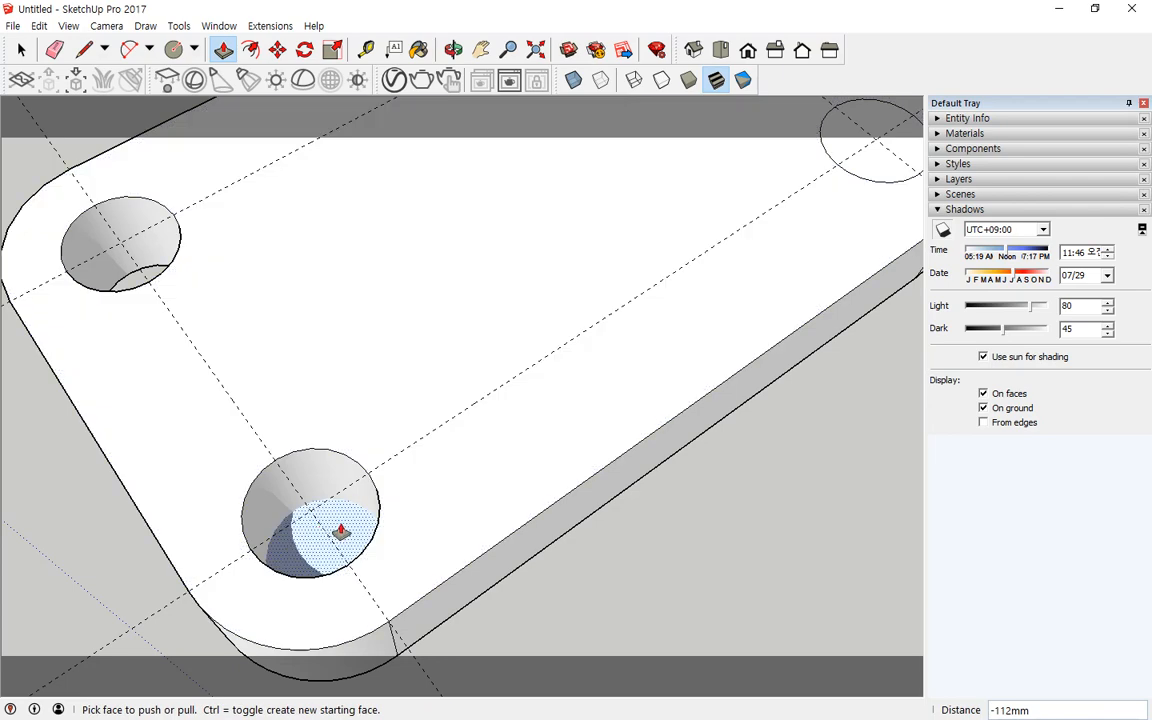
key("ctrl+z")
left_click(311, 486)
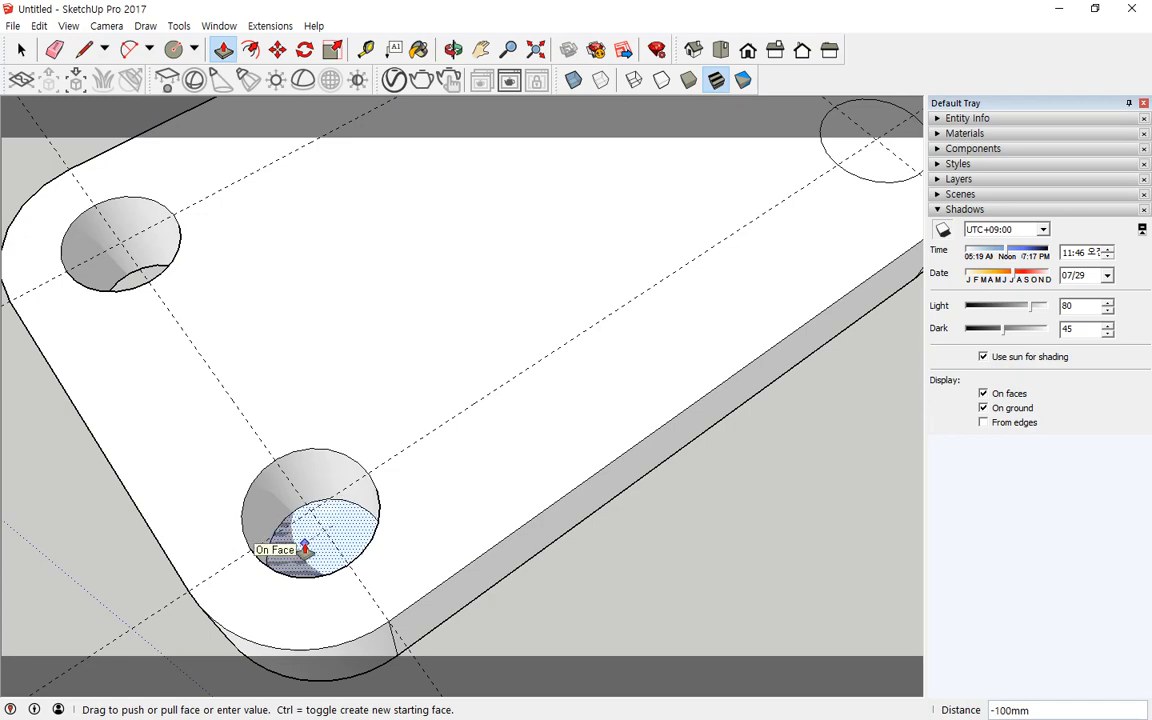
left_click(305, 549)
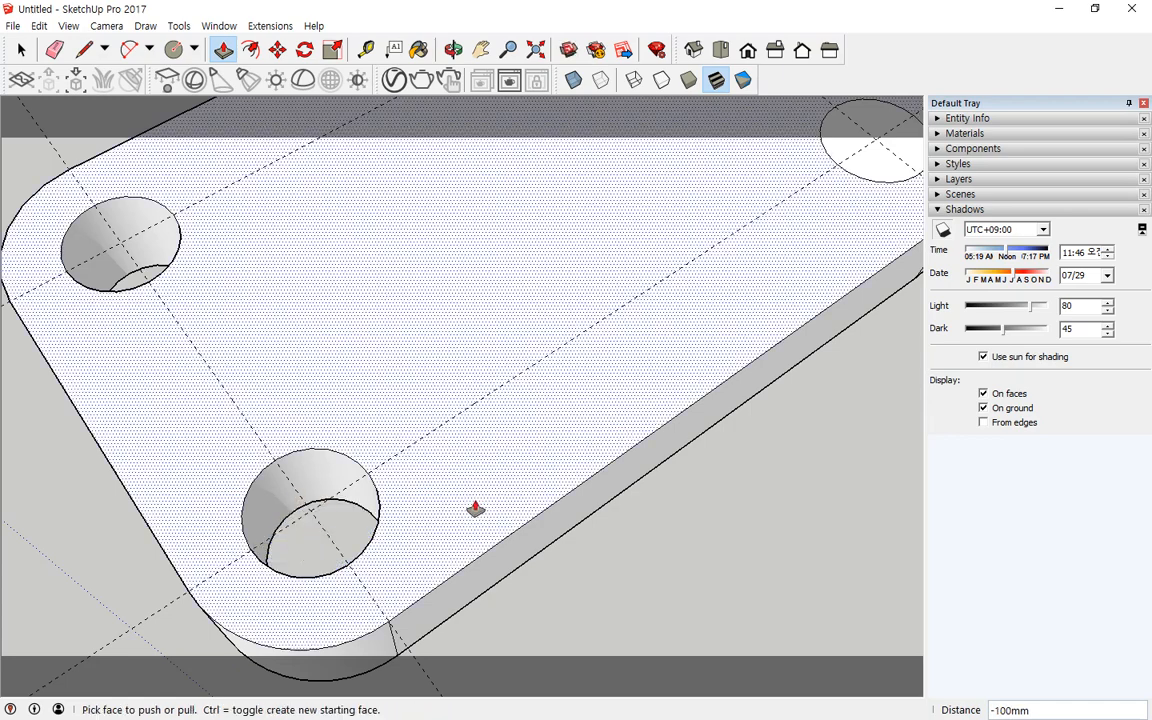
Step: Push the right circle down 100 mm through the plate
middle_click_drag(689, 386, 483, 478)
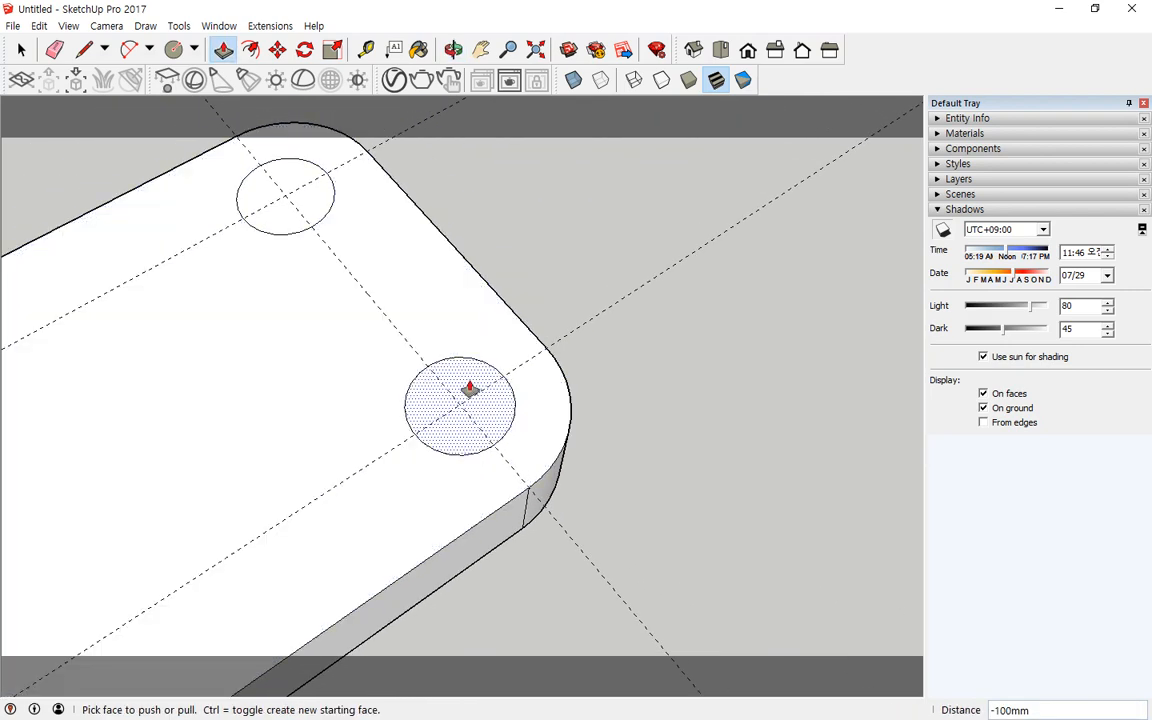
left_click(469, 390)
left_click(458, 441)
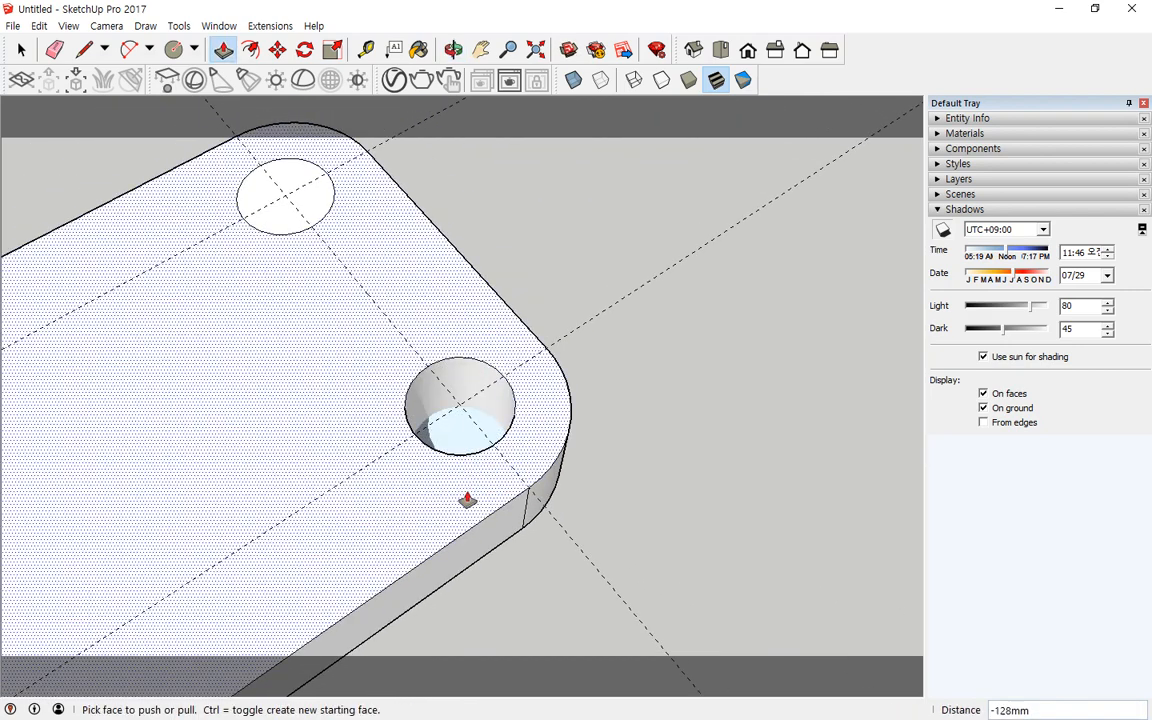
mouse_move(467, 500)
middle_mouse_down()
mouse_move(373, 311)
mouse_move(319, 21)
mouse_move(334, 386)
mouse_move(442, 553)
mouse_move(467, 497)
middle_mouse_up()
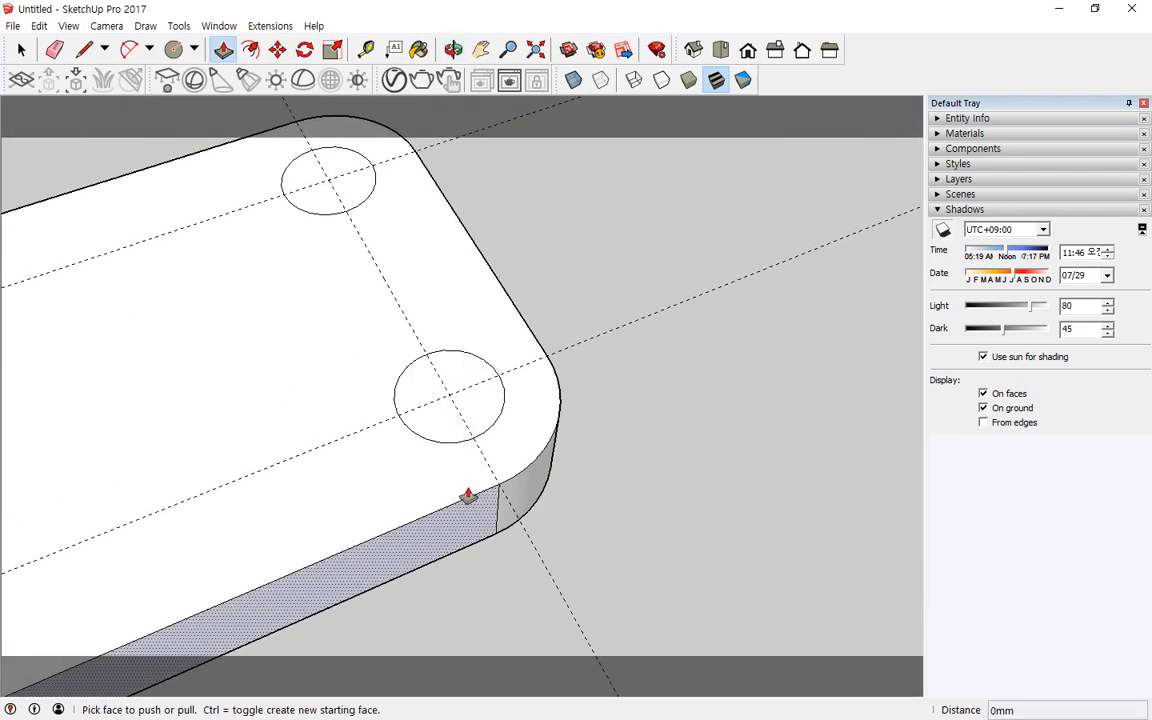
left_click(450, 370)
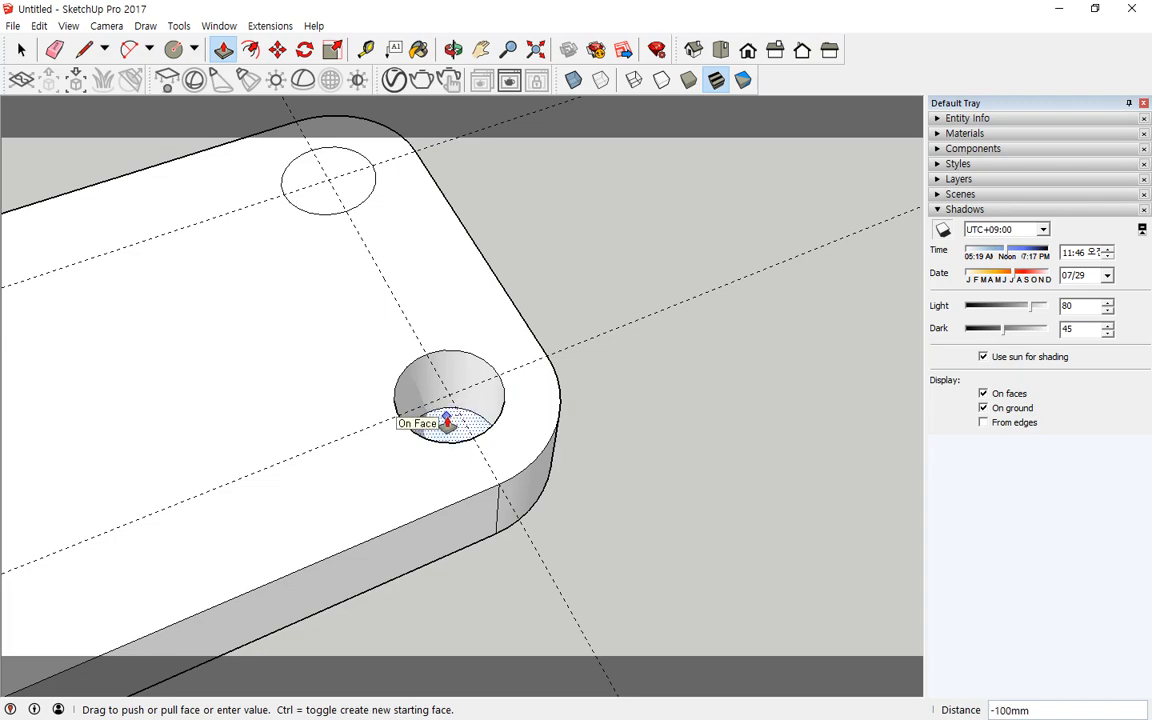
left_click(447, 421)
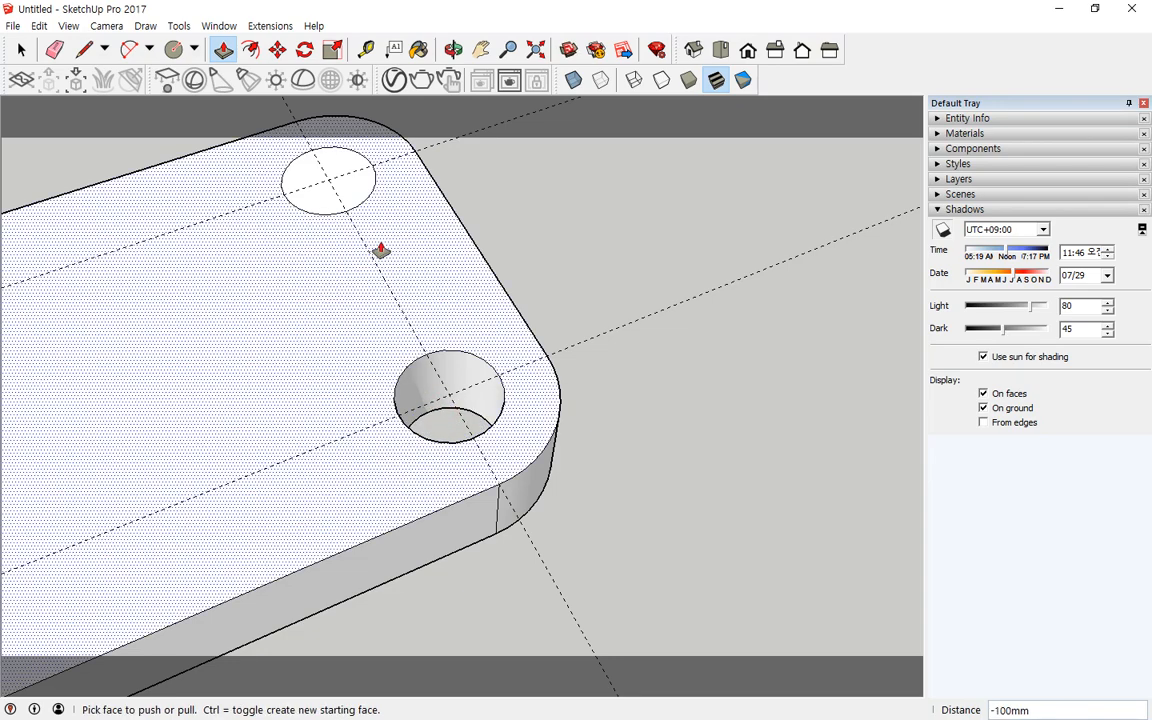
Step: Push the back circle down 100 mm through the plate
middle_click_drag(380, 249, 447, 328)
left_click(447, 328)
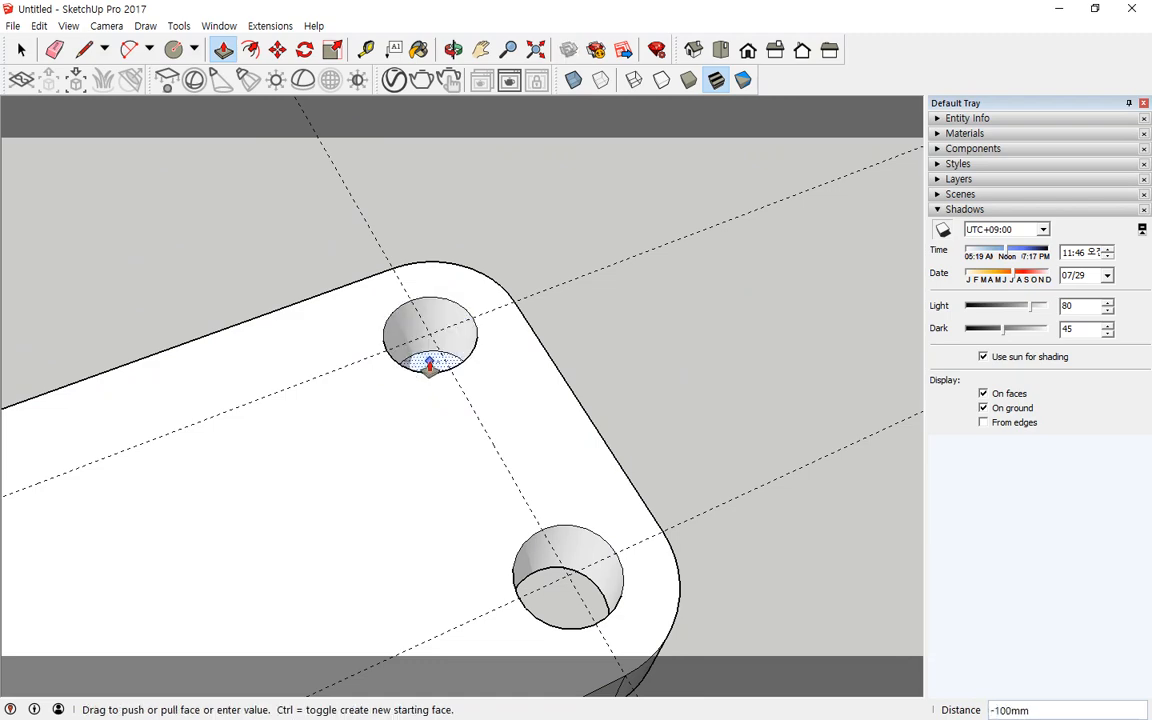
left_click(416, 358)
Step: Undo the hole cuts, circles and plate extrusion to return to the flat rounded plate face
middle_click_drag(630, 463, 506, 470)
scroll(466, 483, "down", 3)
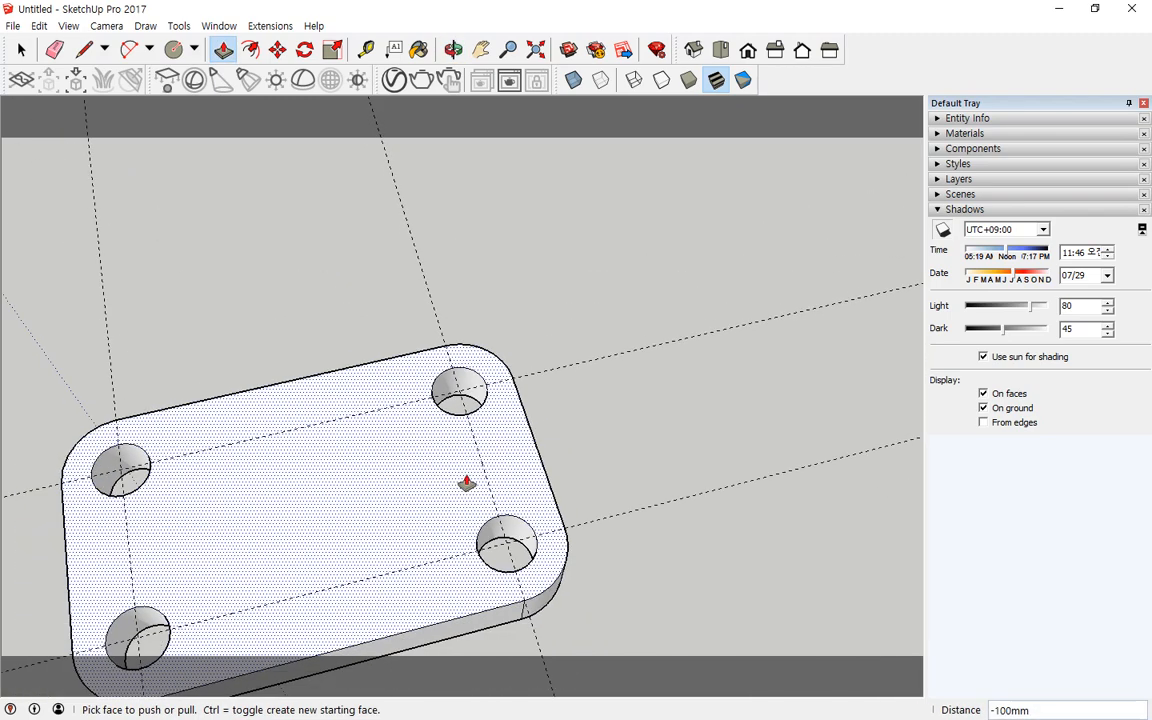
scroll(293, 504, "down", 3)
middle_click_drag(293, 504, 439, 536)
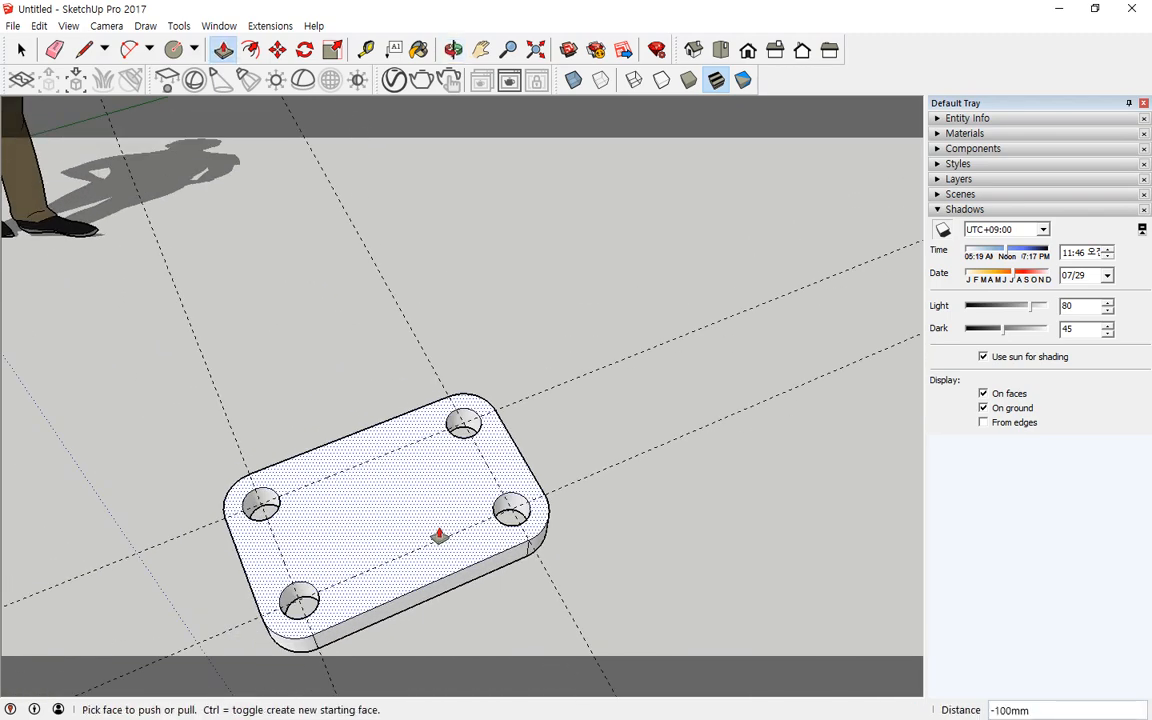
key("ctrl+z")
key("ctrl+z")
key("ctrl+z")
key("ctrl+z")
key("ctrl+z")
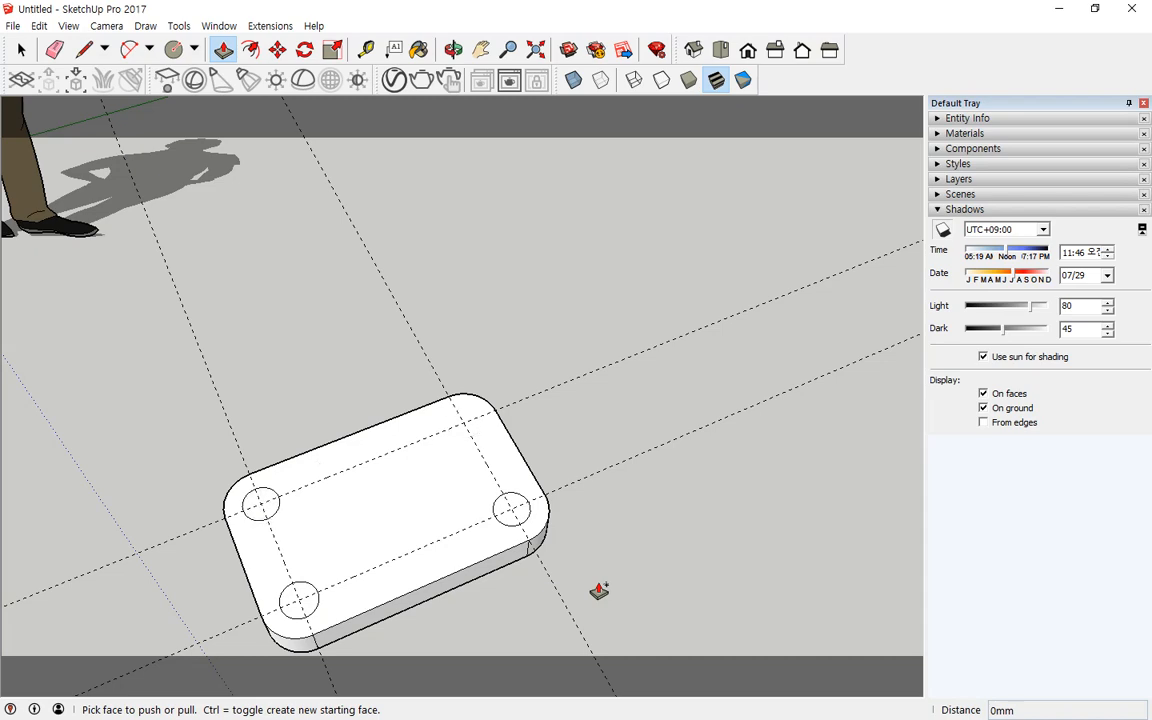
key("ctrl+z")
key("ctrl+z")
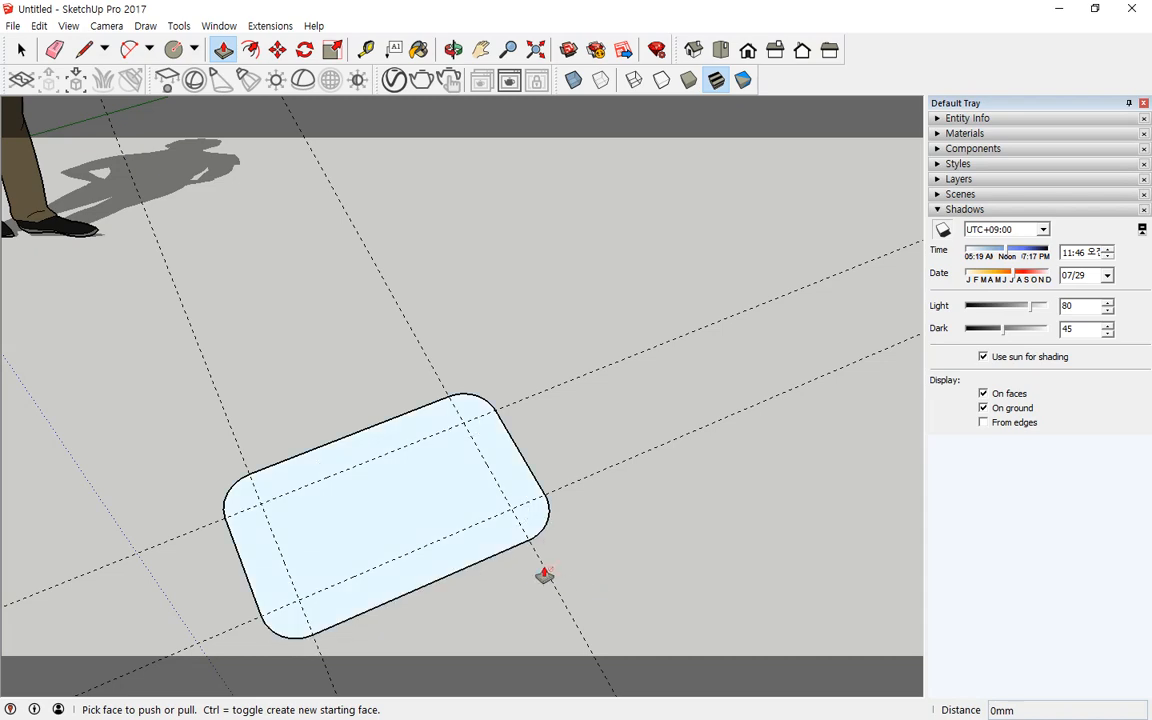
middle_click_drag(542, 573, 363, 273)
scroll(300, 200, "up", 2)
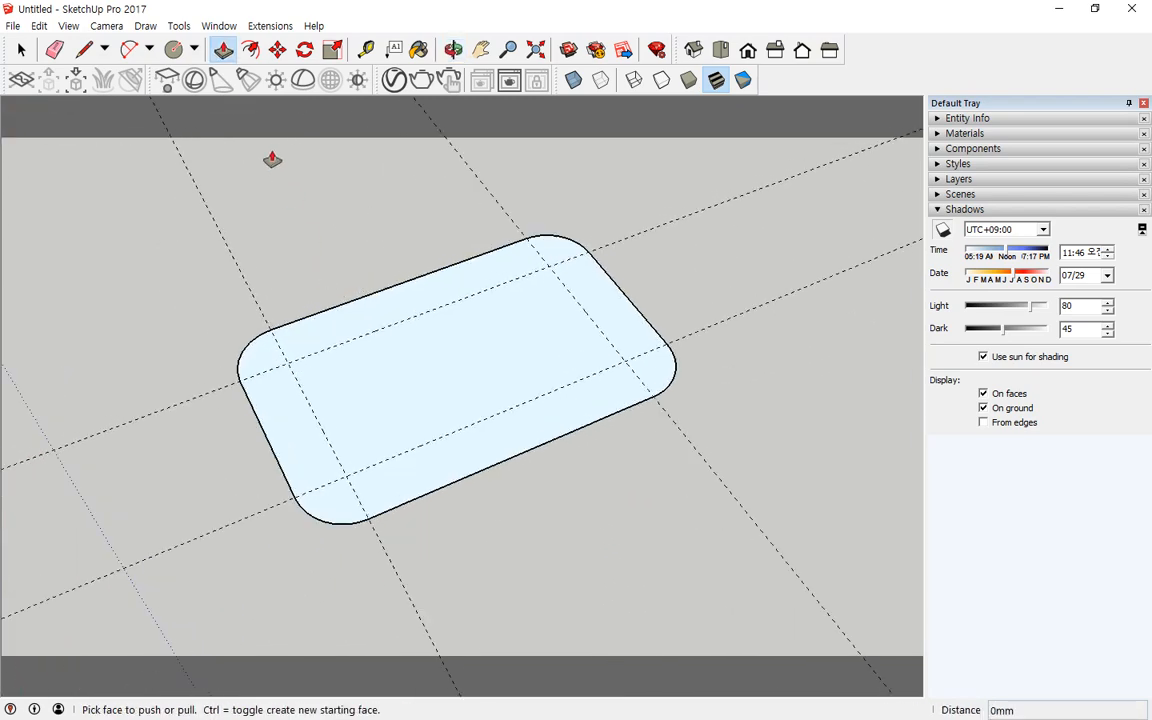
Step: Draw four circles of 50 mm radius centred on the guide intersections of the flat plate face
left_click(172, 52)
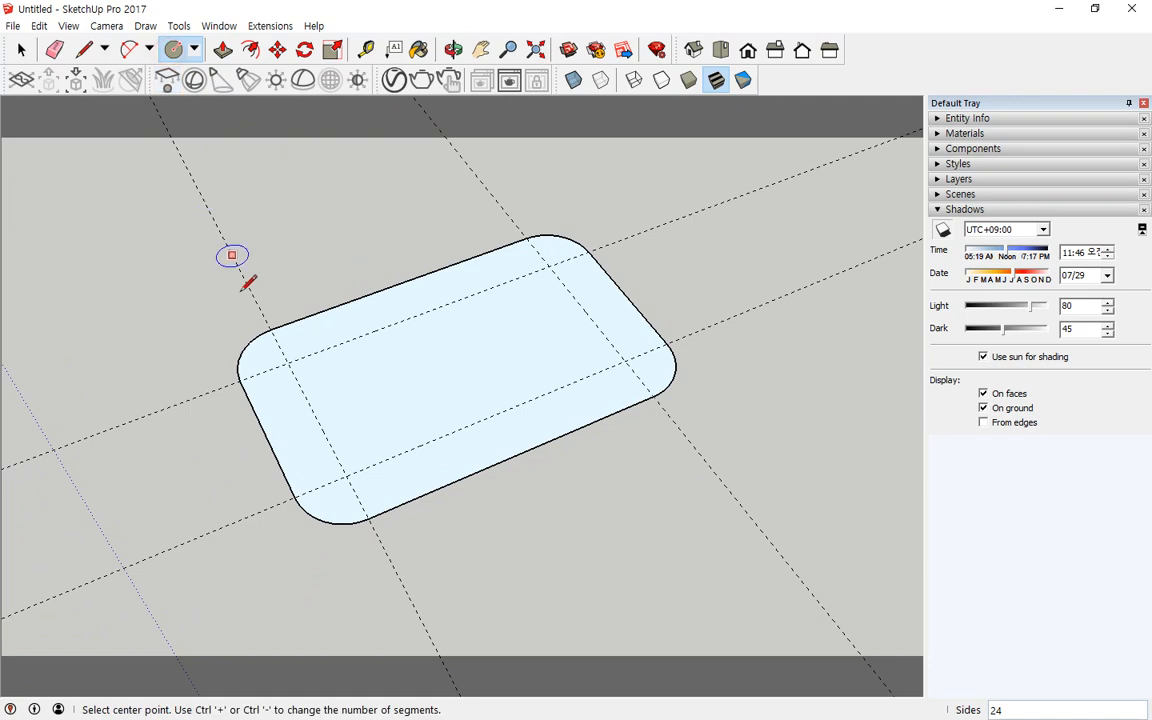
left_click(288, 363)
left_click(298, 381)
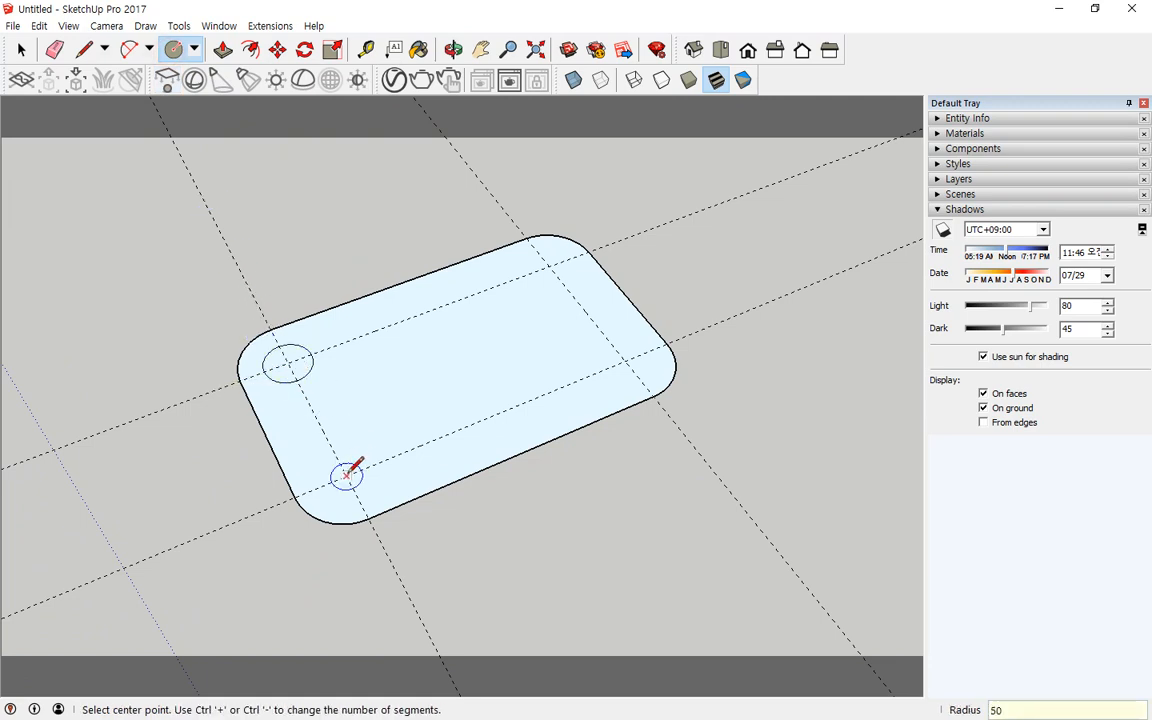
left_click(347, 474)
left_click(360, 455)
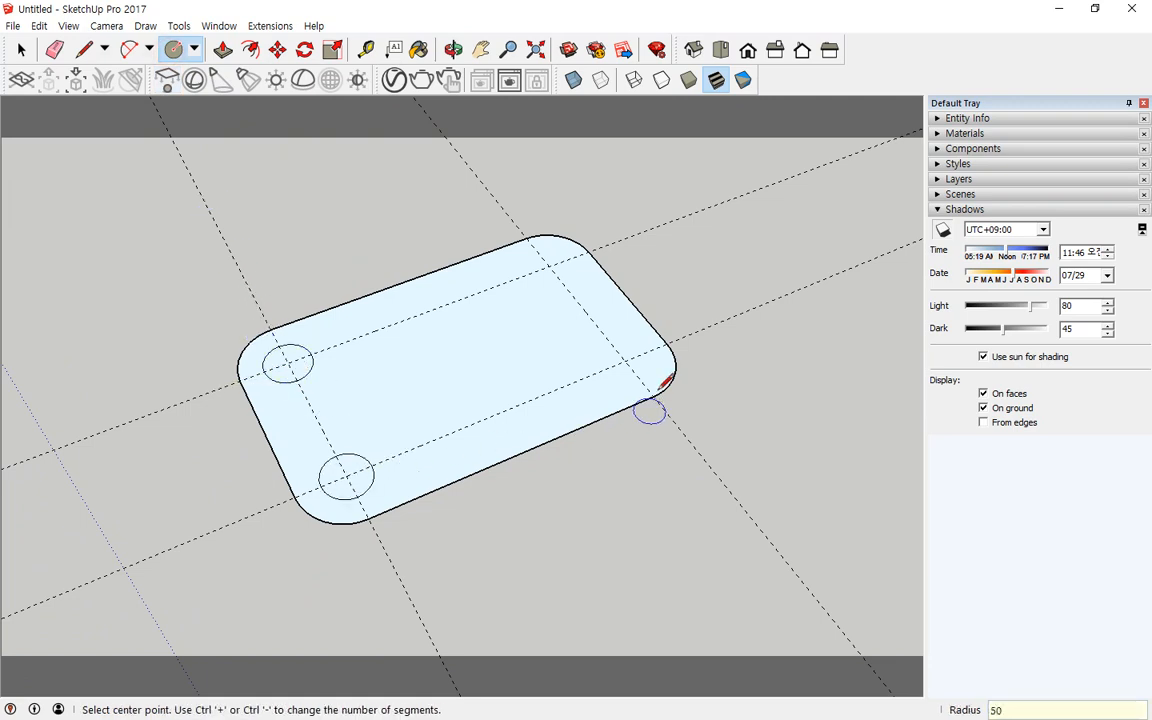
left_click(626, 360)
left_click(609, 337)
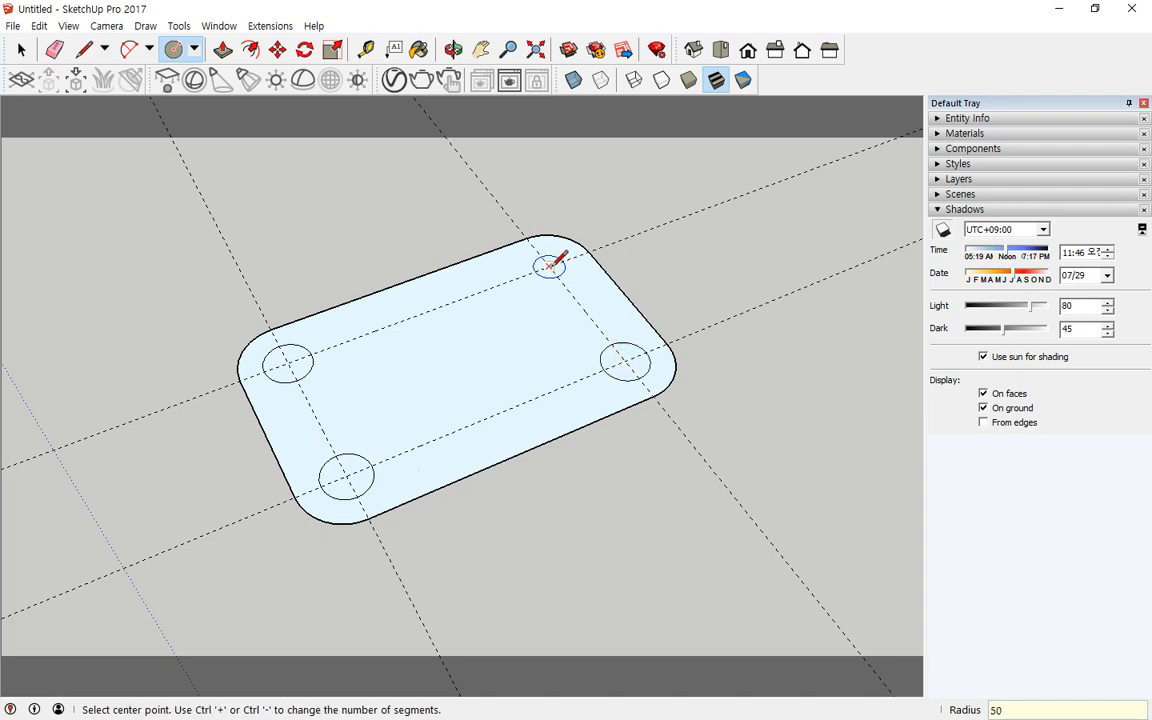
left_click(549, 265)
left_click(525, 258)
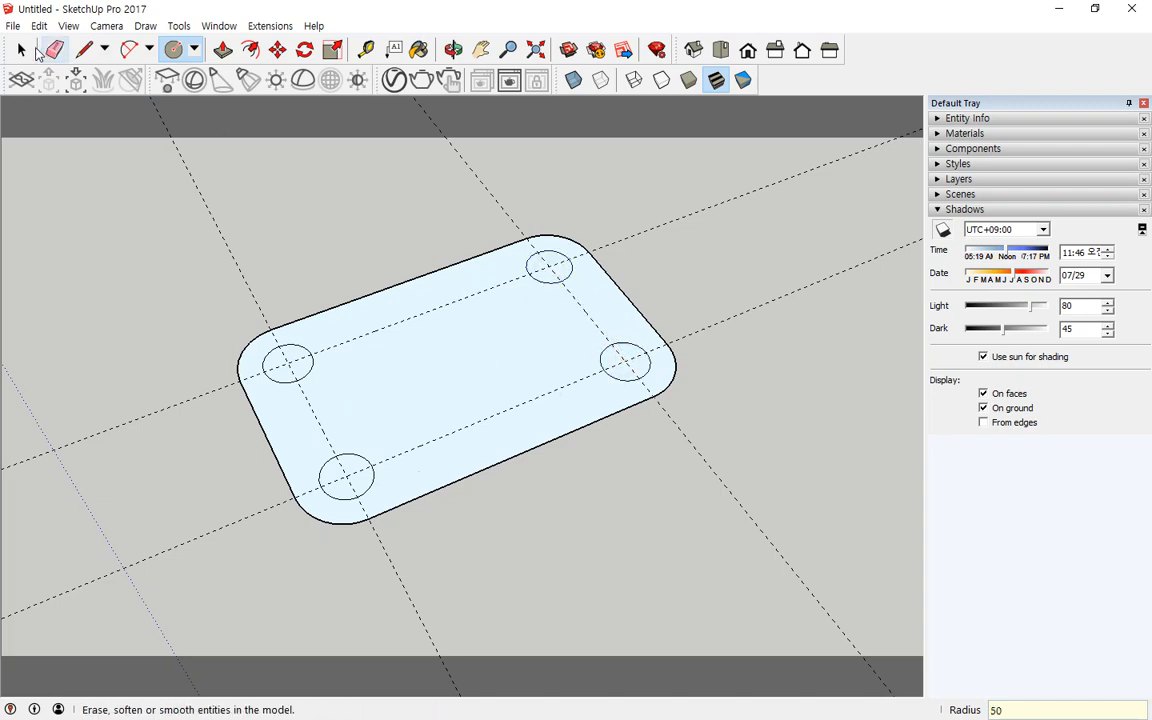
Step: Delete the inner faces of the four circles to open holes in the plate face
left_click(22, 49)
left_click(291, 357)
key("Delete")
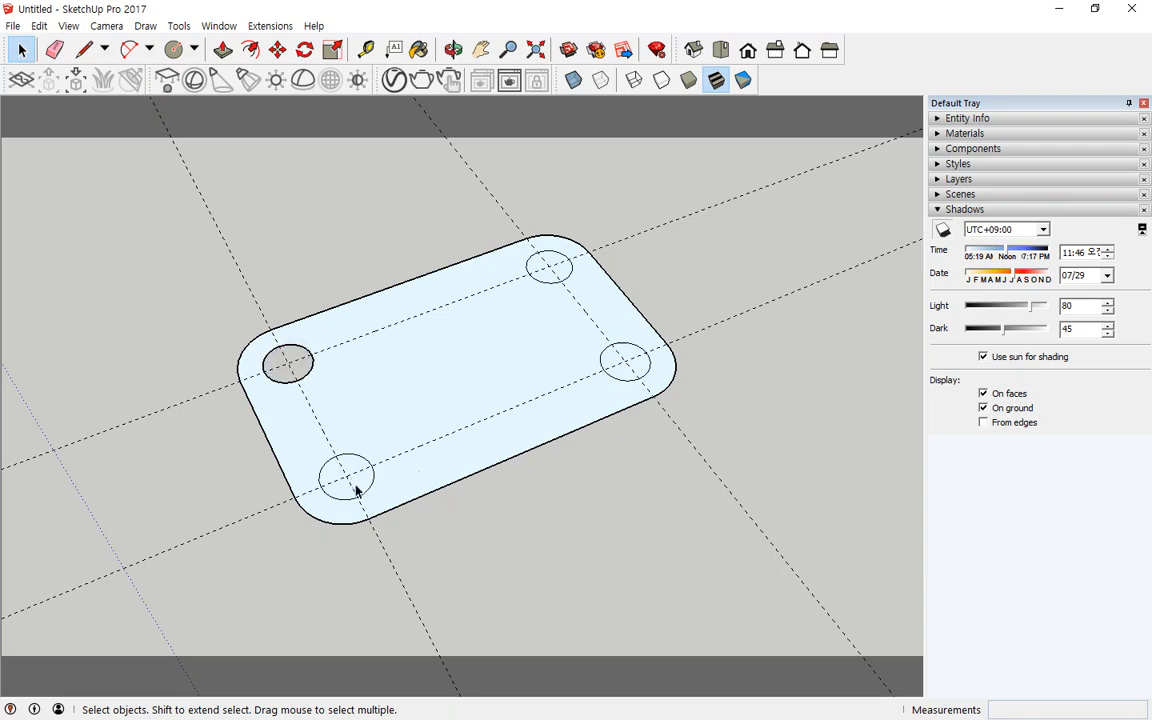
left_click(356, 482)
key("Delete")
left_click(622, 370)
key("Delete")
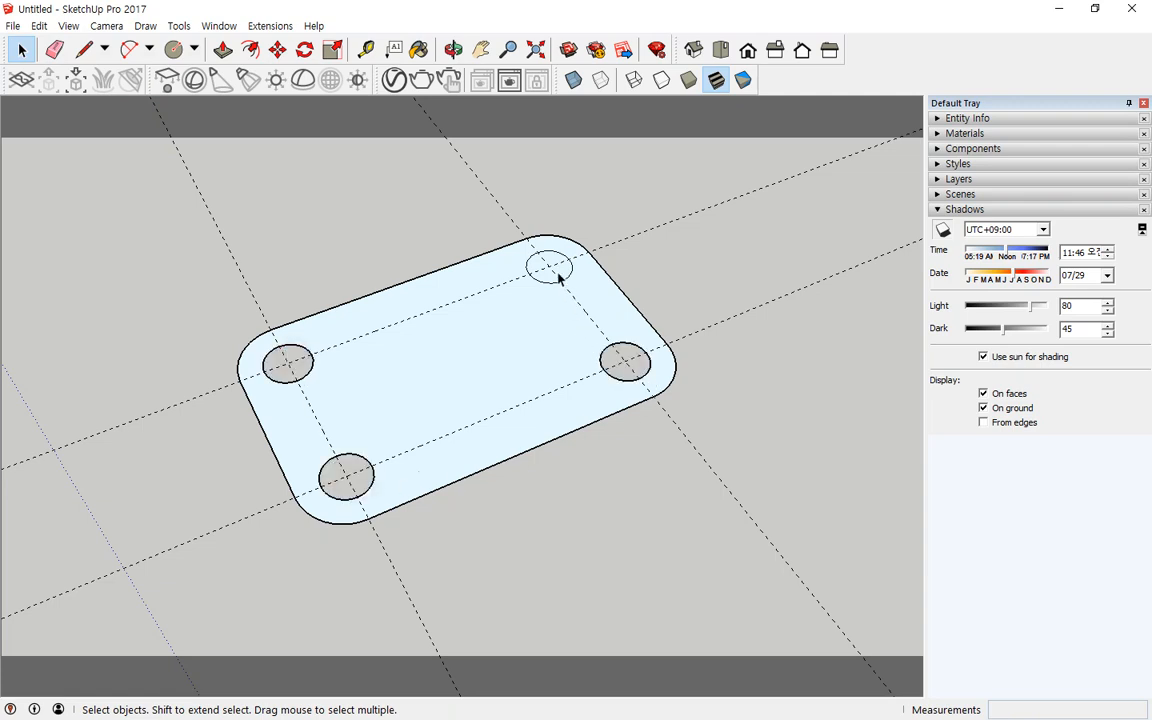
left_click(555, 270)
key("Delete")
Step: Extrude the perforated plate face 100 mm upward with Push/Pull
left_click(224, 50)
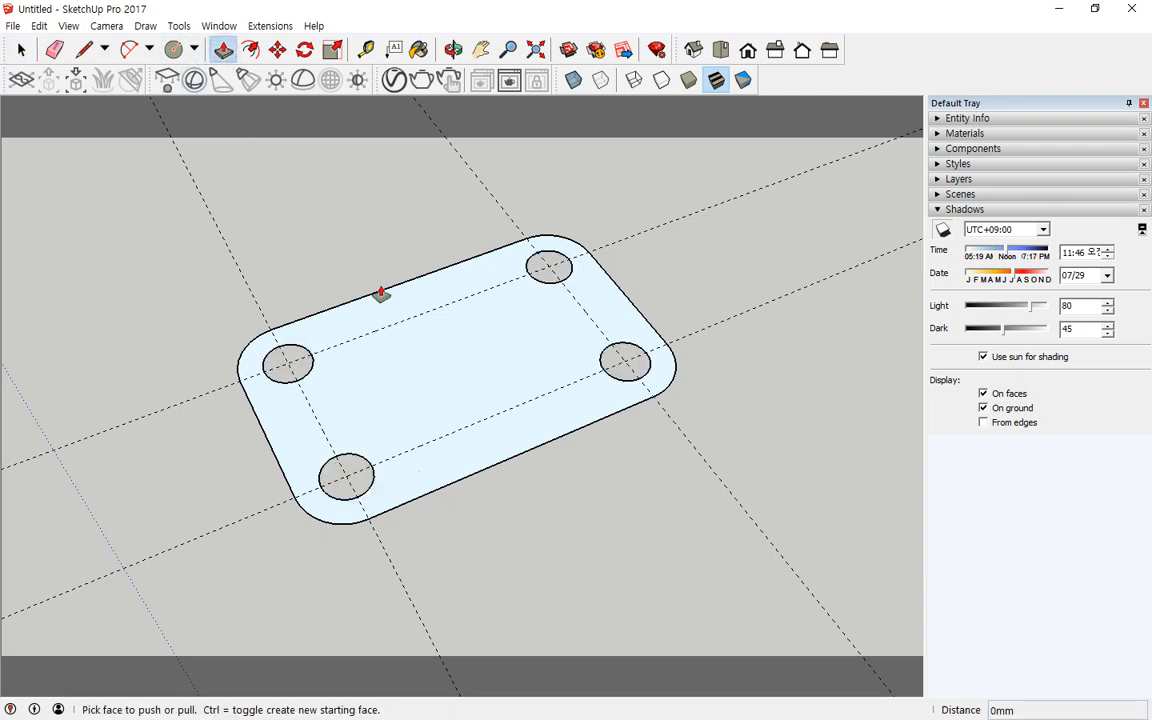
left_click(380, 290)
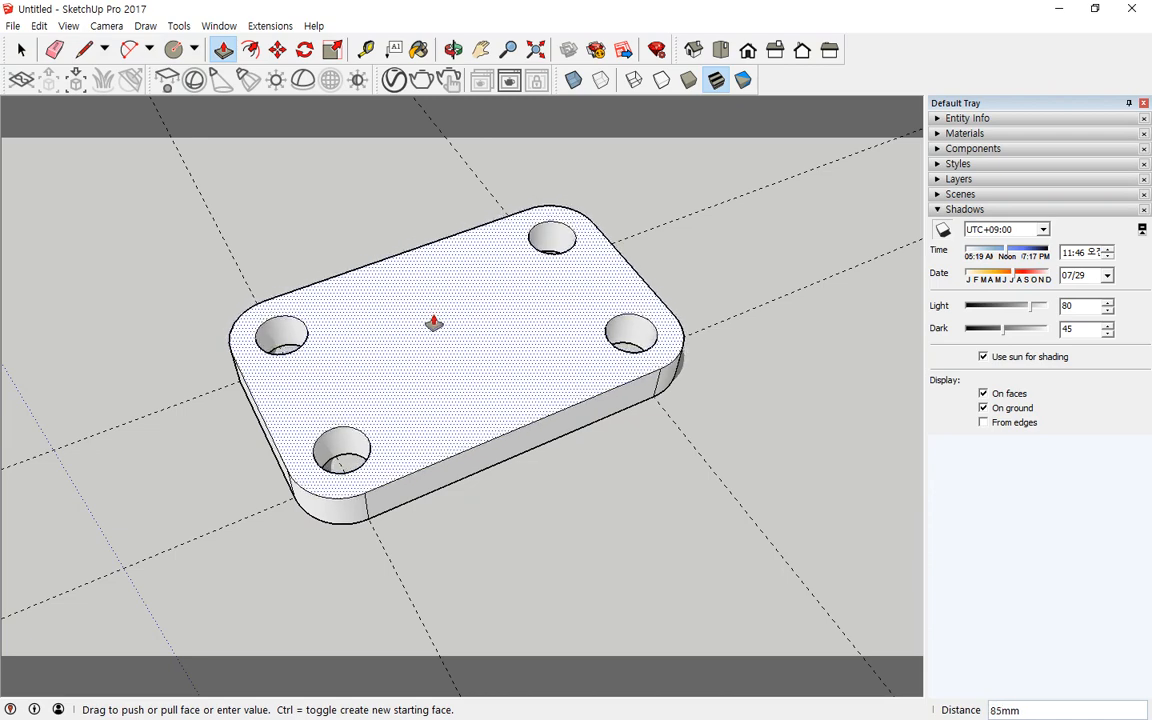
type("100")
key("Return")
middle_click_drag(605, 400, 522, 517)
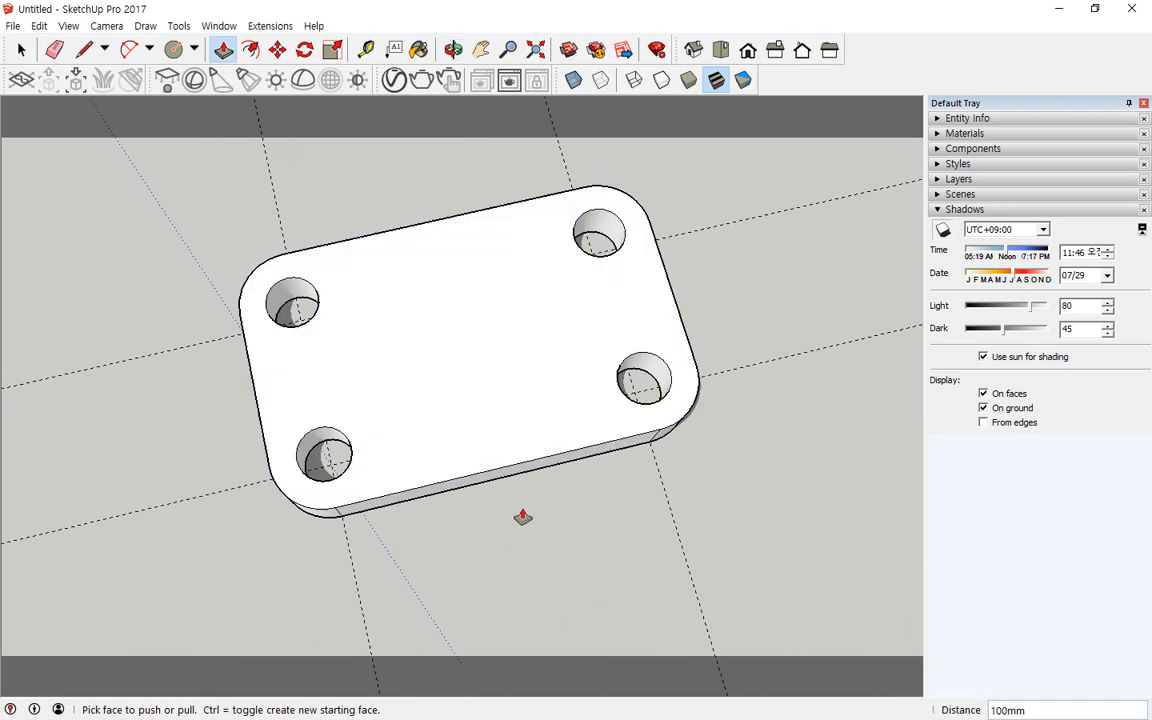
middle_click_drag(362, 449, 270, 369)
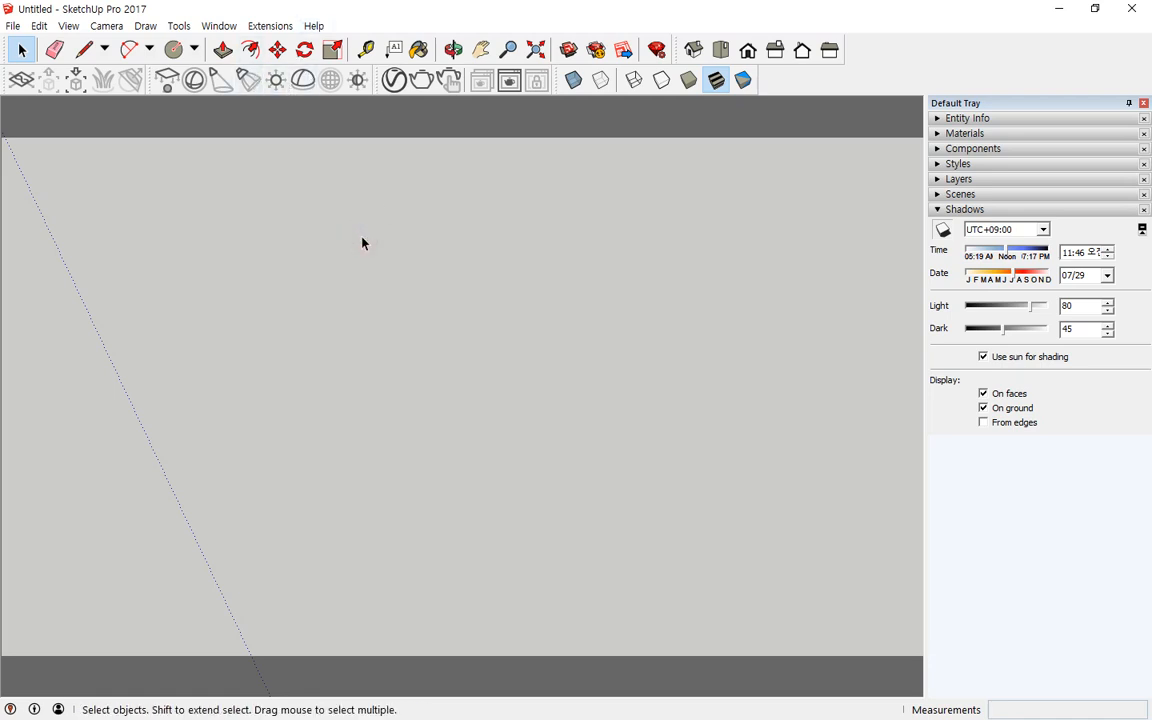
key("m")
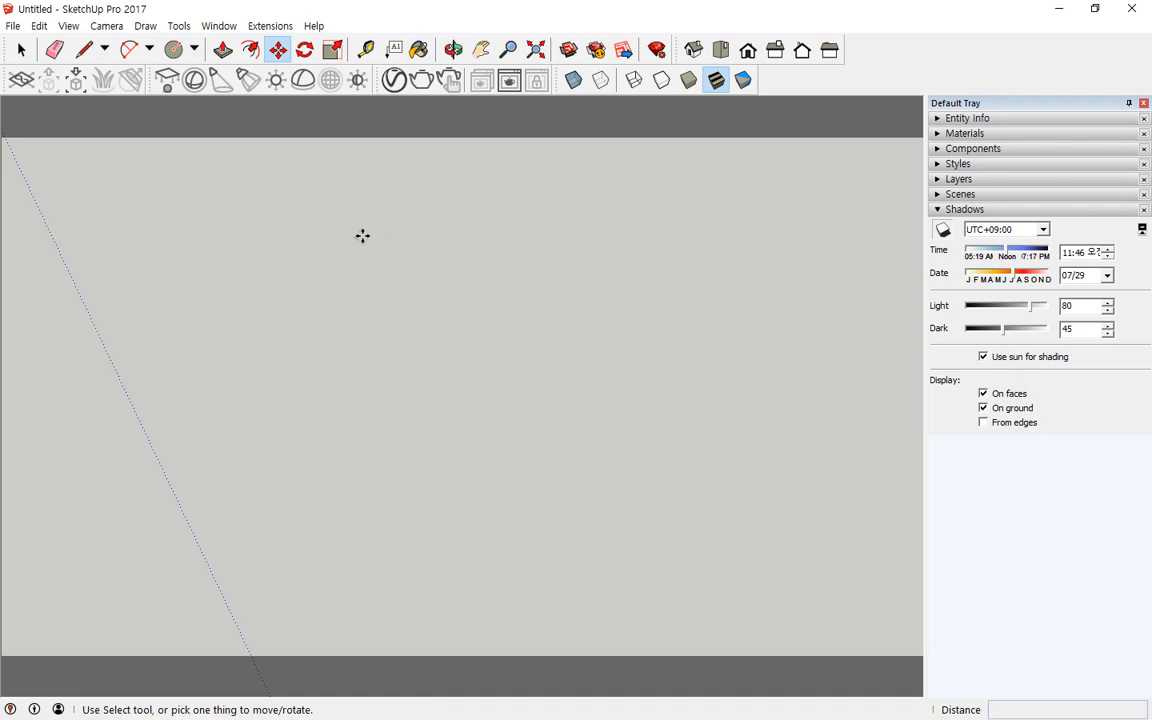
key("q")
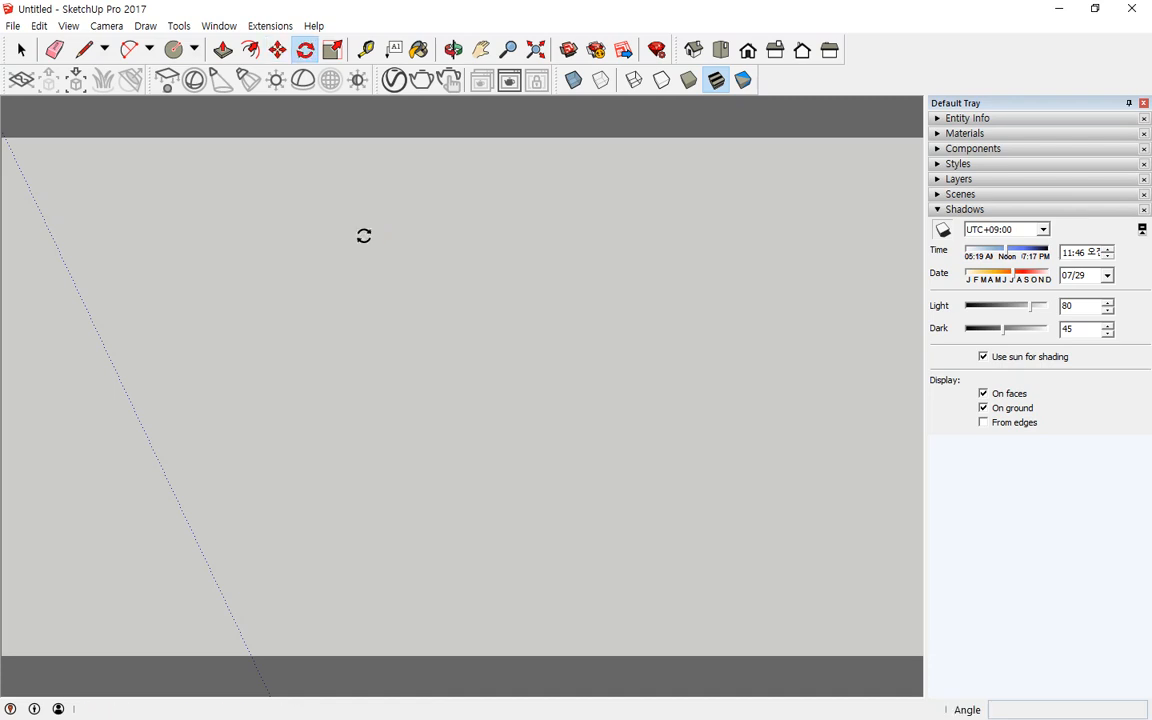
key("s")
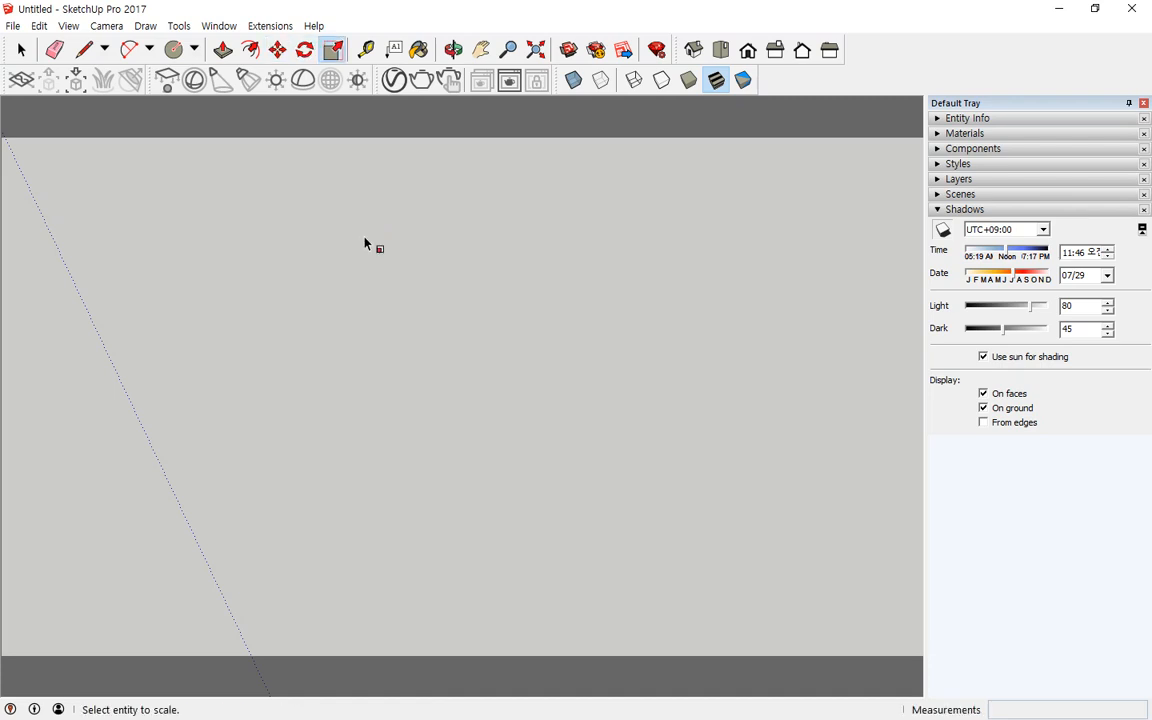
key("space")
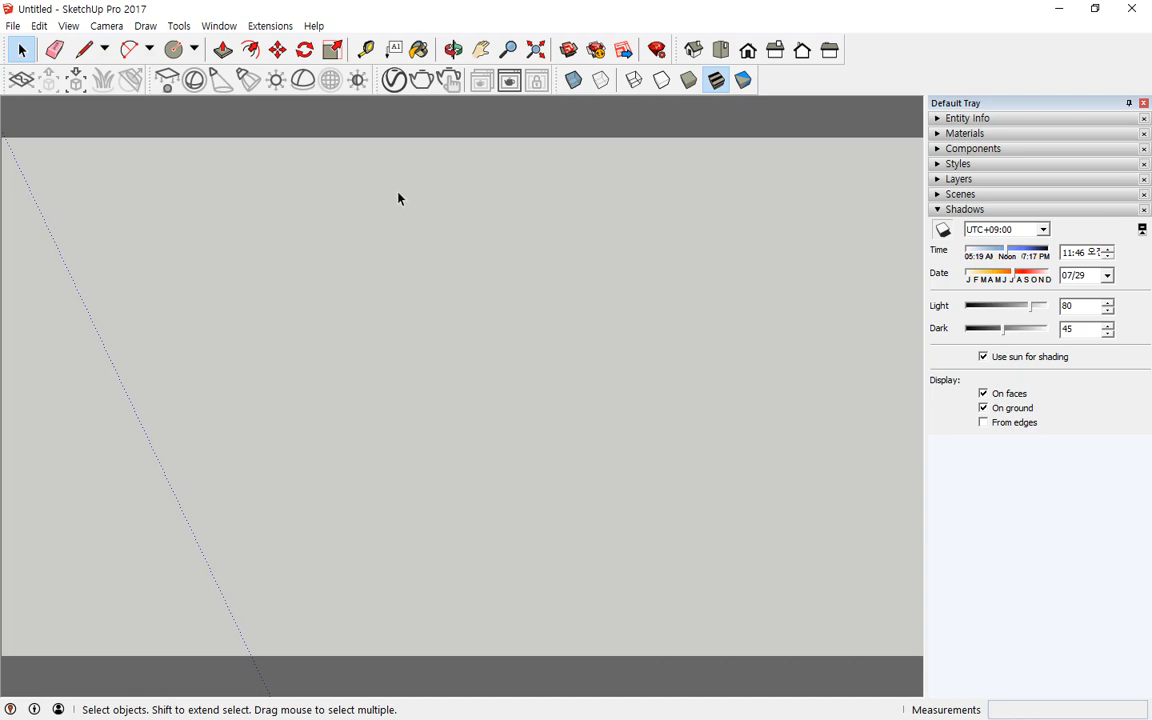
Step: Open the Shortcuts preferences and look up the shortcut assigned to the V-Ray Render command
left_click(266, 27)
mouse_move(213, 26)
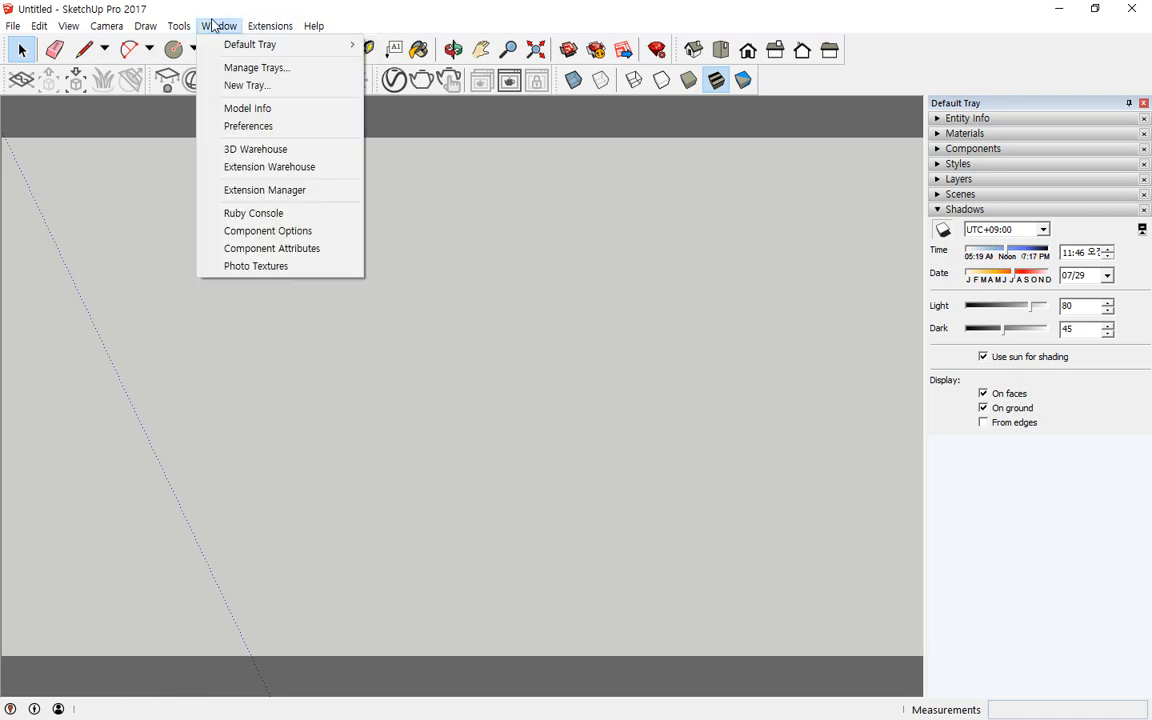
left_click(293, 128)
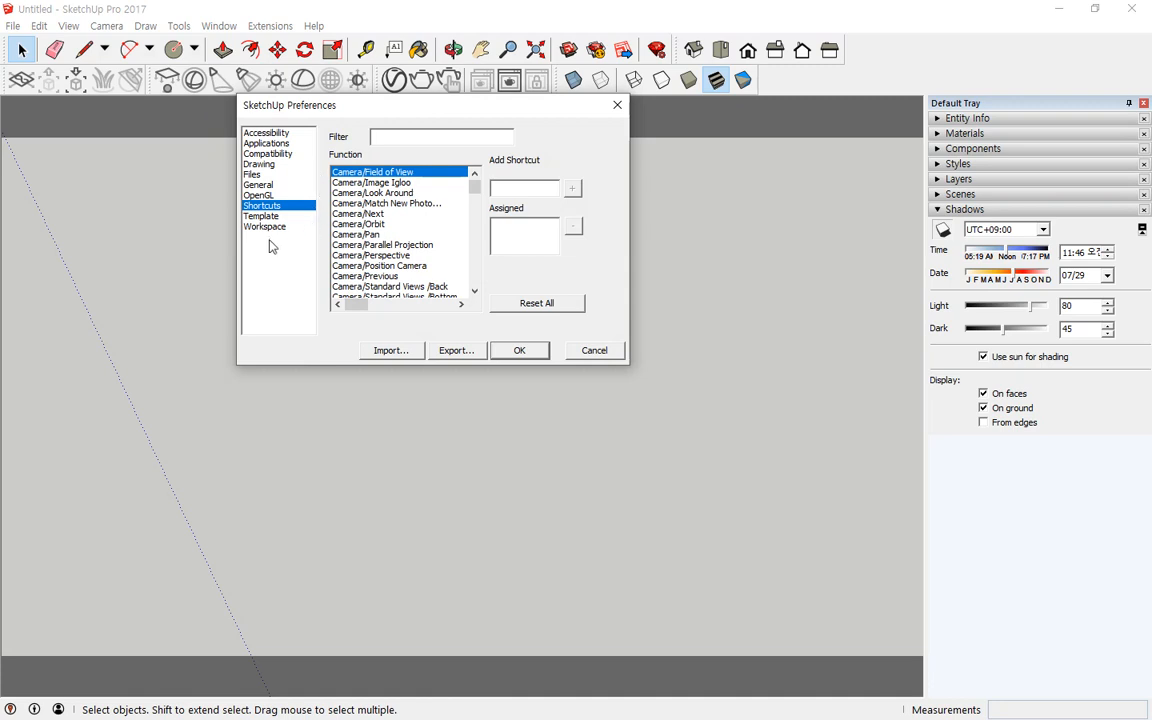
left_click(278, 195)
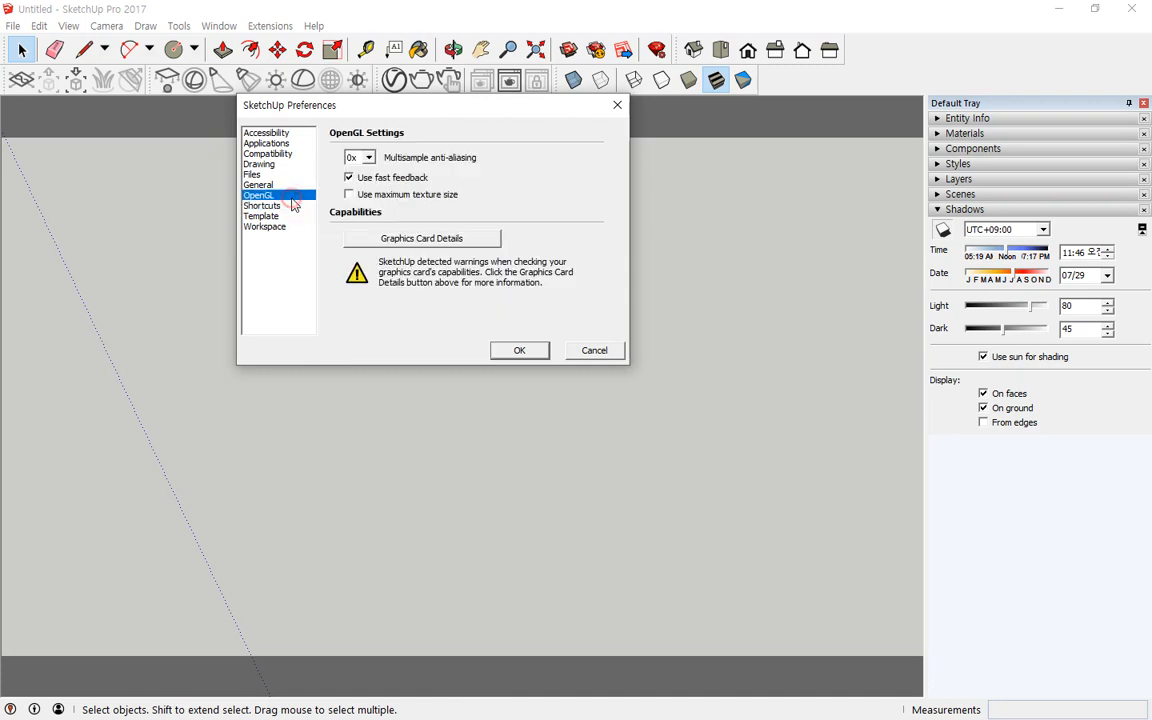
left_click(270, 206)
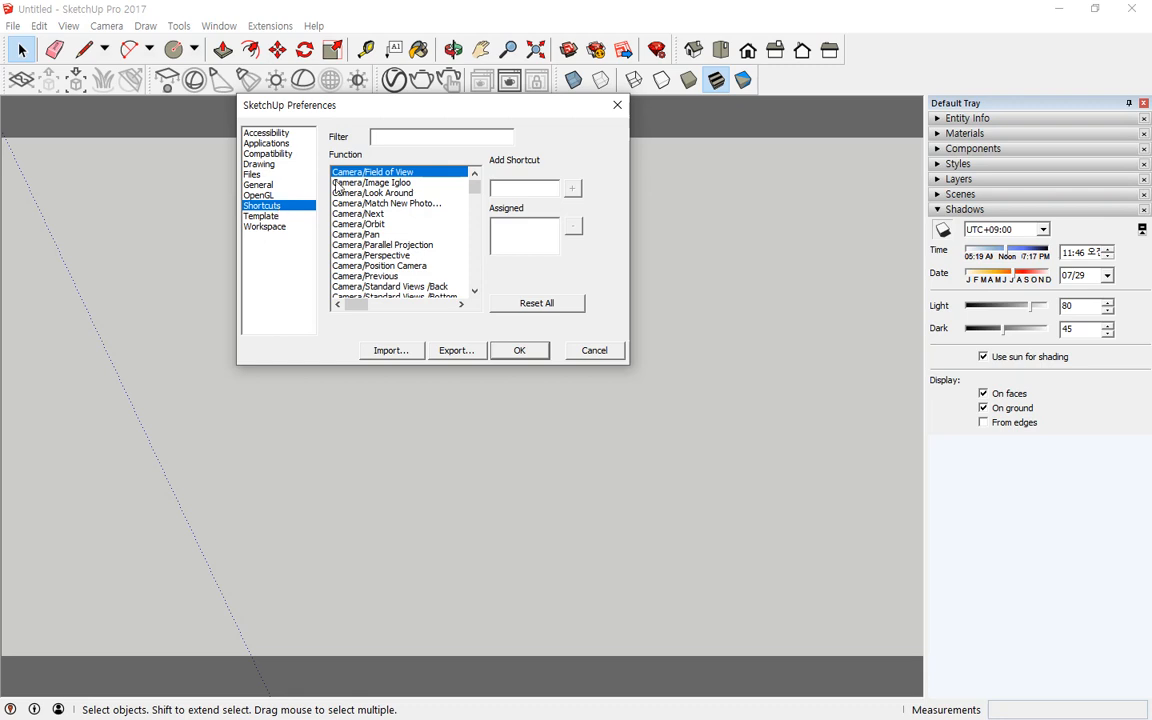
left_click(384, 137)
type("rander")
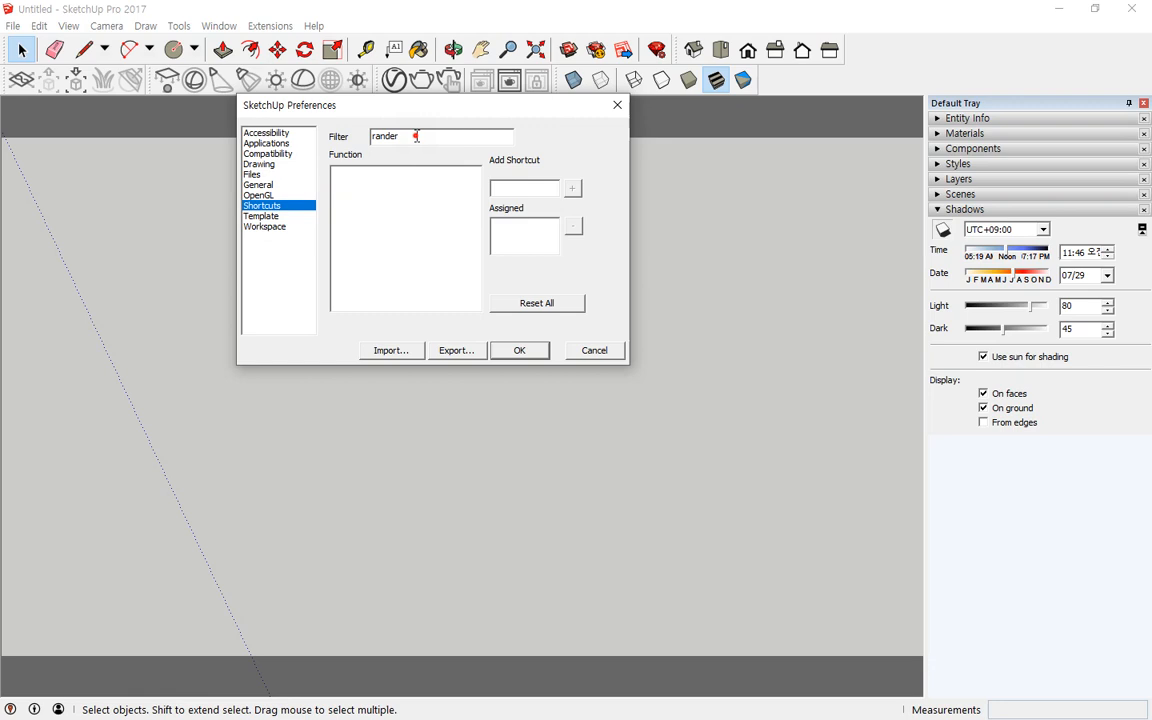
left_click_drag(416, 137, 310, 151)
type("ren")
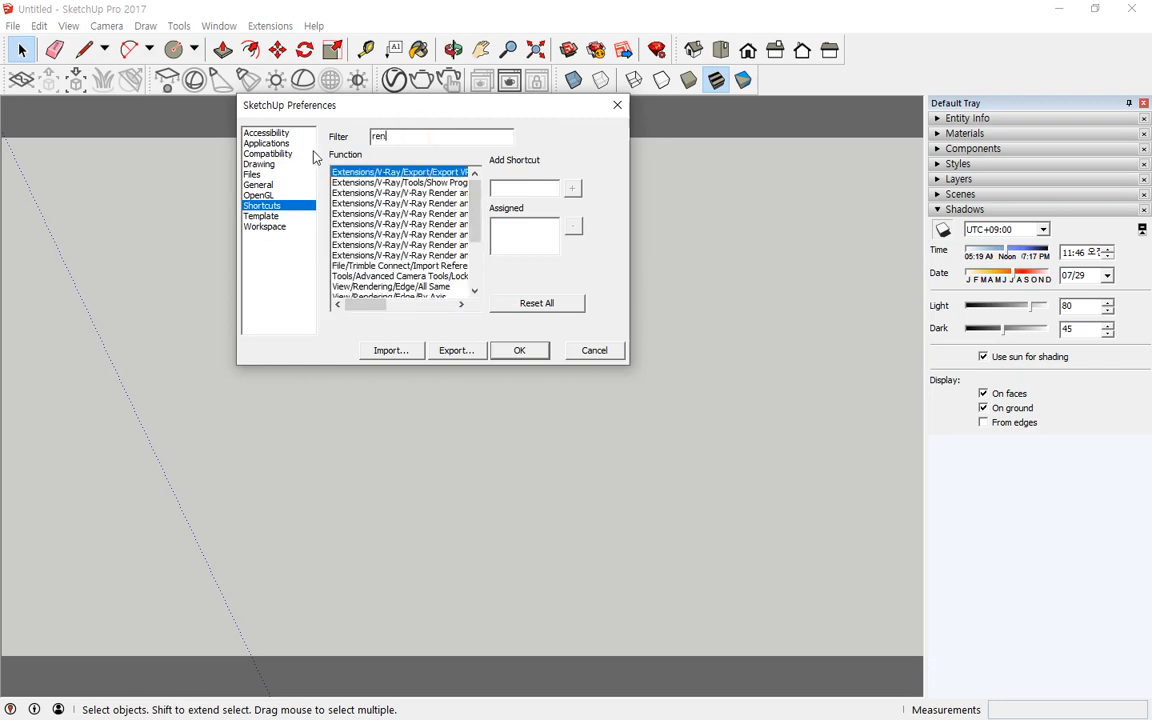
type("der")
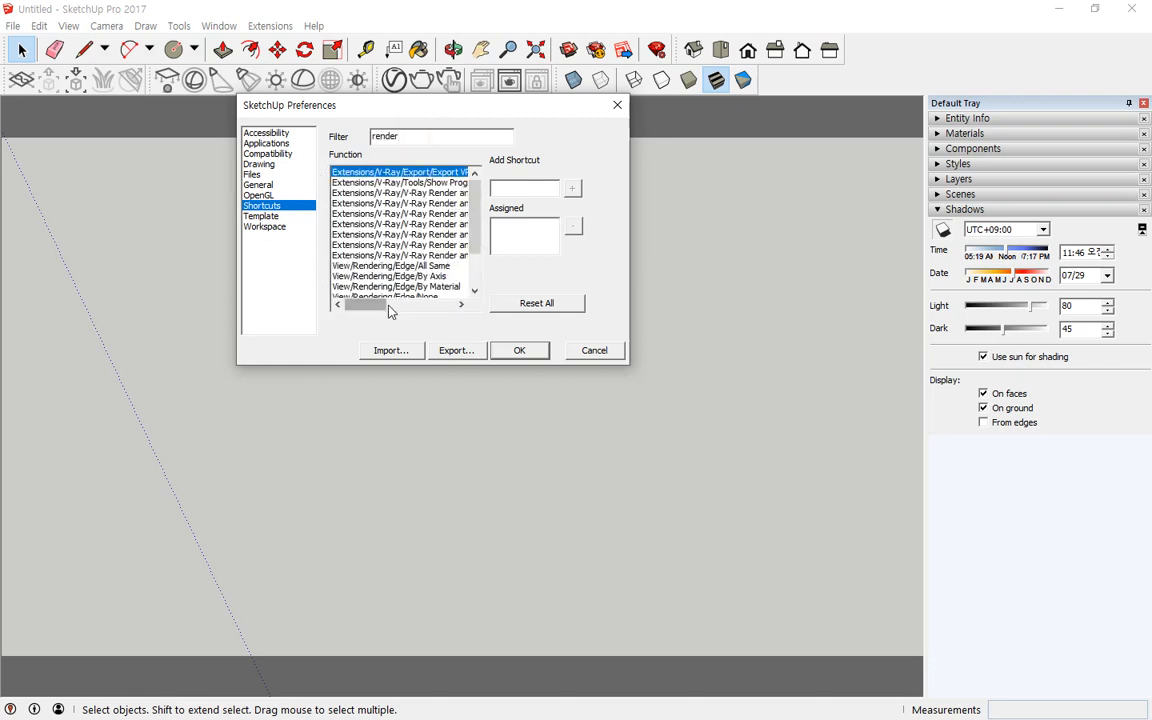
left_click_drag(379, 310, 412, 312)
left_click(410, 226)
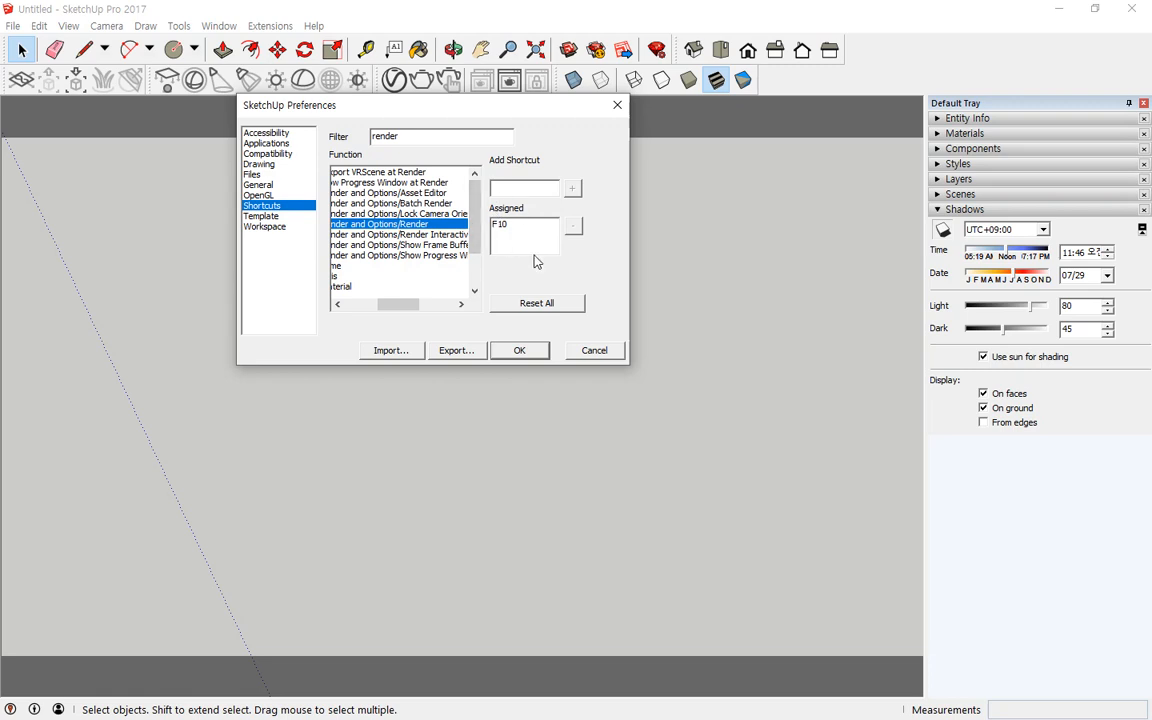
left_click_drag(414, 311, 410, 311)
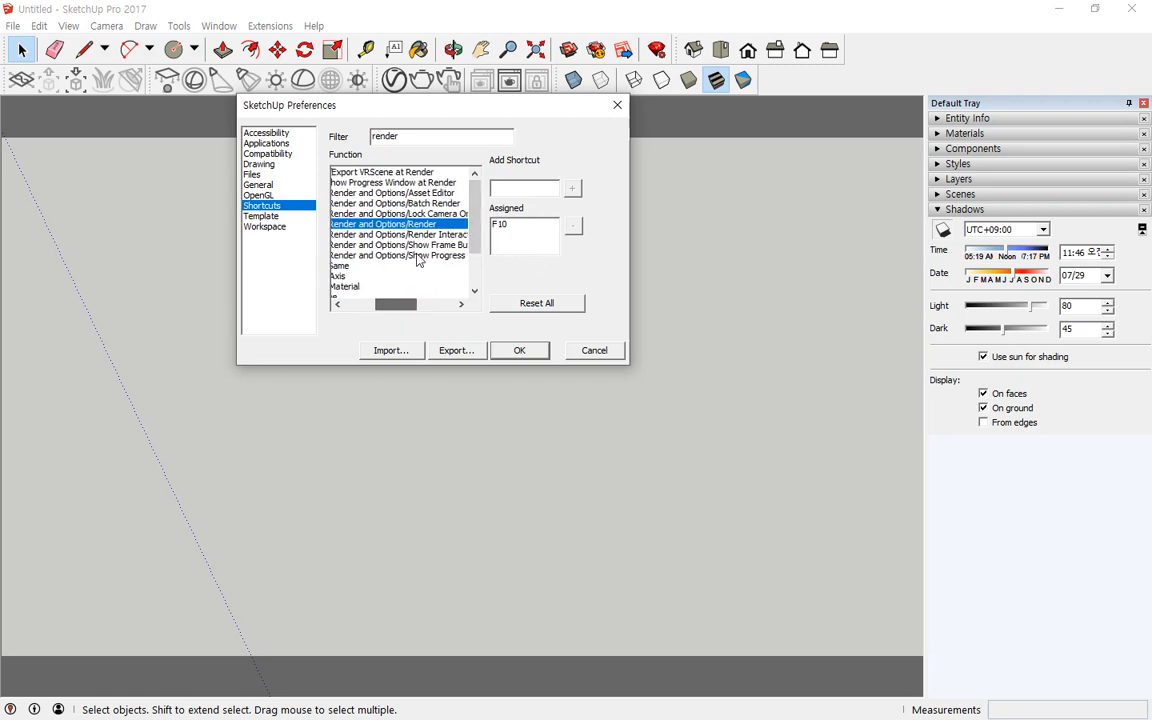
Step: Assign F9 to Window/Show Materials, accepting the reassignment from V-Ray's Asset Editor, and close the preferences
left_click_drag(404, 141, 335, 140)
type("ma")
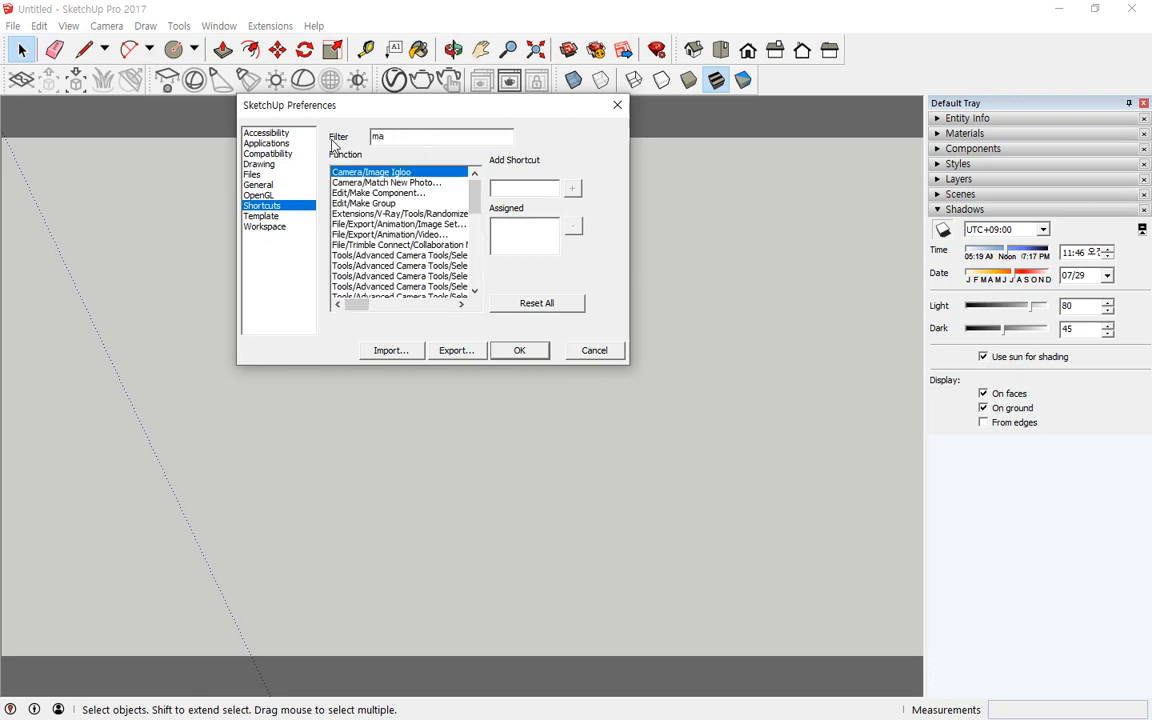
type("ter")
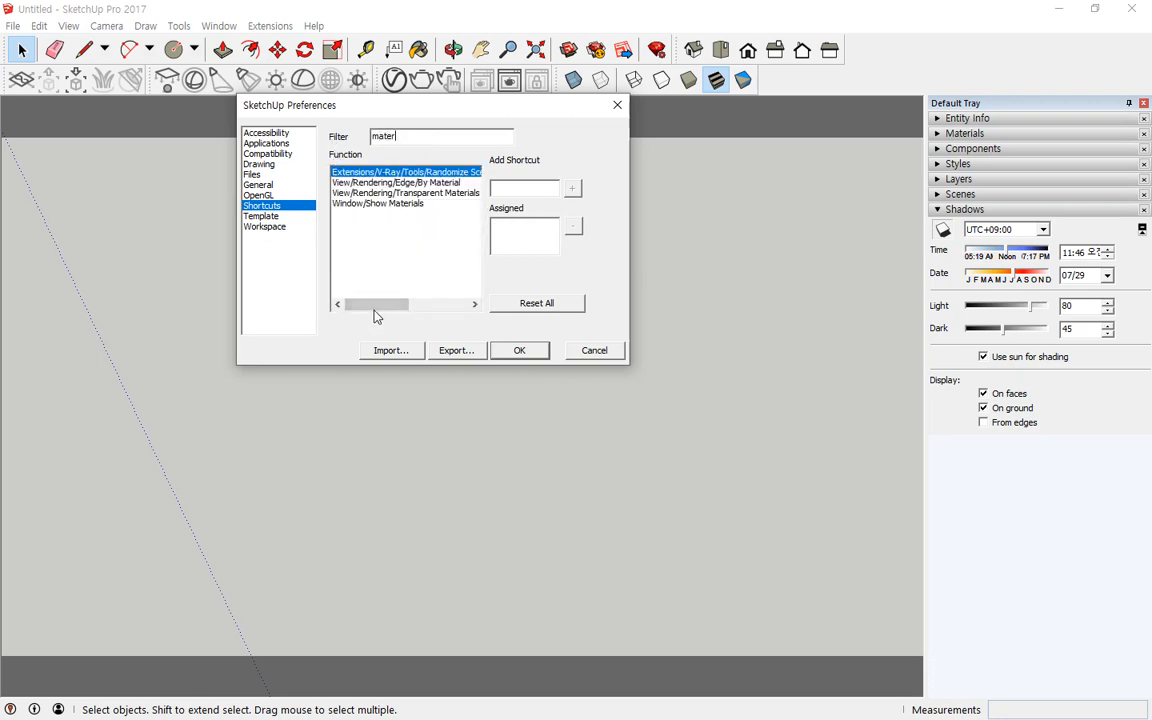
mouse_move(375, 309)
left_mouse_down()
mouse_move(422, 311)
mouse_move(371, 305)
left_mouse_up()
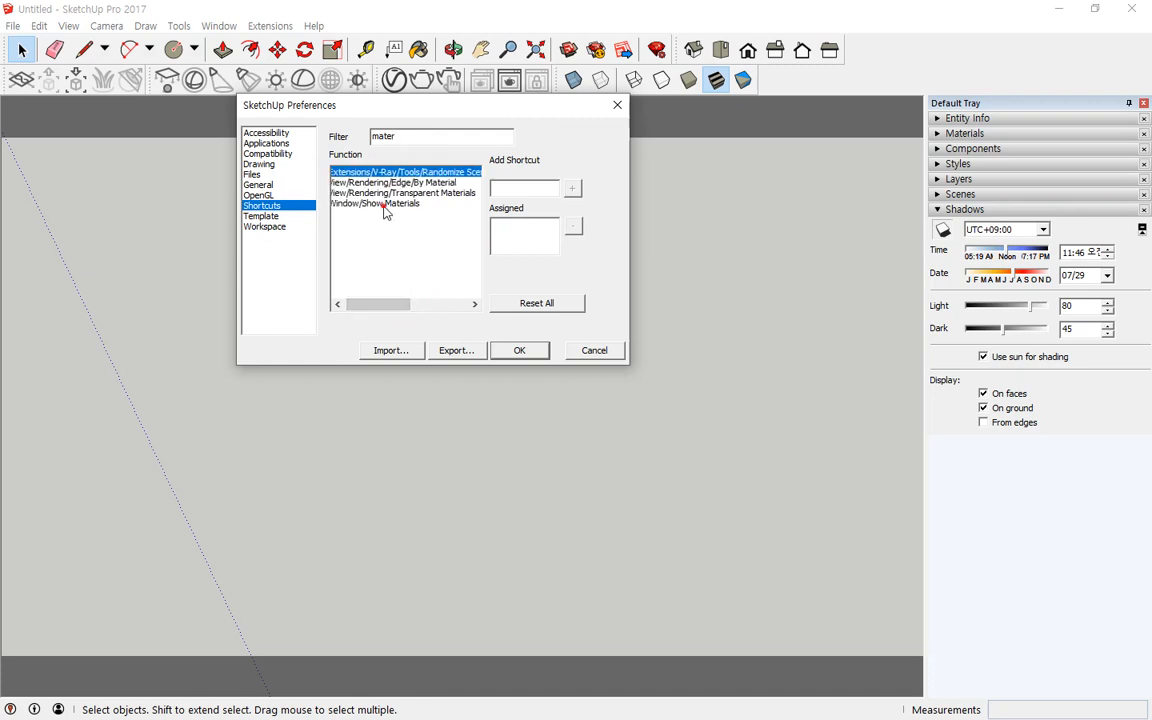
left_click(352, 203)
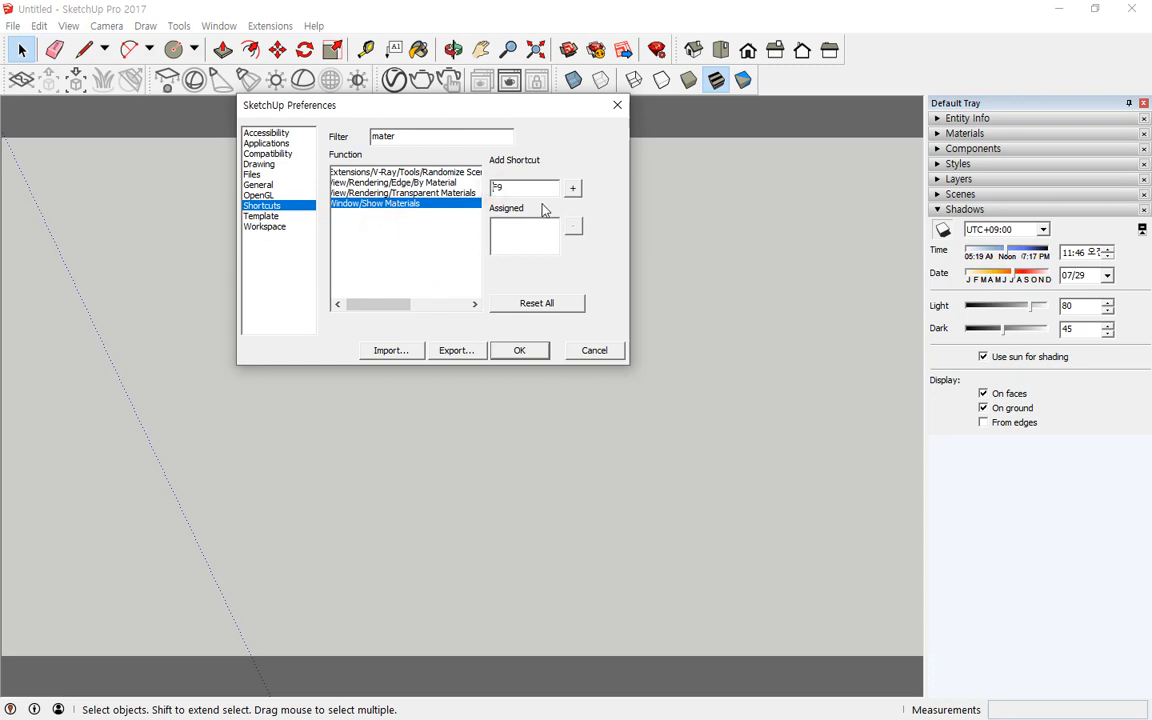
left_click(575, 190)
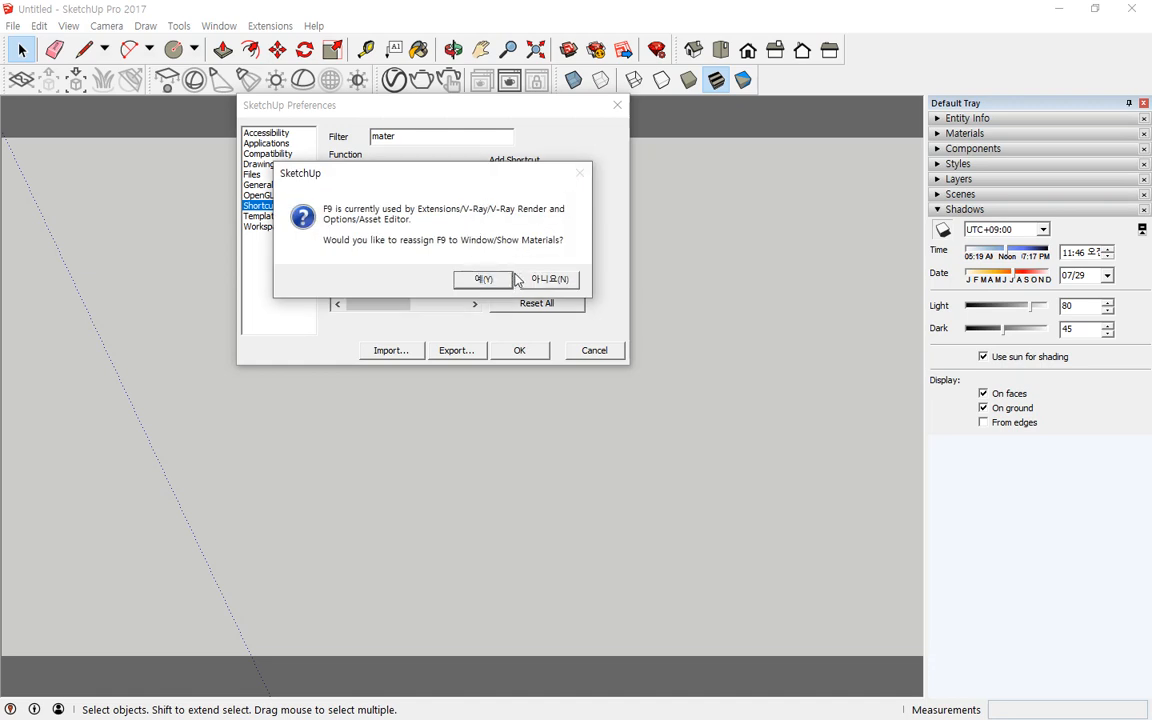
left_click(477, 277)
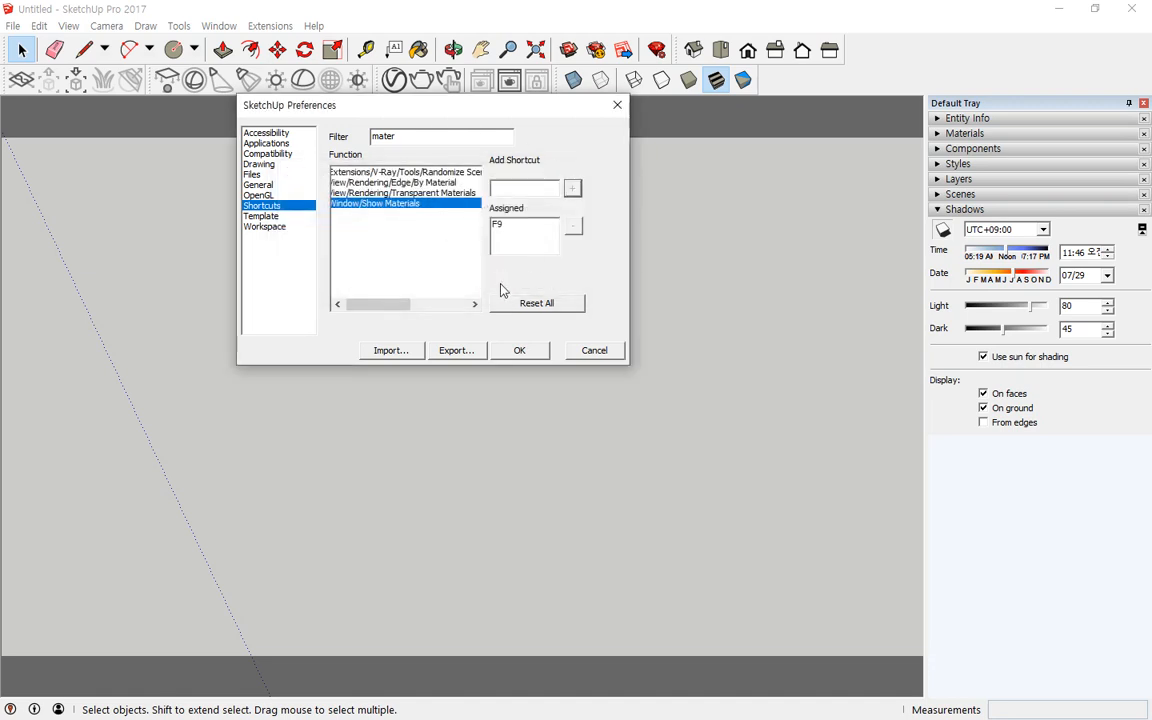
left_click(507, 351)
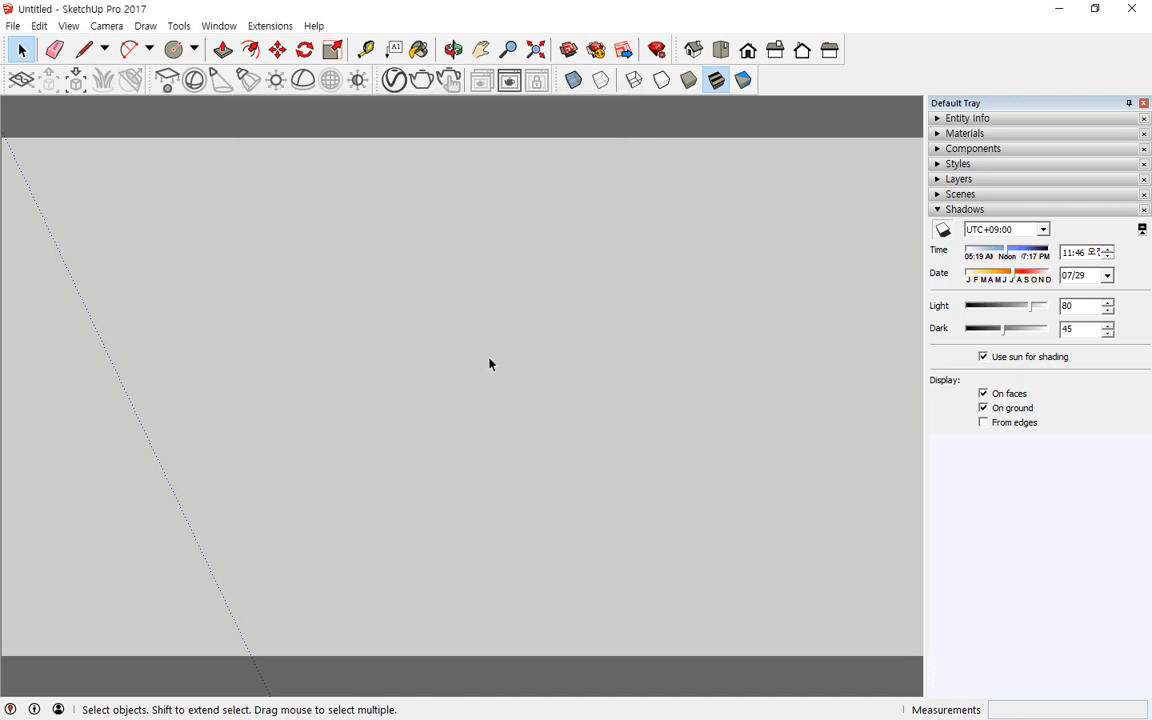
Step: Open the Materials panel and launch a V-Ray render with the function keys, then close both V-Ray windows
key("F9")
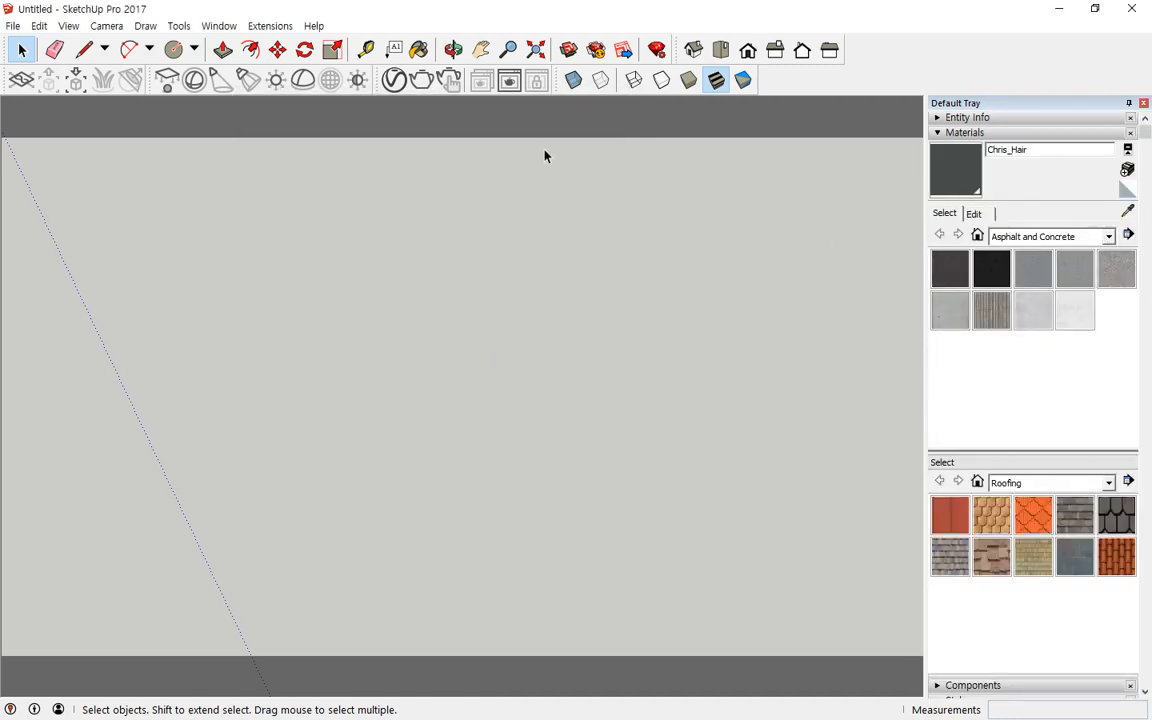
key("F10")
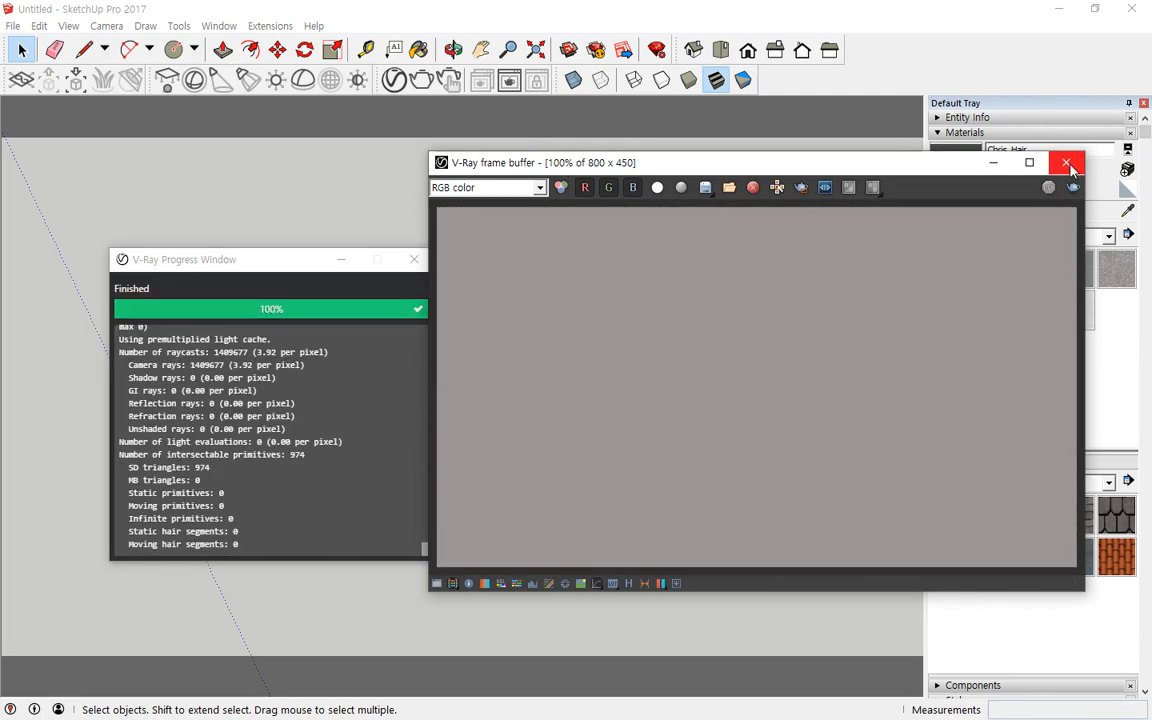
left_click(1066, 162)
left_click(414, 259)
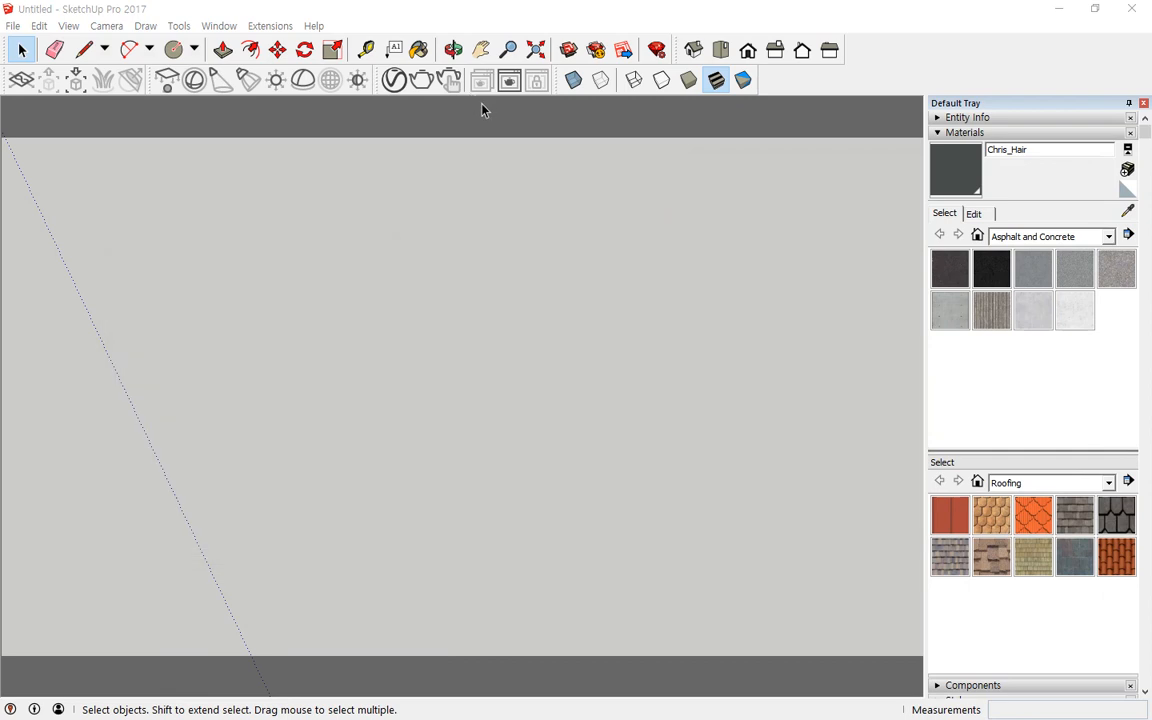
left_click(344, 325)
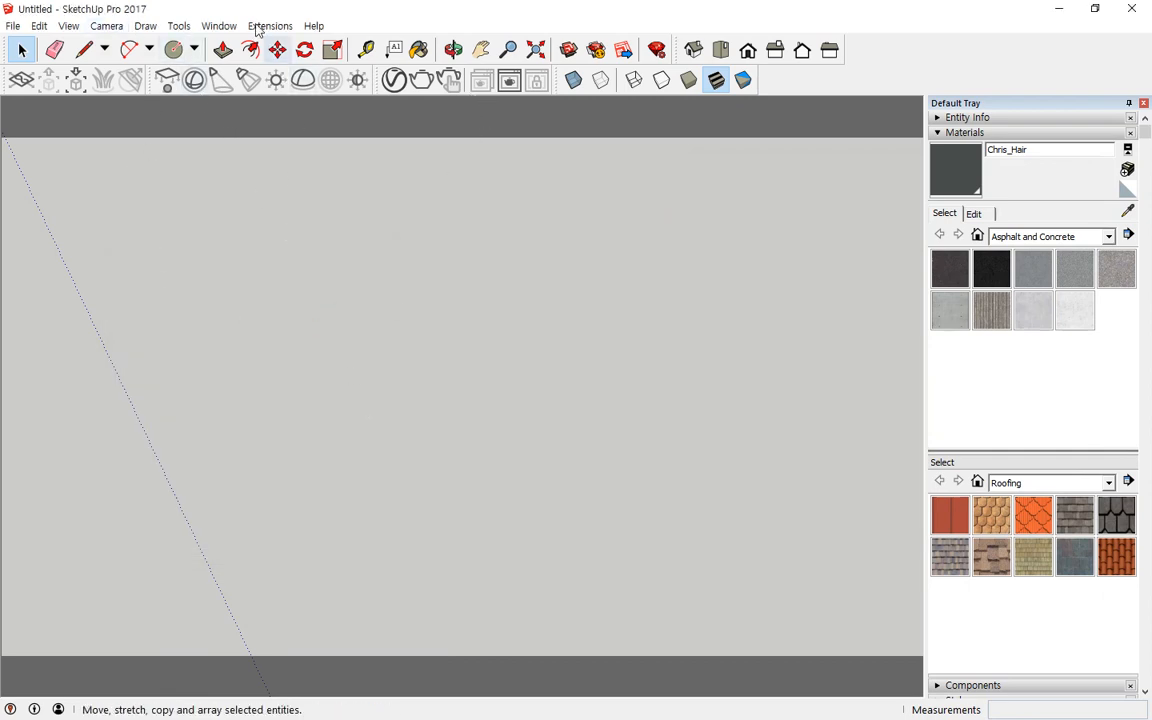
Step: Reopen the shortcut preferences and check the shortcuts assigned to the Line and Circle tools
left_click(219, 26)
left_click(237, 132)
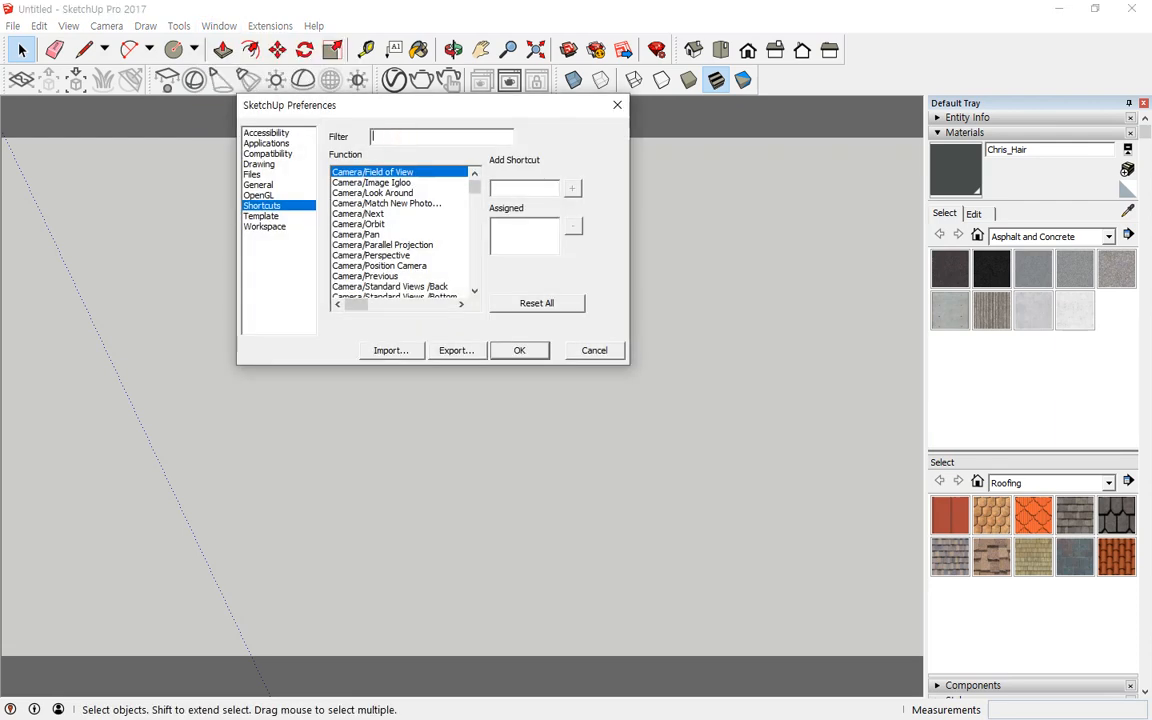
type("line")
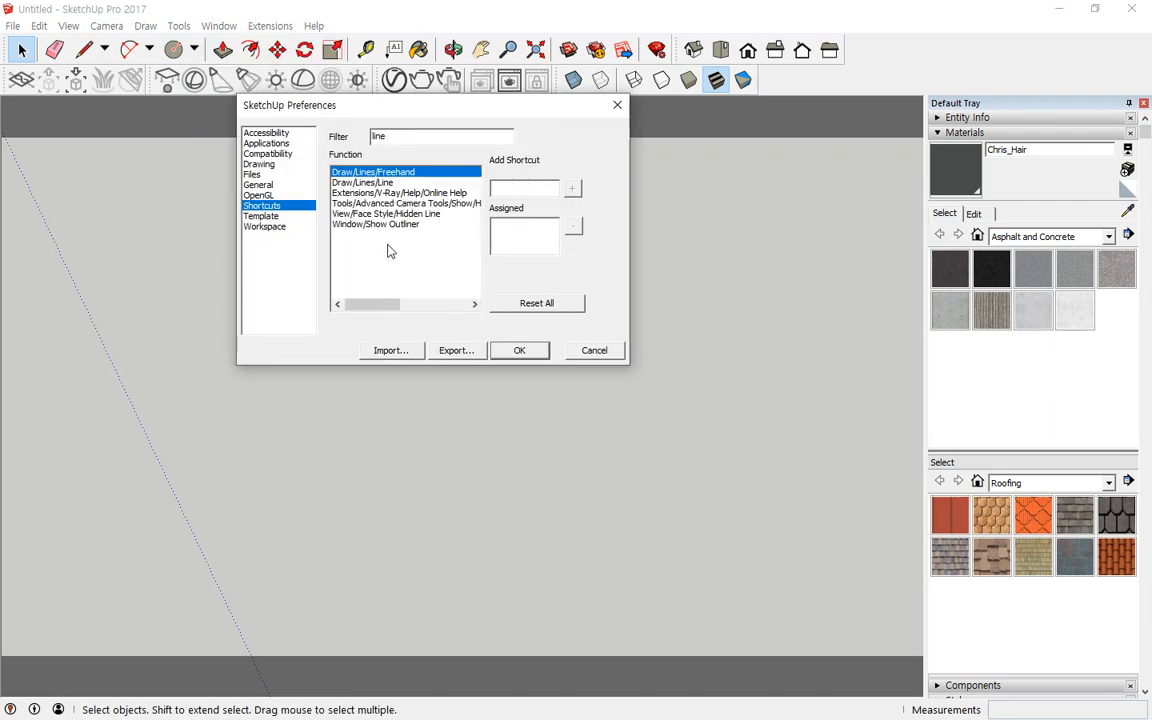
left_click(356, 184)
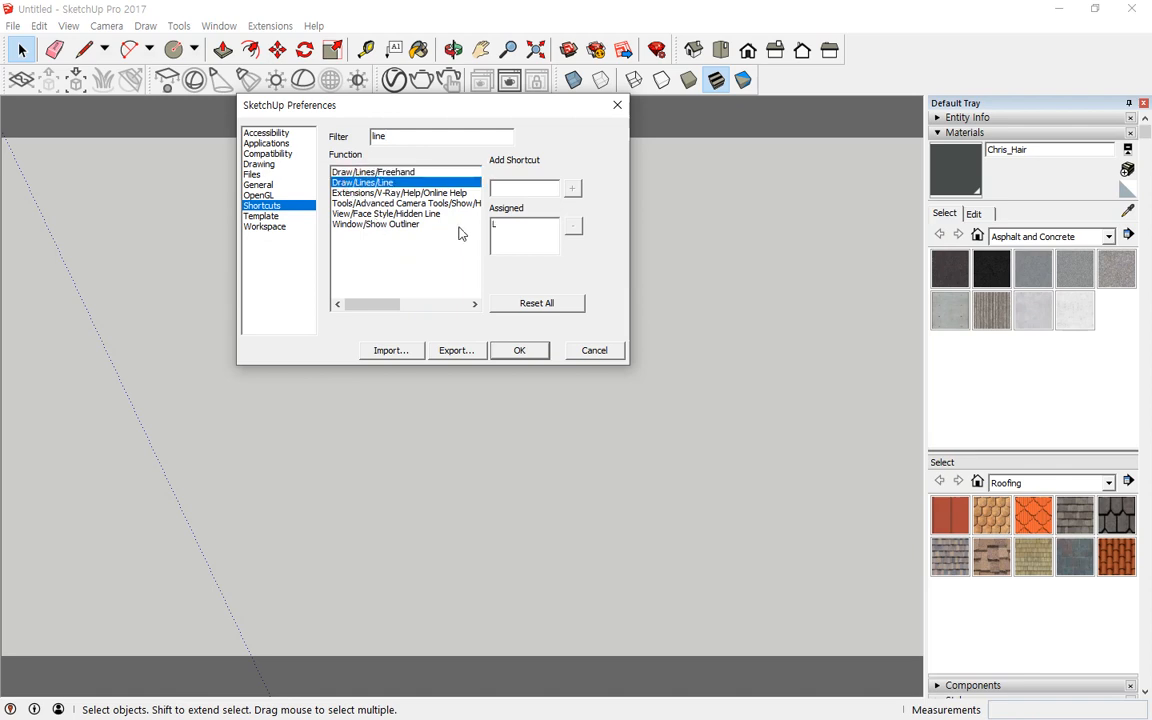
left_click(508, 224)
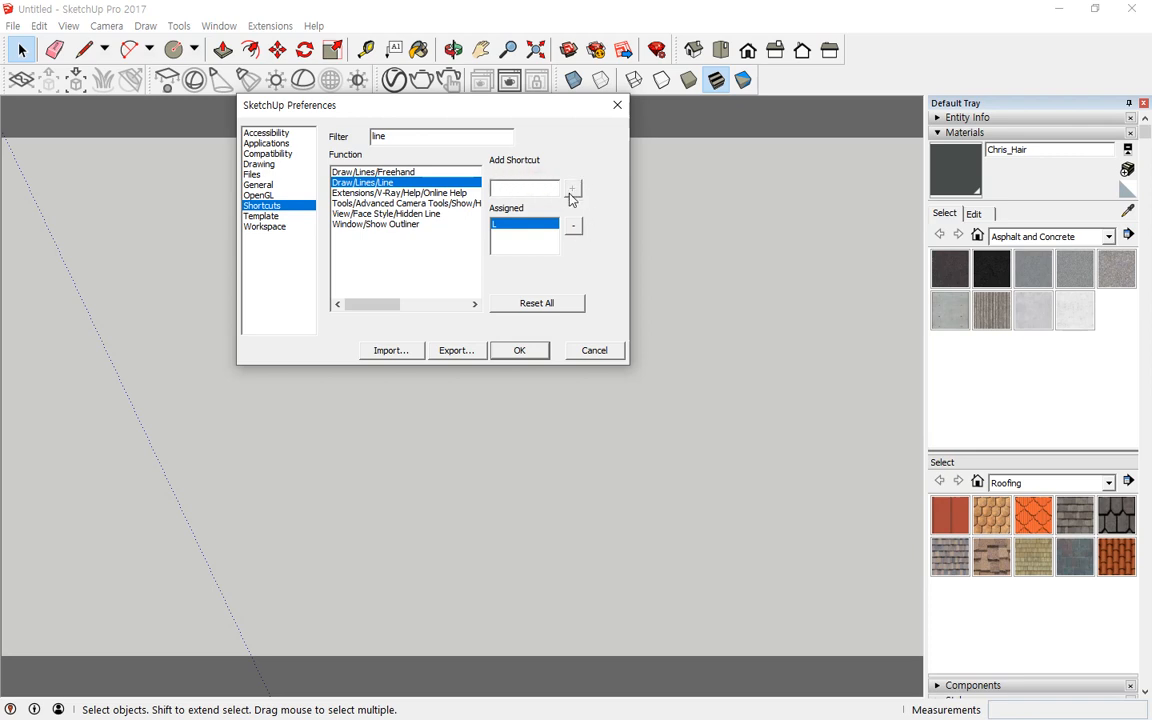
left_click(453, 141)
double_click(387, 135)
type("c")
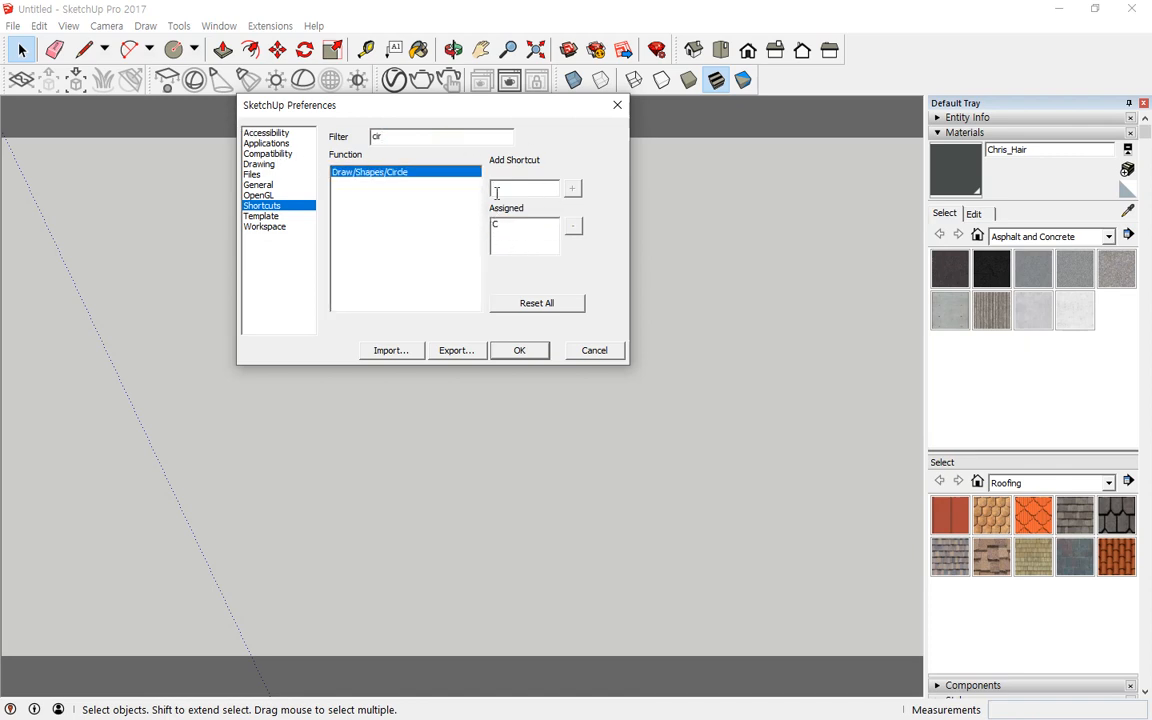
type("ir")
Step: Try to assign C to the 2 Point Arc tool, then cancel the preferences dialog
double_click(380, 136)
type("a")
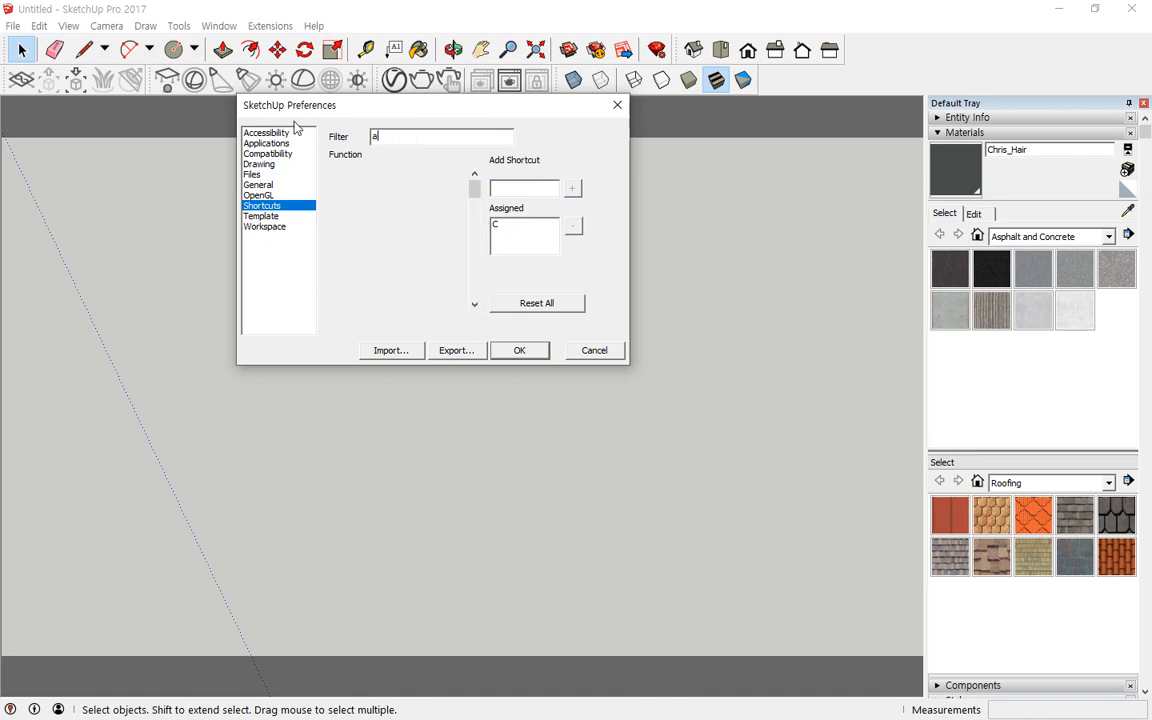
type("rc")
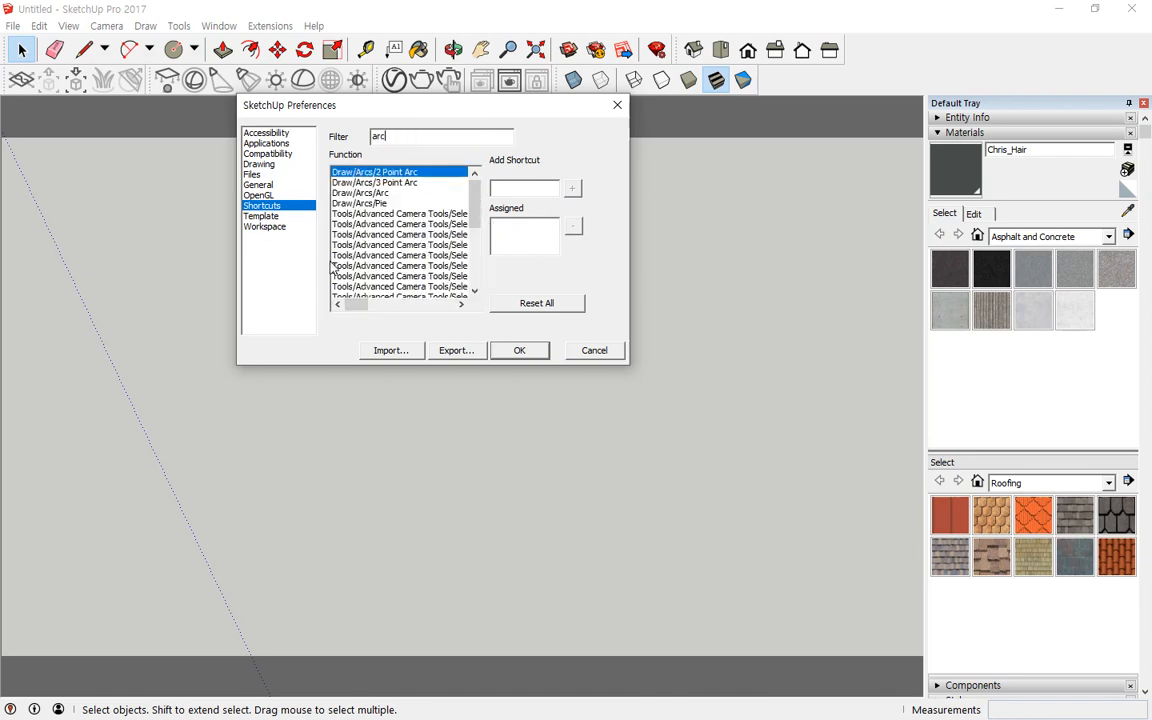
left_click(506, 190)
key("c")
left_click(573, 191)
left_click(546, 275)
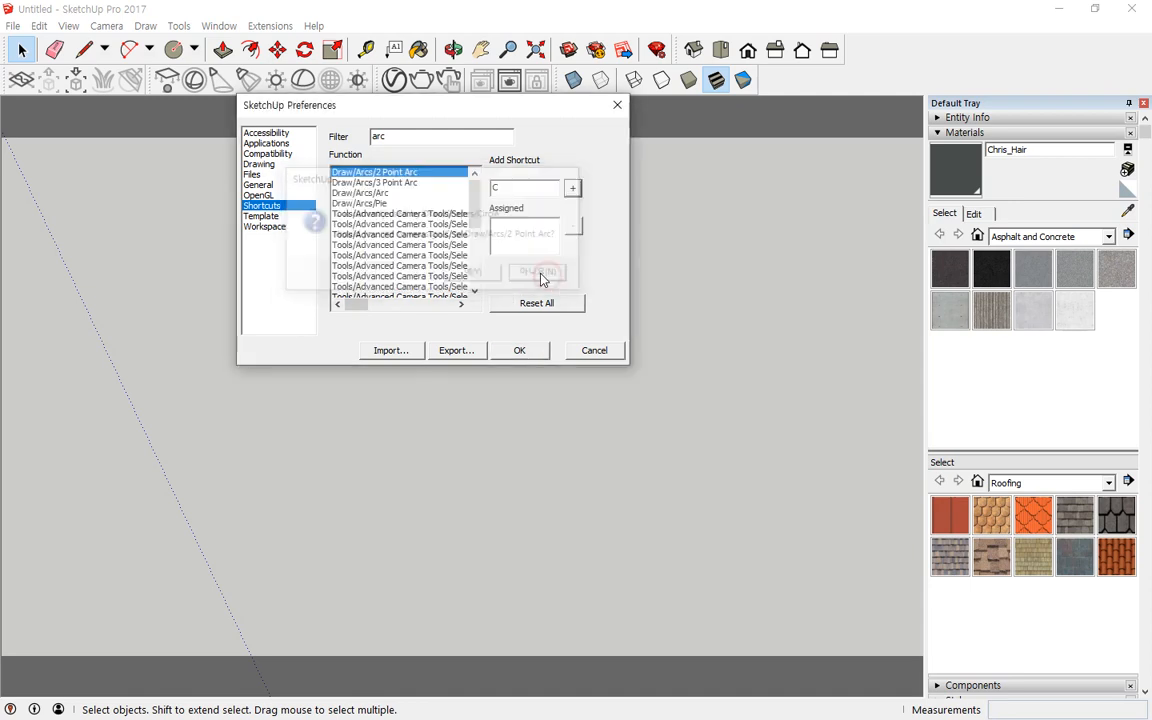
left_click_drag(513, 192, 447, 213)
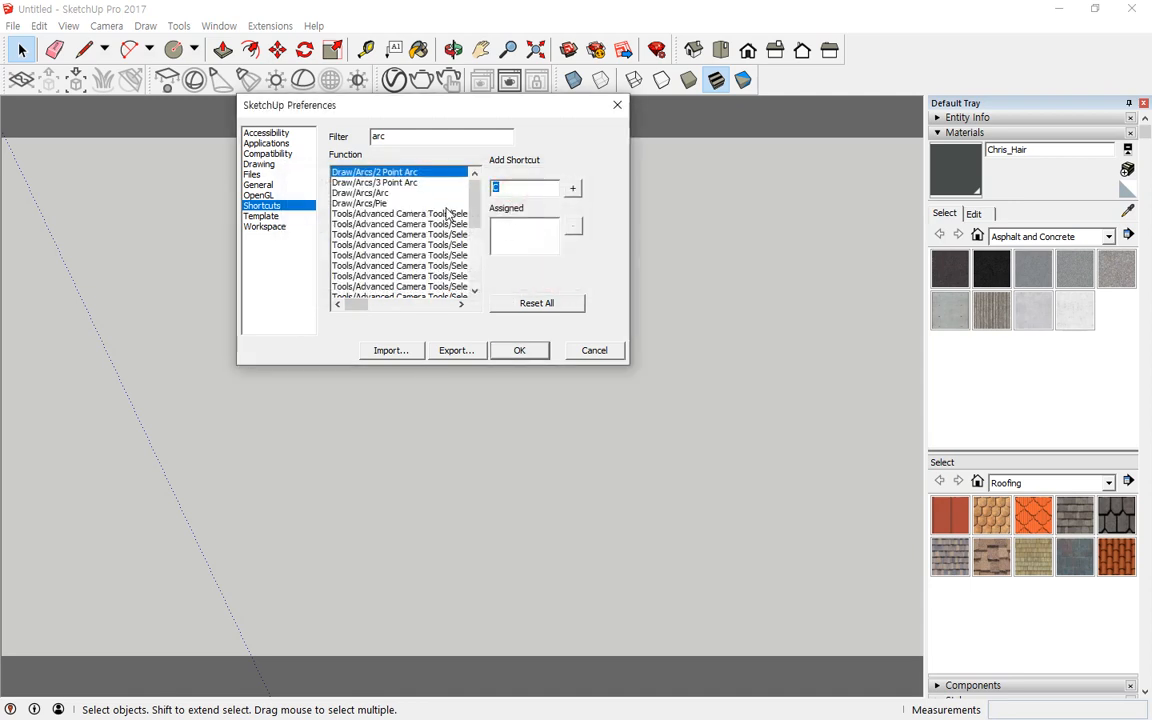
key("Delete")
key("BackSpace")
key("space")
double_click(543, 189)
left_click(590, 351)
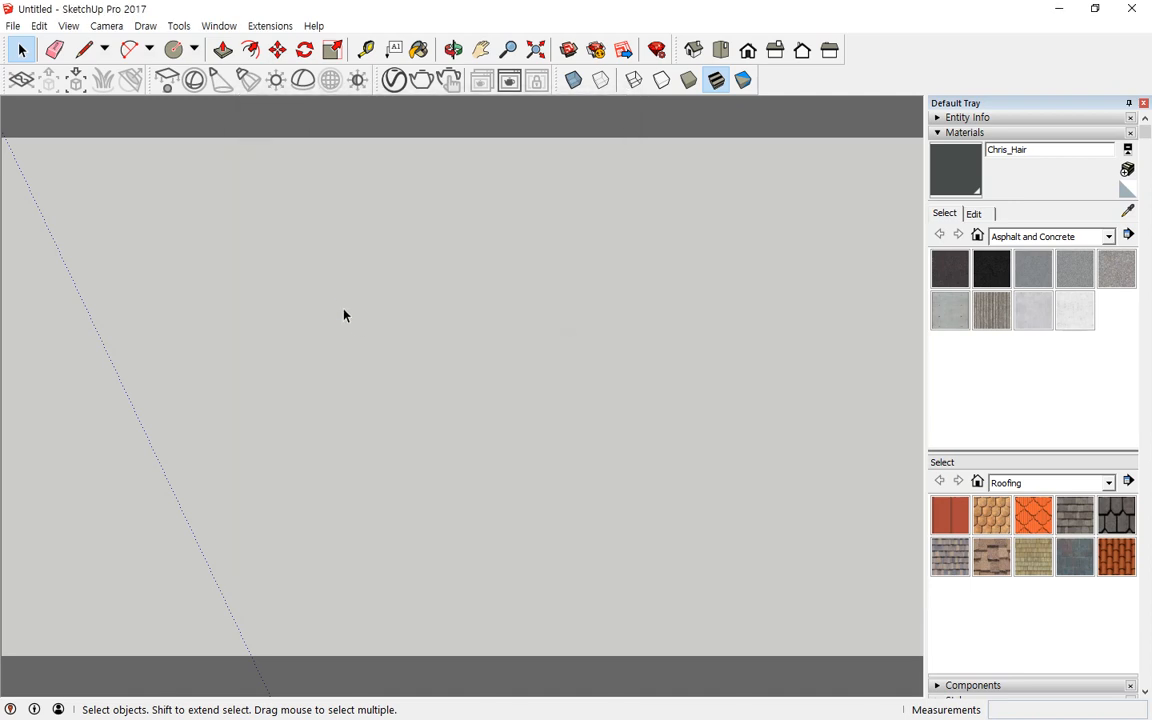
Step: Try the Line, Circle and Rectangle tool shortcuts in the drawing area
key("l")
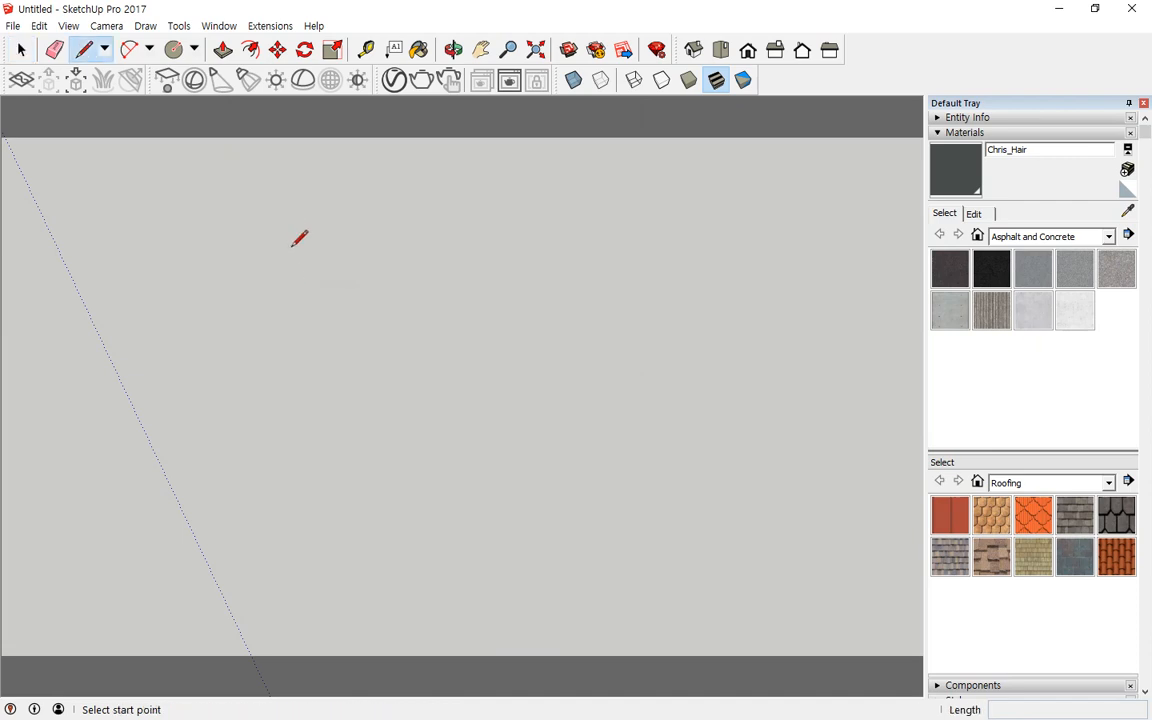
key("space")
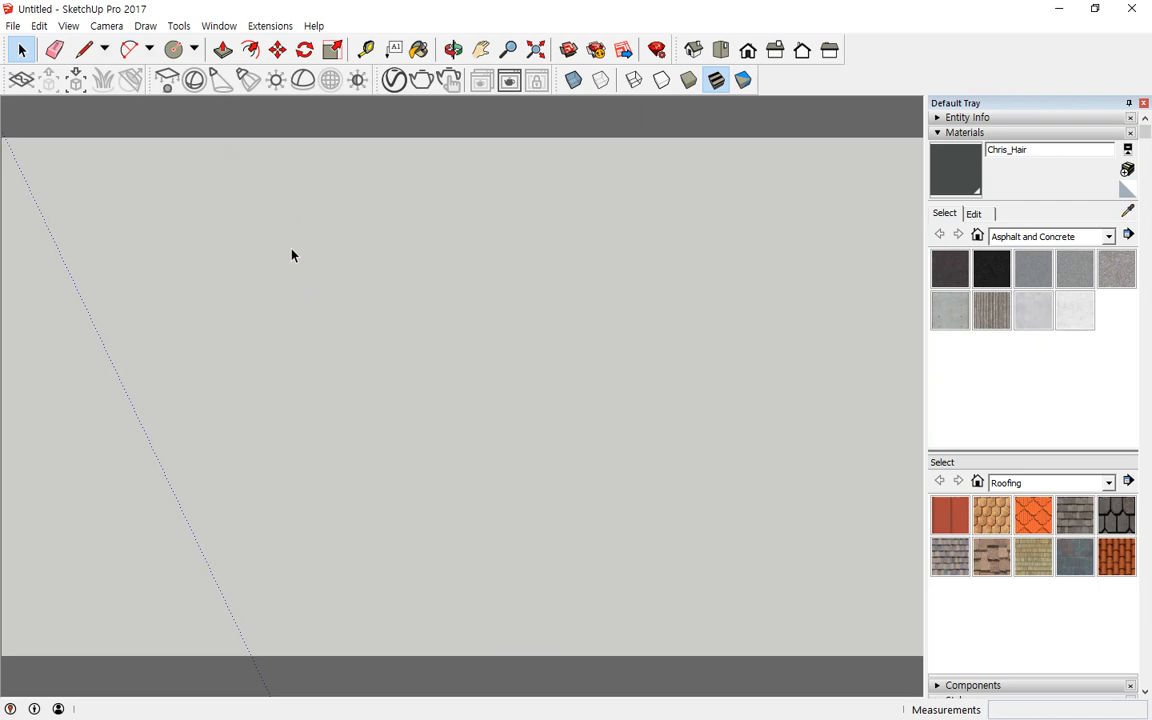
key("c")
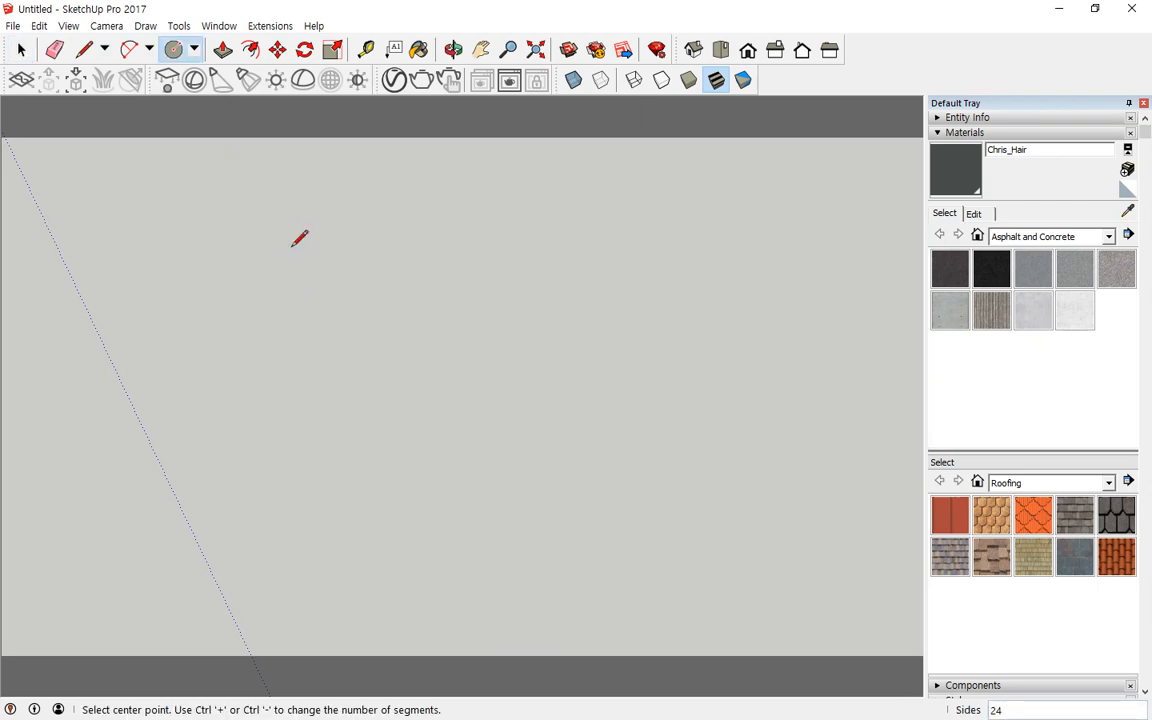
key("r")
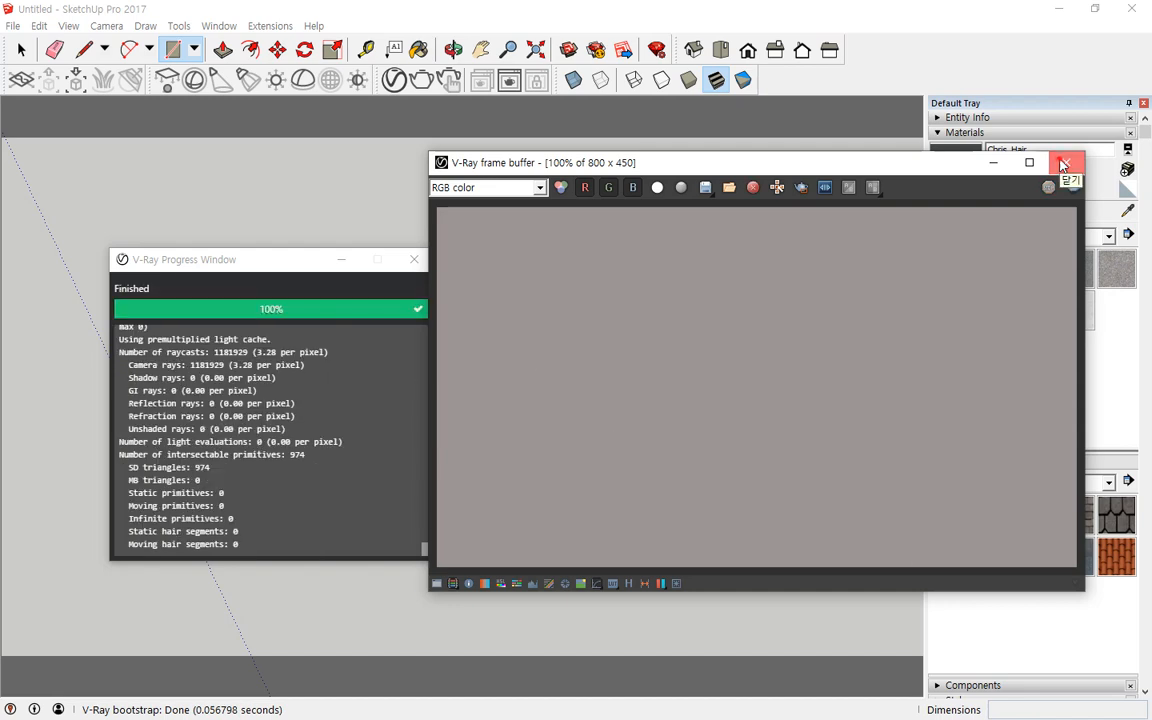
Step: Close the V-Ray render windows, then assign F9 to the V-Ray Render and Options/Asset Editor function, accepting the reassignment
left_click(1063, 165)
left_click(414, 259)
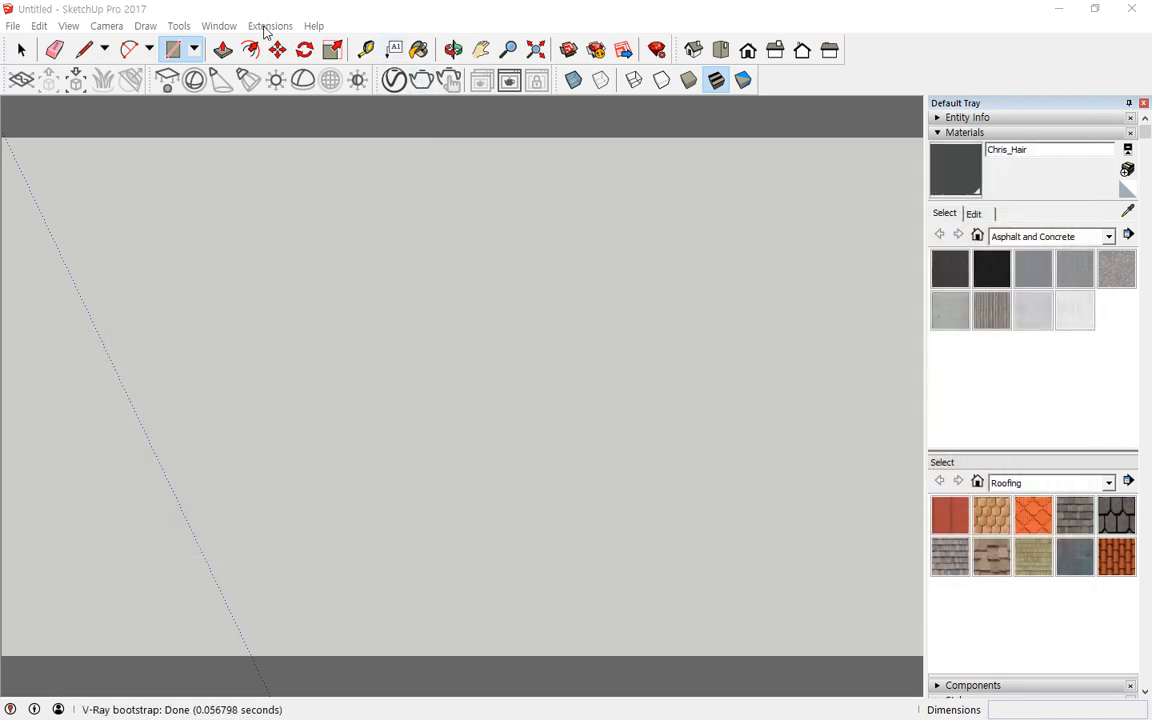
left_click(203, 27)
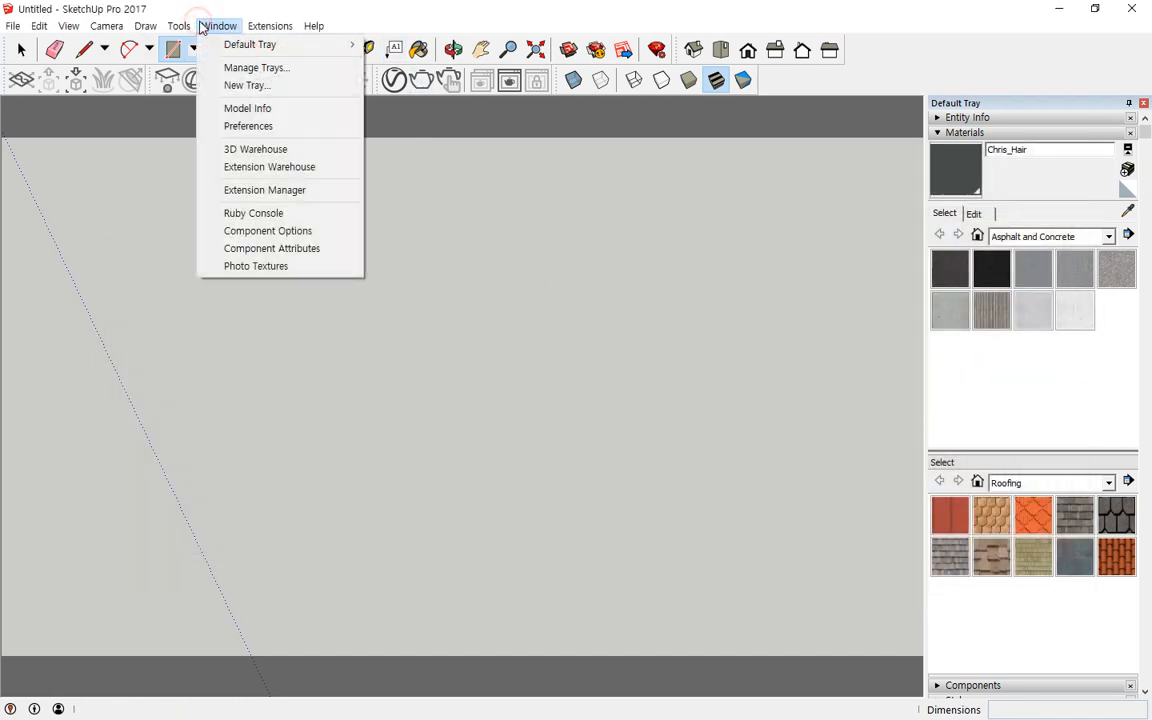
left_click(242, 128)
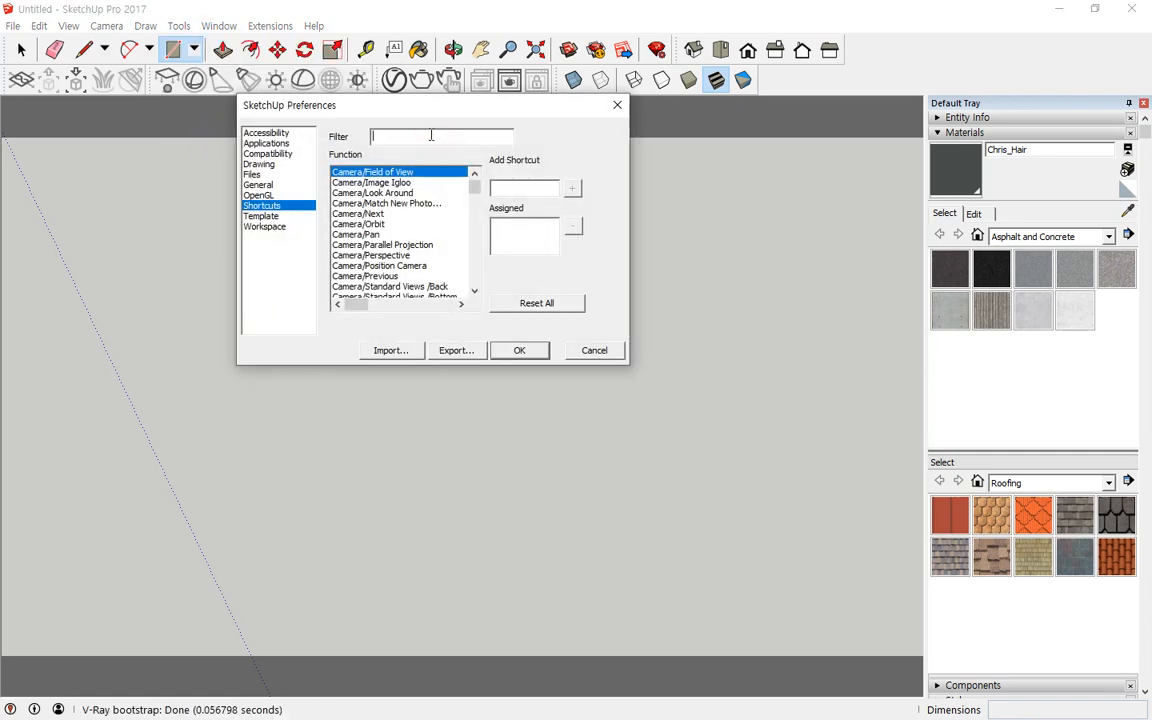
left_click(432, 136)
type("aset")
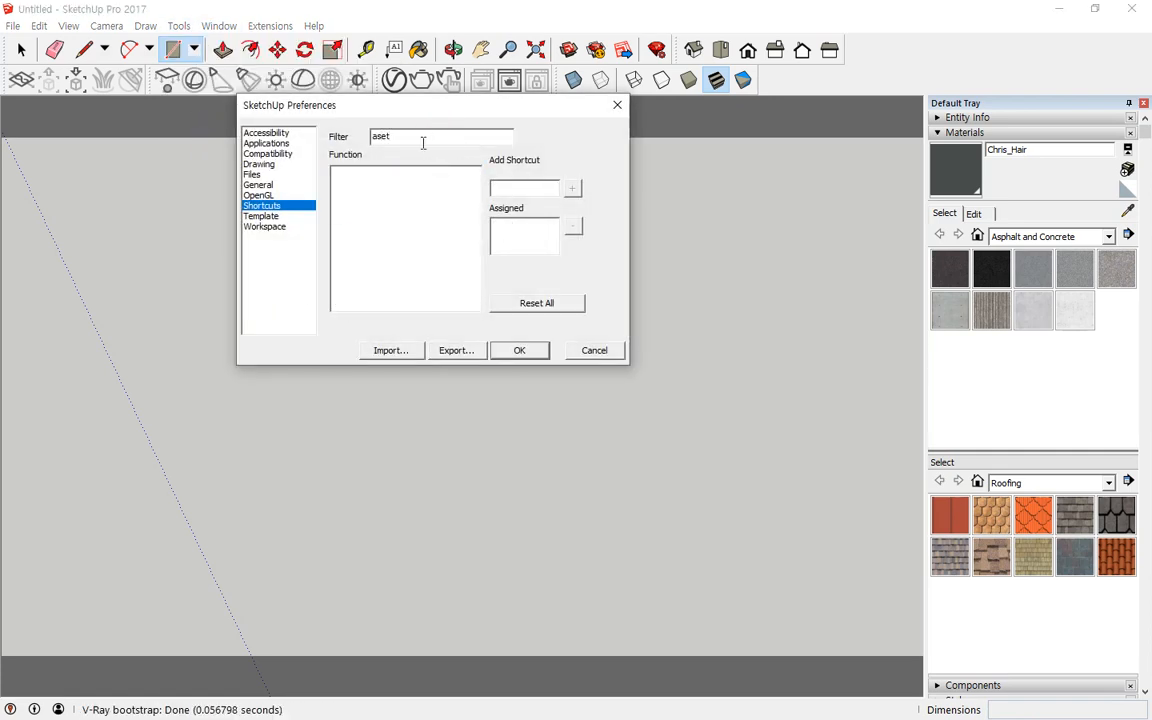
key("BackSpace")
key("BackSpace")
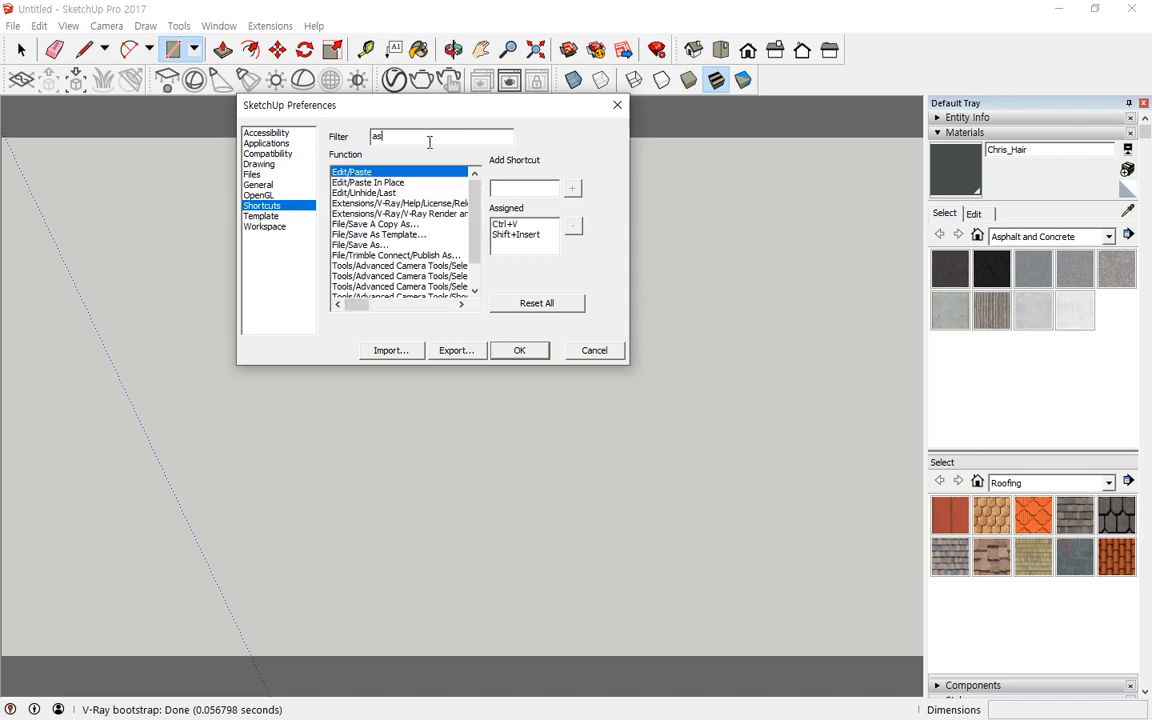
type("set")
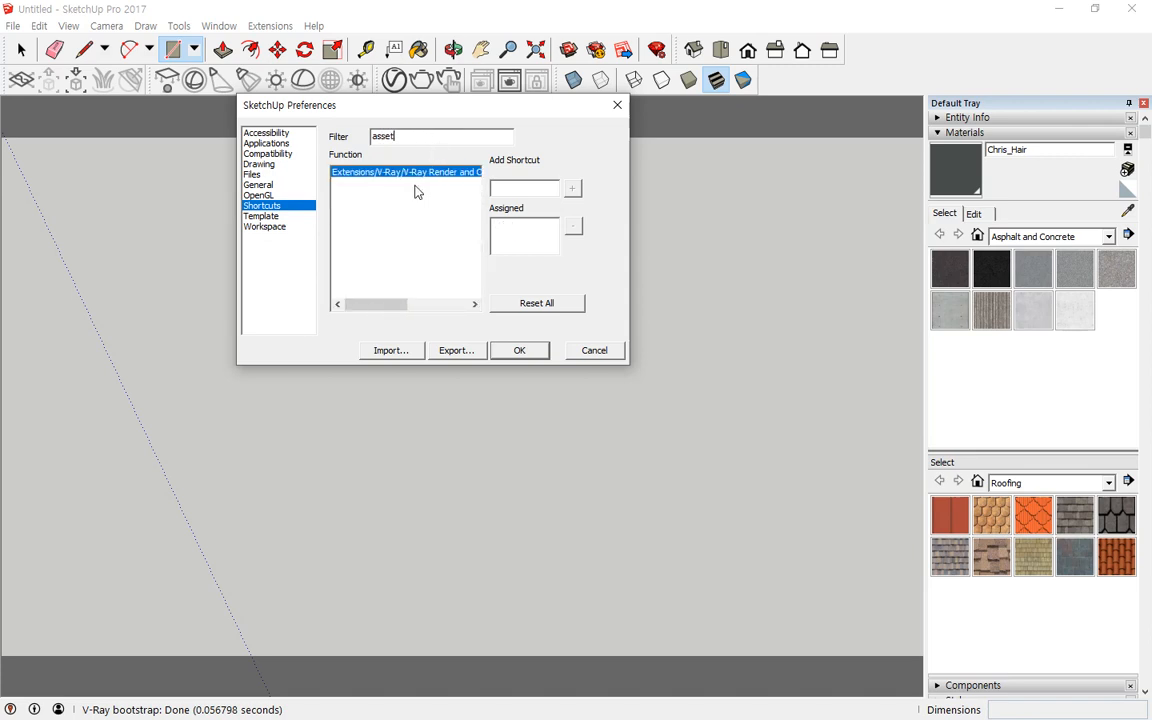
left_click(504, 189)
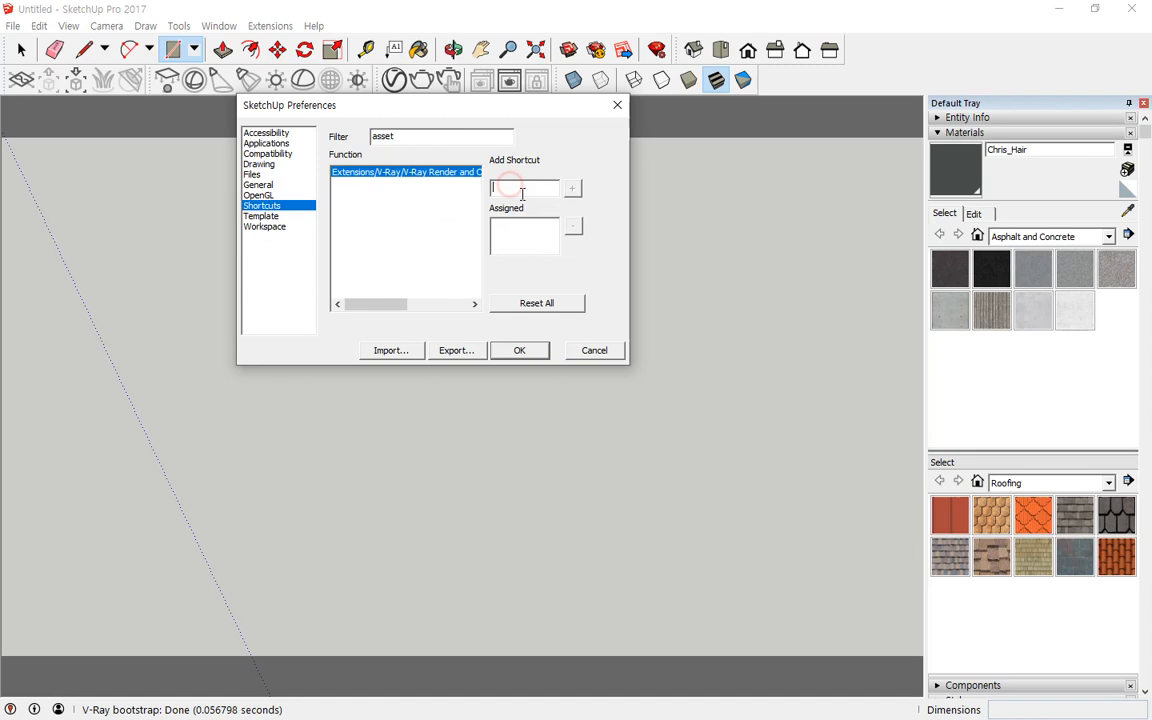
key("F9")
left_click(572, 190)
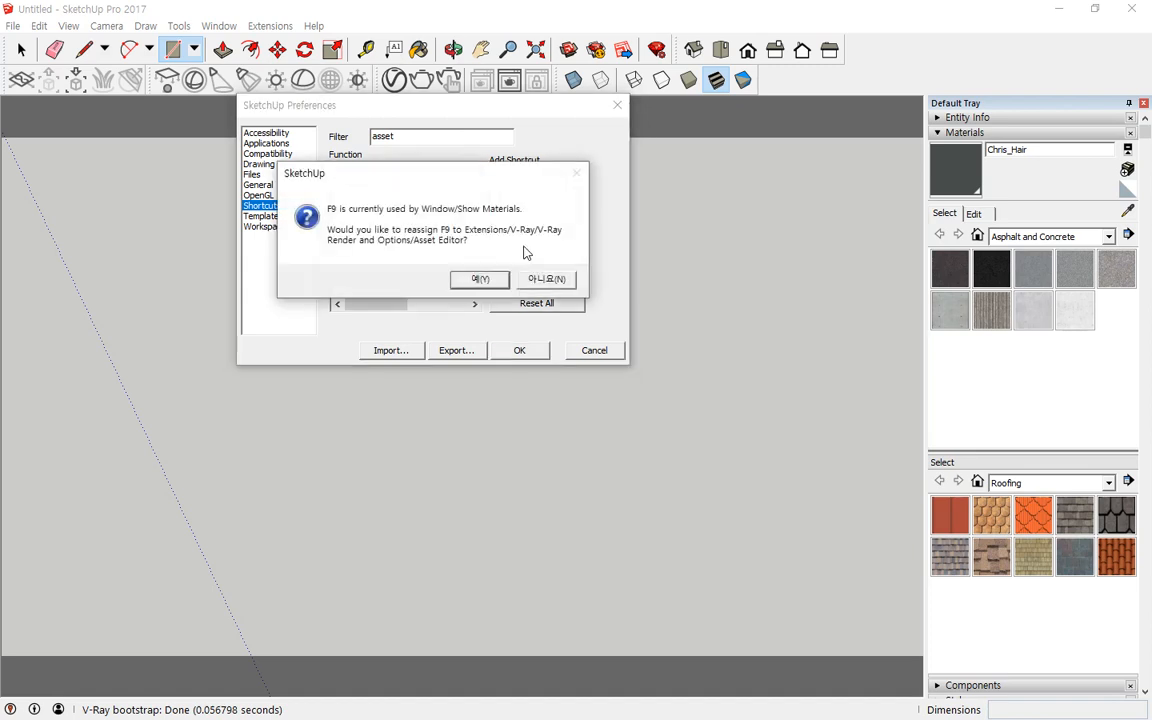
left_click(478, 278)
left_click(520, 350)
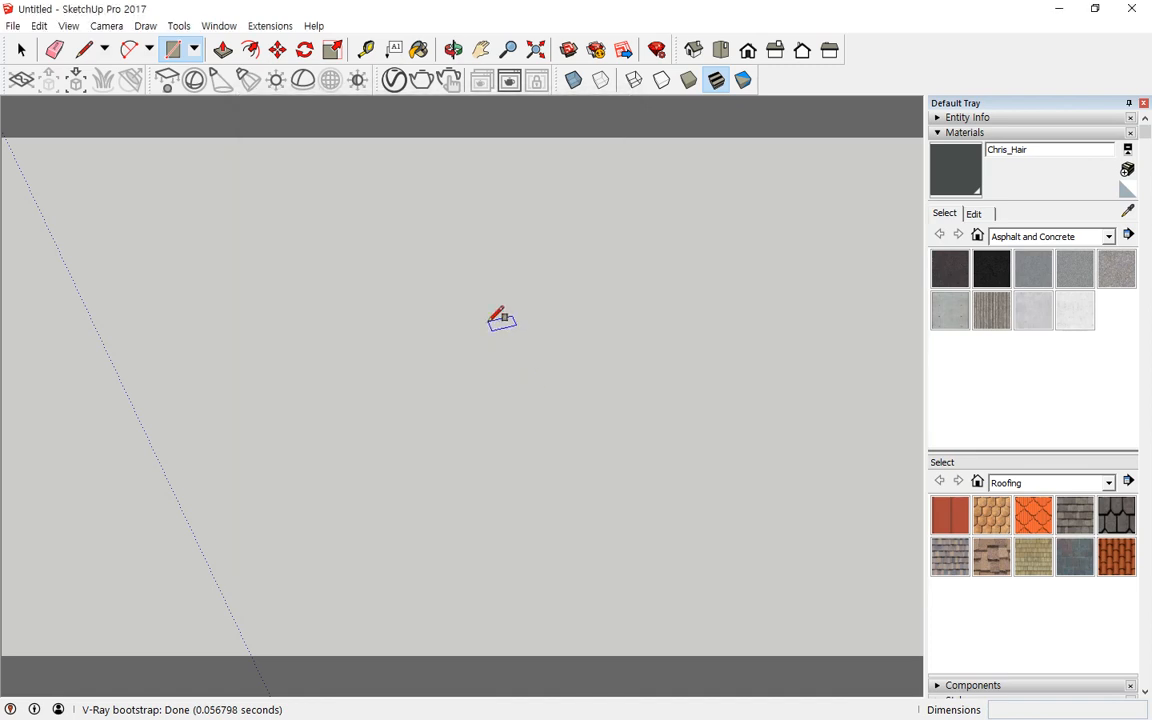
Step: Test the F9 shortcut to open the V-Ray Asset Editor, close it and open it again
key("F9")
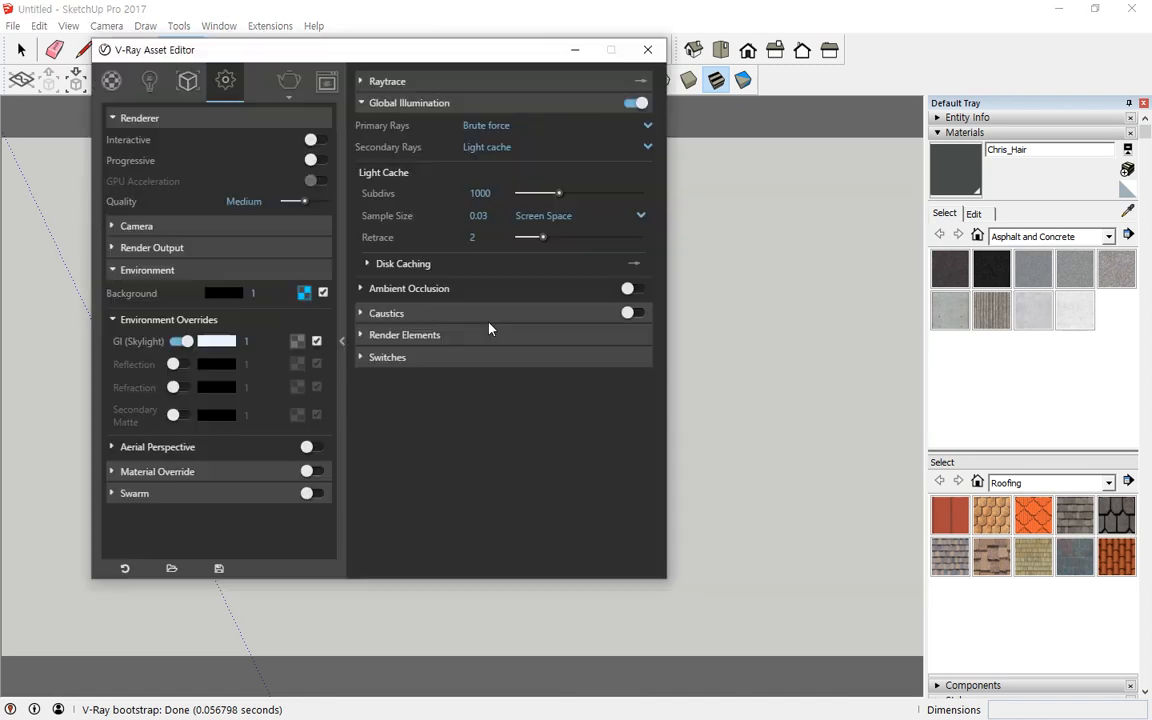
left_click(646, 49)
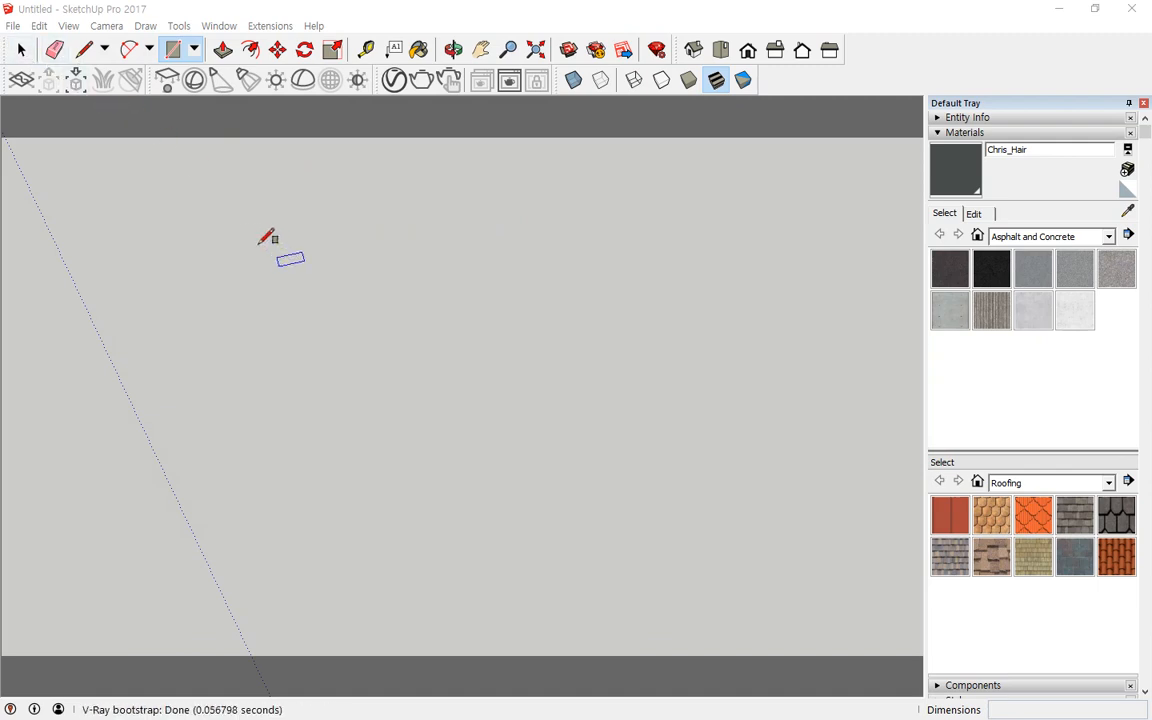
left_click(22, 58)
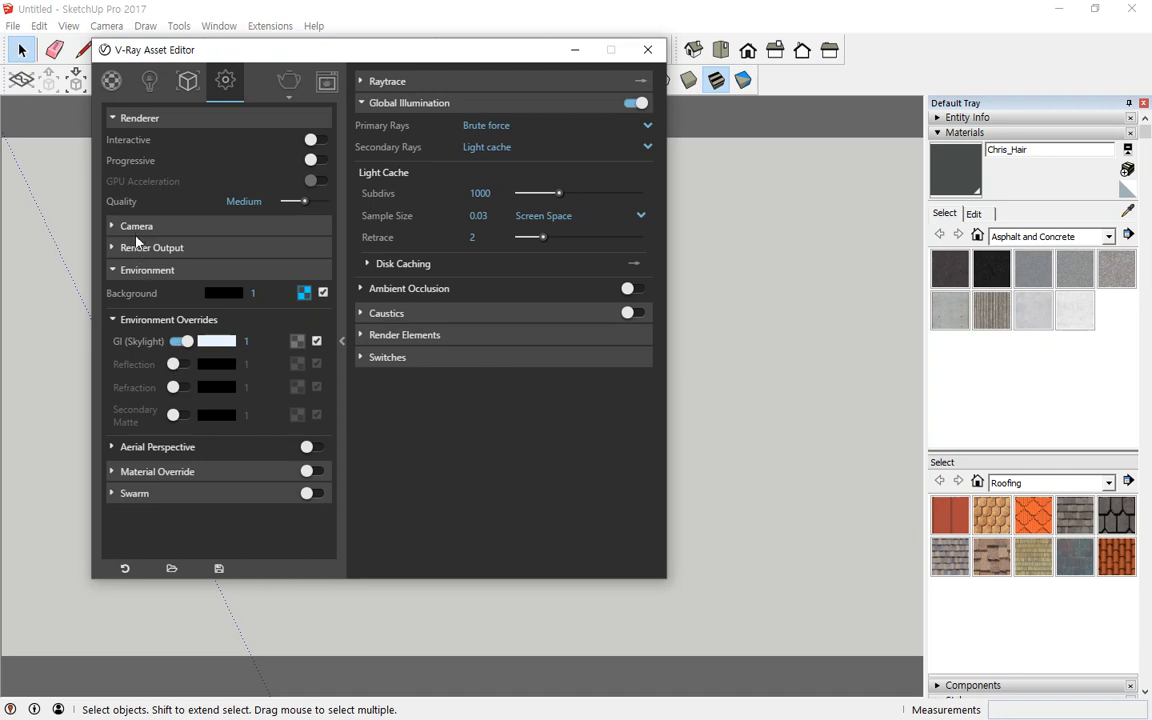
Step: Expand and examine the Camera, Effects and Render Output settings in the Asset Editor
left_click(137, 228)
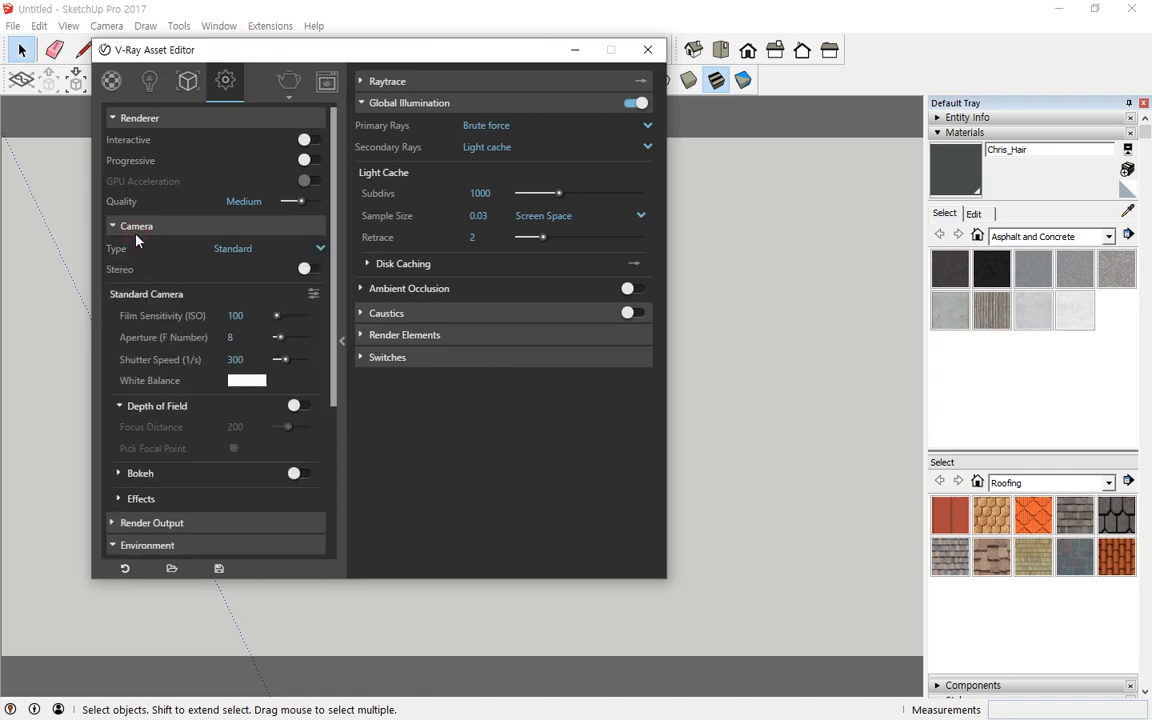
left_click(150, 499)
scroll(185, 408, "down", 5)
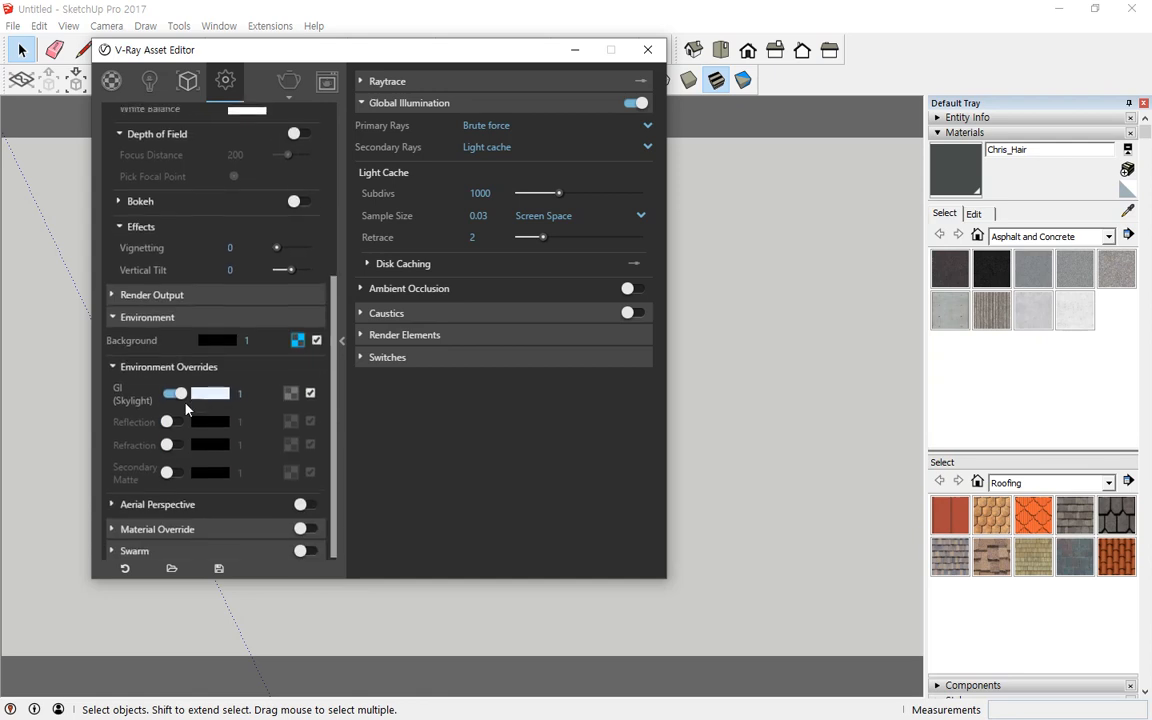
left_click(178, 292)
scroll(166, 440, "down", 3)
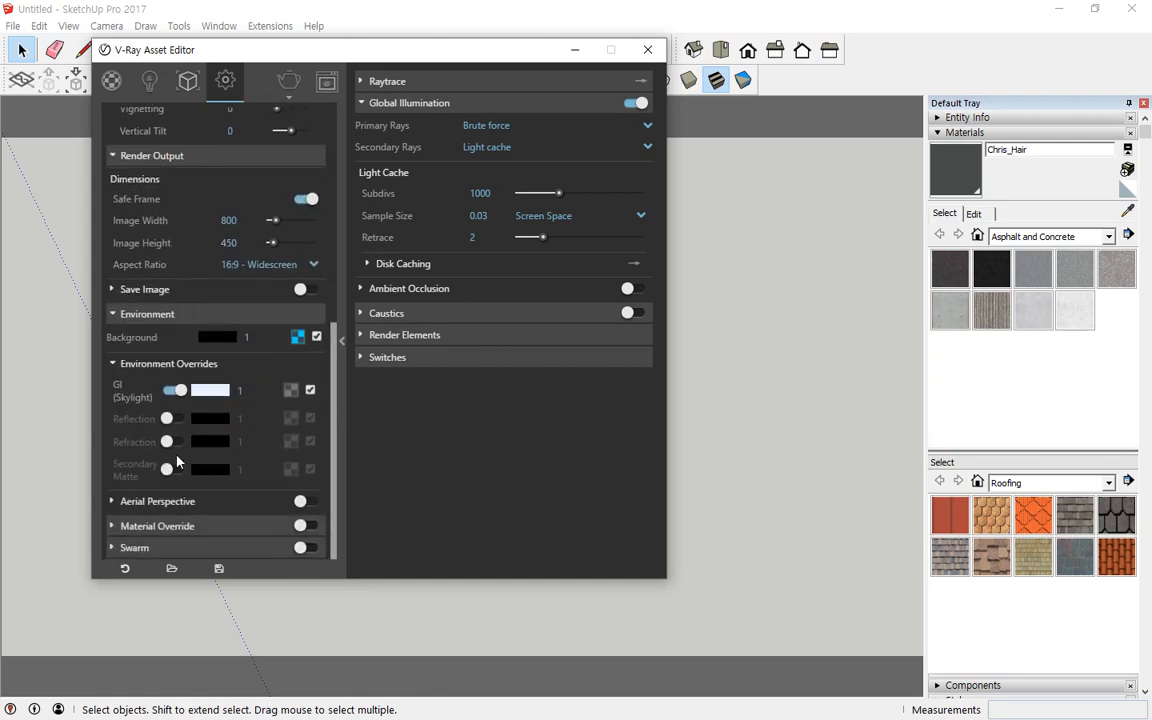
scroll(175, 455, "up", 8)
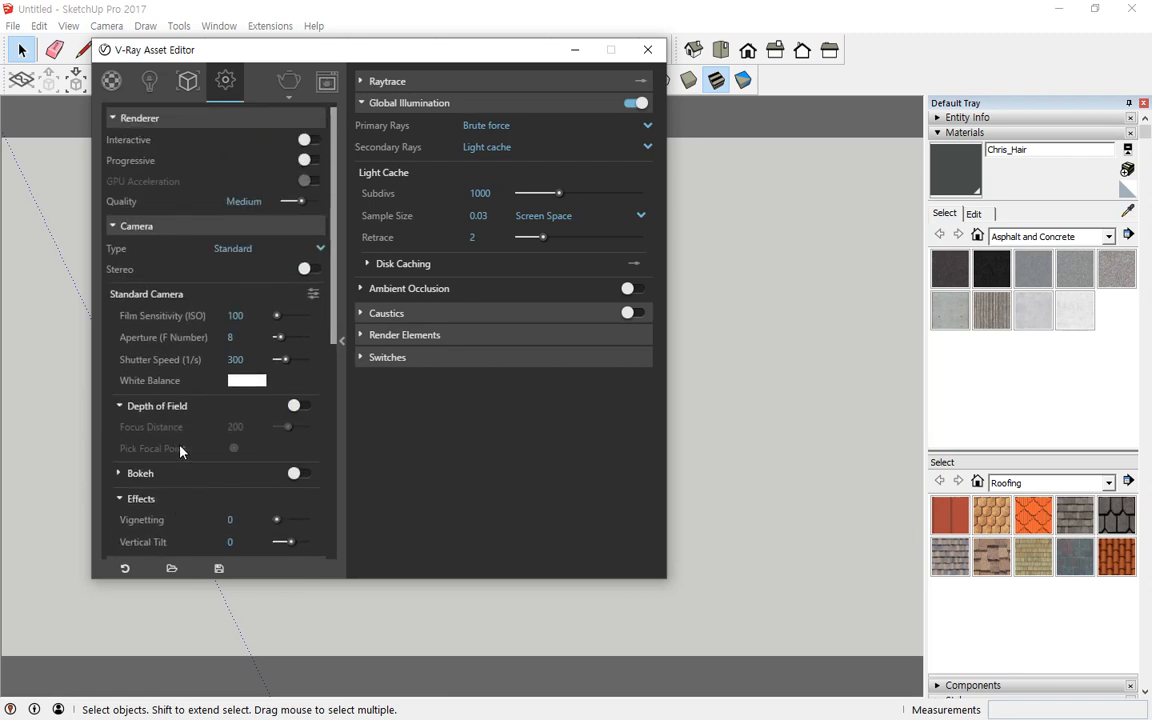
scroll(189, 441, "down", 3)
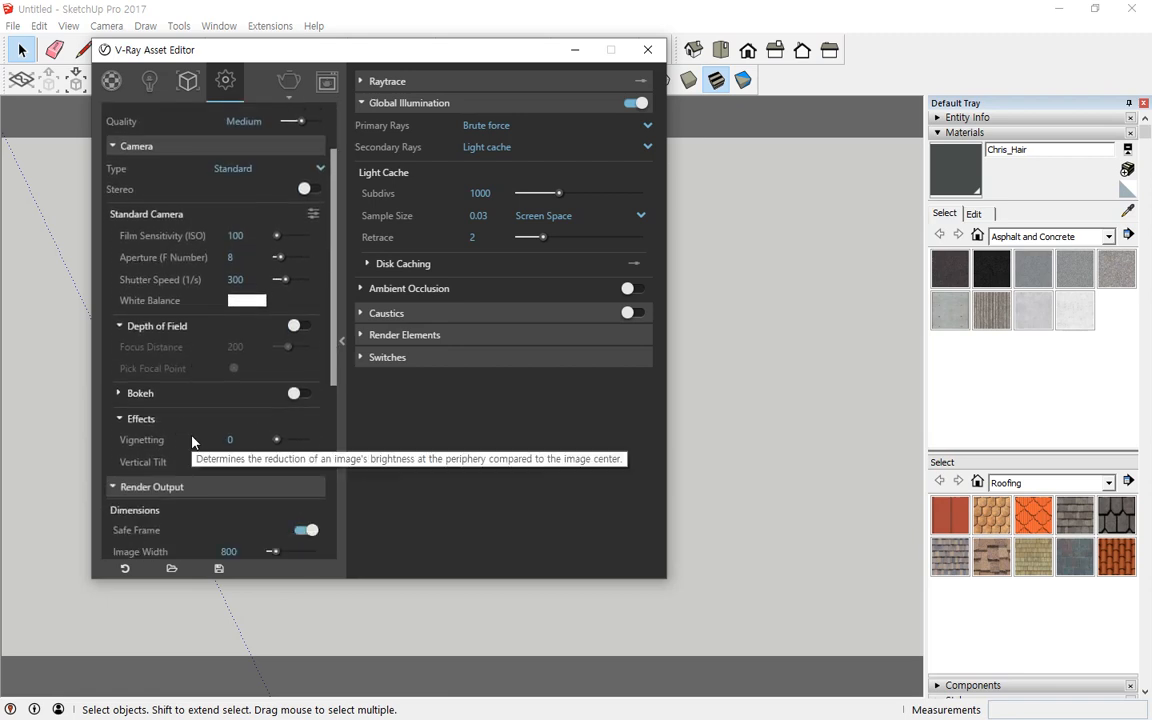
scroll(185, 455, "up", 3)
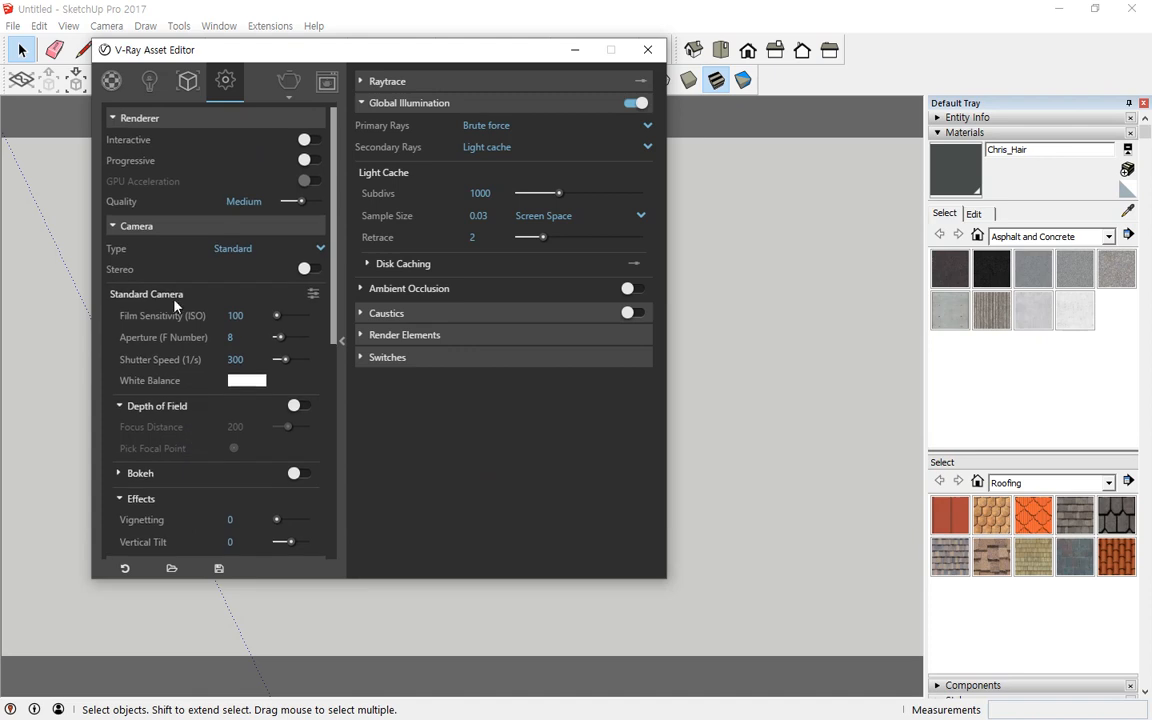
scroll(226, 432, "down", 9)
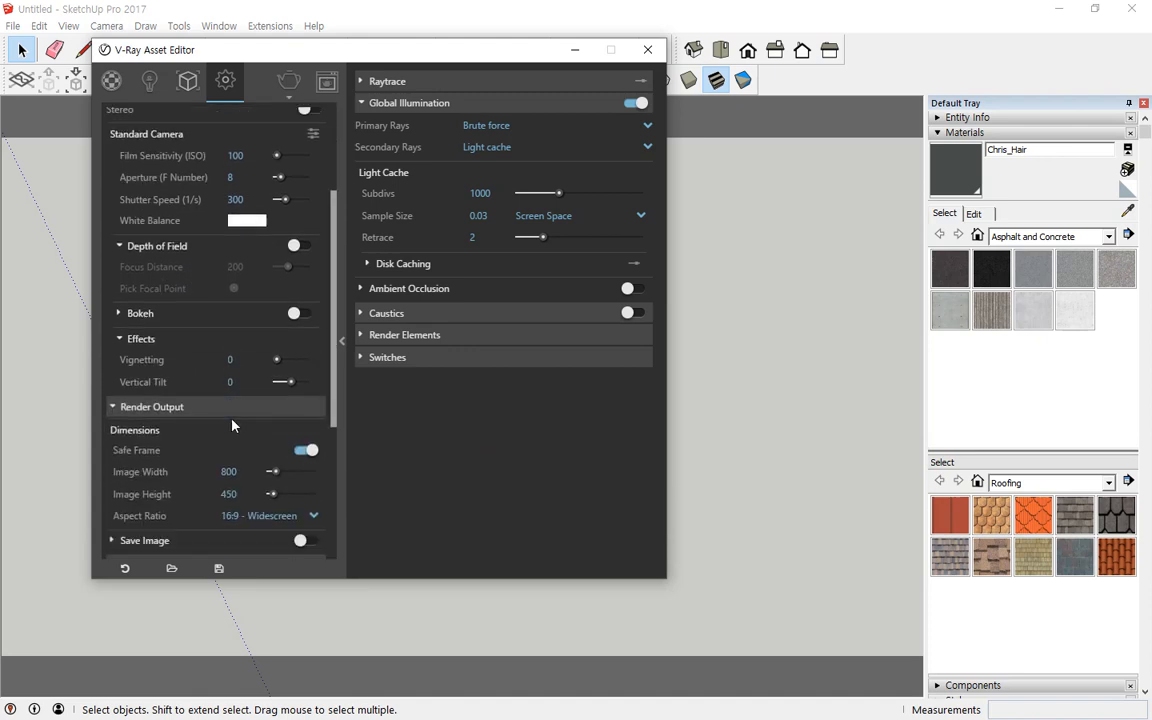
scroll(237, 413, "down", 3)
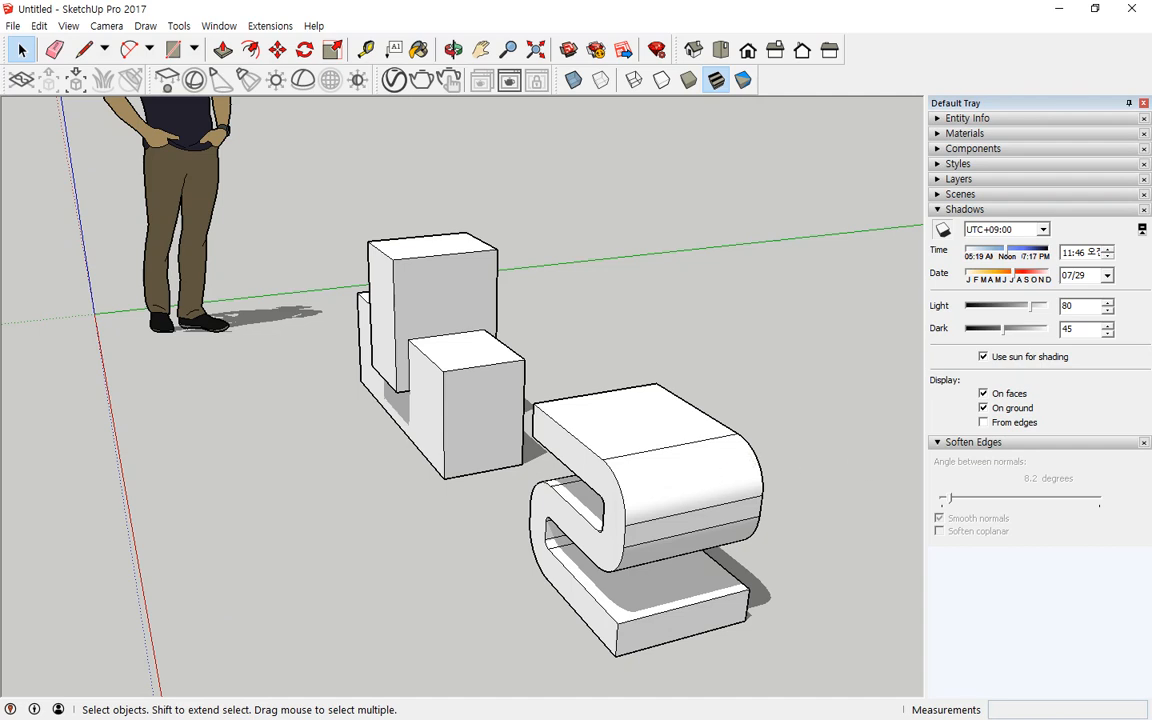
Step: Hide the horizontal edge running across the top of the curved seat
mouse_move(692, 464)
left_mouse_down()
mouse_move(674, 473)
mouse_move(692, 442)
mouse_move(693, 463)
left_mouse_up()
mouse_move(701, 546)
left_mouse_down()
mouse_move(678, 519)
mouse_move(690, 500)
mouse_move(703, 534)
mouse_move(672, 470)
mouse_move(729, 537)
left_mouse_up()
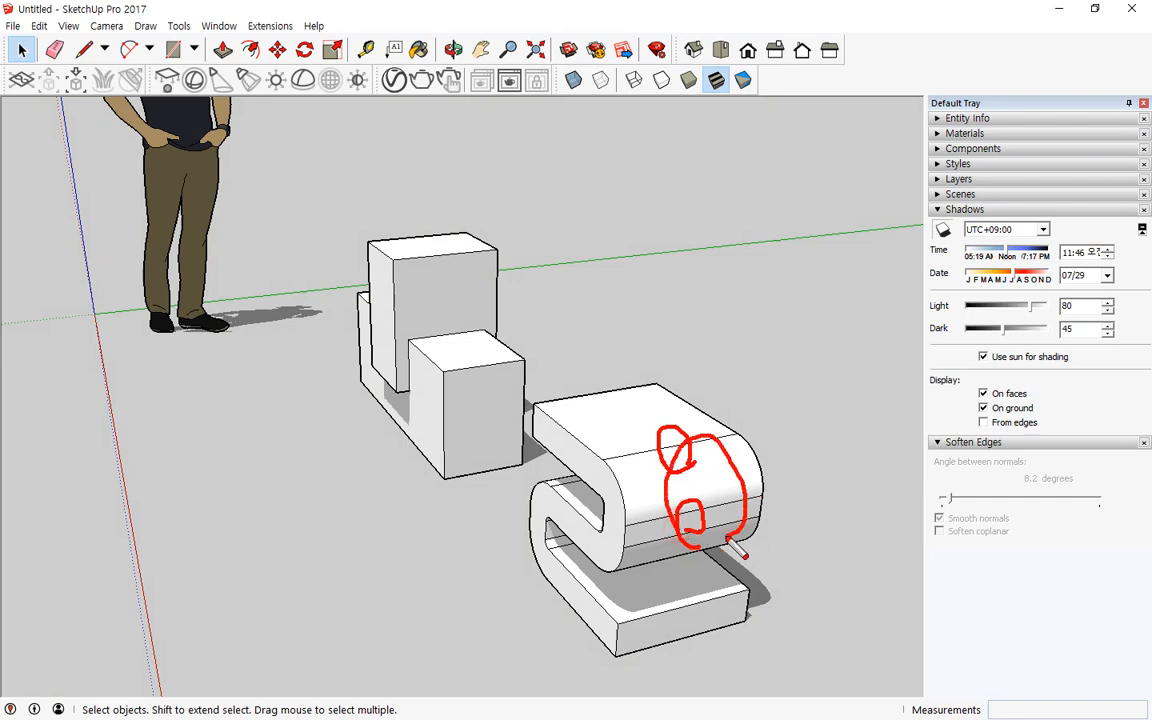
key("Escape")
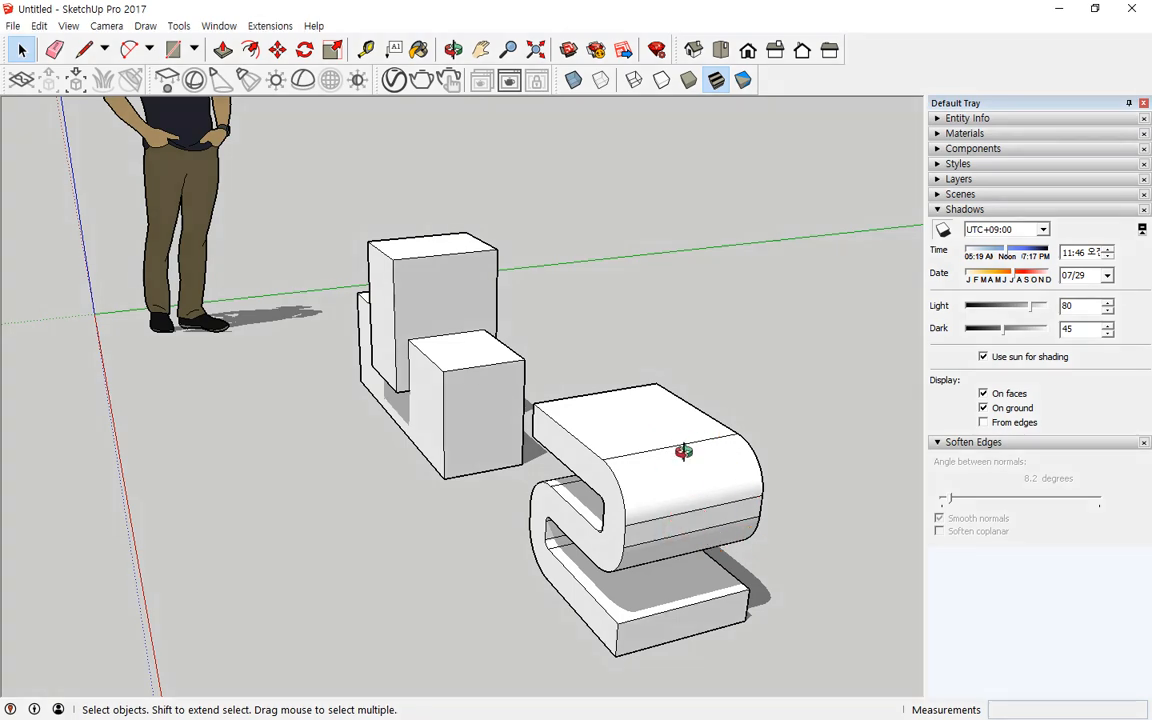
scroll(689, 463, "up", 3)
scroll(690, 463, "up", 2)
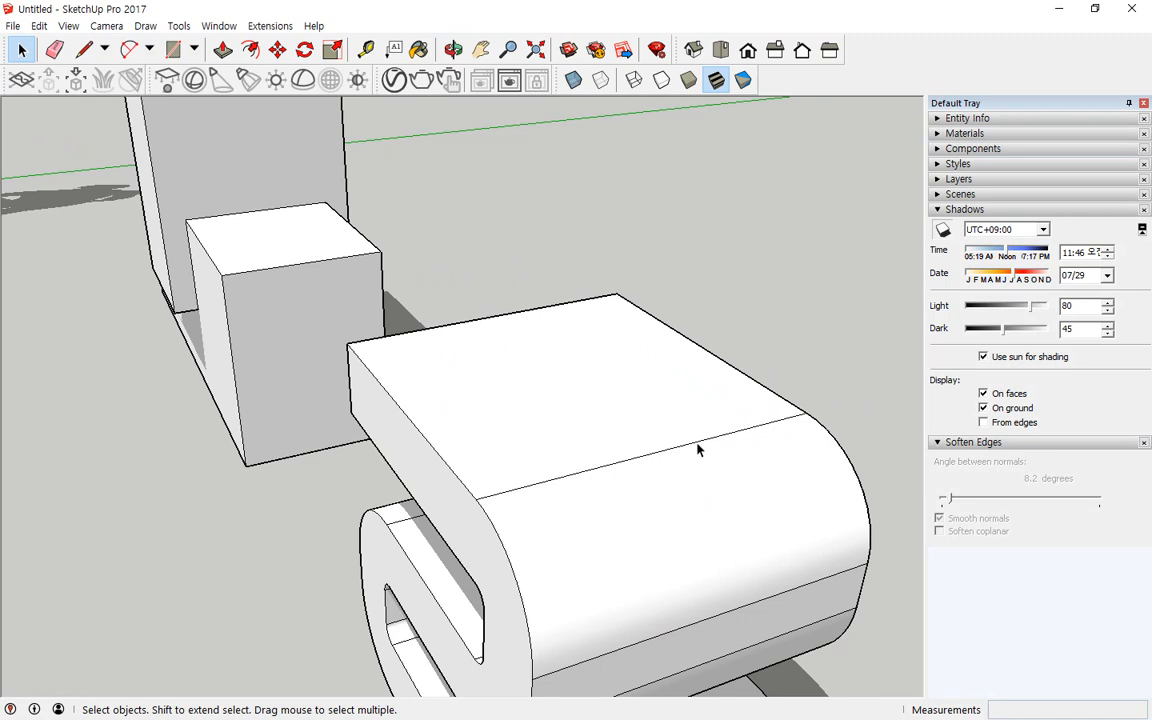
left_click(697, 450)
right_click(697, 449)
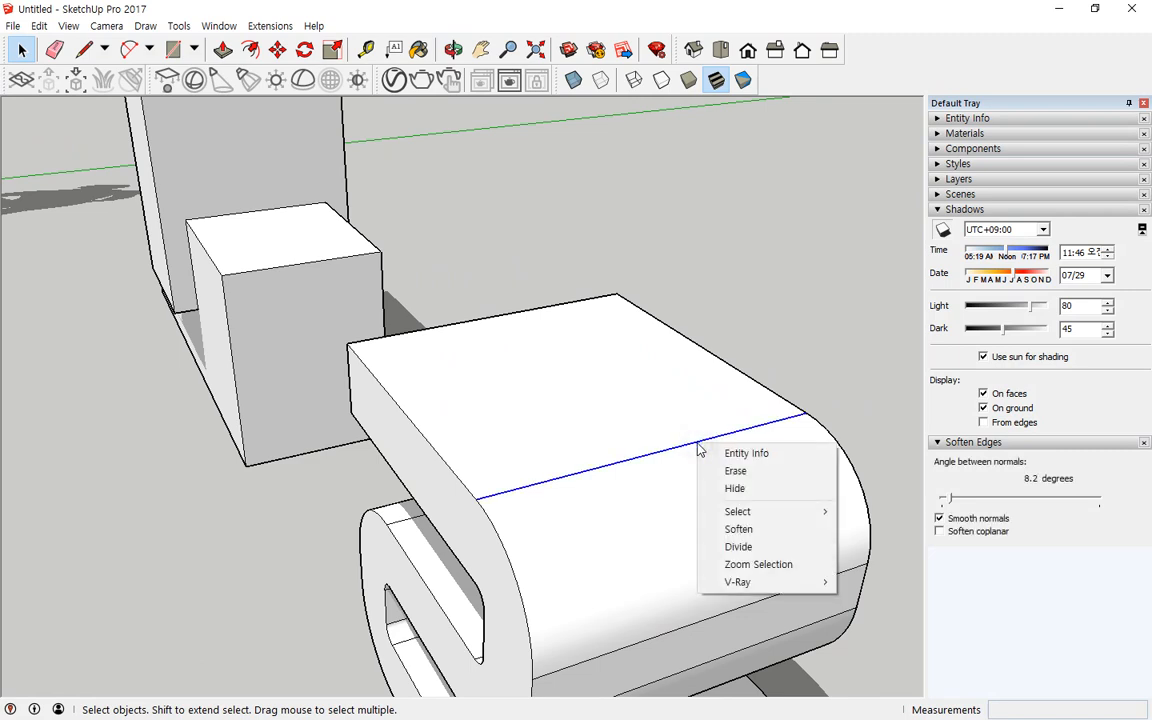
left_click(735, 489)
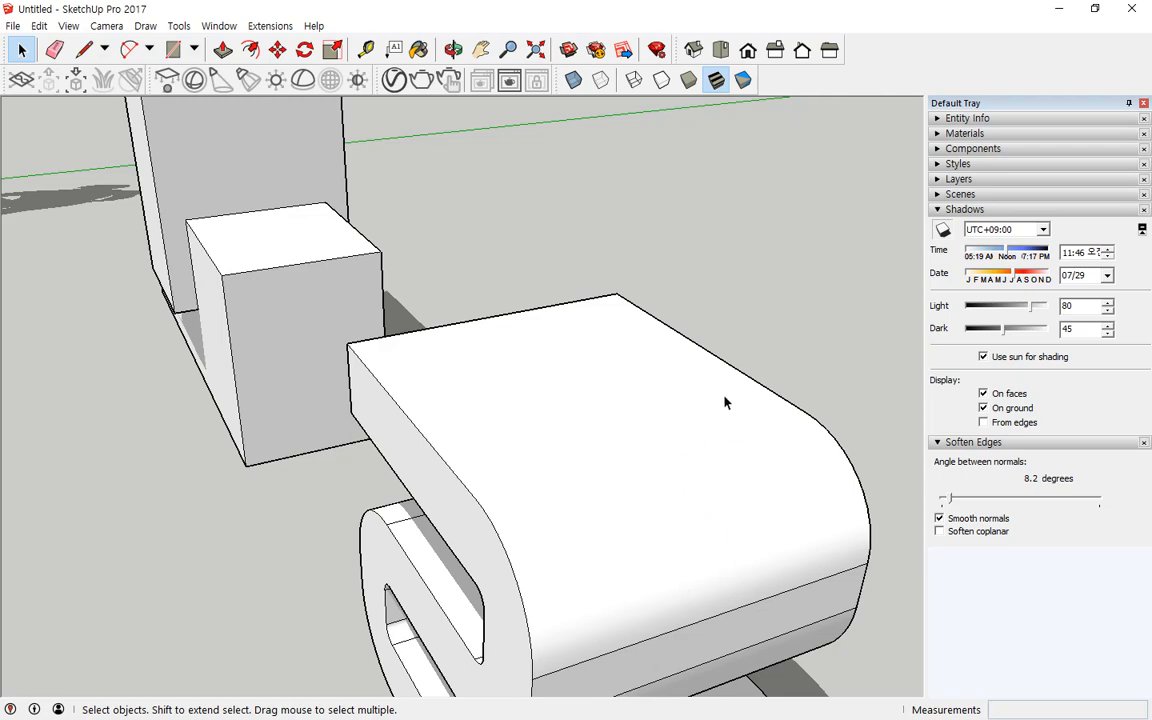
Step: Select the entire curved seat object with all its faces and edges
scroll(738, 454, "down", 3)
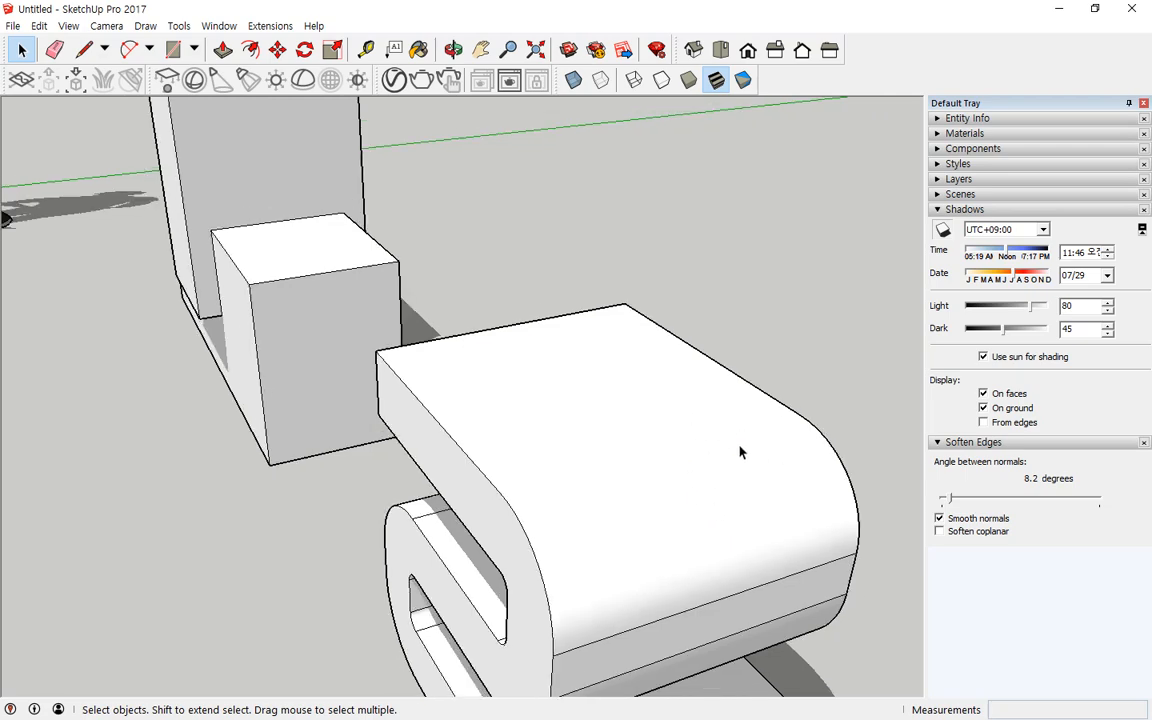
triple_click(679, 428)
middle_click_drag(679, 428, 578, 393)
scroll(578, 393, "up", 5)
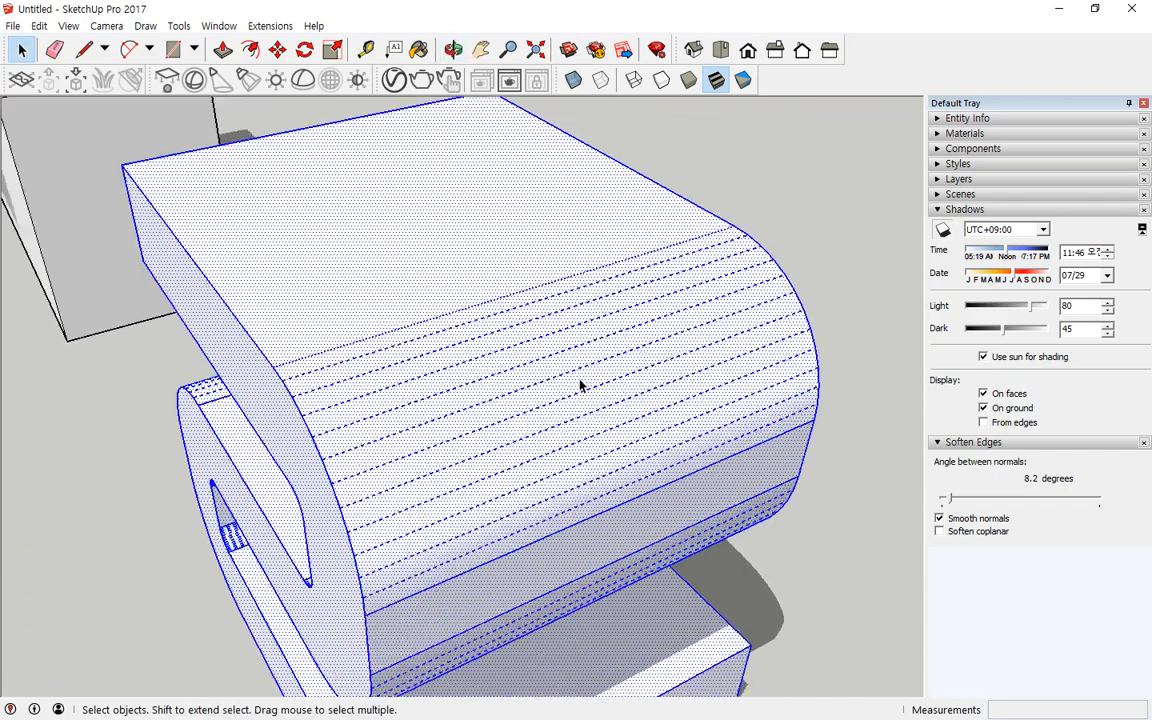
left_click(873, 197)
triple_click(519, 200)
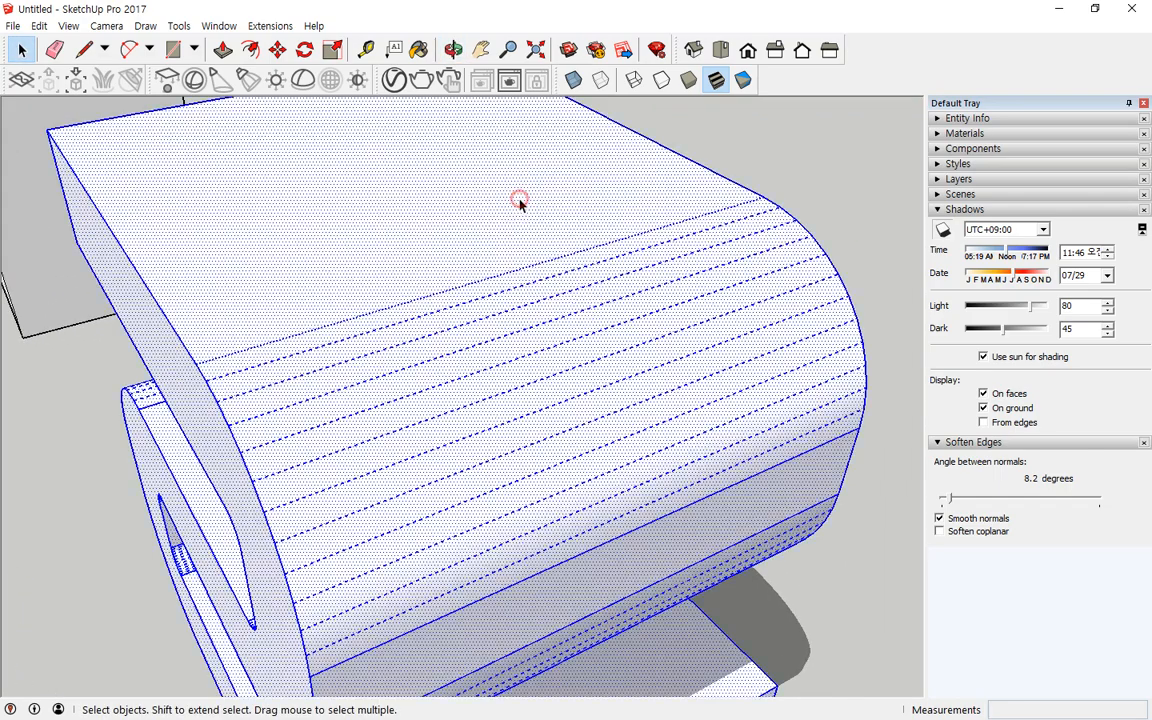
scroll(565, 317, "up", 3)
mouse_move(566, 305)
left_mouse_down()
mouse_move(552, 322)
mouse_move(574, 310)
left_mouse_up()
left_click_drag(745, 599, 753, 609)
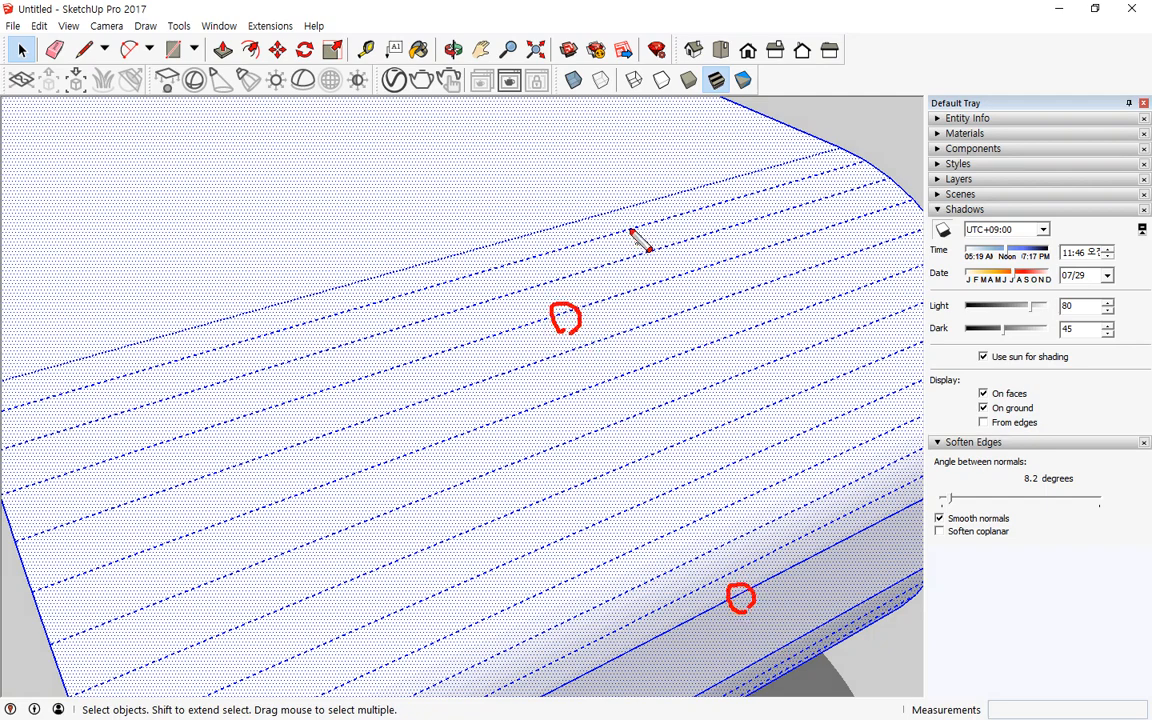
mouse_move(645, 222)
left_mouse_down()
mouse_move(720, 285)
mouse_move(758, 430)
mouse_move(757, 560)
left_mouse_up()
left_click_drag(688, 307, 633, 247)
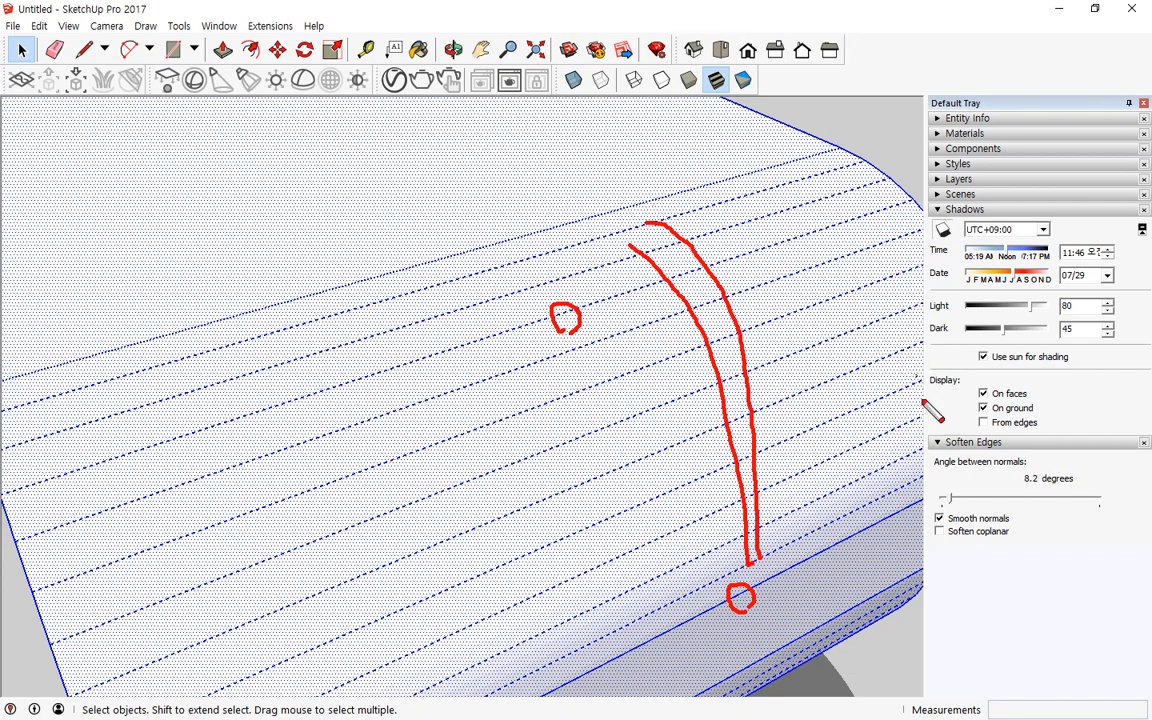
mouse_move(1016, 565)
left_mouse_down()
mouse_move(906, 525)
mouse_move(1045, 458)
mouse_move(1010, 568)
left_mouse_up()
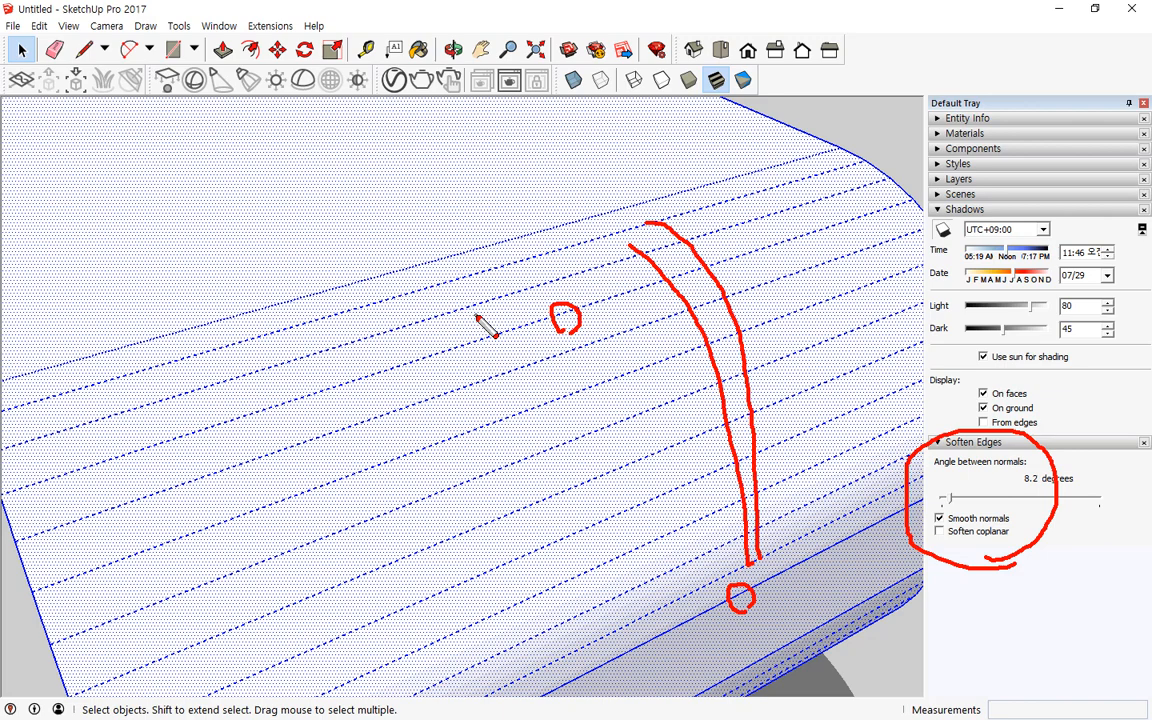
Step: Set the Soften Edges angle between normals to 24.7 degrees for the selected seat
key("Escape")
scroll(537, 337, "down", 2)
scroll(445, 330, "down", 1)
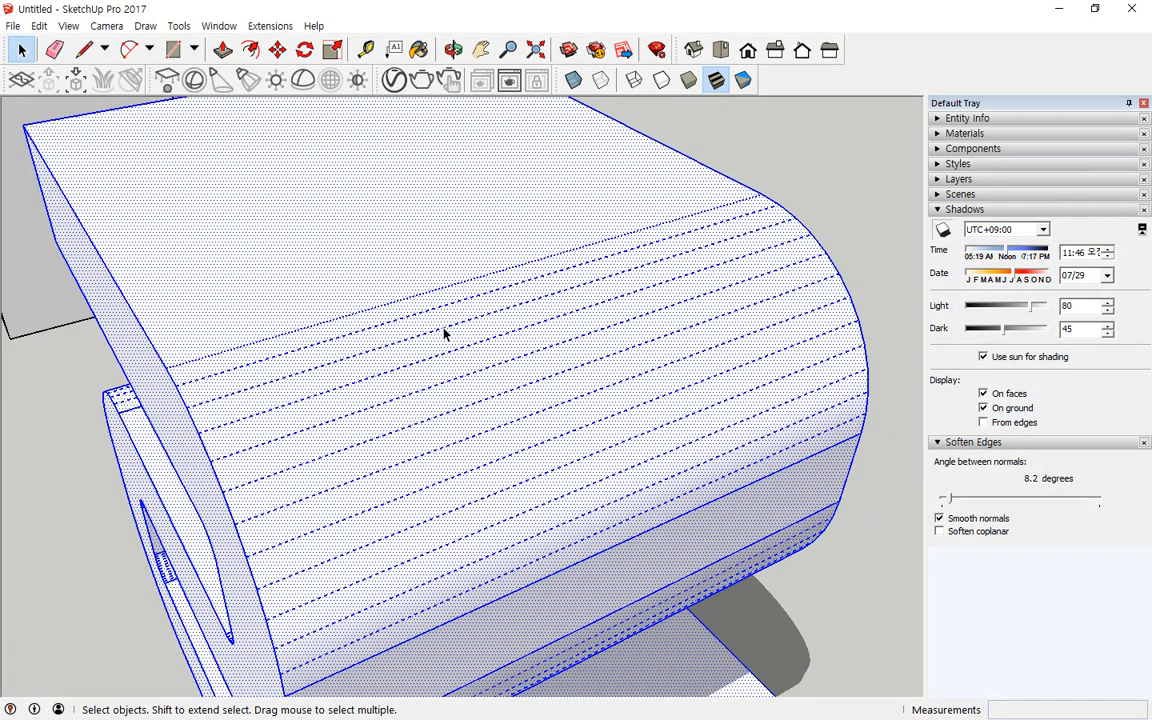
middle_click_drag(445, 333, 494, 314)
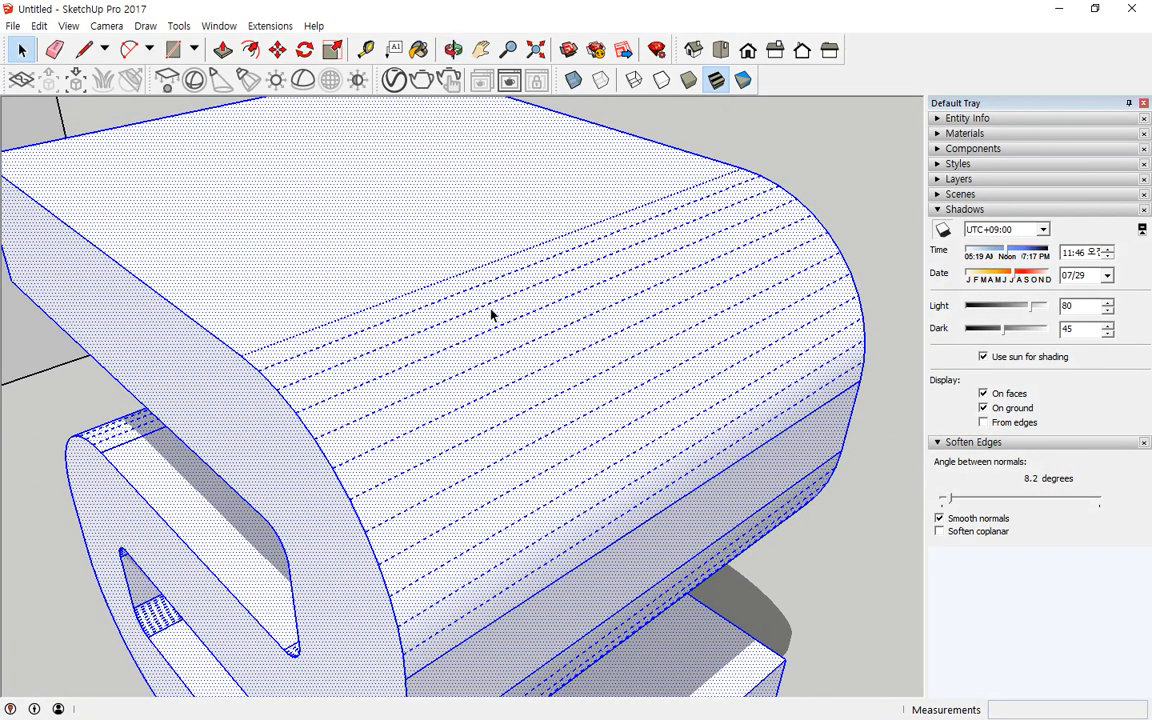
left_click(965, 503)
Step: Select everything and orbit around to inspect the softened curved surface
key("ctrl+a")
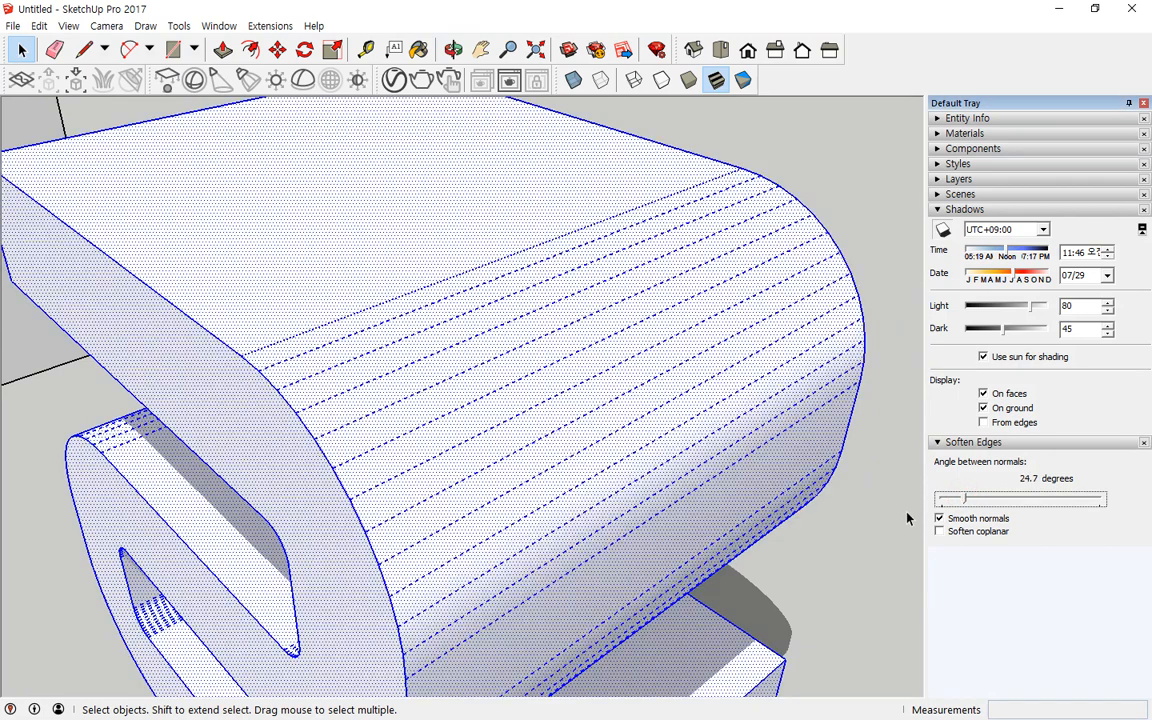
left_click(506, 190)
middle_click_drag(506, 190, 617, 527)
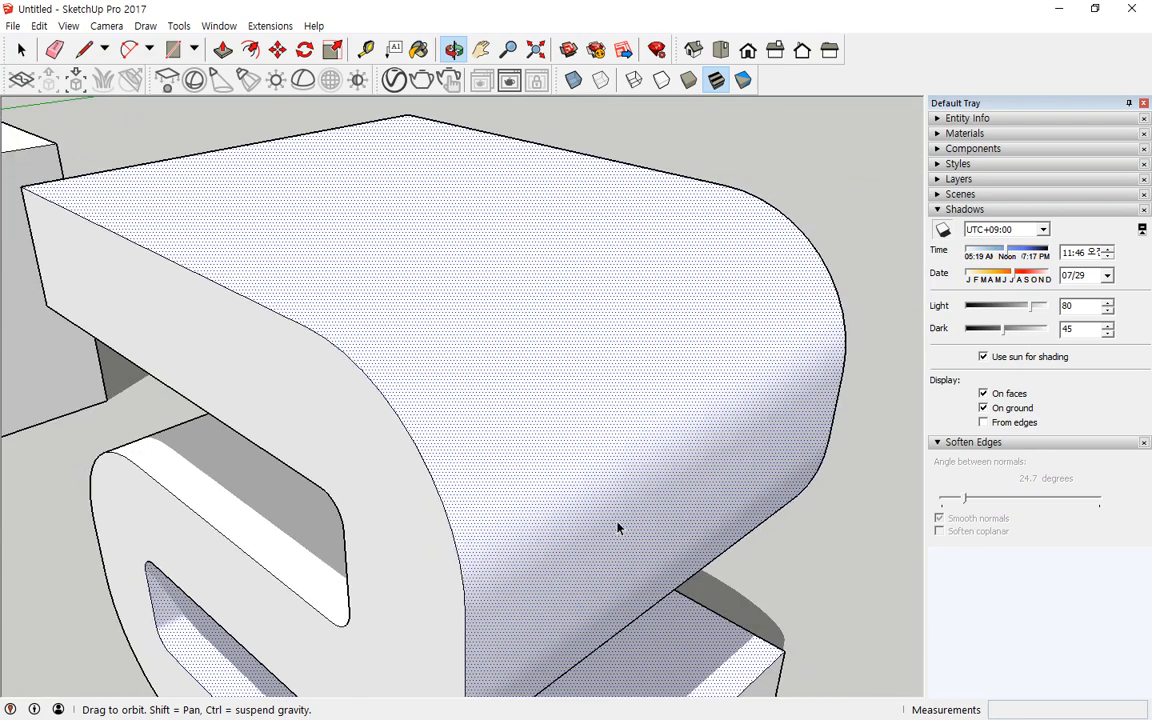
scroll(585, 380, "up", 1)
left_click(577, 366)
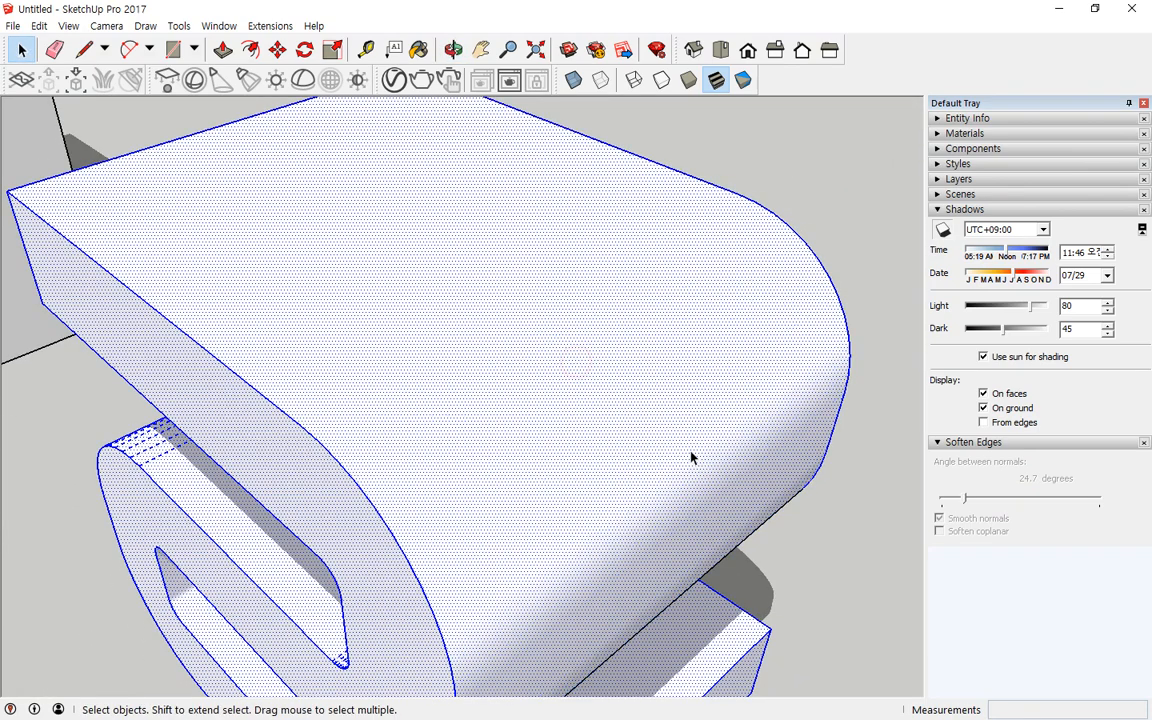
Step: Select the curved seat and set its Soften Edges angle between normals to 120.6 degrees
triple_click(509, 268)
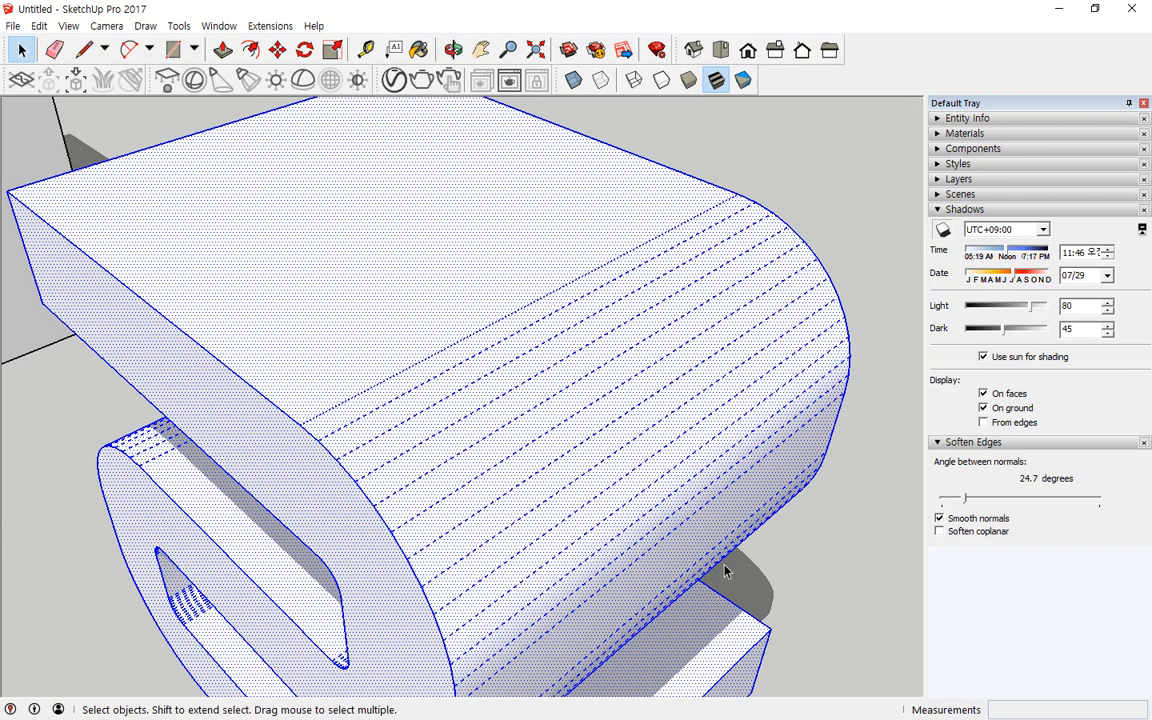
left_click(640, 252)
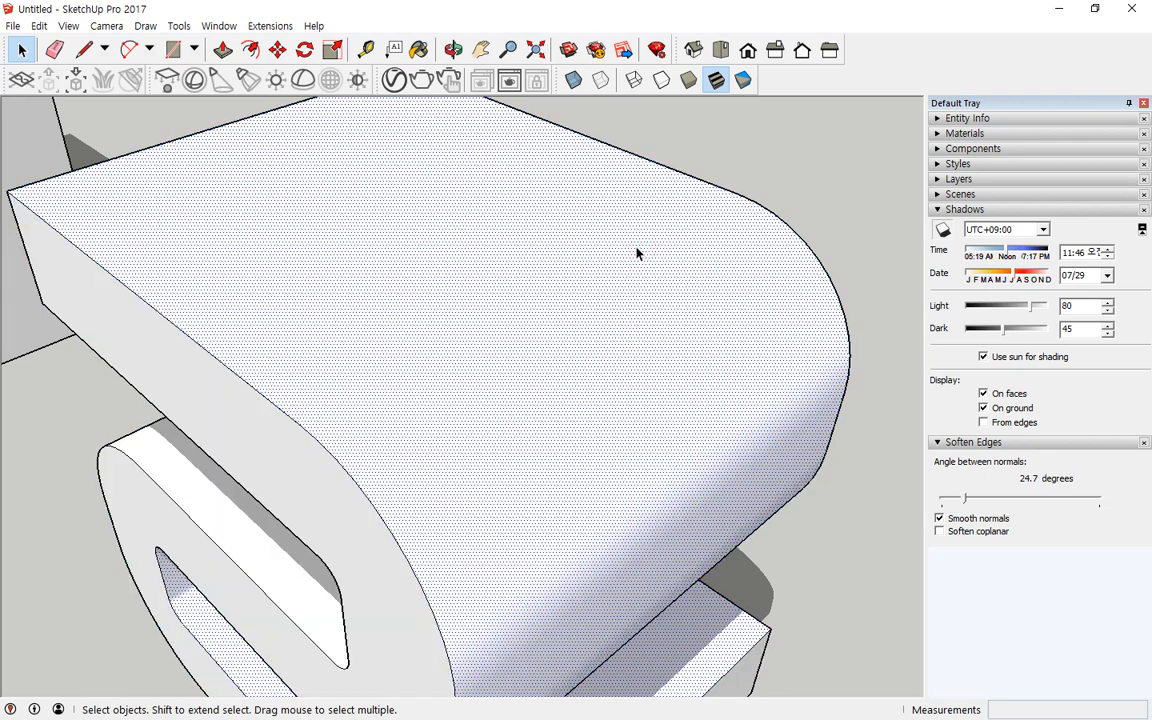
triple_click(535, 222)
right_click(512, 208)
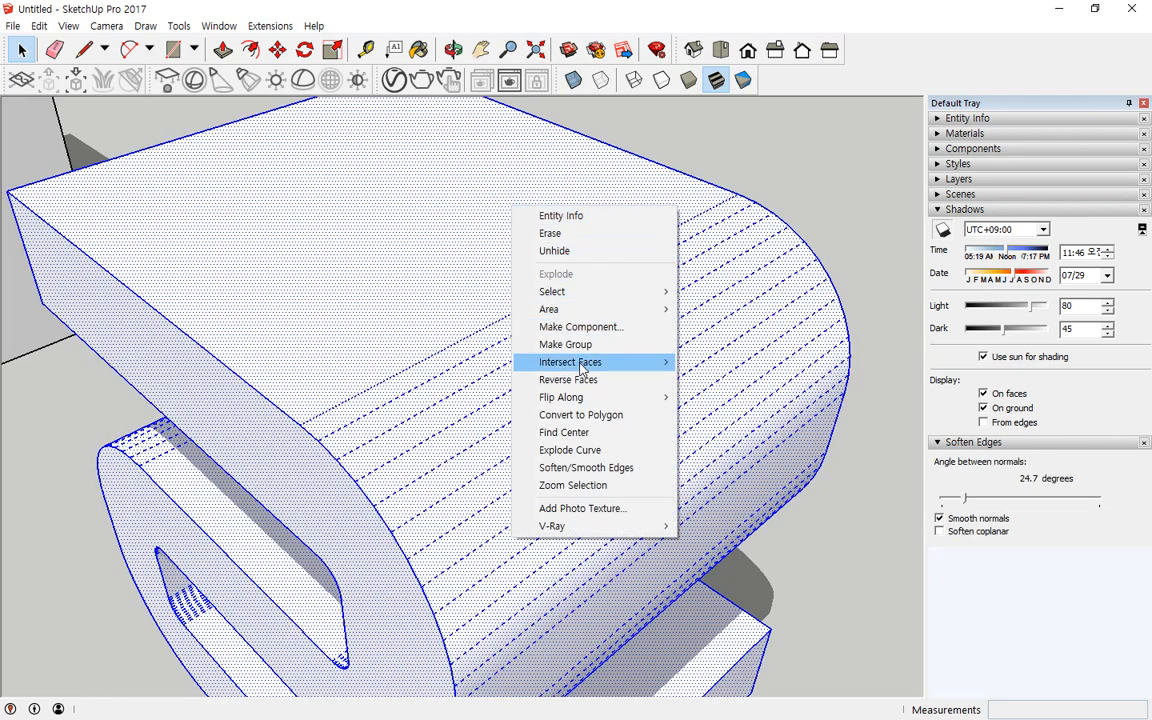
mouse_move(610, 397)
left_click(768, 30)
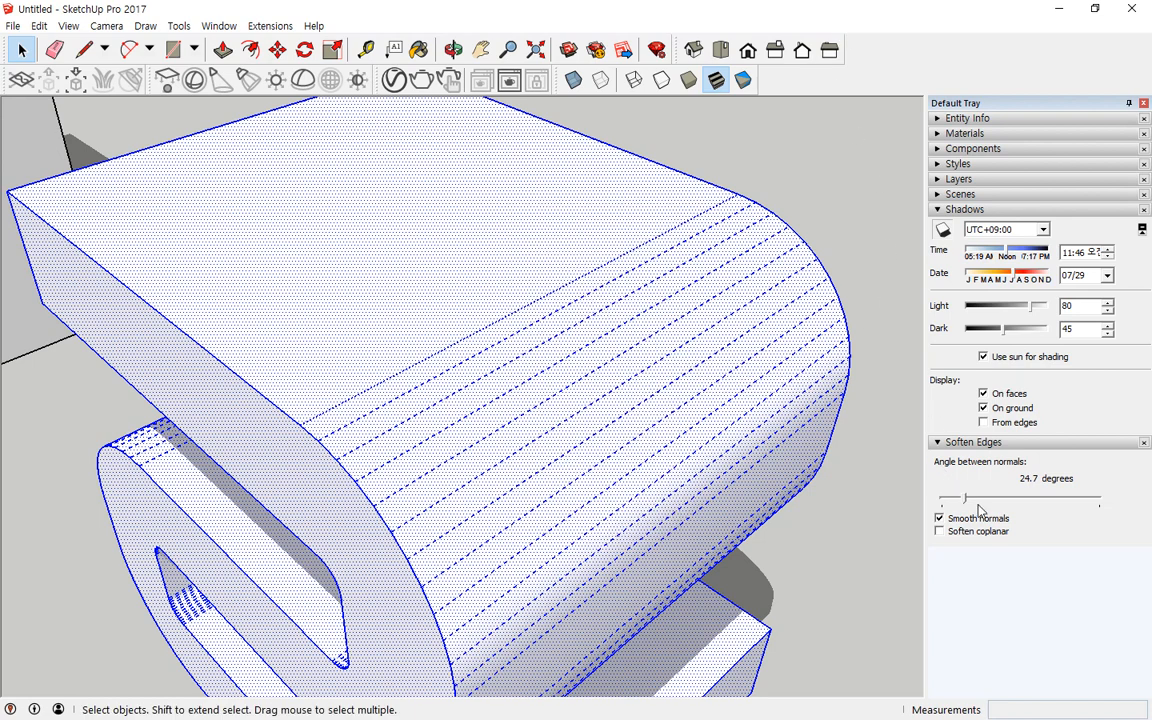
left_click_drag(965, 497, 1049, 500)
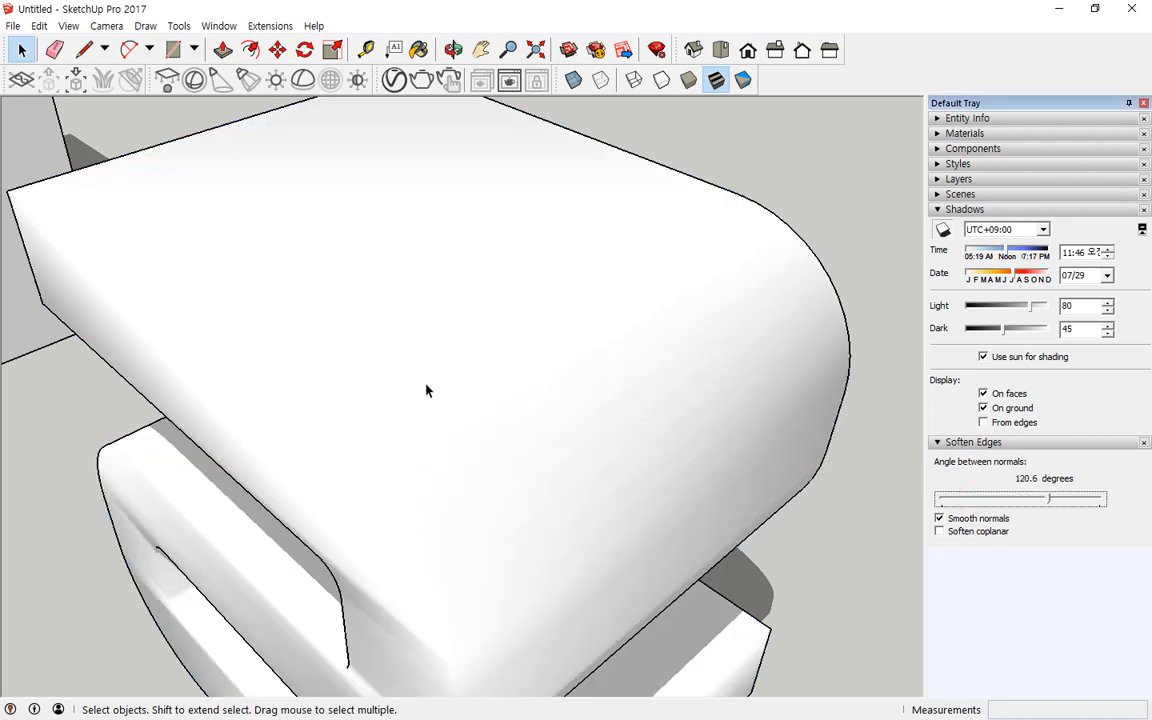
Step: Set the seat's Soften Edges angle to 0.0 degrees
mouse_move(280, 455)
left_mouse_down()
mouse_move(319, 414)
mouse_move(282, 472)
left_mouse_up()
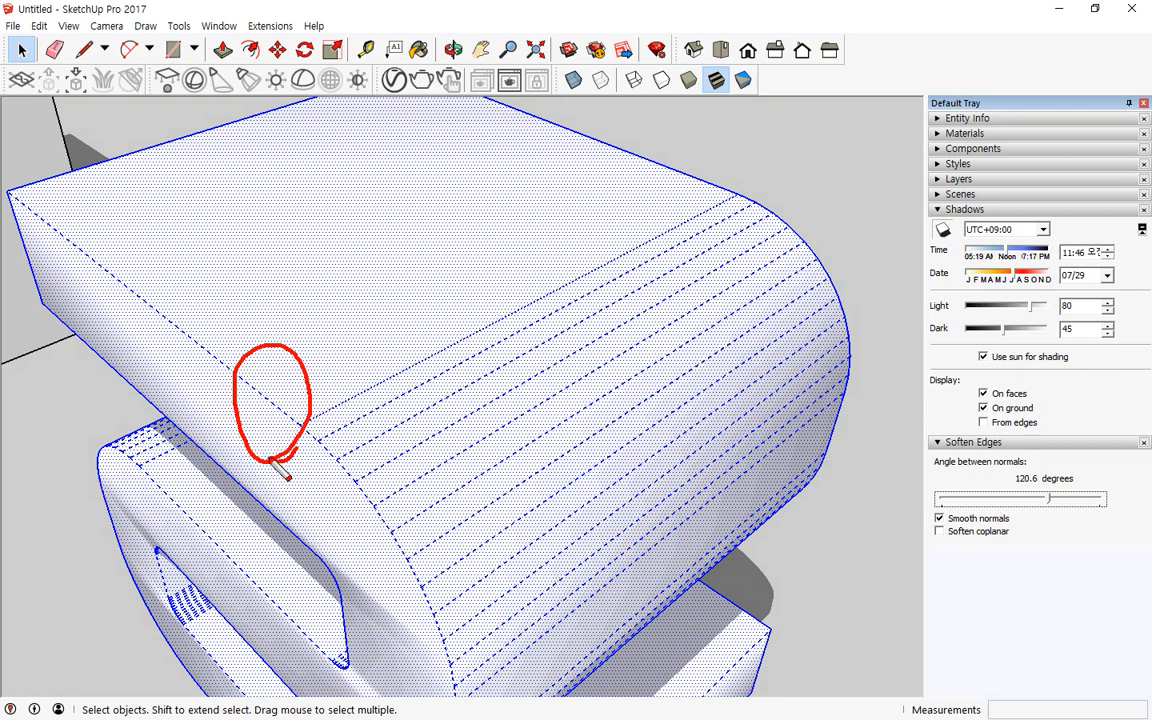
key("Escape")
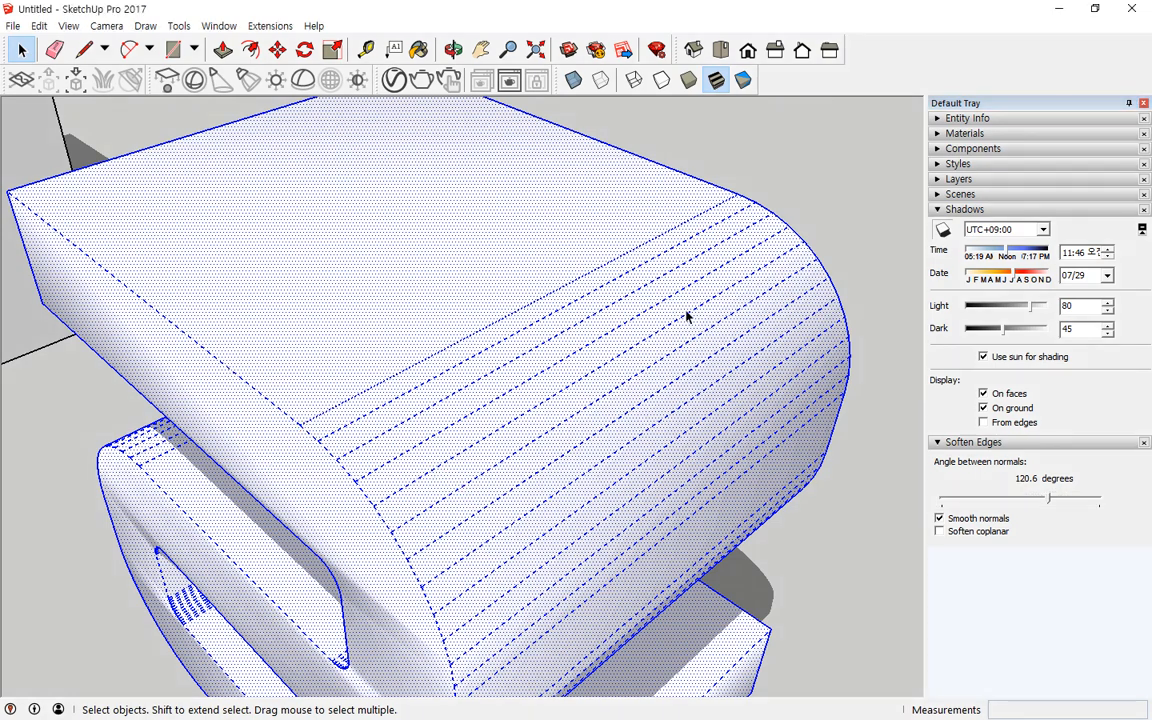
left_click_drag(1049, 499, 928, 505)
Step: Unhide all hidden geometry in the model
key("ctrl+a")
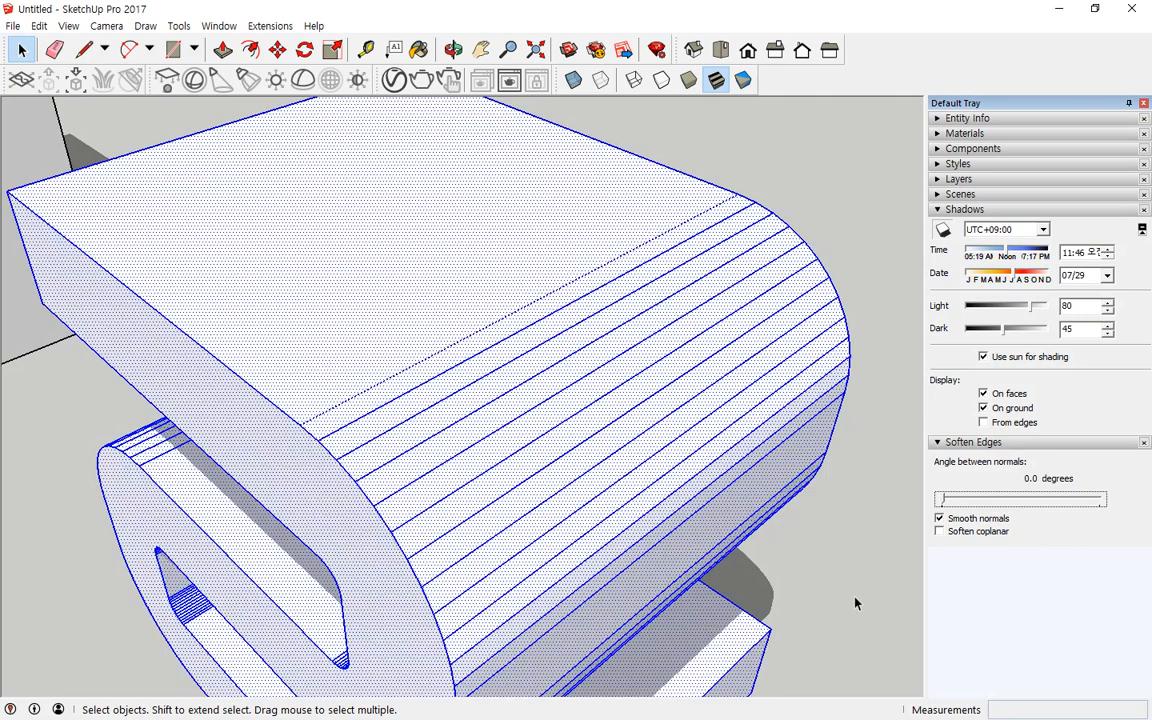
left_click(677, 230)
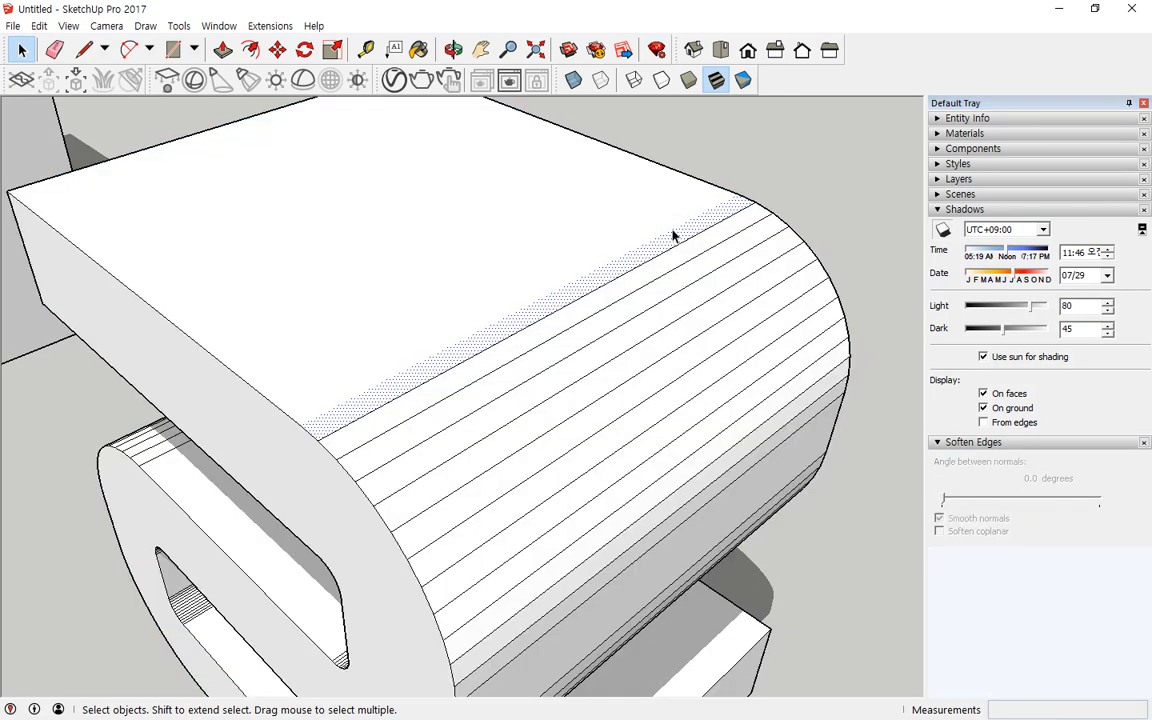
left_click(673, 229)
left_click(673, 233)
left_click(828, 193)
left_click(68, 26)
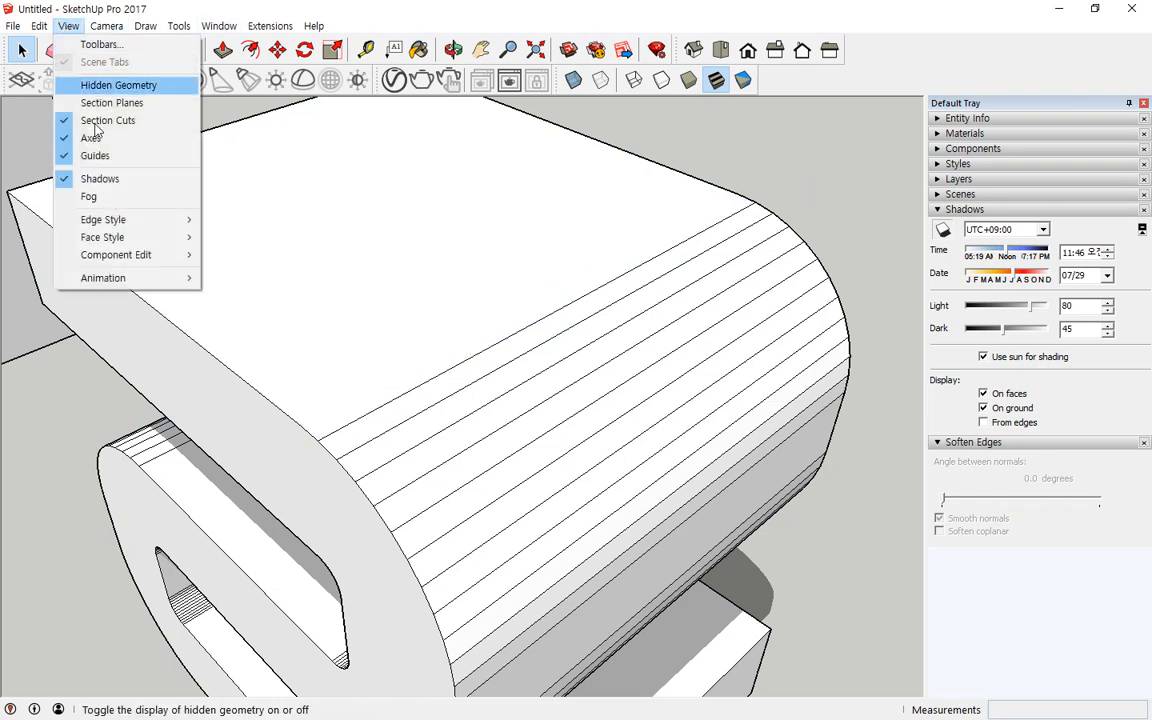
mouse_move(129, 224)
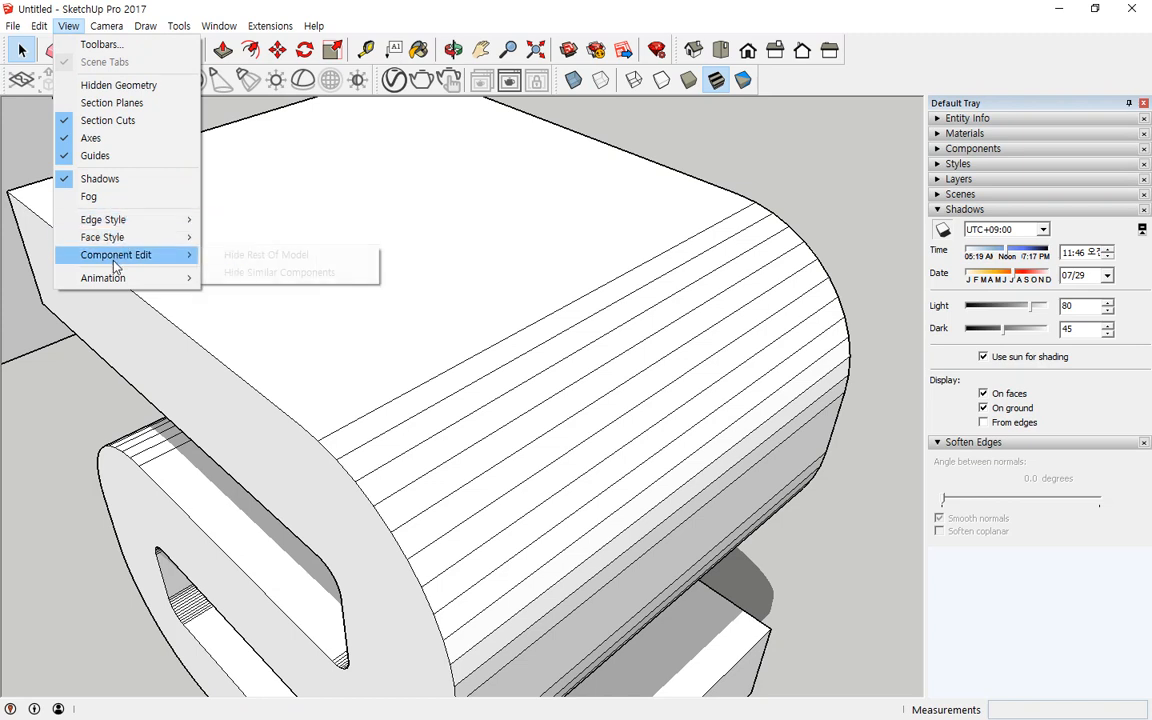
mouse_move(40, 28)
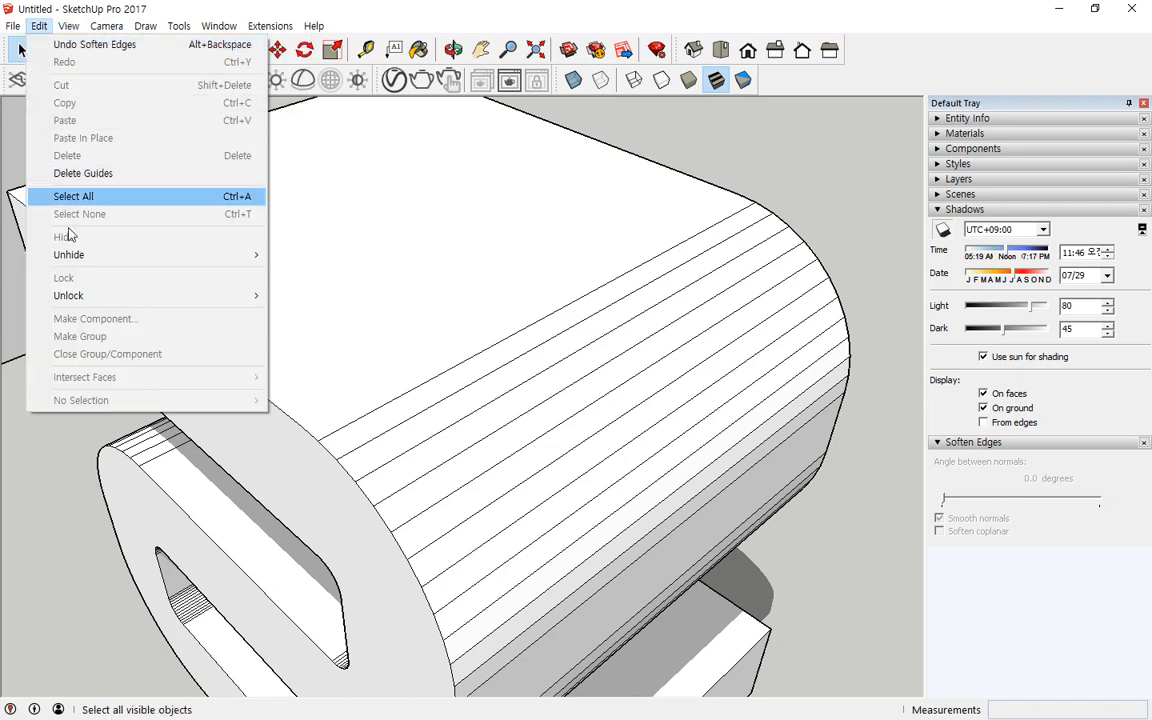
mouse_move(66, 254)
left_click(328, 290)
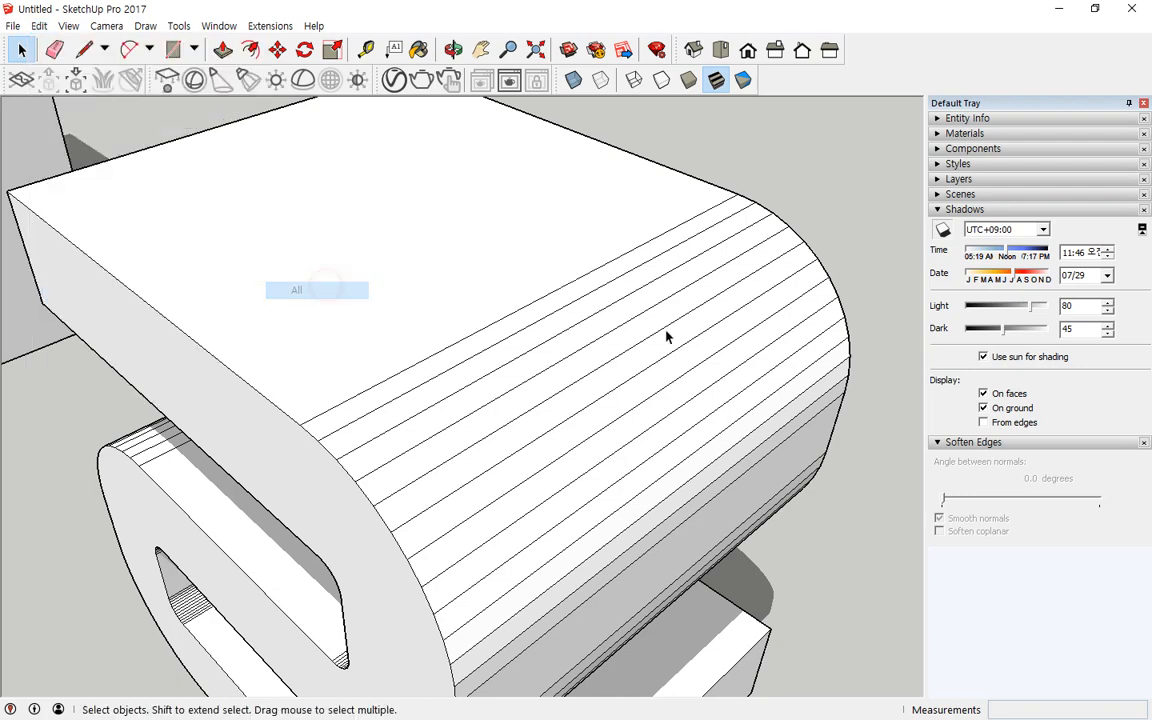
Step: Reselect the curved seat and set its Soften Edges angle to 16.4 degrees
triple_click(528, 194)
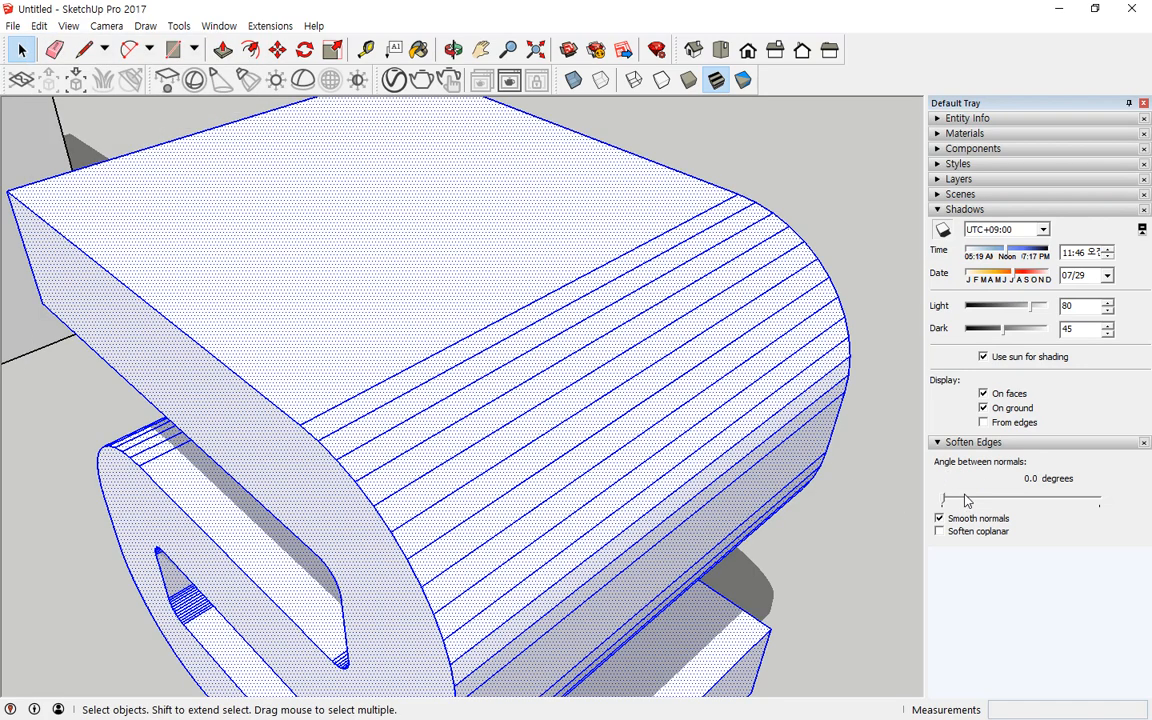
left_click_drag(950, 503, 1026, 500)
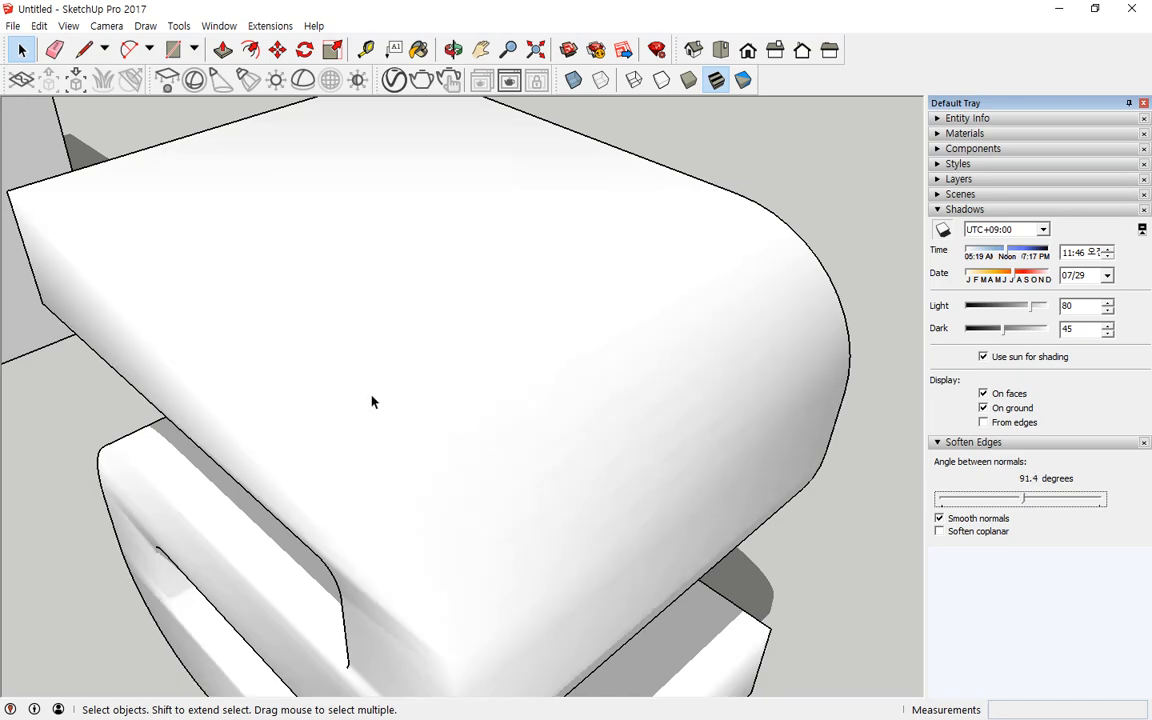
left_click(352, 403)
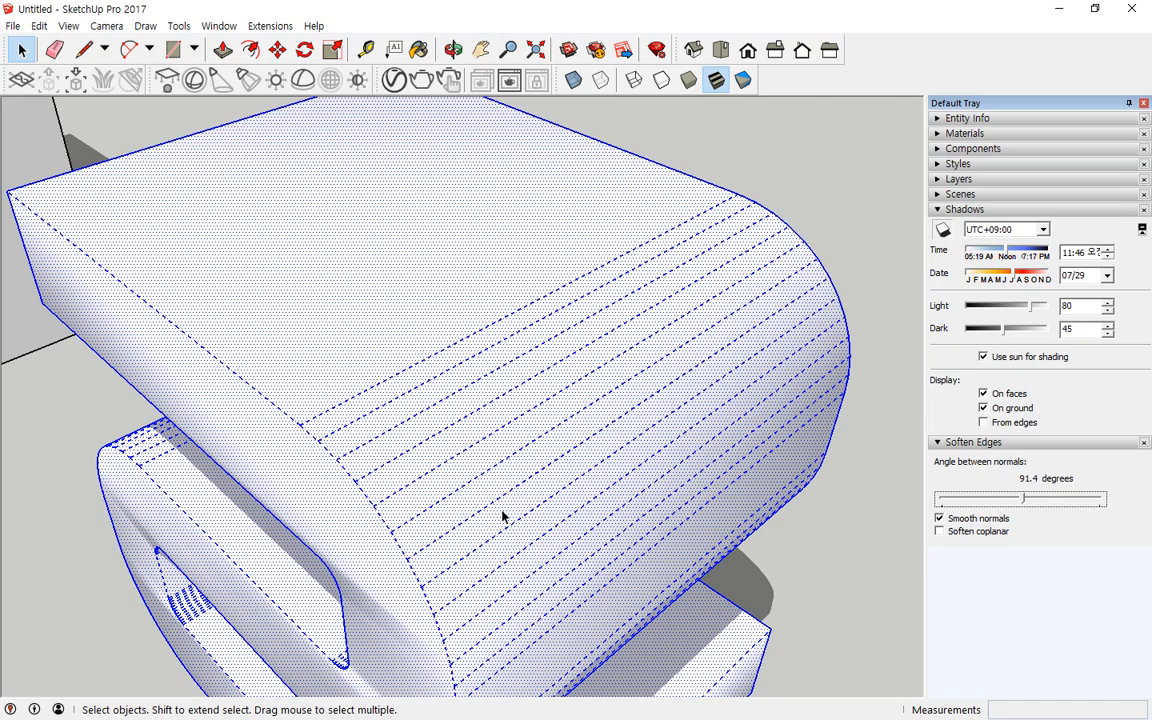
left_click_drag(1023, 497, 956, 497)
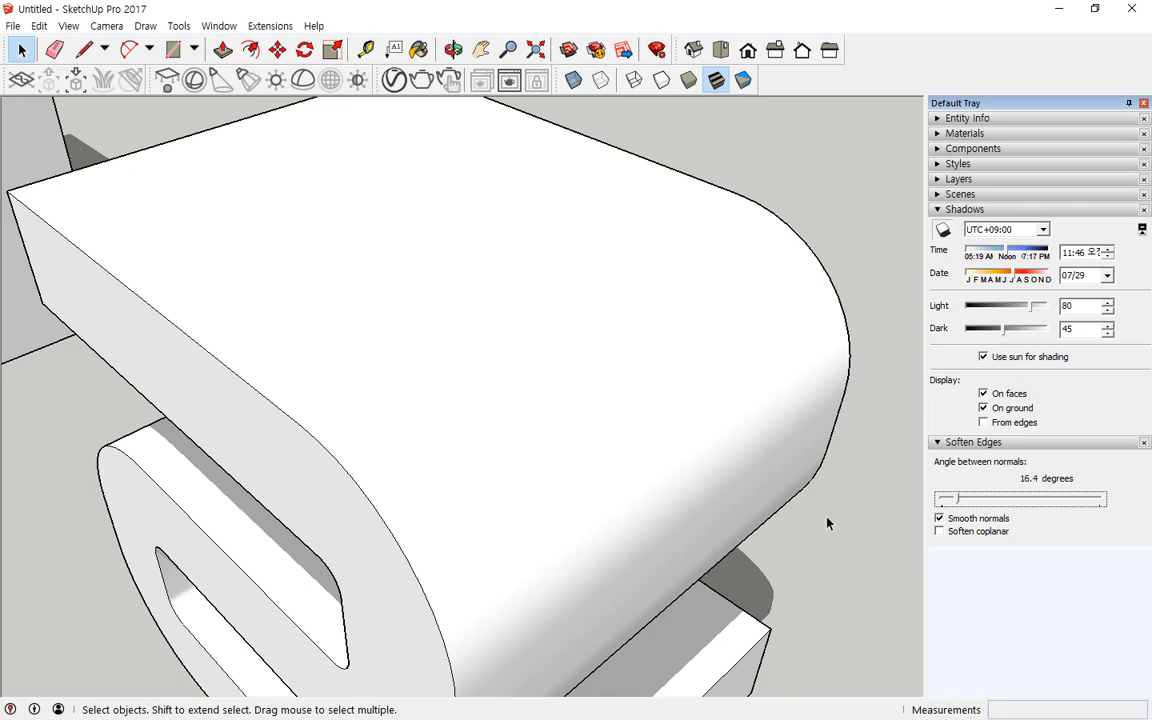
Step: Draw a rectangle on the ground plane about 2514 mm by 4068 mm
scroll(827, 526, "down", 2)
left_click(835, 535)
middle_click_drag(853, 597, 789, 447)
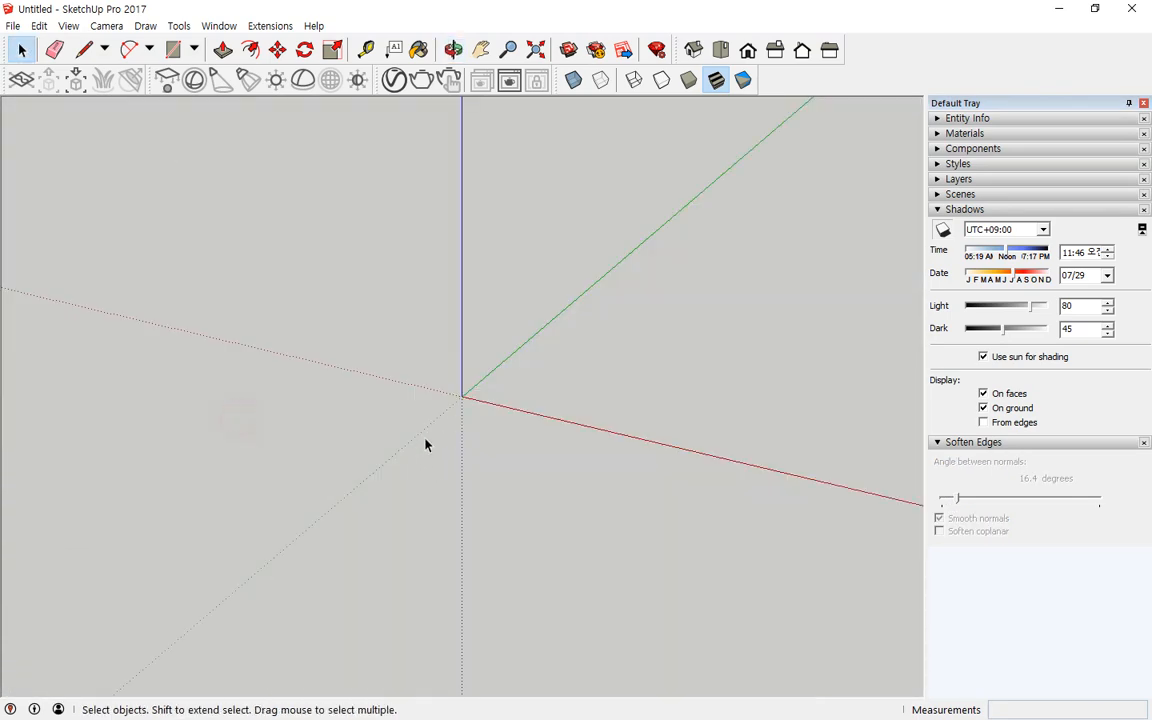
middle_click_drag(425, 444, 466, 429)
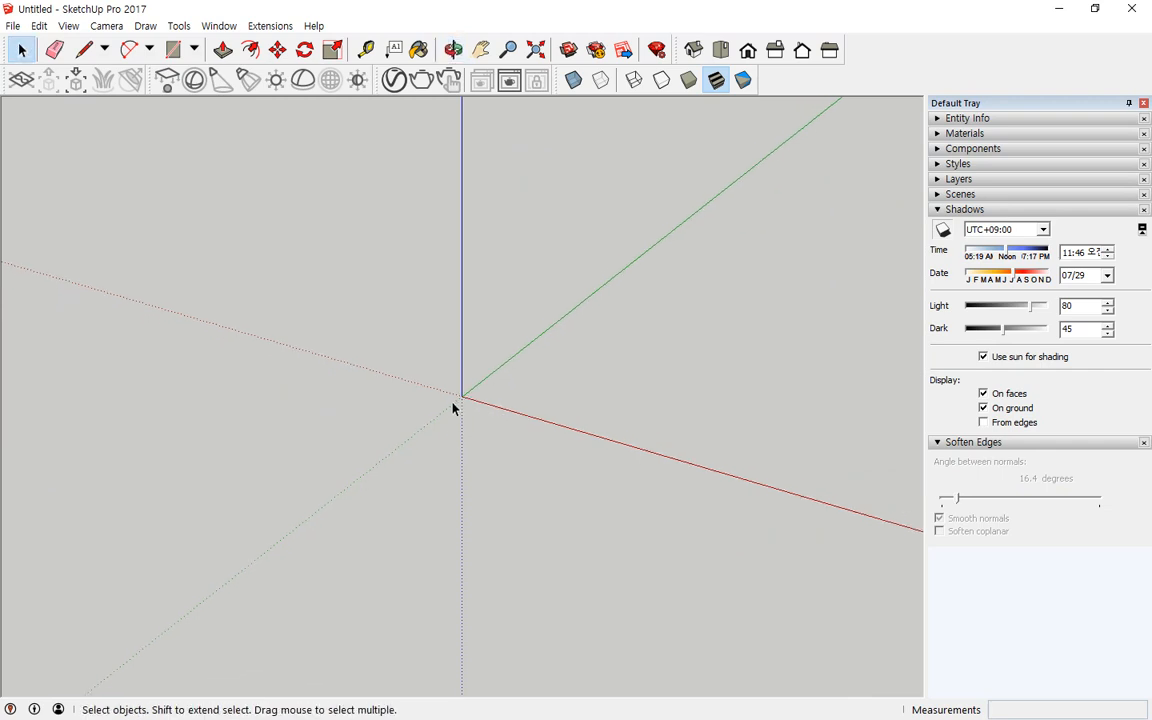
left_click(172, 49)
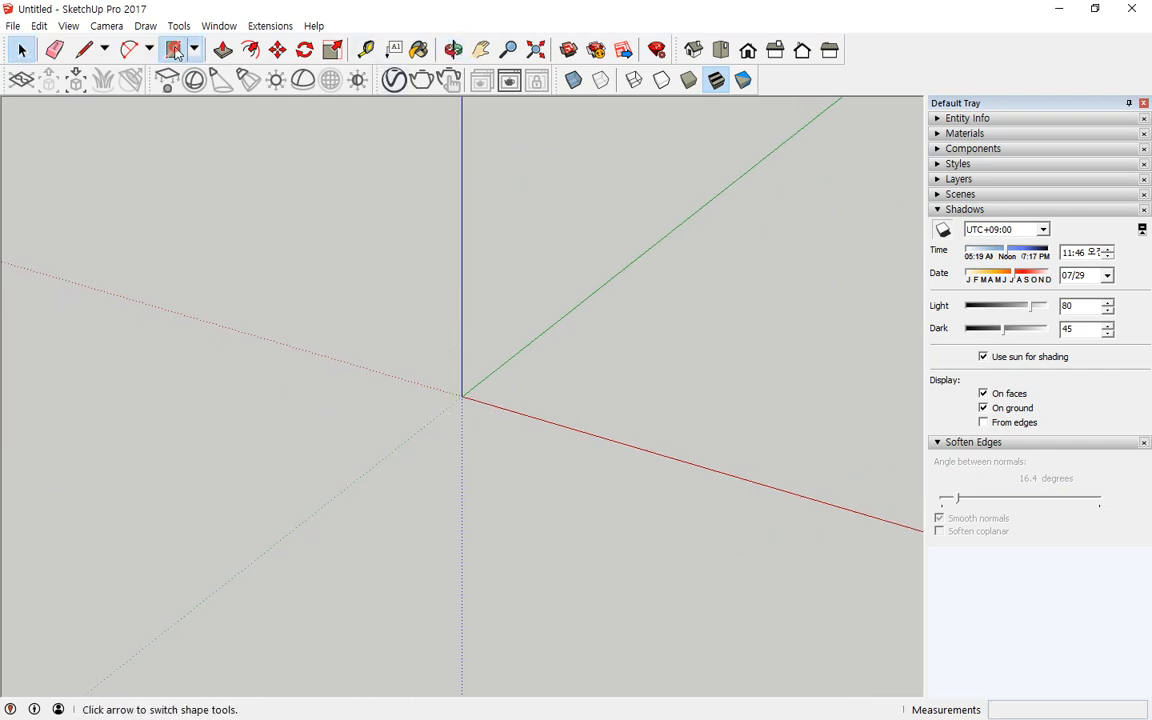
left_click(580, 418)
left_click(826, 335)
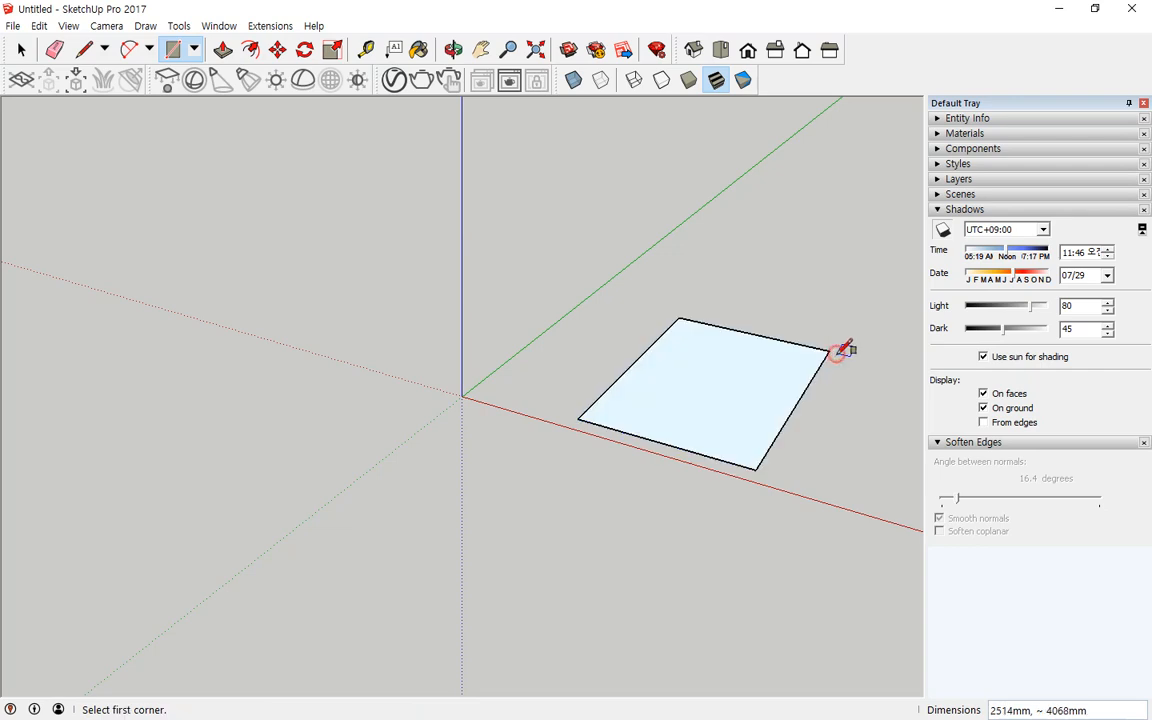
Step: Offset the rectangle's edges outward about 391 mm with the Offset tool
scroll(812, 386, "up", 3)
middle_click_drag(813, 390, 792, 470)
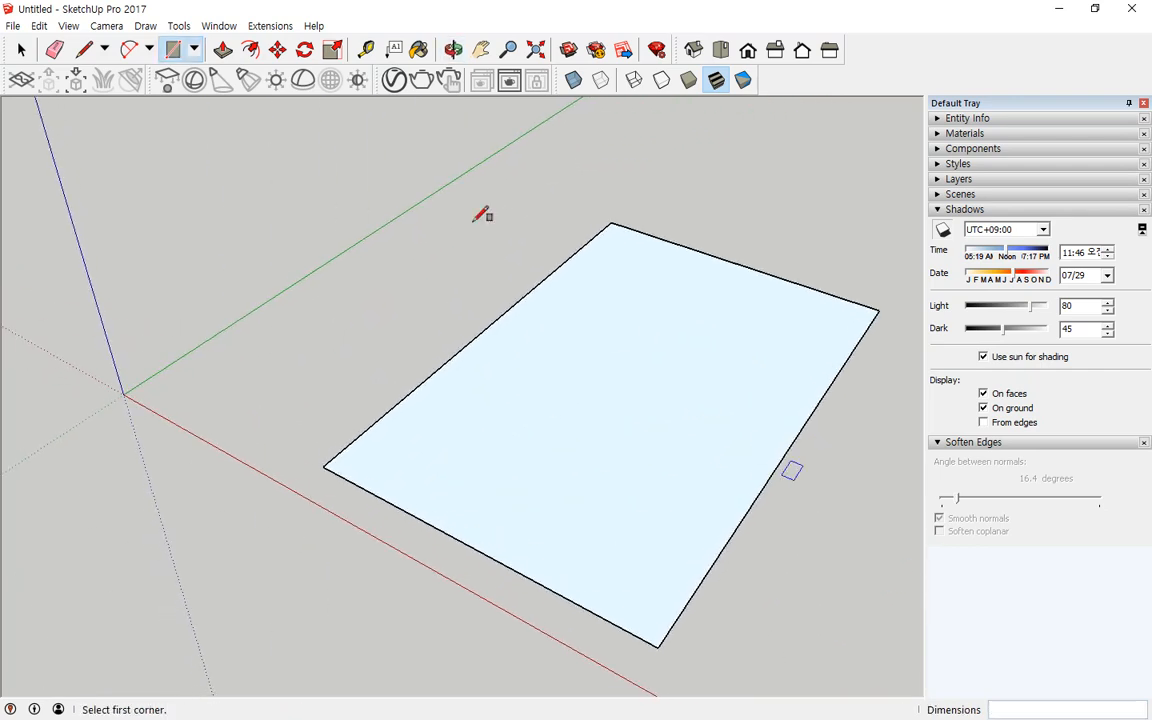
left_click(249, 53)
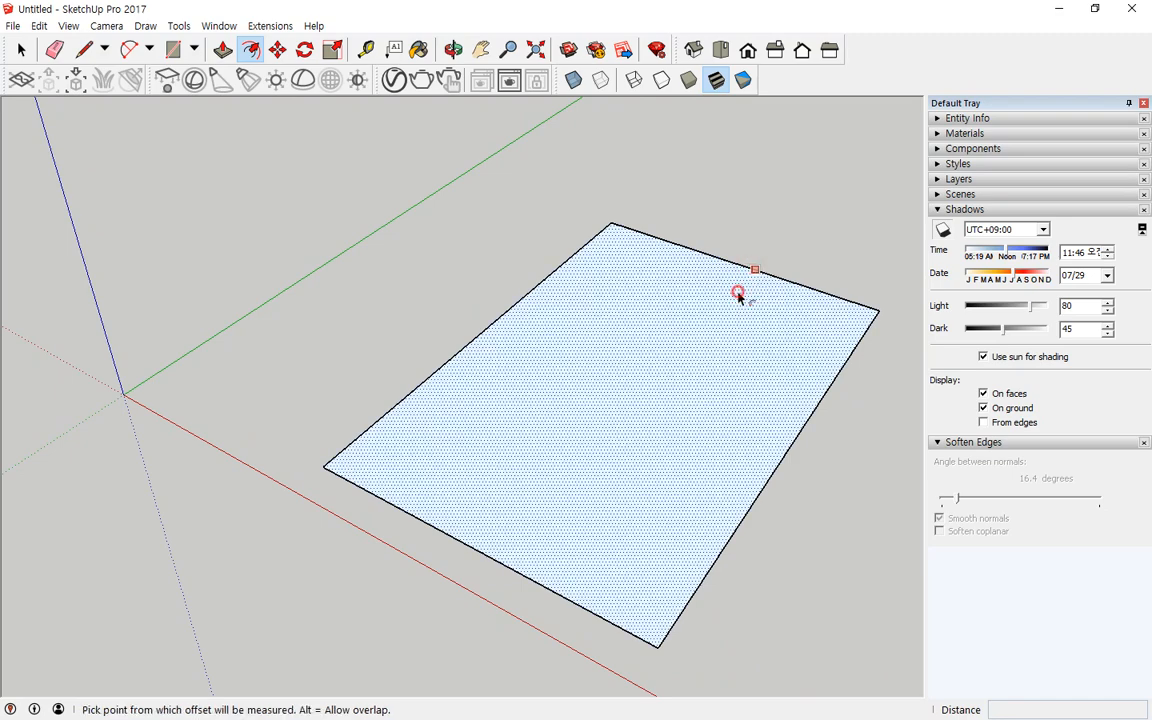
left_click(740, 294)
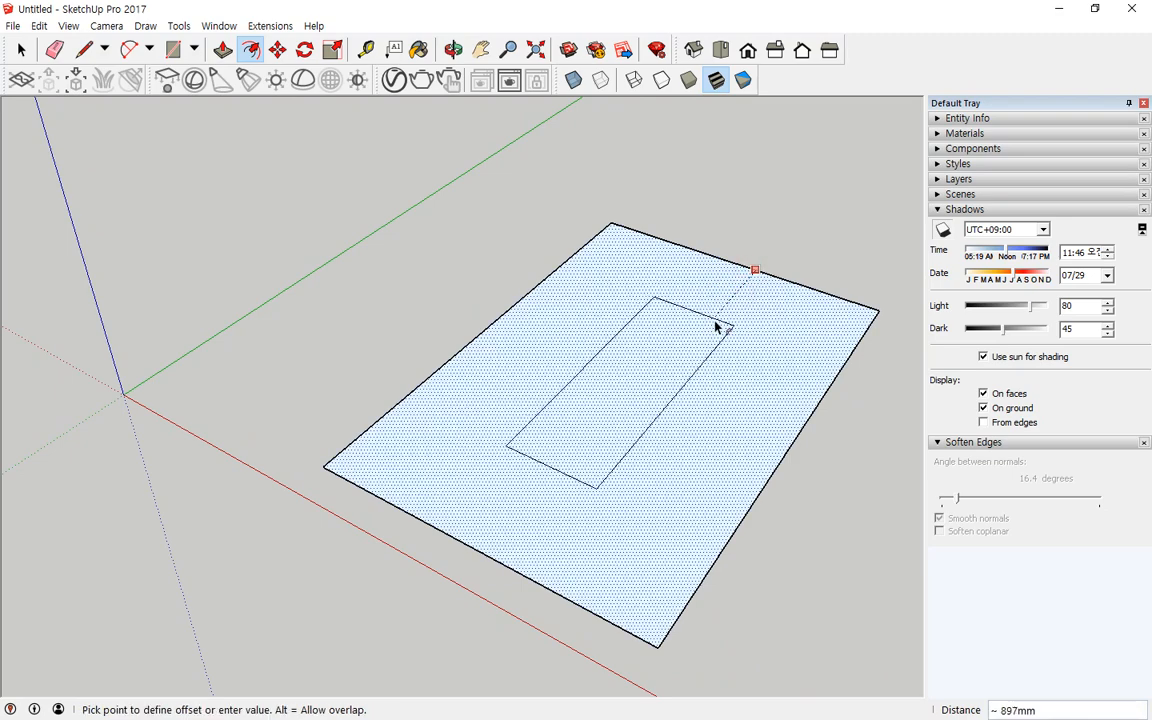
left_click(778, 262)
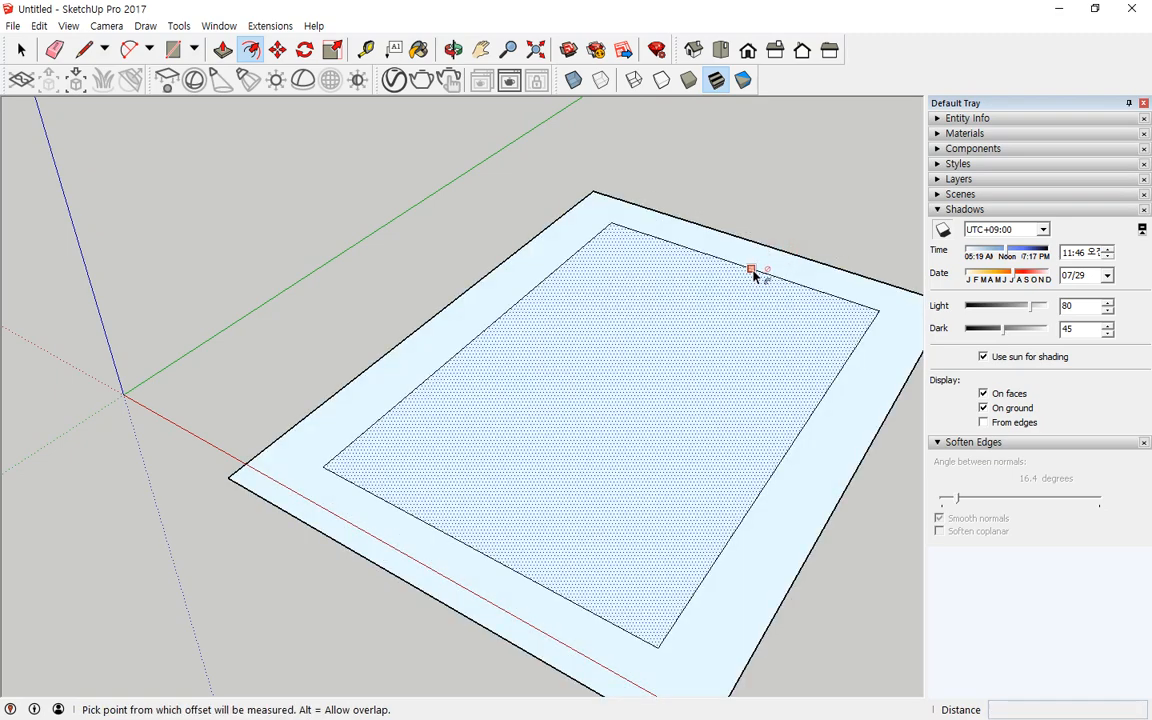
Step: Offset the rectangles inward several times to create a set of concentric rectangles
left_click(750, 268)
key("Escape")
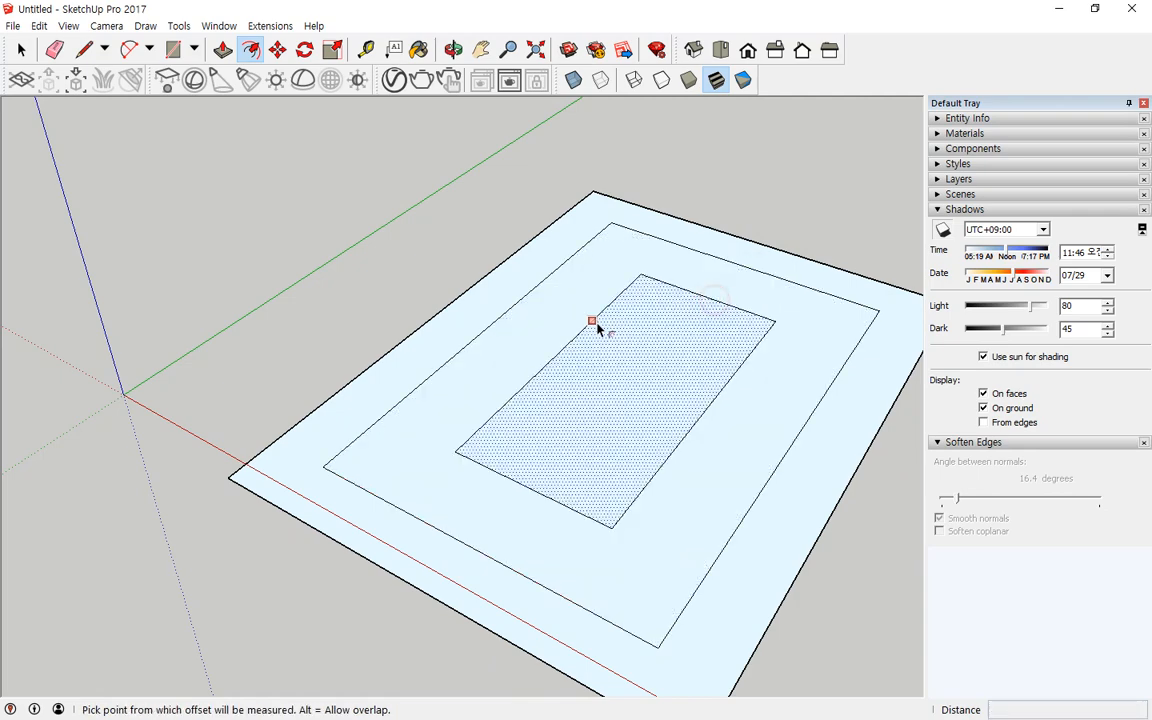
left_click(593, 320)
left_click(626, 334)
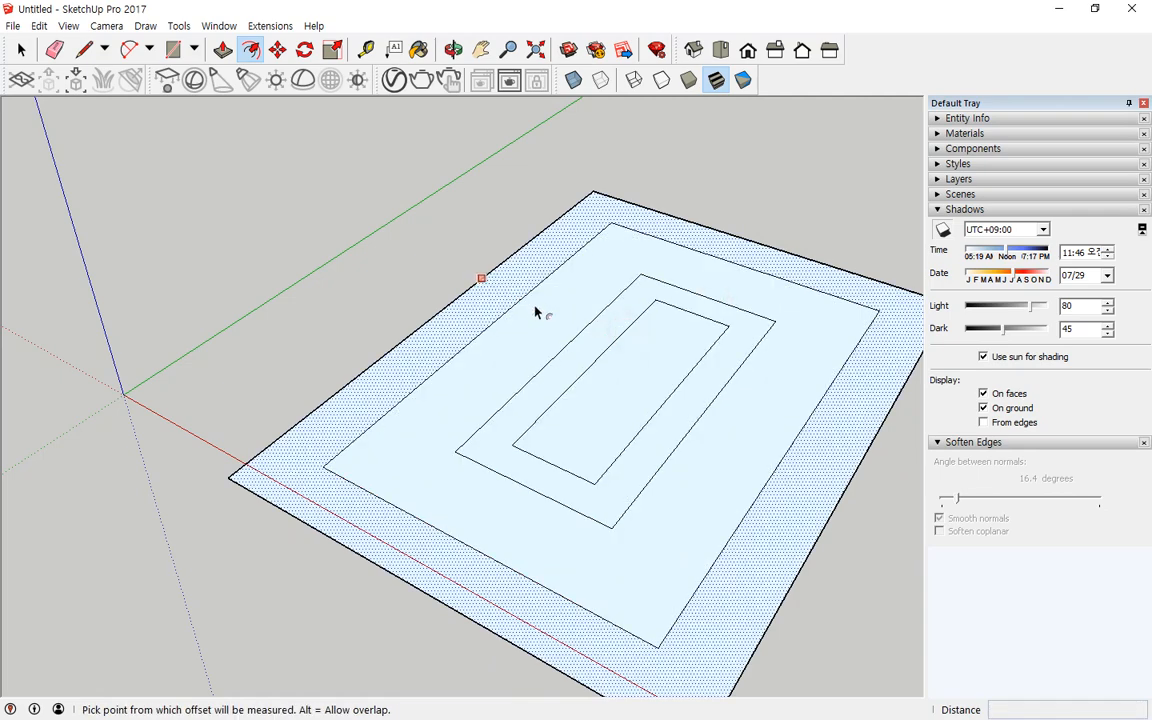
left_click(519, 301)
left_click(545, 314)
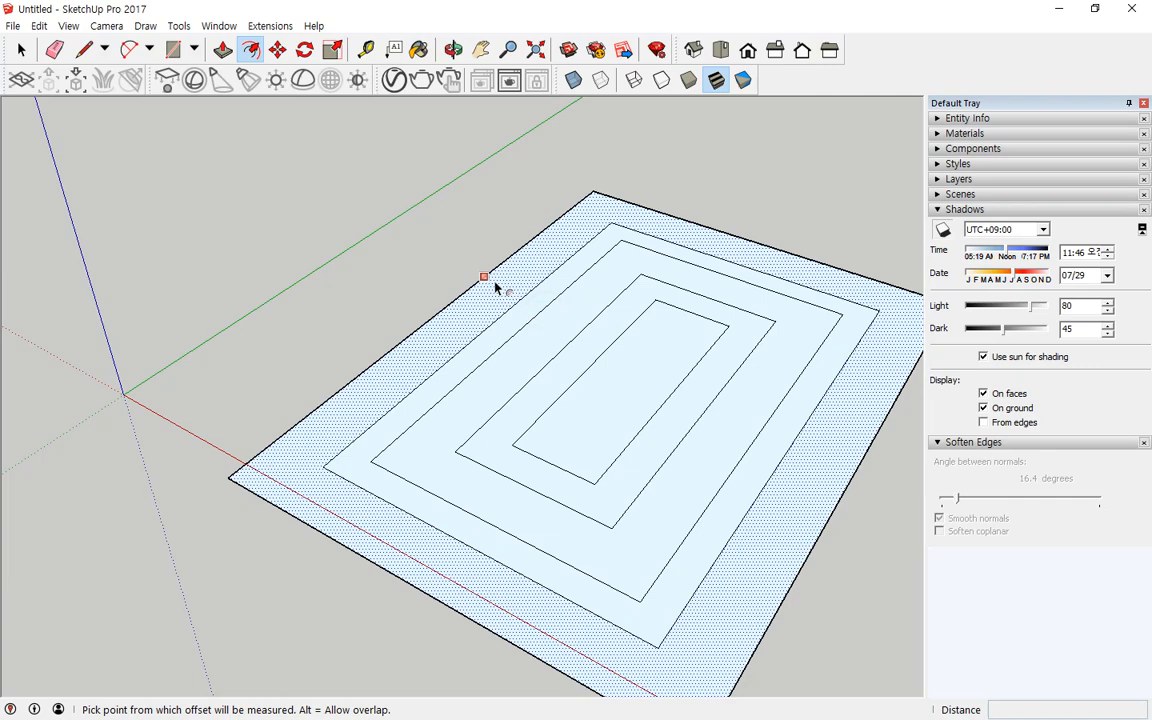
left_click(501, 289)
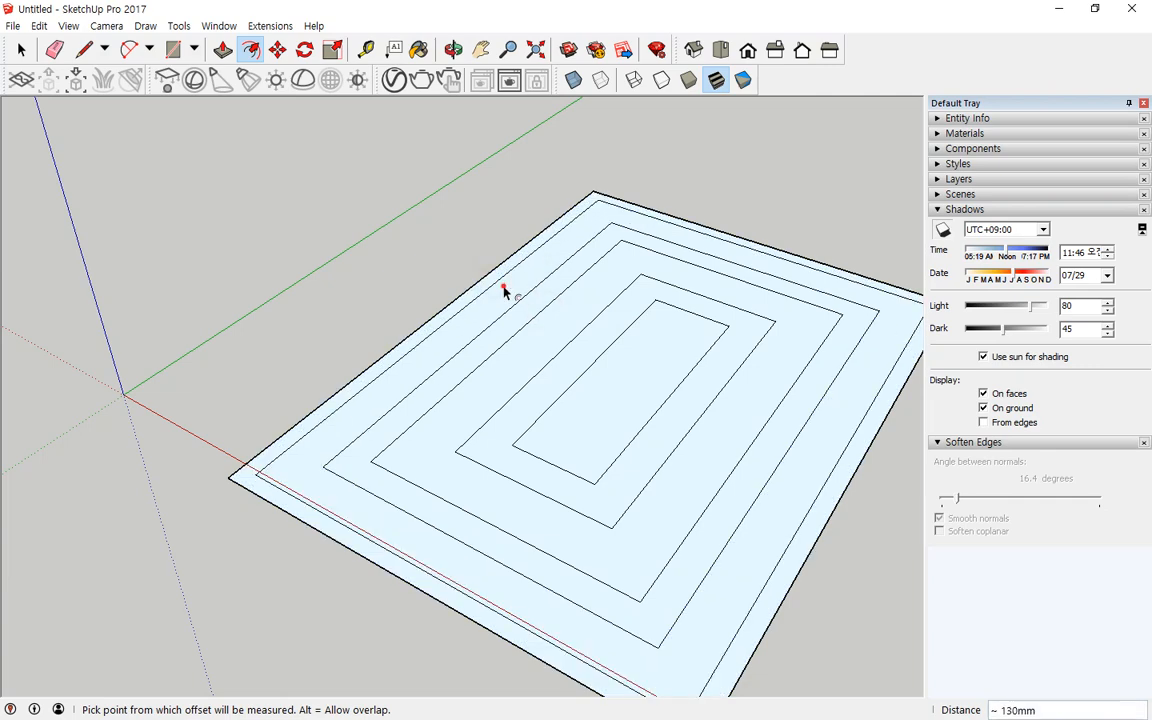
Step: Try an outward offset of about 762 mm around the outer rectangle and undo it
left_click(445, 307)
left_click(371, 273)
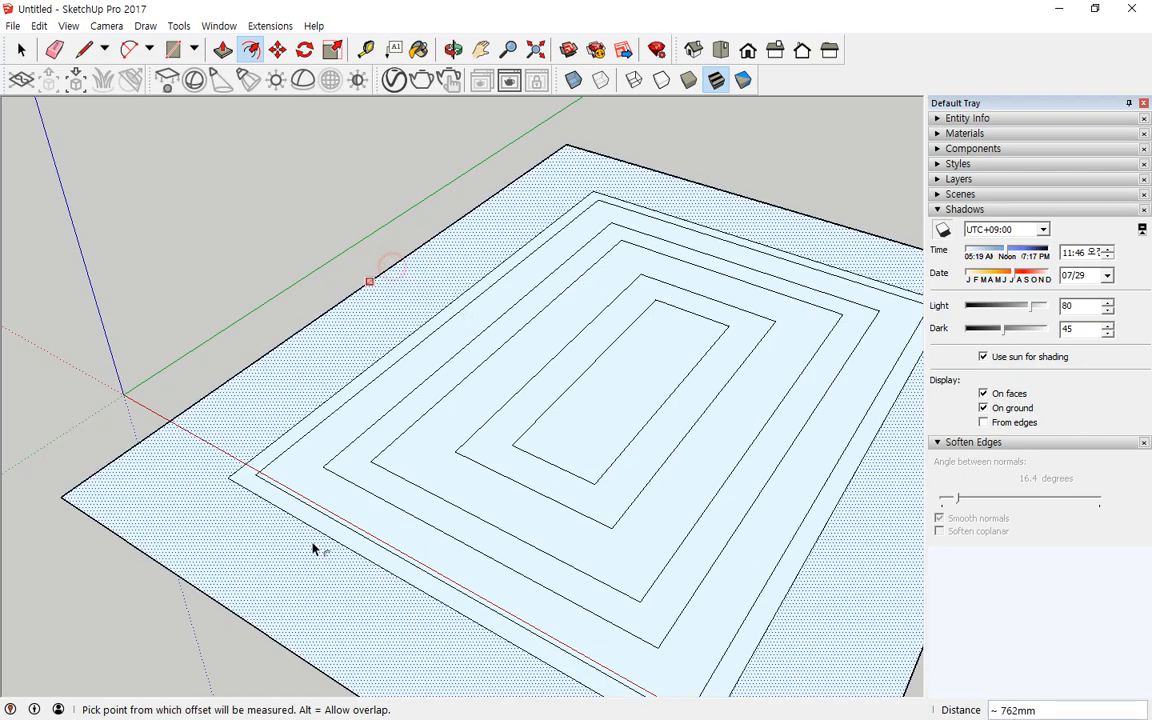
scroll(393, 528, "down", 2)
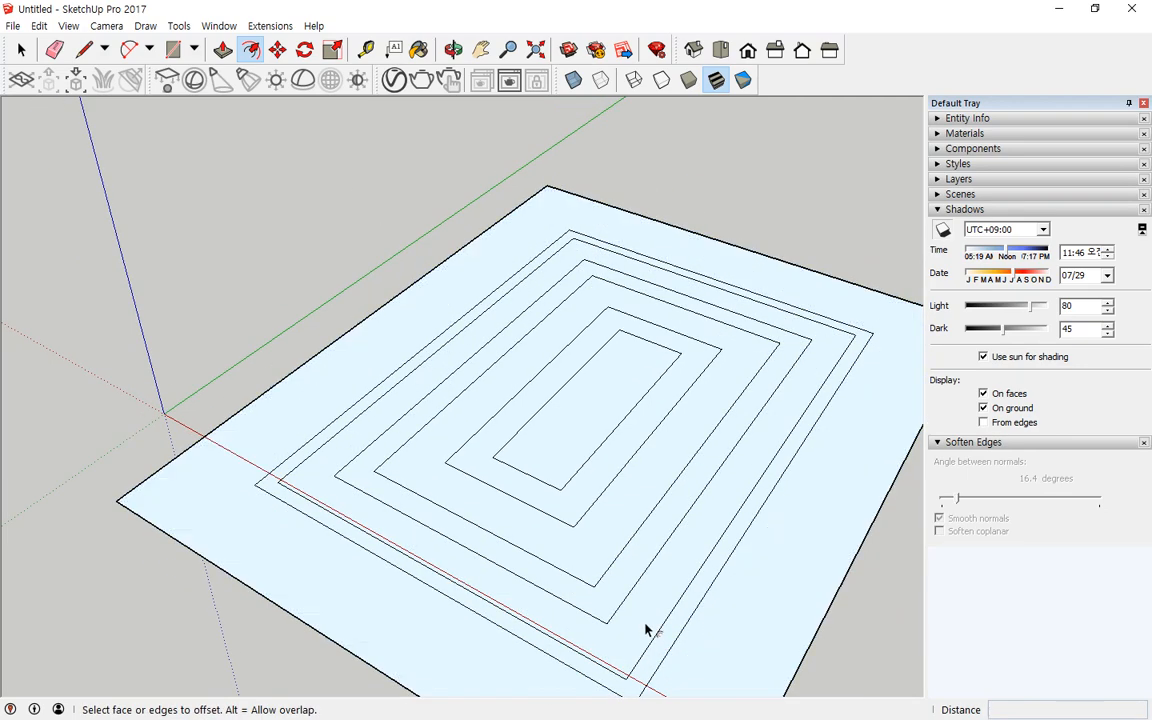
key("ctrl+z")
Step: Select all geometry in the model and delete it
key("ctrl+a")
key("ctrl+t")
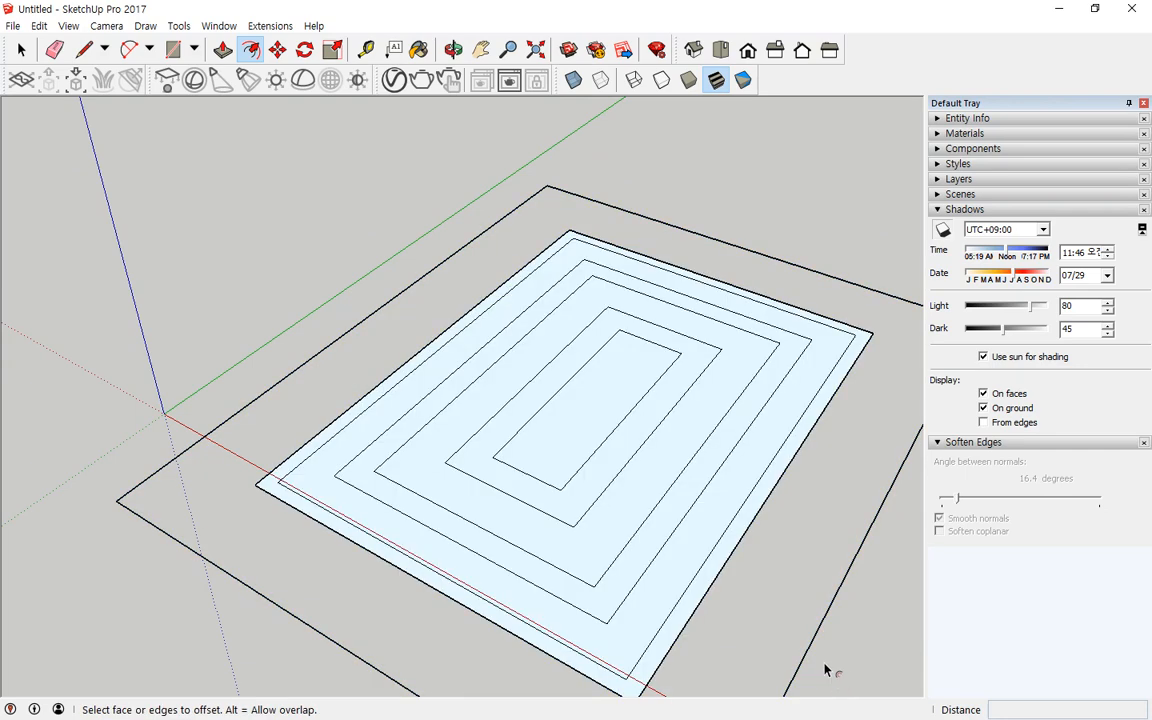
key("space")
key("ctrl+a")
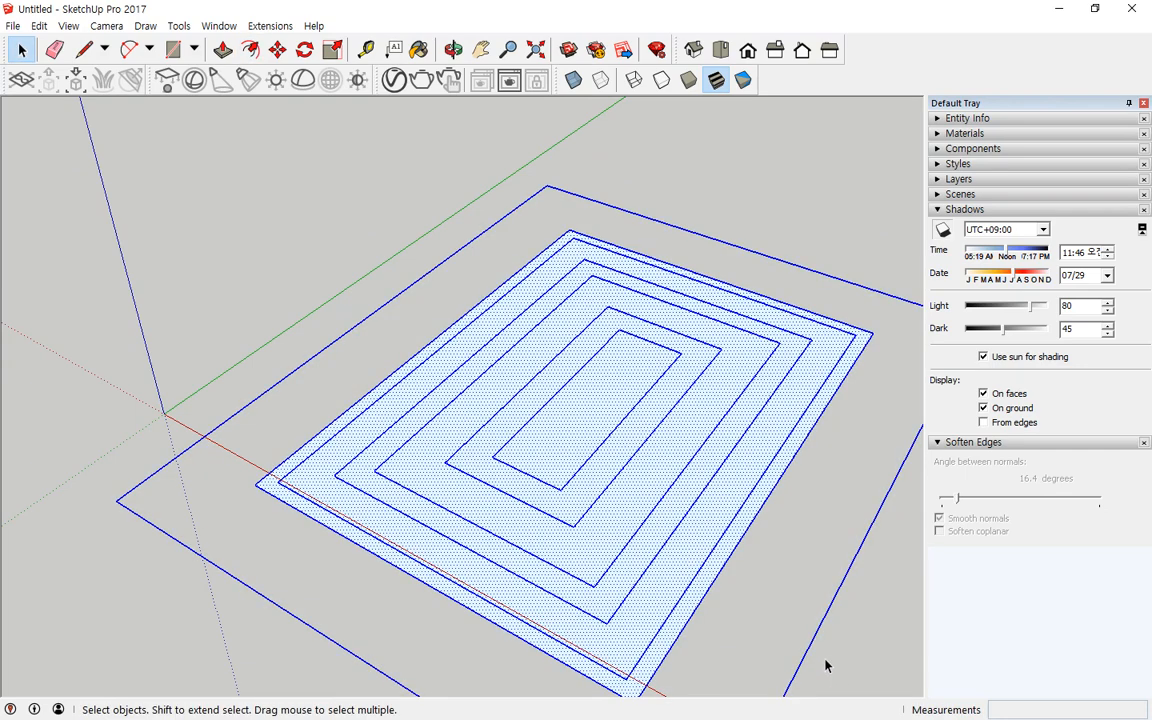
key("Delete")
Step: Draw a new rectangle on the ground plane about 2421 mm by 3573 mm
left_click(175, 55)
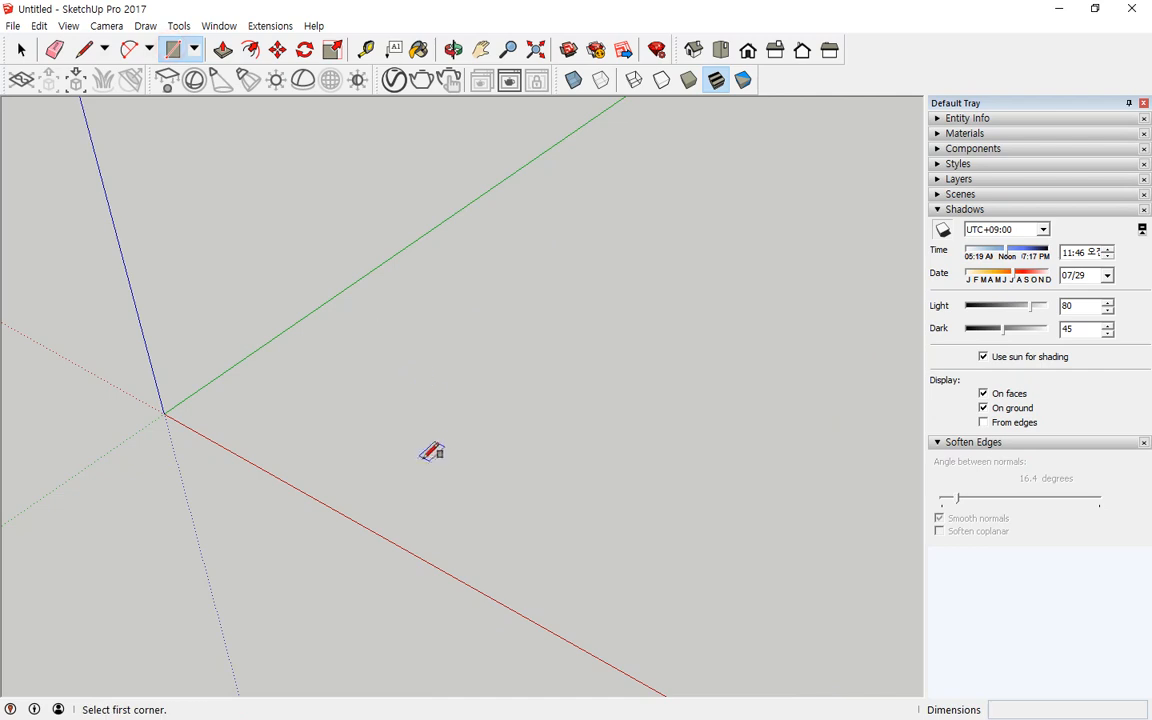
left_click(423, 459)
left_click(852, 349)
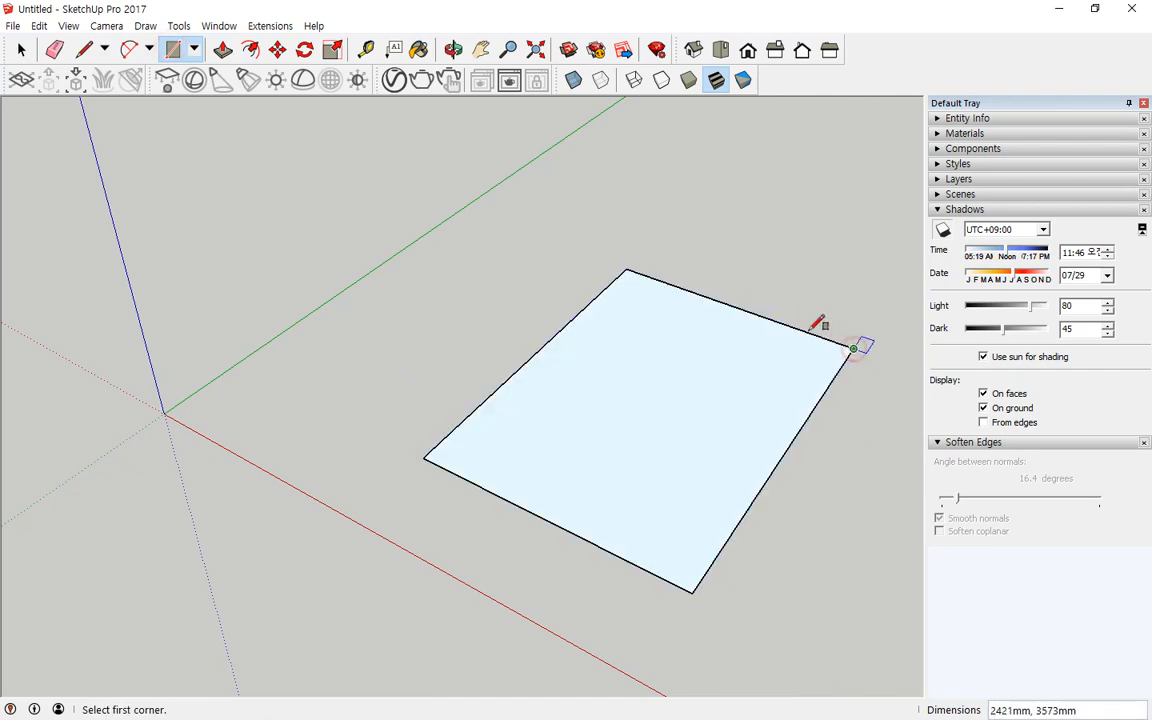
Step: Offset the new rectangle inward by 200 mm
left_click(250, 52)
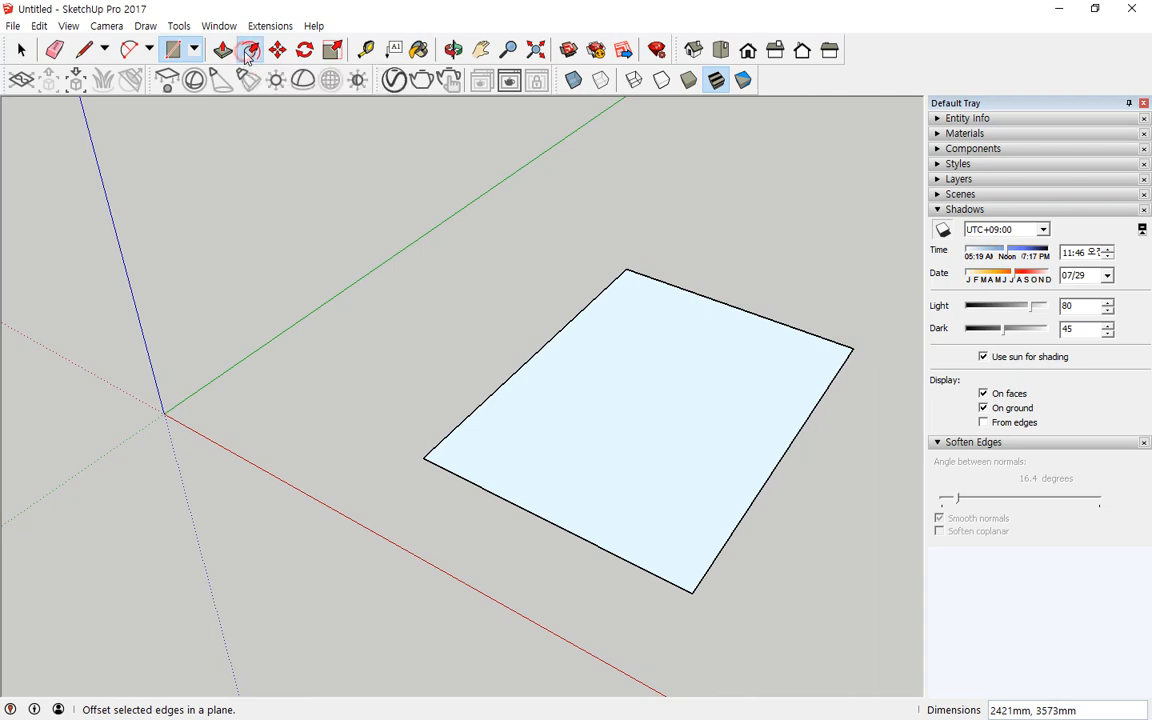
left_click(704, 328)
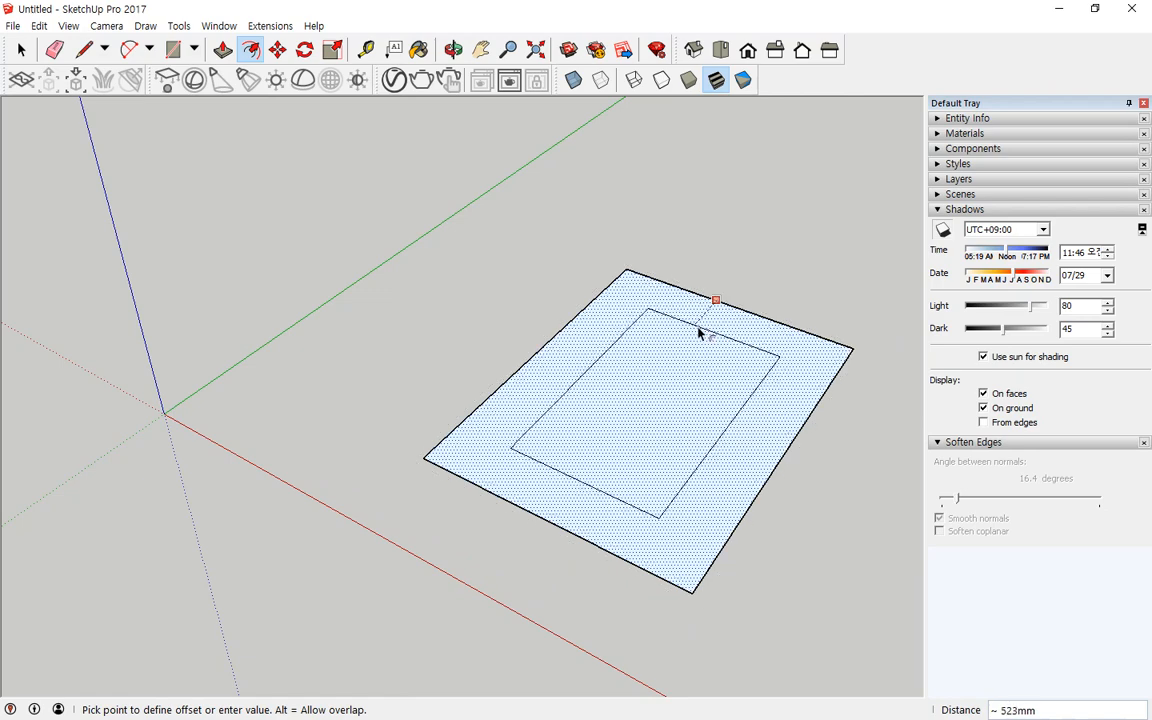
type("200")
key("Return")
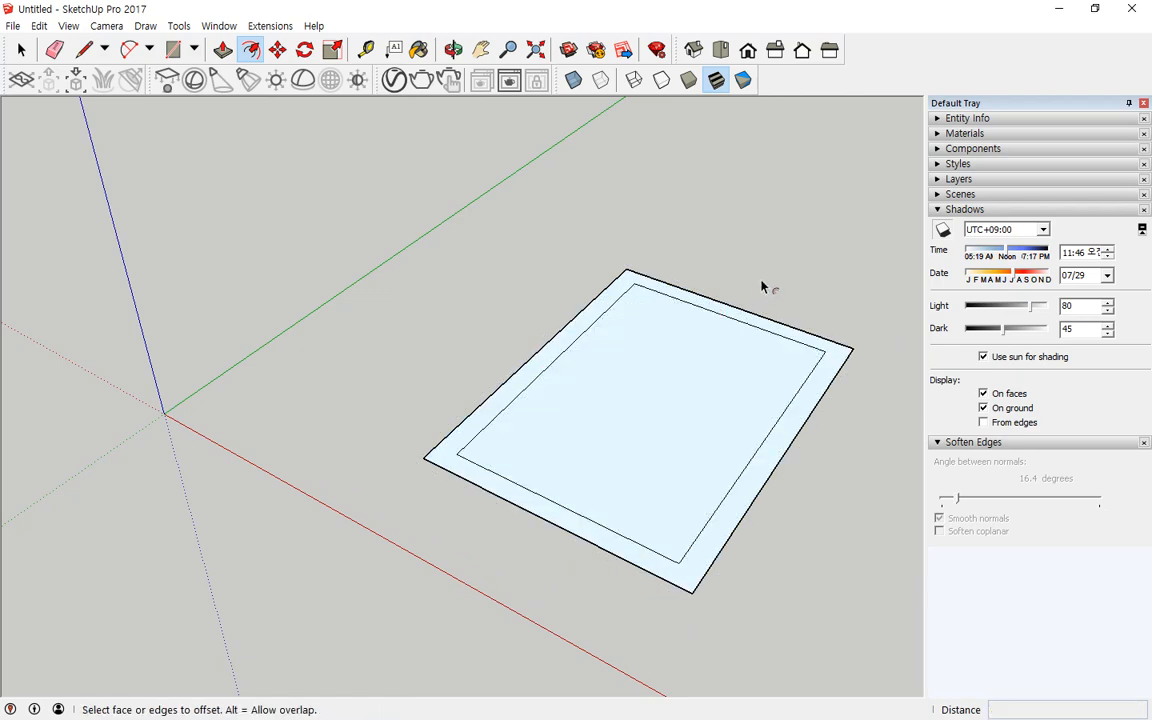
Step: Offset the inner rectangle slightly outward to add a third rectangle between the existing ones
middle_click_drag(761, 285, 743, 404)
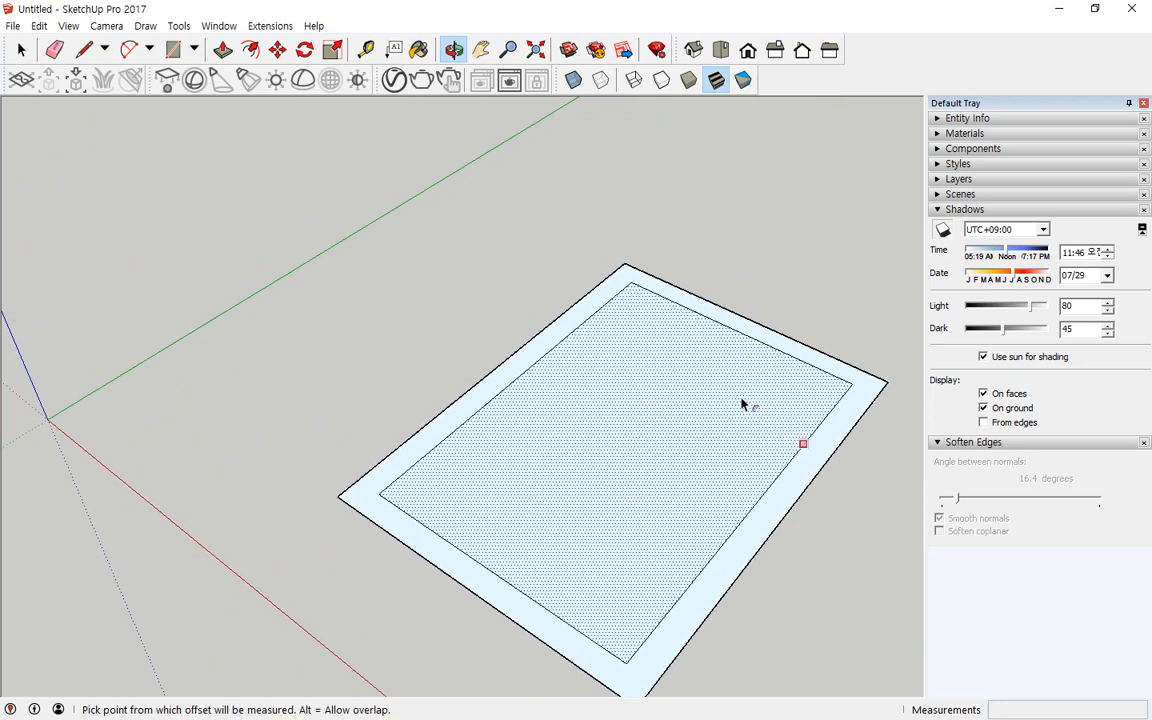
left_click(795, 343)
left_click(812, 338)
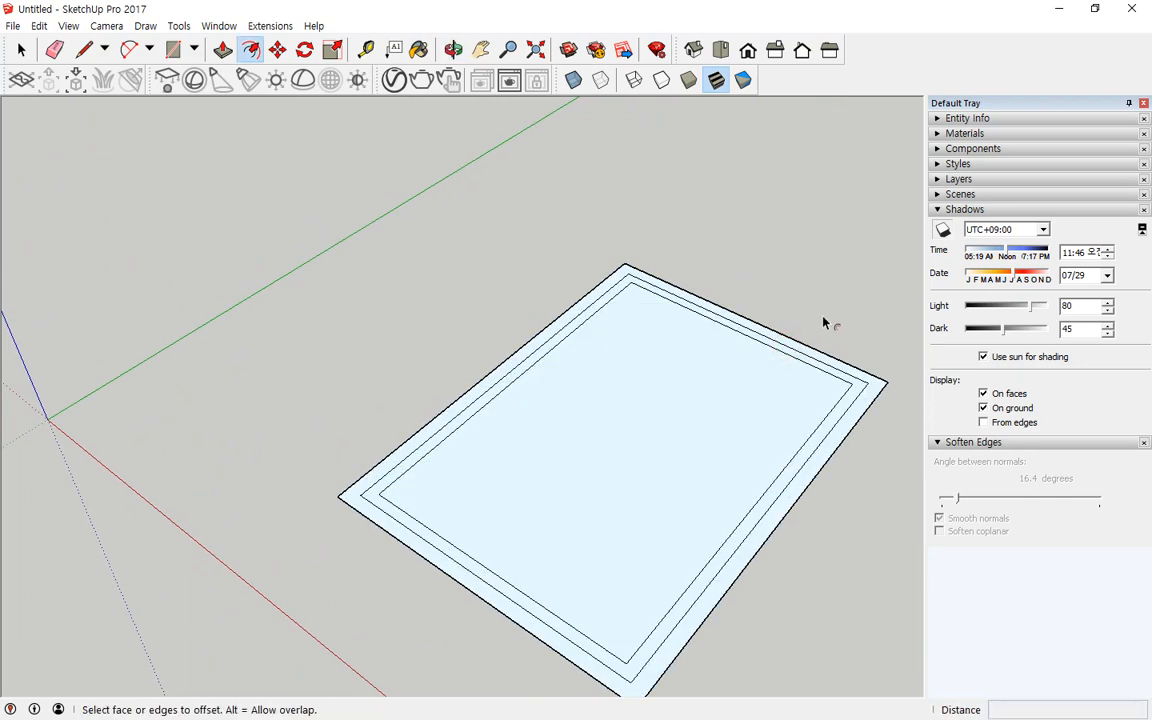
Step: Offset the outer rectangle outward by about 225 mm
left_click(866, 410)
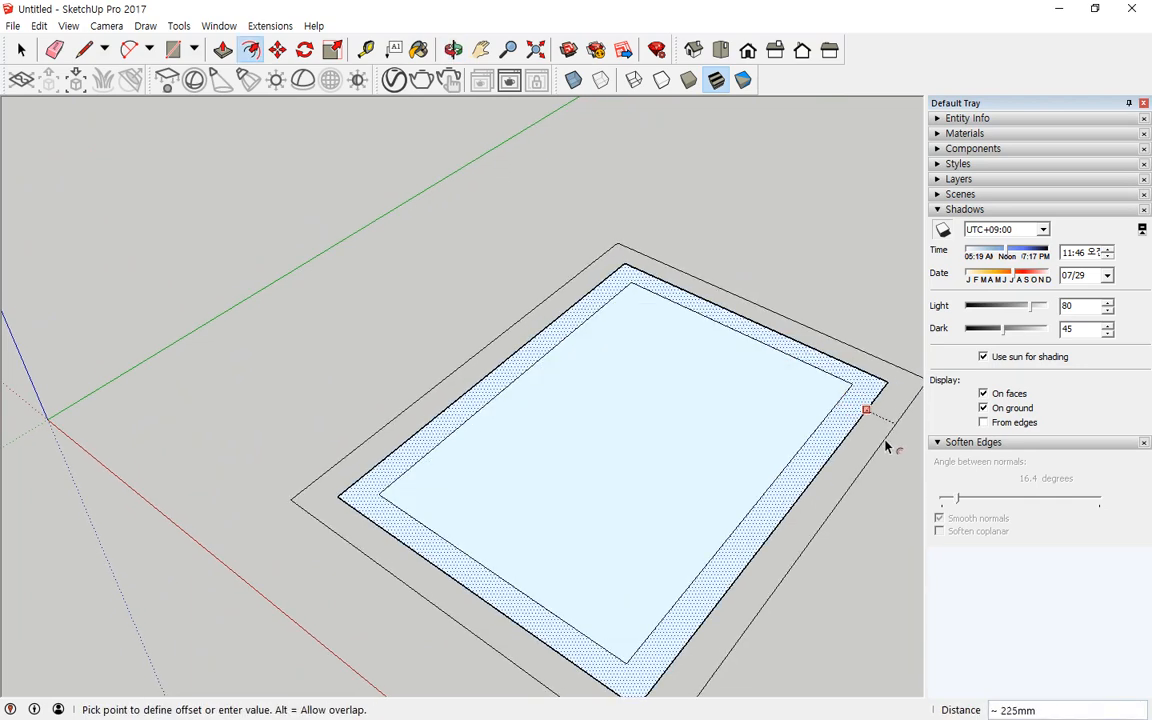
left_click(887, 446)
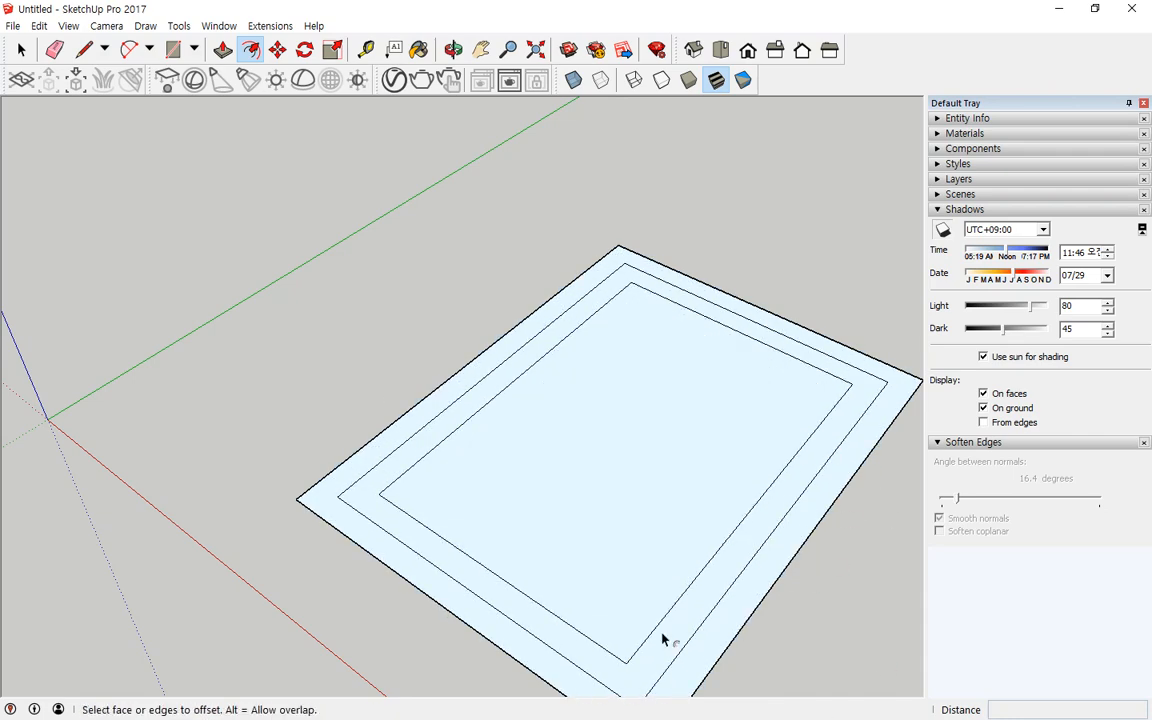
Step: Select all geometry in the model and delete it
left_click(520, 533)
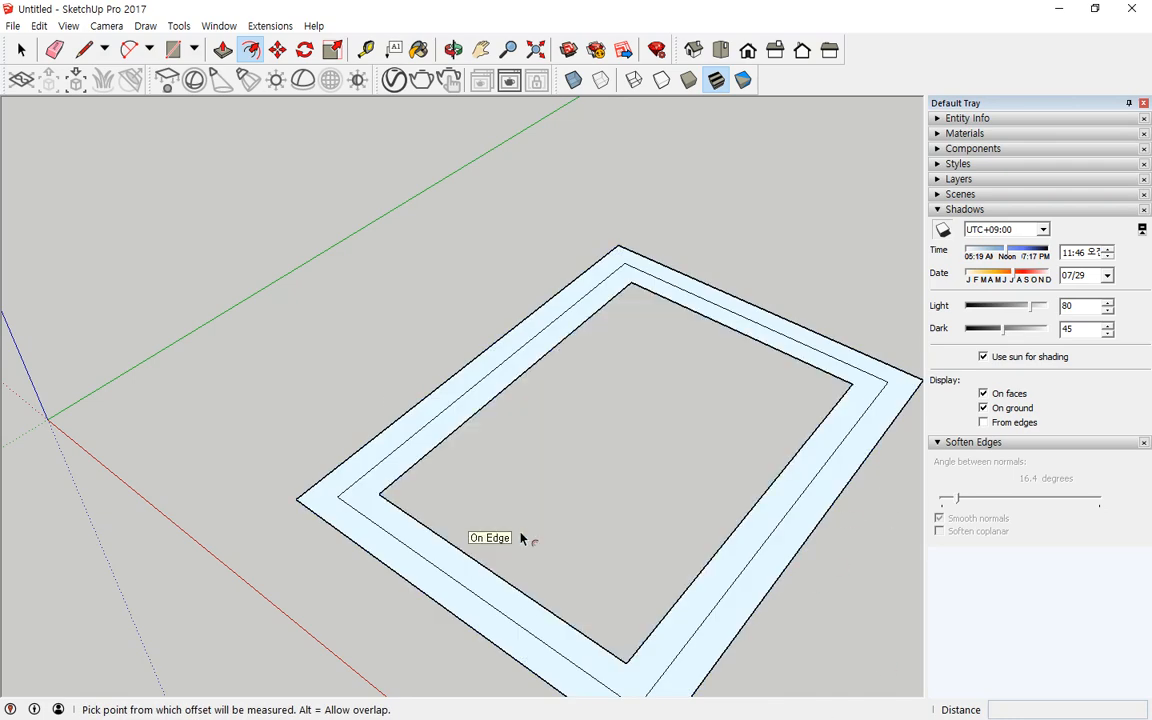
key("space")
key("ctrl+a")
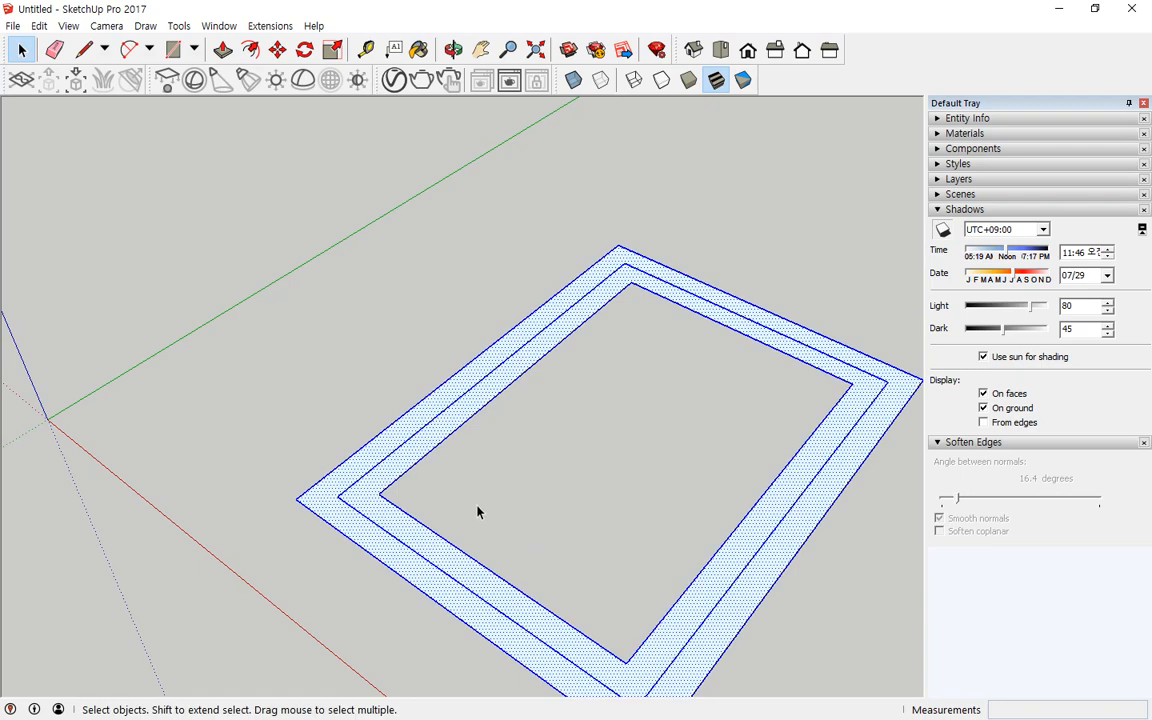
key("Delete")
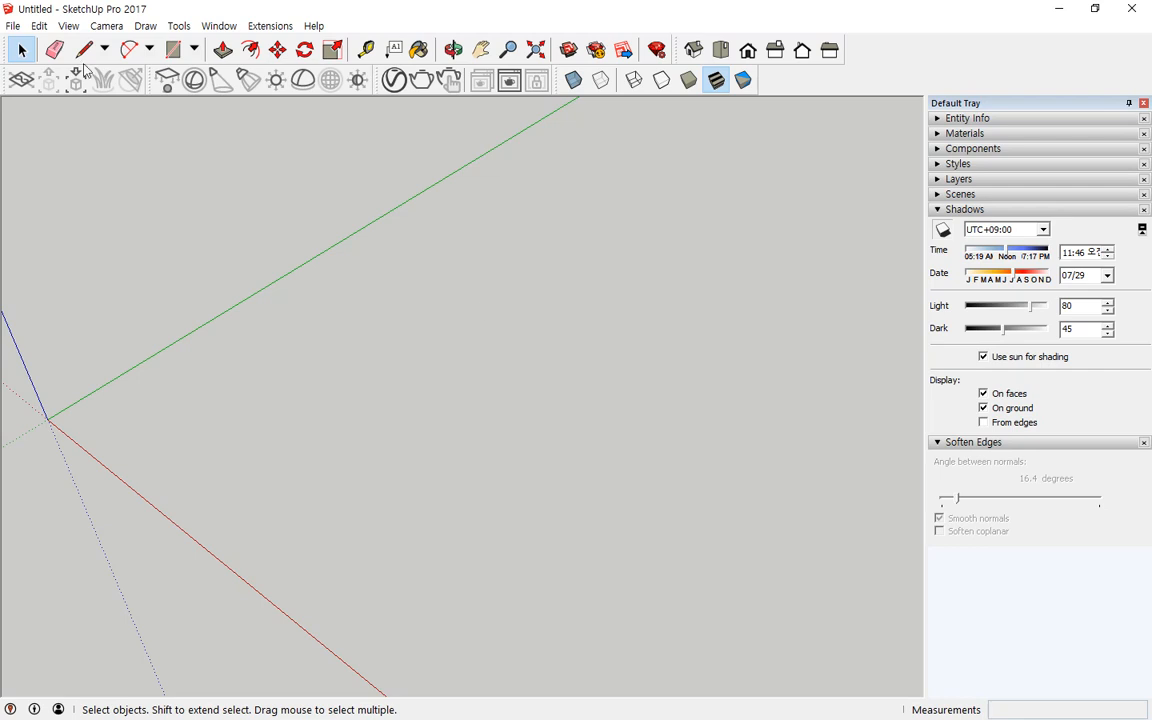
Step: Draw a circle with a 500 mm radius on the ground plane
left_click(194, 49)
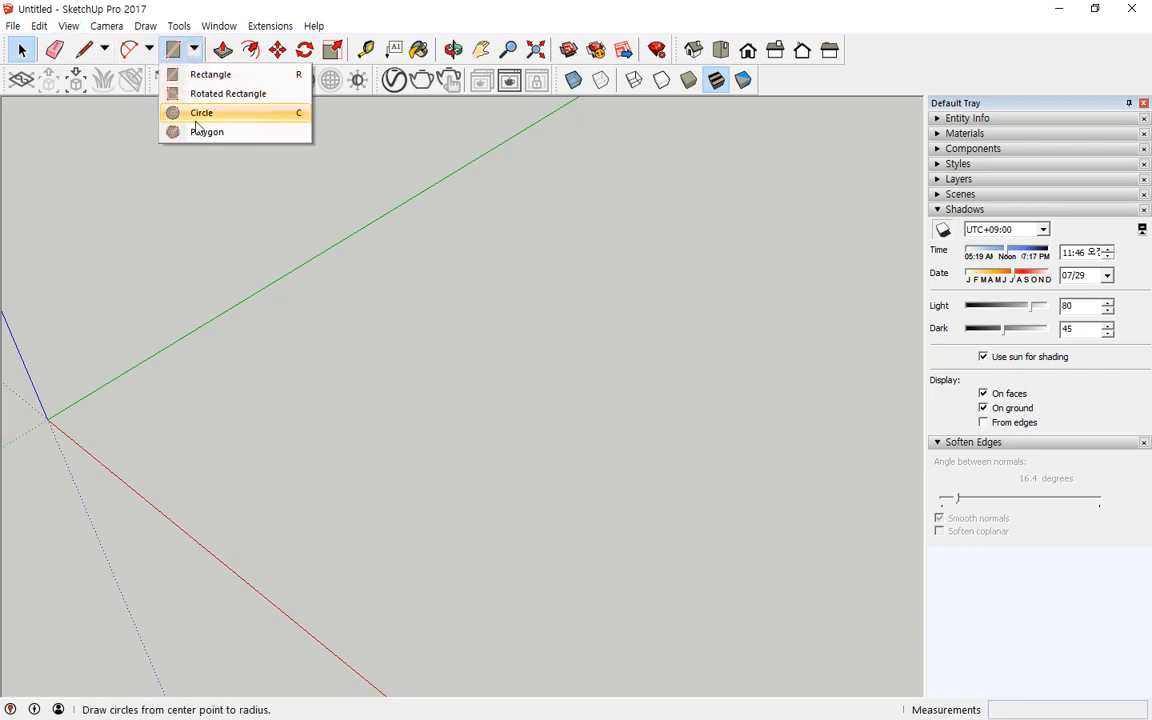
left_click(198, 121)
left_click(535, 413)
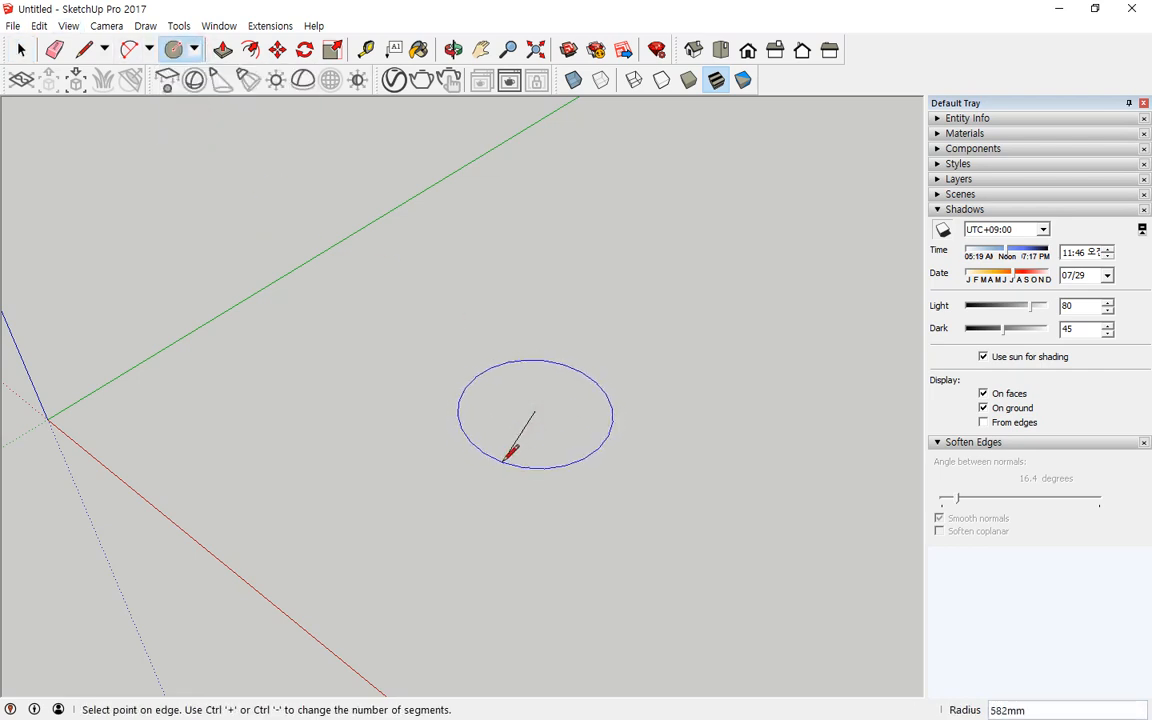
type("500")
mouse_move(448, 449)
middle_mouse_down()
mouse_move(362, 548)
mouse_move(441, 448)
middle_mouse_up()
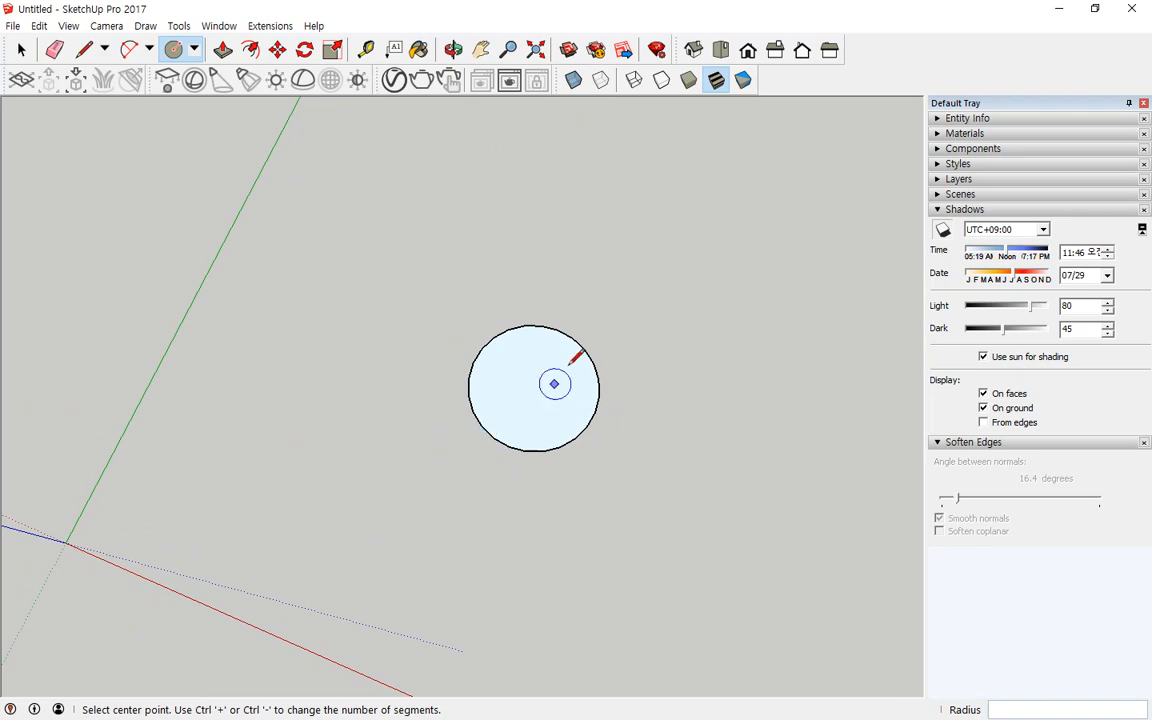
left_click_drag(550, 320, 570, 350)
mouse_move(502, 375)
left_mouse_down()
mouse_move(484, 384)
mouse_move(510, 381)
left_mouse_up()
scroll(537, 380, "up", 3)
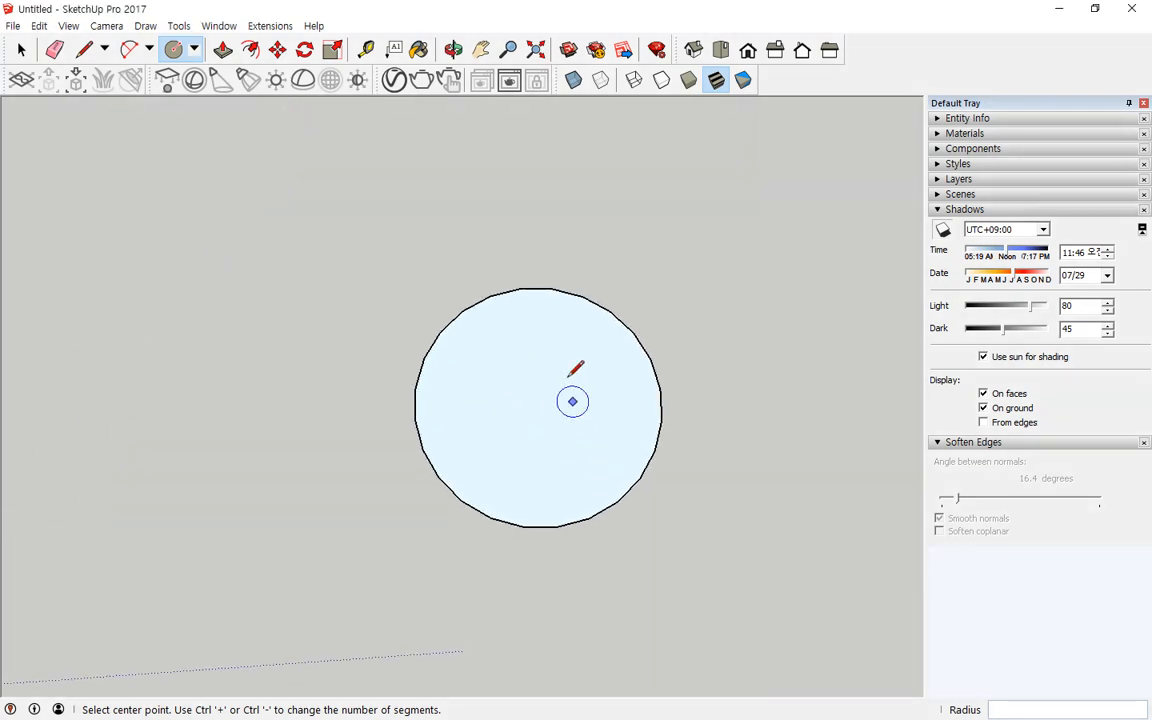
mouse_move(530, 393)
left_mouse_down()
mouse_move(537, 405)
mouse_move(656, 425)
mouse_move(649, 297)
left_mouse_up()
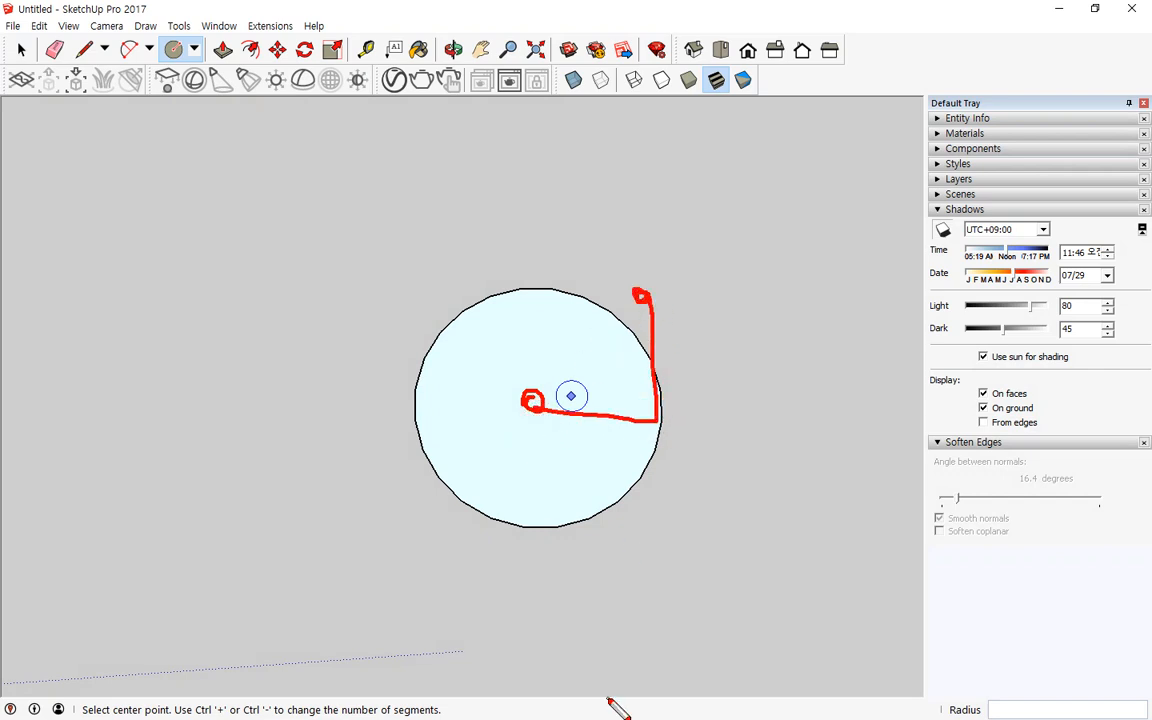
key("Escape")
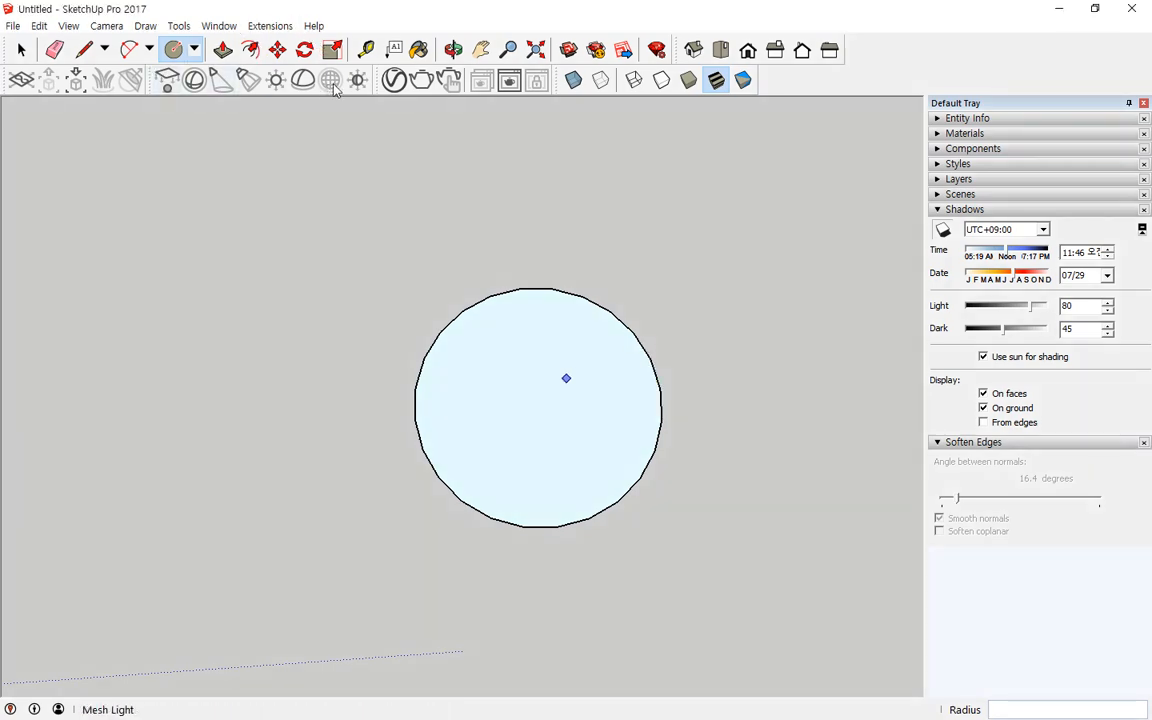
Step: Try to measure out from the circle's centre with the Tape Measure, entering a length of 500,500
left_click(366, 52)
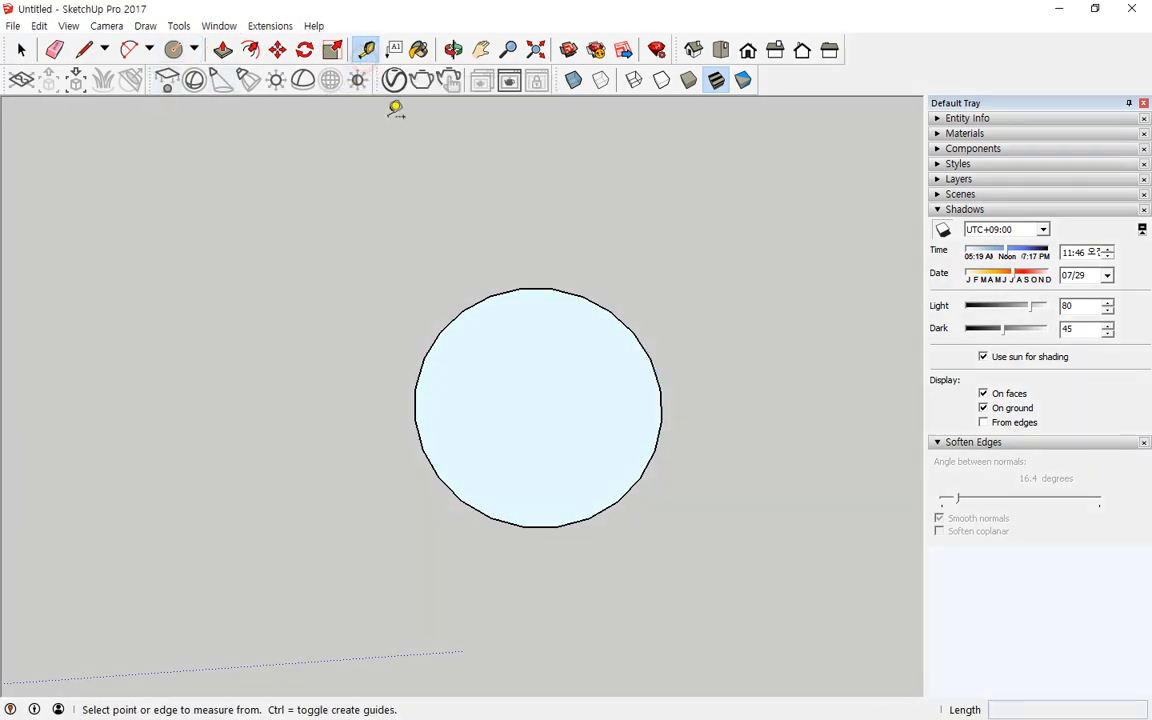
left_click(537, 404)
left_click(537, 404)
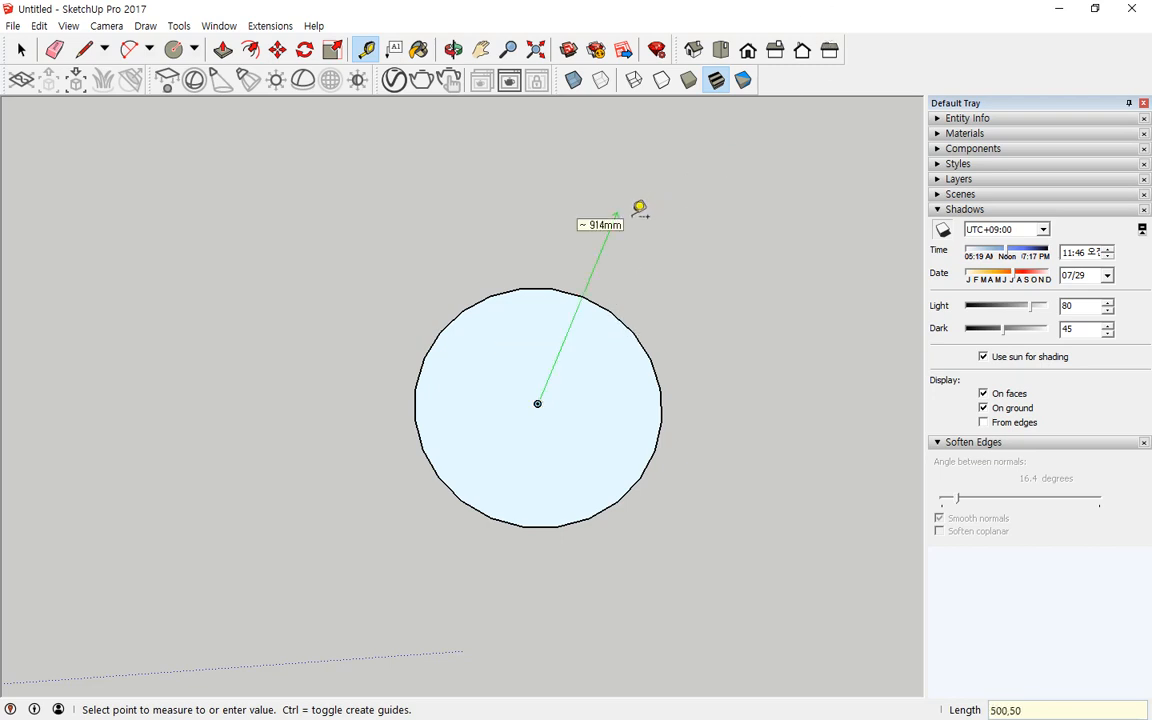
key("Return")
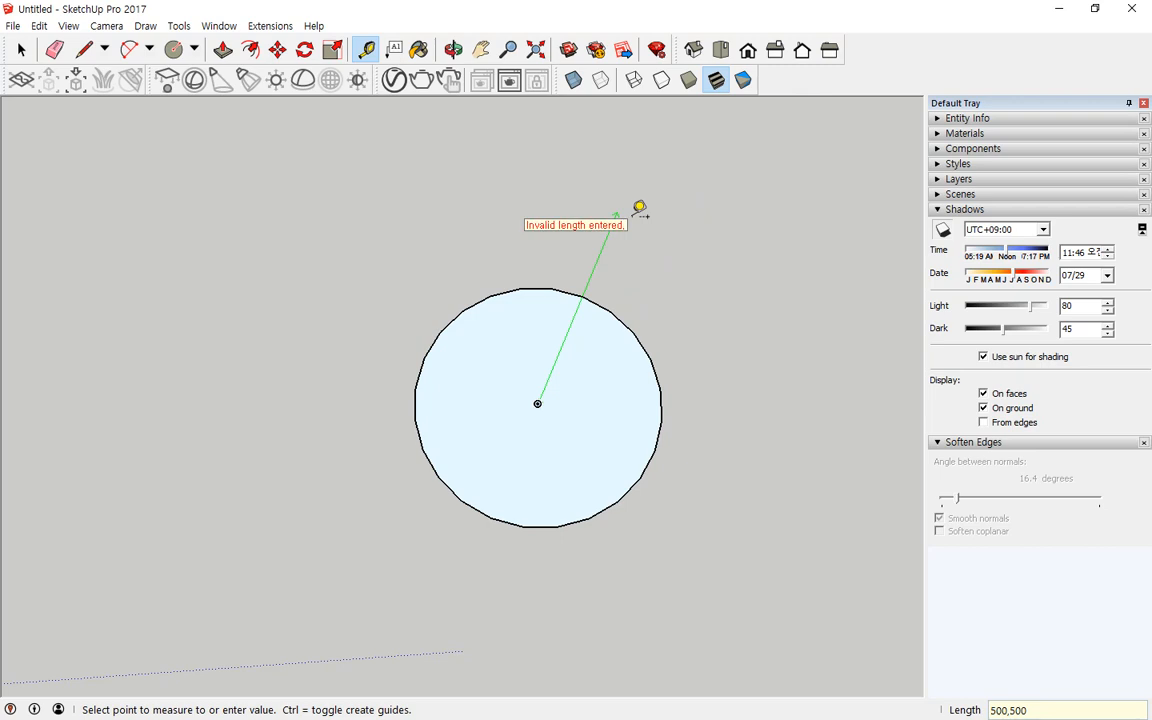
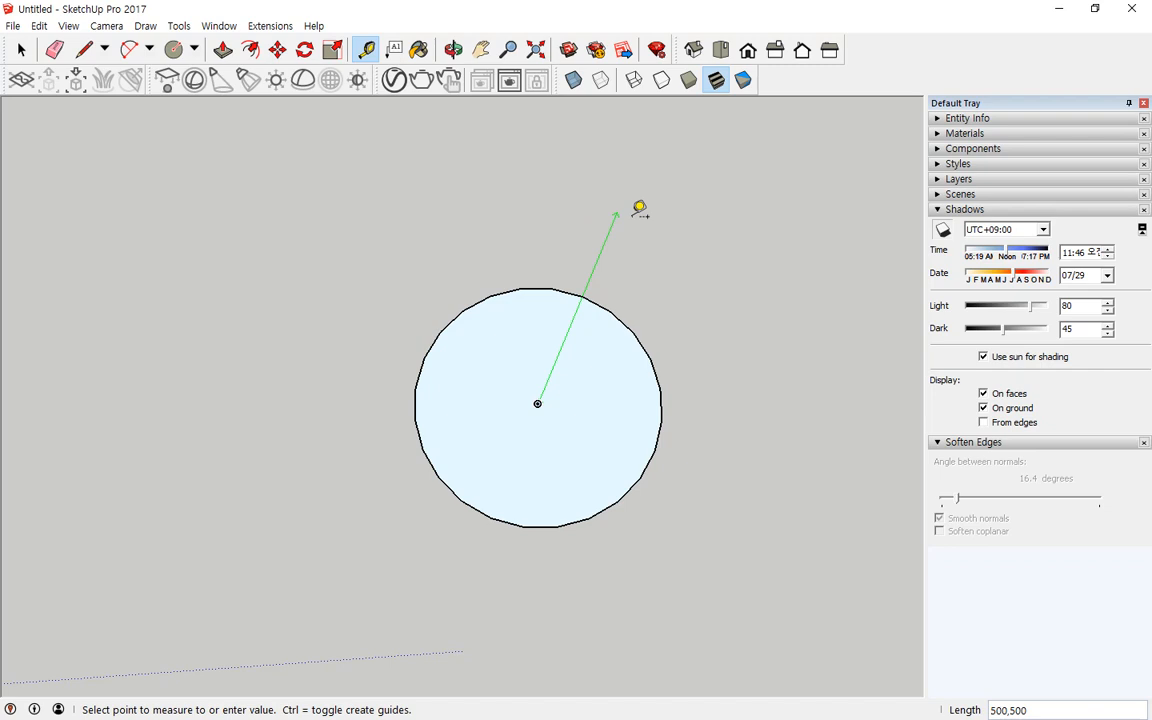
Step: Place a Tape Measure guide point at relative offset <500,500> from the circle's centre
type("<>")
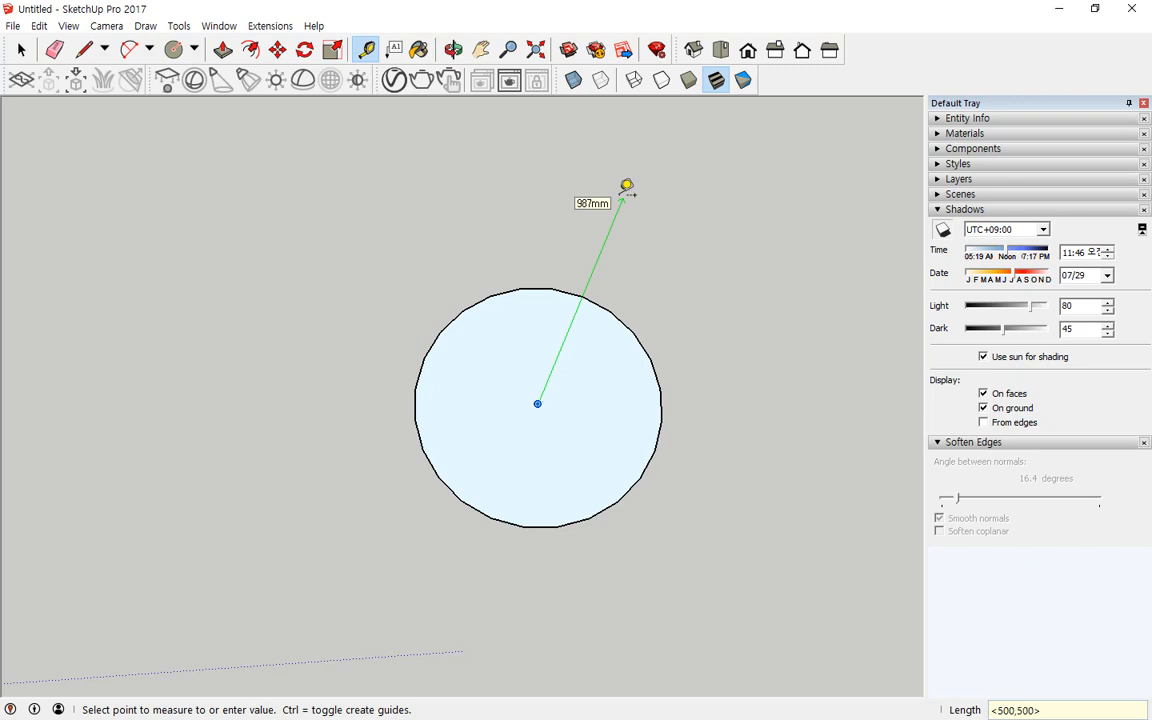
key("Return")
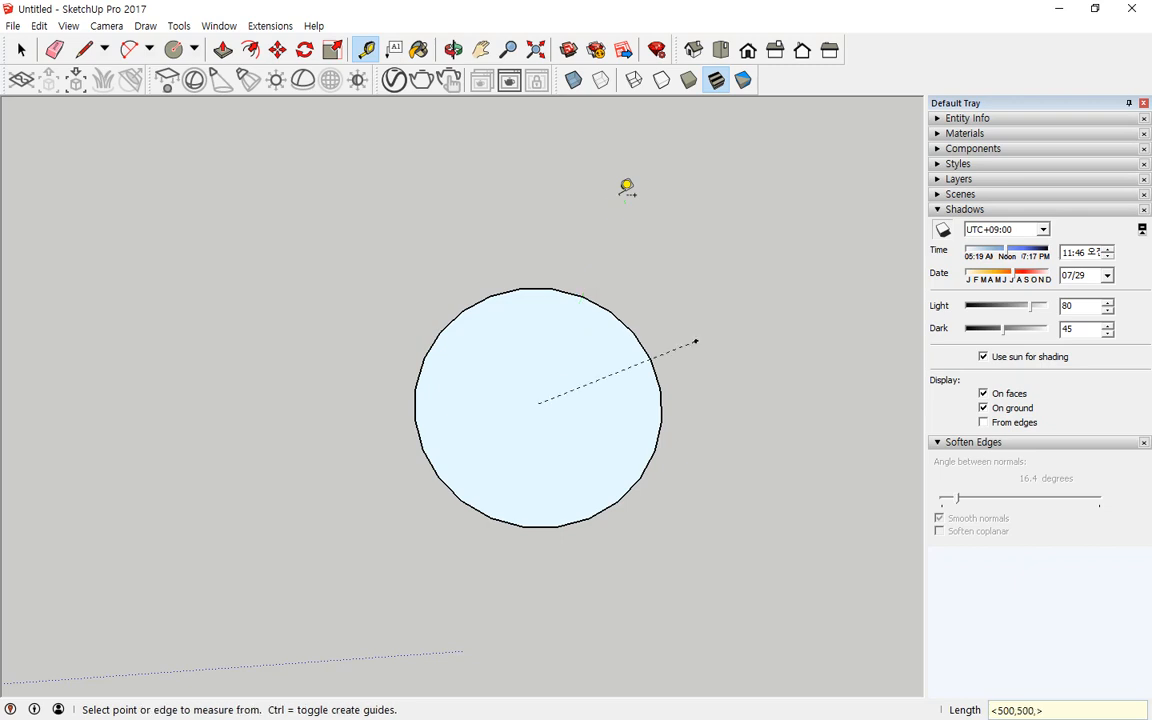
Step: Place a second guide point at relative offset <-500,500> from the circle's centre
left_click(538, 403)
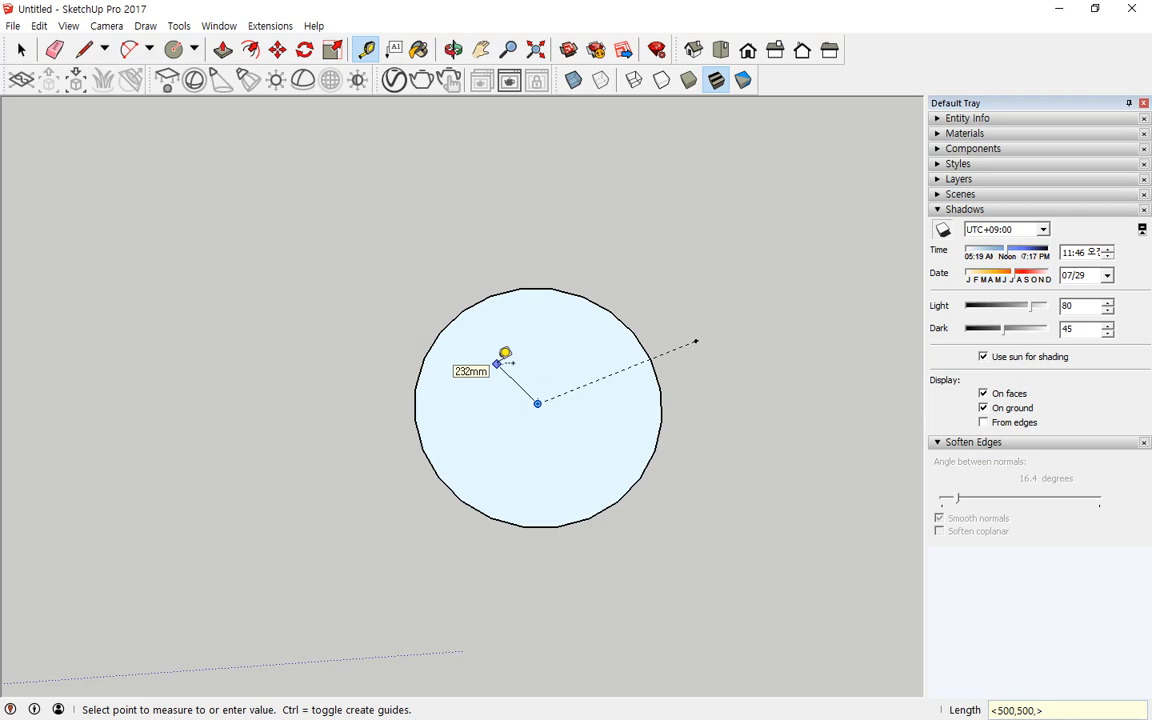
key("Escape")
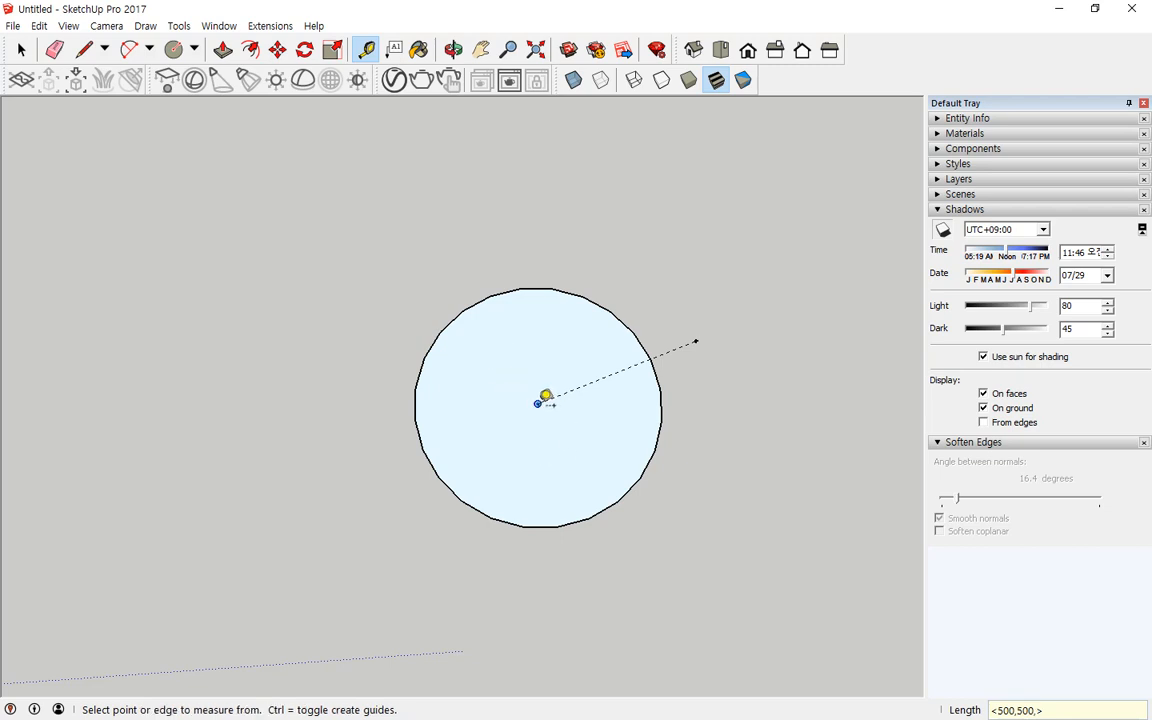
left_click(538, 403)
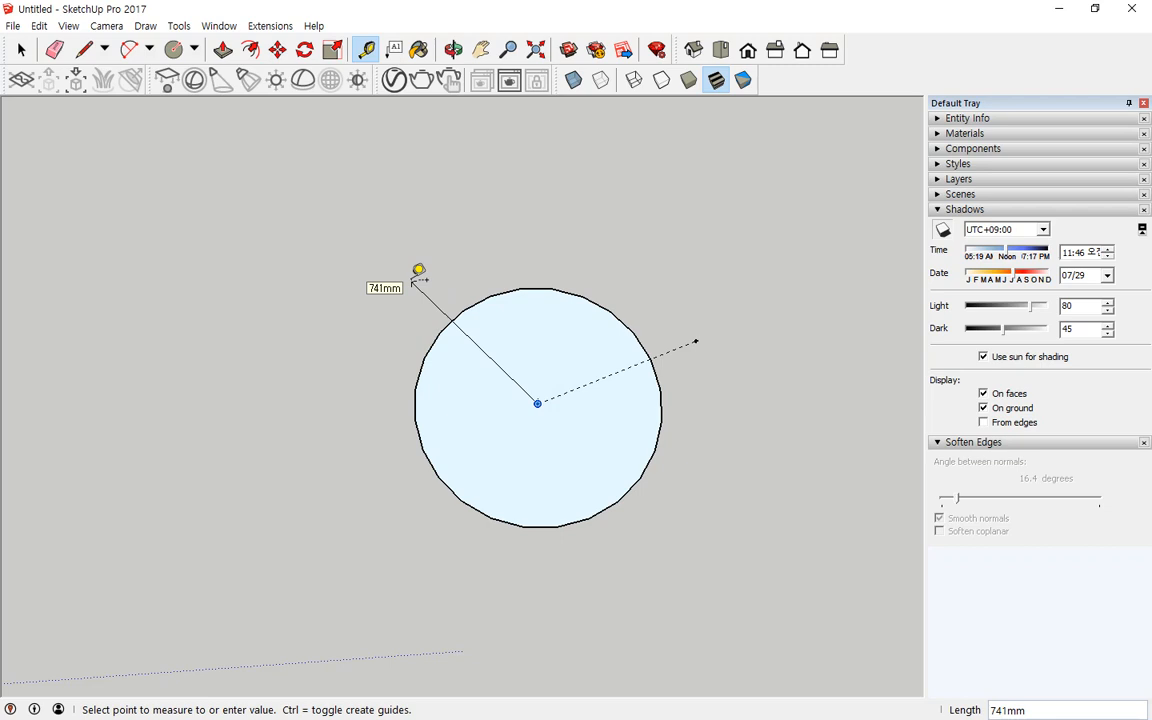
type("<>")
type("-500,5")
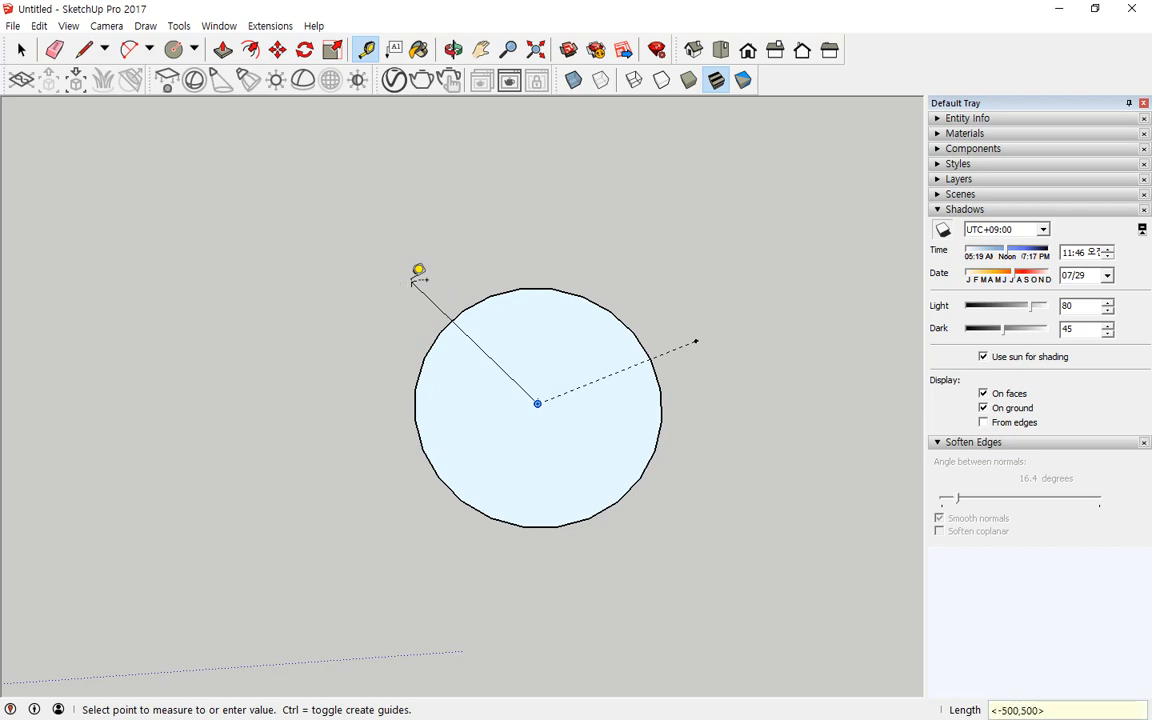
type("00")
key("Return")
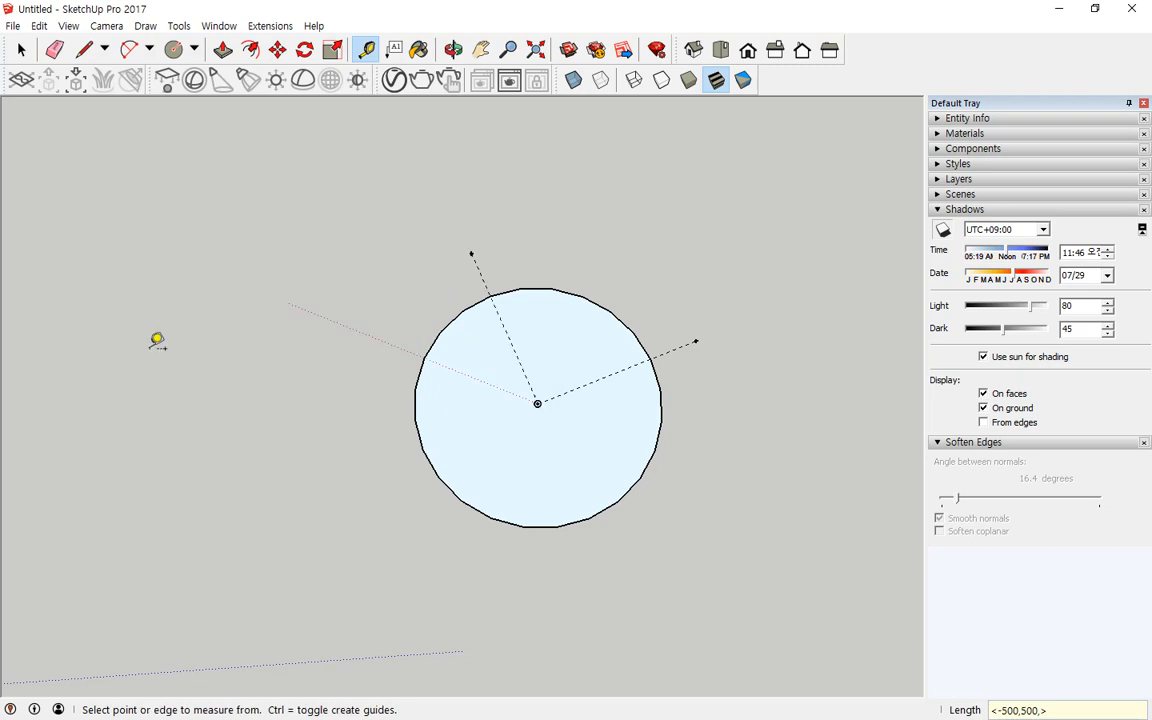
Step: Draw a circle with a 300 mm radius centred on the upper-left guide point
middle_click_drag(203, 488, 355, 465)
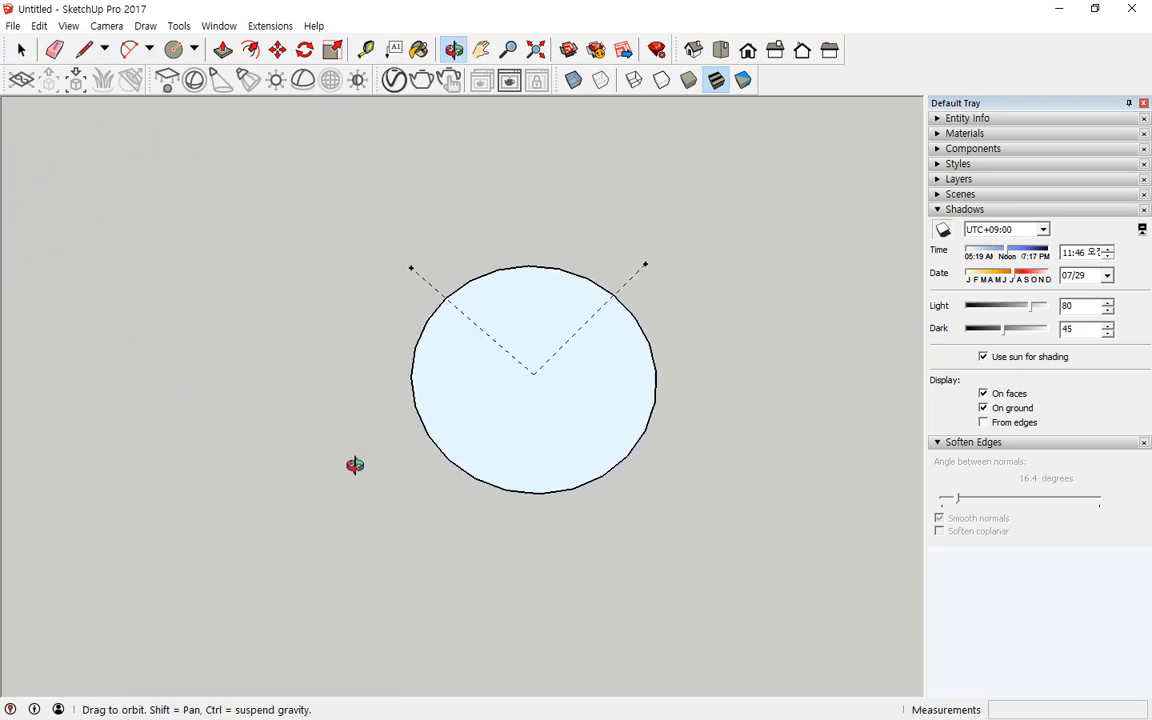
left_click(176, 50)
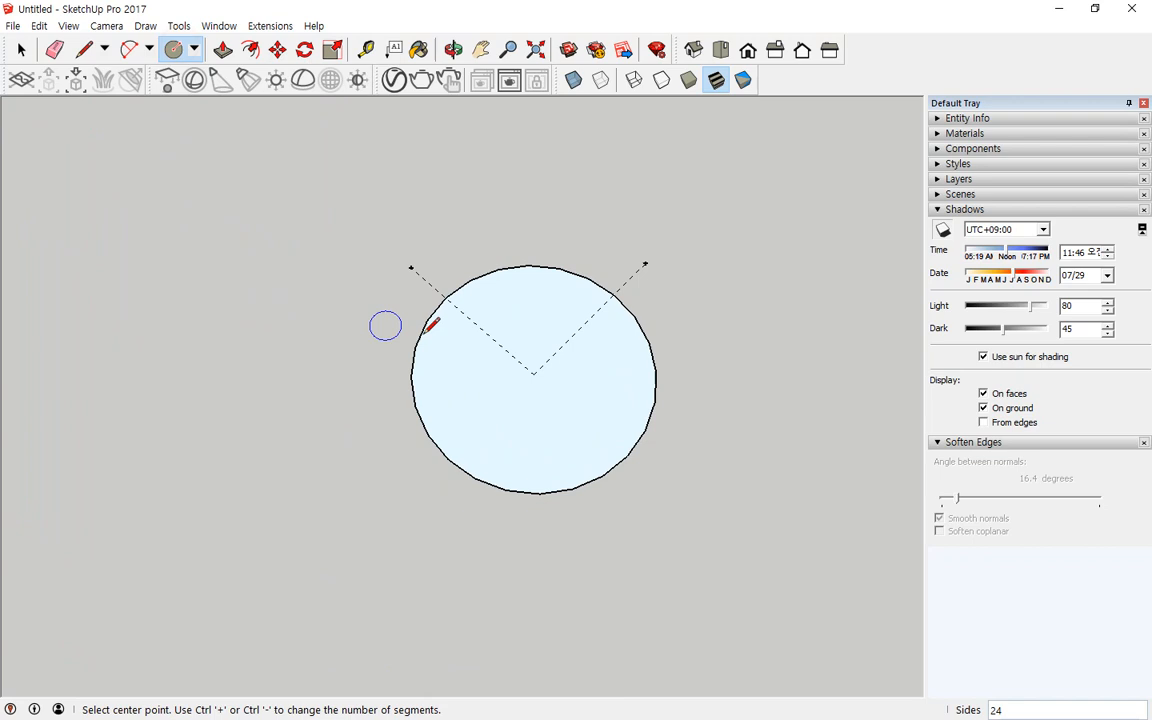
left_click(410, 268)
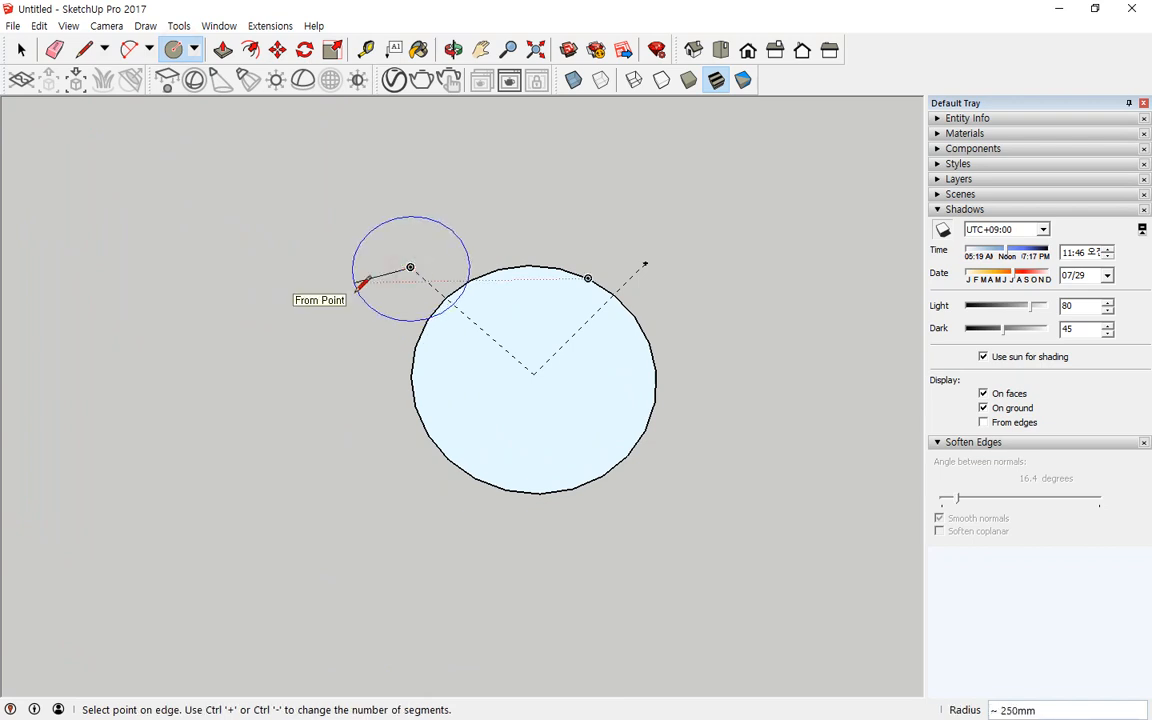
type("300")
key("Return")
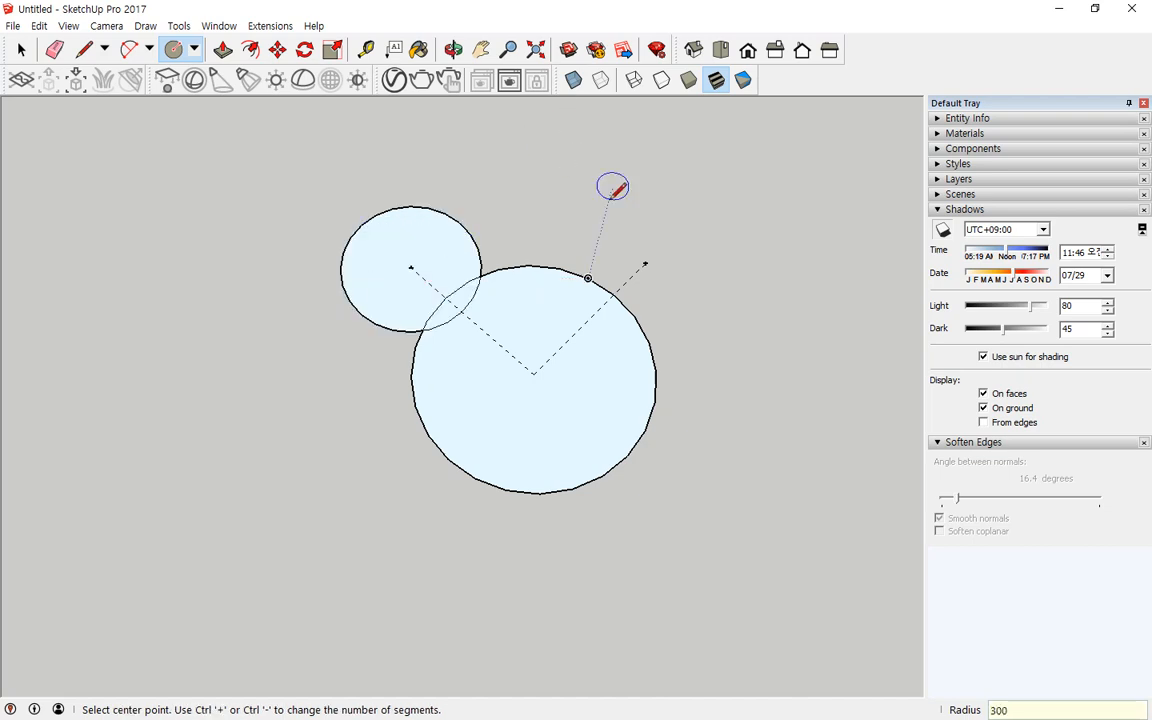
Step: Draw another 300 mm radius circle centred on the upper-right guide point
left_click(645, 263)
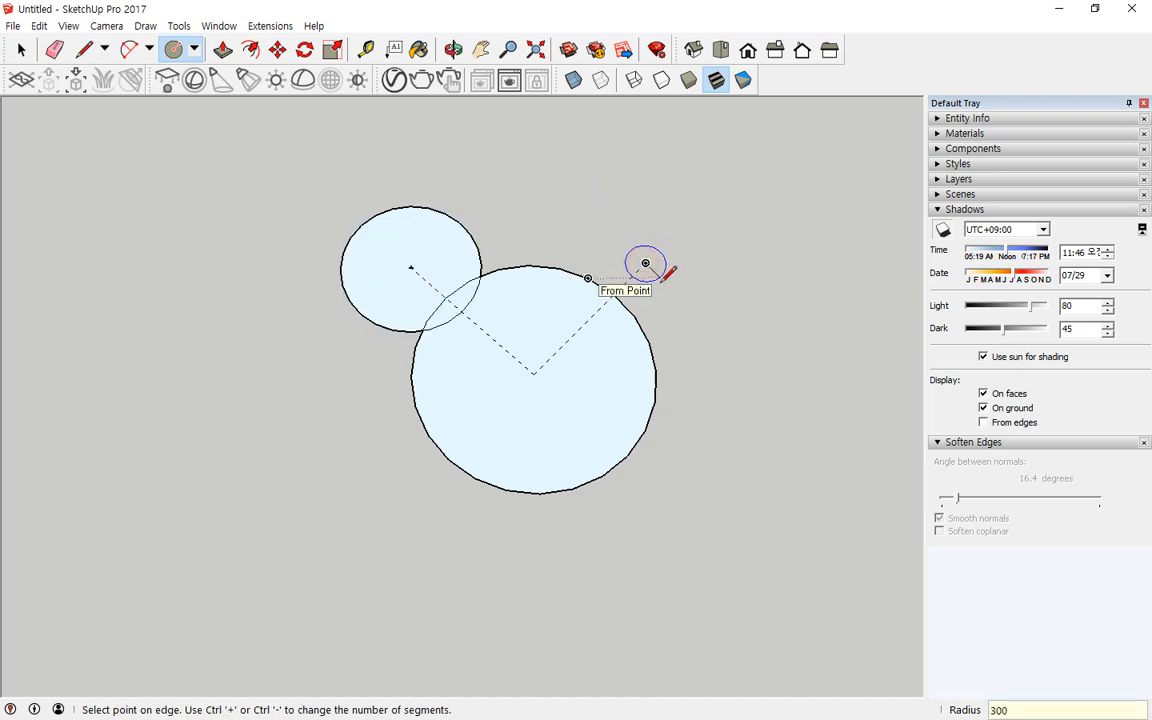
key("Return")
middle_click_drag(595, 240, 545, 343)
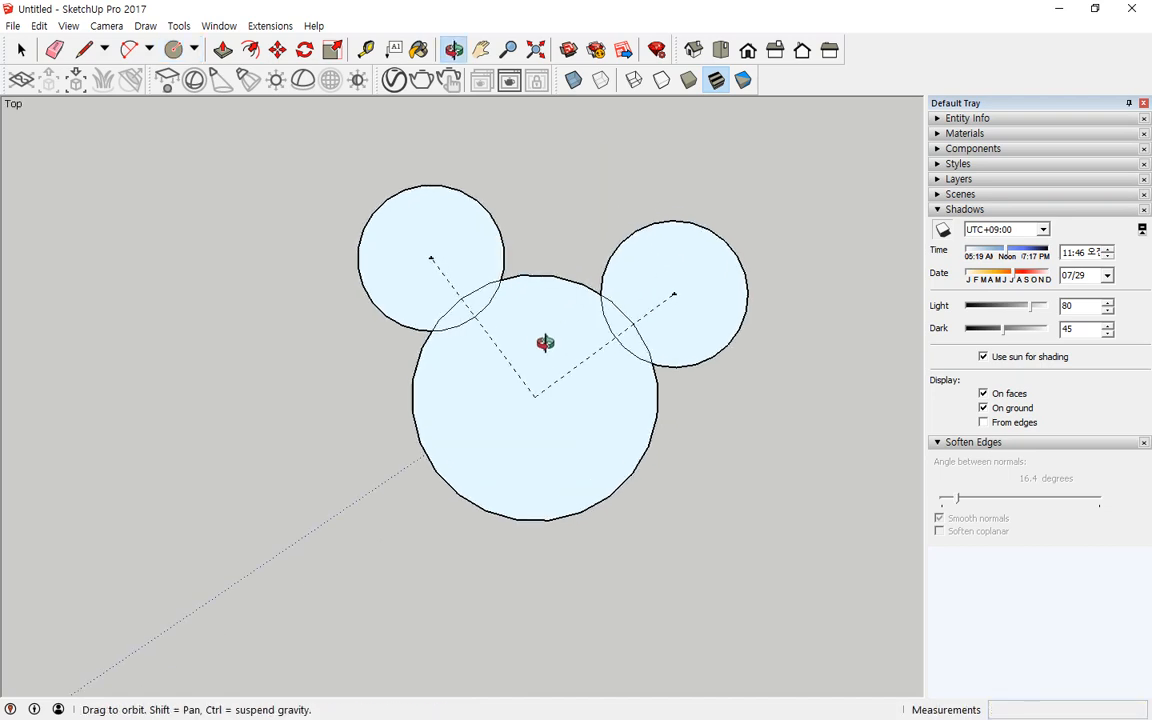
Step: Draw a rectangle on the ground plane to the left of the circles
scroll(500, 330, "down", 5)
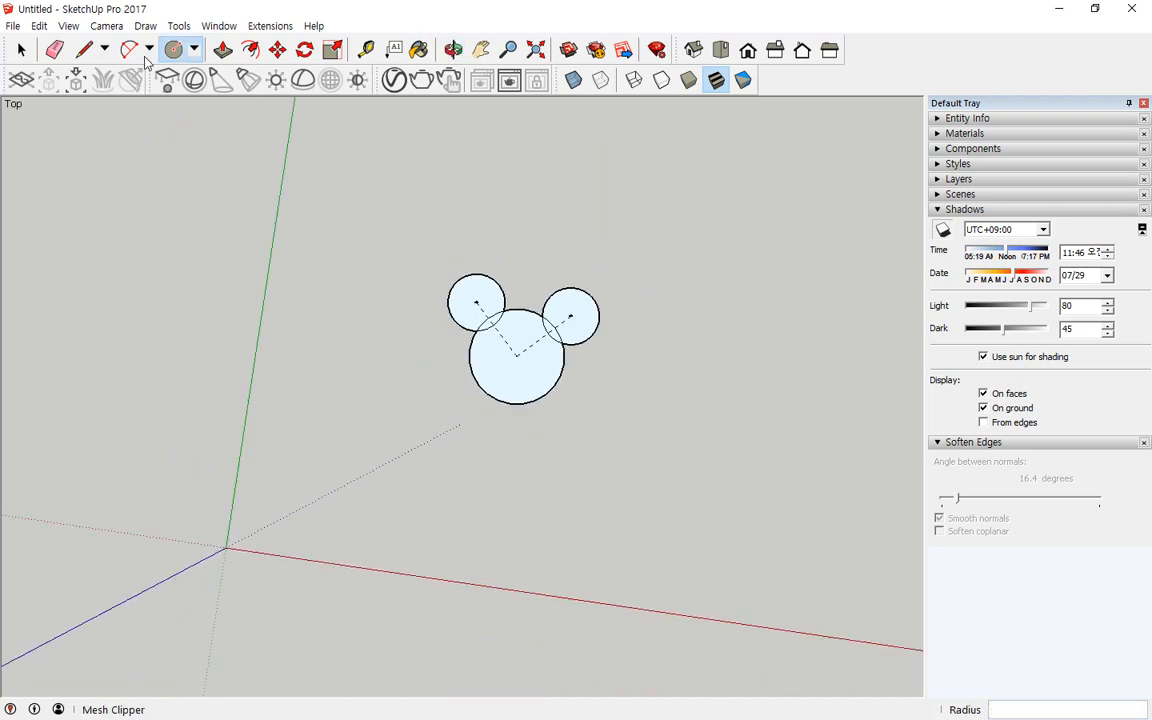
left_click(194, 49)
left_click(203, 72)
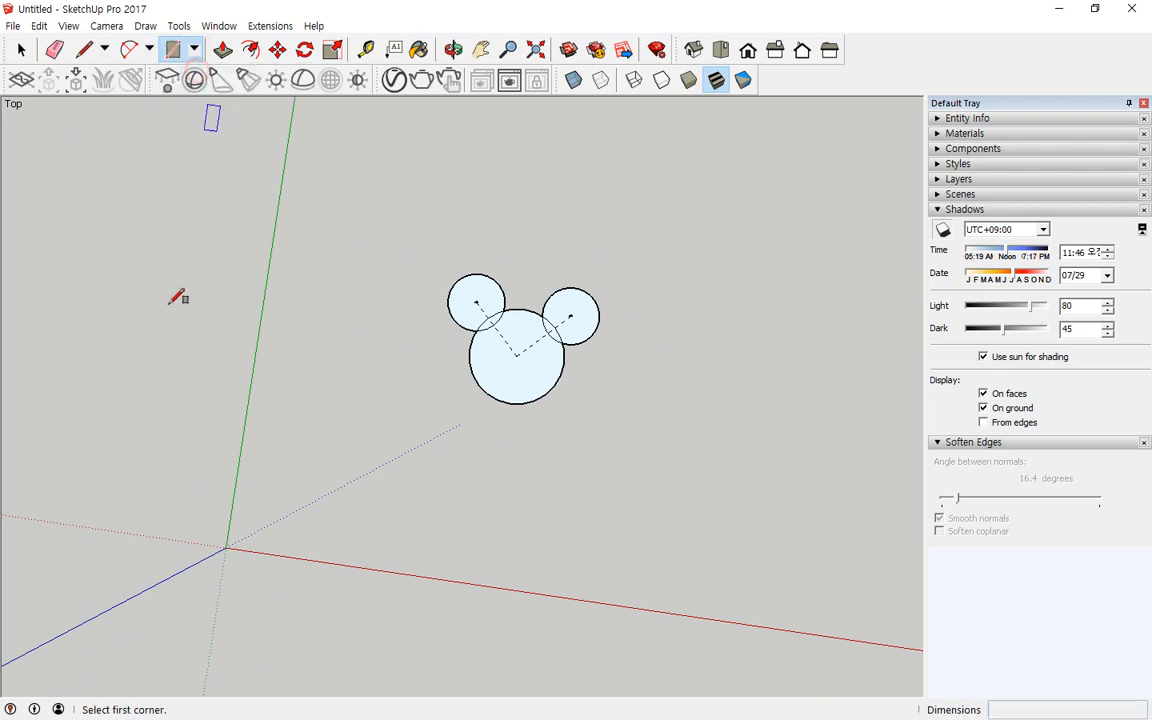
left_click(156, 382)
left_click(291, 280)
scroll(273, 255, "up", 2)
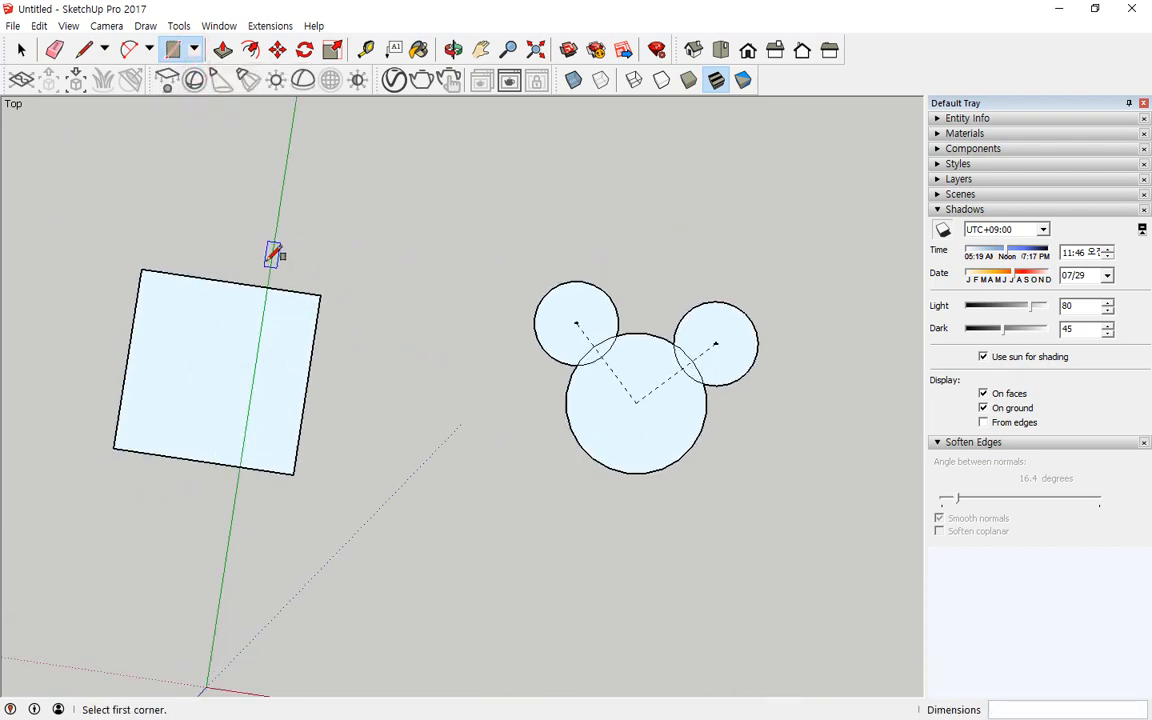
Step: Create a guide line 300 mm outward from the rectangle's top edge with the Tape Measure
left_click(365, 49)
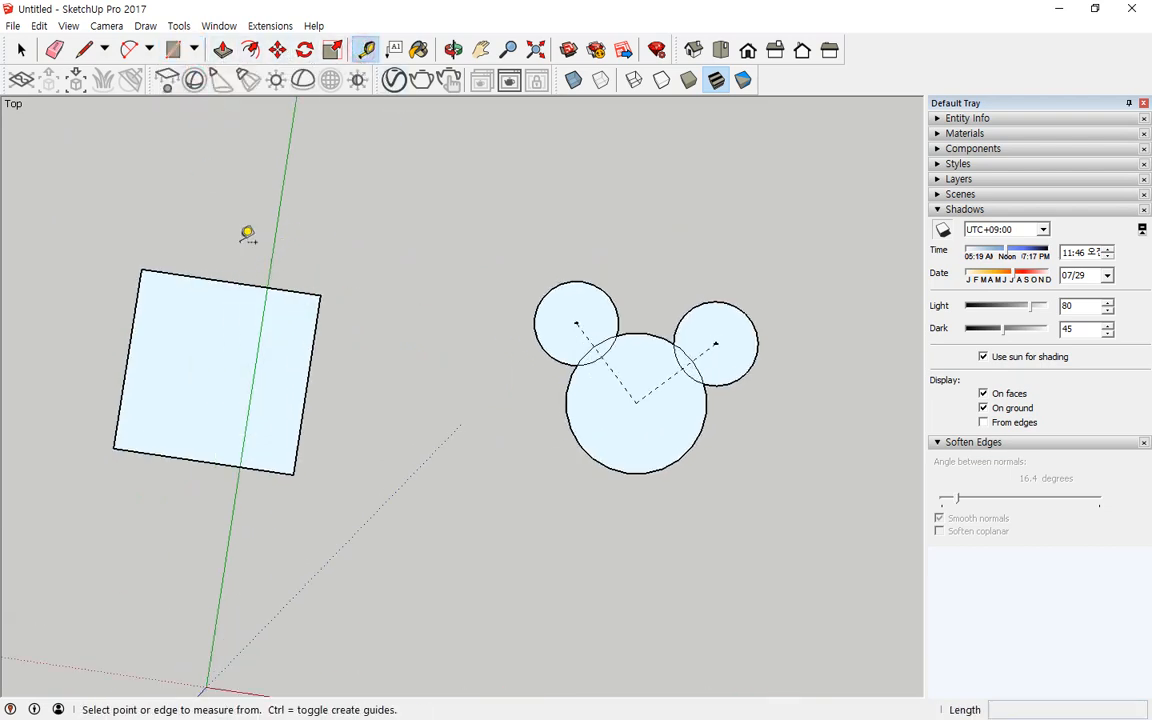
left_click(181, 274)
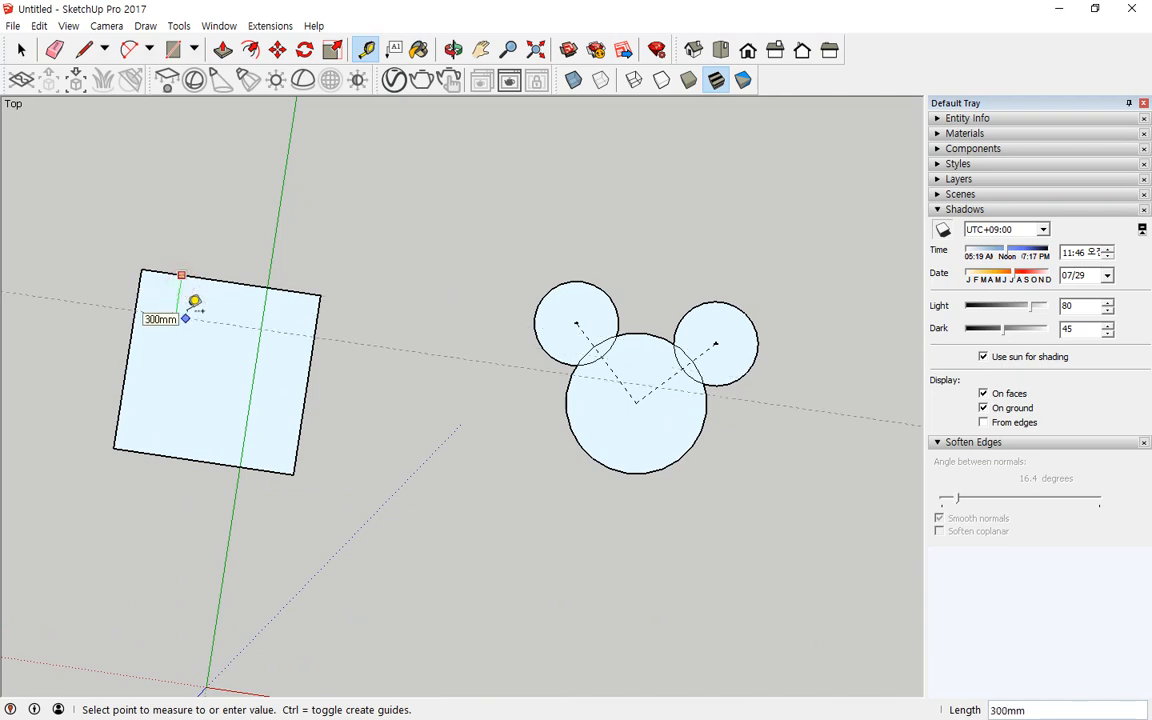
left_click(212, 236)
middle_click_drag(193, 257, 296, 272)
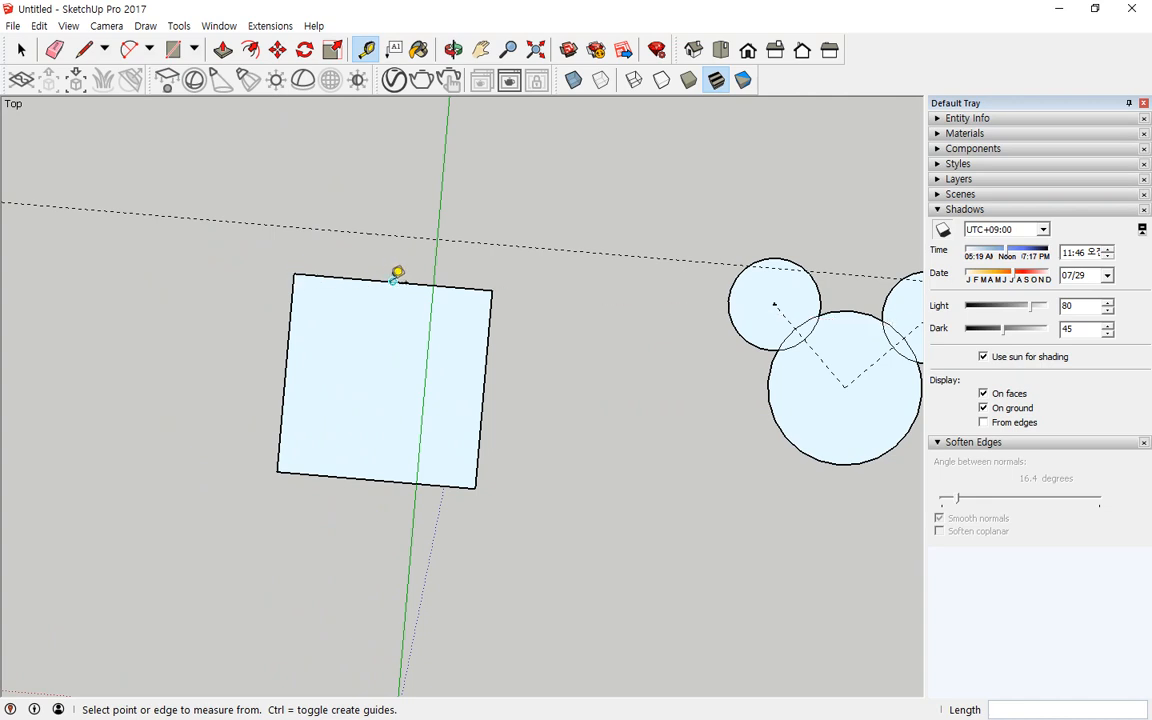
left_click(394, 280)
left_click(395, 265)
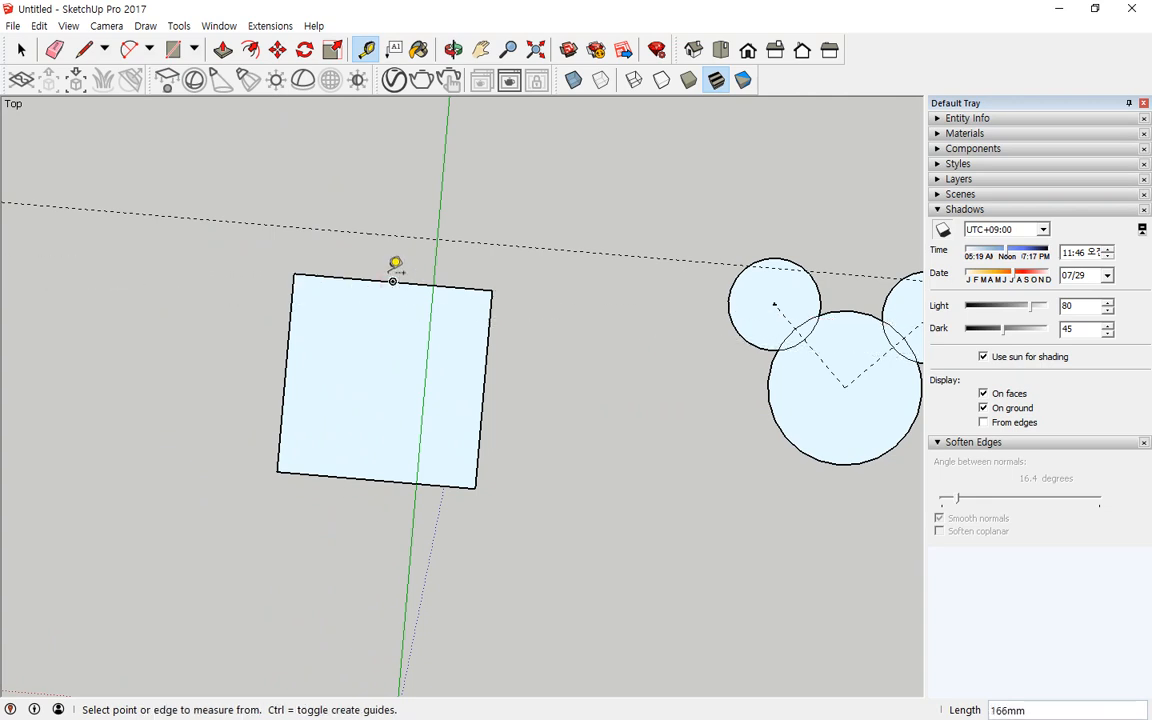
left_click(395, 279)
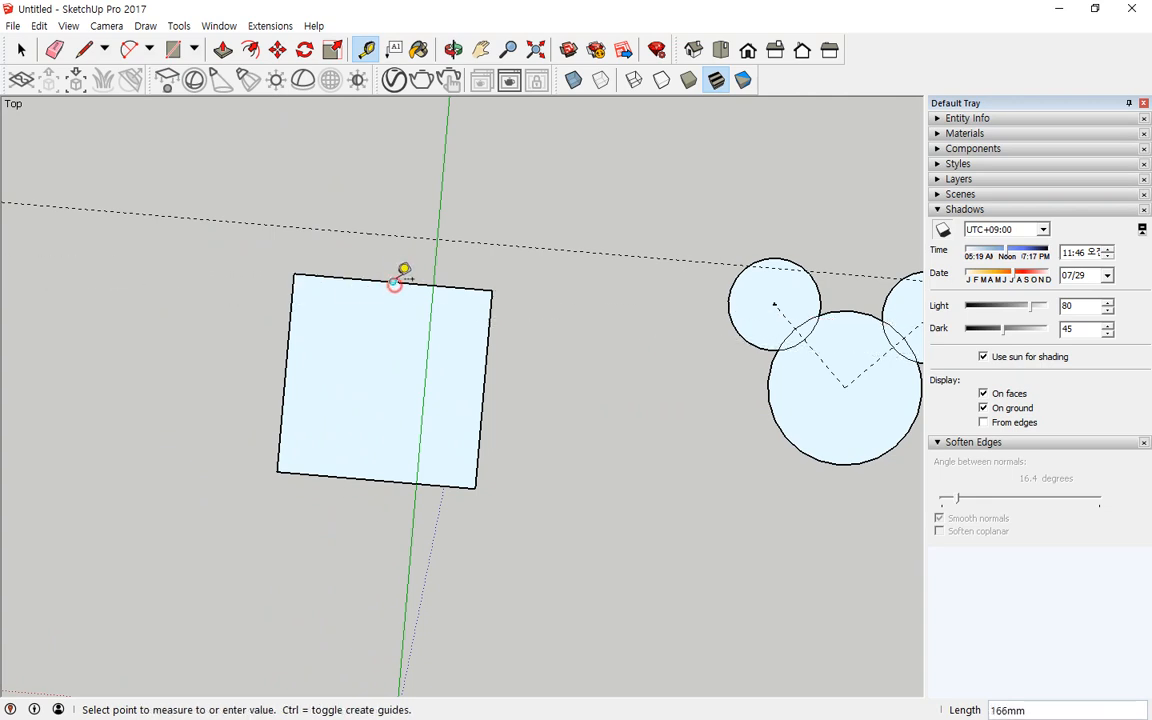
key("Escape")
Step: Place guide points out from the rectangle's top-left and top-right corners
left_click(293, 272)
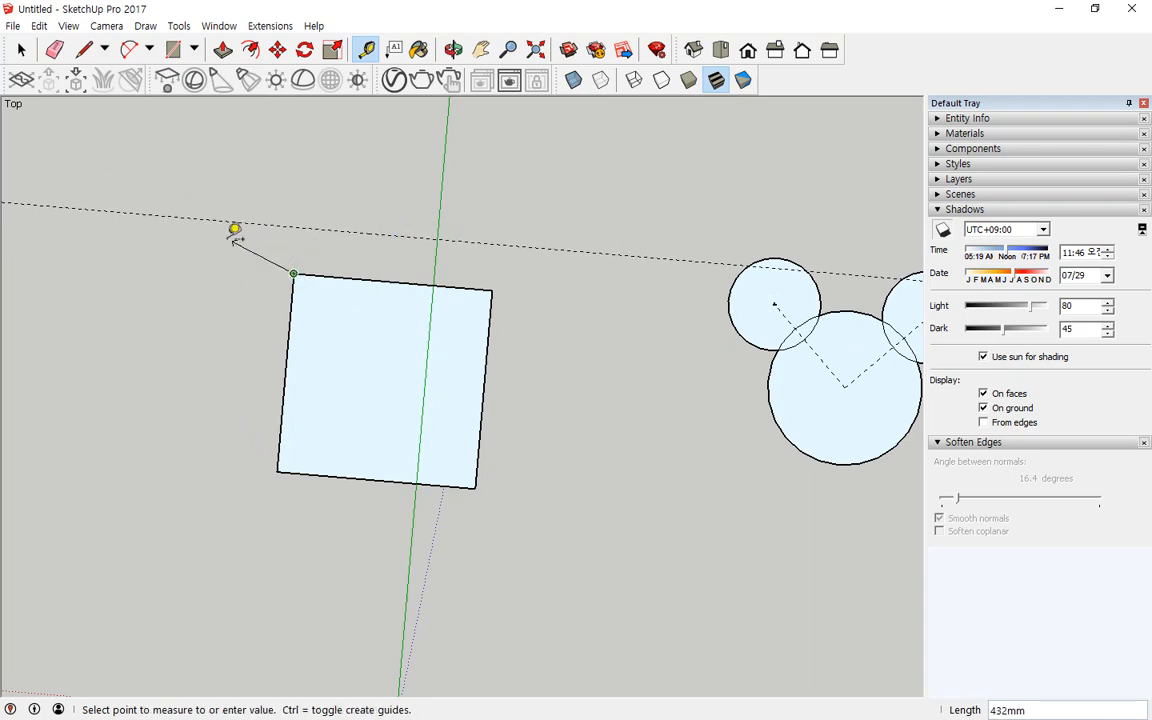
left_click(298, 187)
scroll(300, 188, "up", 3)
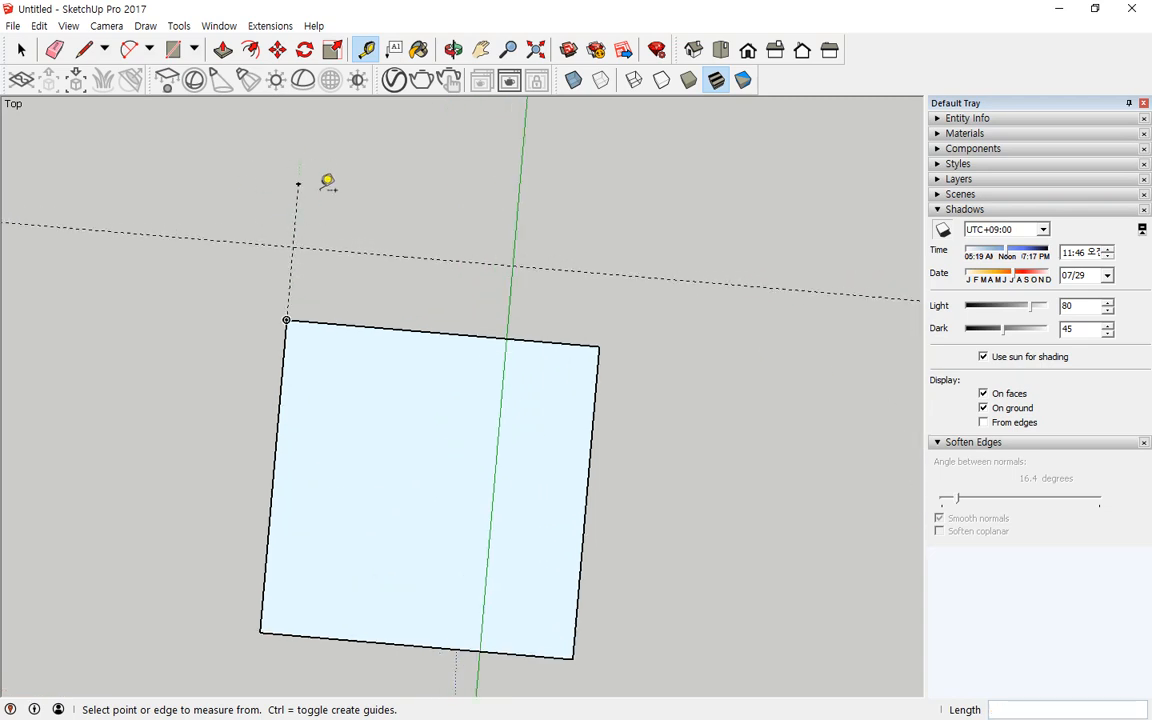
left_click(600, 343)
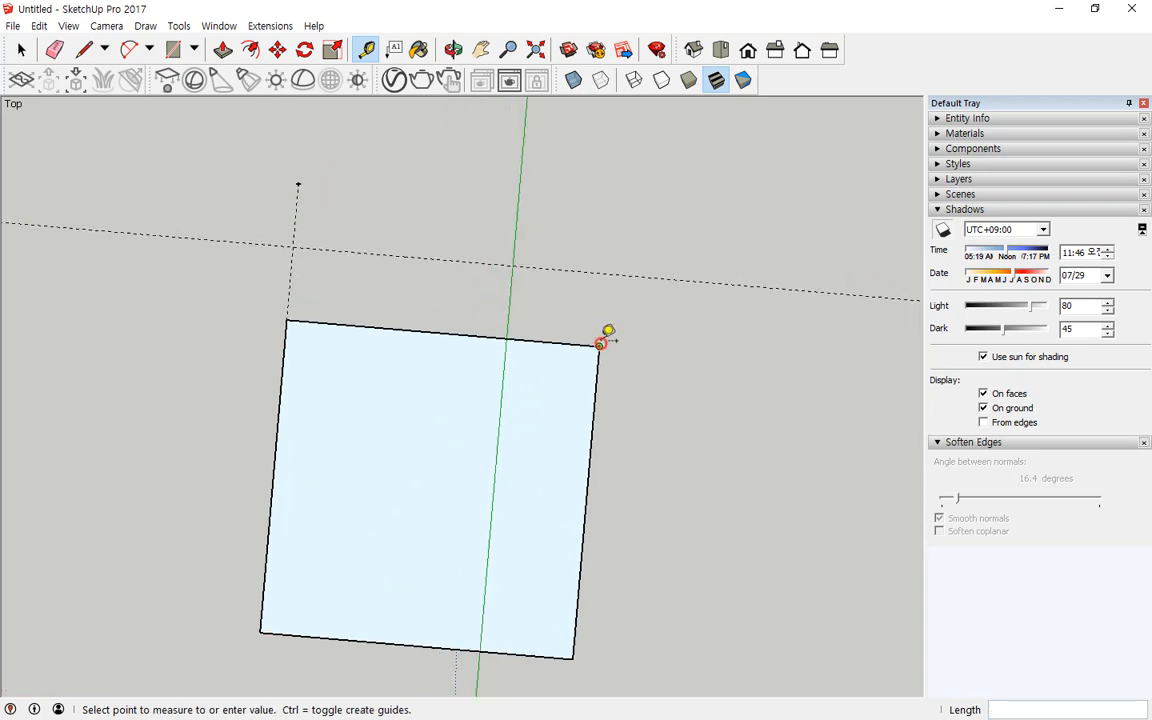
left_click(609, 218)
key("ctrl+2")
mouse_move(620, 236)
left_mouse_down()
mouse_move(604, 243)
mouse_move(624, 233)
left_mouse_up()
left_click_drag(715, 258, 742, 300)
left_click_drag(629, 263, 647, 261)
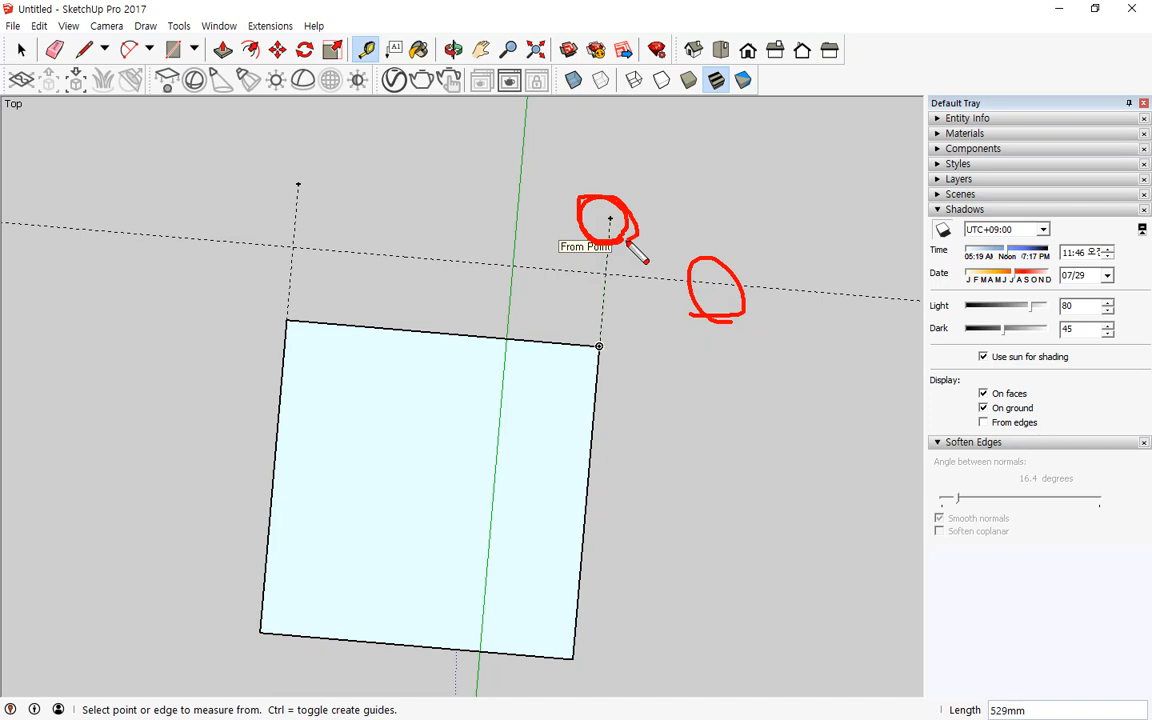
key("Escape")
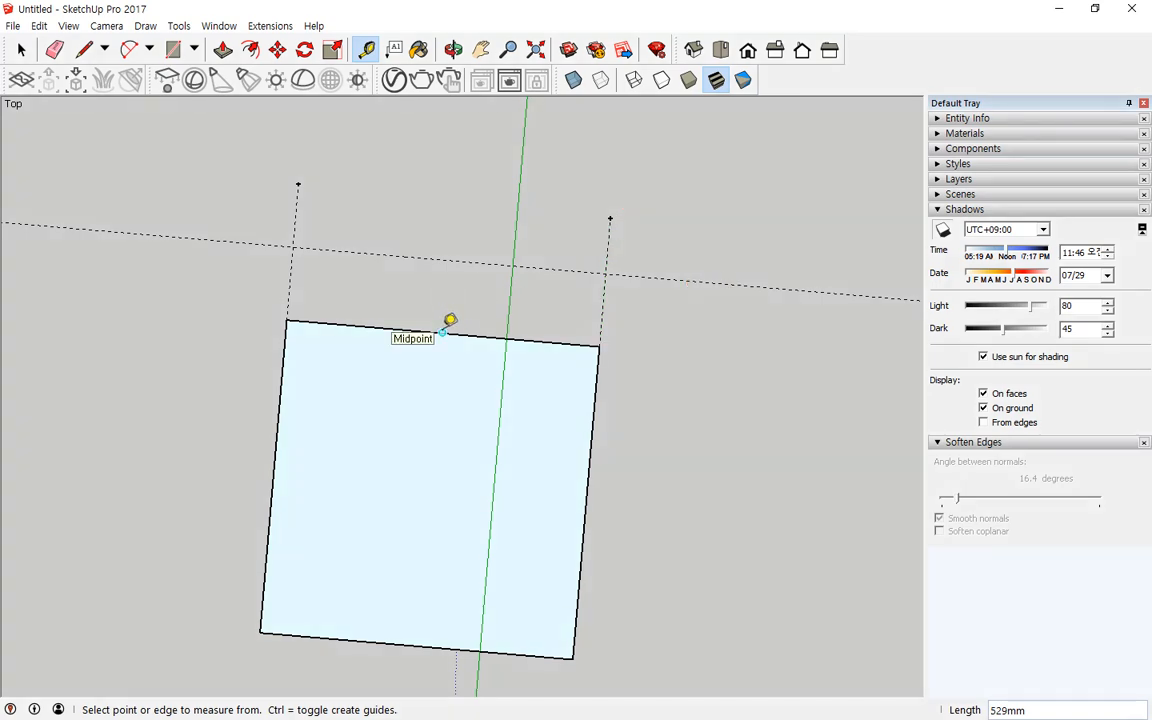
Step: Try to place a guide point out from the midpoint of the rectangle's top edge
left_click(443, 332)
left_click(463, 213)
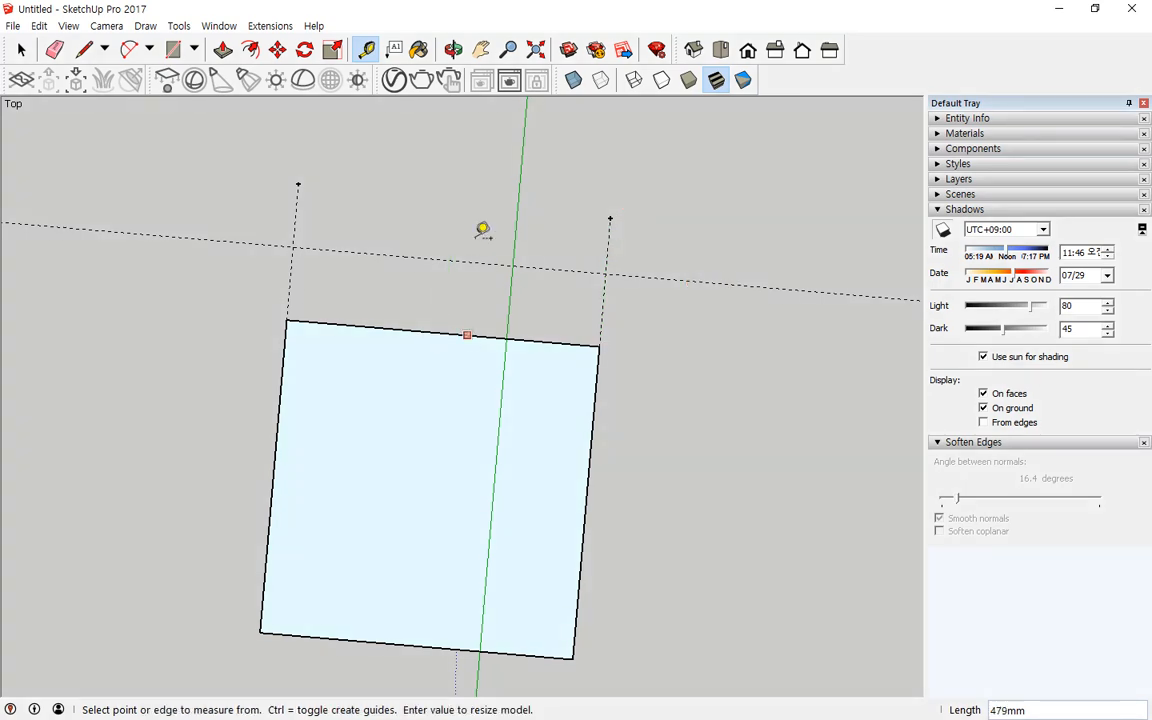
left_click(460, 188)
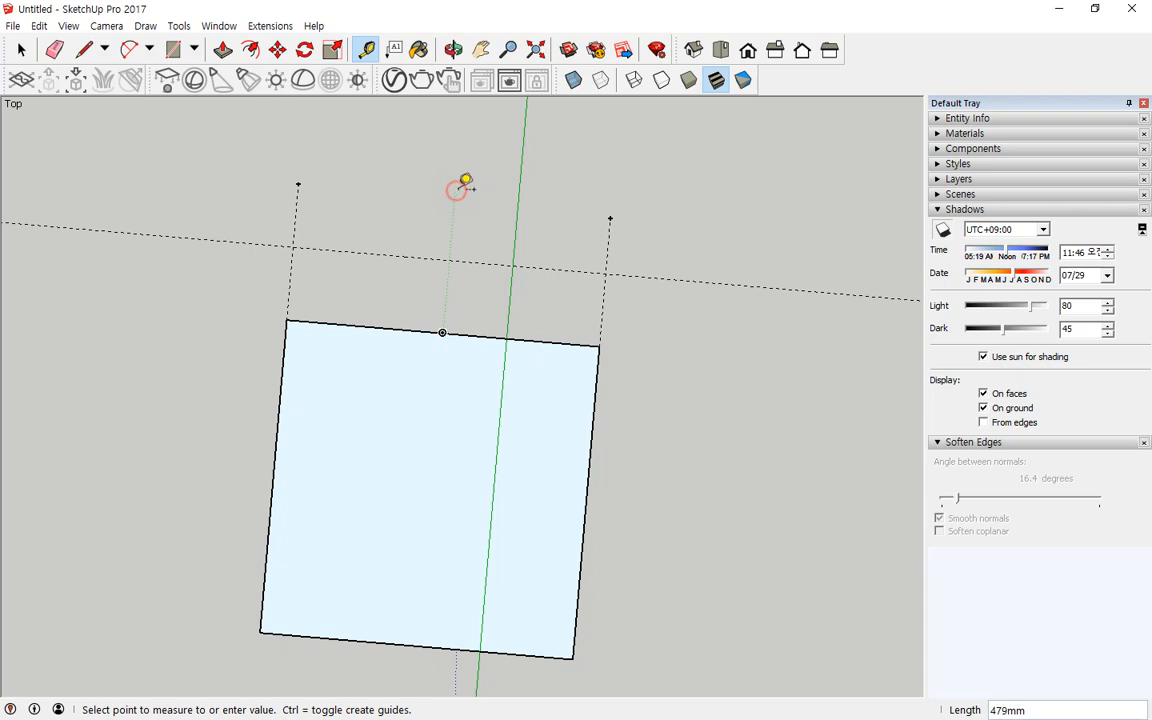
left_click(444, 331)
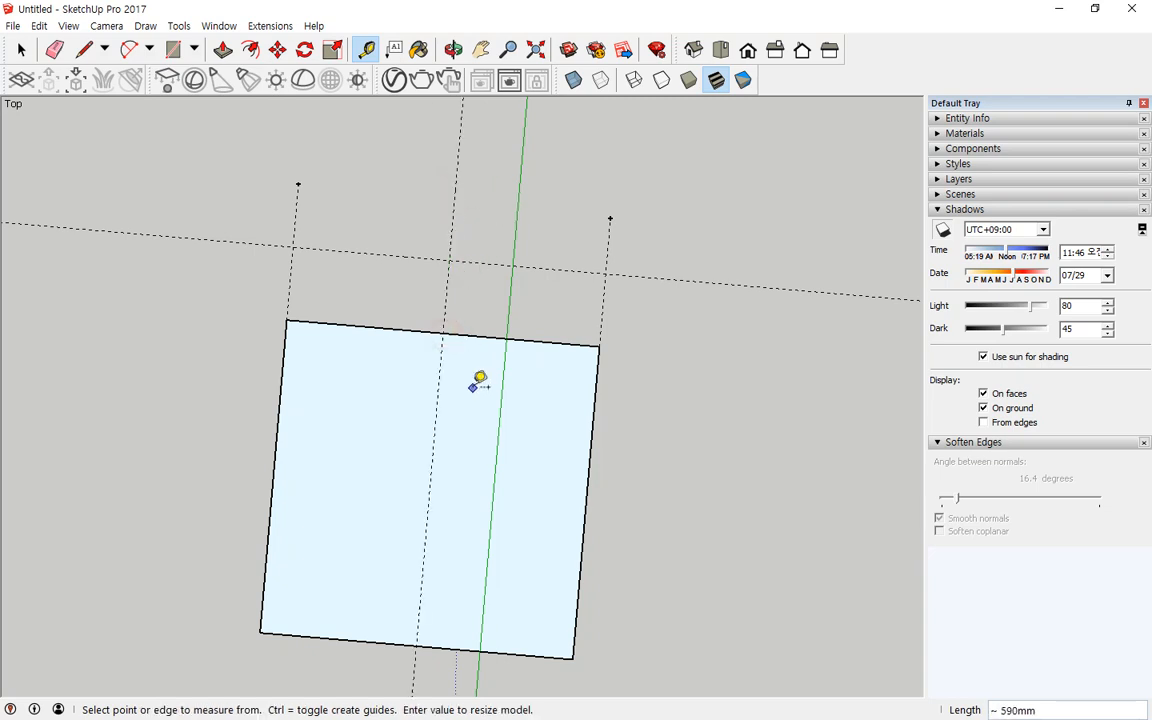
left_click(444, 331)
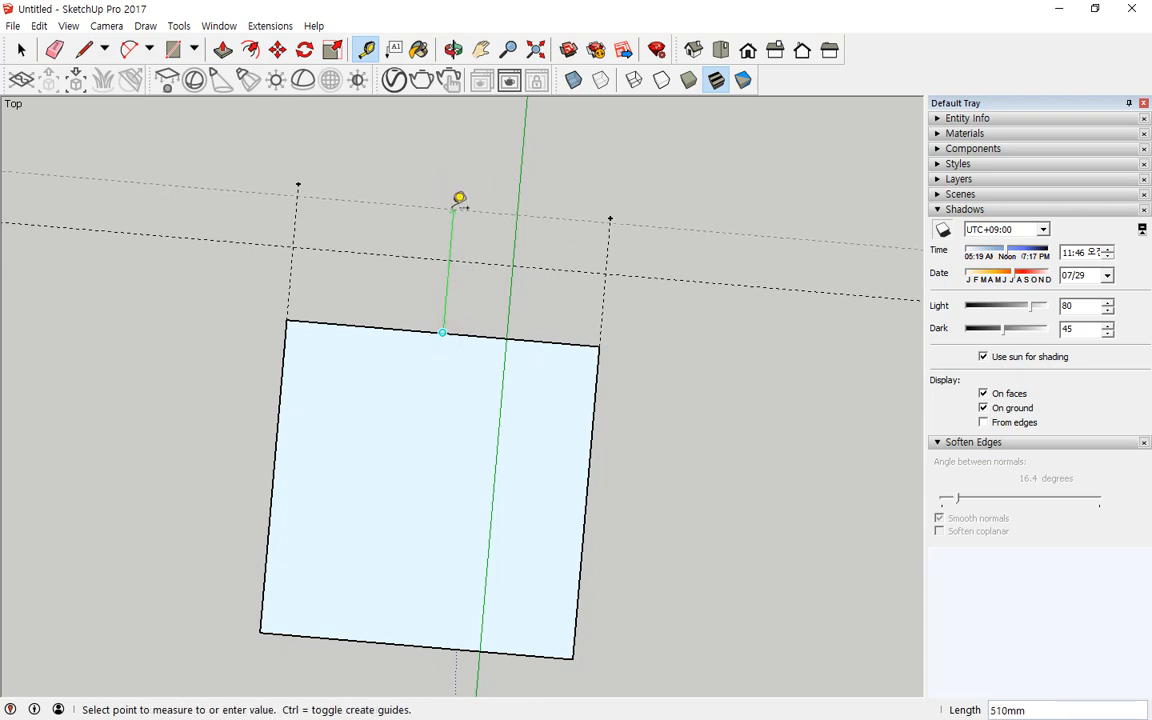
left_click(458, 200)
left_click(443, 331)
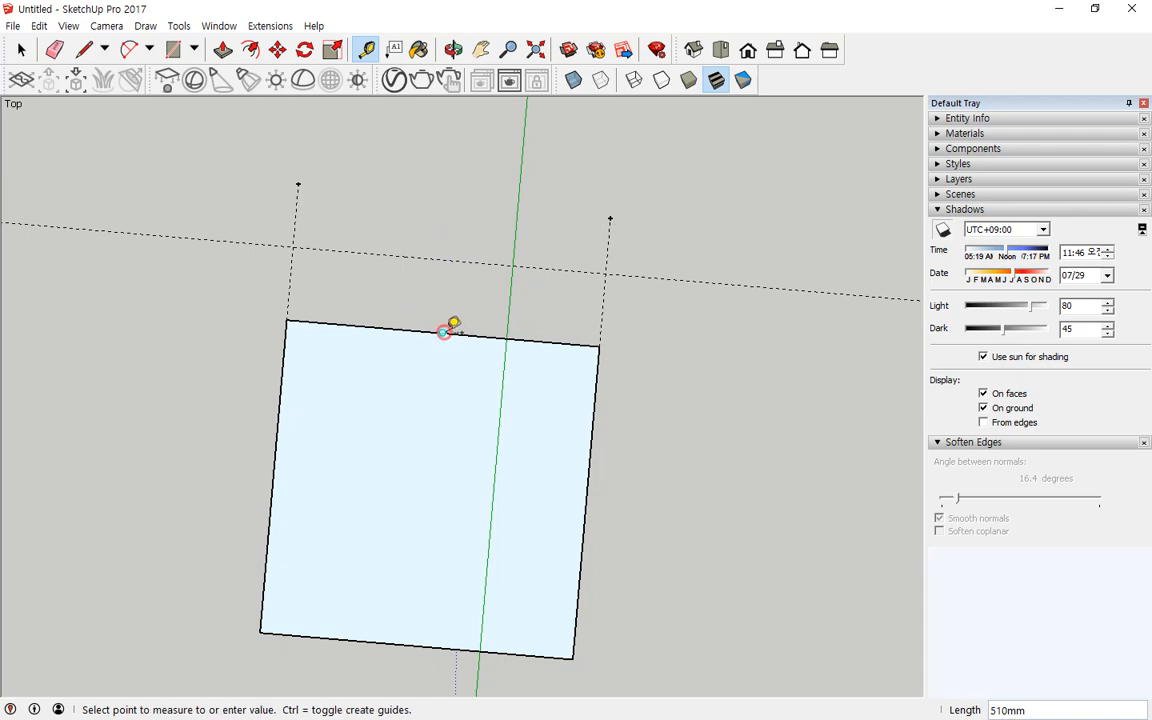
key("Escape")
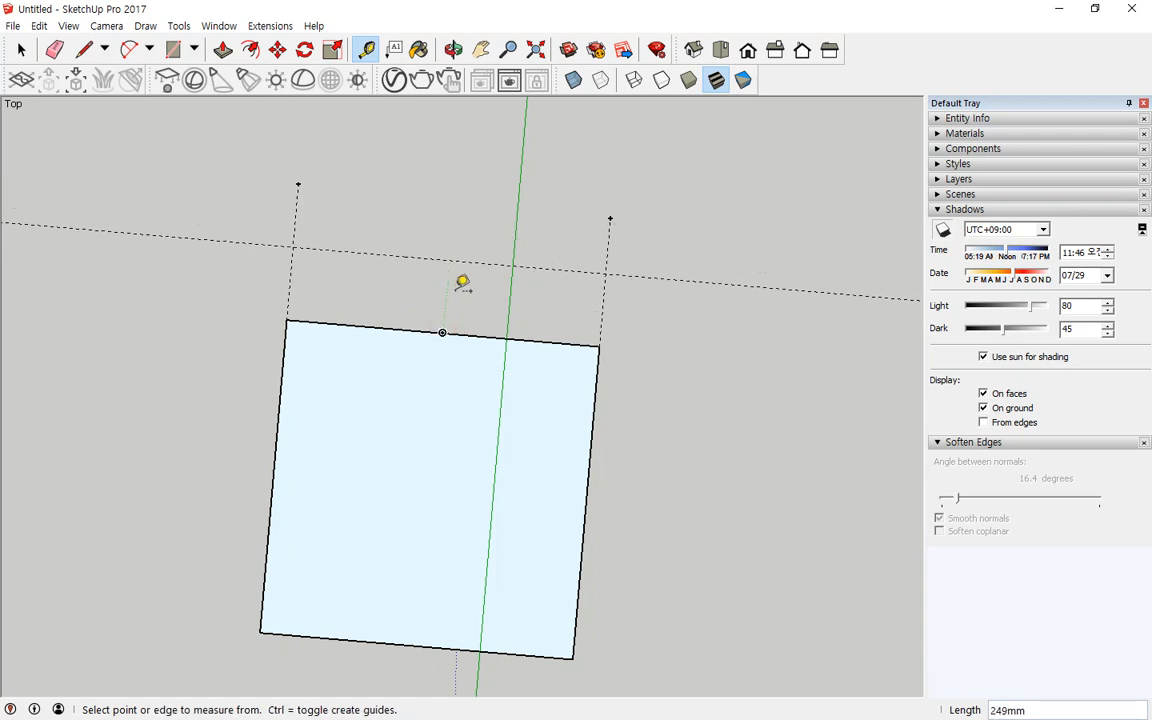
Step: Place a guide point diagonally out from the rectangle's bottom-left corner
left_click(260, 632)
left_click(196, 550)
scroll(352, 486, "down", 4)
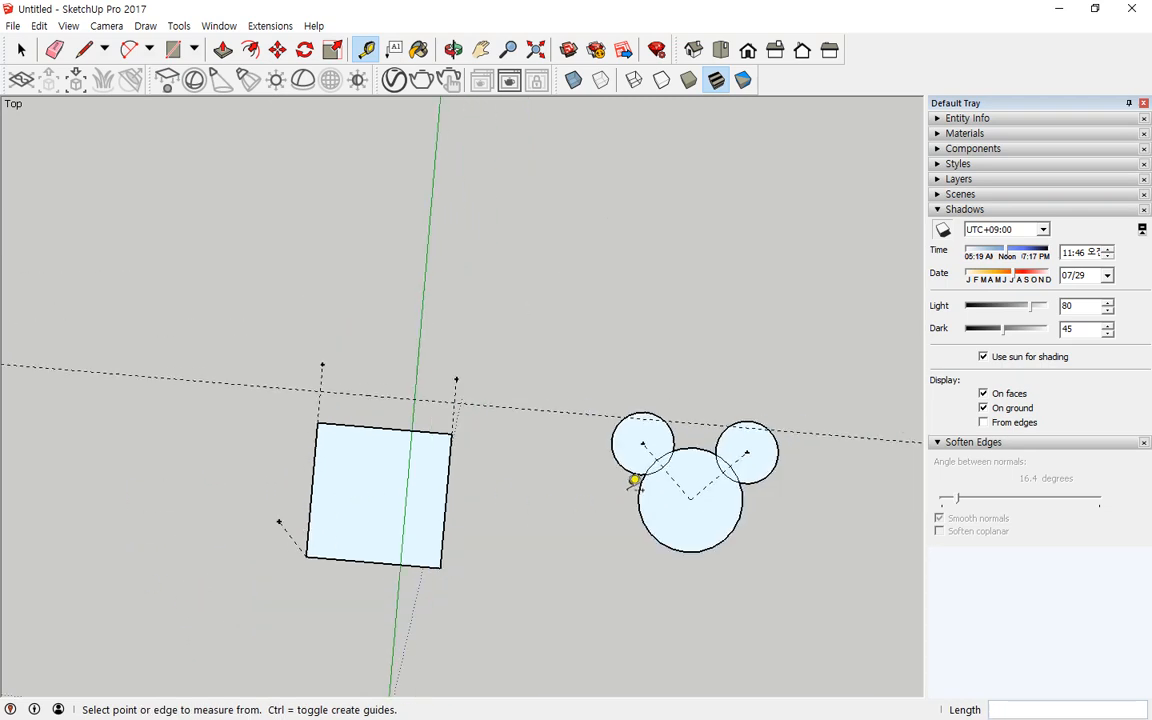
middle_click_drag(635, 481, 287, 414, "shift")
scroll(465, 432, "up", 4)
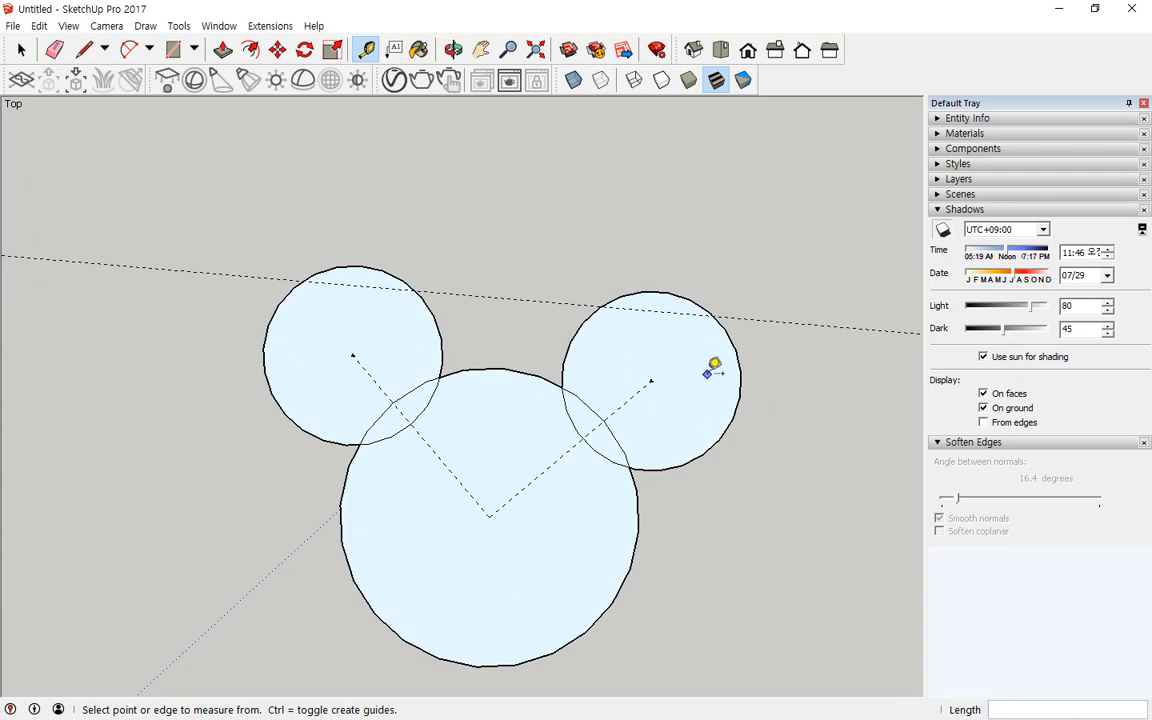
Step: Undo the recent drawing and guide operations
key("ctrl+z")
key("ctrl+z")
key("ctrl+z")
key("ctrl+z")
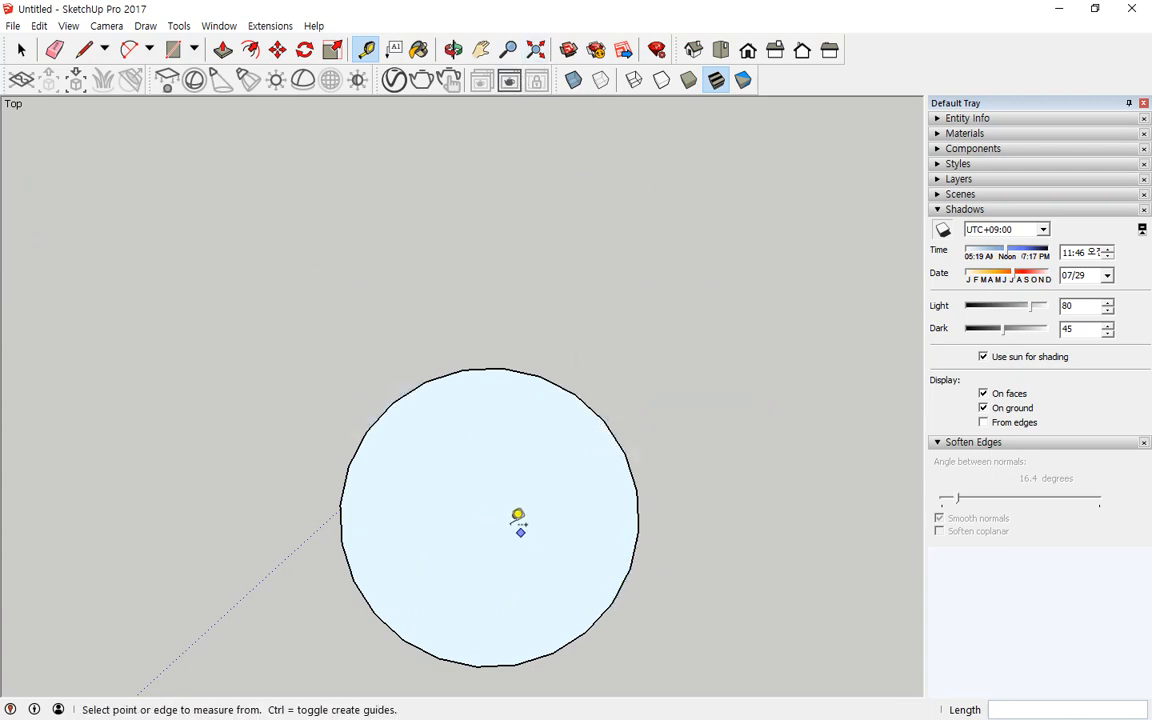
Step: Place guide points offset <500,500> and <-500,500> from the large circle's center with the Tape Measure
left_click(488, 516)
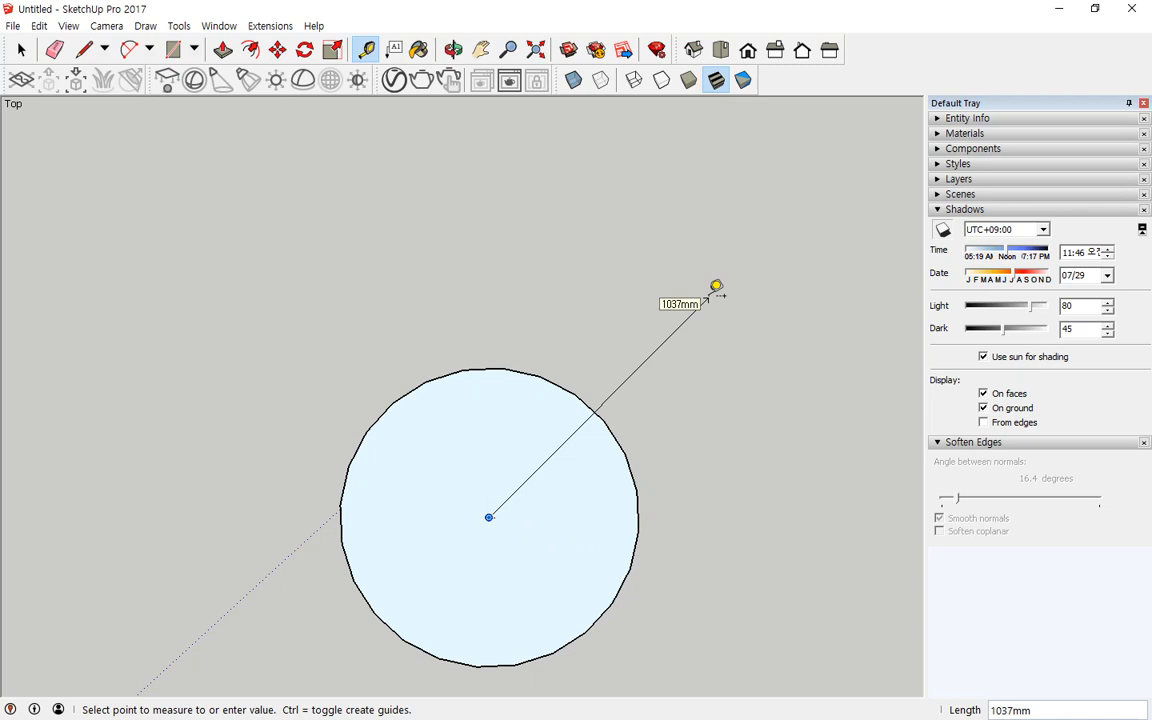
type("<>")
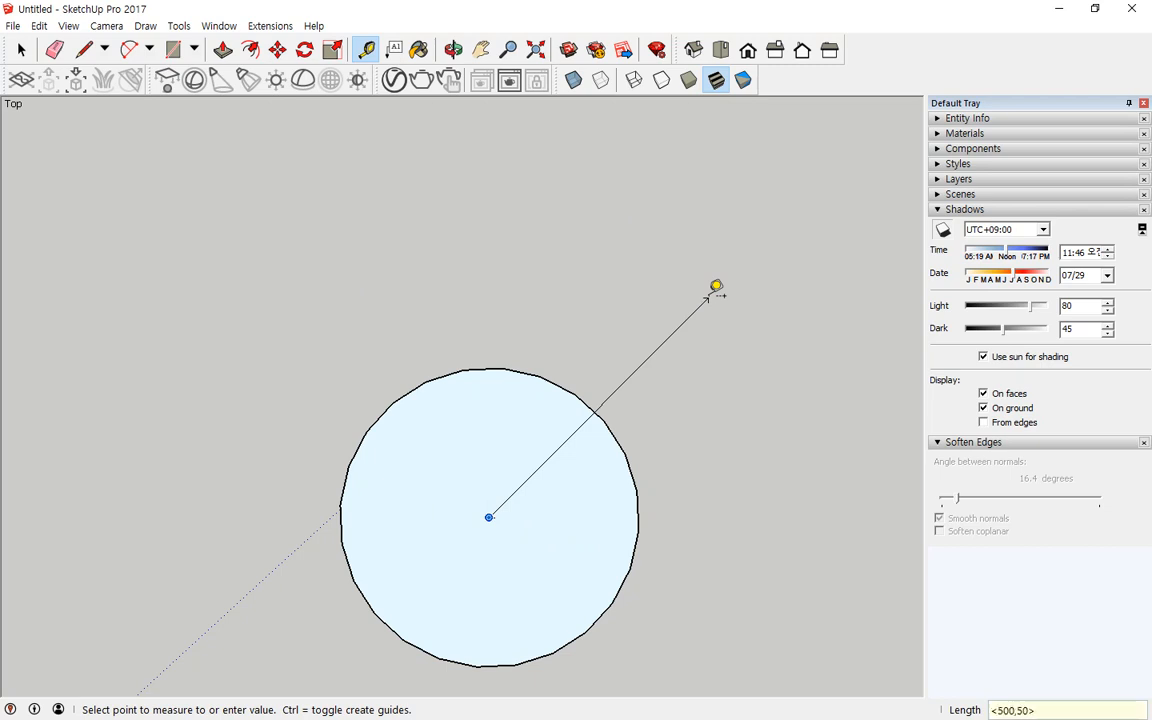
key("Return")
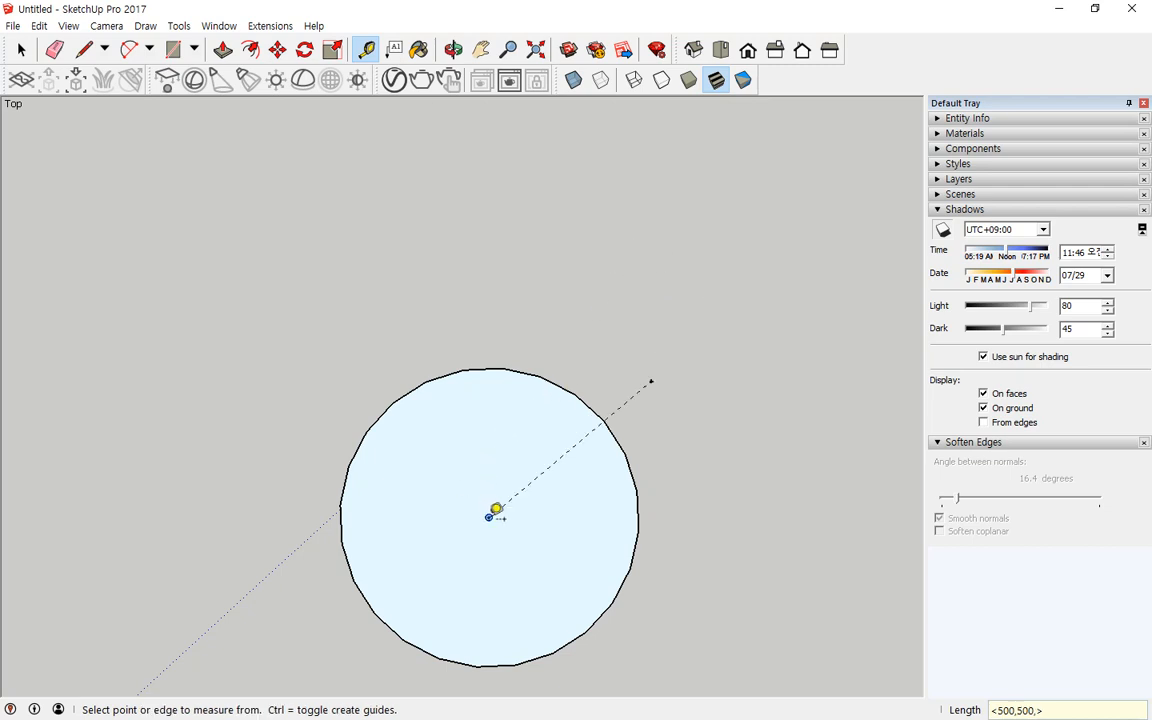
left_click(488, 517)
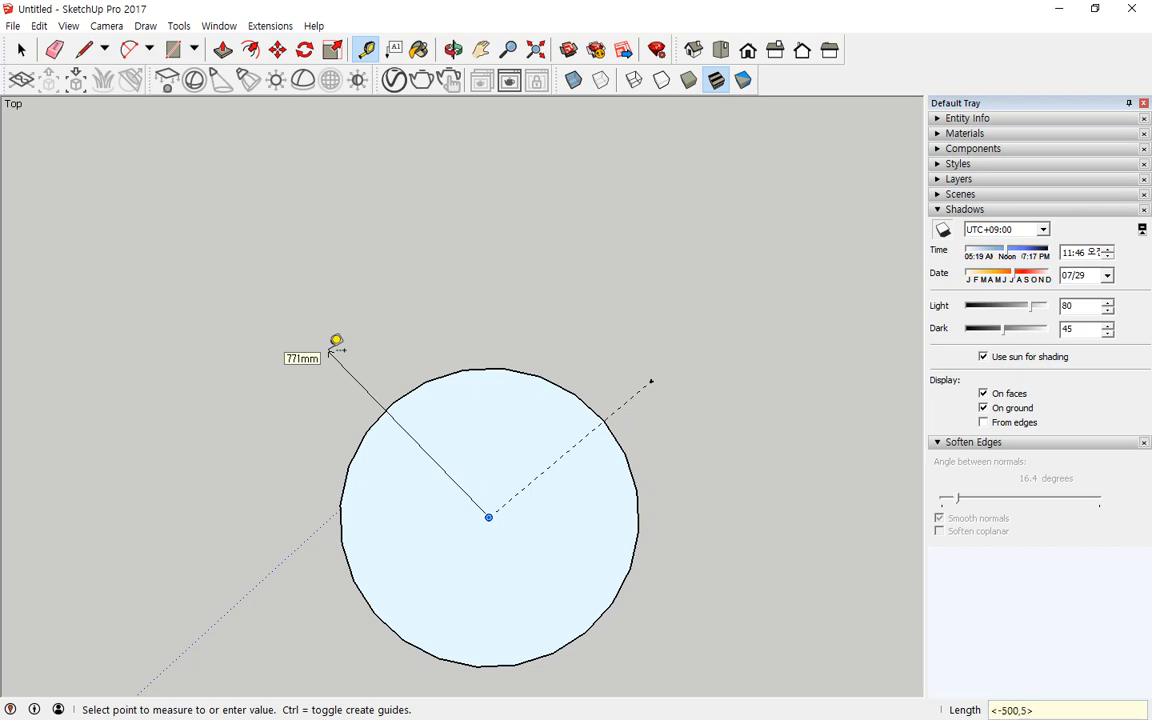
key("Return")
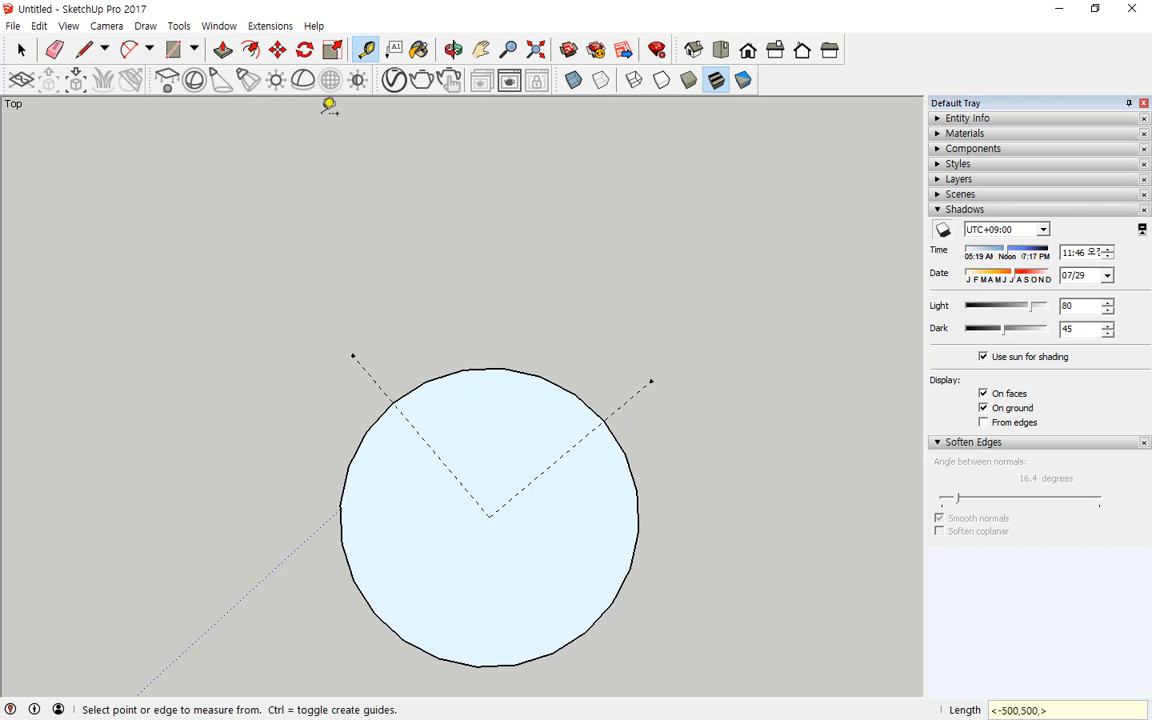
Step: Draw circles of 300 mm radius centered on both new guide points as ears
left_click(194, 49)
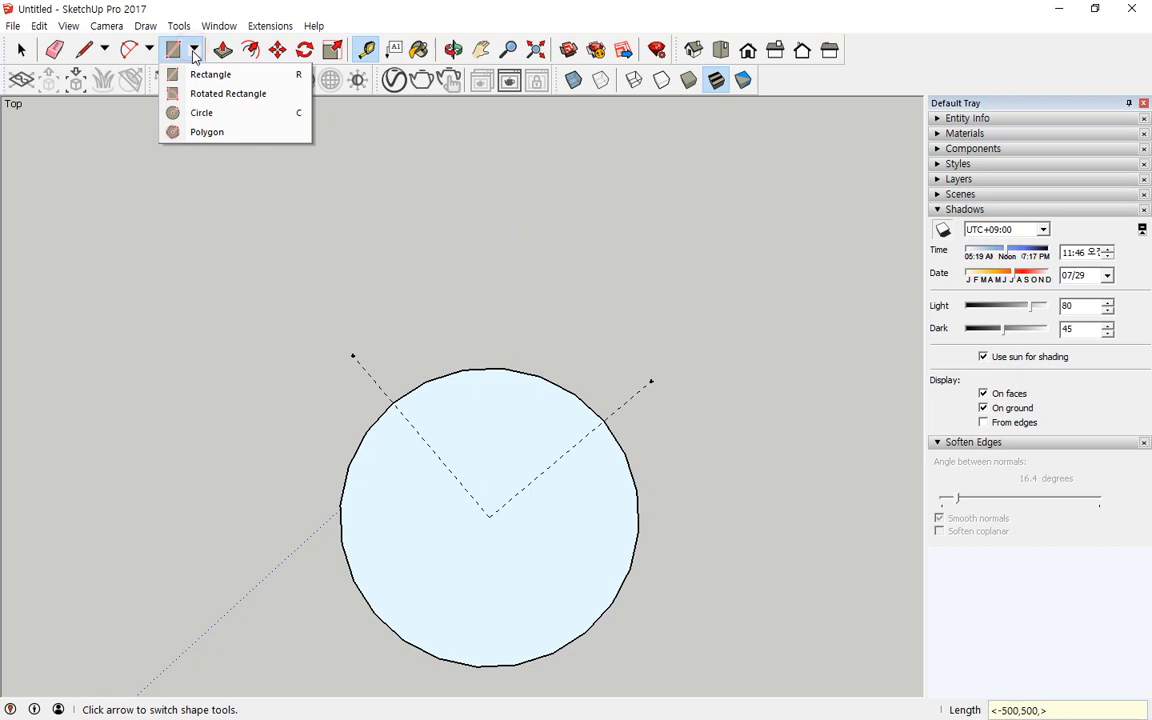
left_click(201, 113)
left_click(352, 356)
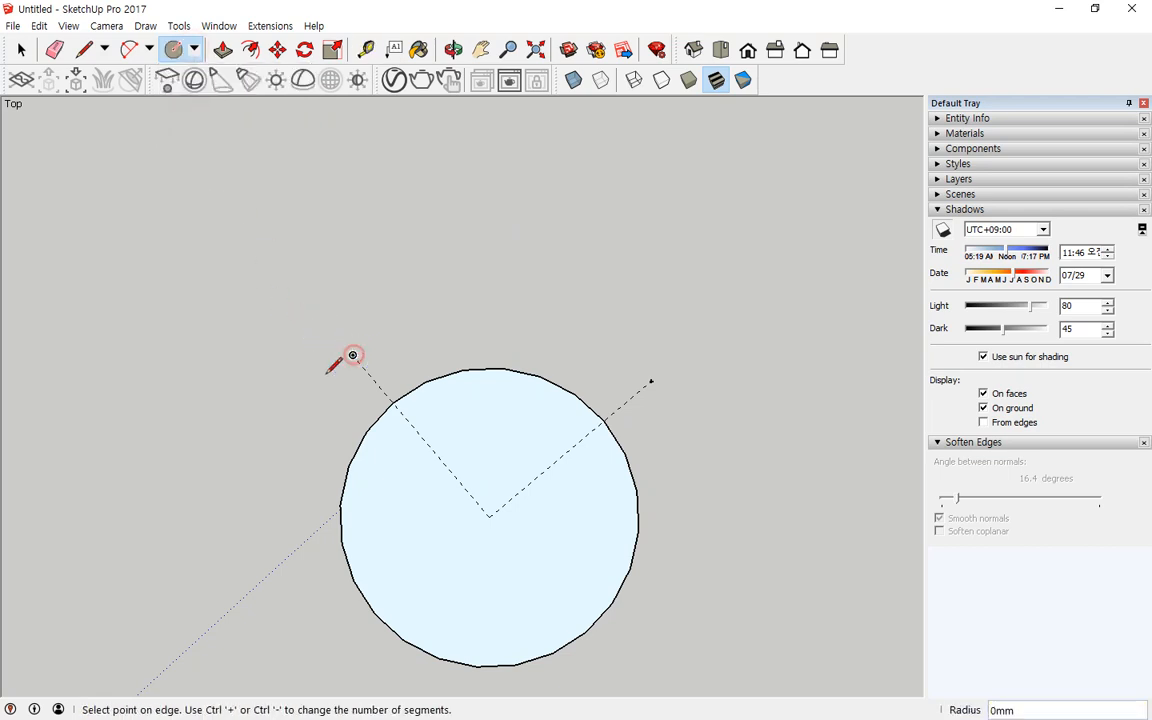
type("2")
key("BackSpace")
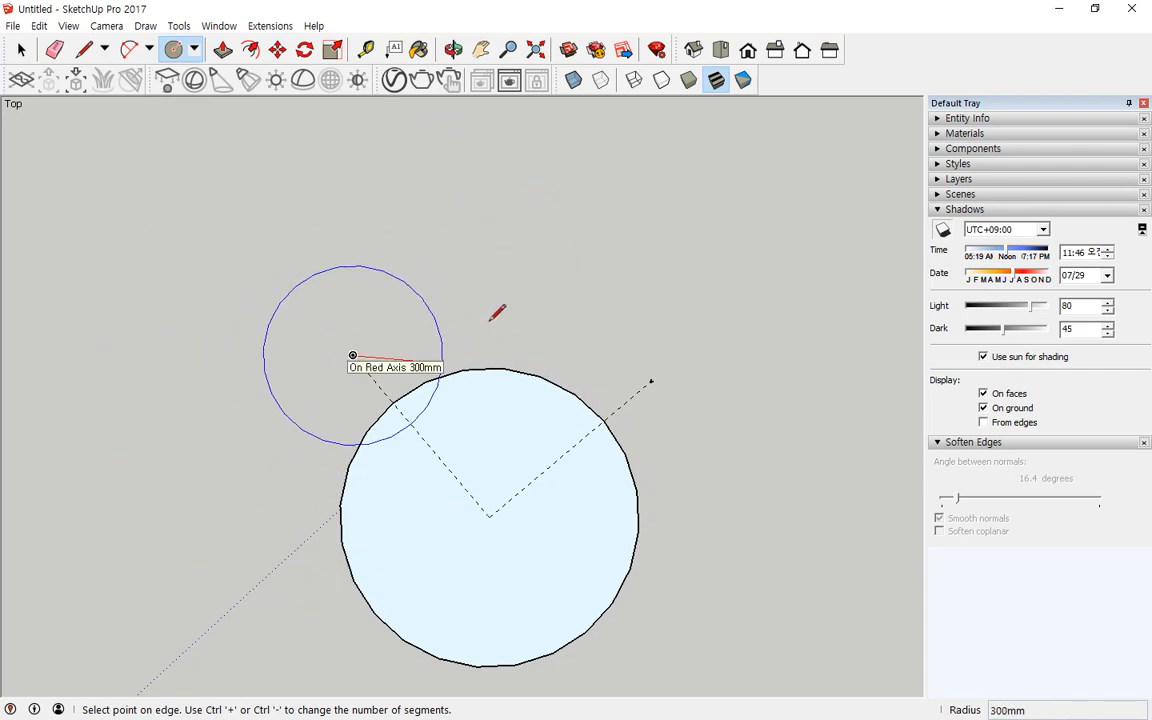
key("Escape")
left_click(352, 355)
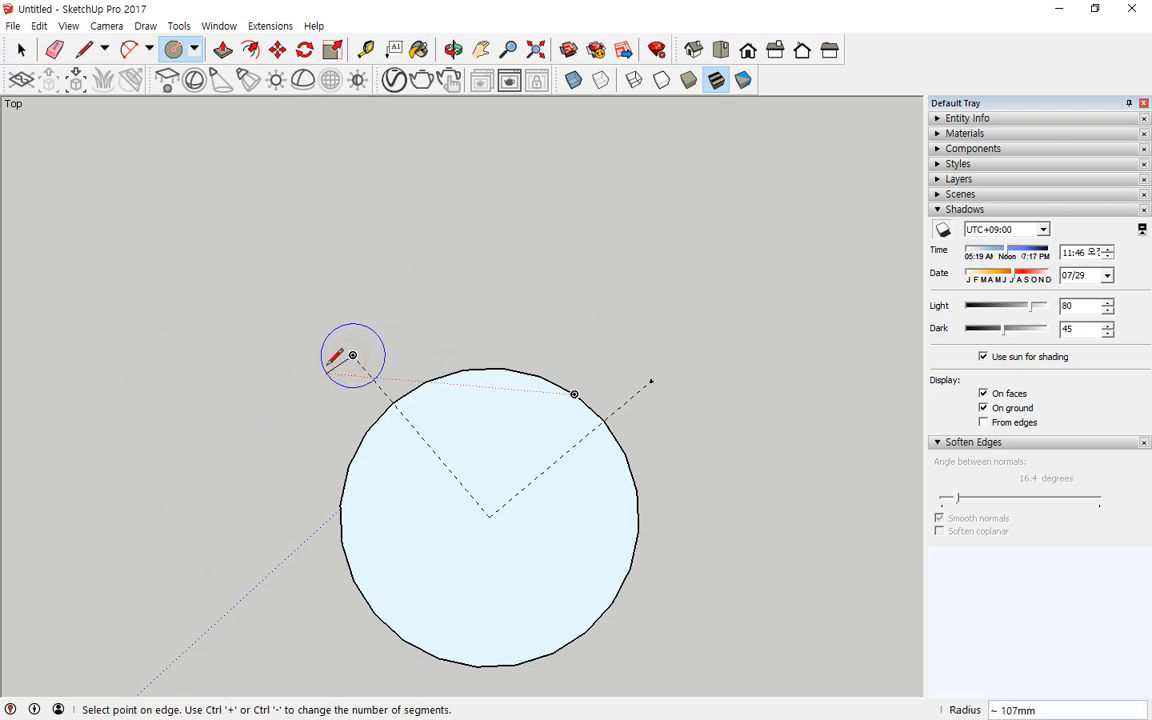
type("300")
key("Return")
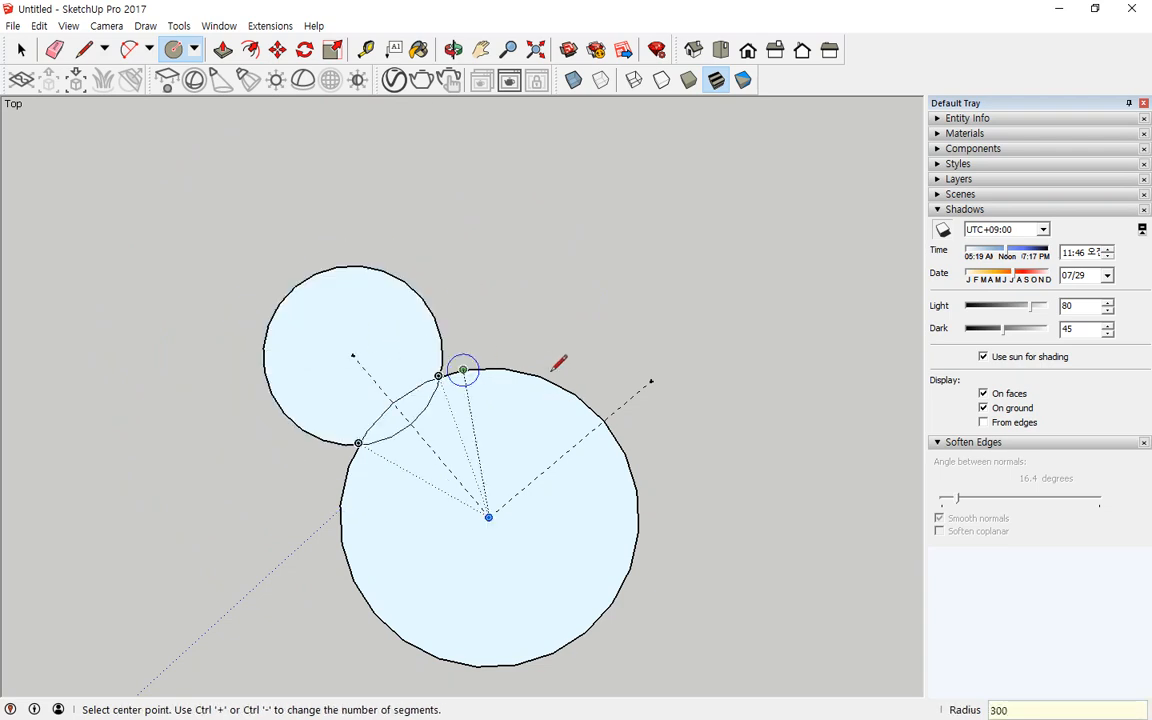
type("300")
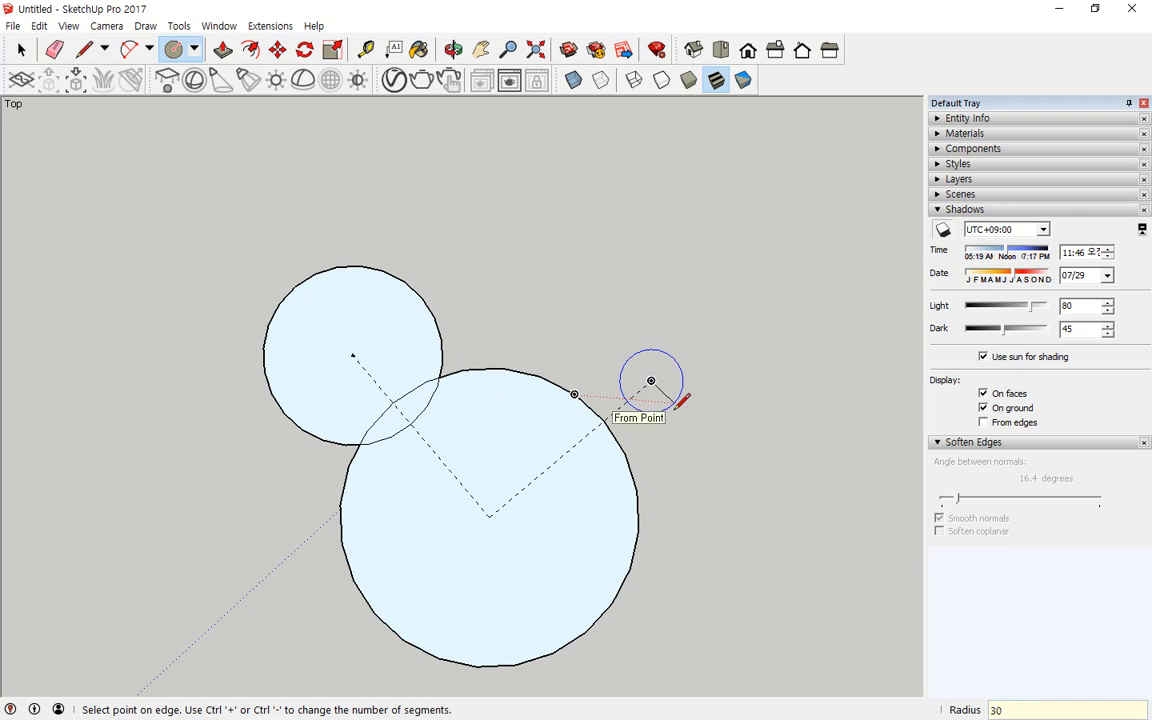
key("Return")
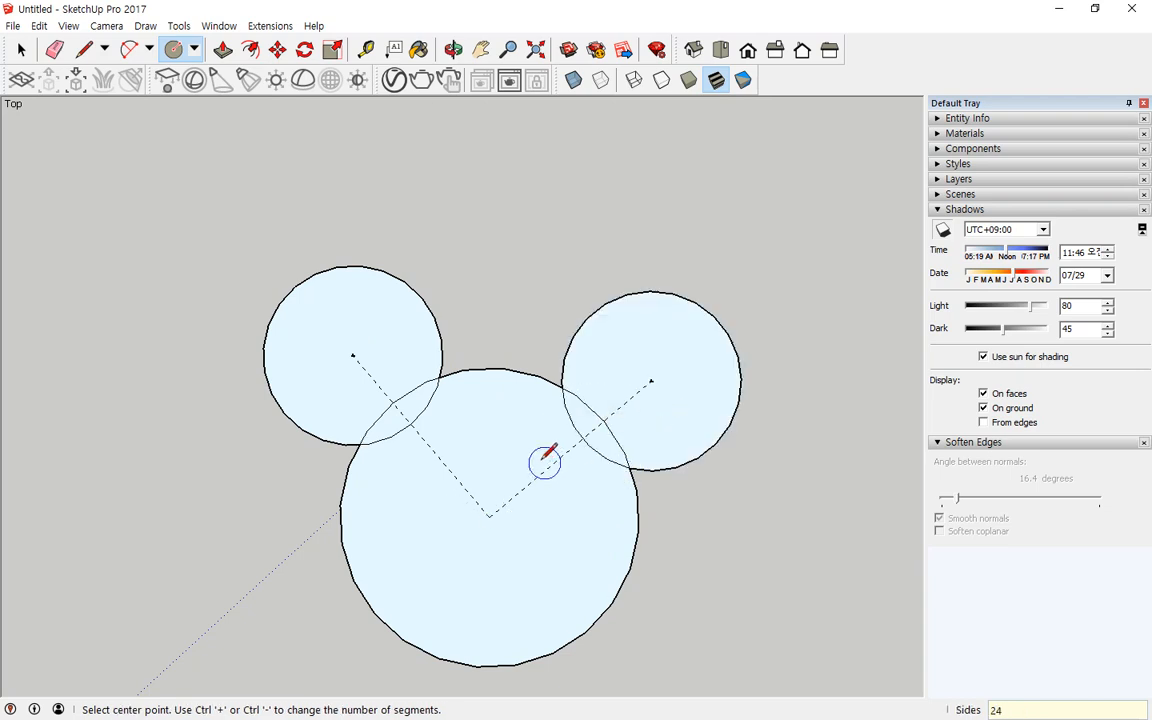
Step: Delete the overlapping arc segments where the ear circles cross the head circle
key("space")
left_click(418, 409)
key("Delete")
left_click(417, 389)
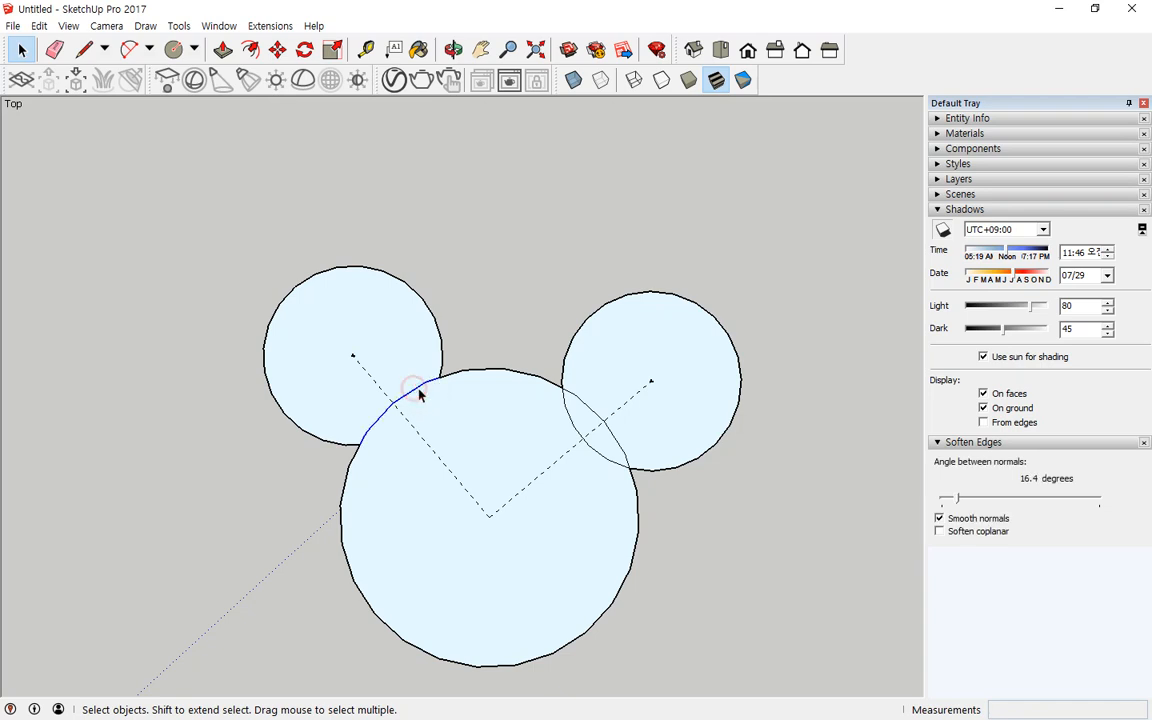
key("Delete")
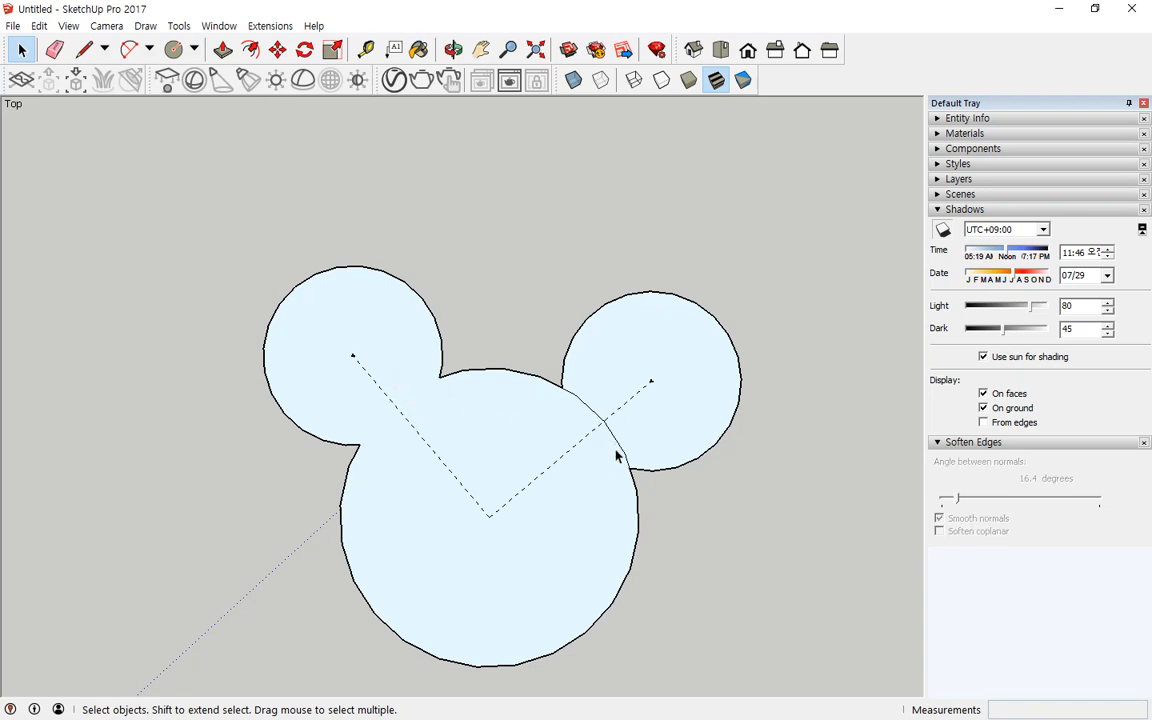
left_click(621, 452)
scroll(548, 465, "up", 5)
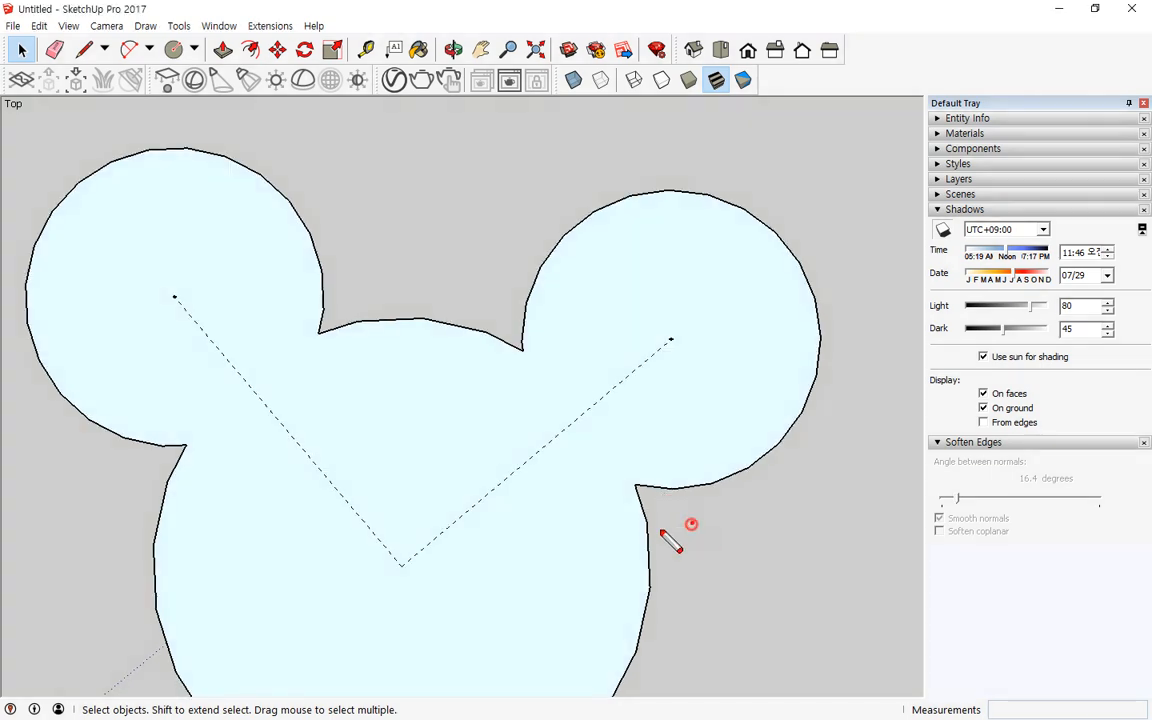
left_click_drag(655, 452, 693, 520)
mouse_move(500, 338)
left_mouse_down()
mouse_move(532, 316)
mouse_move(541, 362)
left_mouse_up()
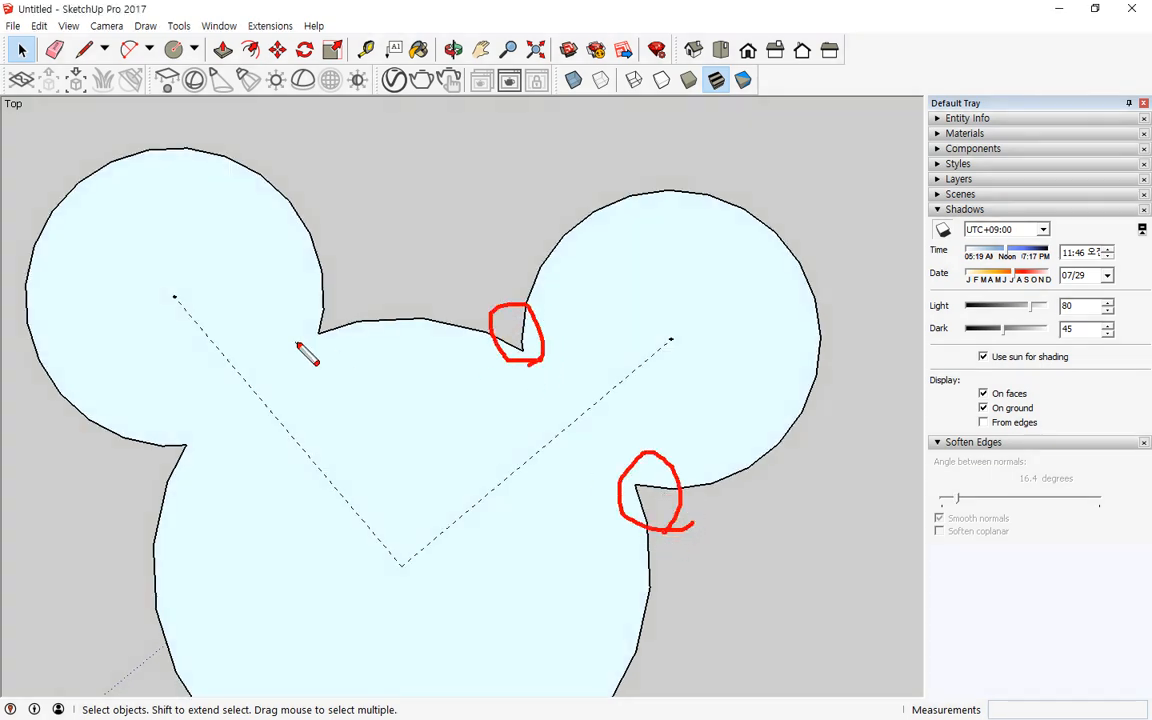
mouse_move(332, 292)
left_mouse_down()
mouse_move(373, 330)
mouse_move(368, 355)
left_mouse_up()
left_click_drag(212, 468, 218, 437)
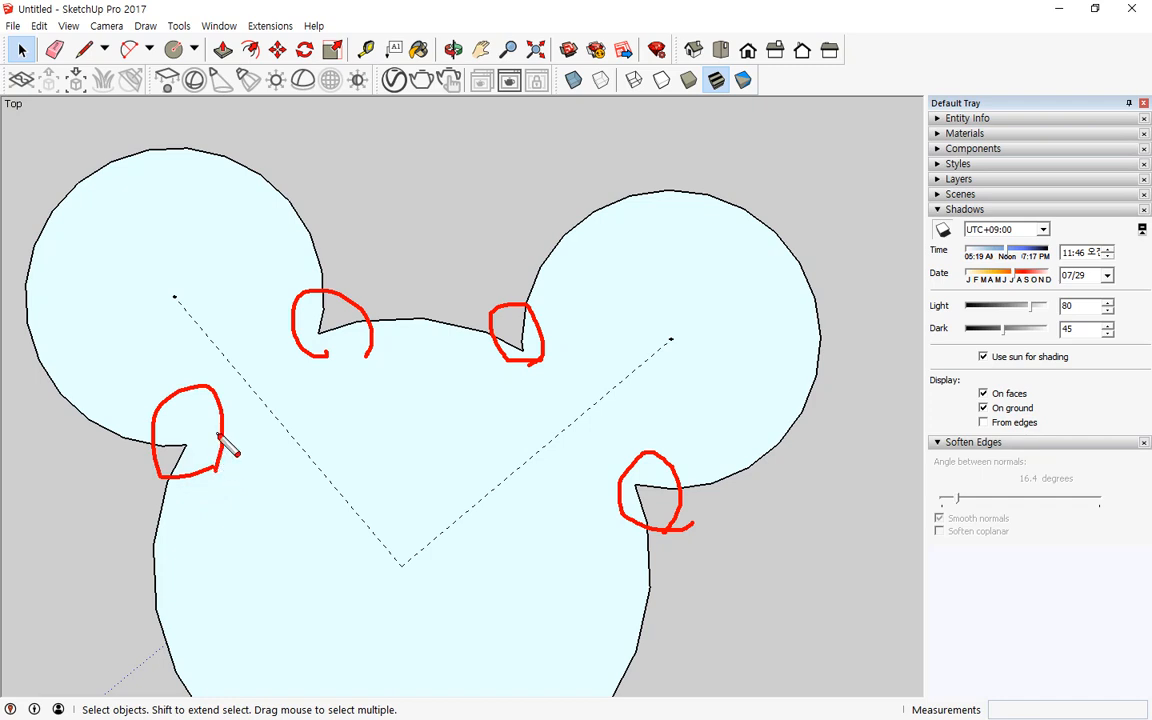
key("Escape")
Step: Round the two corners where the right ear meets the head with arc fillets
scroll(725, 530, "up", 2)
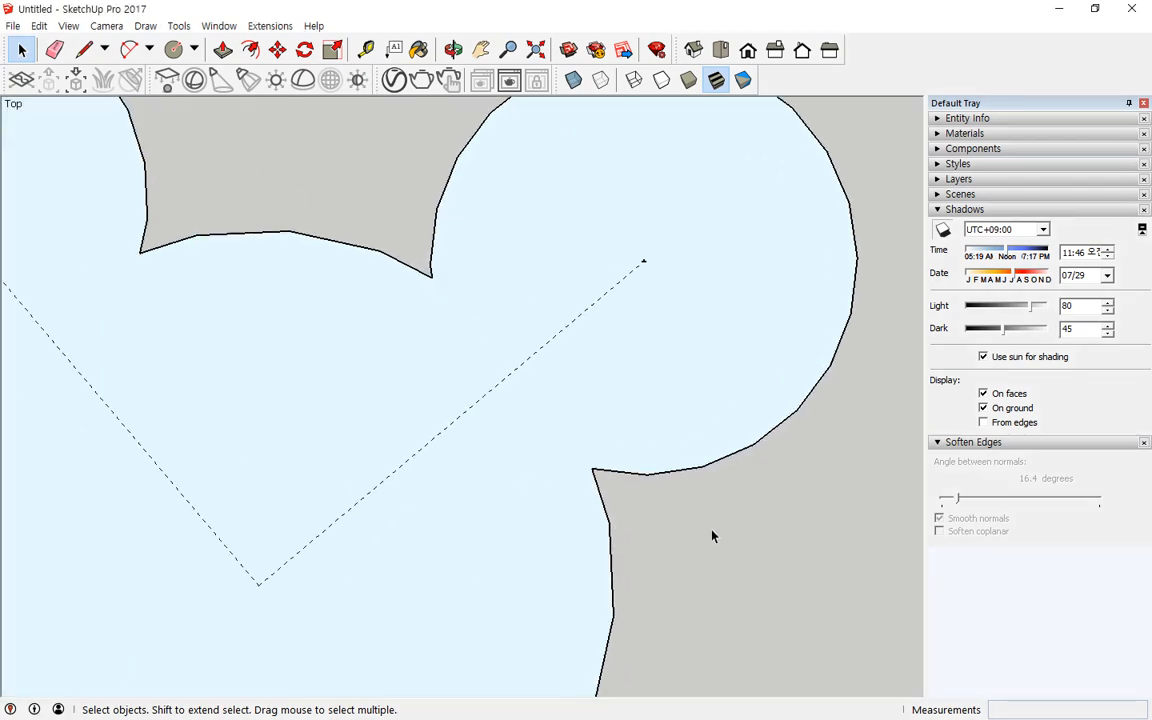
left_click(131, 50)
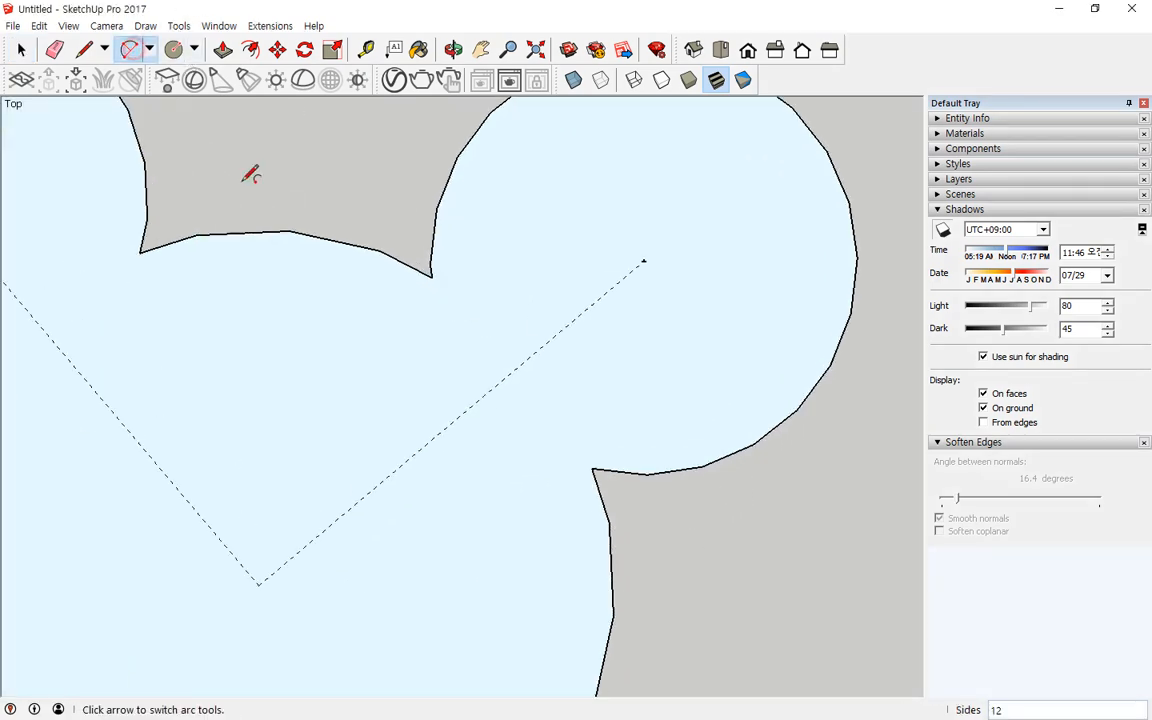
left_click(646, 474)
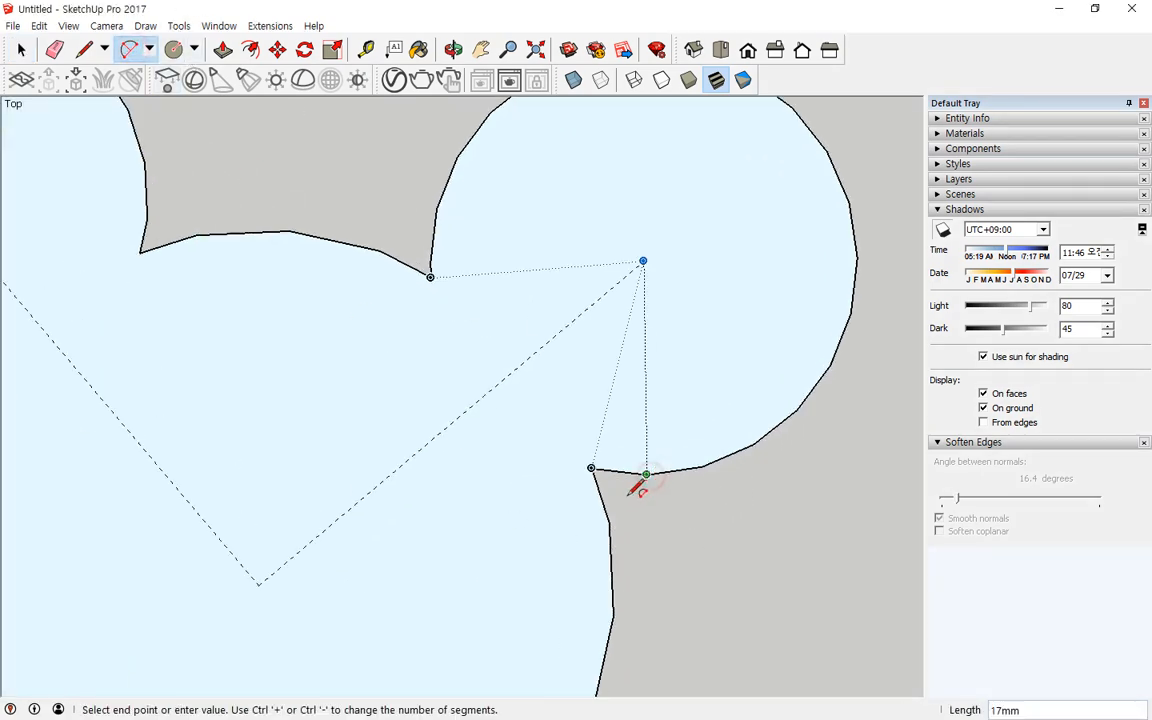
double_click(622, 512)
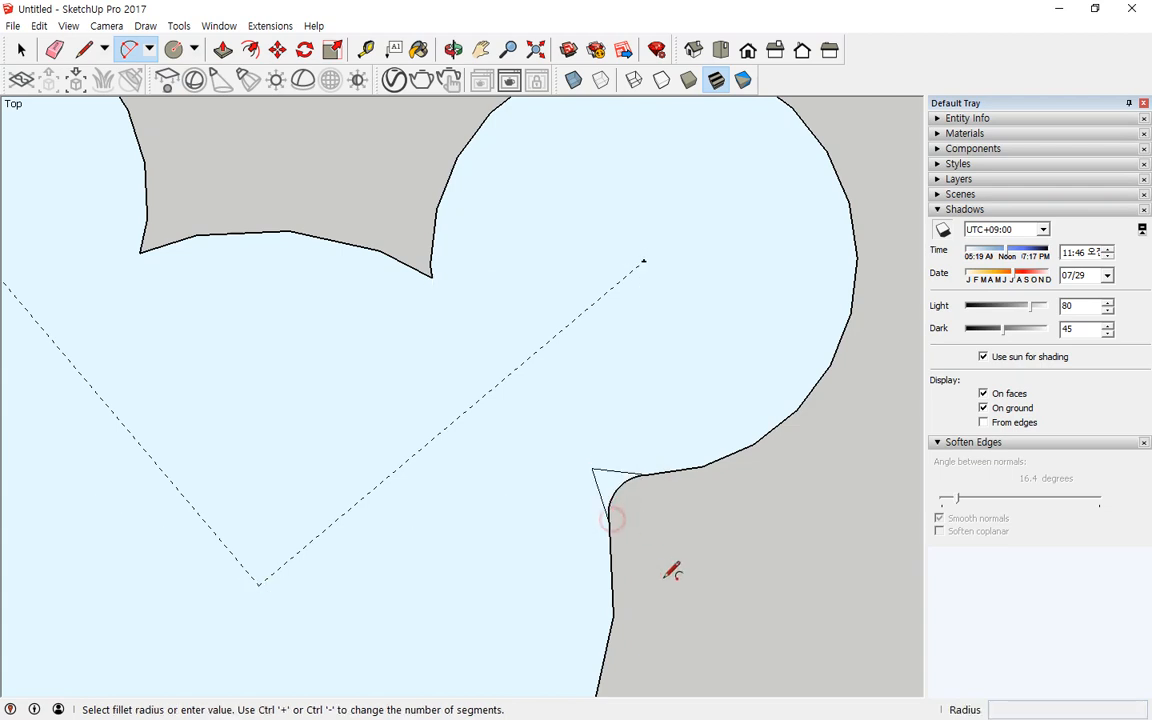
left_click(382, 249)
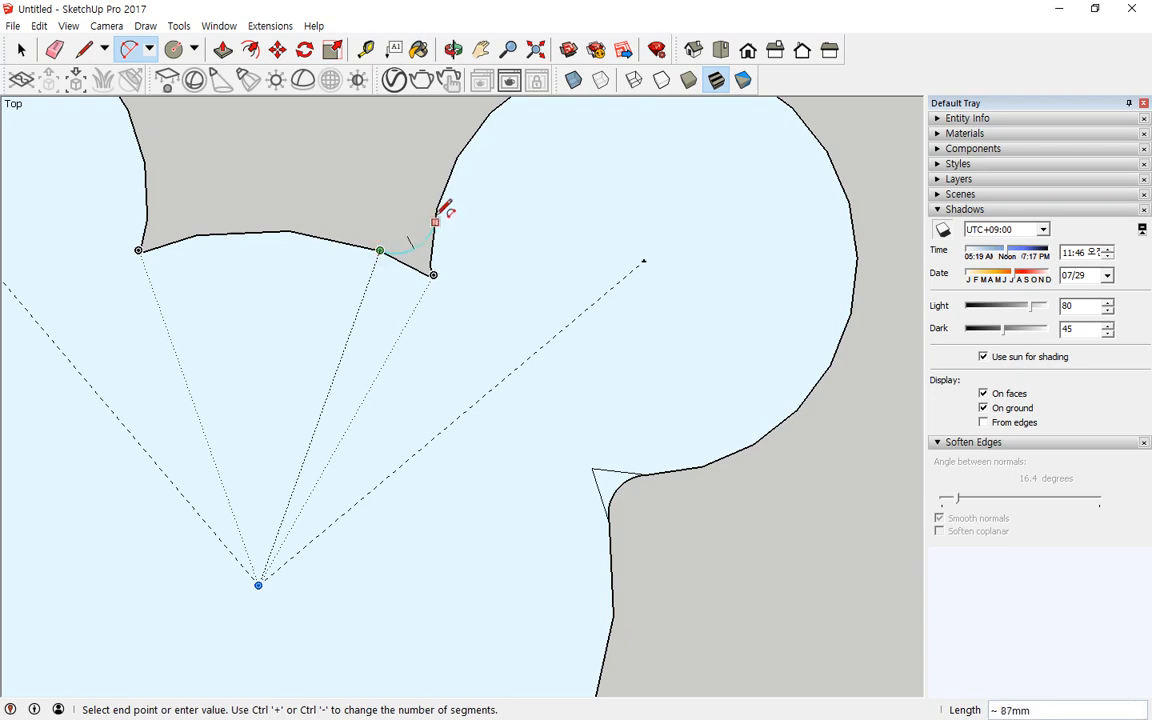
double_click(438, 210)
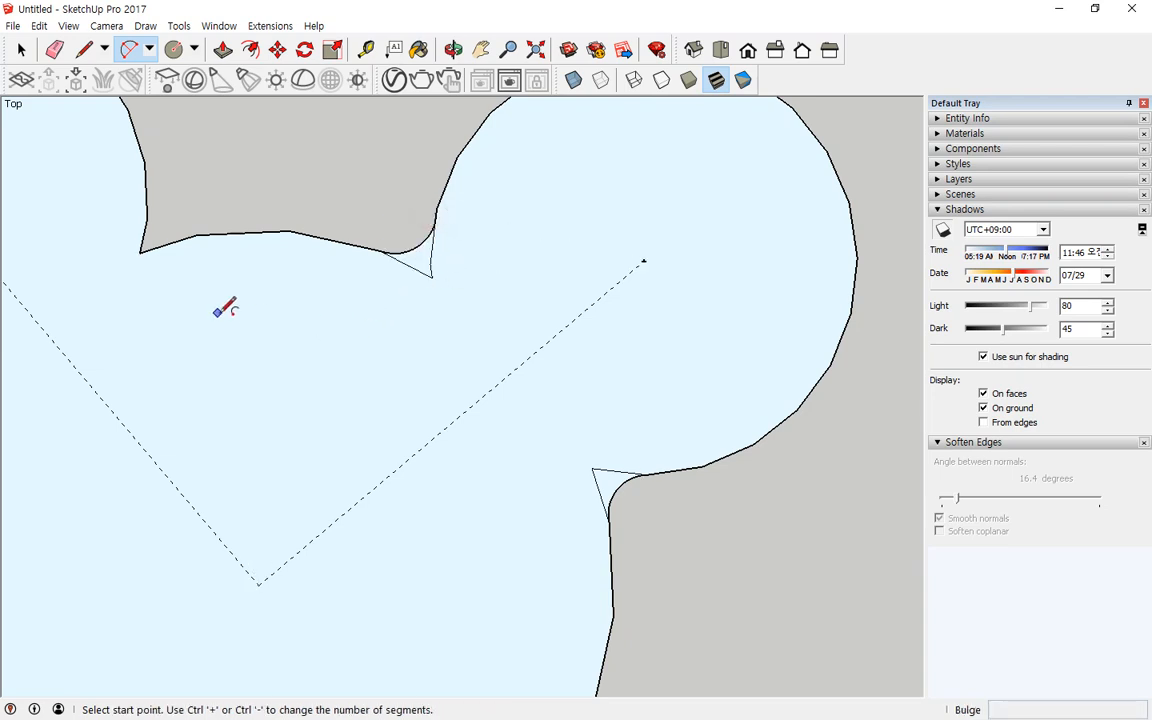
Step: Round the three remaining ear-to-head corners of the left ear and the top junction with arc fillets
scroll(224, 308, "down", 1)
left_click(200, 247)
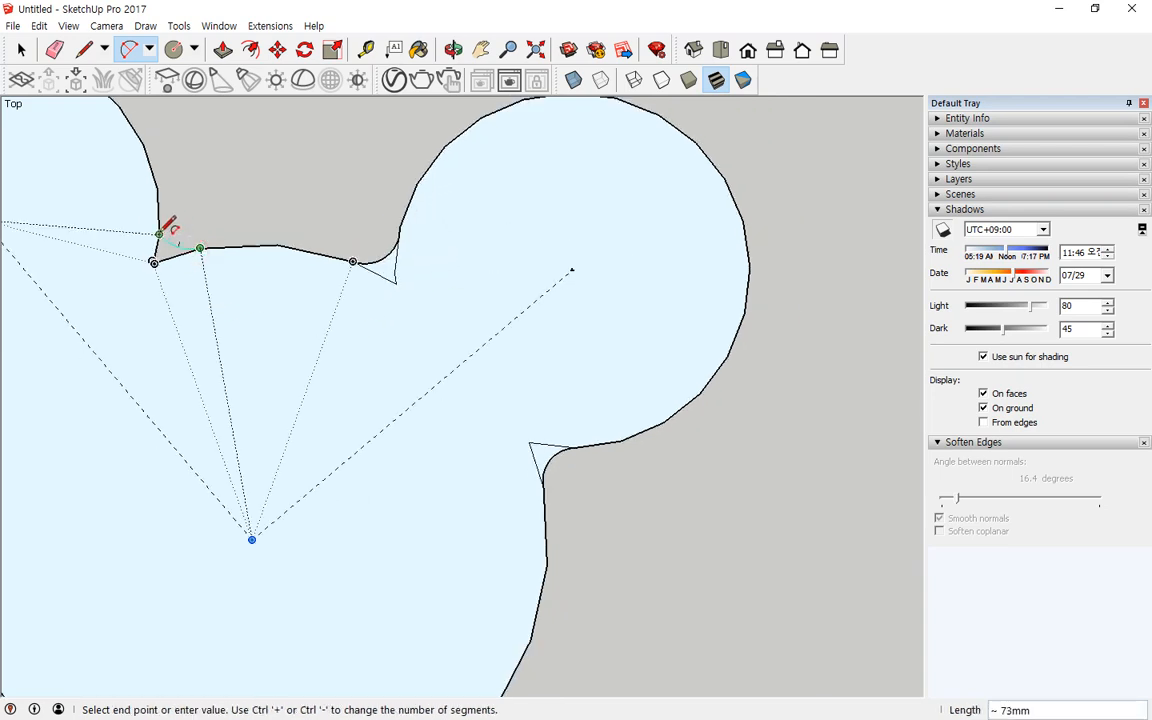
double_click(160, 232)
scroll(244, 404, "down", 2)
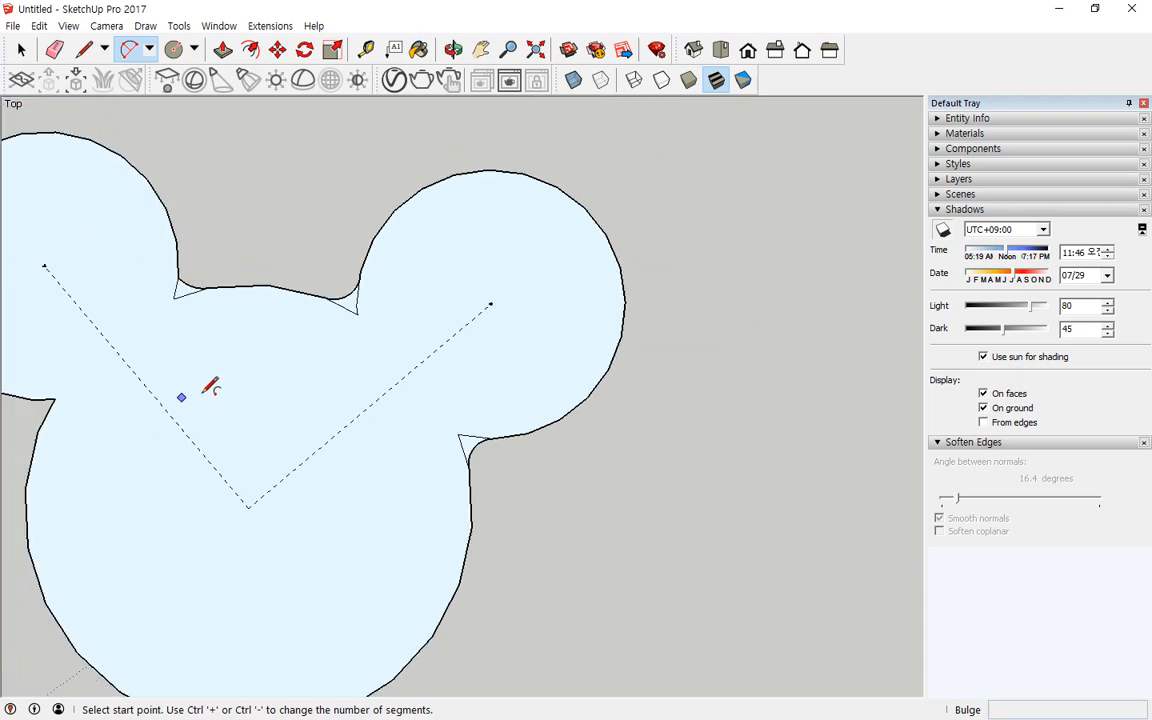
mouse_move(300, 395)
middle_mouse_down("shift")
mouse_move(396, 396)
mouse_move(474, 414)
middle_mouse_up("shift")
scroll(378, 315, "up", 1)
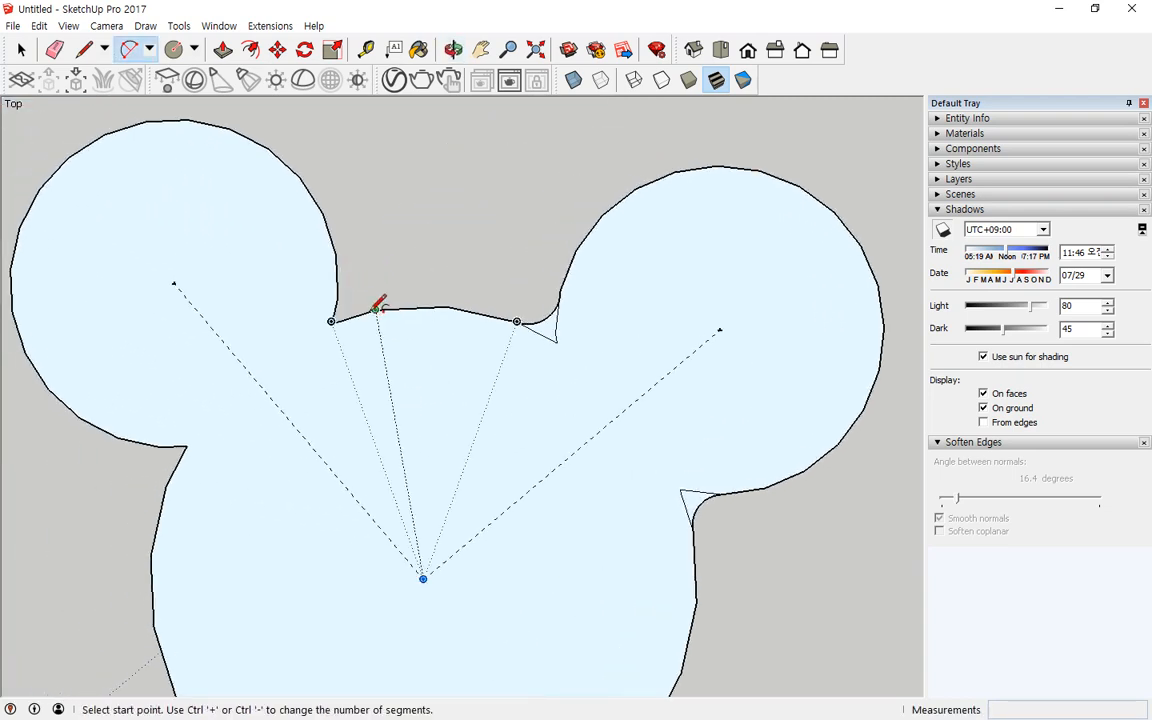
left_click(375, 310)
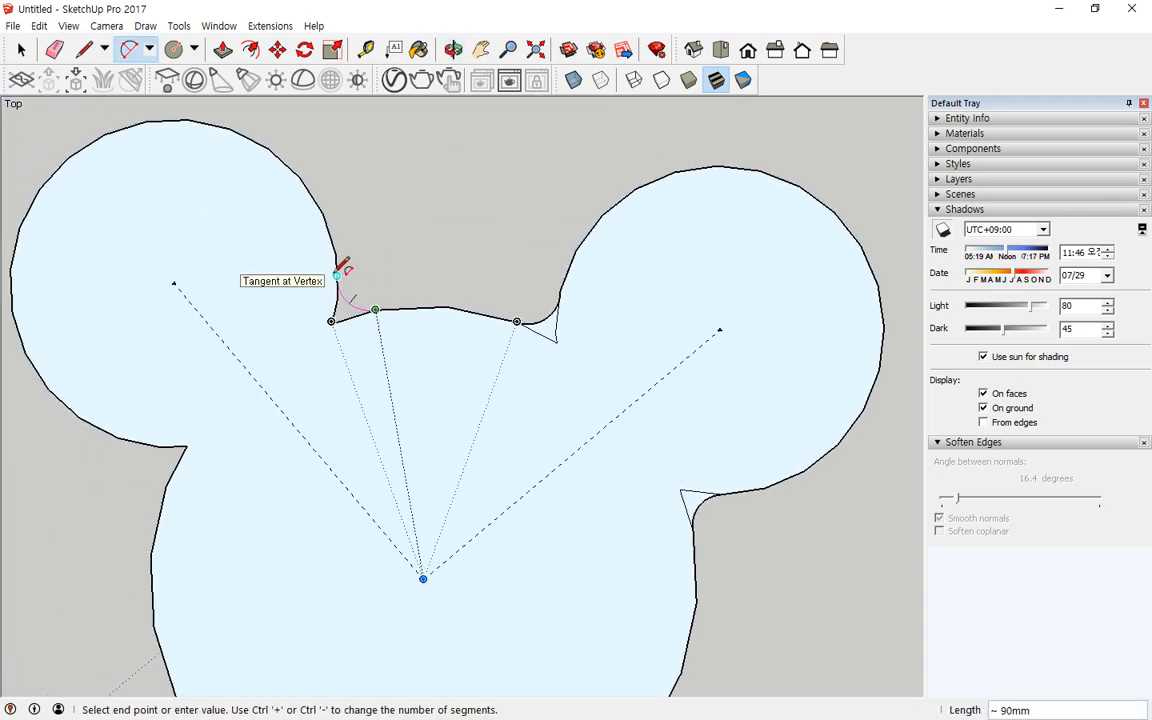
double_click(337, 274)
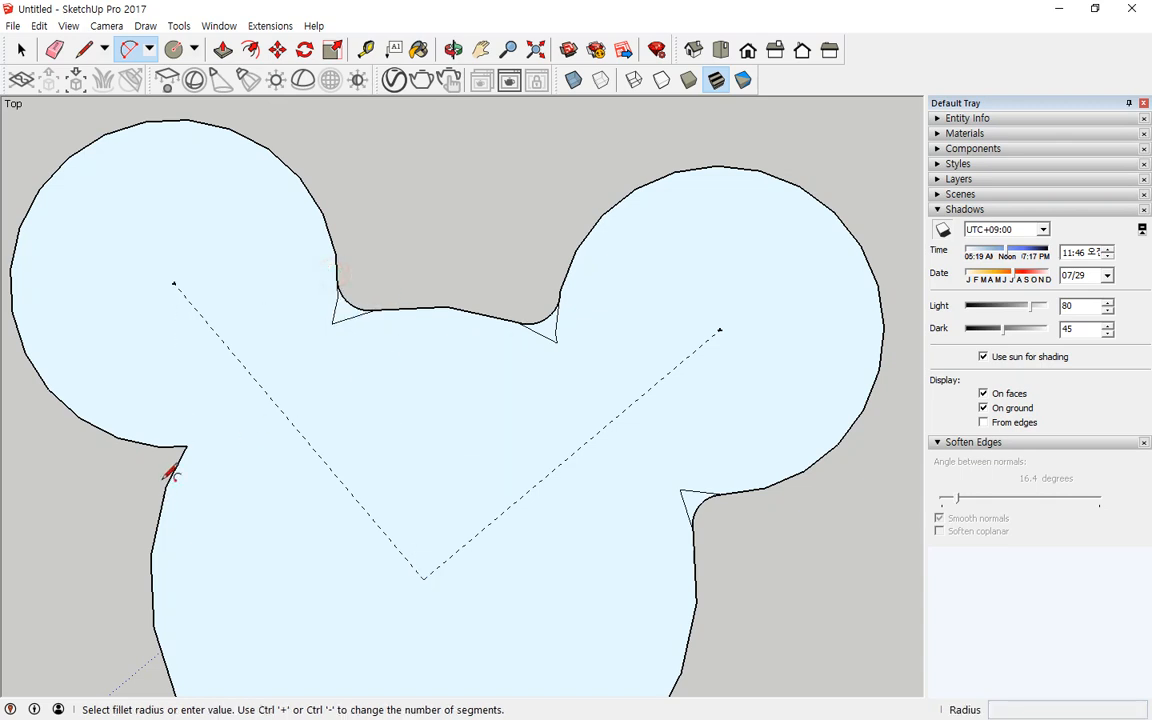
left_click(166, 485)
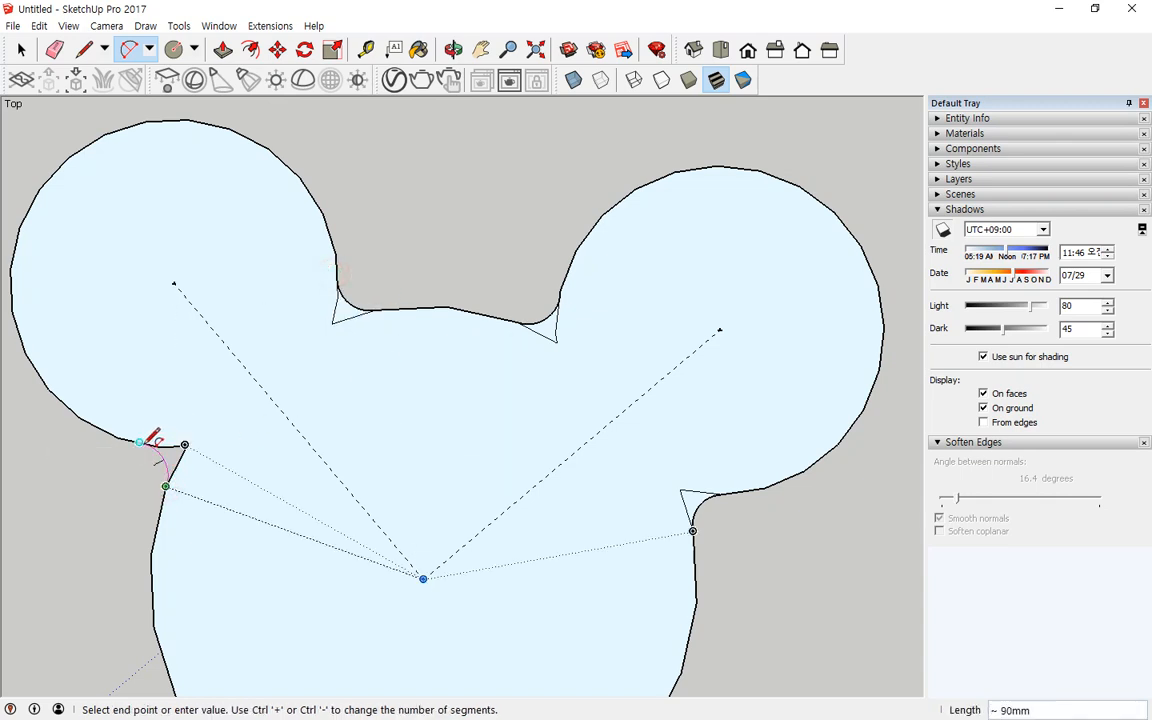
double_click(141, 443)
key("space")
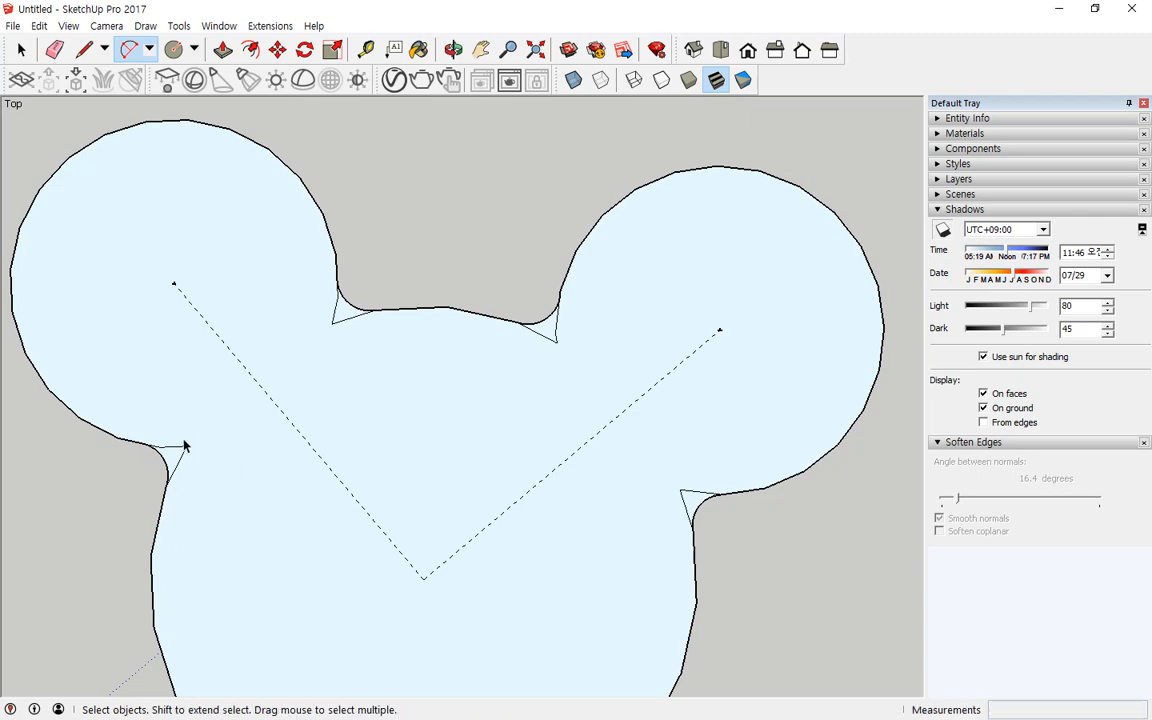
Step: Select and delete the leftover sharp corner edges outside the new fillet arcs
key("Delete")
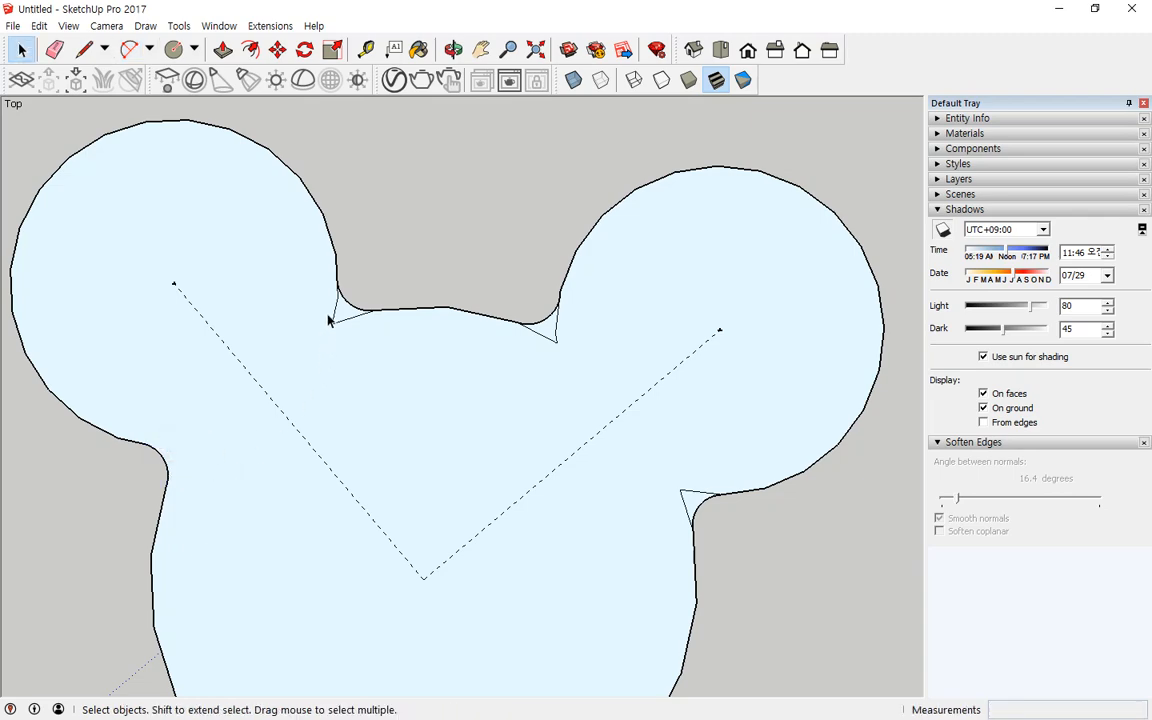
key("Delete")
left_click(342, 322)
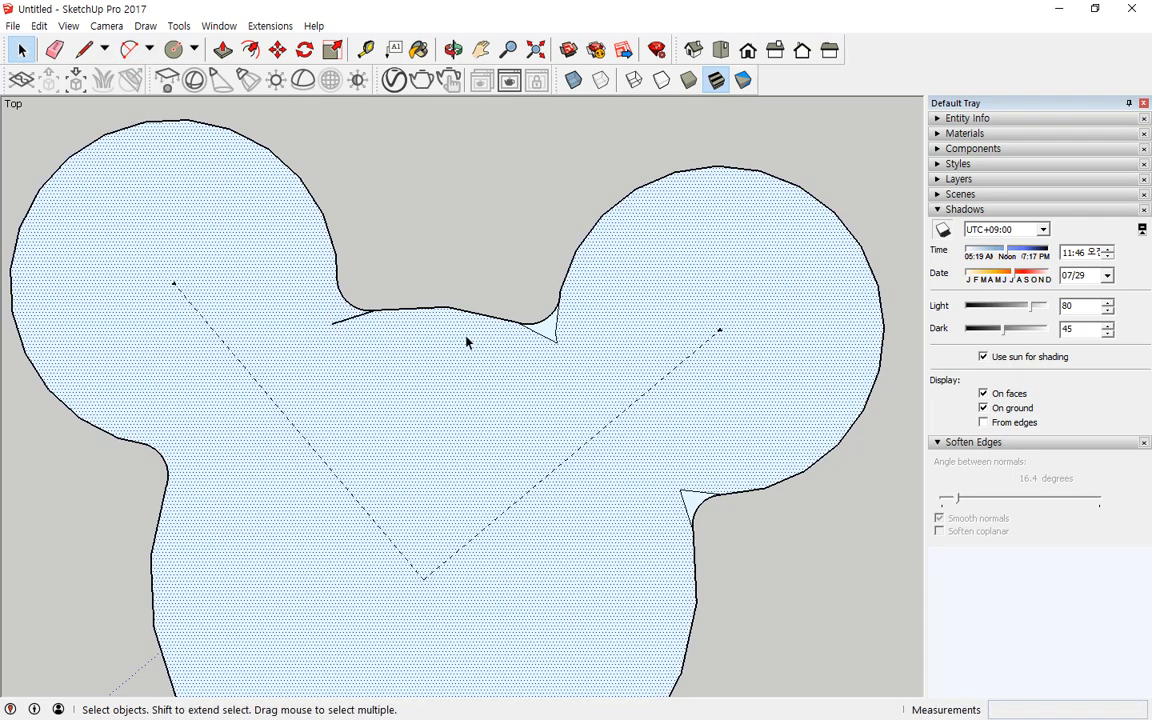
left_click(355, 317)
left_click(554, 341)
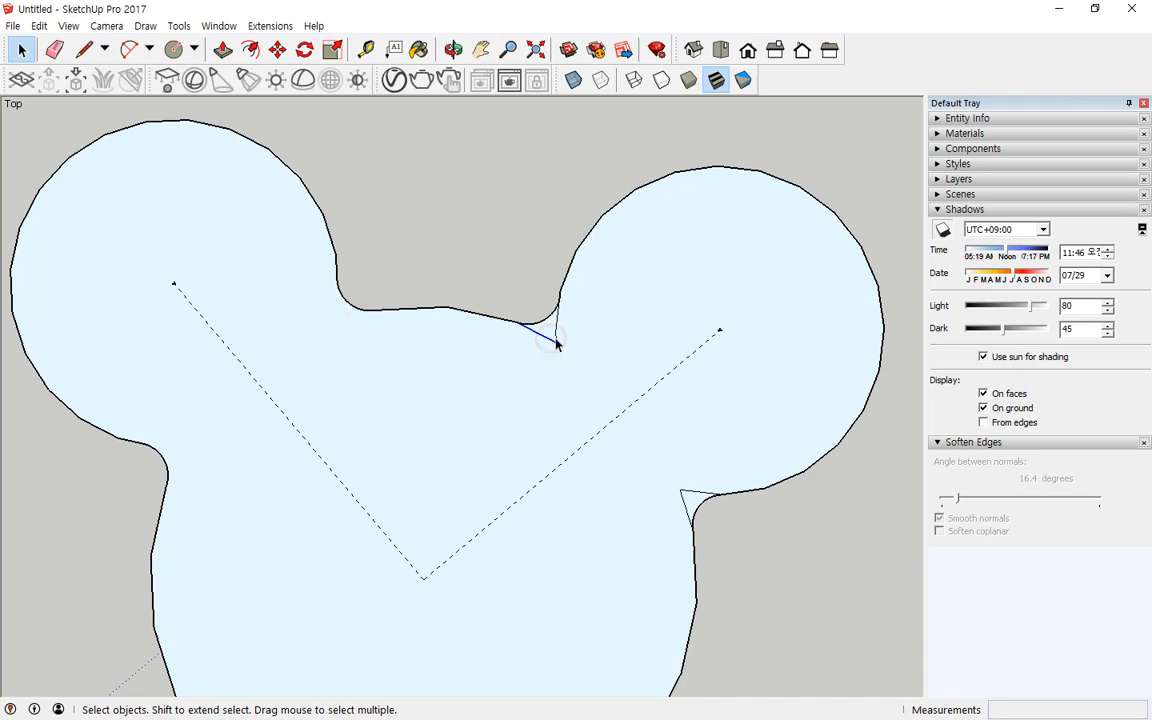
left_click(559, 339)
left_click(558, 345)
key("Delete")
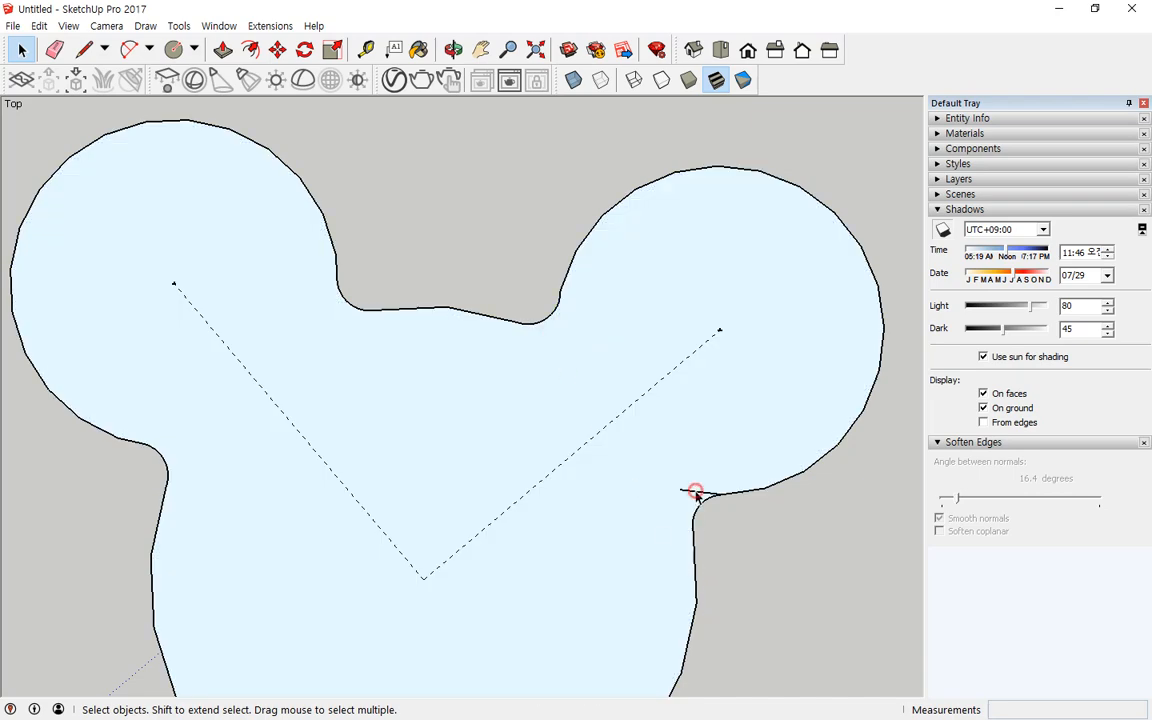
middle_click_drag(727, 636, 640, 440)
scroll(378, 152, "down", 5)
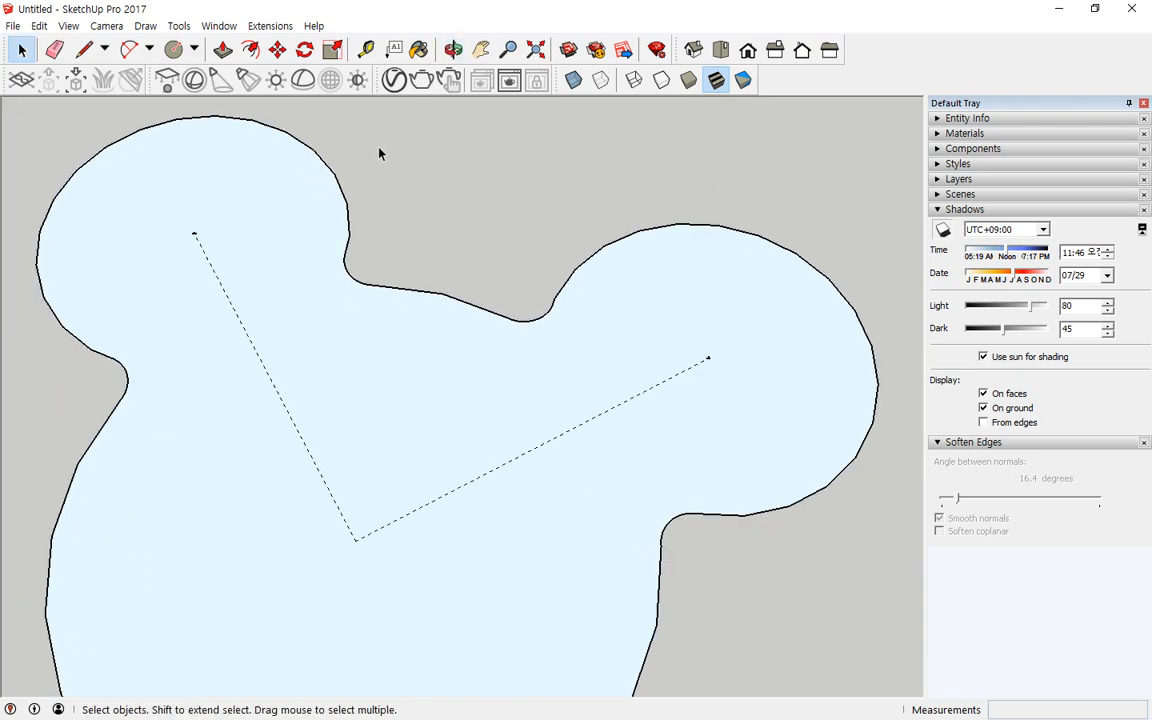
Step: Extrude the Mickey head face upward into a solid with Push/Pull
left_click(223, 49)
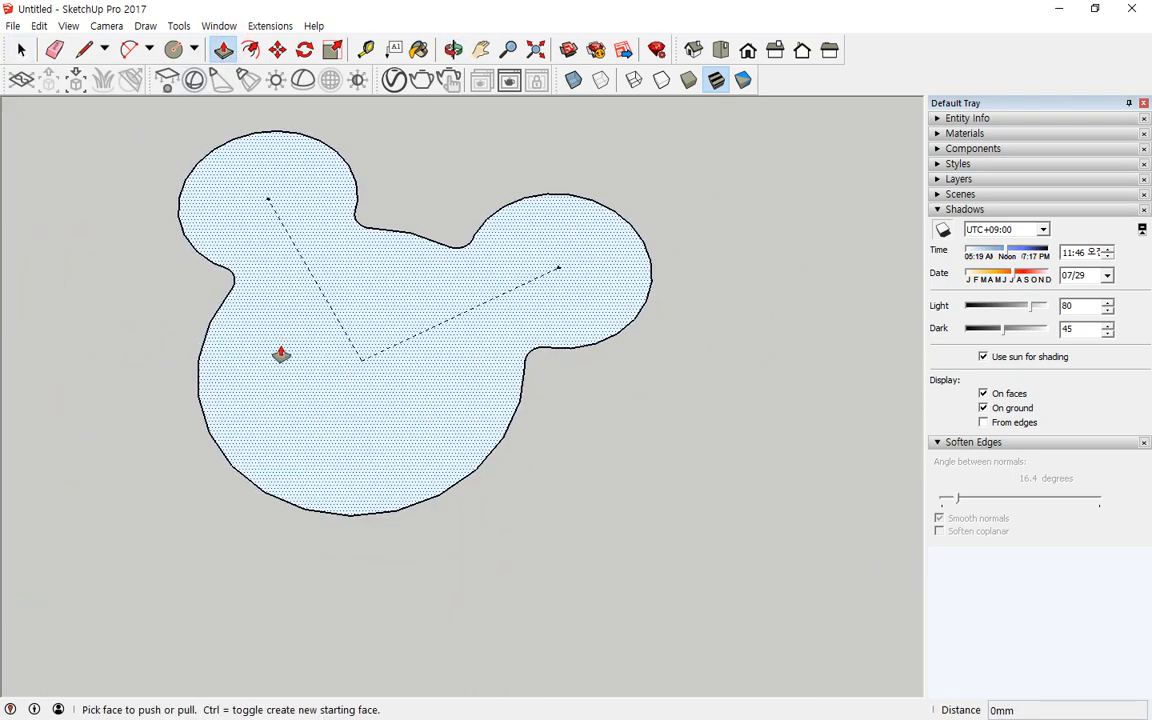
left_click(283, 352)
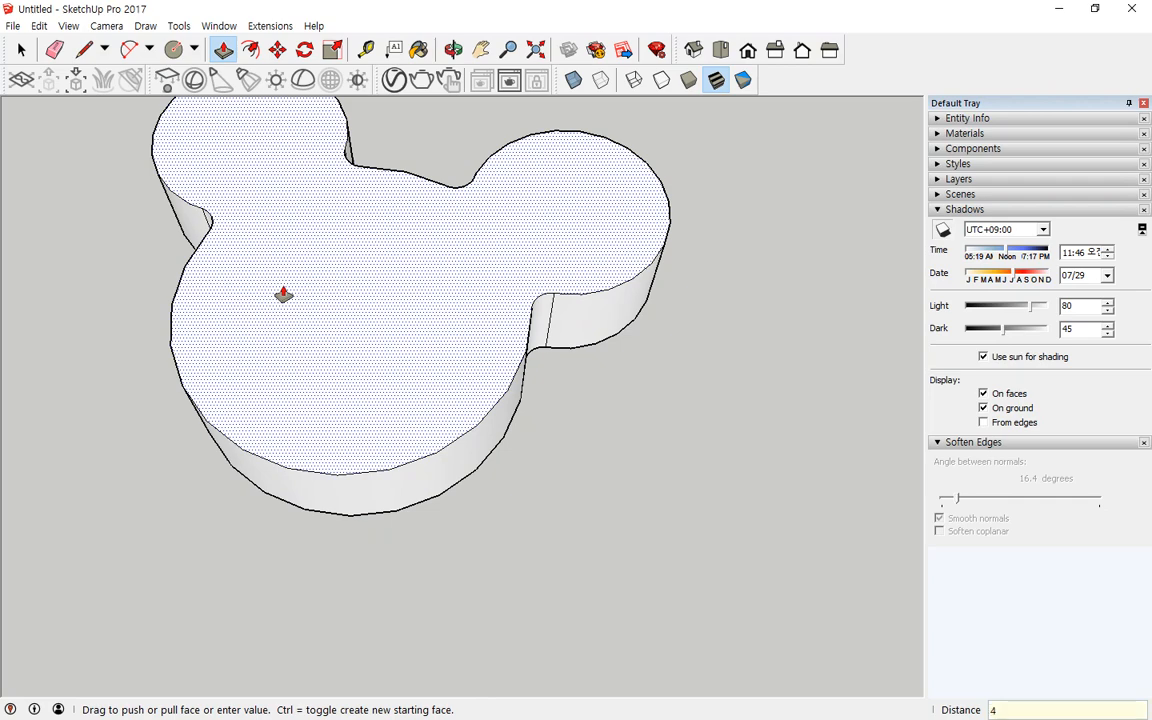
key("Return")
Step: Offset the top face's outline inward by 30 mm
middle_click_drag(358, 249, 435, 399)
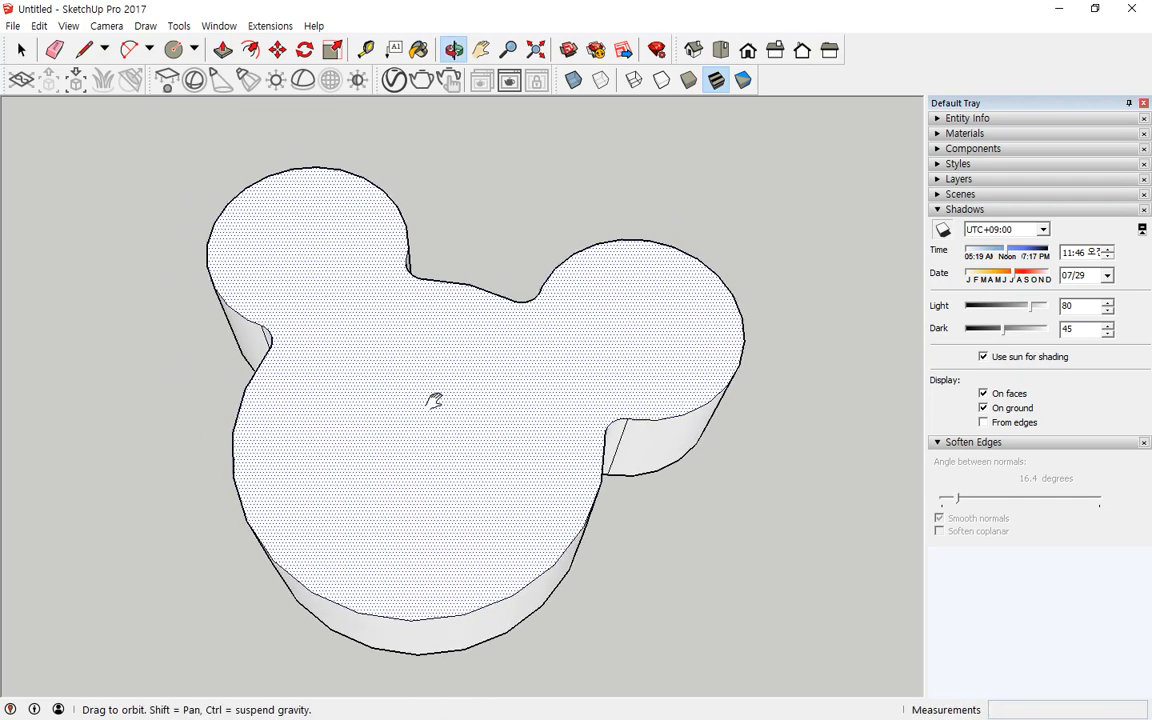
left_click(250, 49)
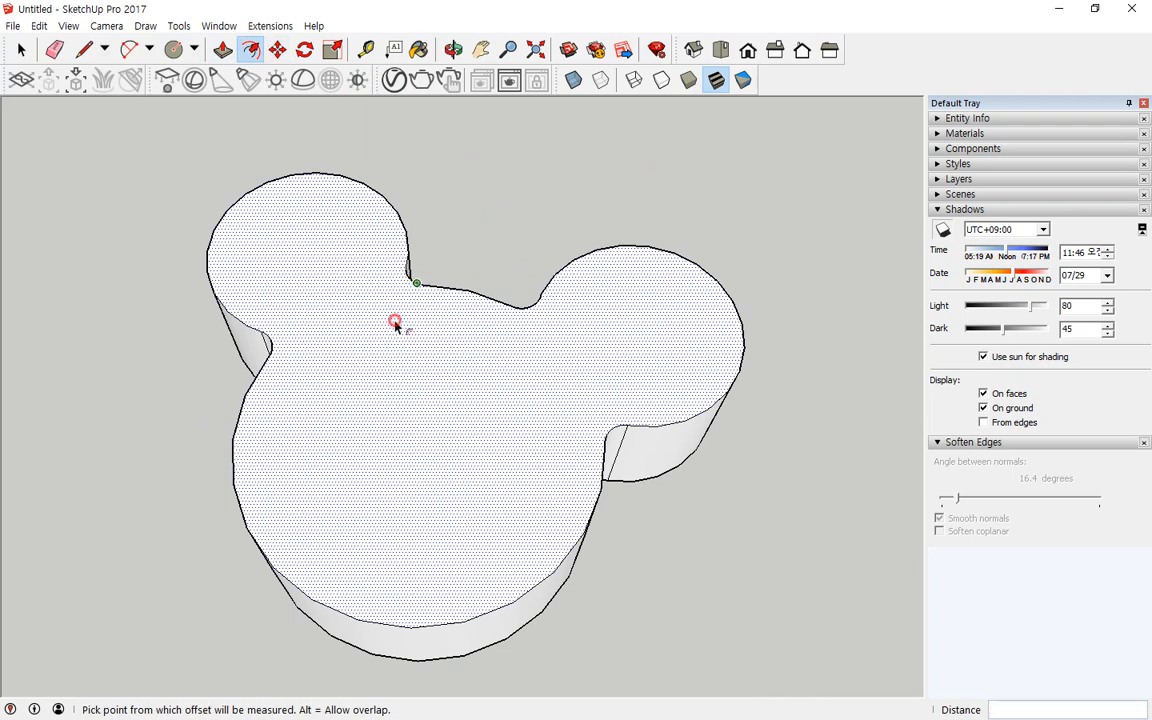
left_click(416, 284)
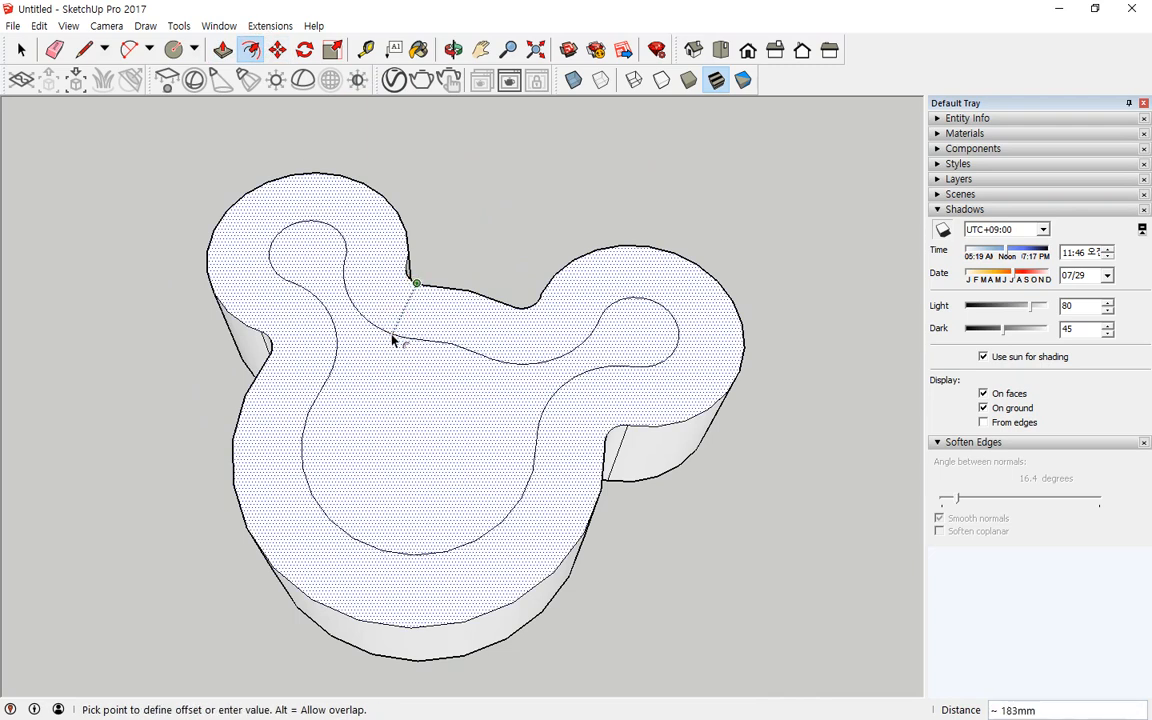
type("30")
key("Return")
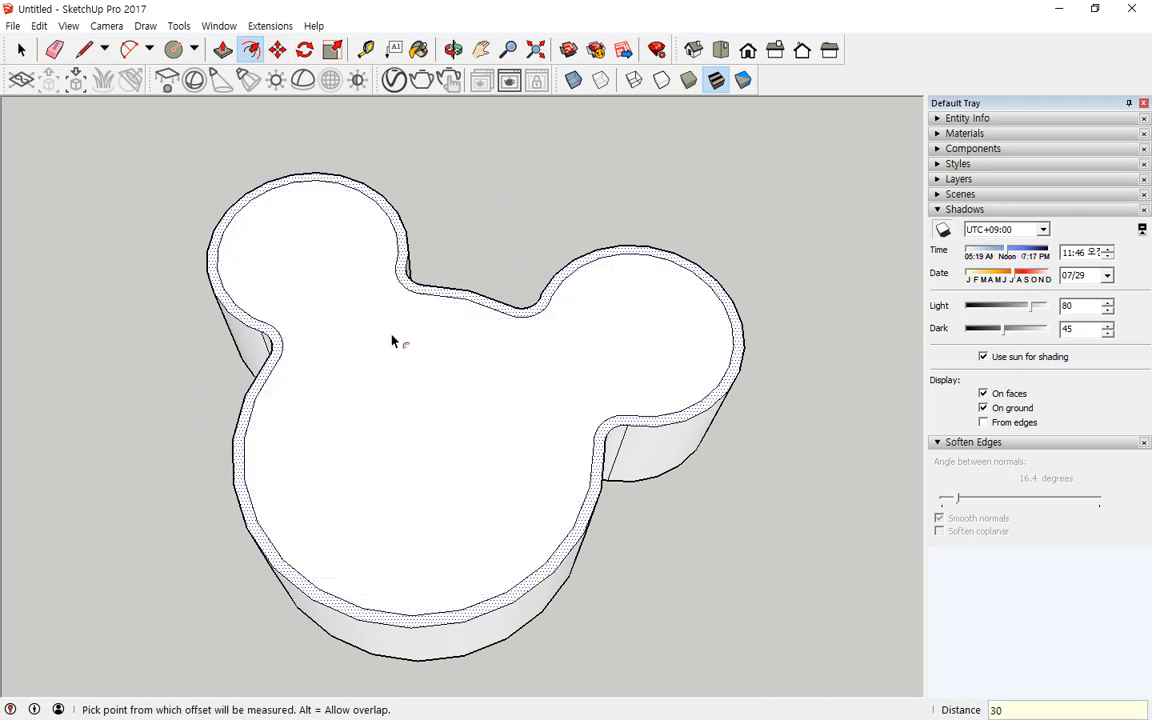
Step: Push the inner face down 370 mm to hollow out the shape into a container
left_click(222, 49)
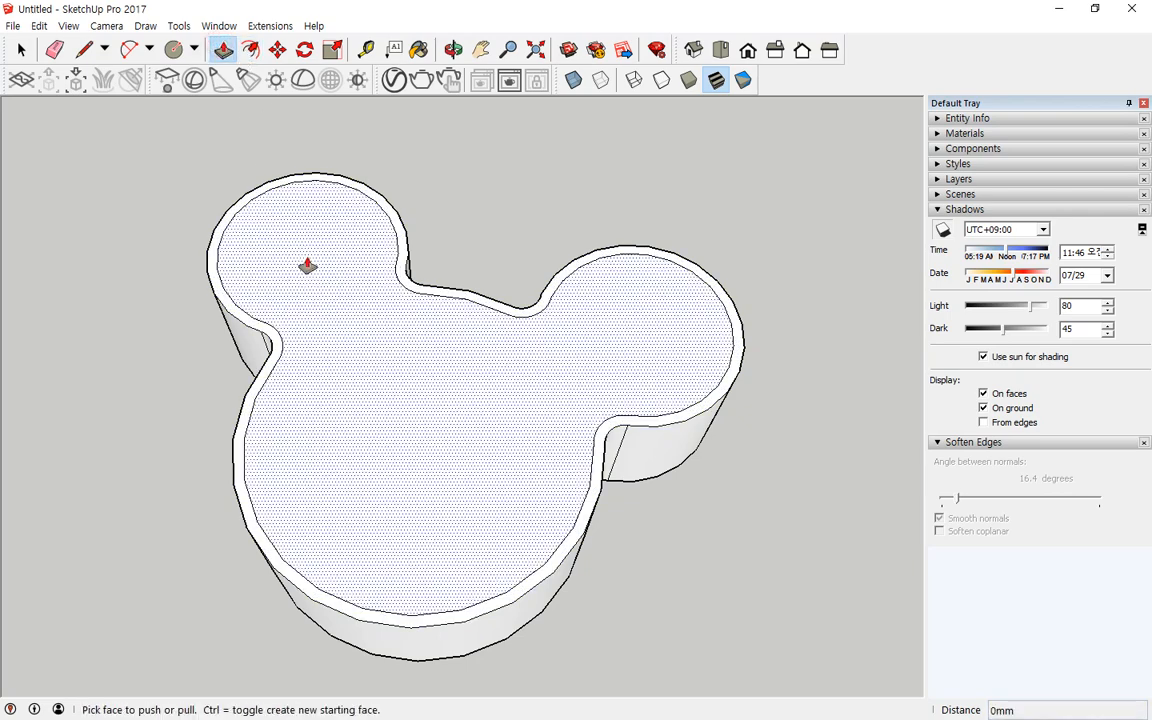
left_click(311, 265)
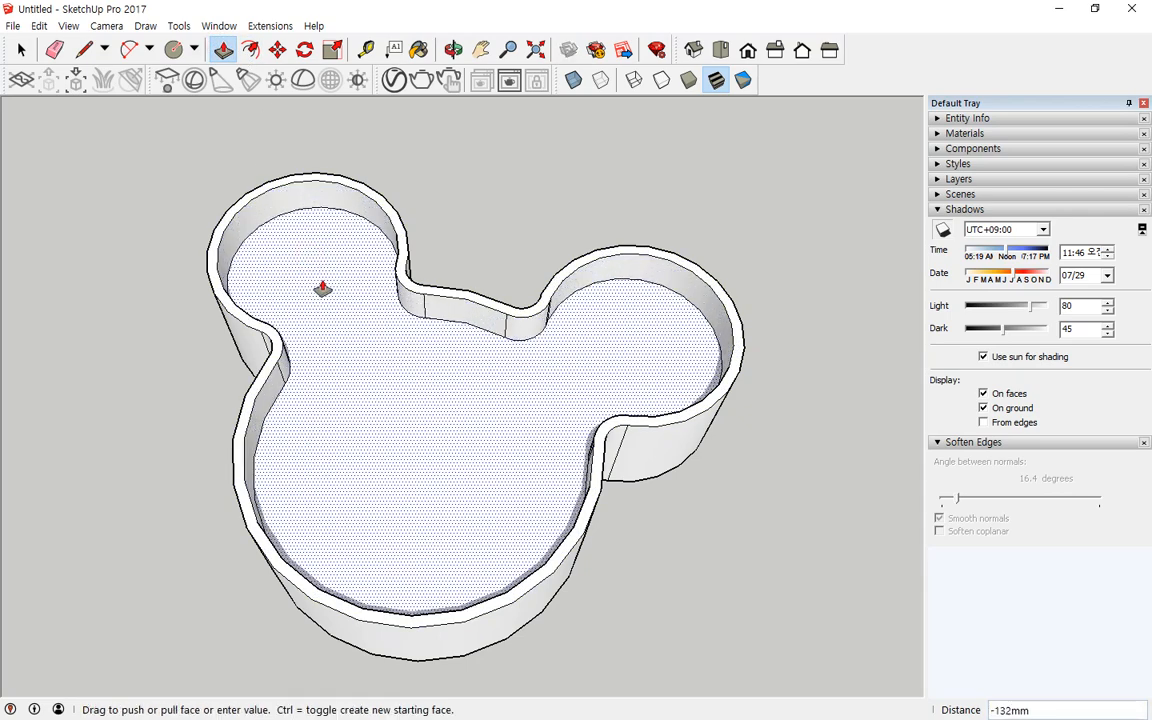
type("370")
key("Return")
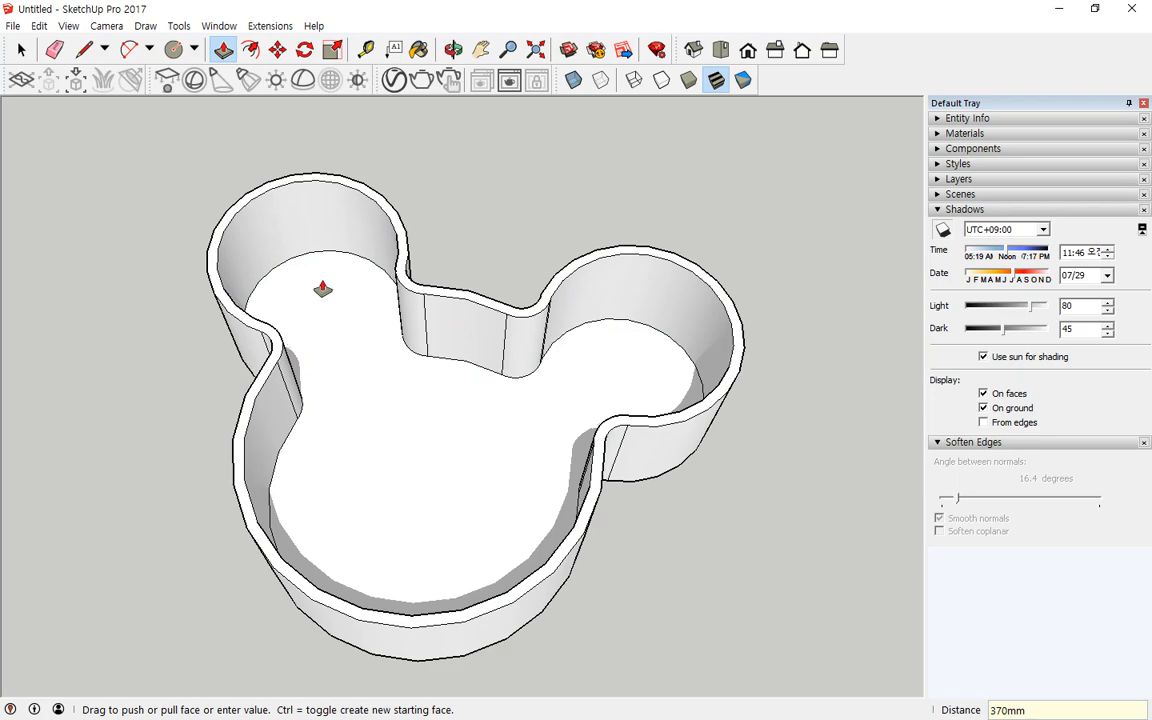
Step: Select the entire hollow shell and soften its edges by setting the angle between normals to about 85 degrees
middle_click_drag(149, 550, 501, 414)
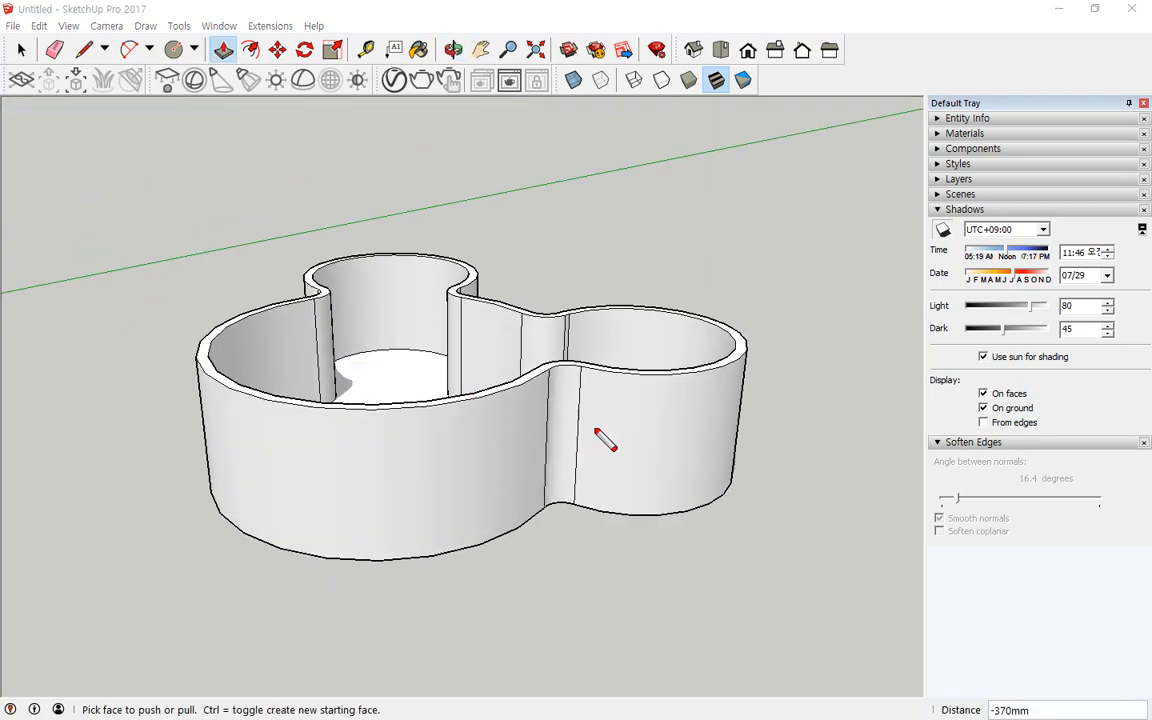
left_click_drag(597, 431, 571, 460)
key("Escape")
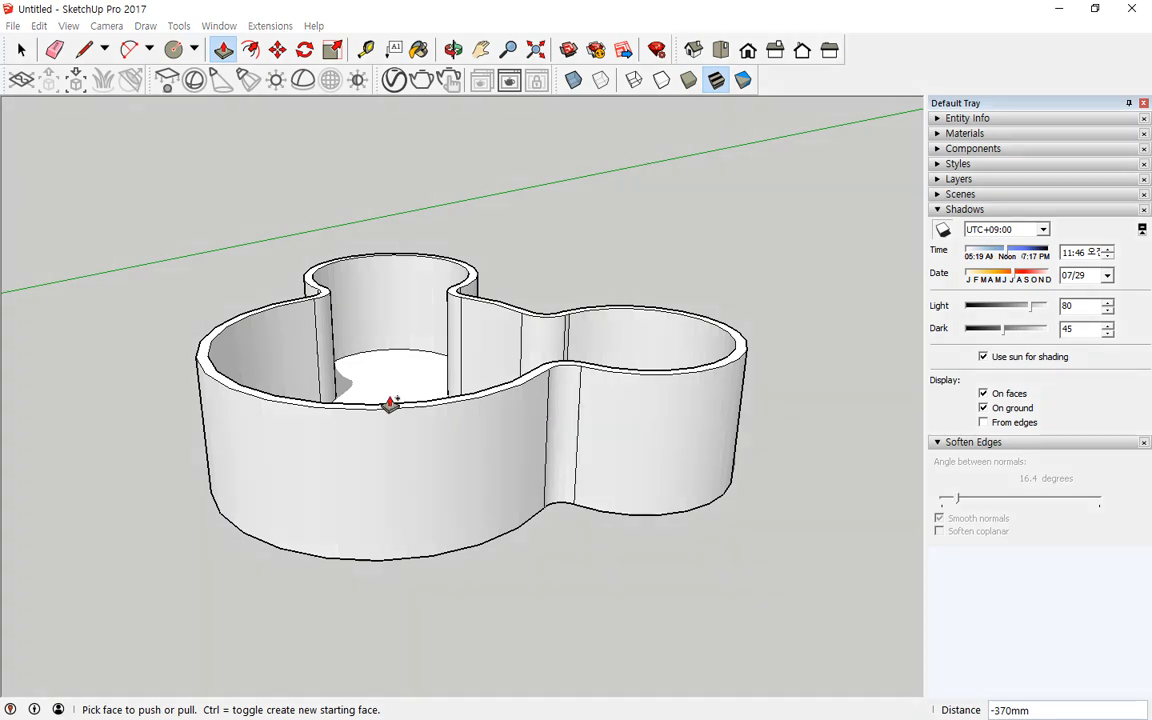
key("space")
triple_click(488, 455)
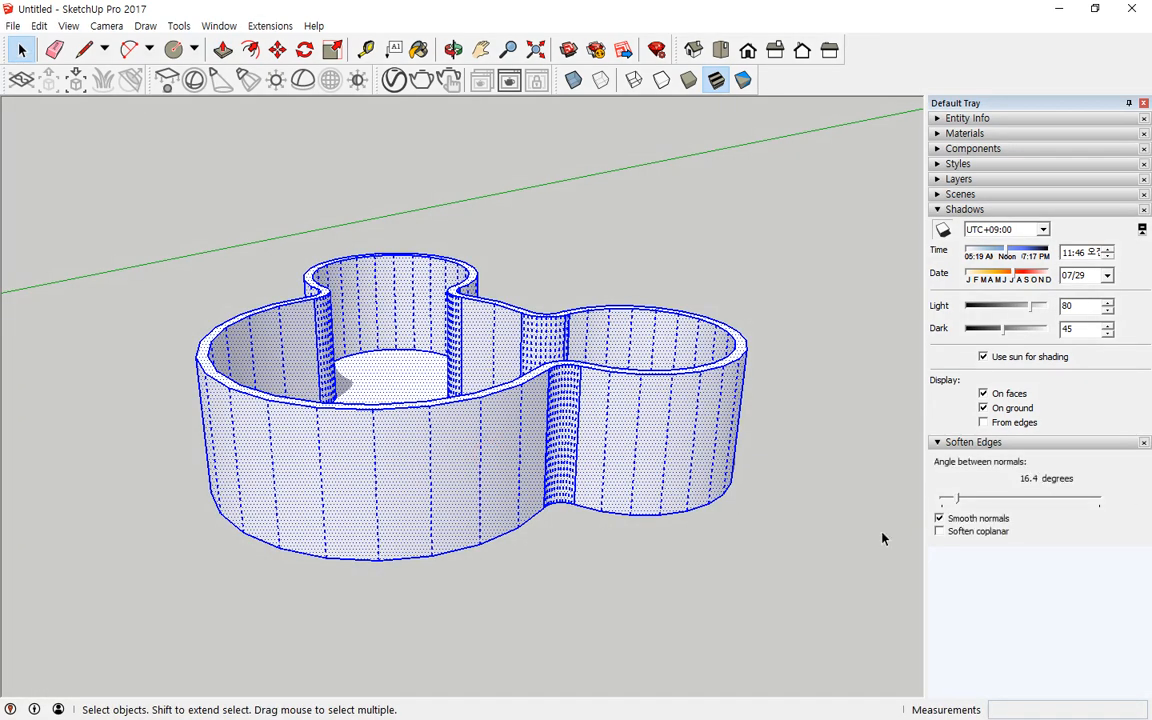
left_click_drag(966, 503, 962, 500)
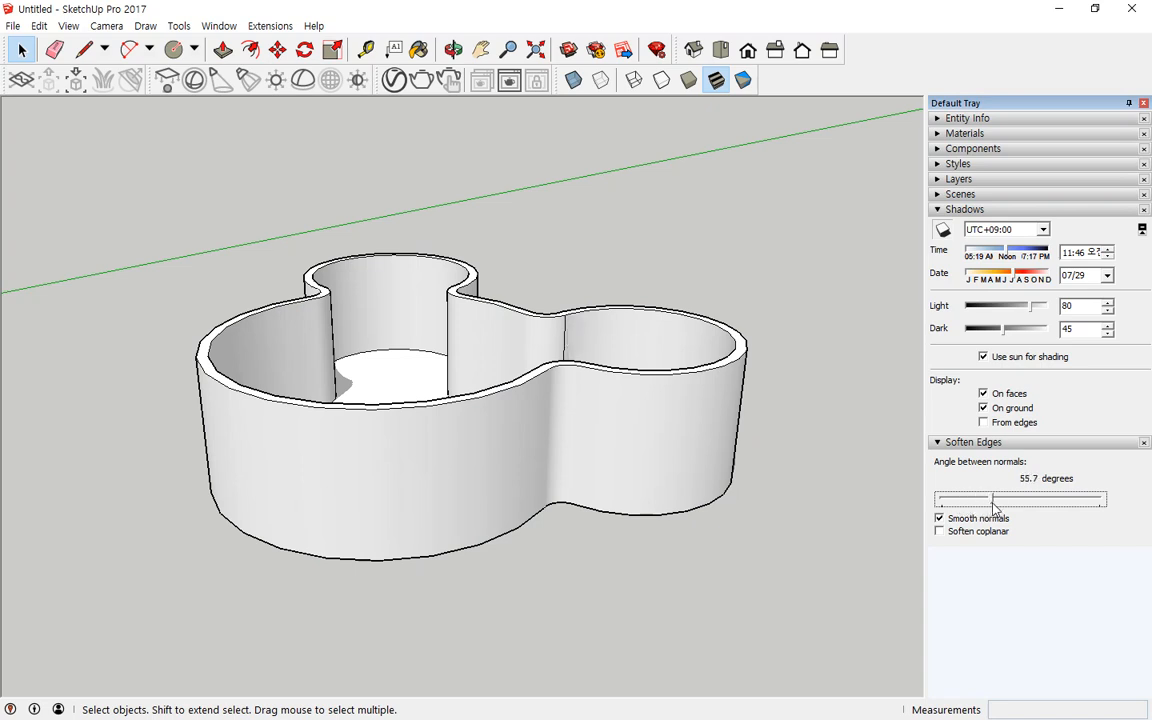
middle_click_drag(720, 591, 652, 612)
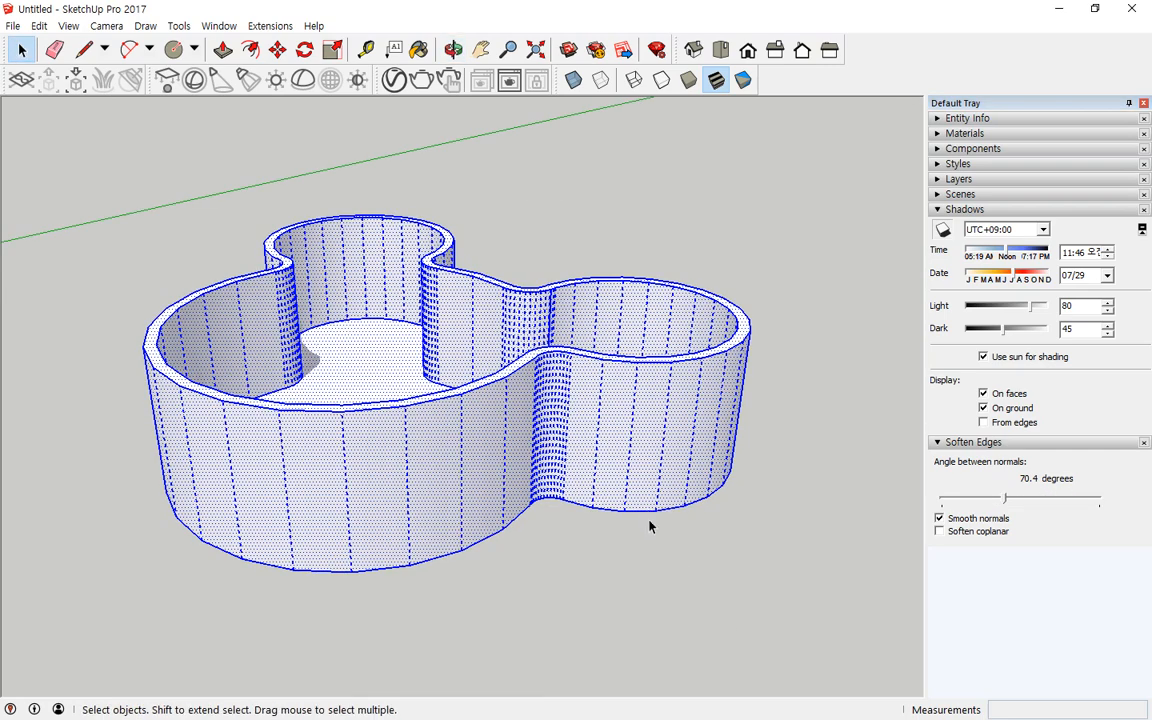
middle_click_drag(650, 523, 680, 584)
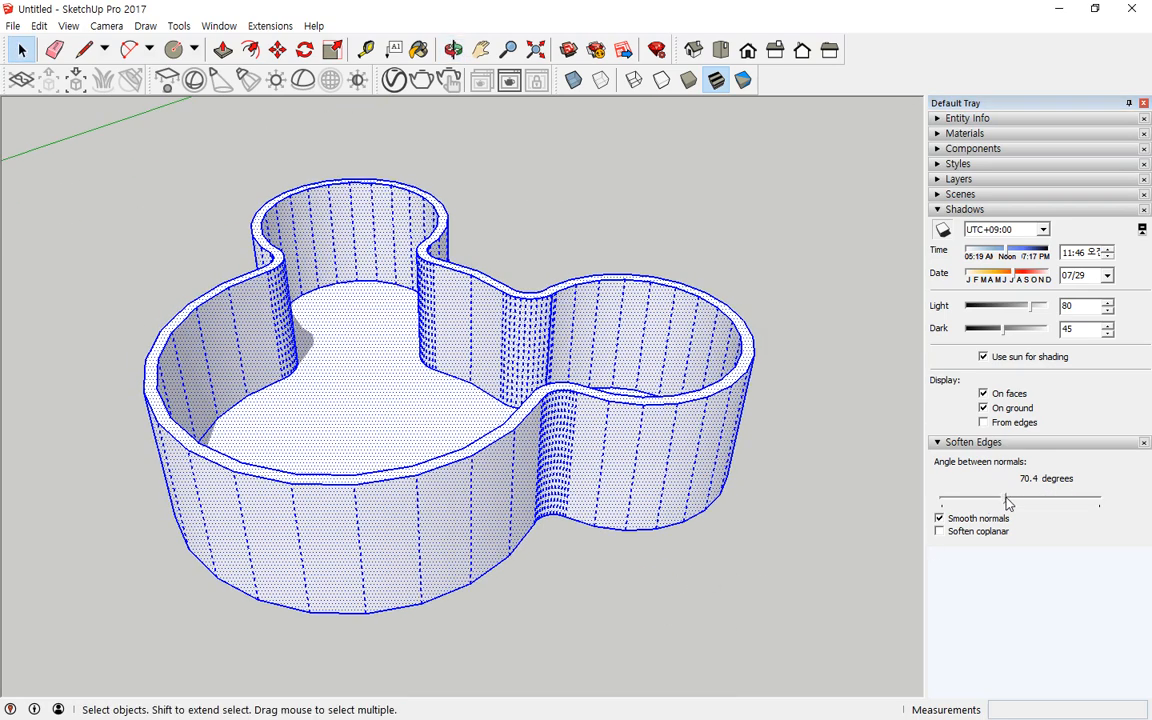
left_click_drag(1007, 503, 1021, 505)
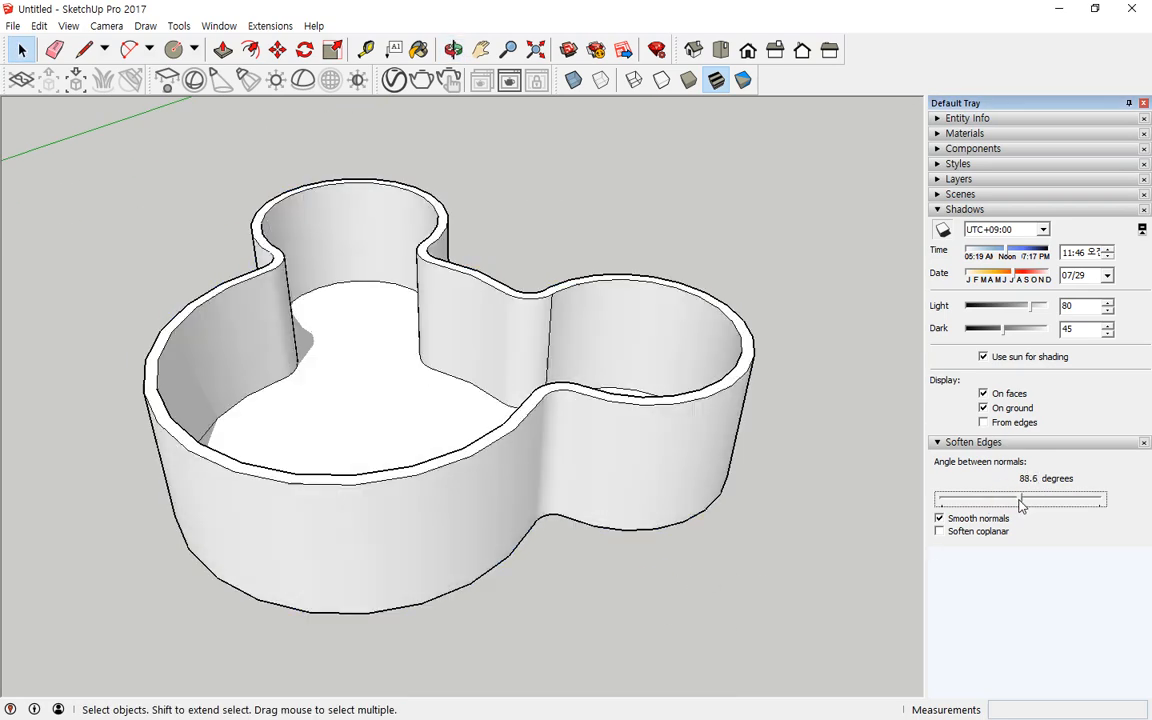
left_click(704, 576)
Step: Hide the remaining vertical seam edge on the outer wall where the right ear meets the head
middle_click_drag(599, 543, 575, 400)
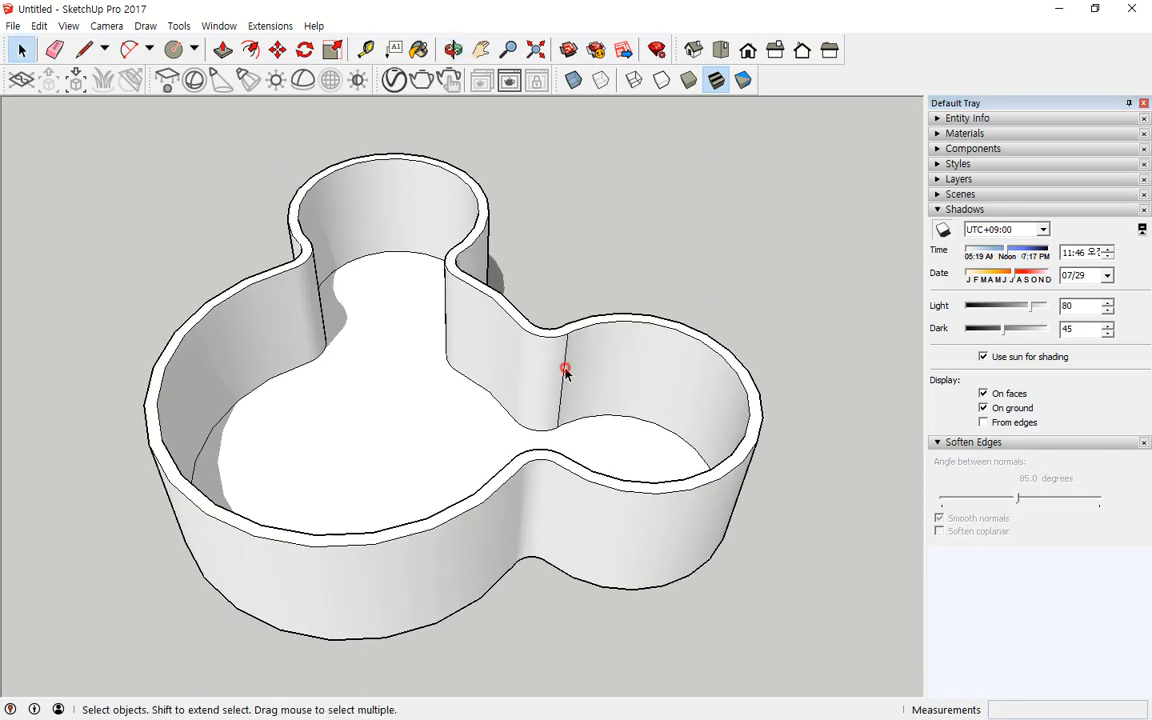
left_click(565, 370)
right_click(566, 371)
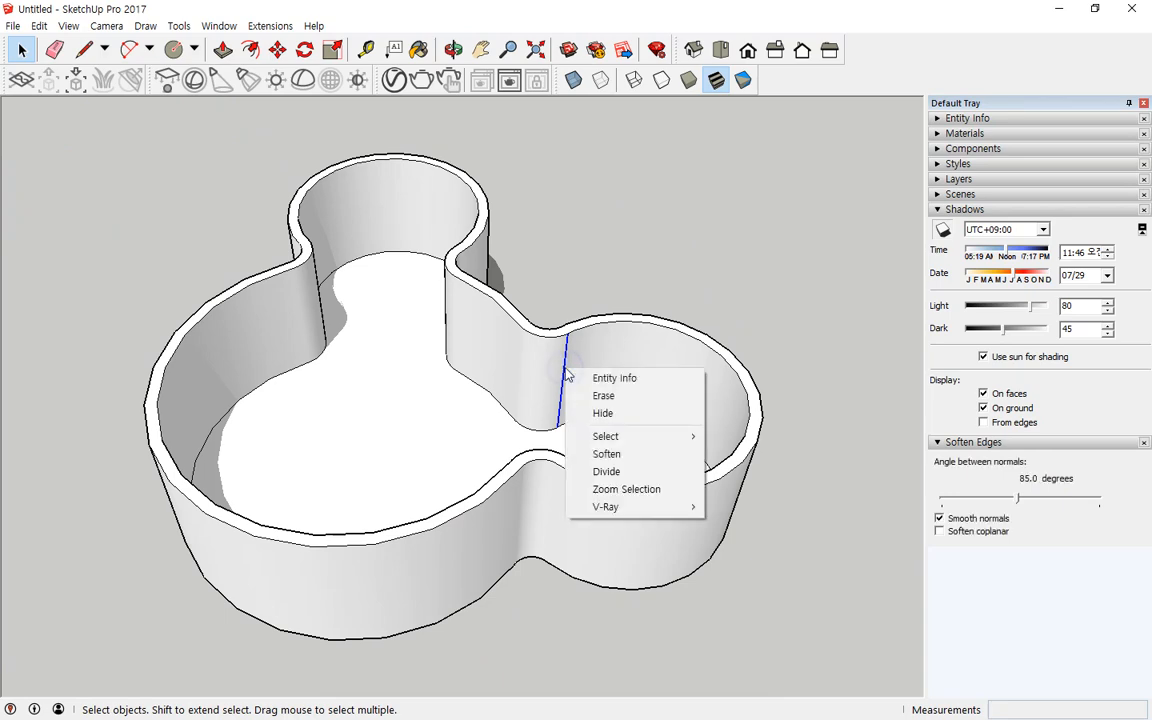
left_click(628, 413)
Step: Push/pull a face of a new box to 600 mm
middle_click_drag(597, 568, 702, 617)
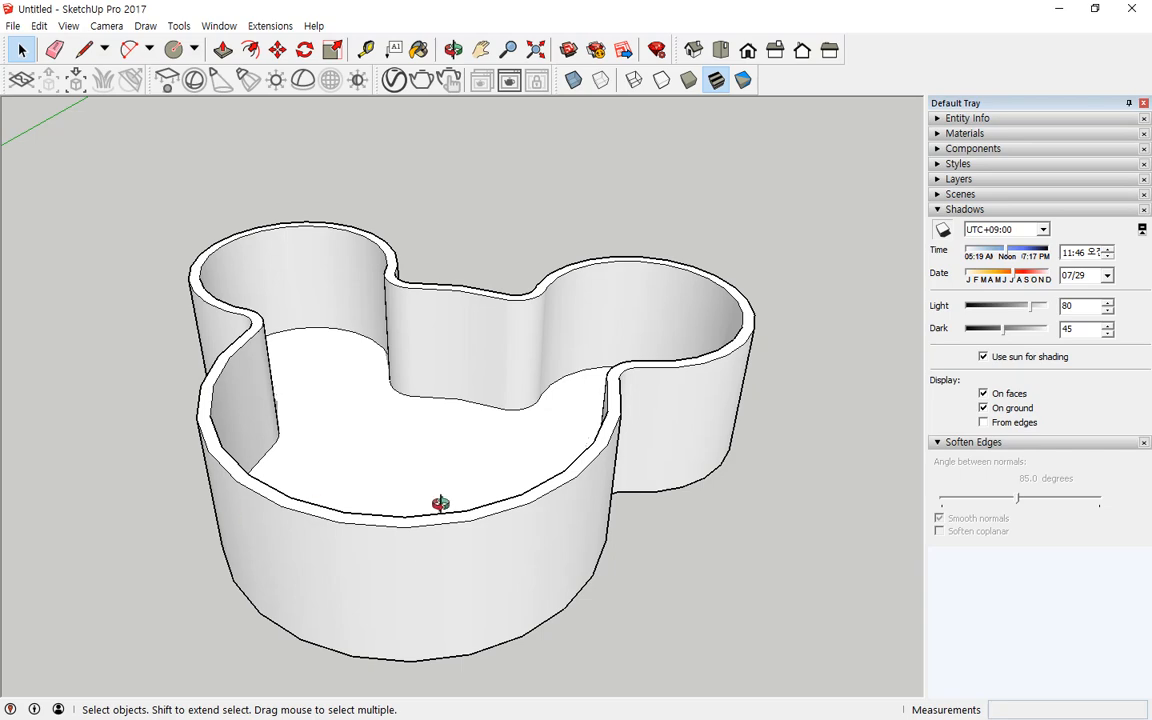
middle_click_drag(440, 503, 222, 456)
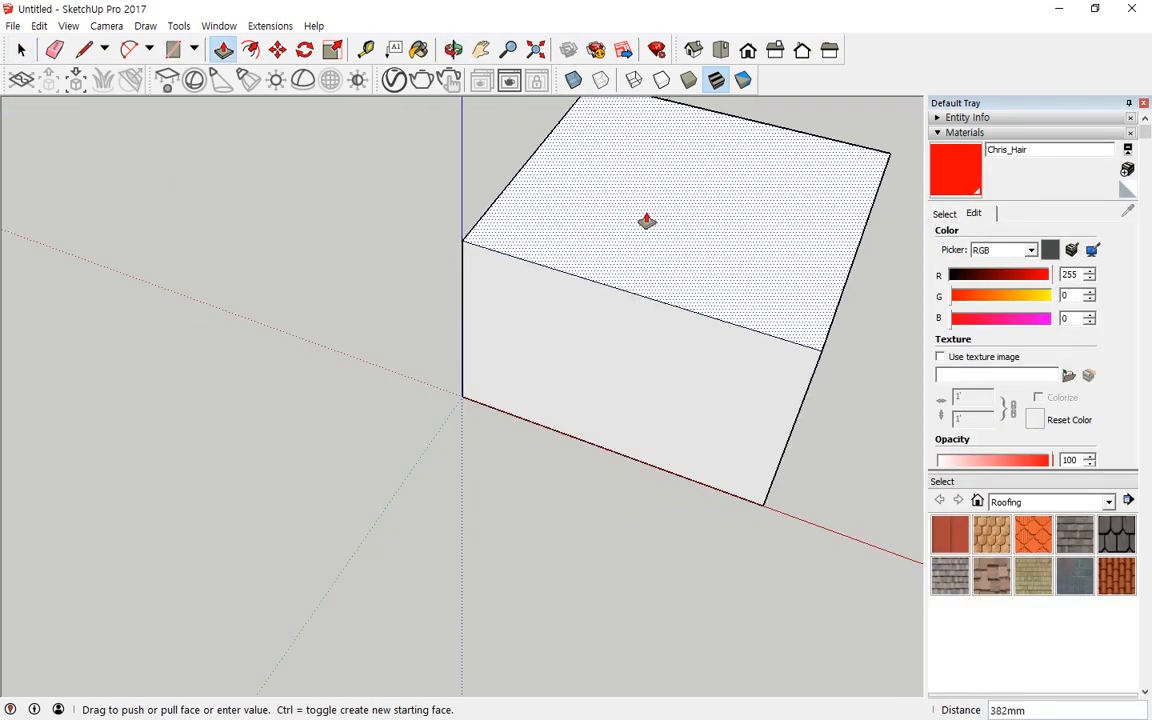
key("Return")
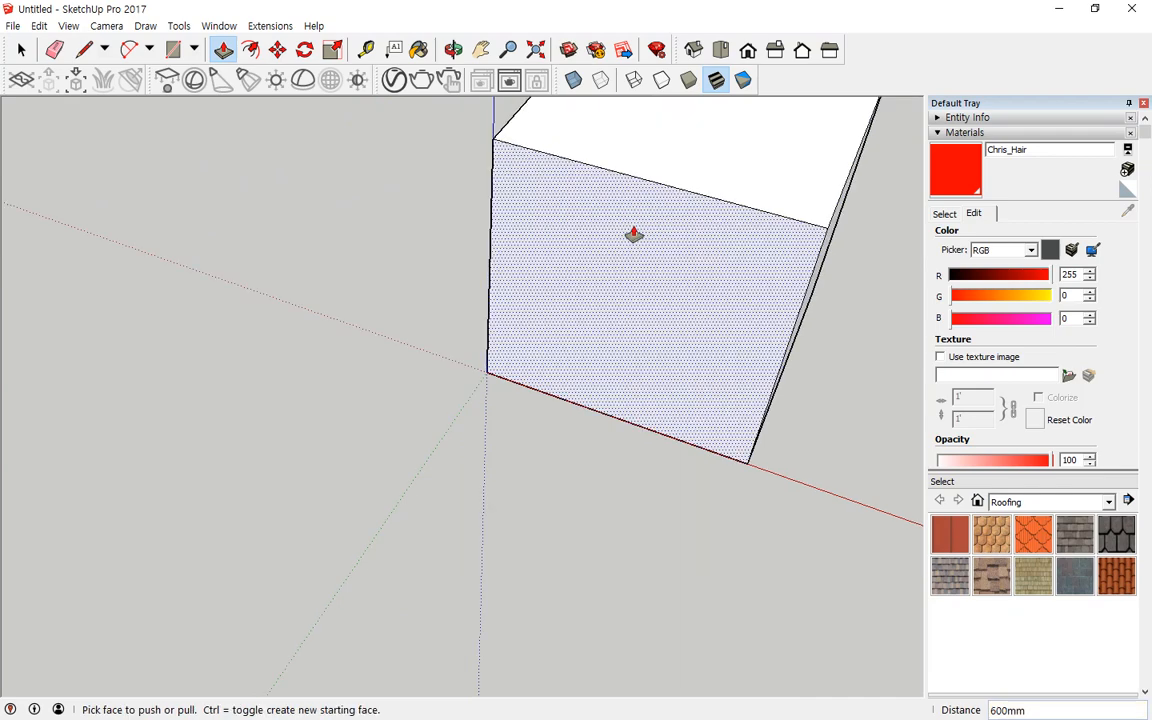
scroll(635, 234, "down", 1)
left_click(533, 58)
middle_click_drag(406, 375, 414, 406)
mouse_move(347, 167)
left_mouse_down()
mouse_move(566, 260)
mouse_move(563, 375)
mouse_move(502, 475)
mouse_move(482, 484)
mouse_move(537, 373)
mouse_move(442, 208)
mouse_move(338, 172)
left_mouse_up()
key("Escape")
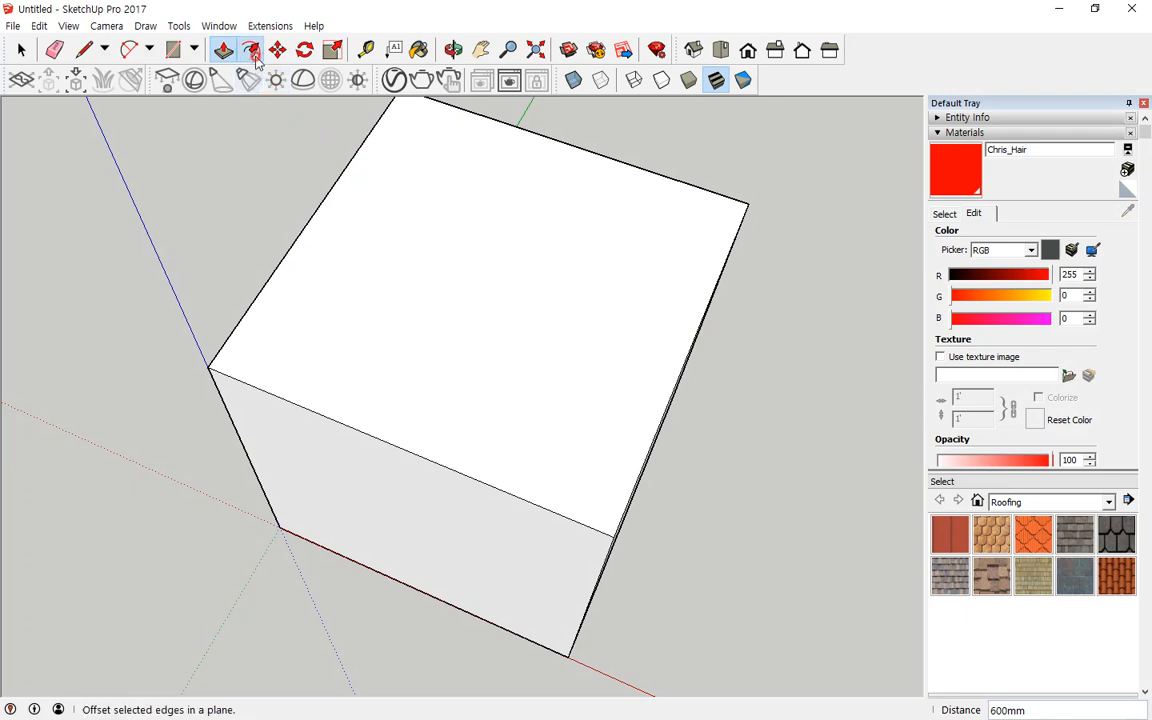
left_click(251, 49)
left_click(582, 155)
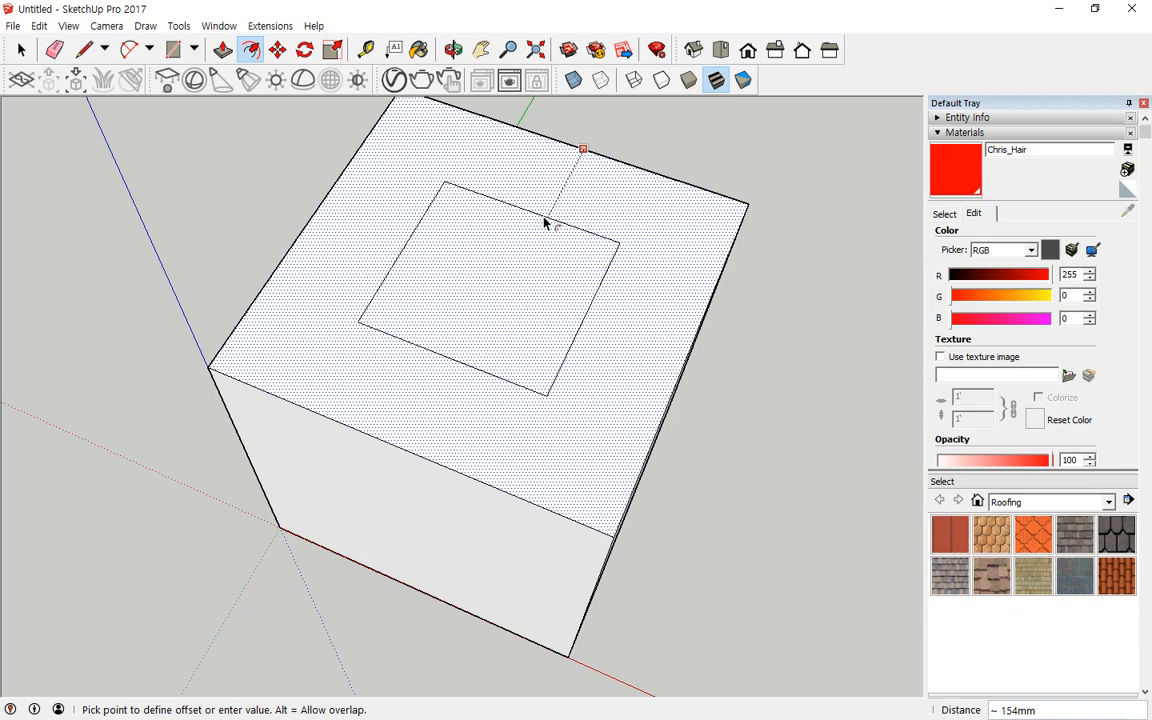
key("Escape")
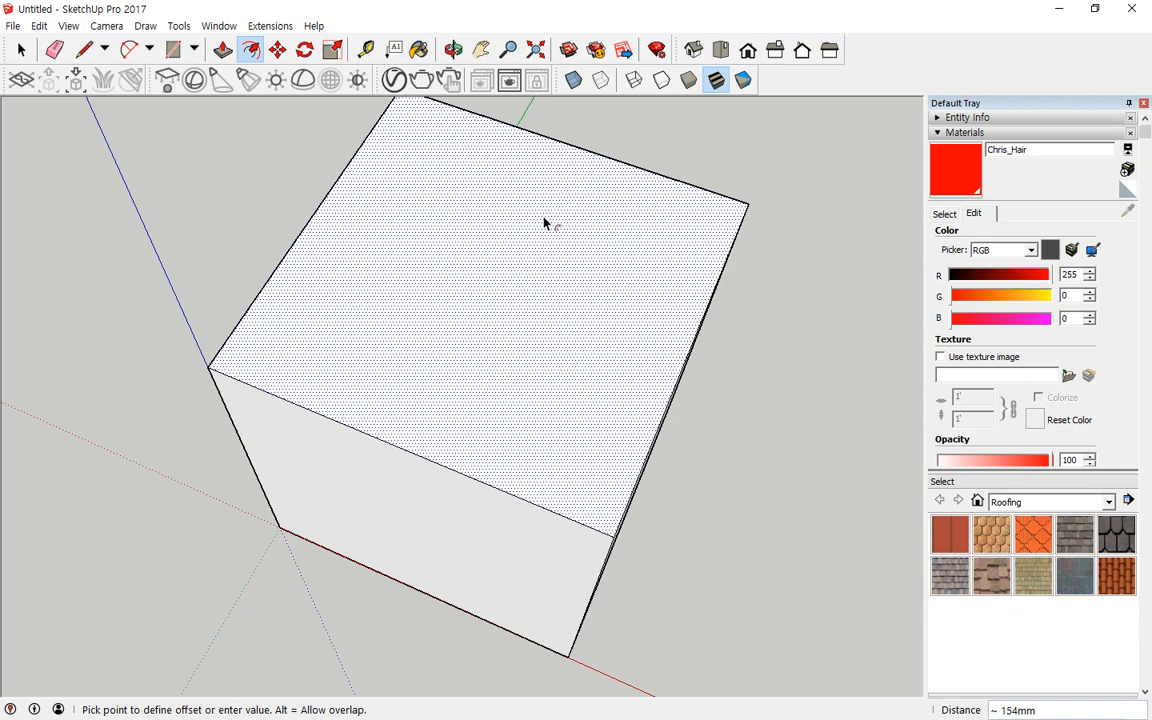
Step: Select two adjoining top edges of the box and offset them 200 mm inward across the top face
key("space")
left_click(789, 335)
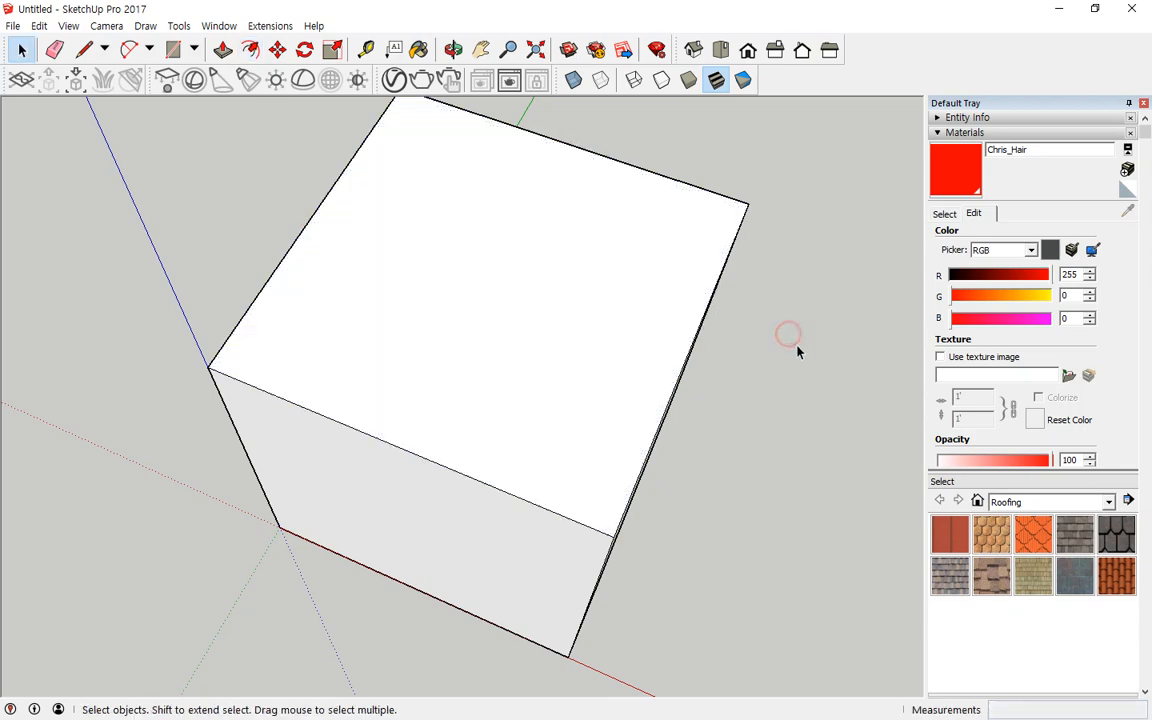
left_click(588, 155)
middle_click_drag(668, 539, 572, 497)
left_click(606, 430, "shift")
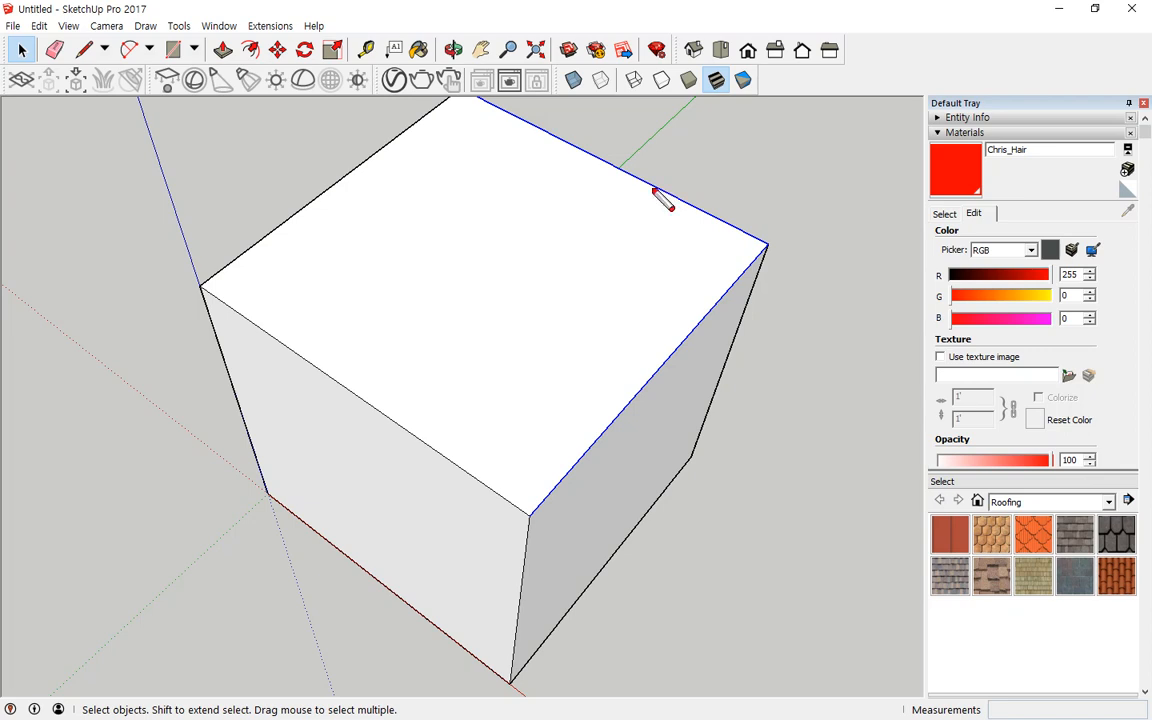
left_click_drag(654, 190, 648, 200)
mouse_move(688, 350)
left_mouse_down()
mouse_move(424, 284)
mouse_move(458, 248)
left_mouse_up()
mouse_move(595, 182)
left_mouse_down()
mouse_move(507, 210)
mouse_move(525, 252)
left_mouse_up()
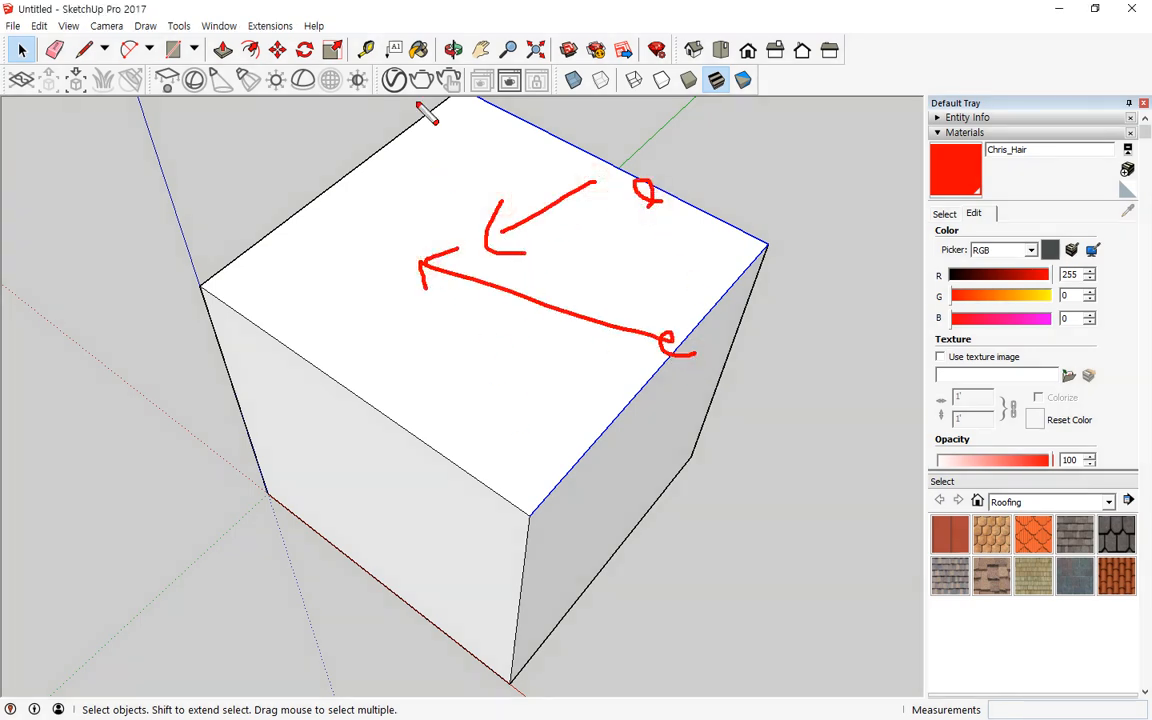
key("Escape")
left_click(250, 49)
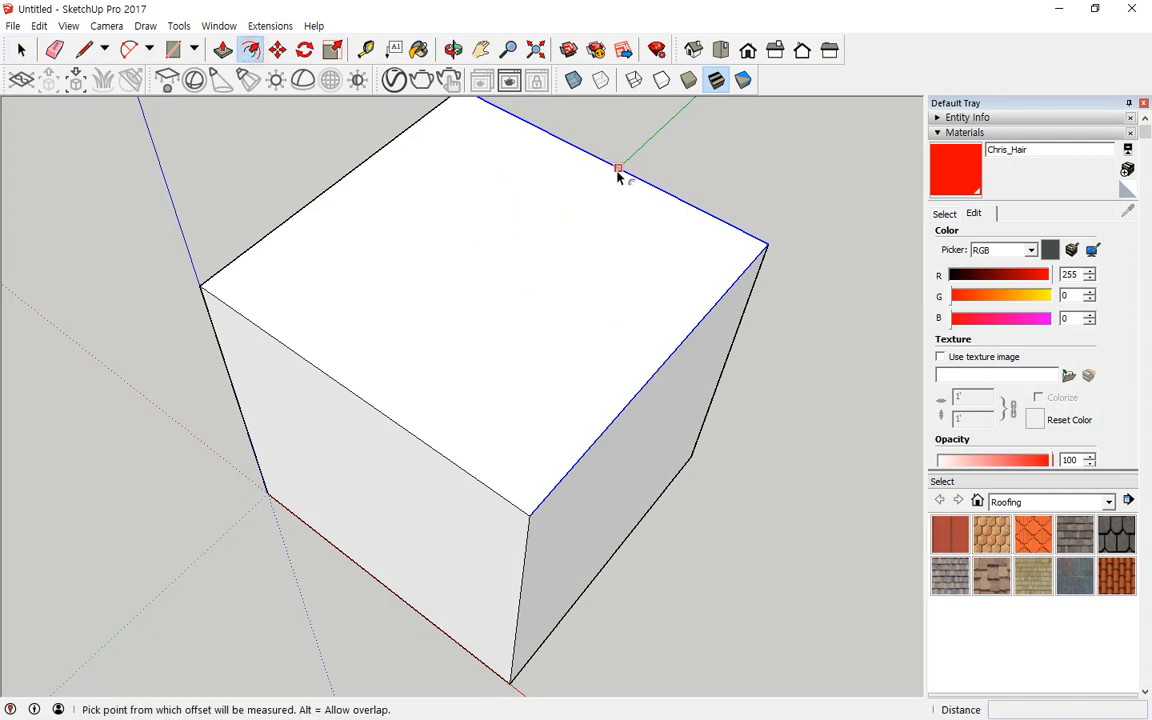
left_click(617, 171)
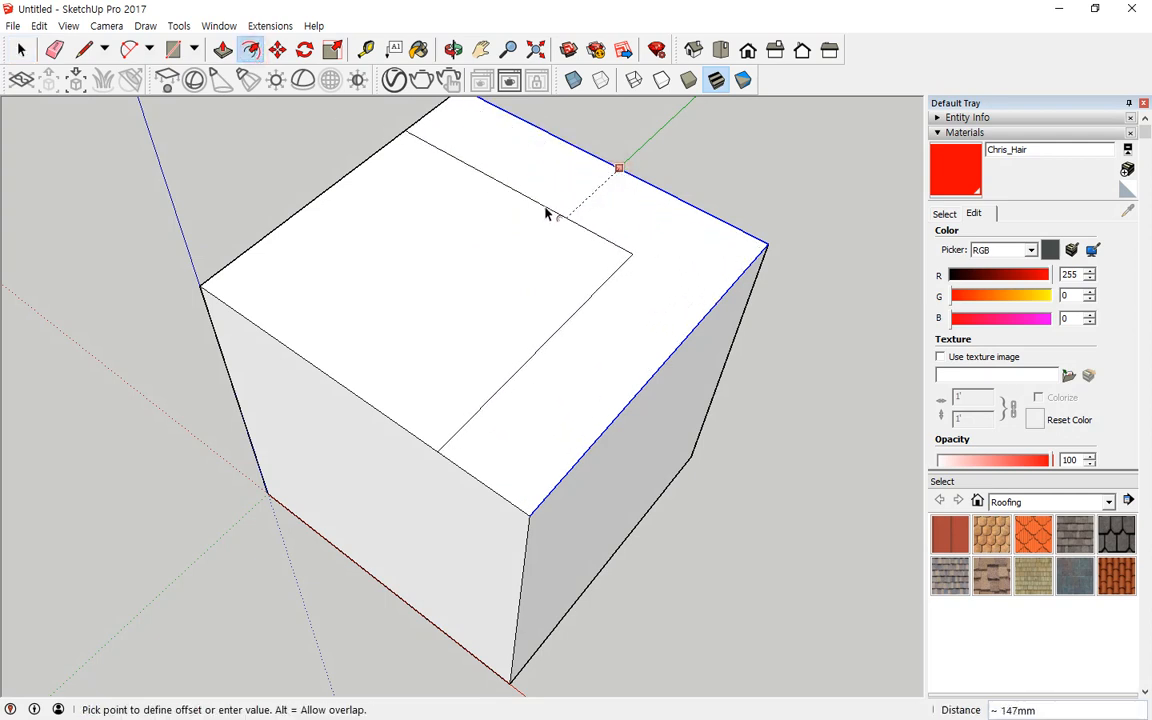
type("200")
key("Return")
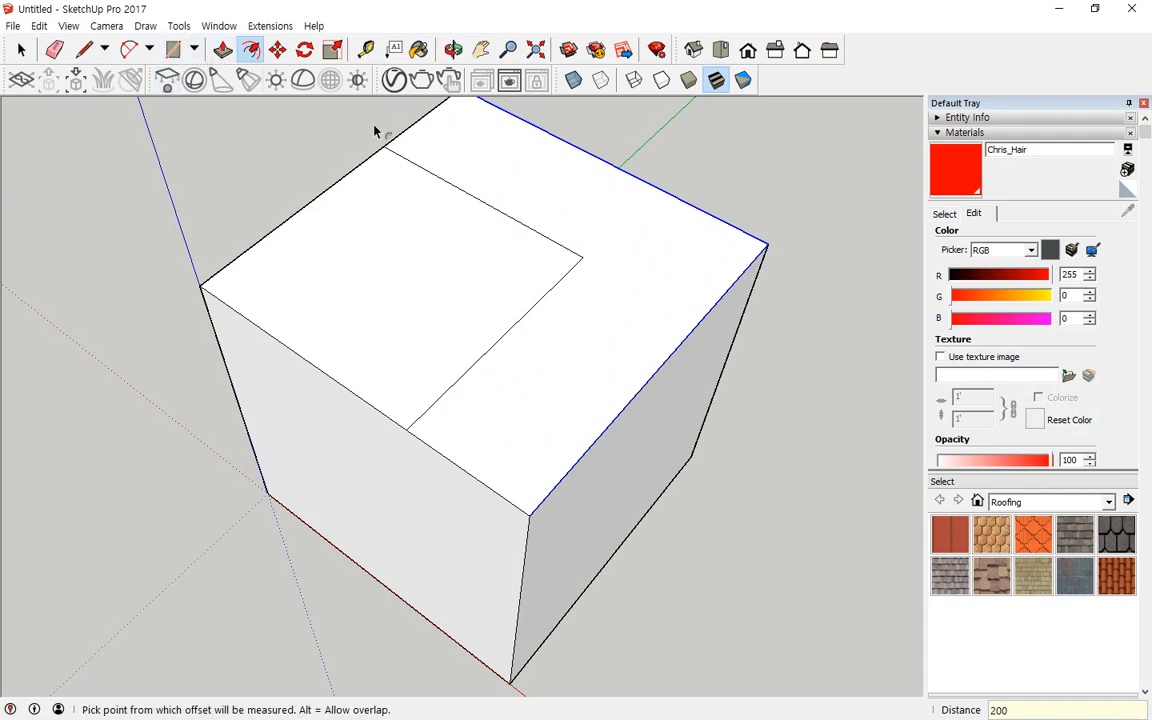
Step: Offset the new L-shaped edge pair another 200 mm inward, then undo that offset
key("space")
left_click(497, 209)
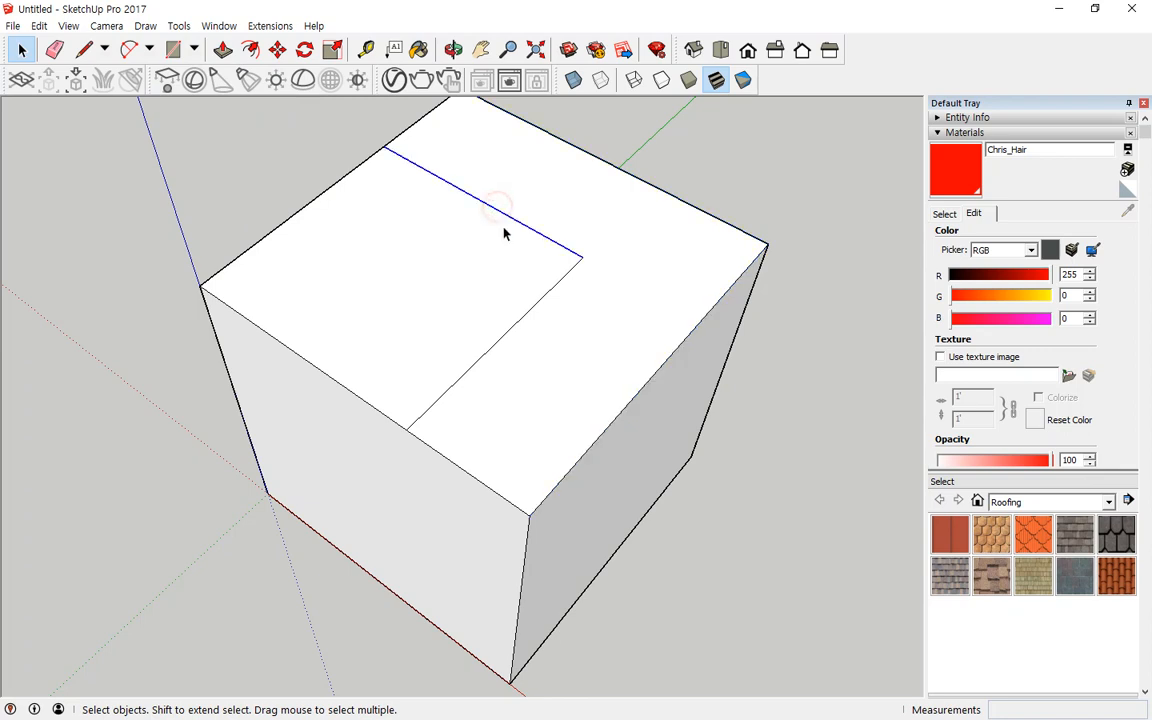
left_click(517, 323, "shift")
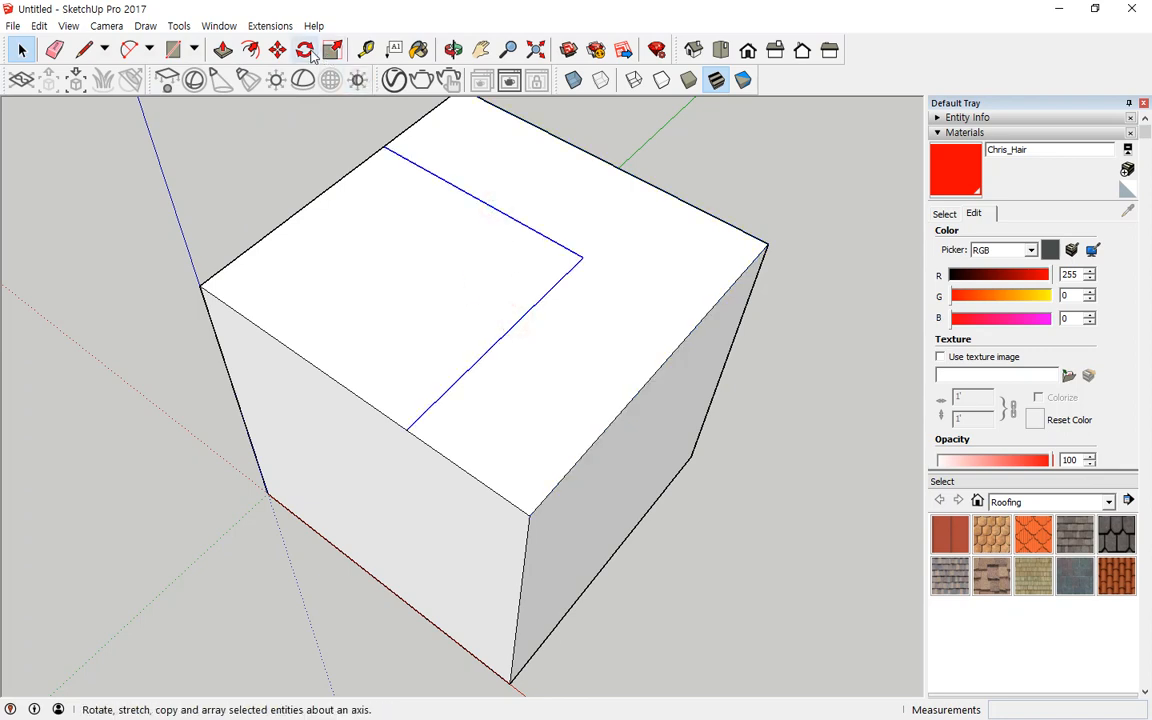
left_click(250, 49)
left_click(489, 206)
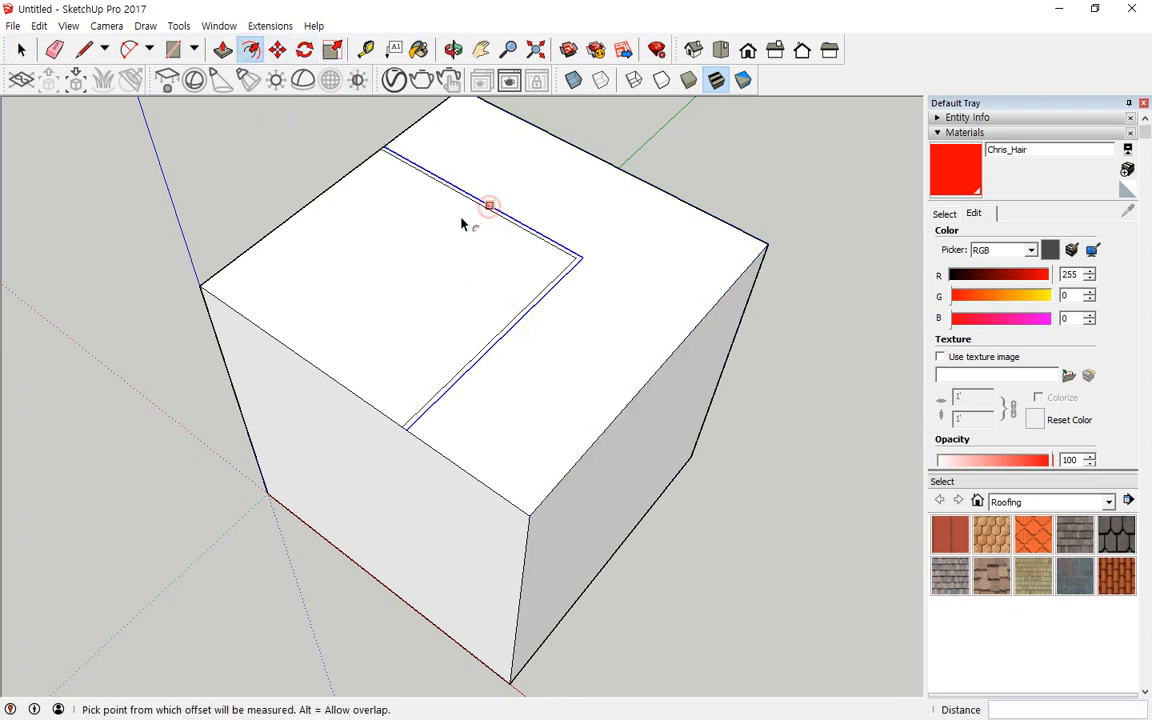
type("200")
key("Return")
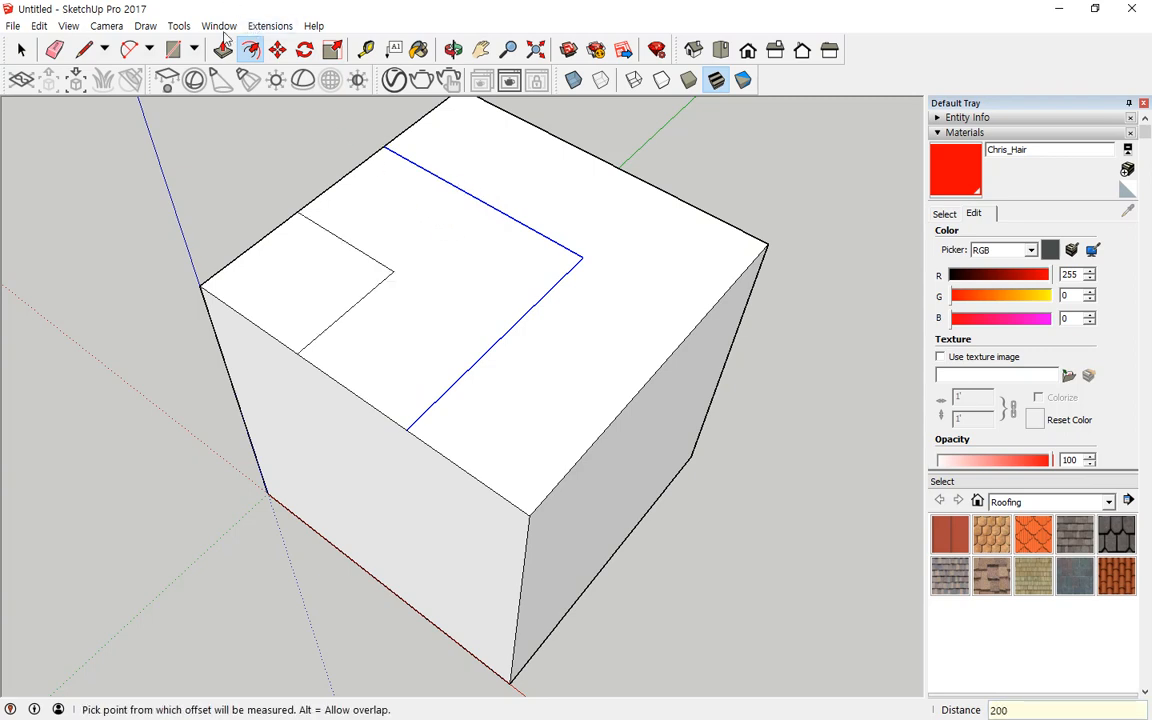
key("ctrl+z")
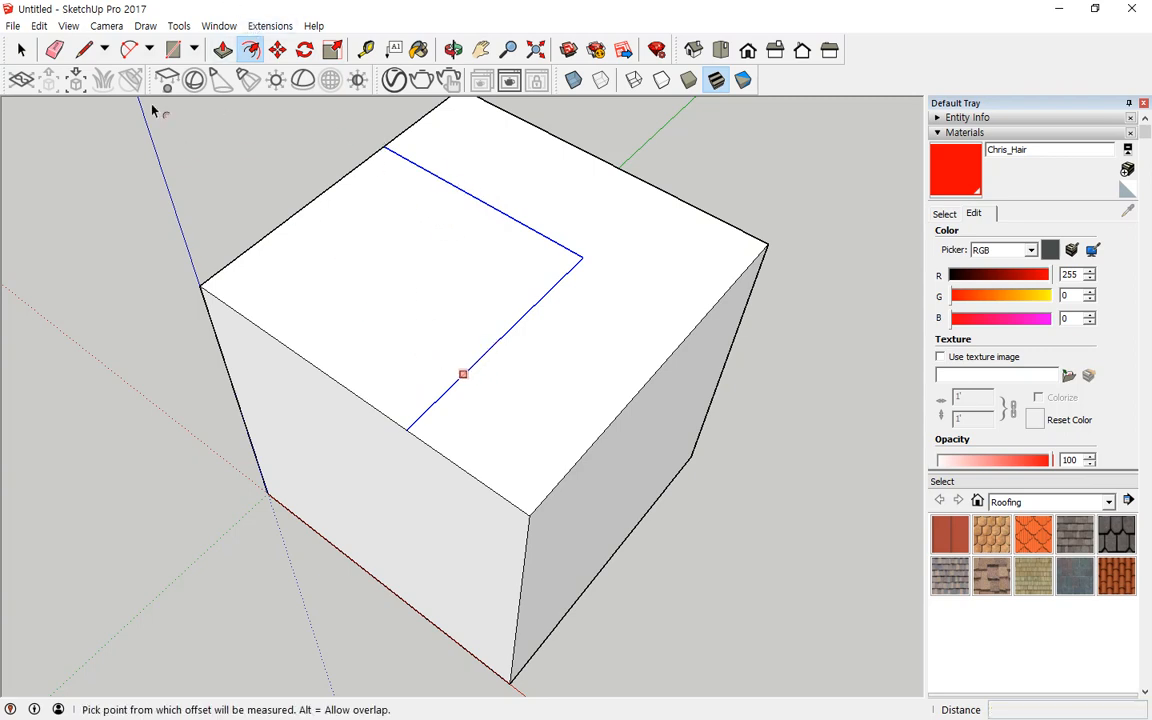
Step: Push the square area inside the L-shaped offset down 200 mm into the box
left_click(222, 49)
left_click(358, 288)
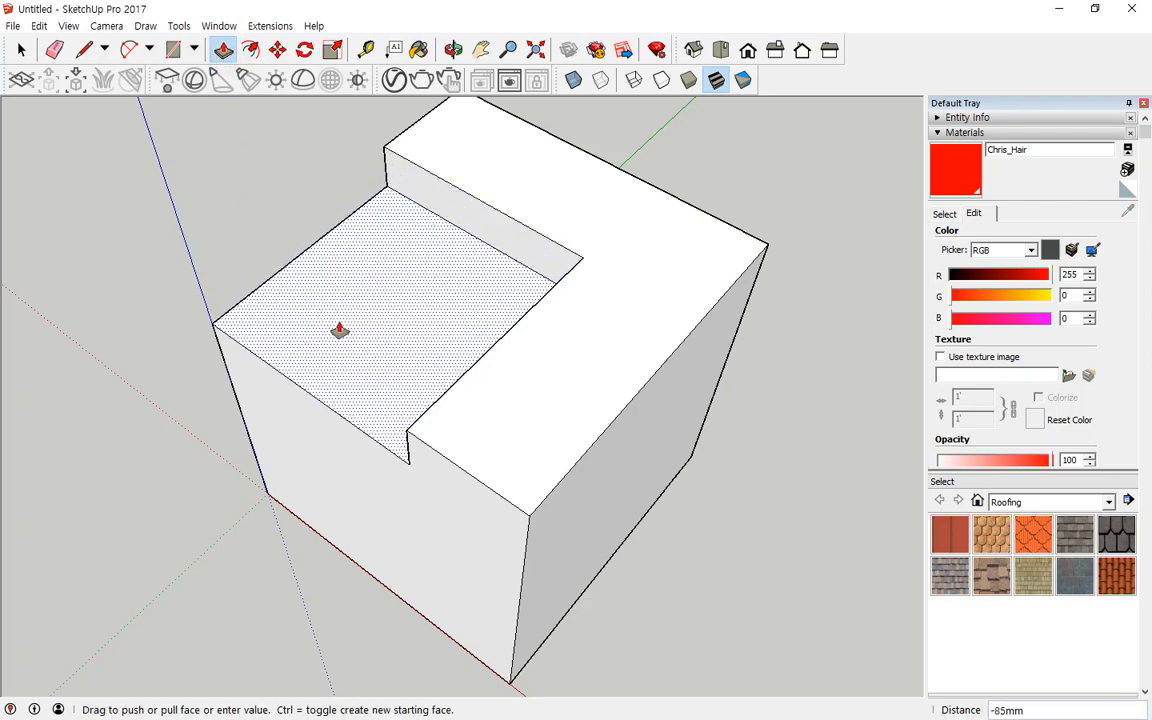
left_click(340, 330)
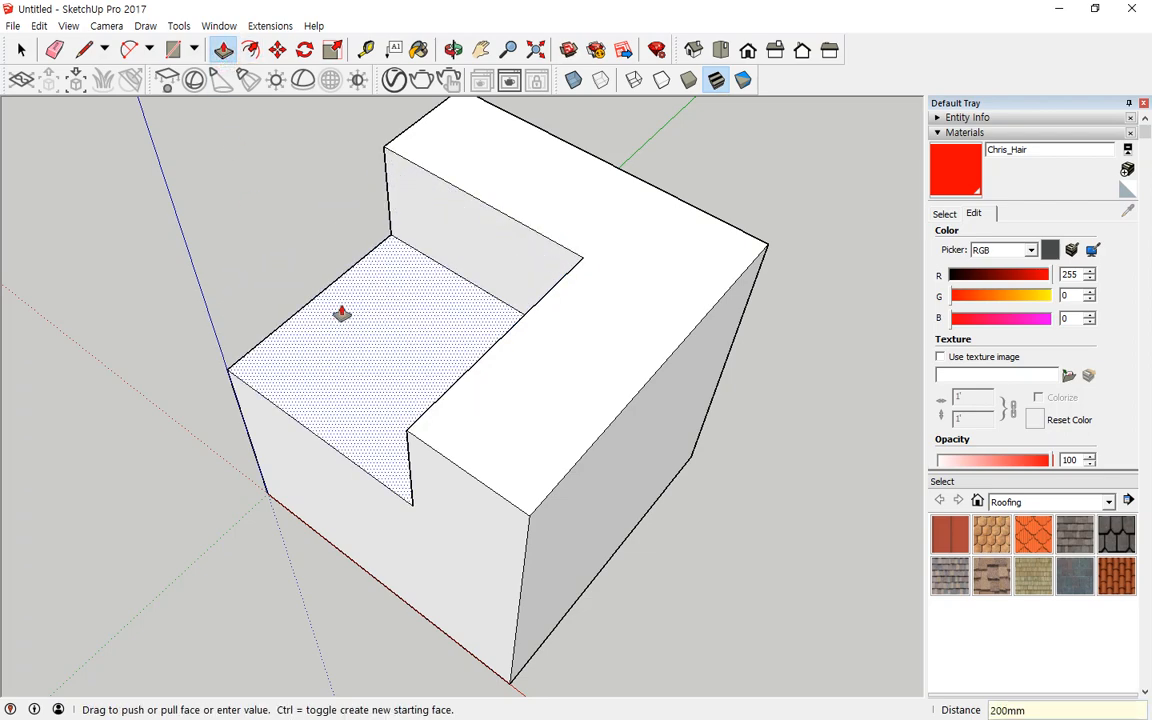
Step: Try offsetting the recessed floor's front and left edges 200 mm inward, then undo that offset
middle_click_drag(344, 330, 545, 373)
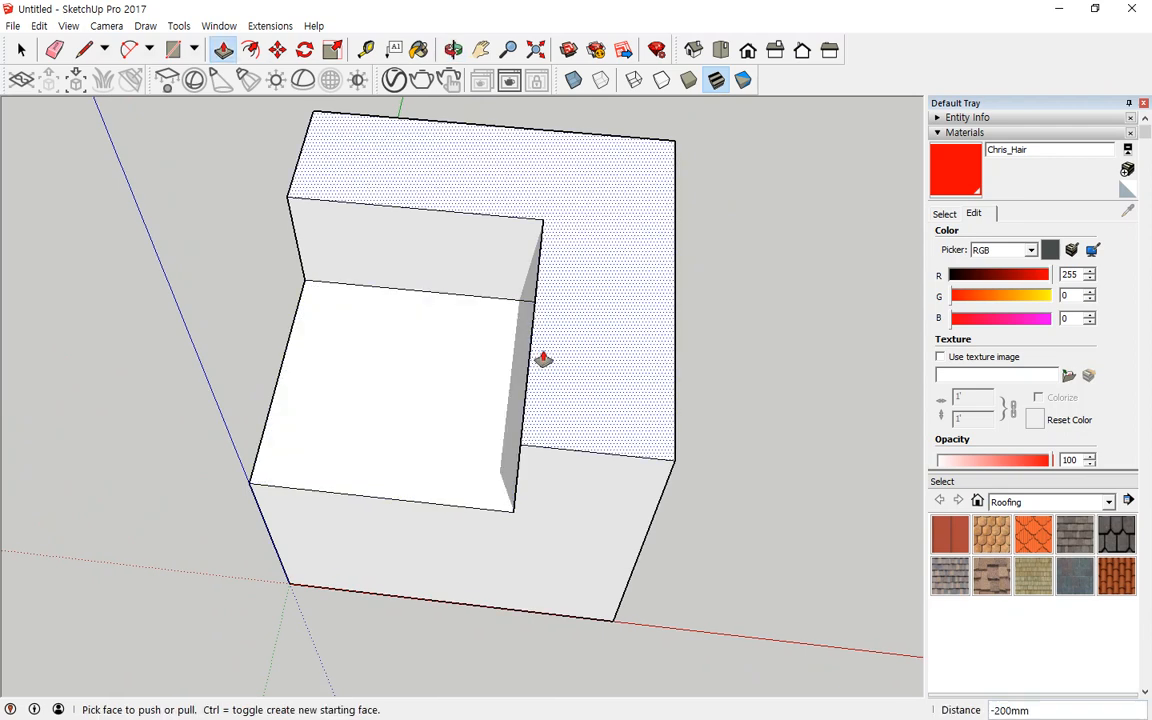
scroll(372, 406, "up", 1)
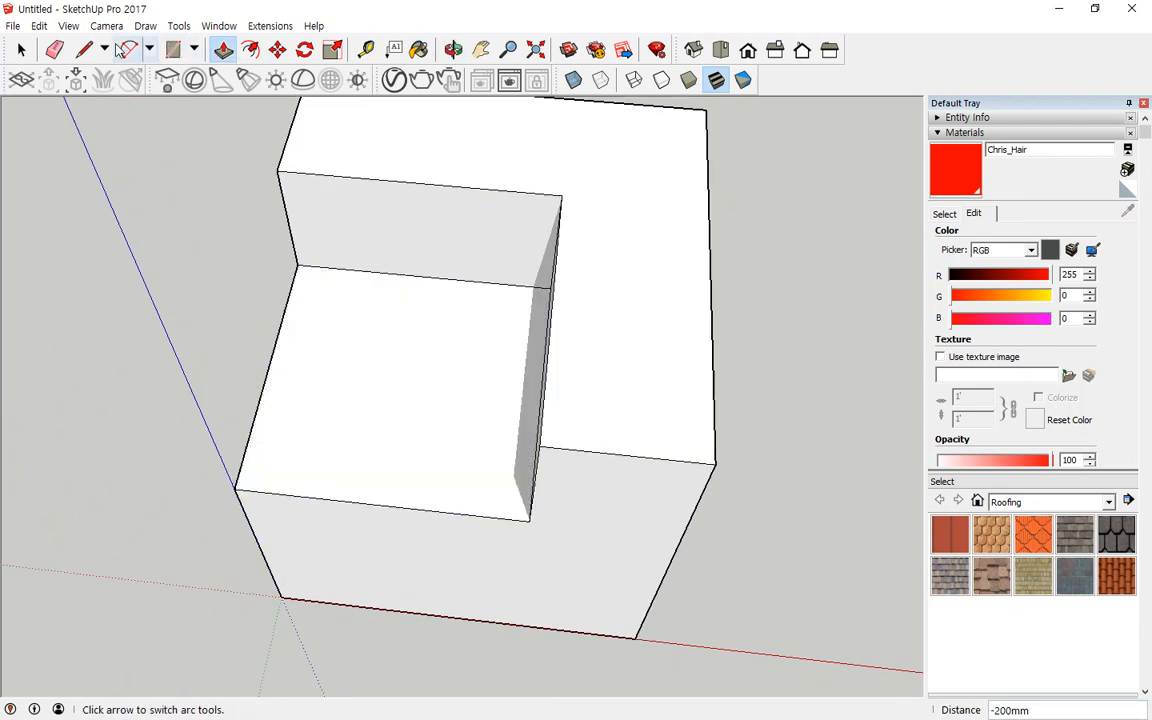
left_click(21, 49)
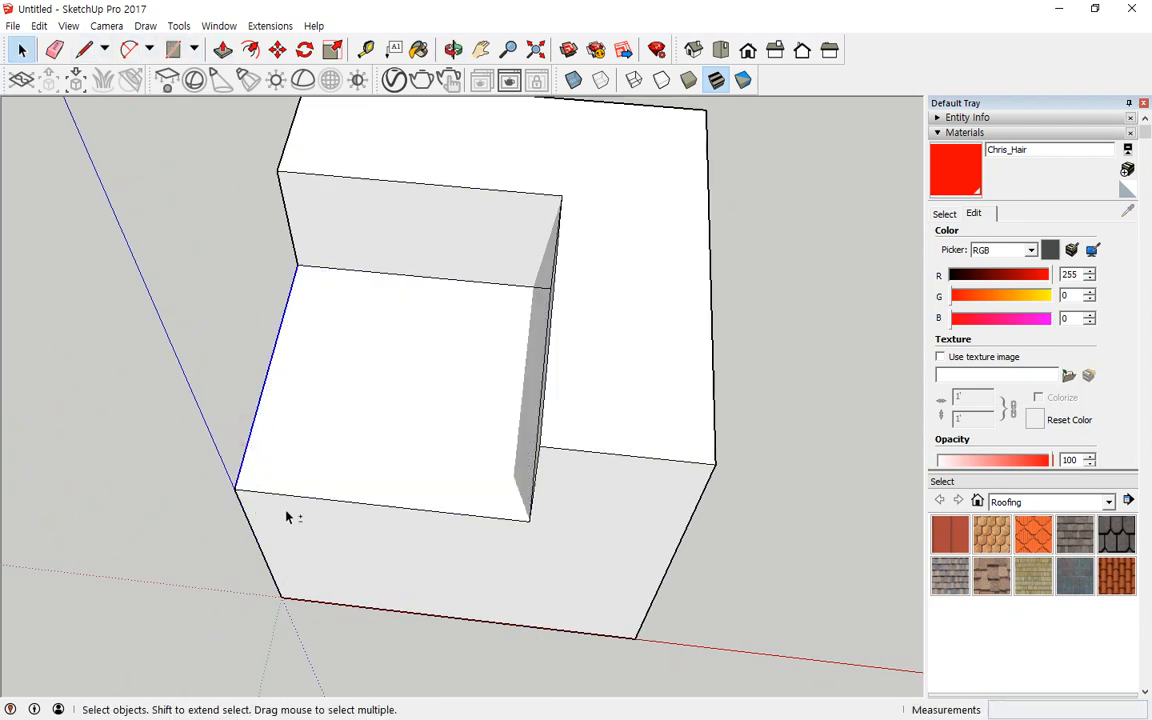
left_click(287, 500, "shift")
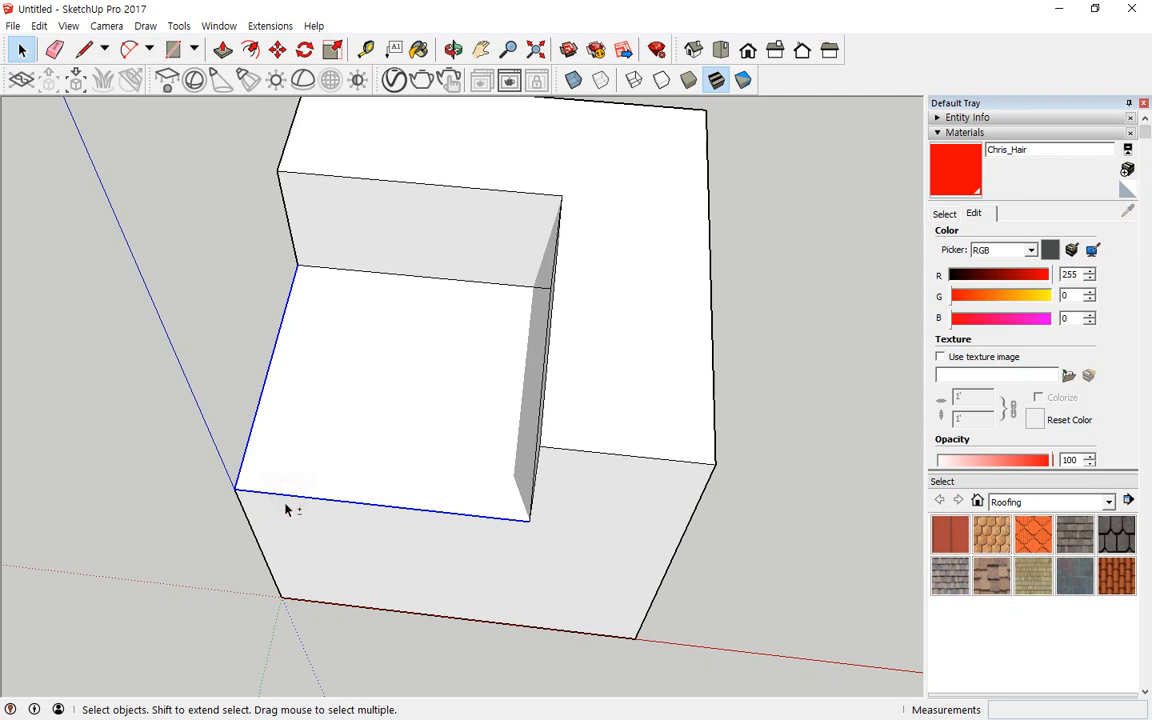
left_click(250, 49)
left_click(254, 381)
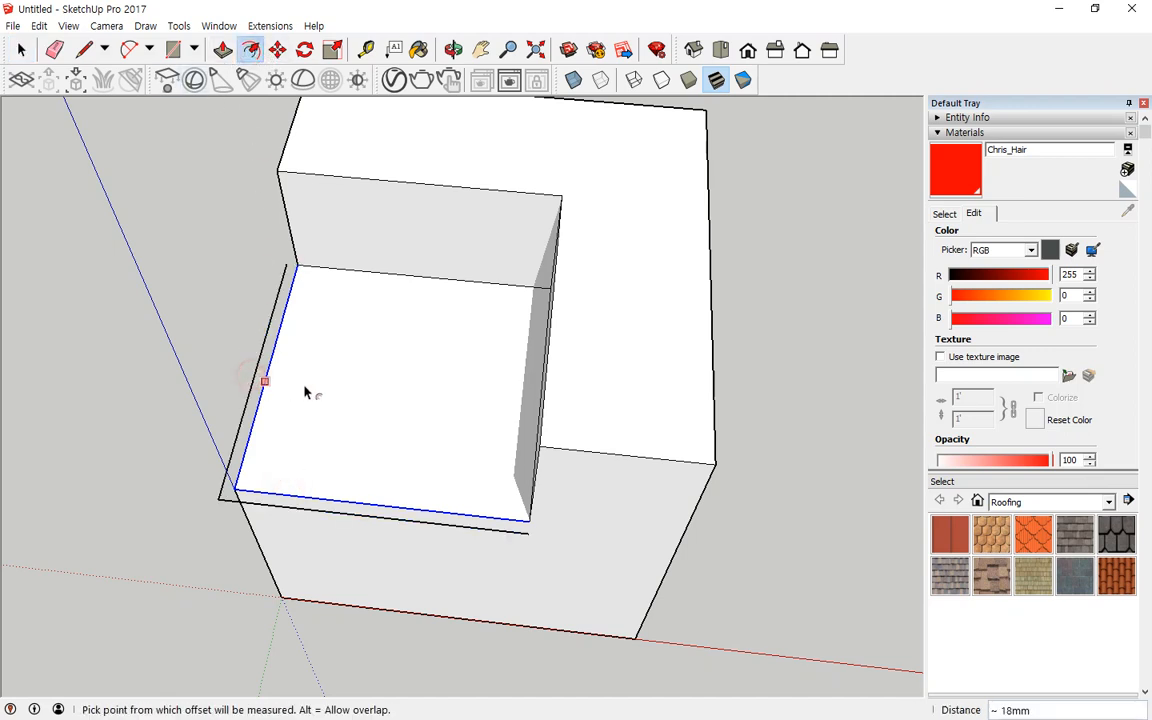
key("ctrl+z")
left_click(265, 391)
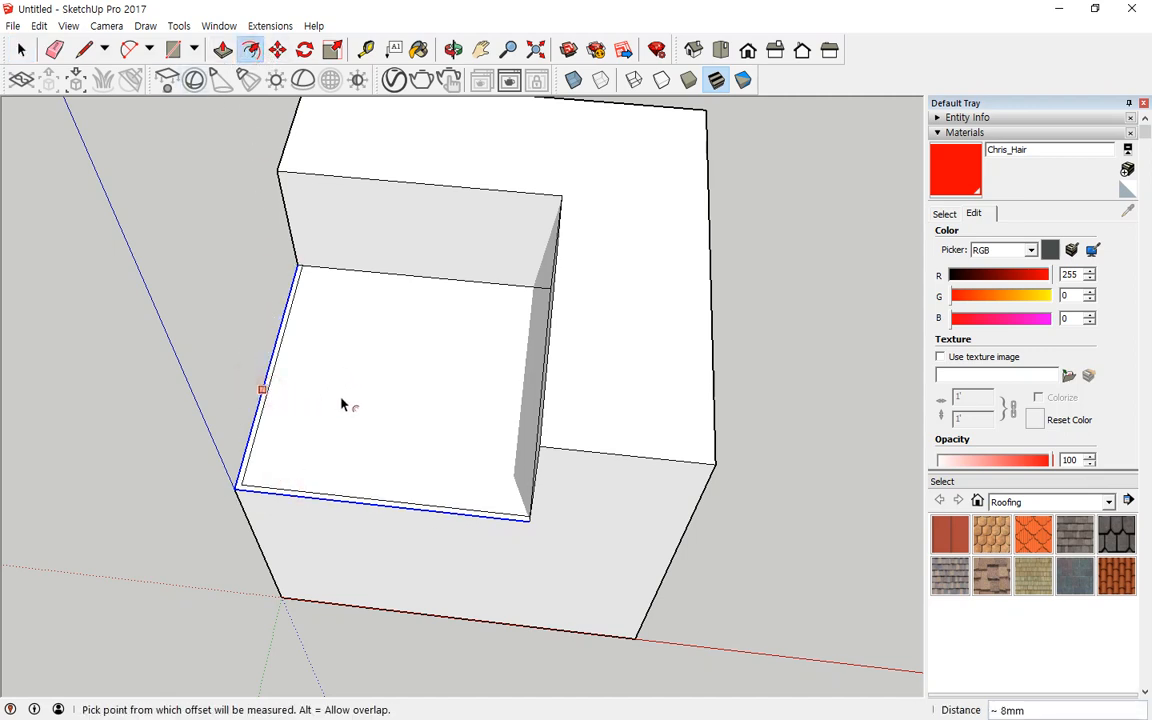
left_click(262, 396)
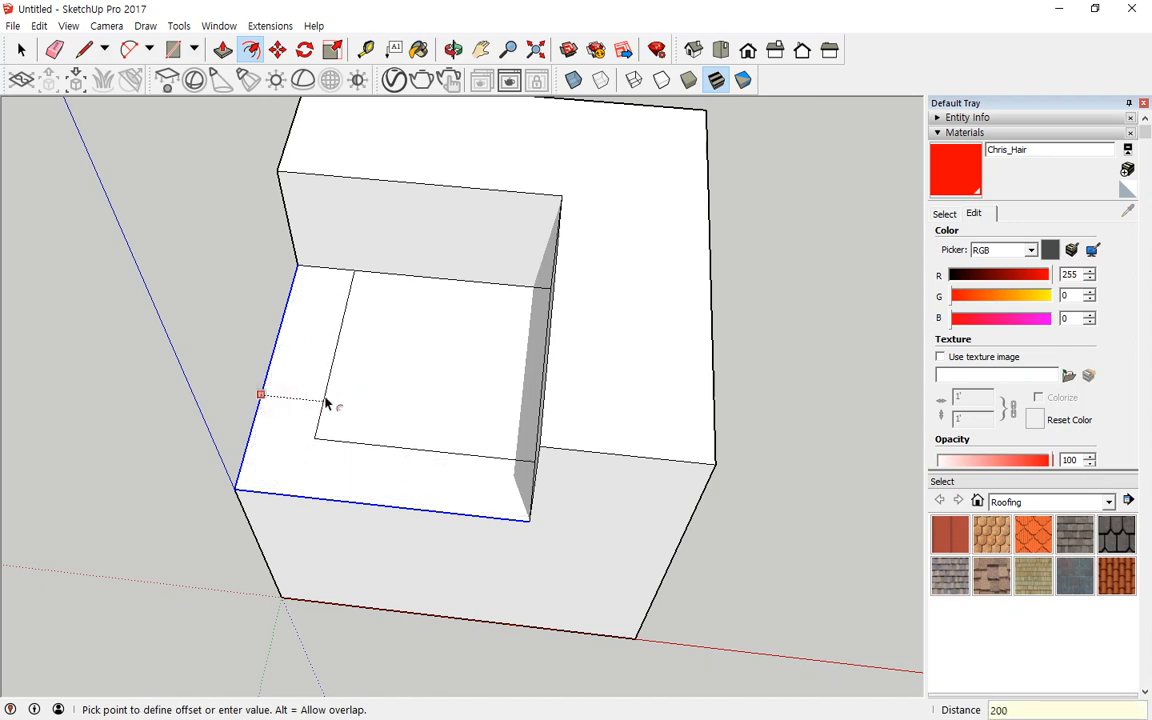
key("Return")
middle_click_drag(316, 428, 465, 445)
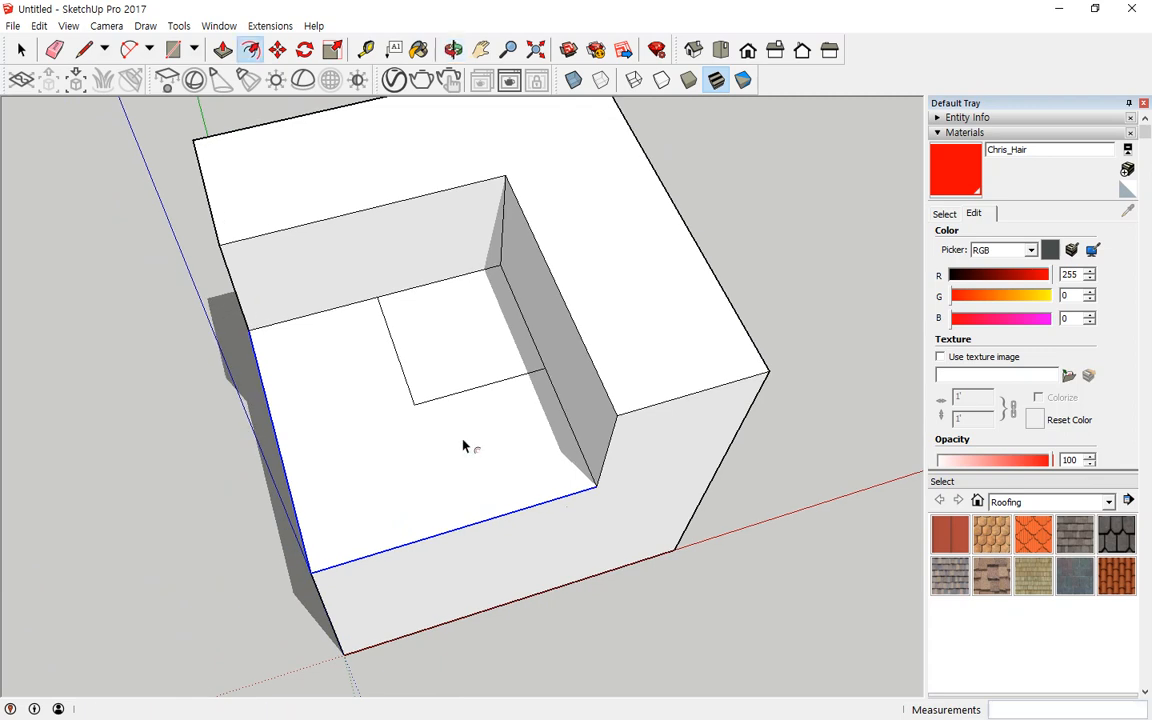
key("ctrl+z")
key("space")
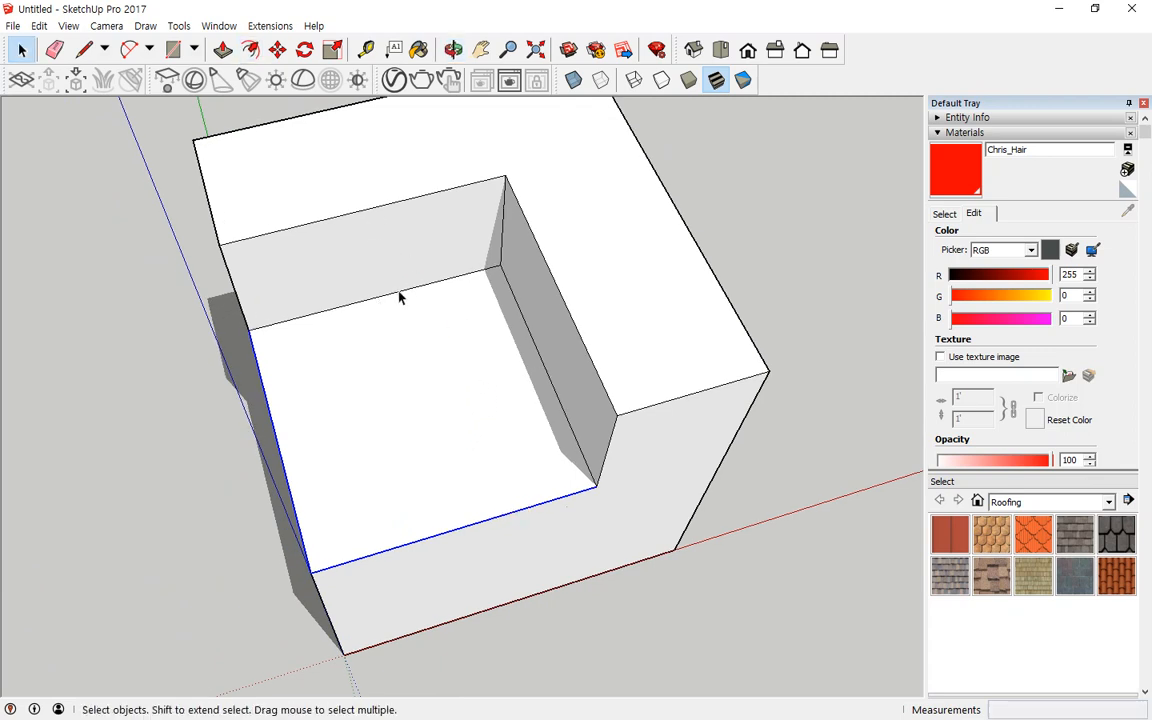
Step: Select the recessed floor's back and right edges and offset them 200 mm inward
left_click(398, 292)
left_click(548, 380, "shift")
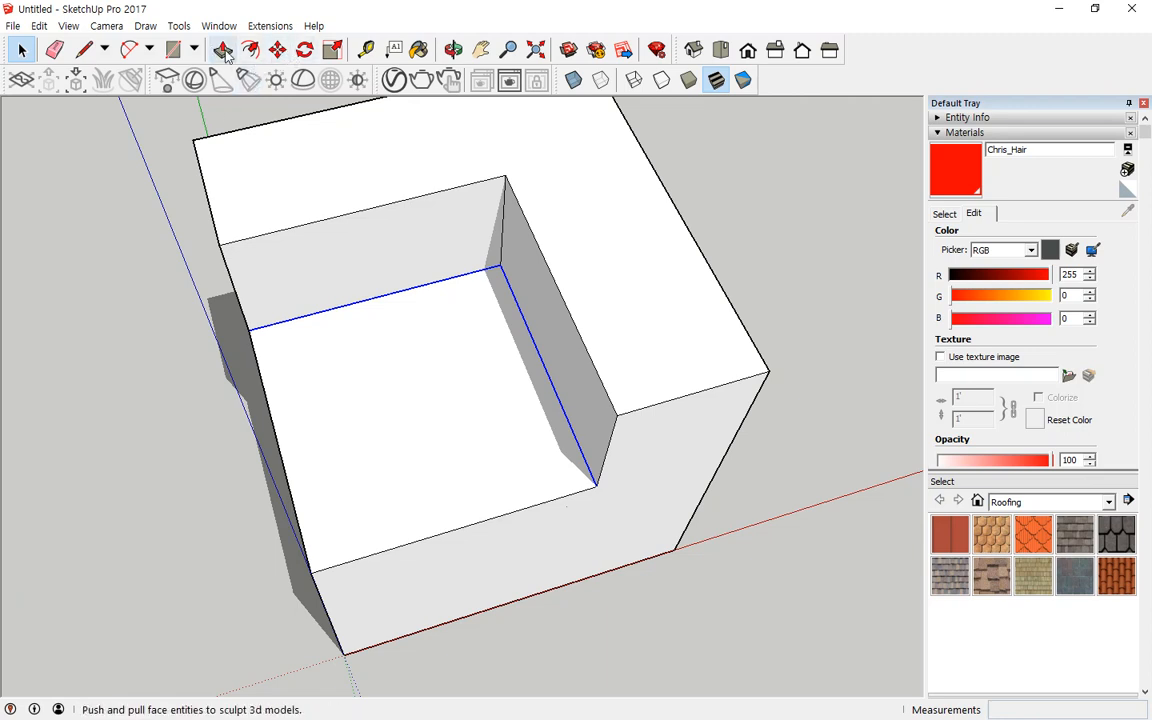
left_click(250, 49)
left_click(385, 297)
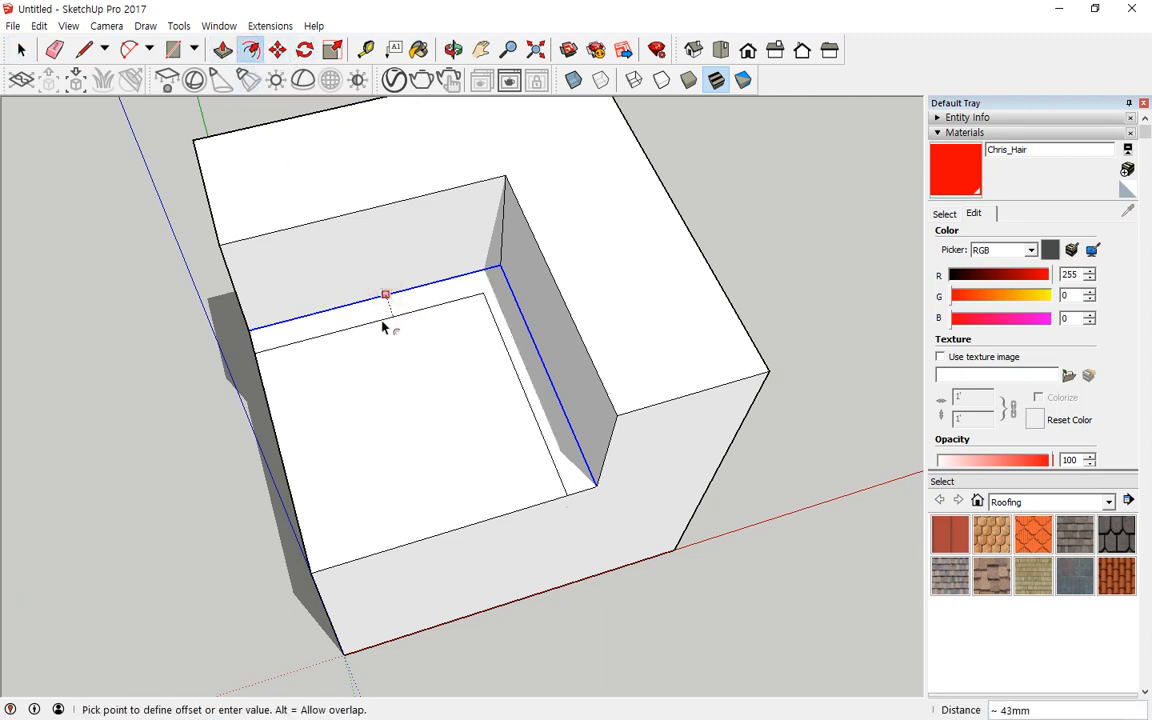
type("200")
key("Return")
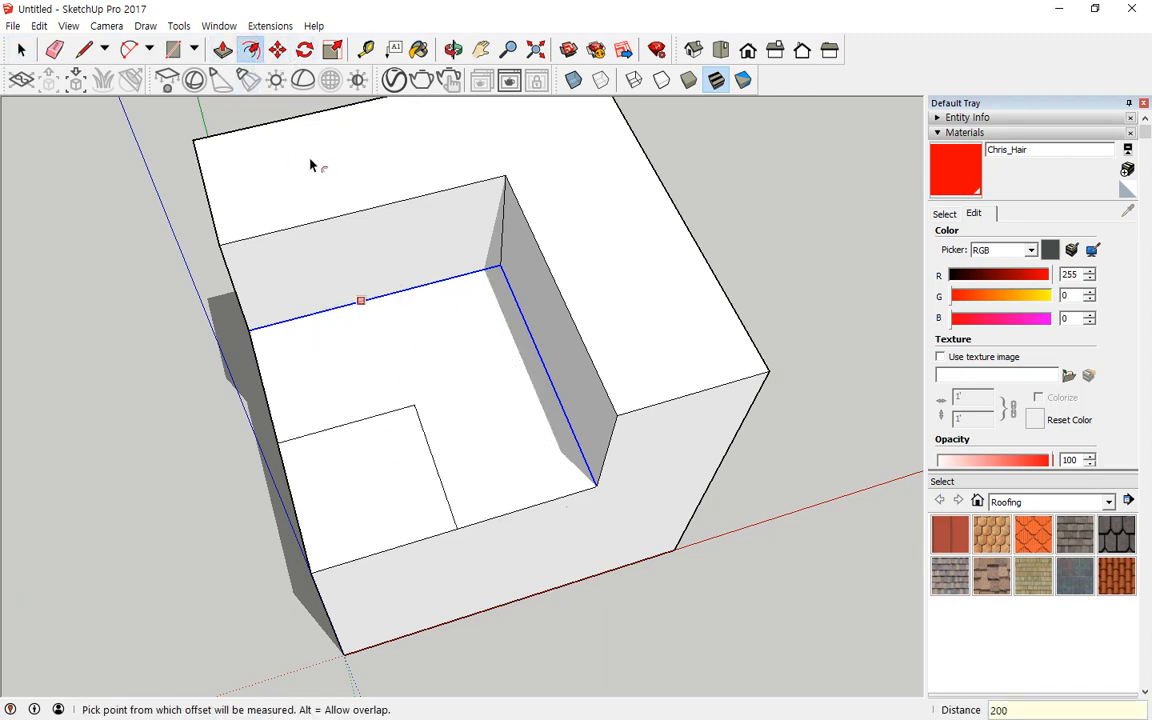
Step: Push the remaining front-left corner square of the recessed floor further down
key("p")
left_click(386, 494)
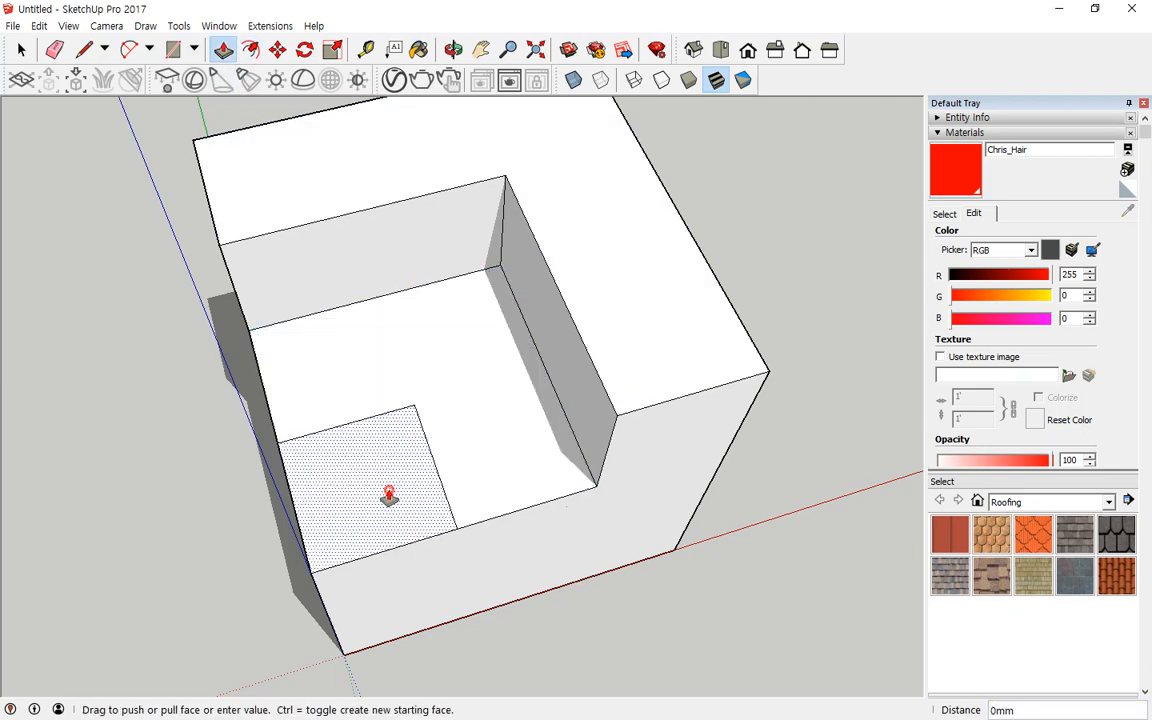
key("Return")
middle_click_drag(385, 514, 276, 375)
left_click_drag(272, 396, 198, 478)
key("p")
left_click(488, 233)
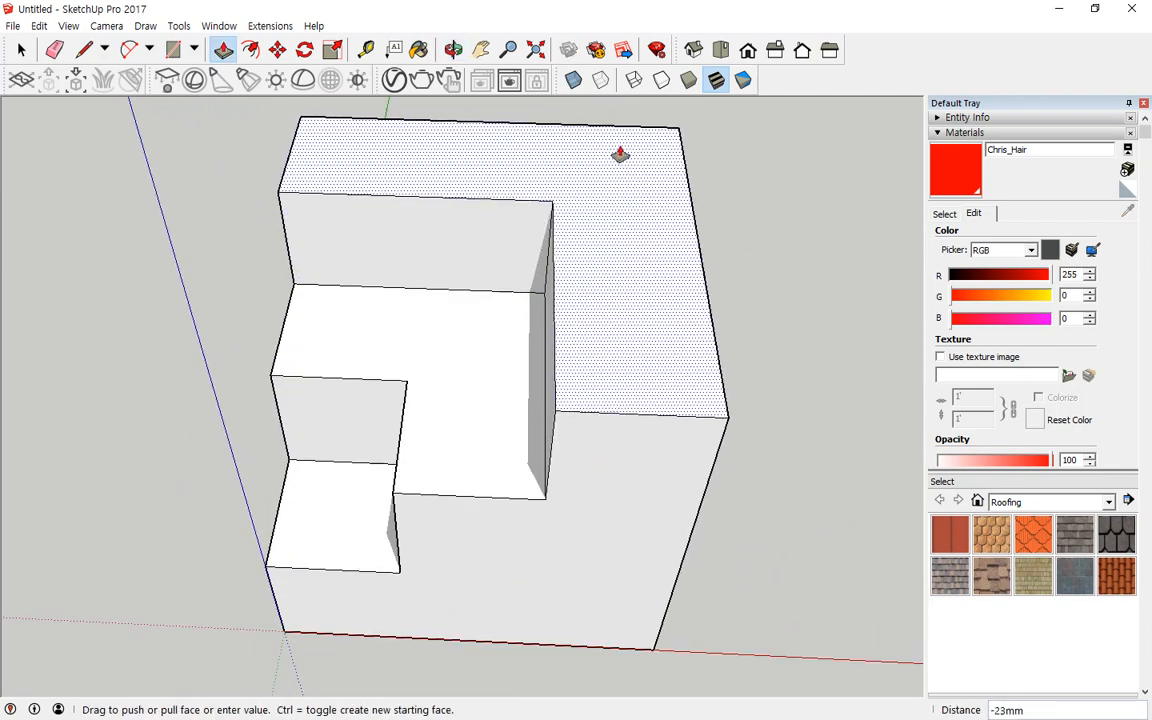
key("Escape")
Step: Offset the top L-shaped face 10 mm inward to form a thin rim
left_click(250, 49)
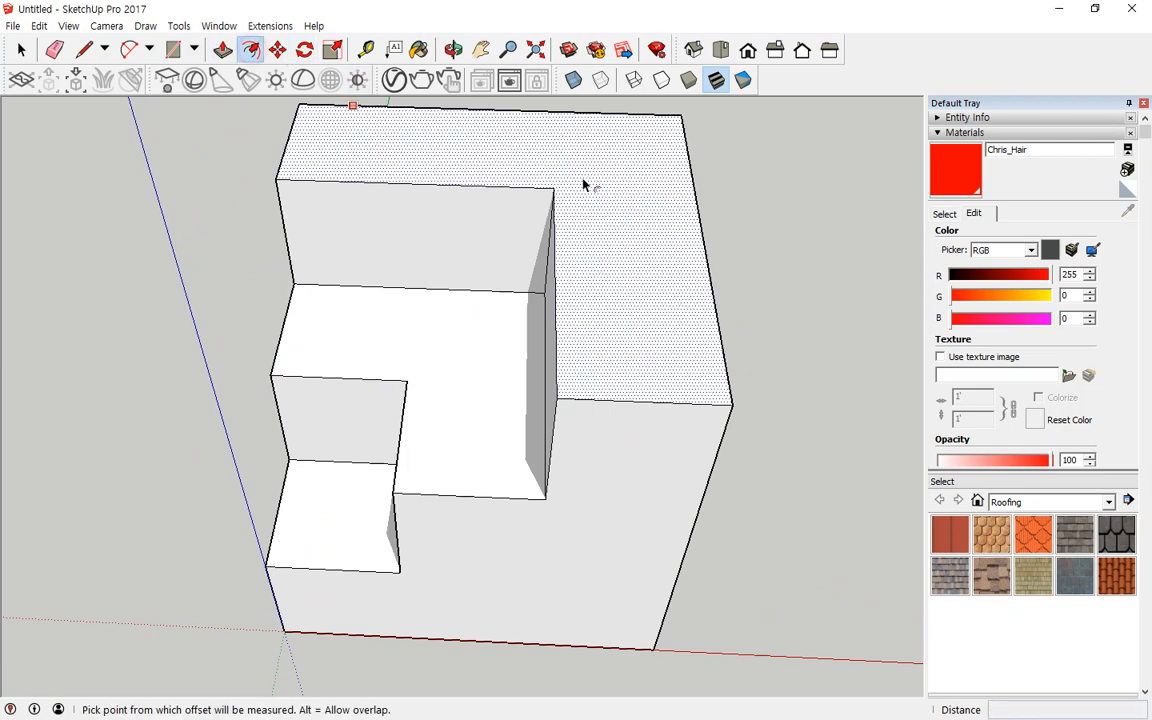
left_click(637, 166)
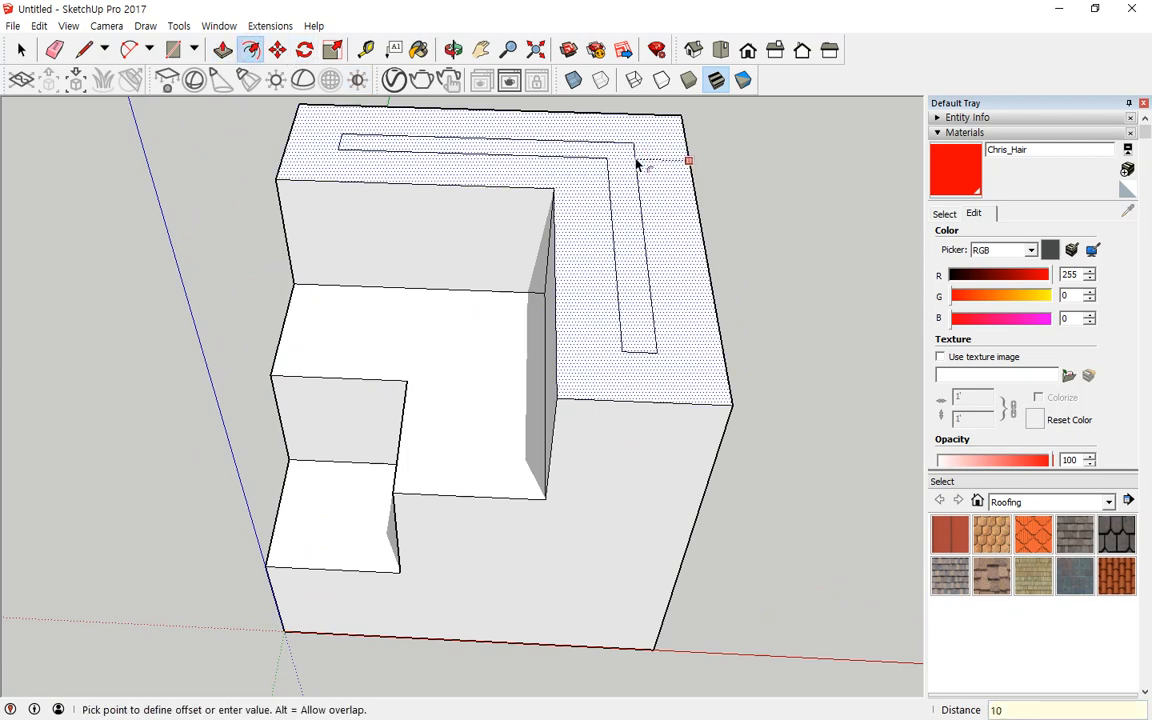
key("Escape")
middle_click_drag(702, 288, 751, 334)
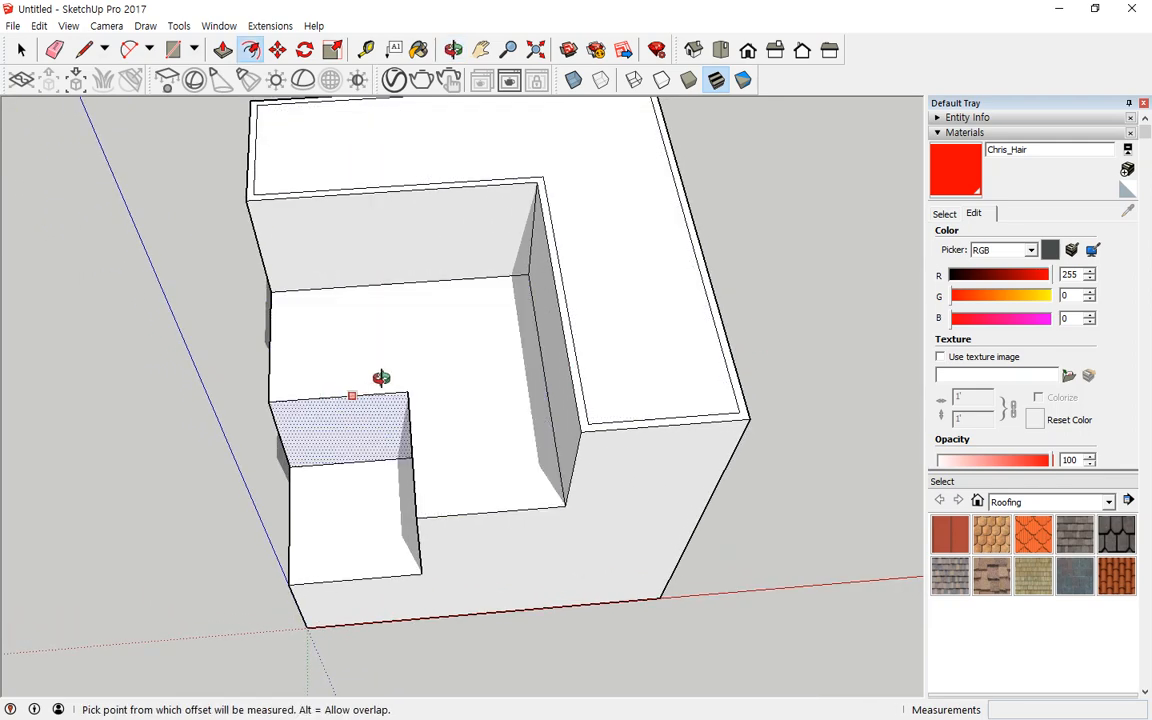
middle_click_drag(380, 375, 386, 326)
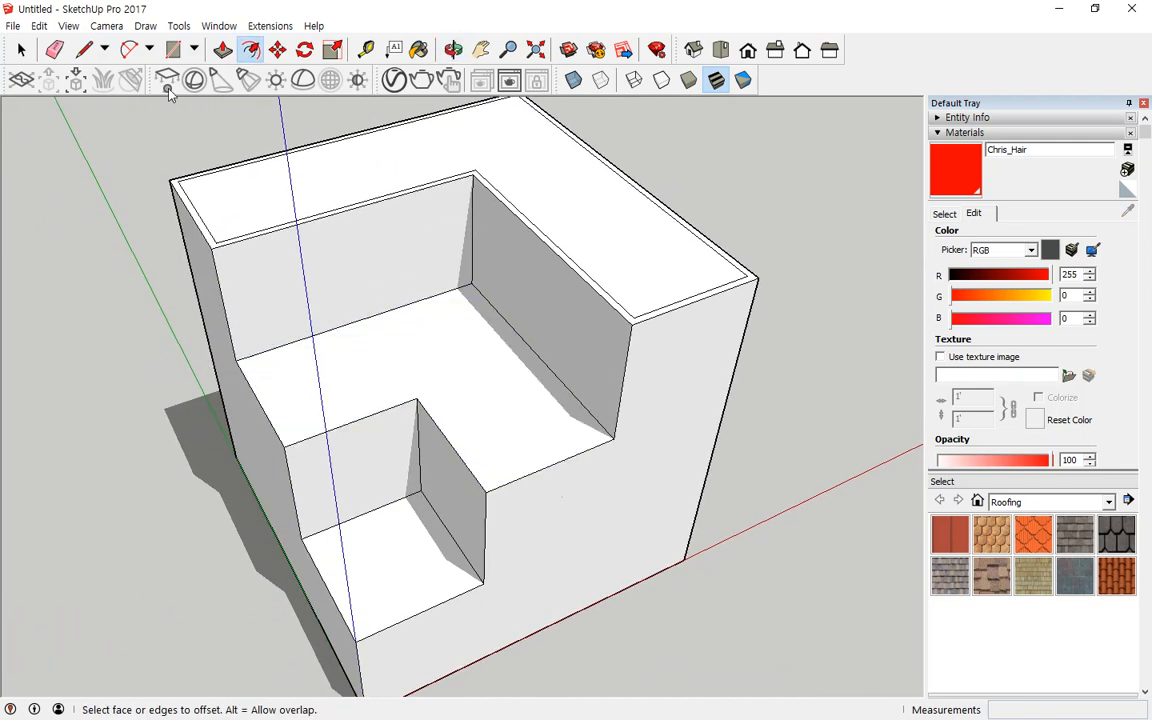
Step: Select the outer edges of the middle step floor and offset them 10 mm inward
key("space")
left_click(270, 413)
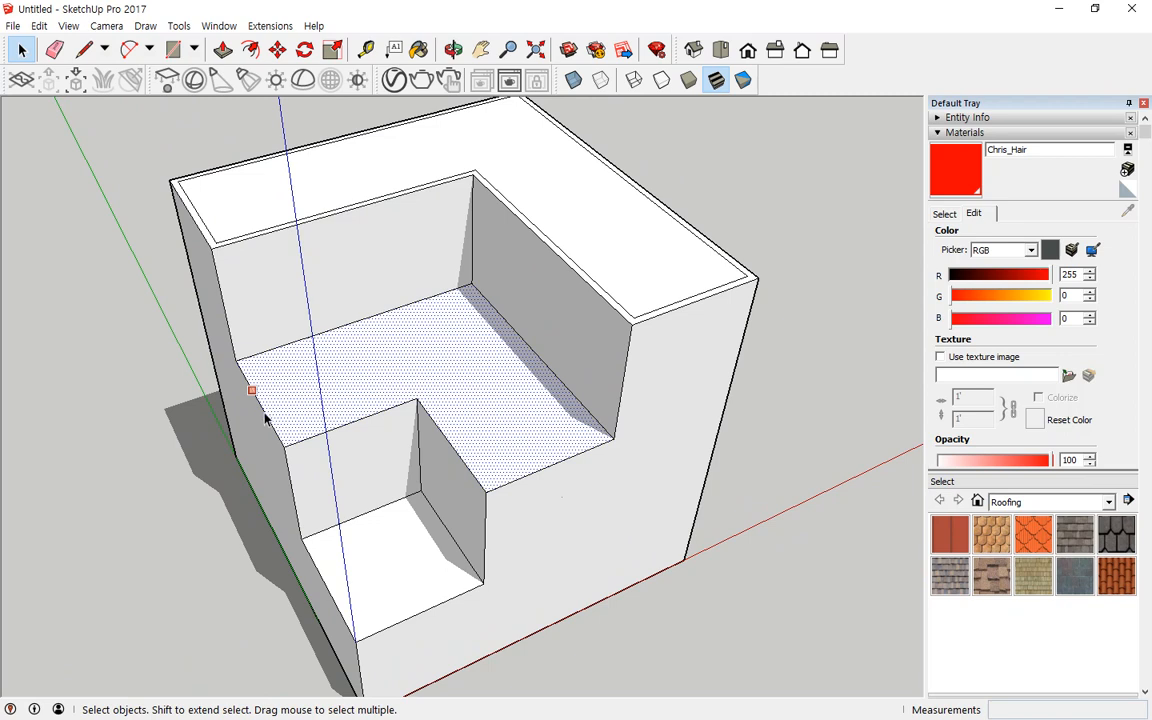
left_click(262, 410)
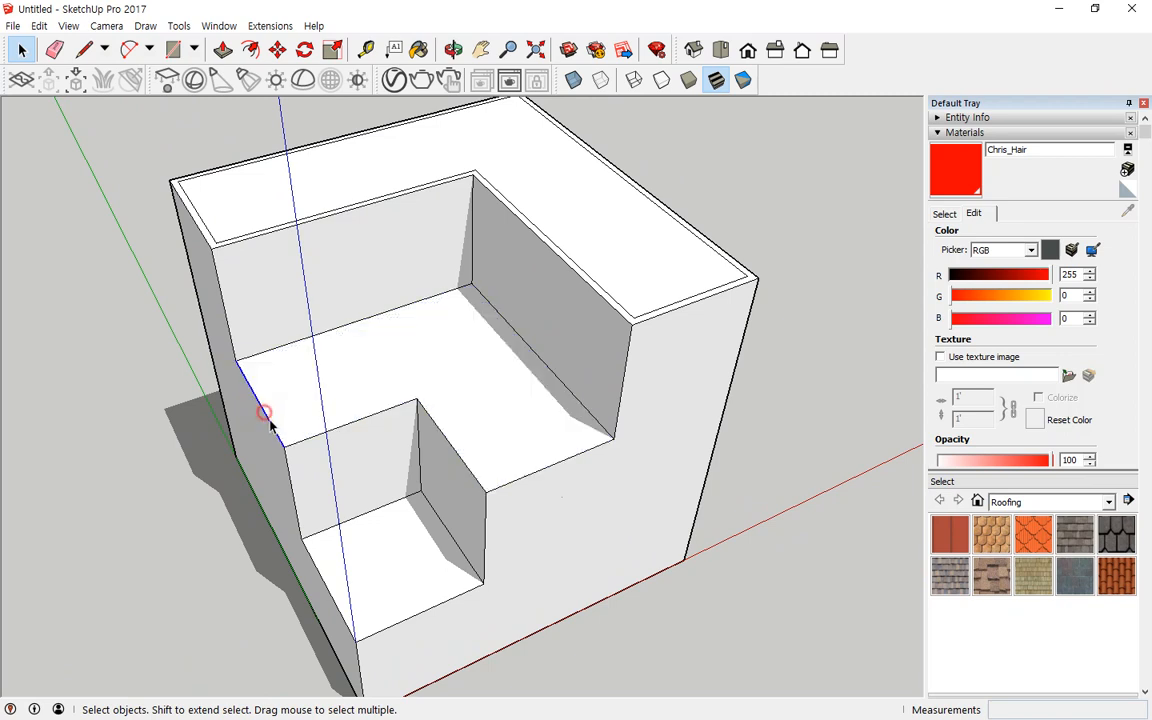
left_click(360, 421, "shift")
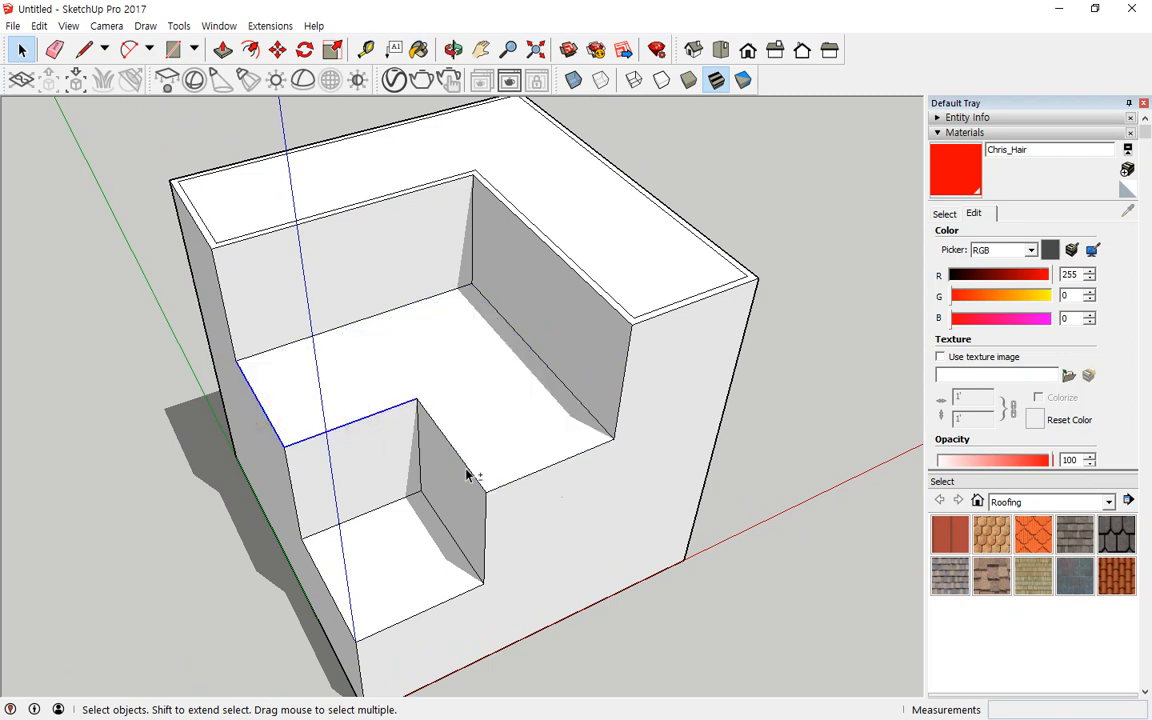
left_click(466, 476, "shift")
left_click(524, 474, "shift")
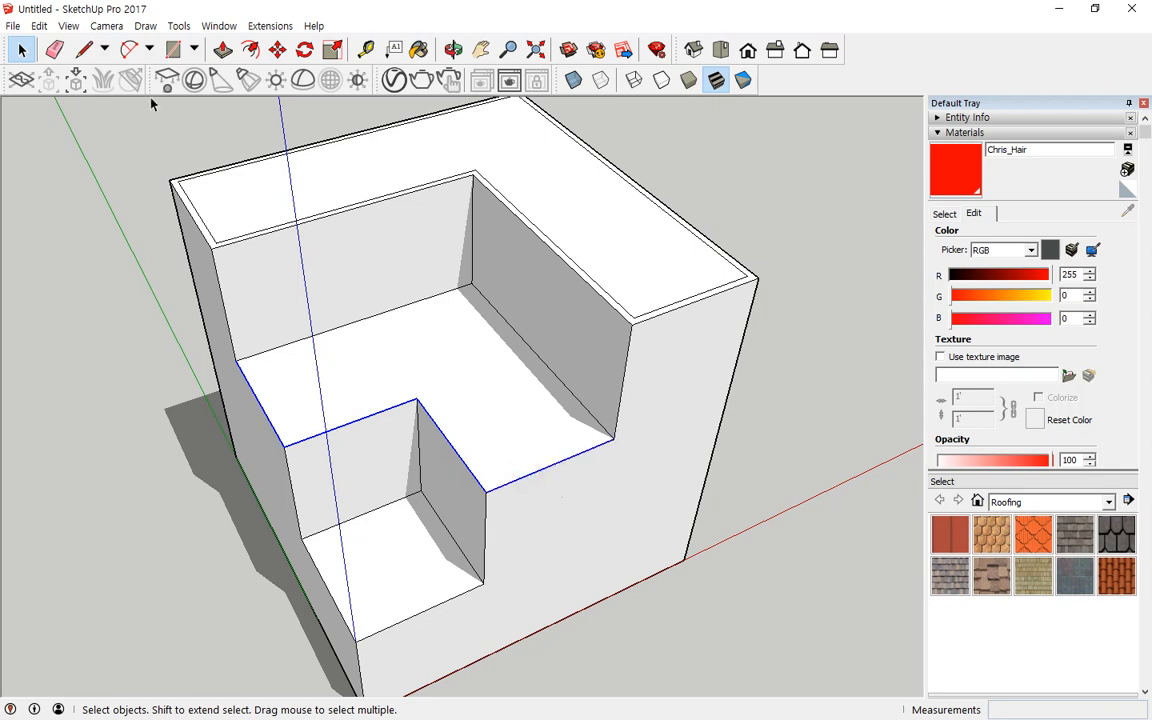
left_click(250, 49)
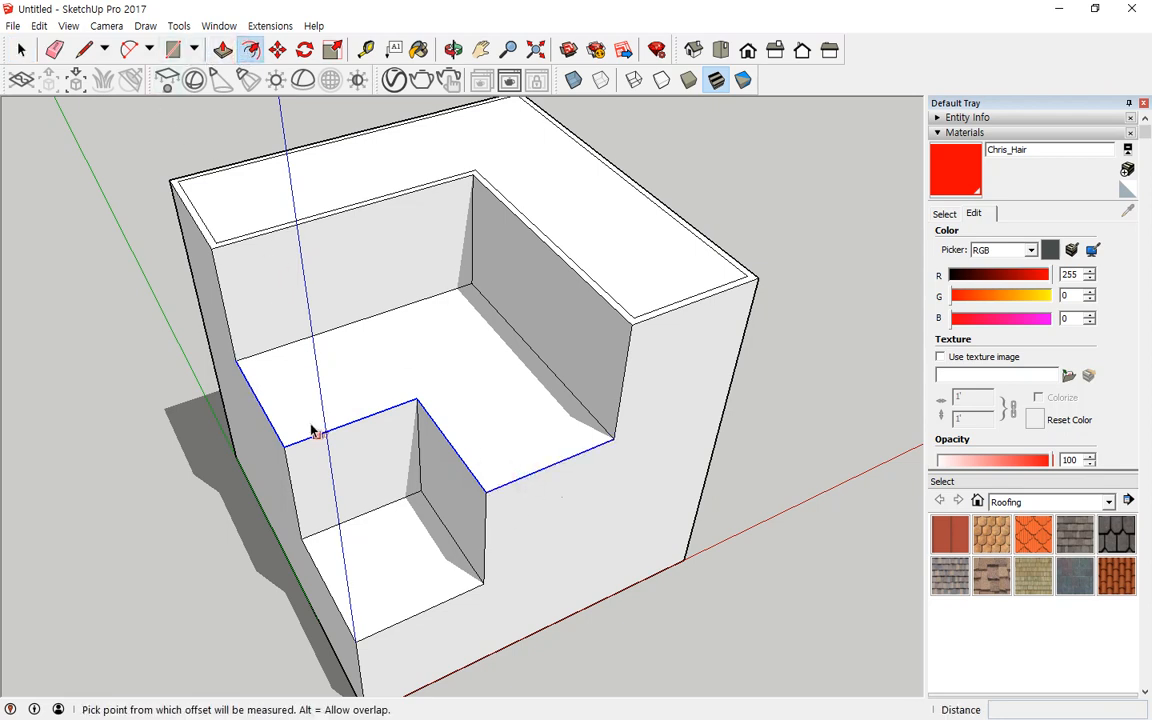
left_click(393, 405)
type("1")
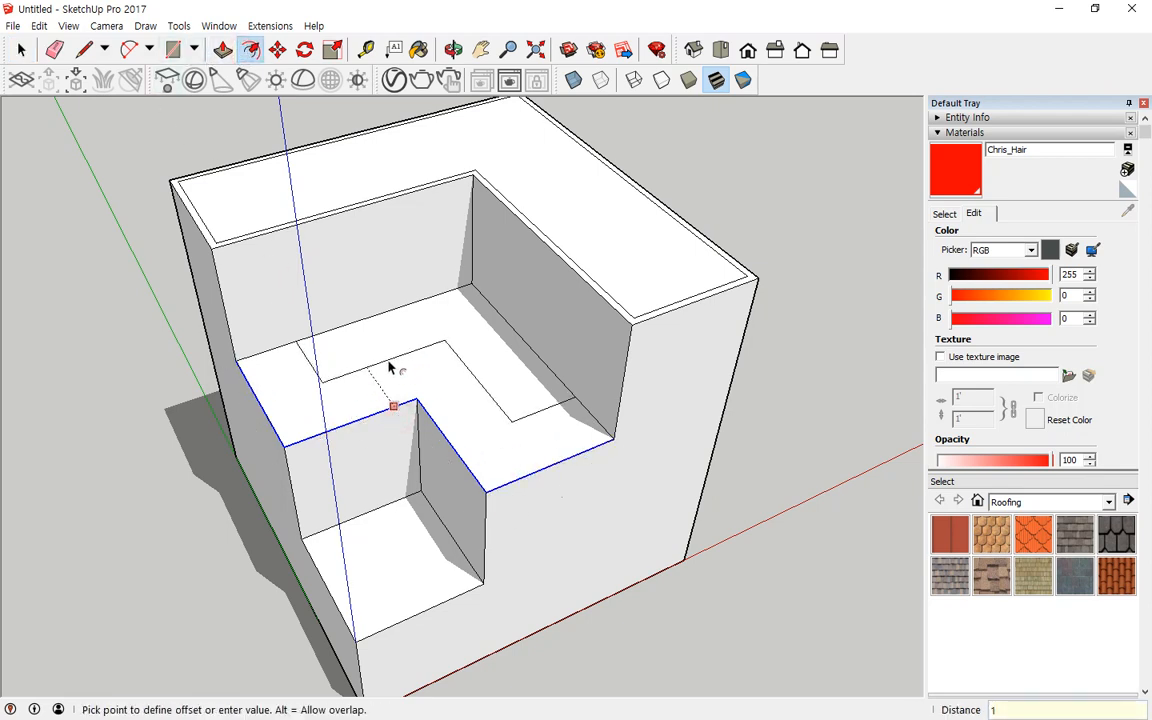
type("0")
key("Return")
Step: Select the lowest floor's front and left edges and offset them 10 mm inward
key("space")
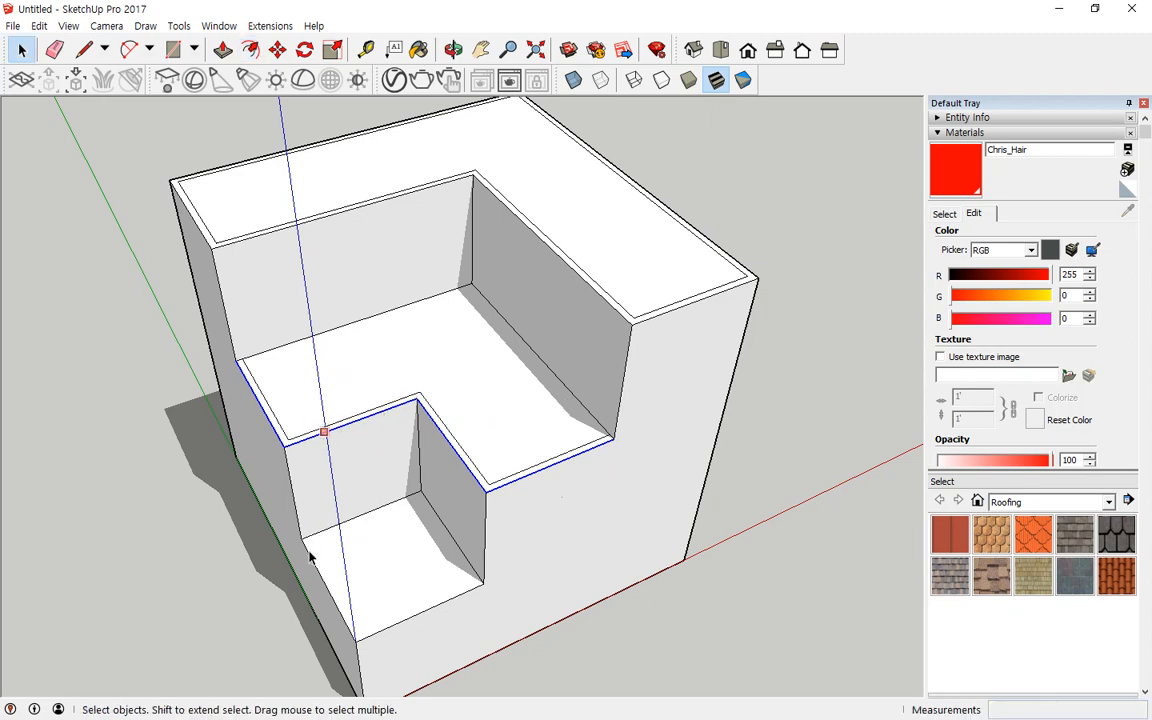
left_click(329, 587)
left_click(413, 622, "shift")
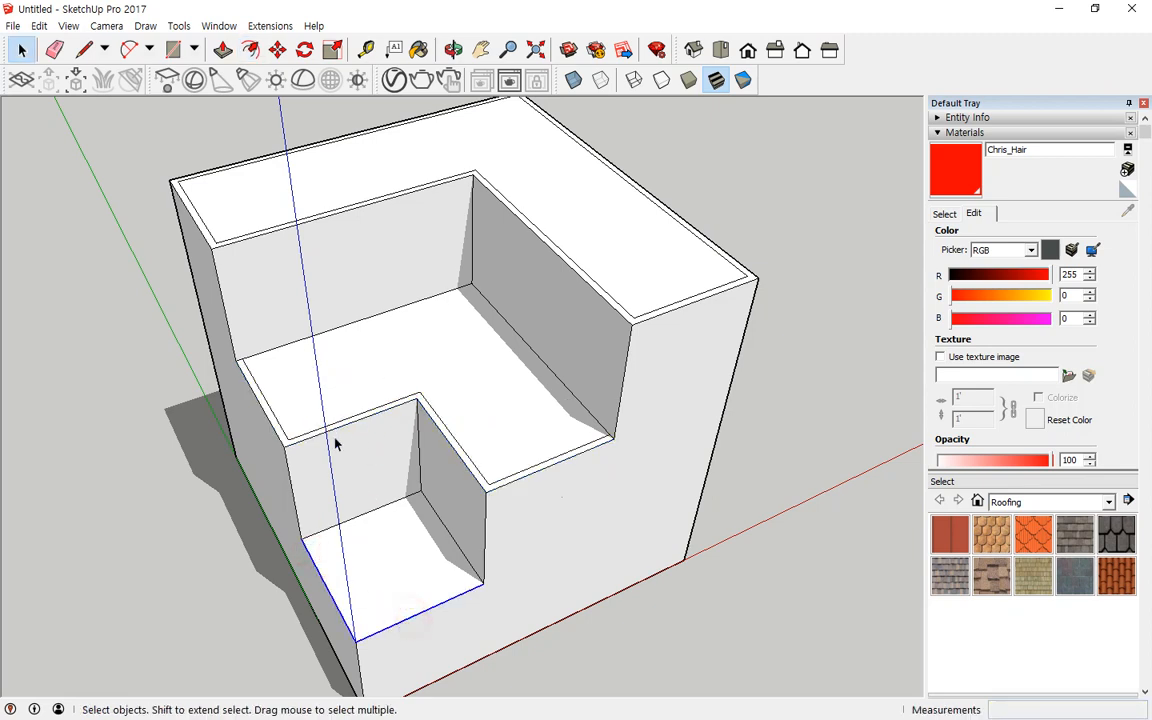
left_click(250, 49)
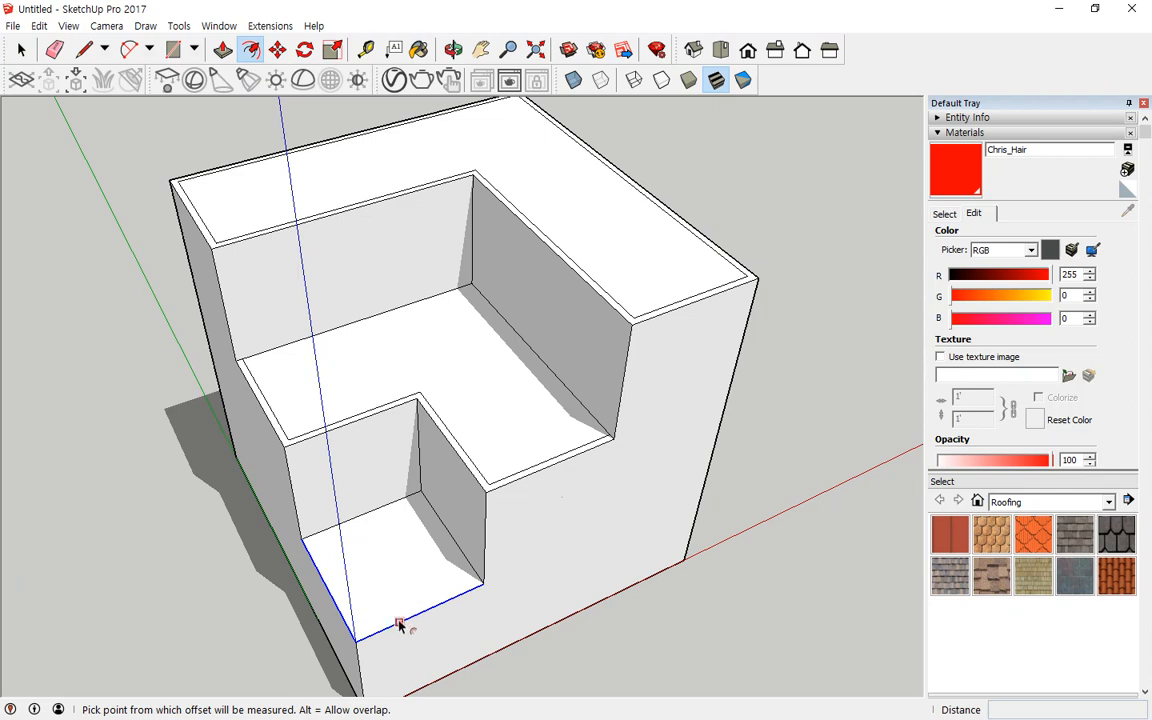
left_click(398, 621)
type("10")
key("Return")
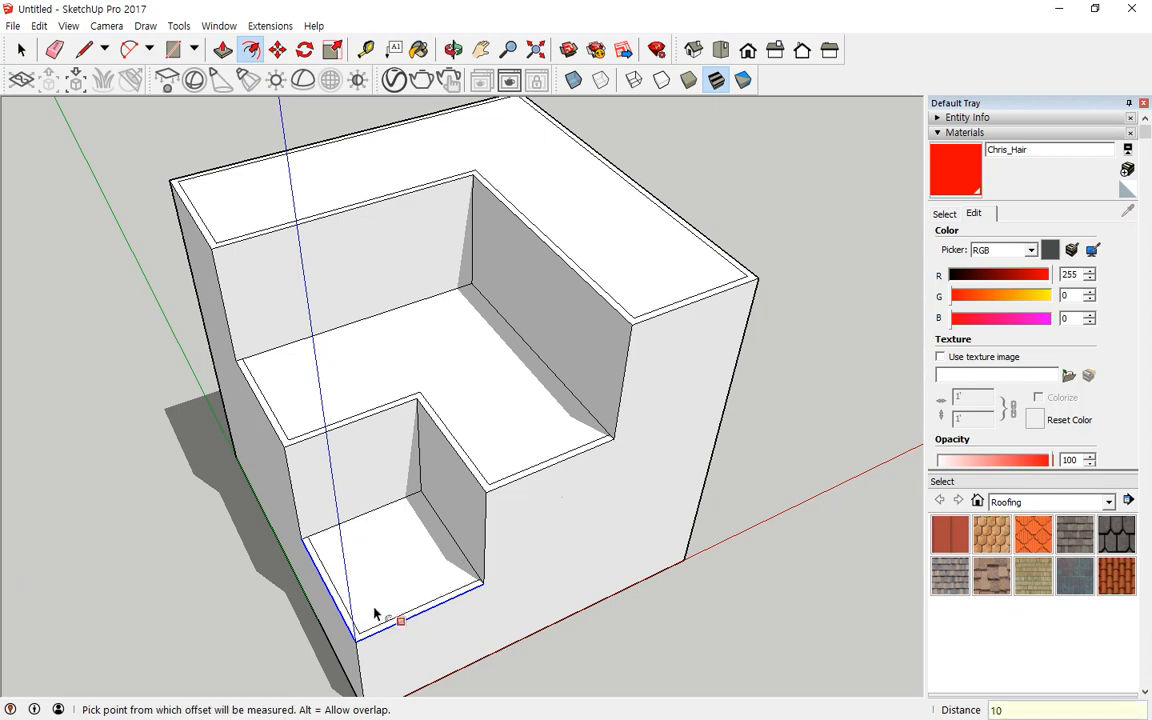
Step: Push the top, middle and lowest rim strips up 20 mm each
key("p")
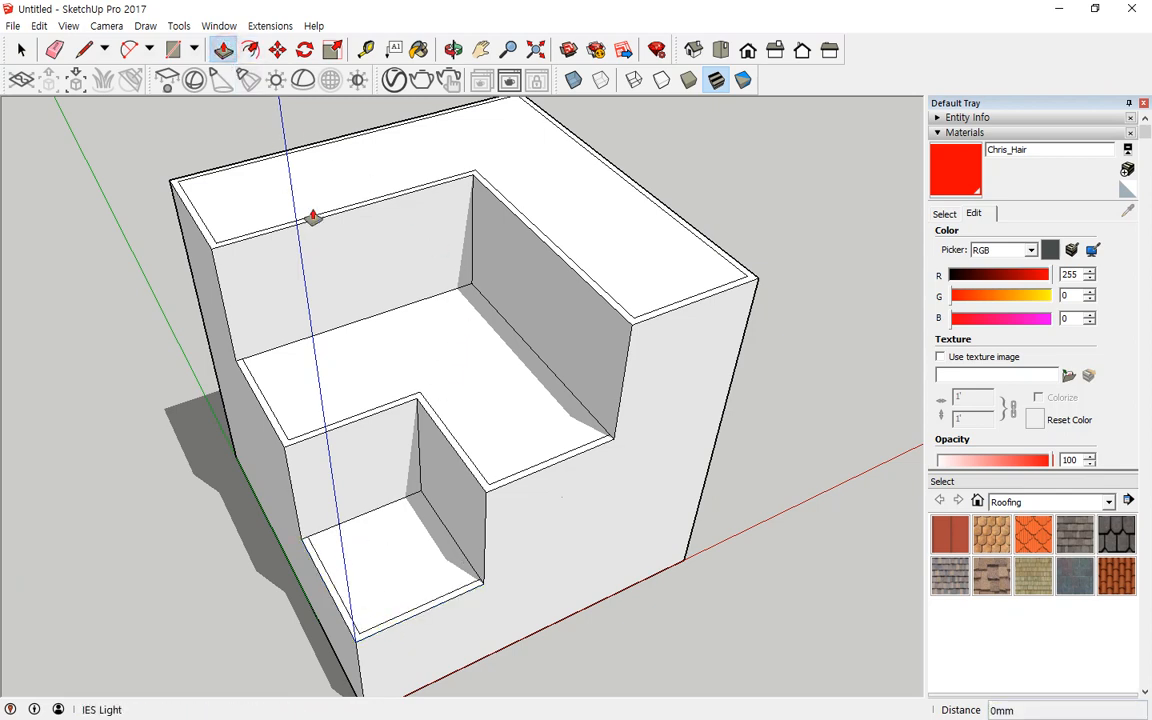
left_click(566, 214)
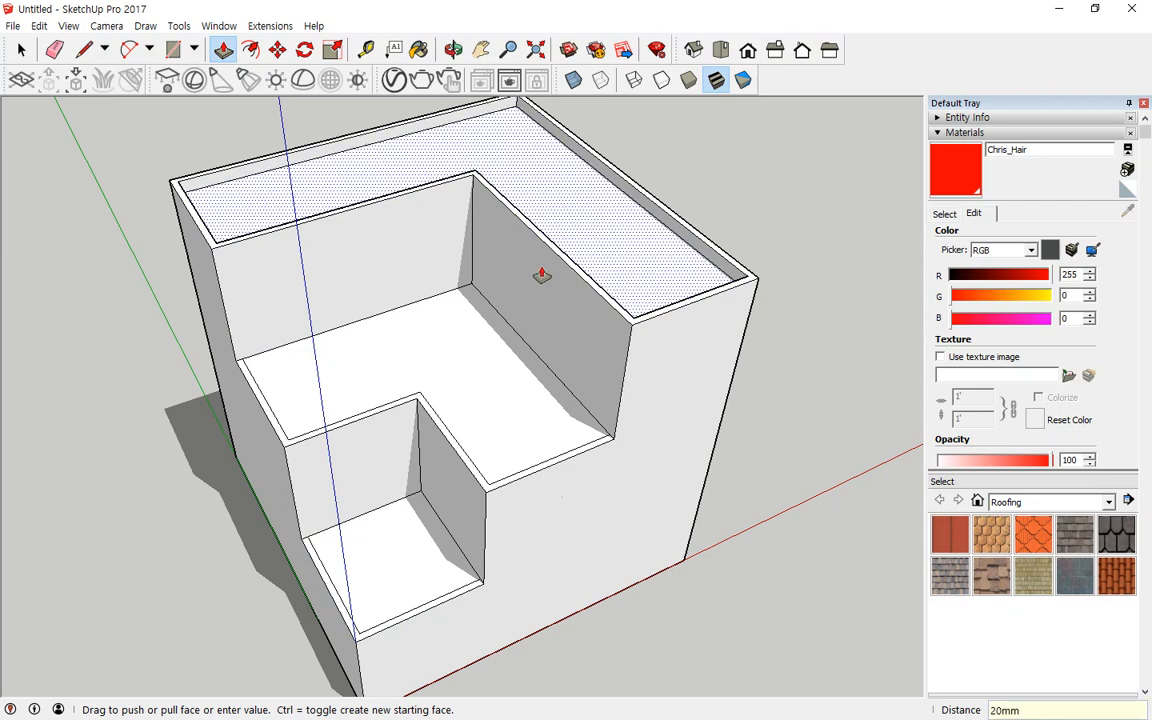
left_click(471, 355)
left_click(474, 370)
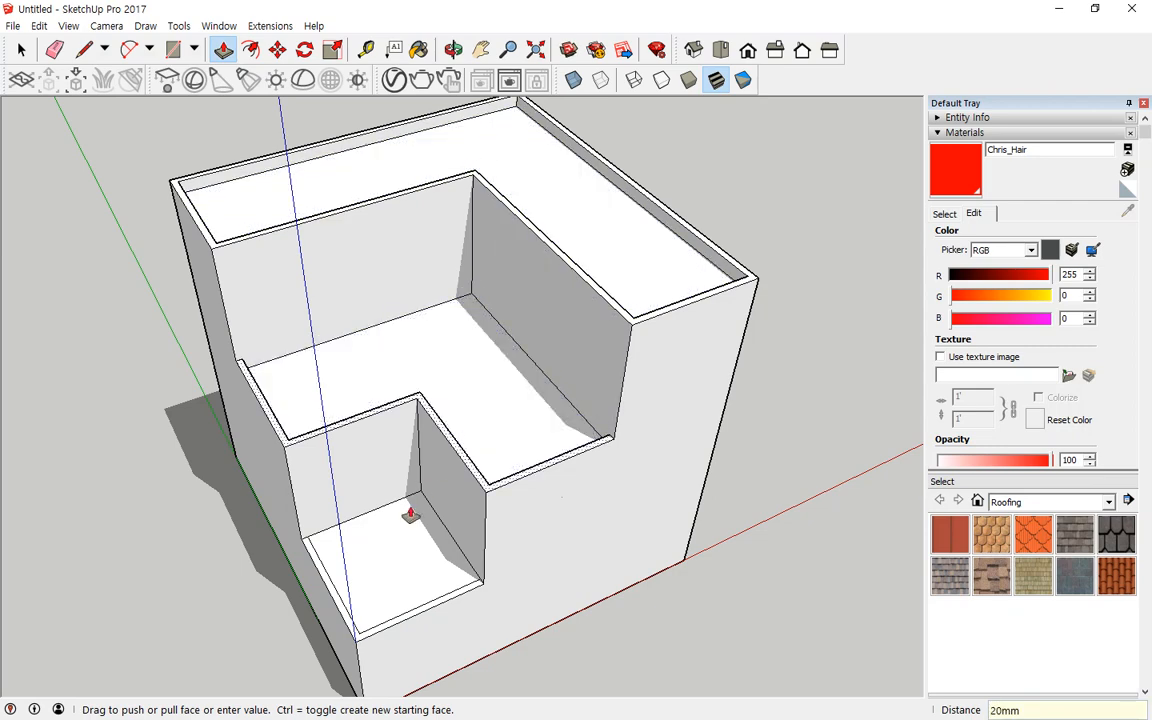
left_click(396, 530)
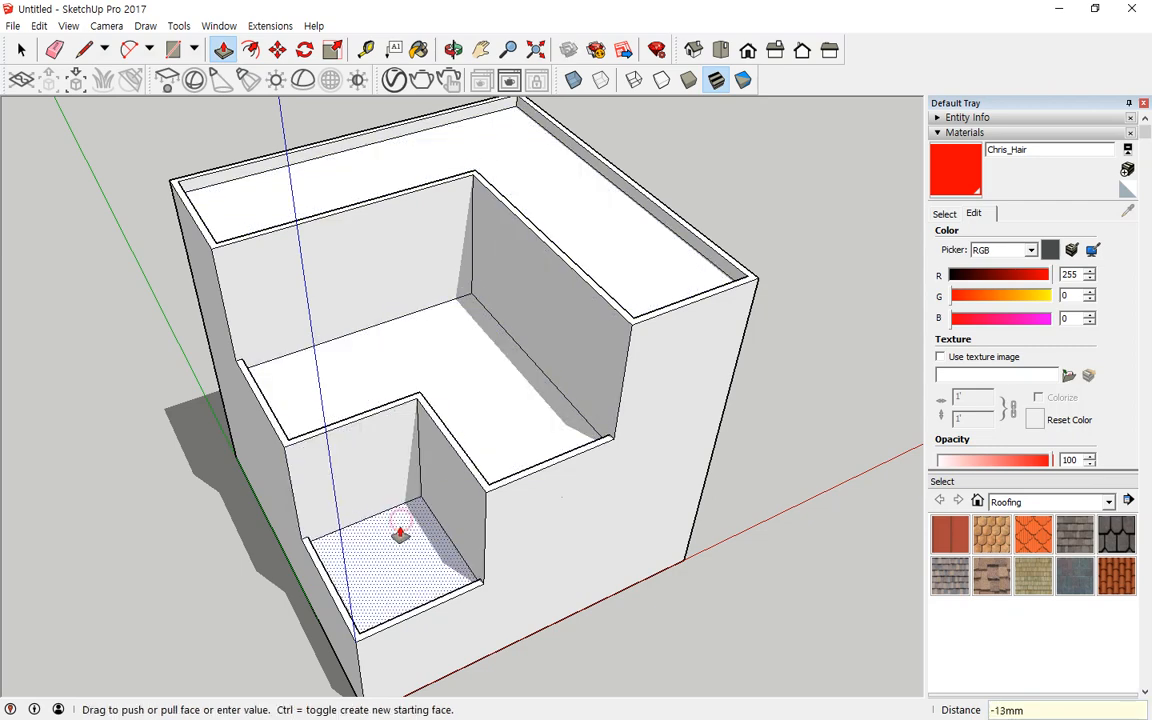
key("Return")
middle_click_drag(599, 650, 481, 535)
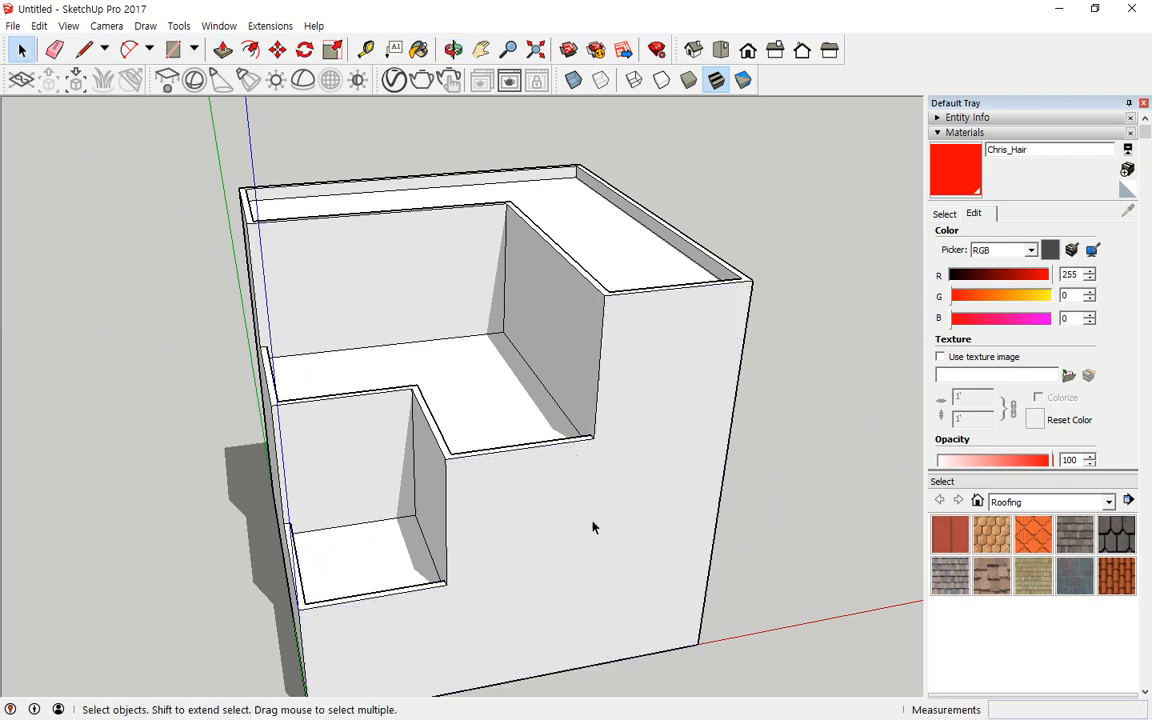
Step: Select the whole stepped box and move it to a new position with the Move tool
triple_click(677, 537)
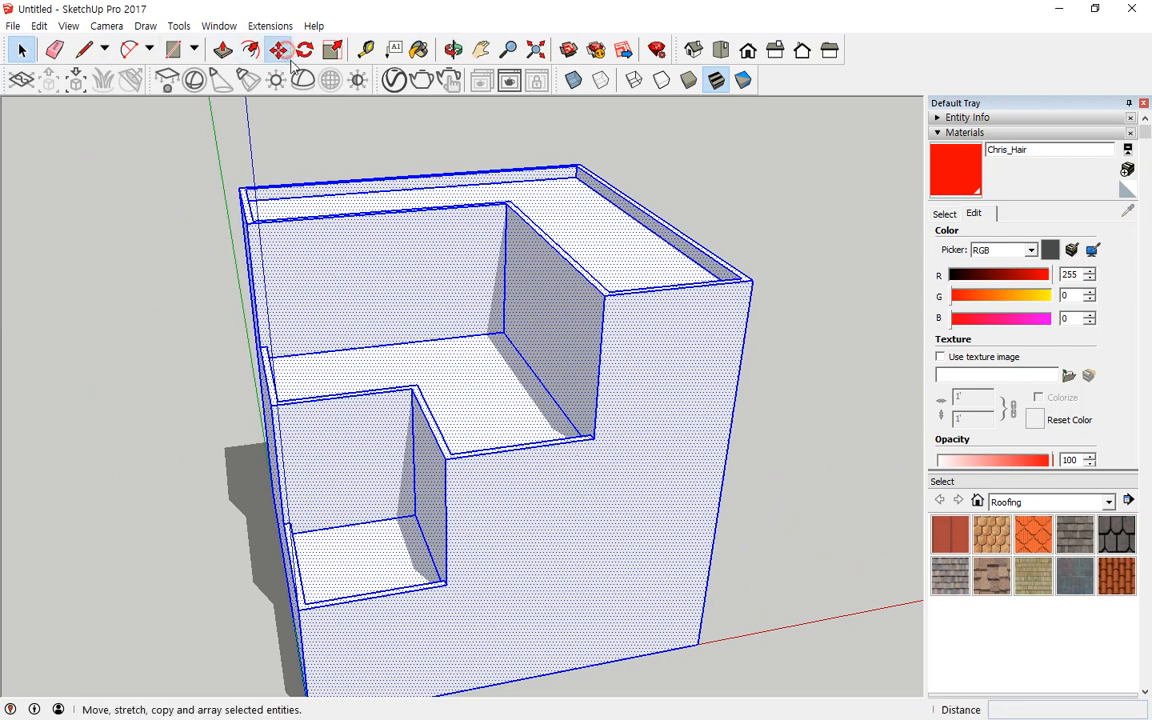
left_click(277, 49)
left_click(699, 643)
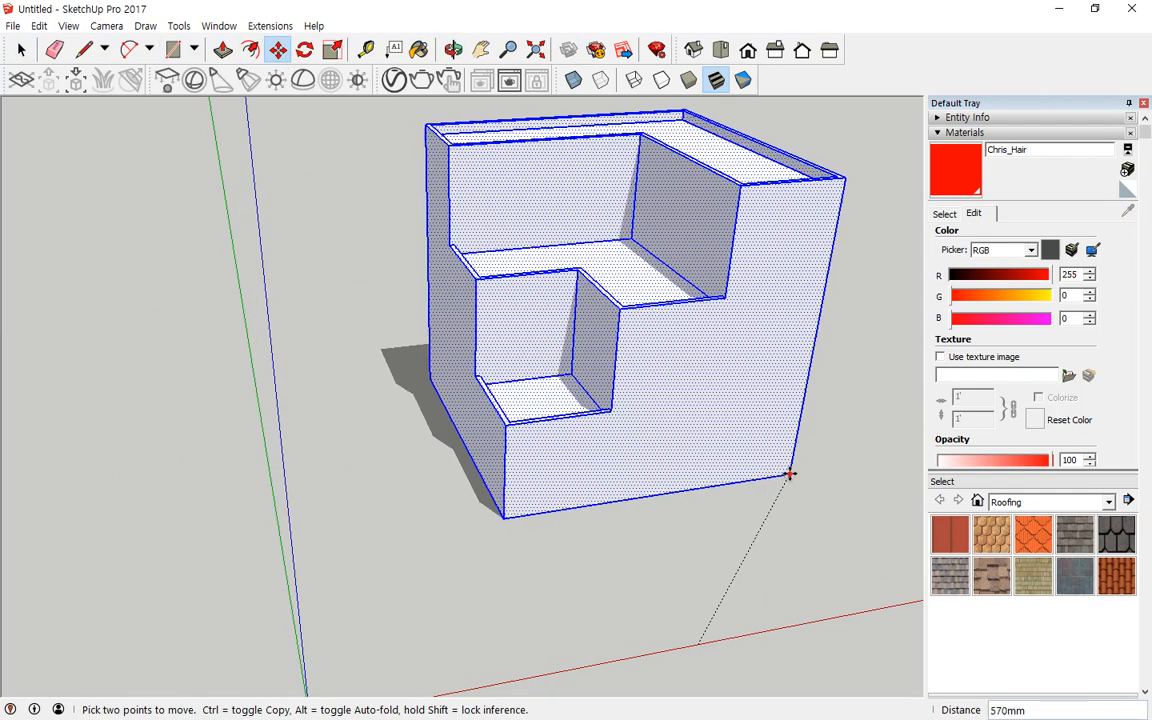
left_click(789, 473)
middle_click_drag(455, 399, 909, 262)
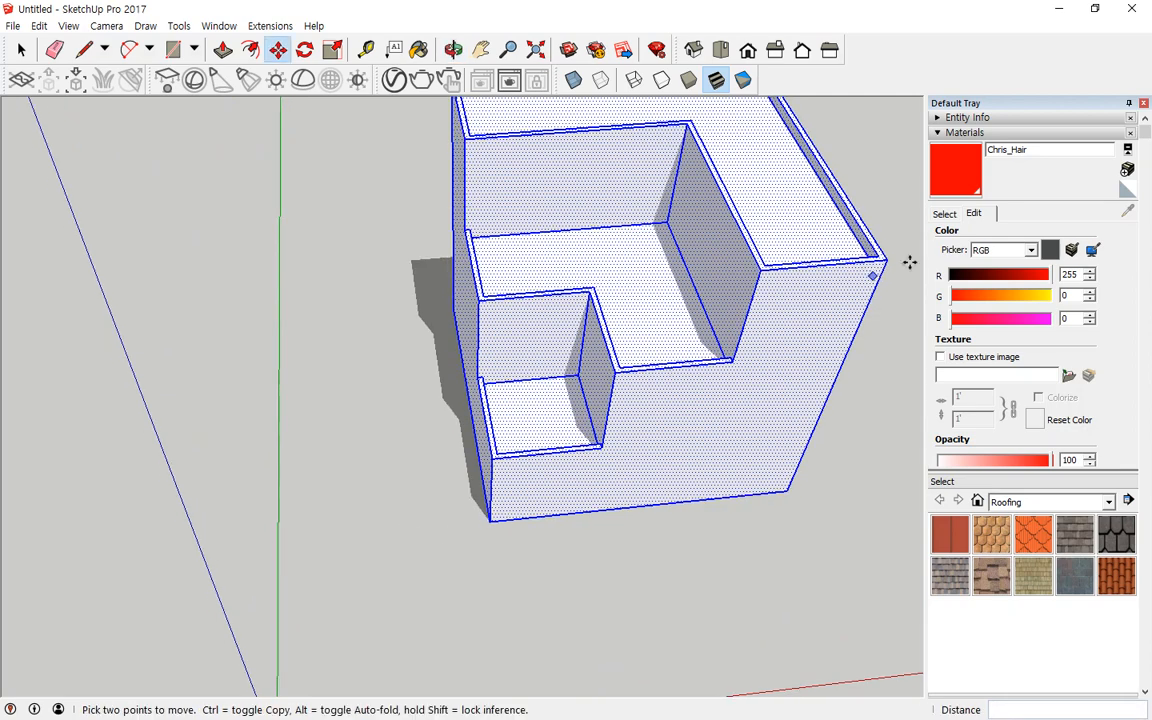
Step: Open the material browser and pick Carpet Diamond Olive from the Carpet, Fabrics, Leathers category
left_click(944, 213)
mouse_move(985, 173)
left_mouse_down()
mouse_move(998, 120)
mouse_move(967, 168)
mouse_move(1037, 173)
mouse_move(1028, 206)
left_mouse_up()
mouse_move(1042, 407)
left_mouse_down()
mouse_move(1119, 246)
mouse_move(1009, 590)
mouse_move(933, 259)
mouse_move(926, 174)
left_mouse_up()
key("Escape")
middle_click_drag(559, 215, 335, 450)
middle_click_drag(310, 500, 780, 447)
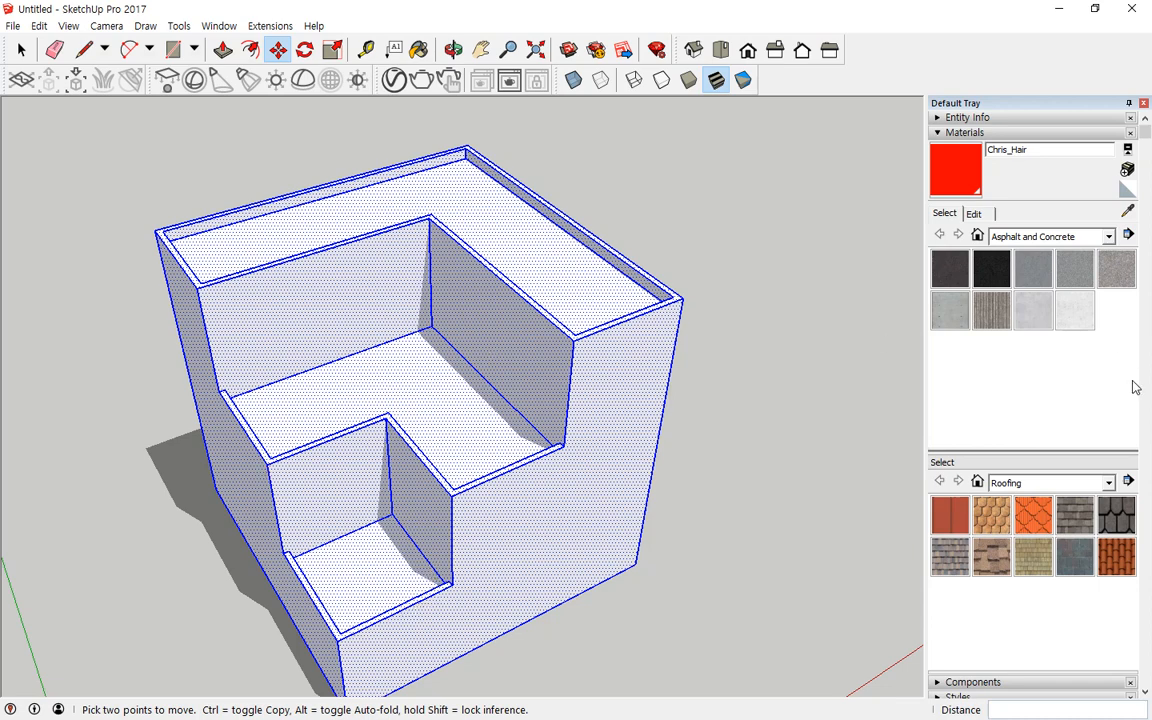
left_click(1107, 236)
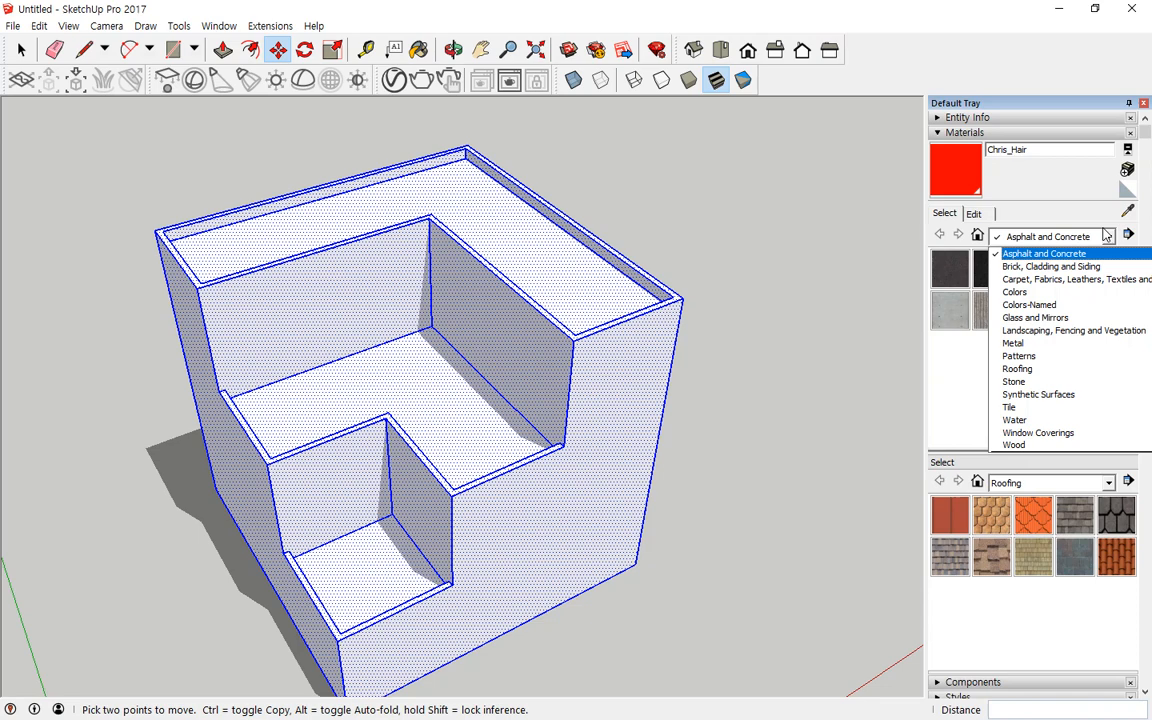
left_click(1057, 285)
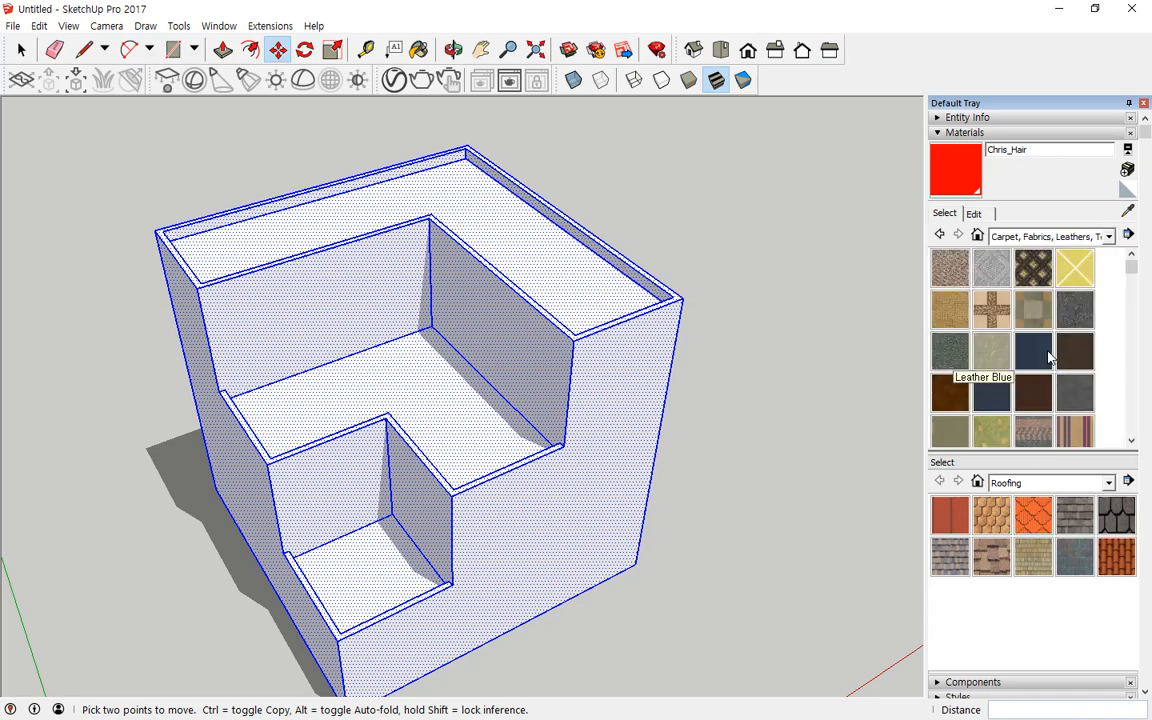
left_click(1035, 270)
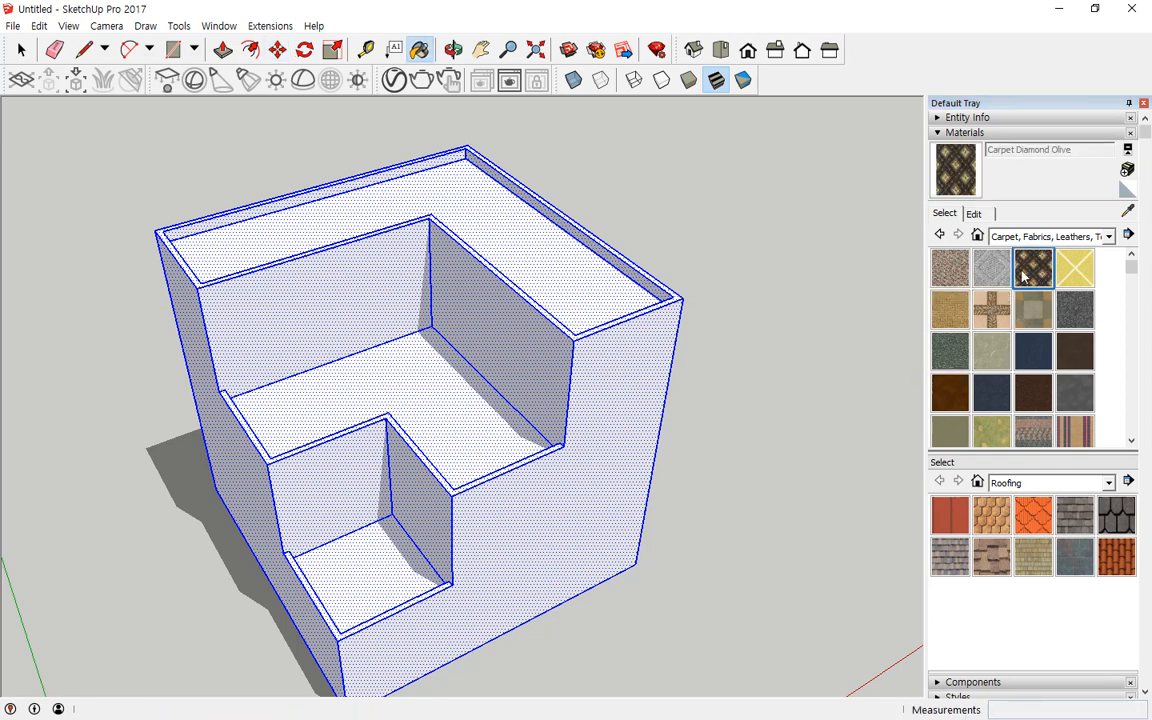
Step: Try painting the entire selected box with the carpet material, then undo it and clear the selection
left_click(619, 401)
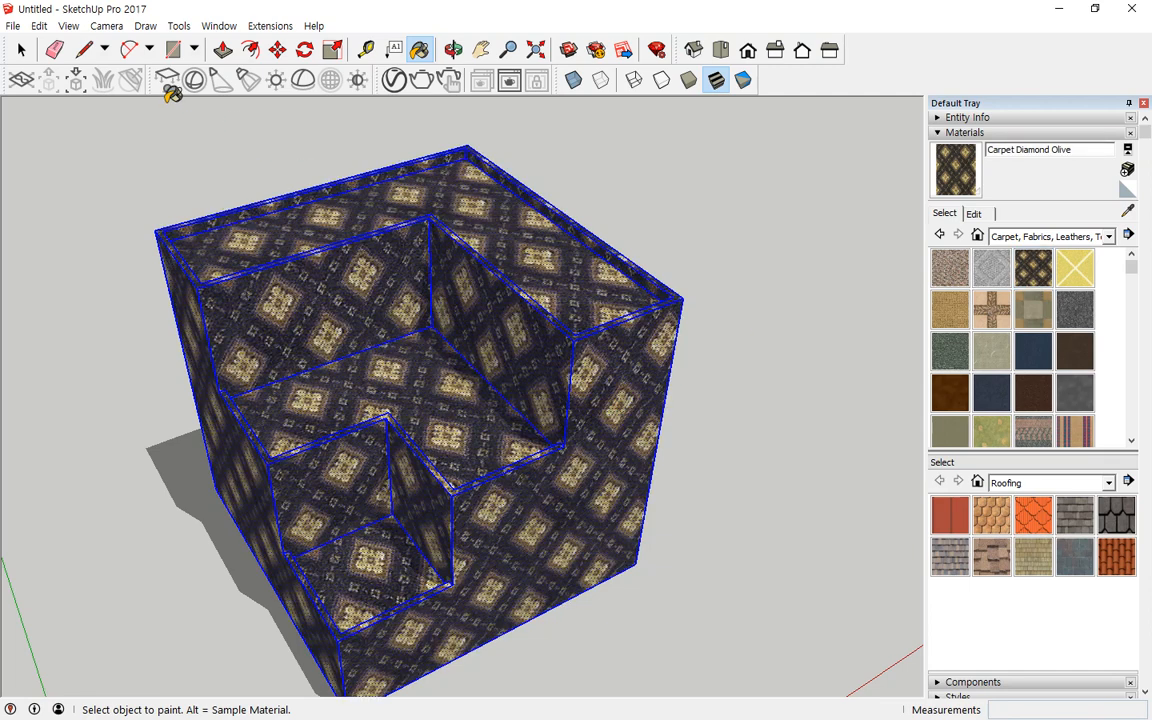
key("ctrl+z")
key("space")
left_click(622, 208)
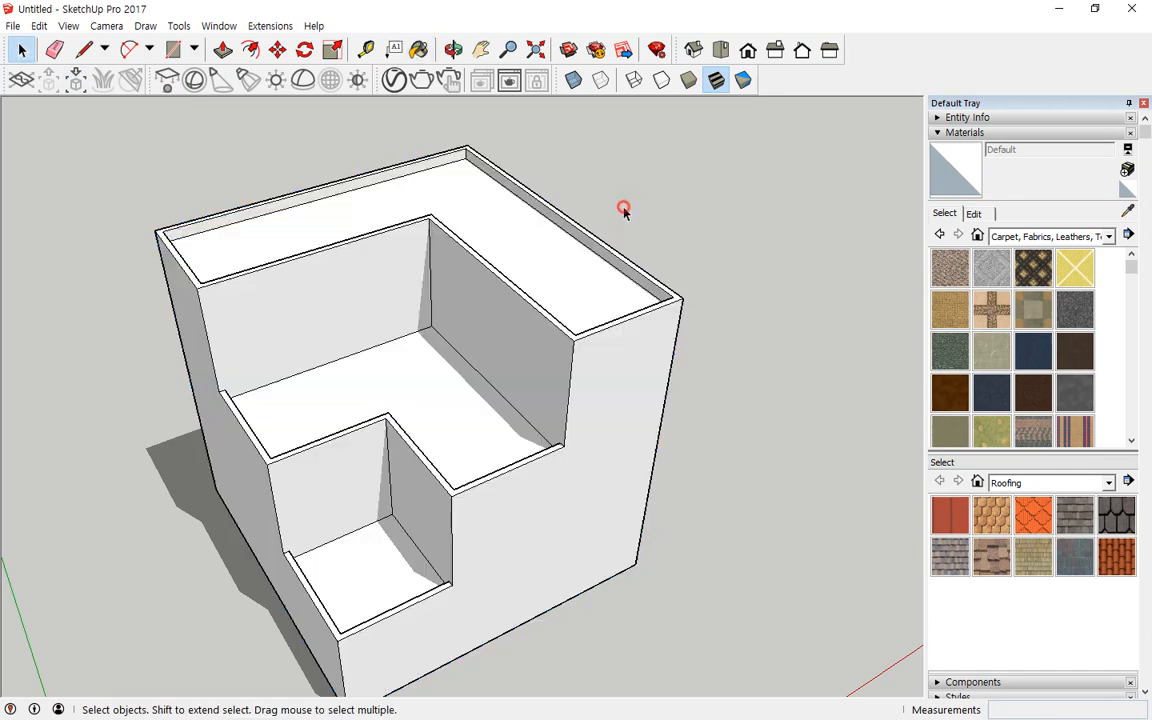
Step: Paint the top, middle and lowest step floors with Carpet Diamond Olive
left_click(1033, 267)
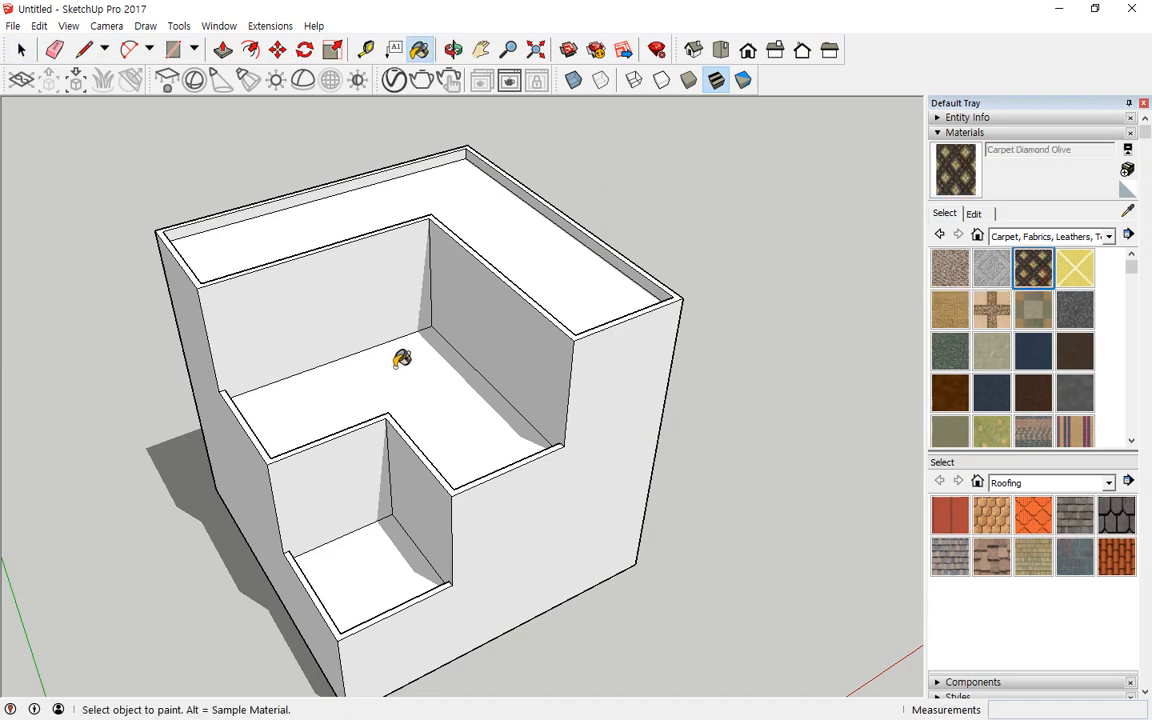
left_click(356, 328)
left_click(508, 238)
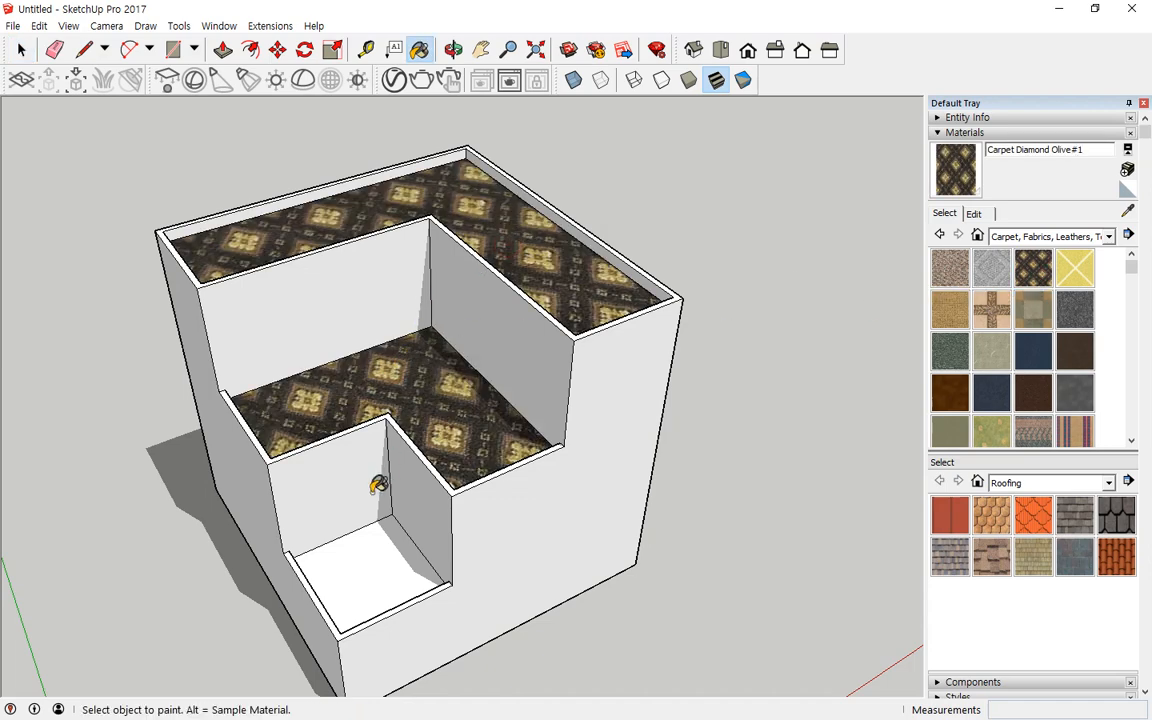
left_click(324, 510)
mouse_move(362, 285)
middle_mouse_down()
mouse_move(344, 470)
mouse_move(410, 362)
mouse_move(405, 390)
middle_mouse_up()
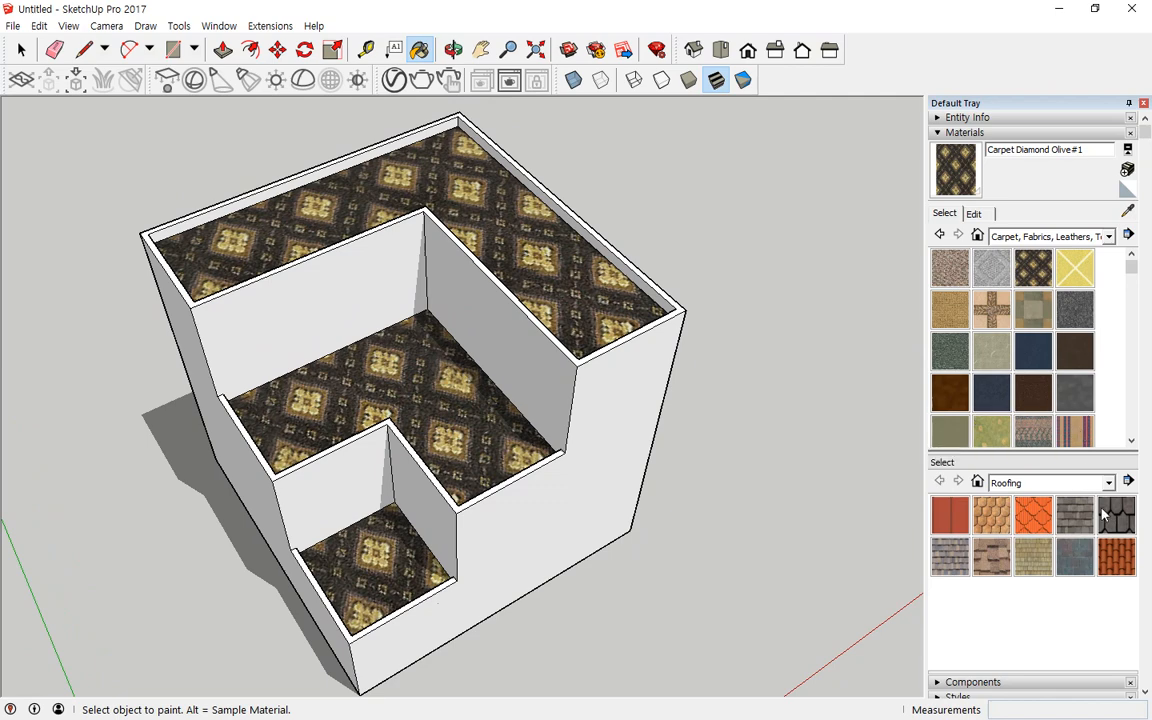
Step: Pick Brick Rough Dark from the Brick, Cladding and Siding category and paint the front outer wall
scroll(1113, 560, "down", 3)
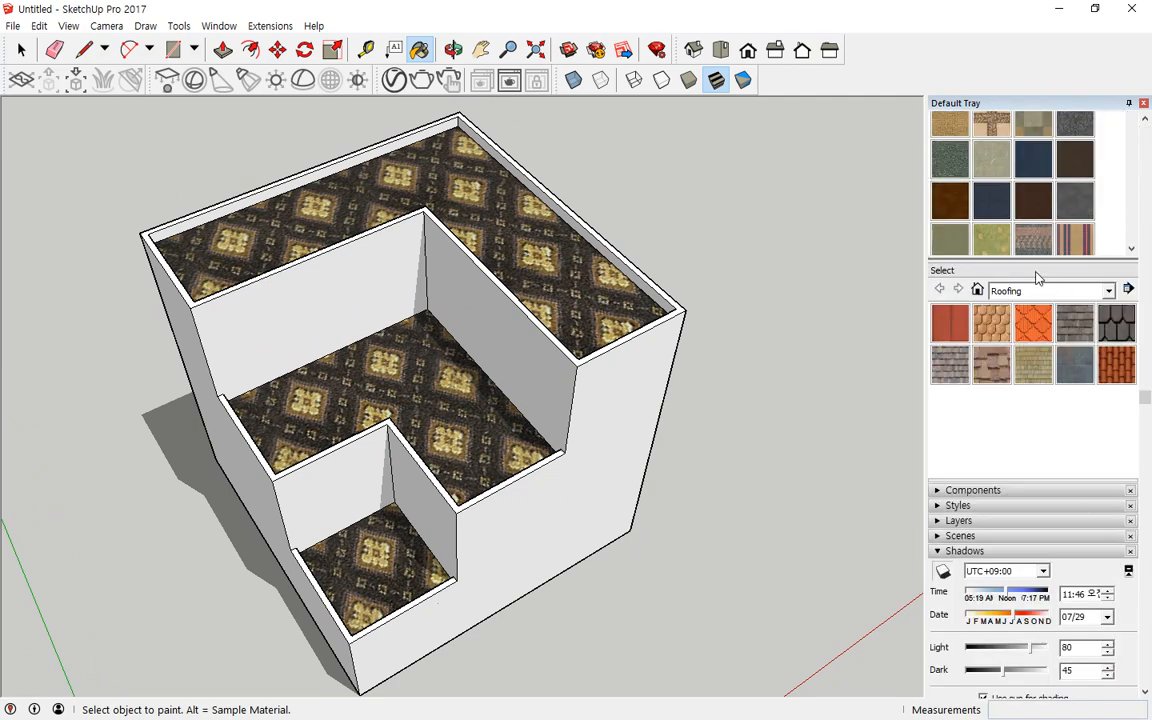
scroll(1039, 272, "up", 3)
left_click(1107, 236)
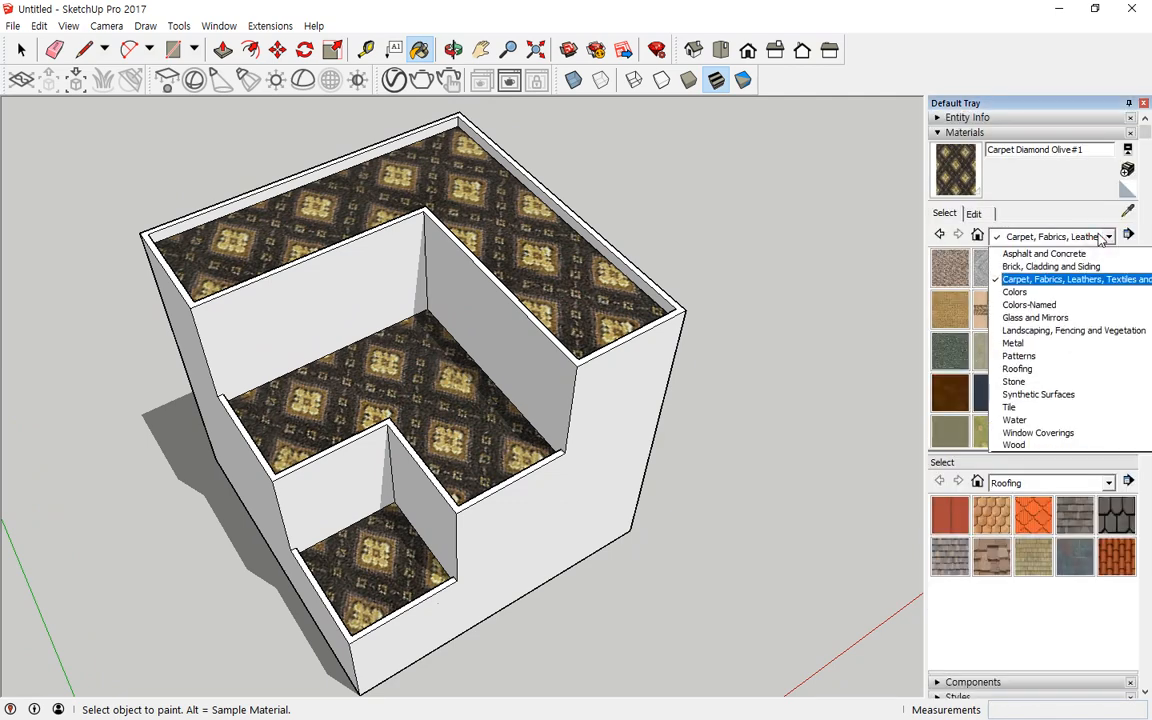
left_click(1085, 266)
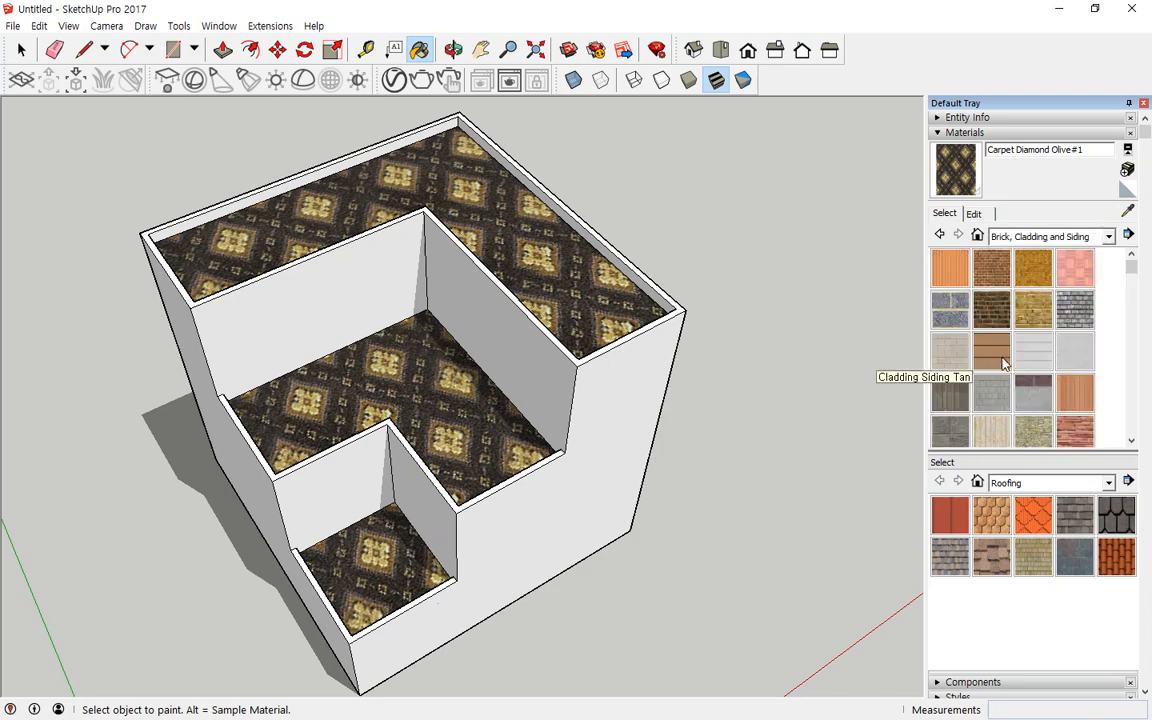
left_click(992, 310)
left_click(575, 488)
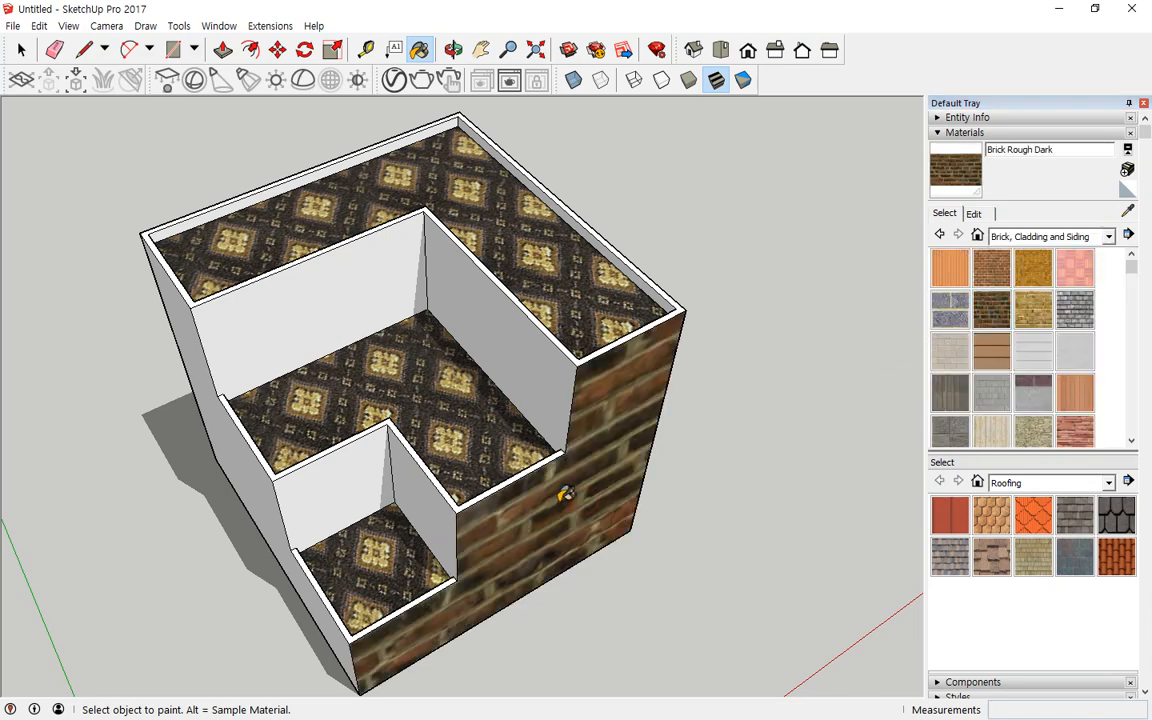
Step: Paint the left outer wall and the inner step walls with Brick Rough Dark
middle_click_drag(359, 488, 128, 482)
left_click(200, 474)
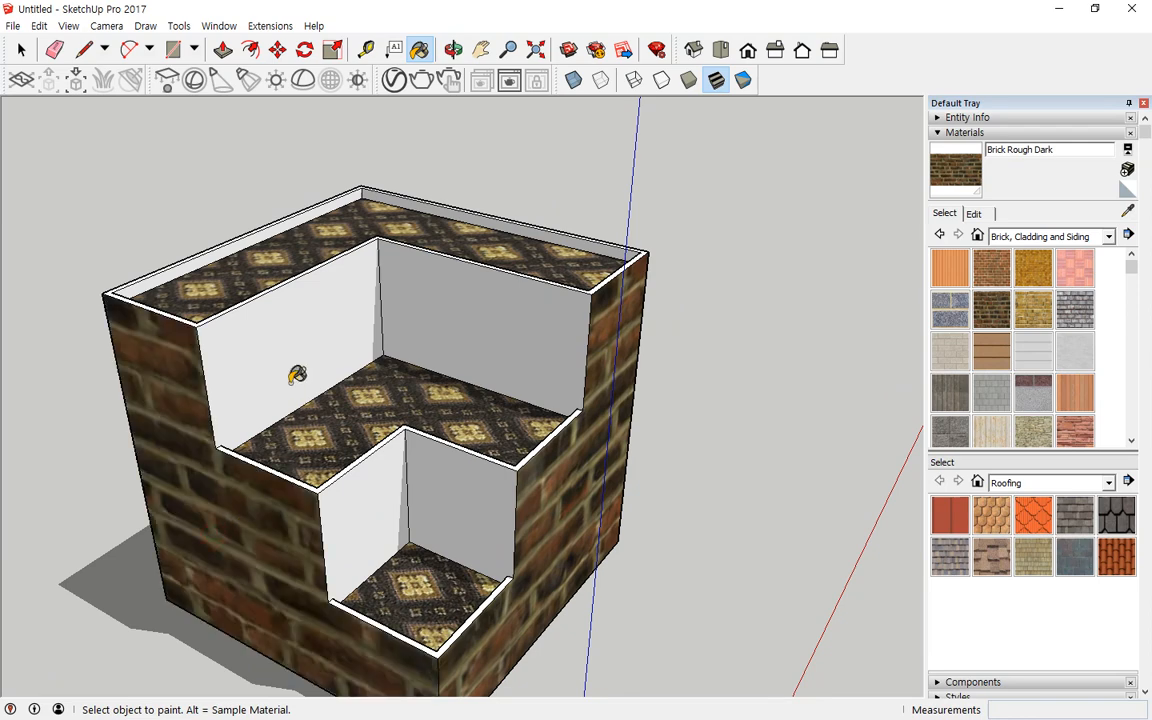
left_click(295, 347)
left_click(452, 332)
left_click(437, 452)
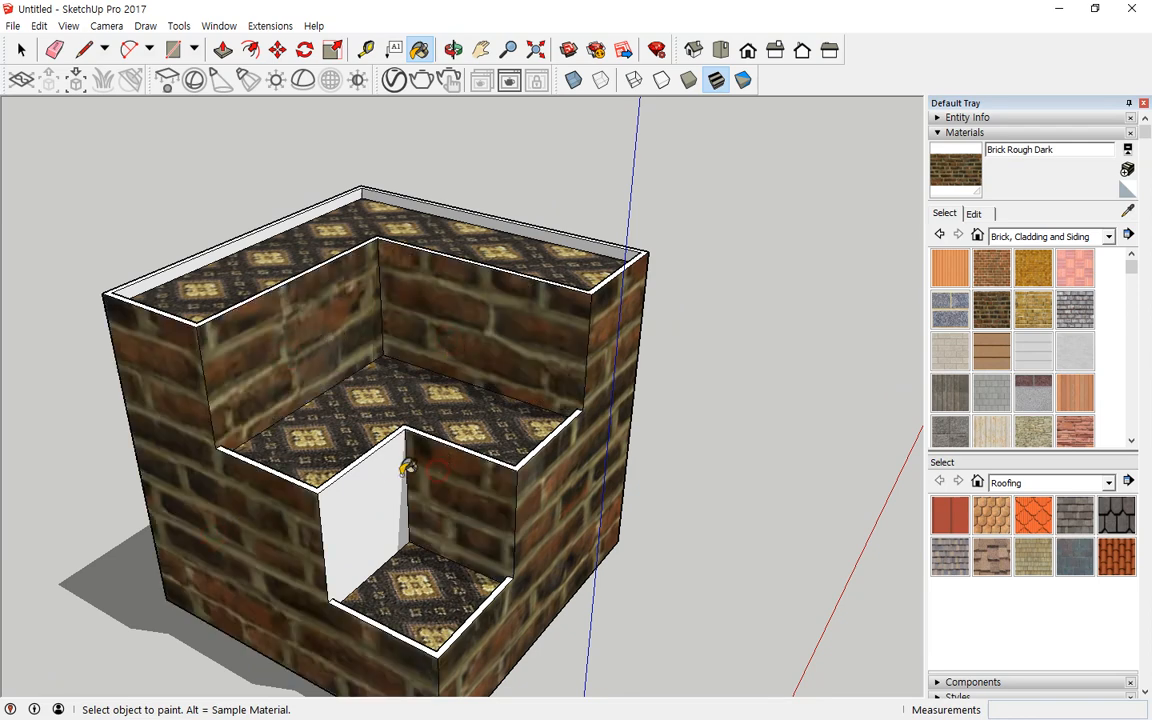
left_click(370, 480)
Step: Paint the back outer walls of the box with Brick Rough Dark
middle_click_drag(661, 442, 470, 472)
left_click(718, 490)
mouse_move(718, 490)
middle_mouse_down()
mouse_move(627, 424)
mouse_move(221, 417)
middle_mouse_up()
left_click(560, 496)
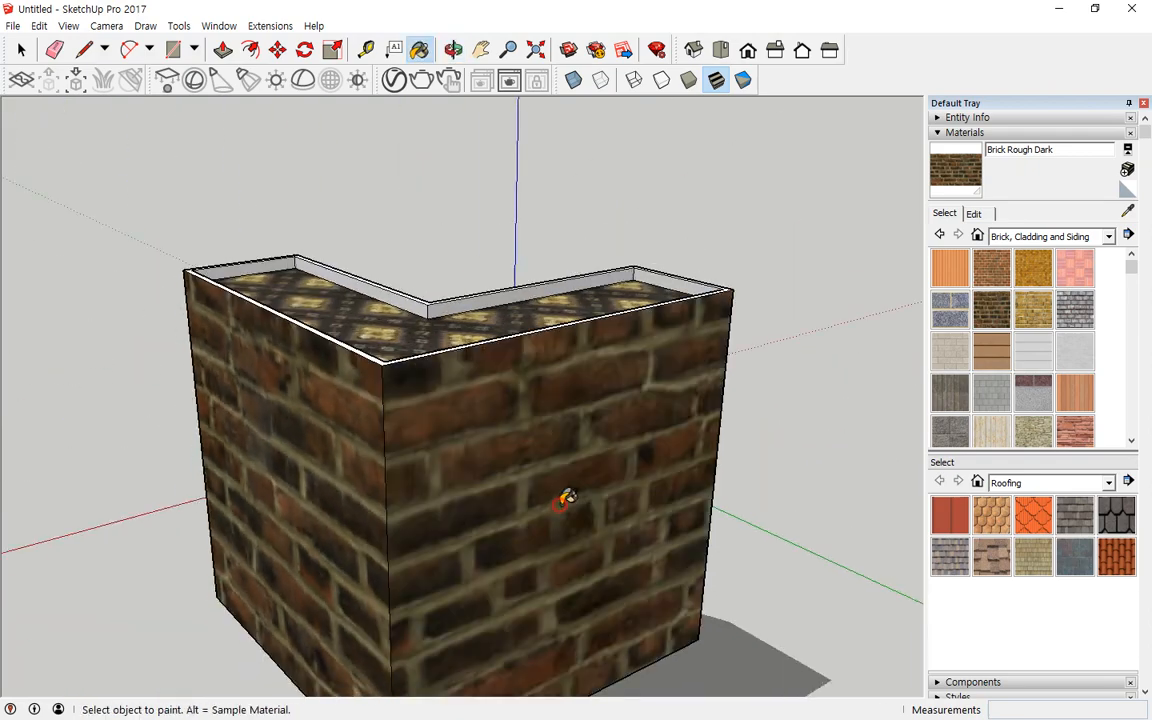
mouse_move(764, 411)
middle_mouse_down()
mouse_move(219, 417)
mouse_move(738, 411)
mouse_move(354, 447)
mouse_move(219, 630)
mouse_move(252, 411)
mouse_move(193, 581)
mouse_move(203, 566)
middle_mouse_up()
mouse_move(517, 565)
middle_mouse_down()
mouse_move(466, 510)
mouse_move(400, 495)
middle_mouse_up()
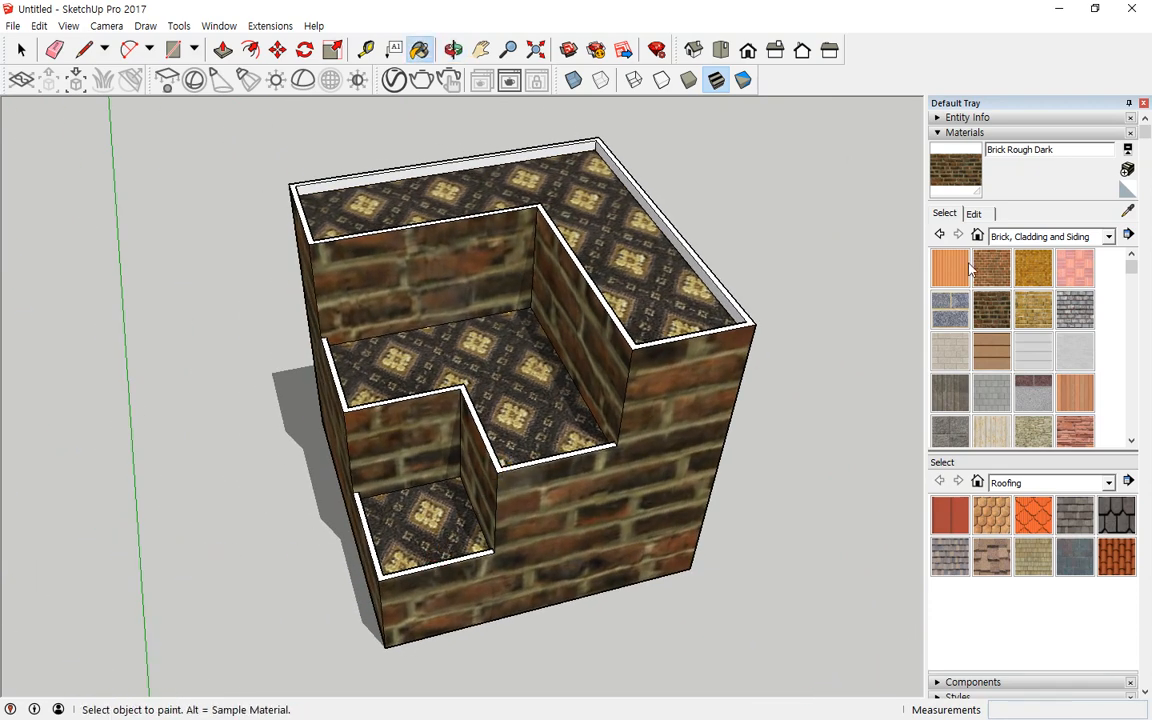
Step: Open the brick material's edit settings and examine its colour and texture size values
left_click(971, 213)
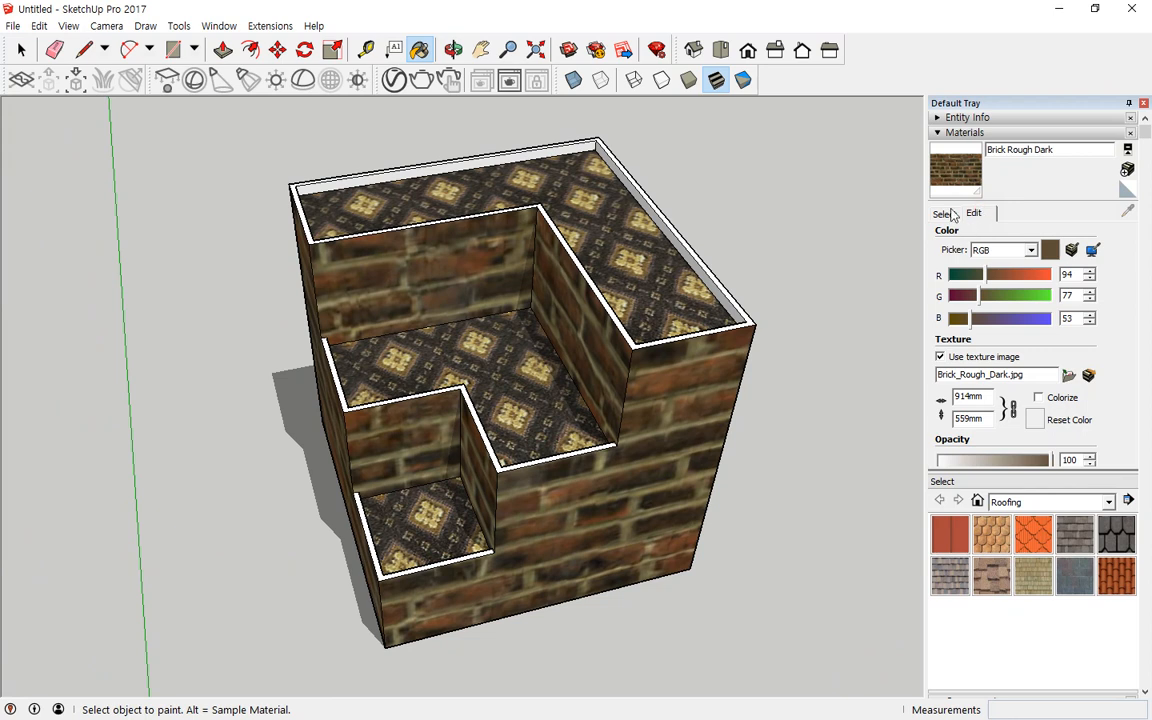
left_click(945, 214)
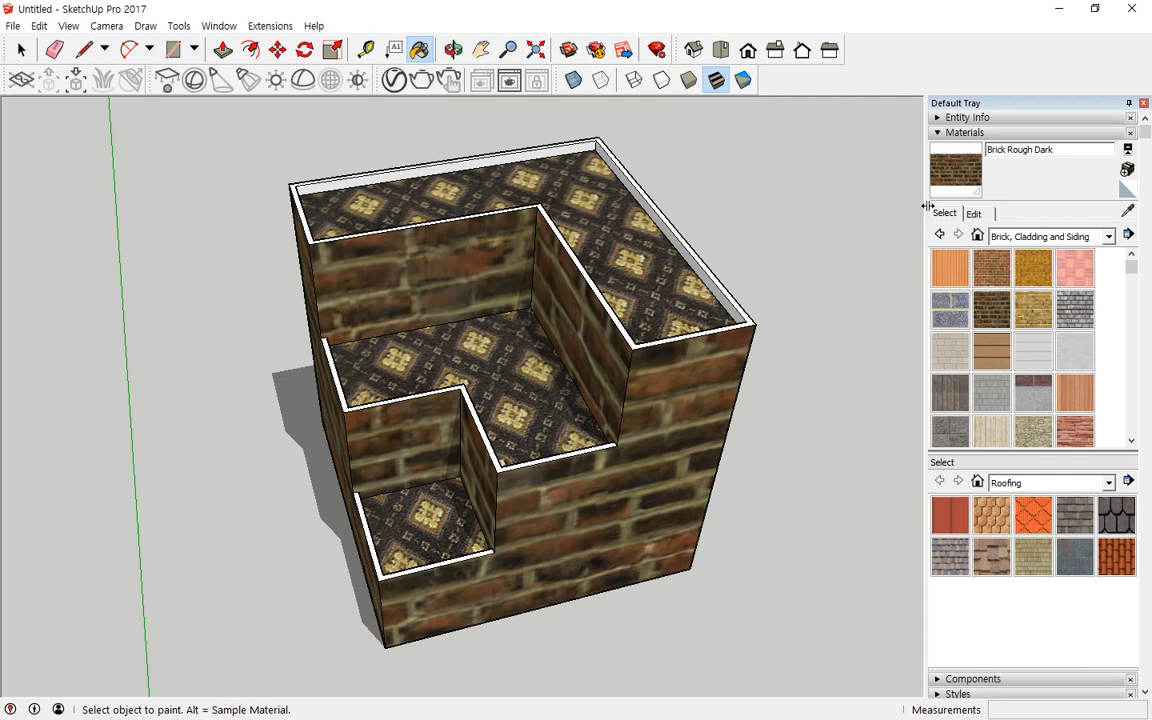
left_click(975, 215)
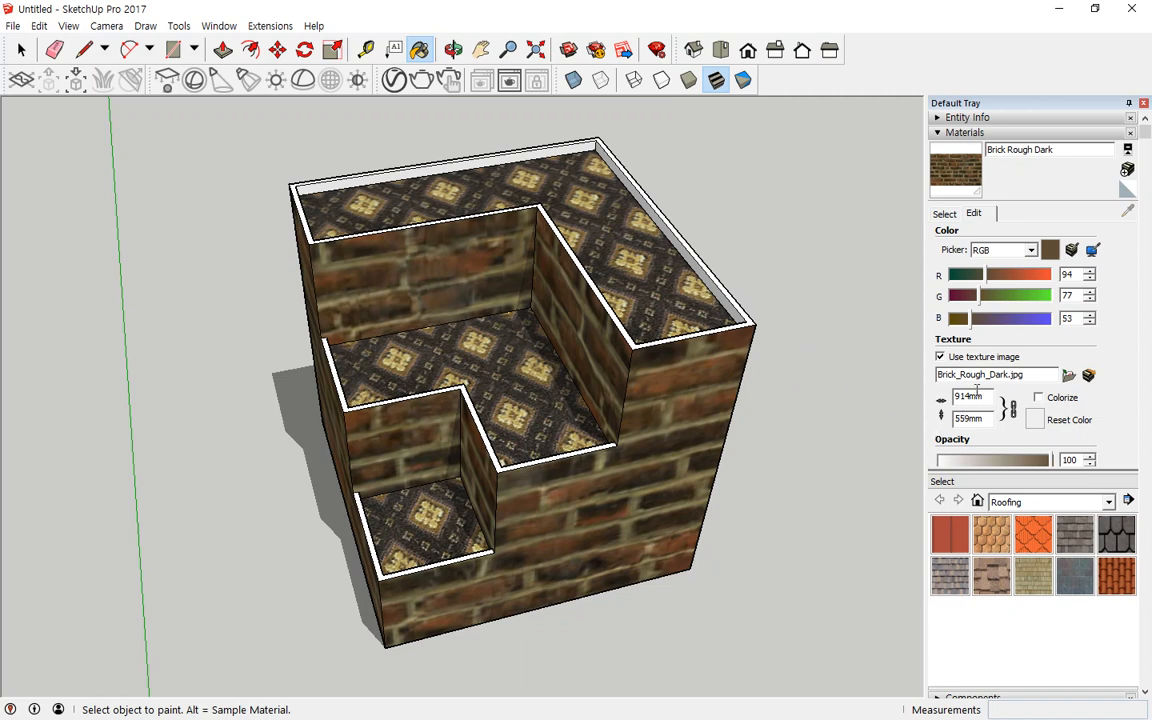
key("ctrl+2")
left_click_drag(991, 337, 1133, 337)
mouse_move(988, 271)
left_mouse_down()
mouse_move(985, 345)
mouse_move(920, 415)
mouse_move(1040, 395)
mouse_move(1005, 355)
left_mouse_up()
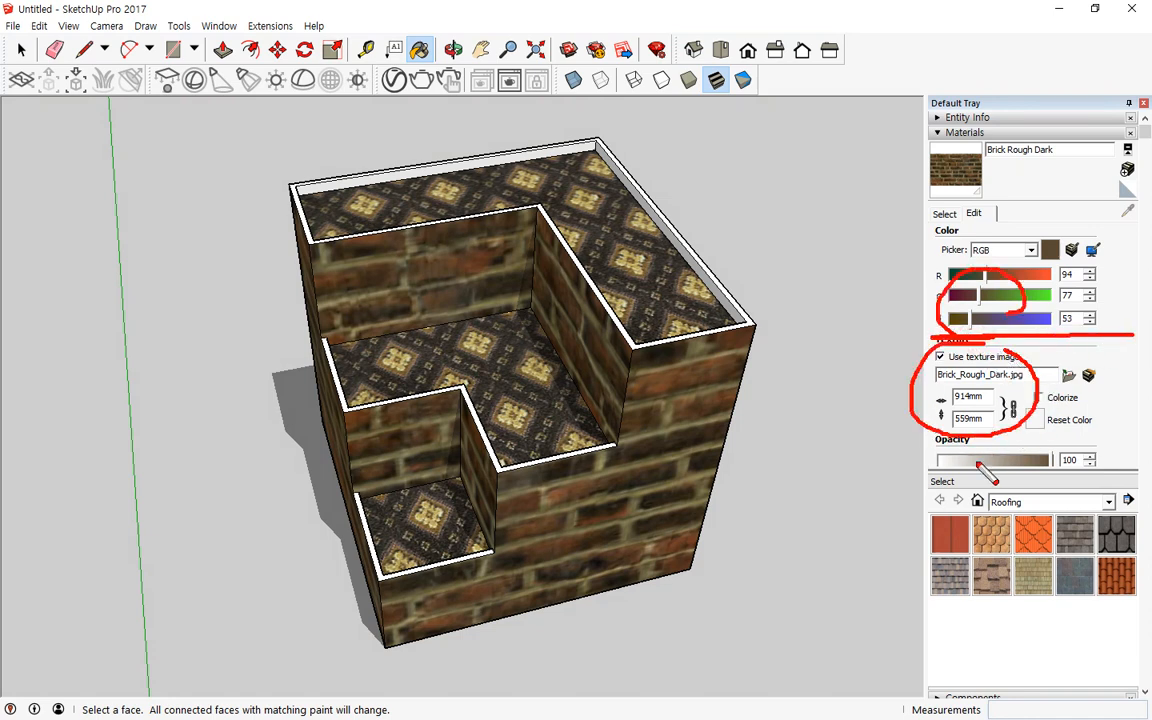
left_click_drag(948, 433, 1067, 429)
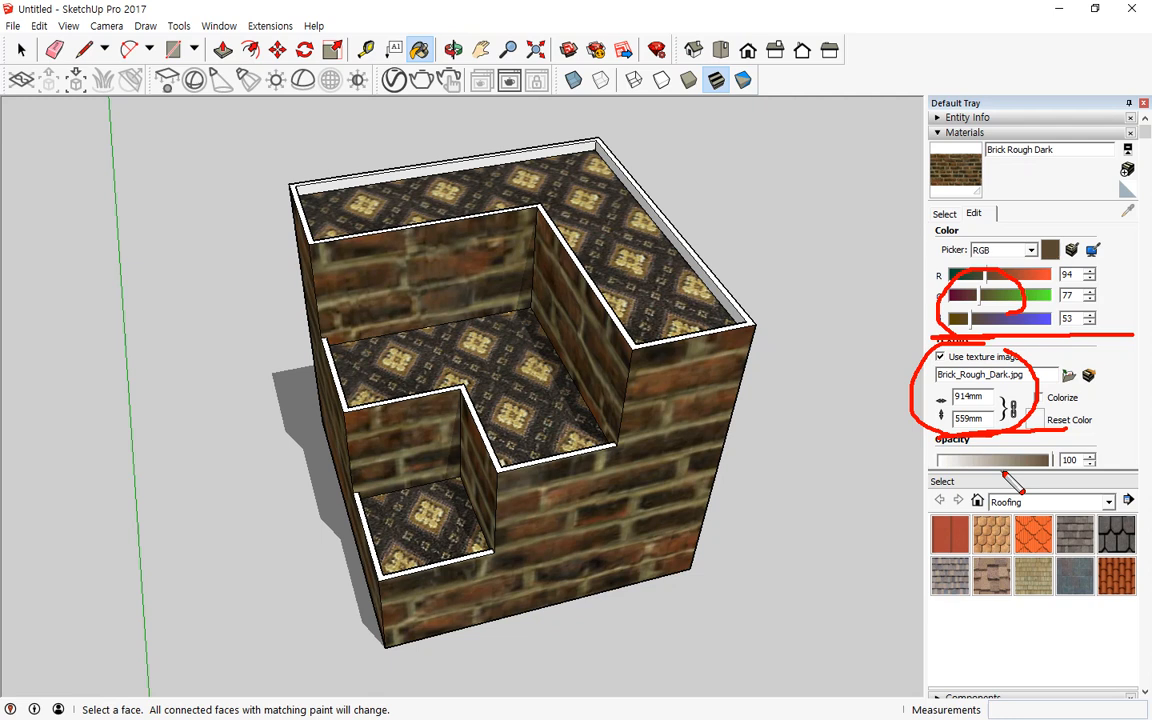
key("Escape")
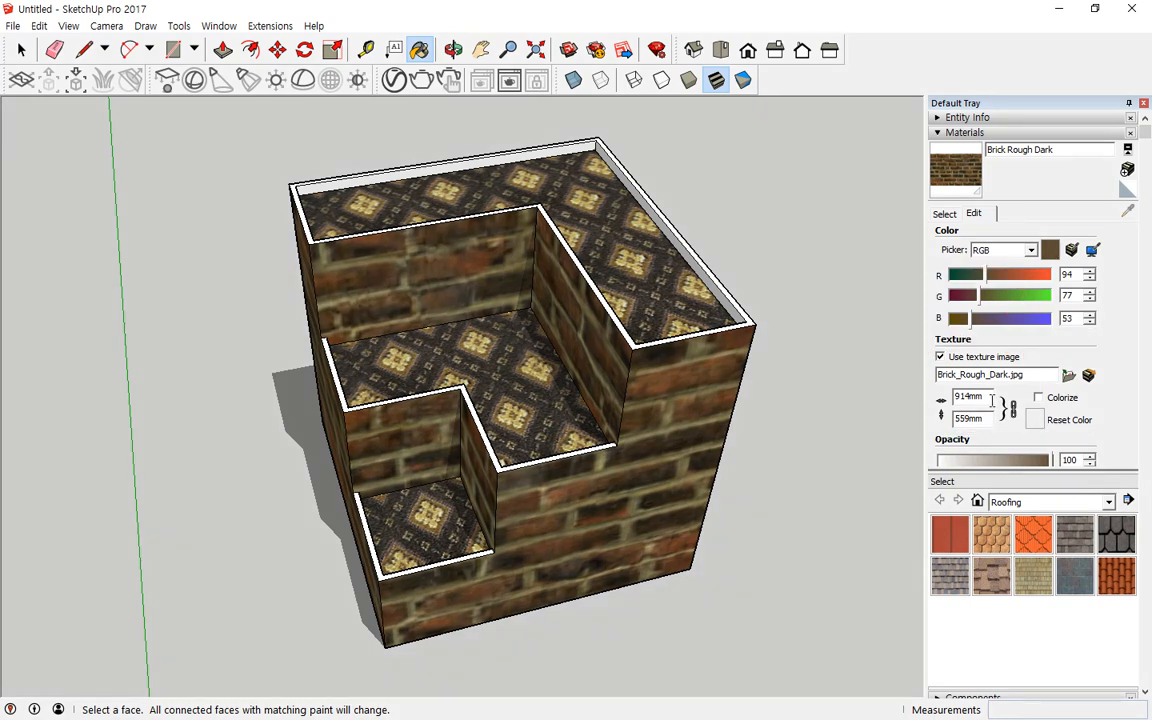
Step: Set the brick texture width to 100 mm
left_click_drag(990, 399, 937, 397)
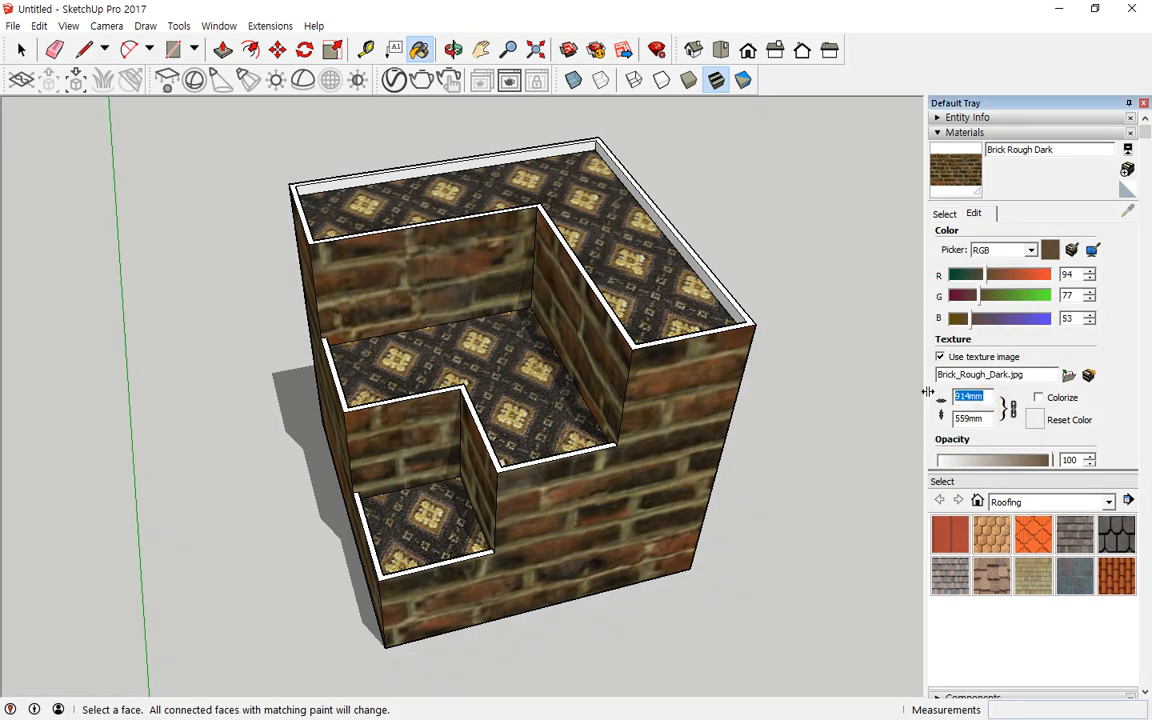
key("ctrl+2")
mouse_move(990, 433)
left_mouse_down()
mouse_move(976, 436)
mouse_move(980, 388)
mouse_move(995, 435)
mouse_move(968, 388)
left_mouse_up()
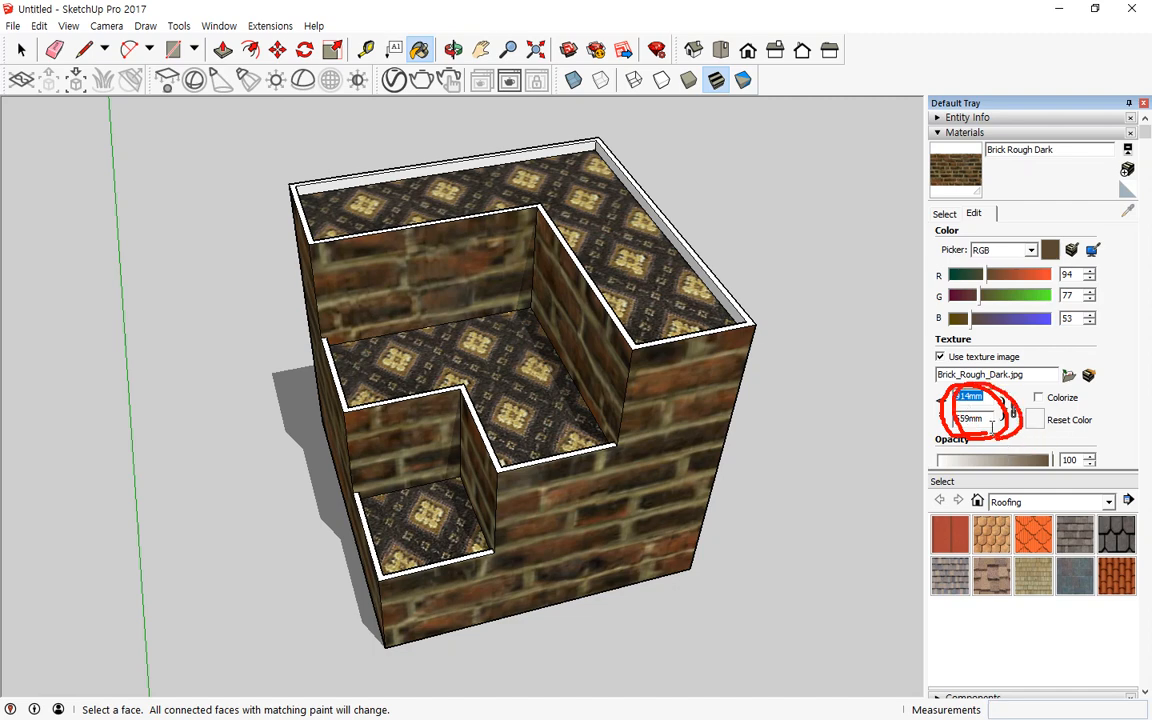
key("Escape")
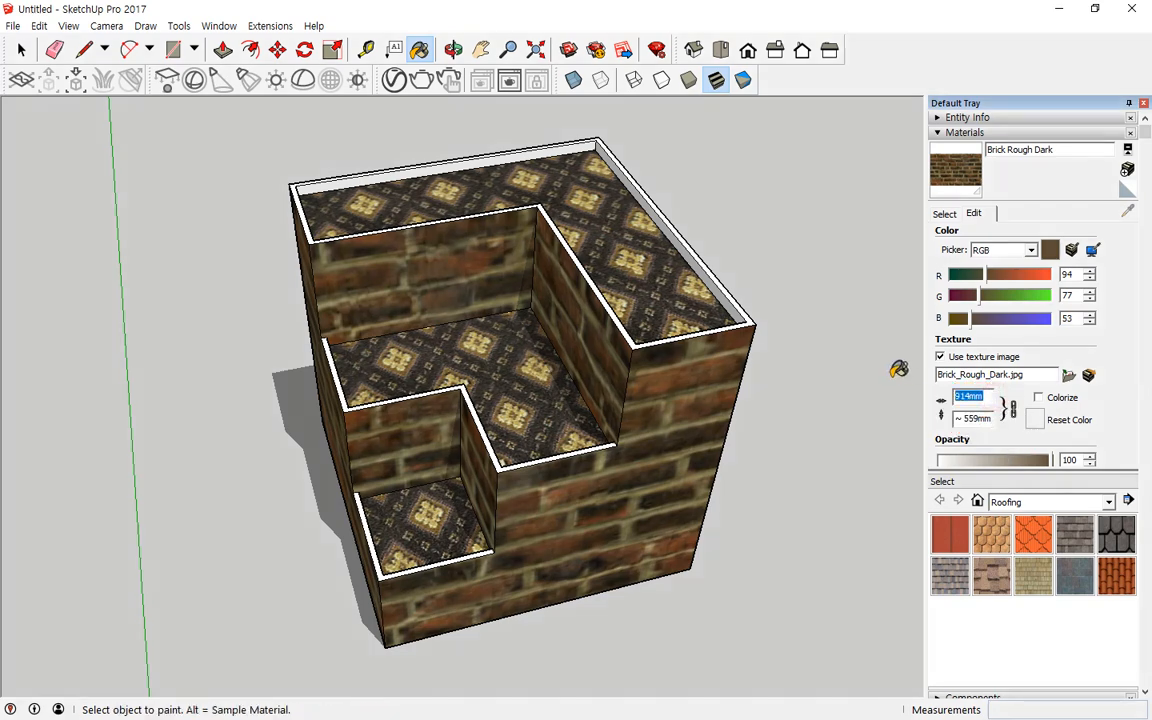
type("100")
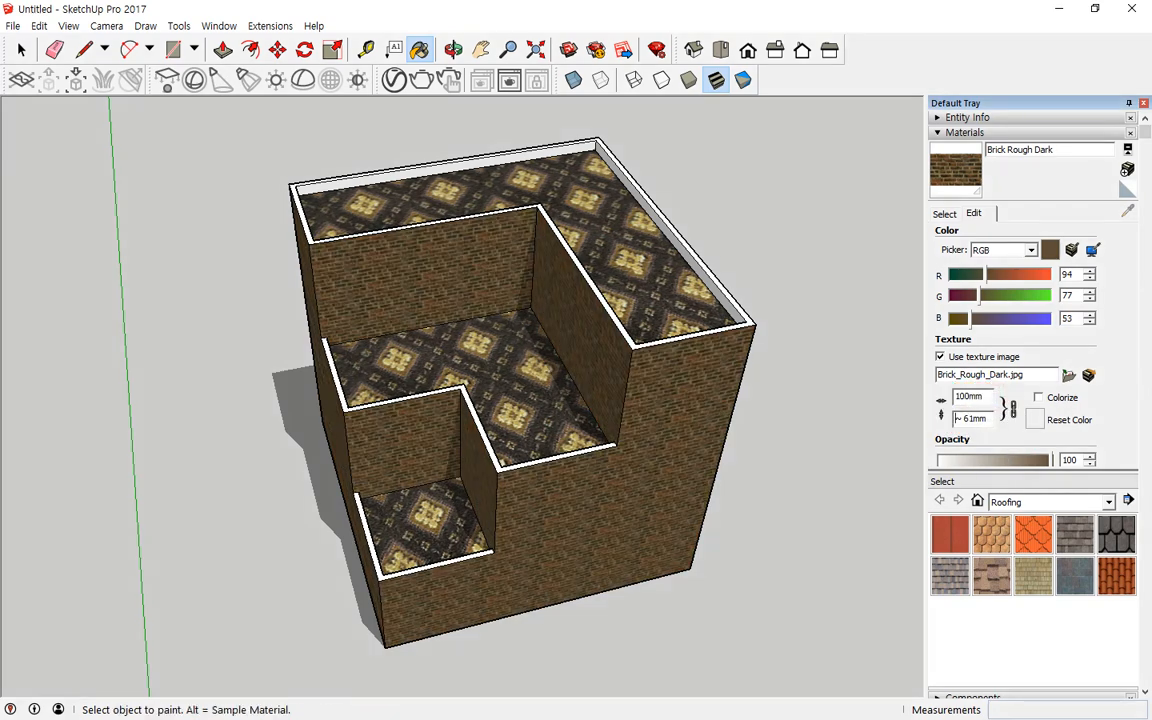
Step: Set the brick texture width to 190 mm and return to the material selection view
scroll(741, 477, "up", 3)
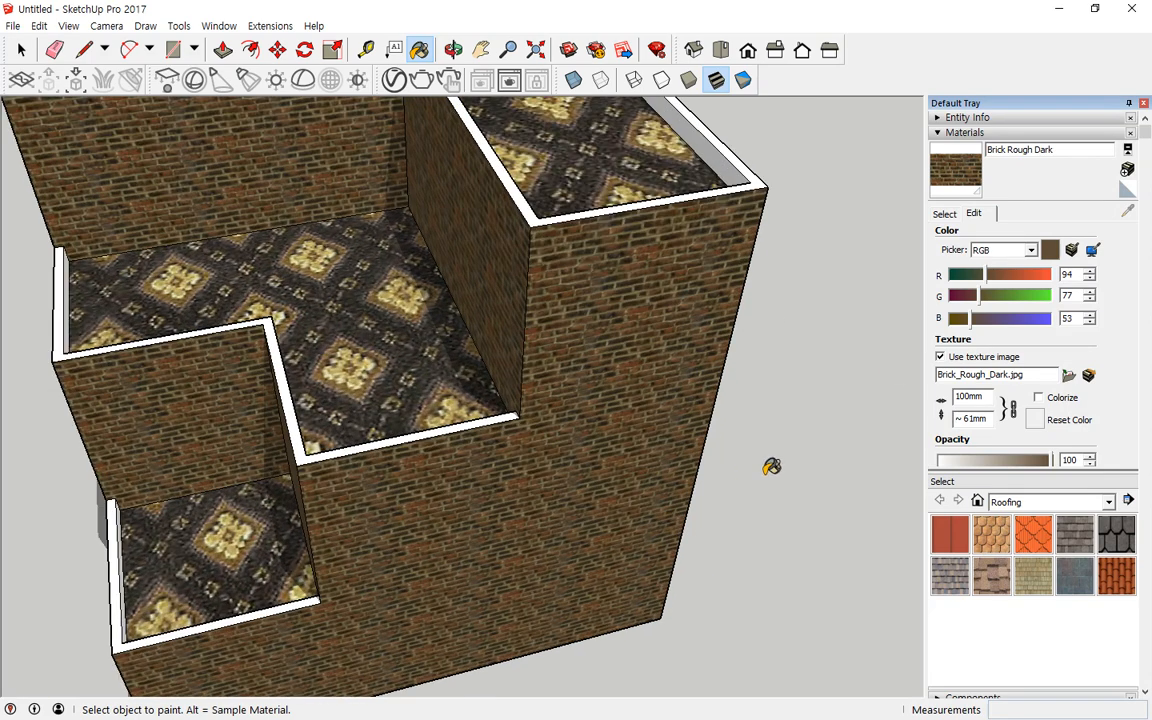
left_click_drag(986, 400, 865, 373)
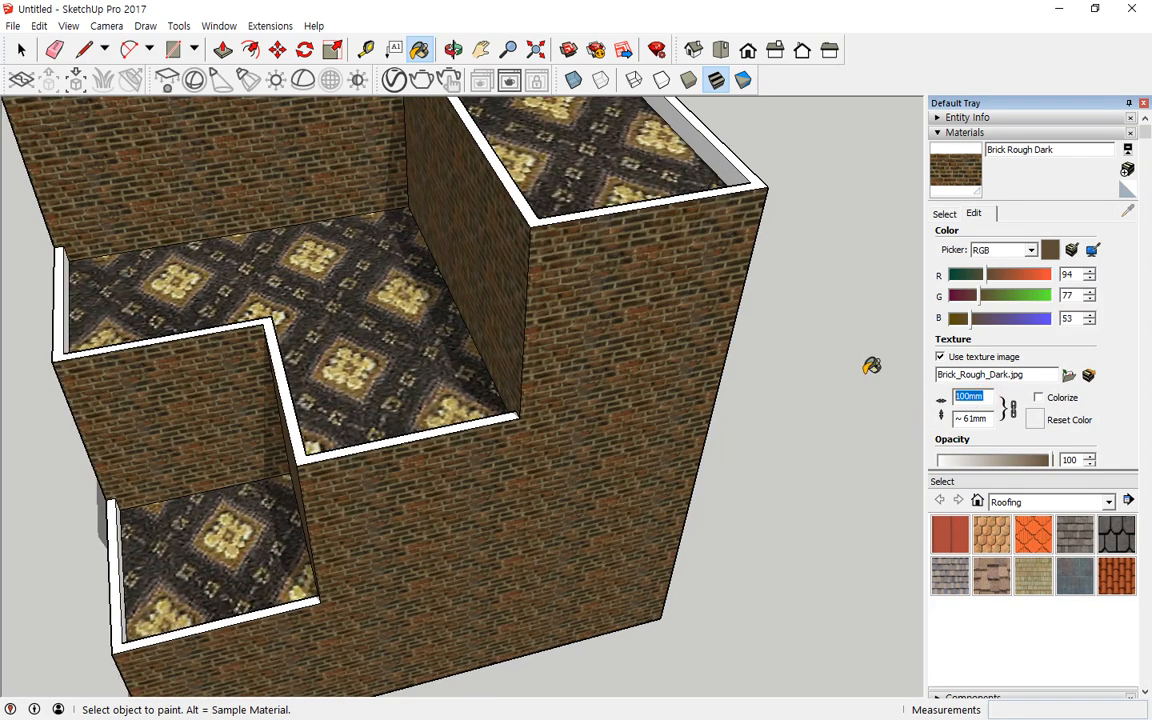
type("190")
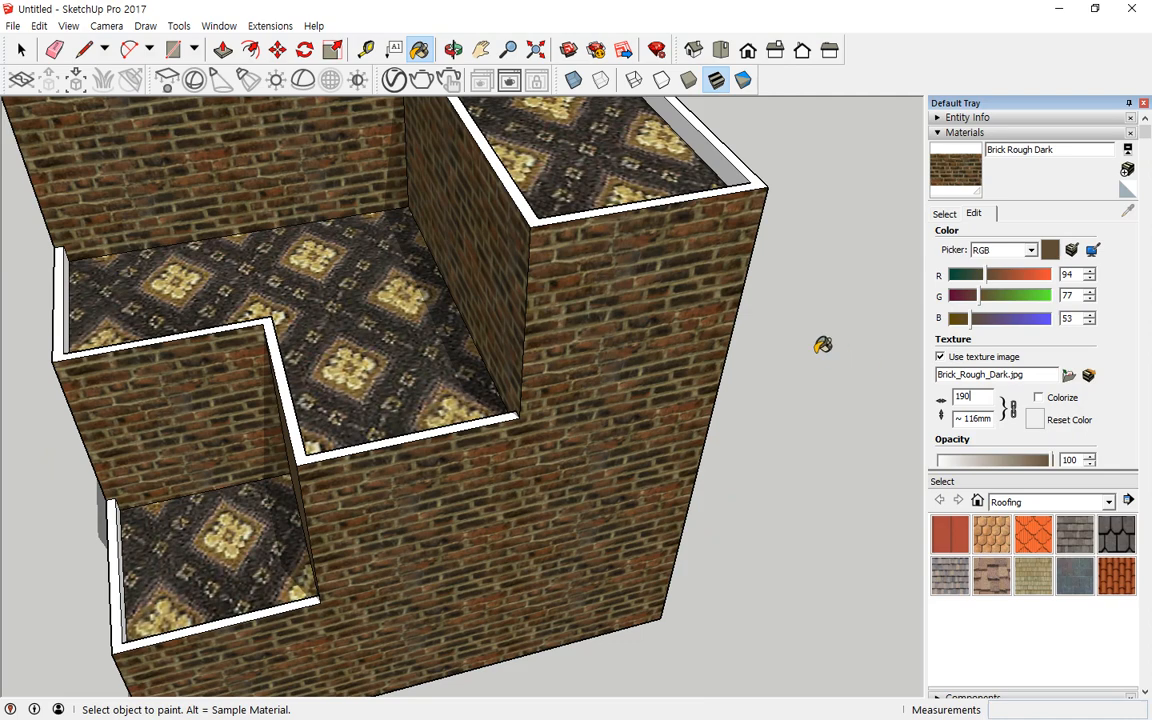
mouse_move(823, 342)
middle_mouse_down()
mouse_move(748, 309)
mouse_move(795, 255)
mouse_move(769, 273)
middle_mouse_up()
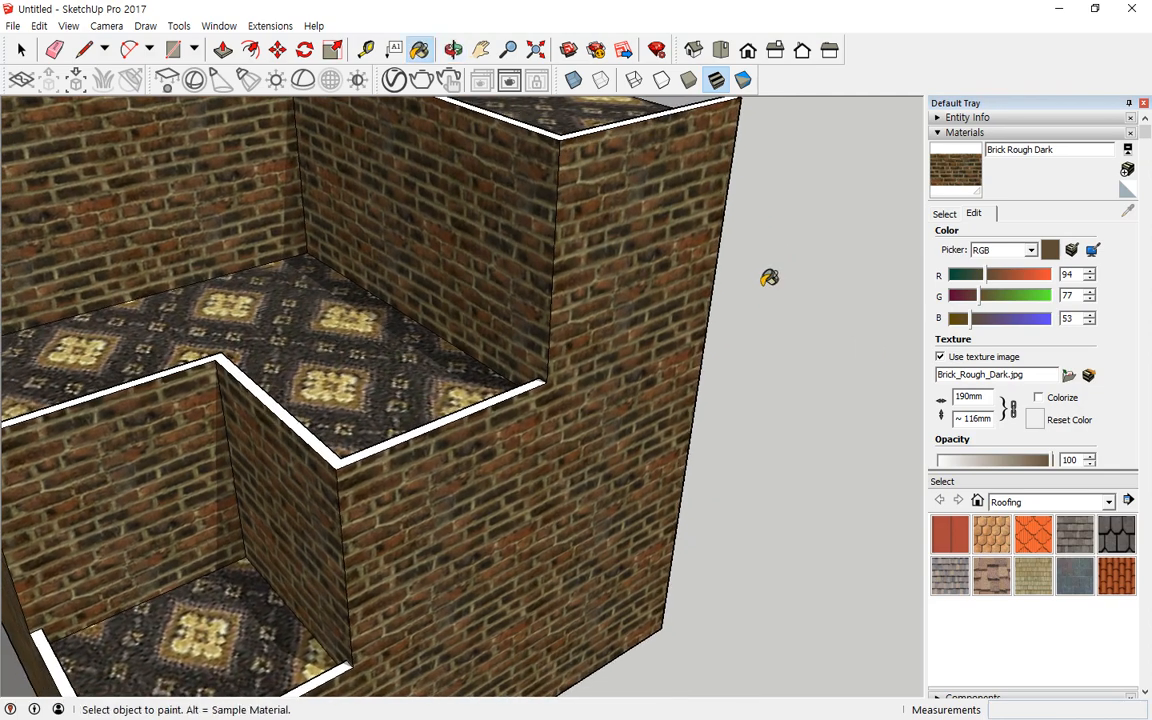
left_click(944, 213)
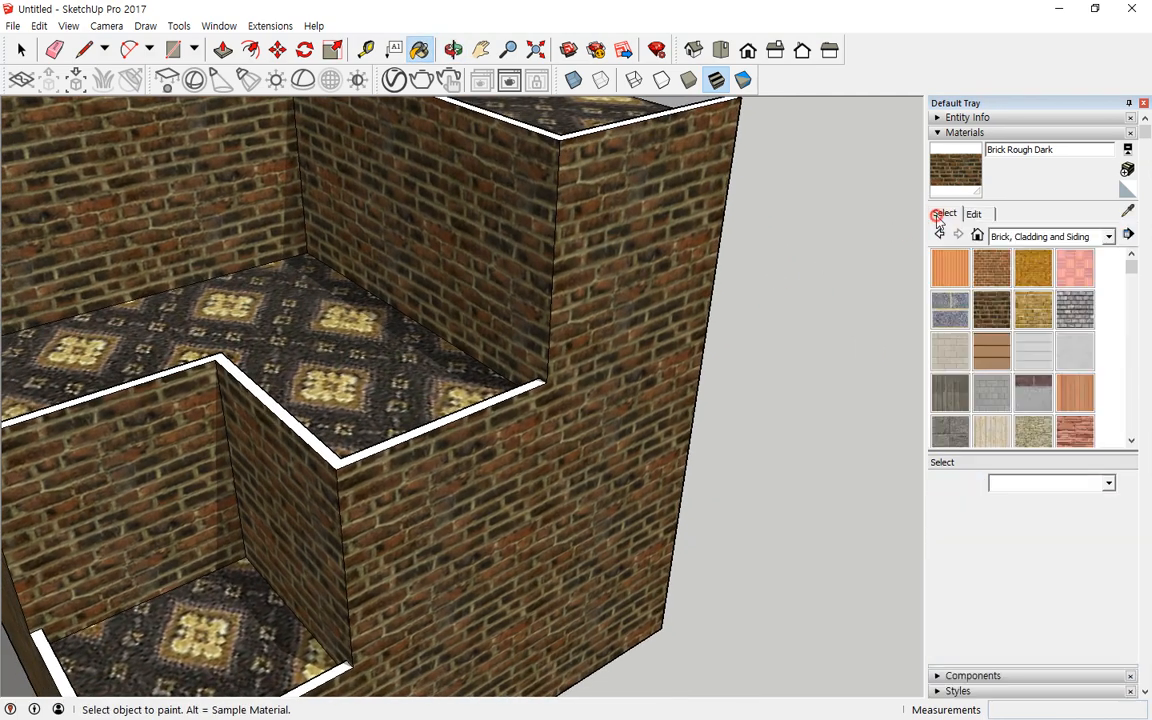
Step: Sample the carpet material from a floor and set its texture width to 100 mm, then 50 mm
left_click(1141, 208)
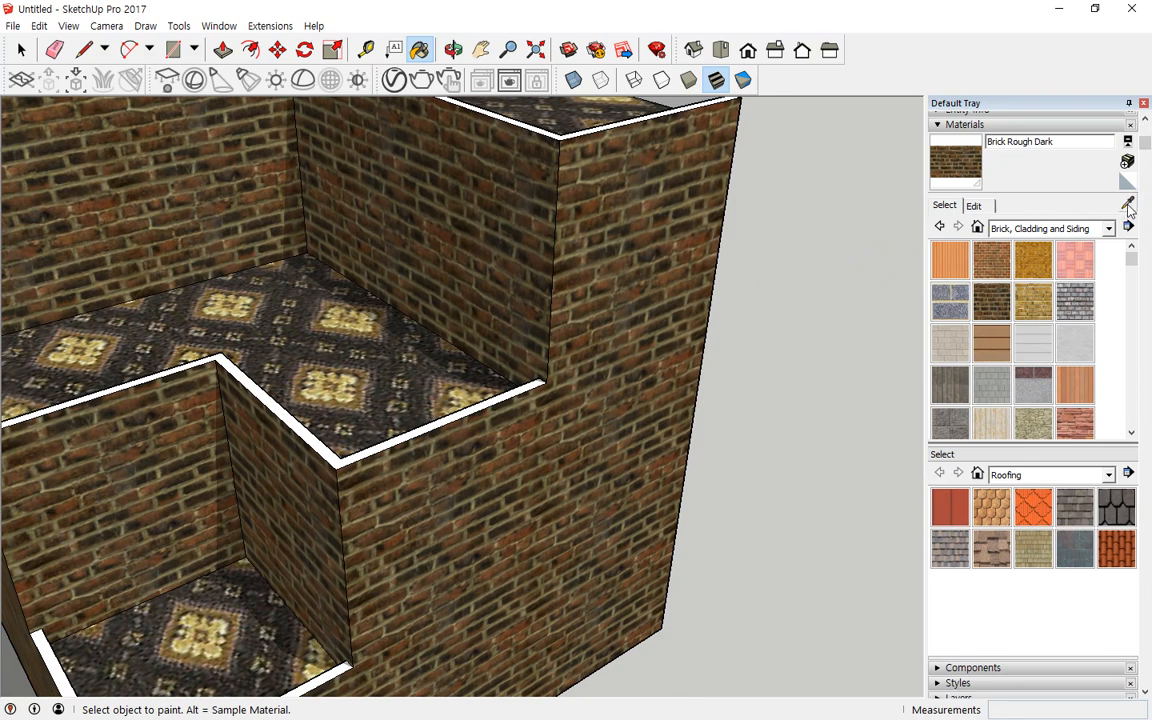
left_click(1128, 205)
left_click(372, 348)
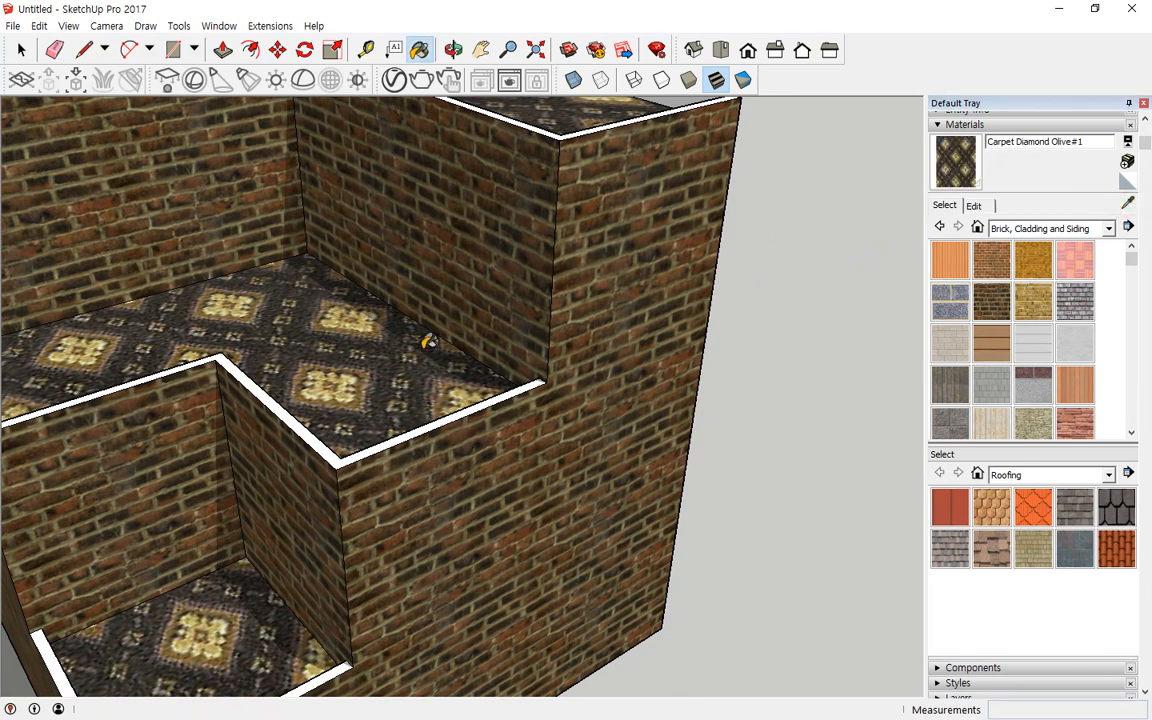
left_click(986, 208)
double_click(976, 396)
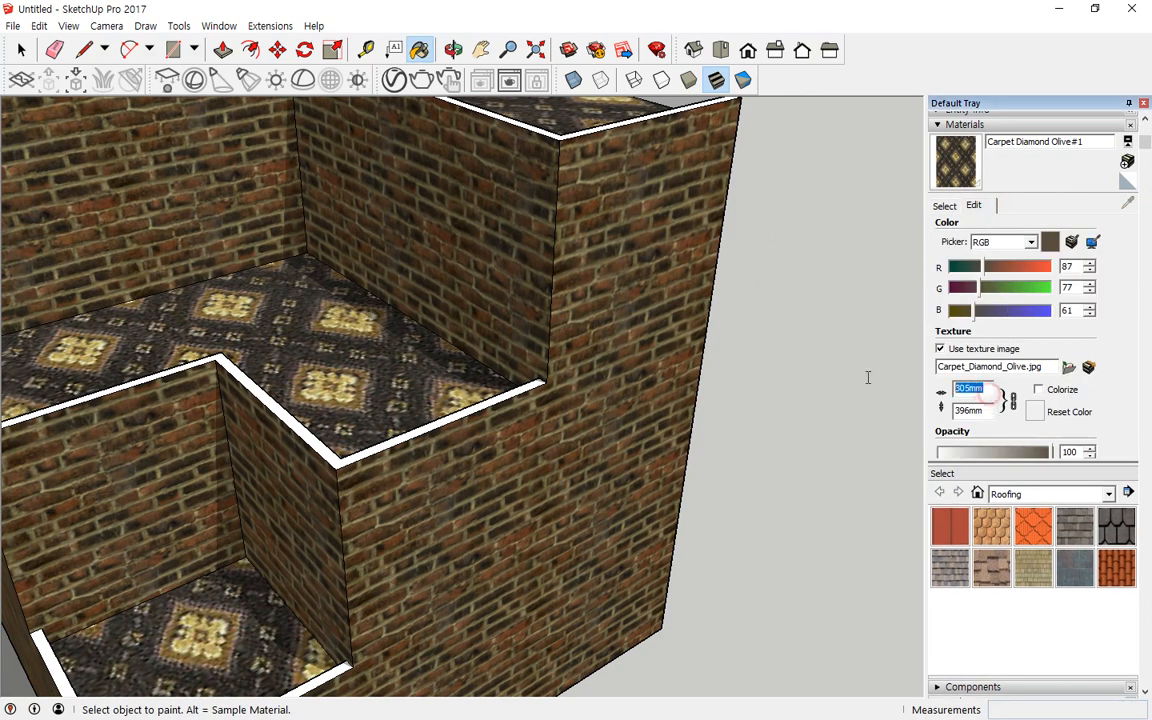
type("100")
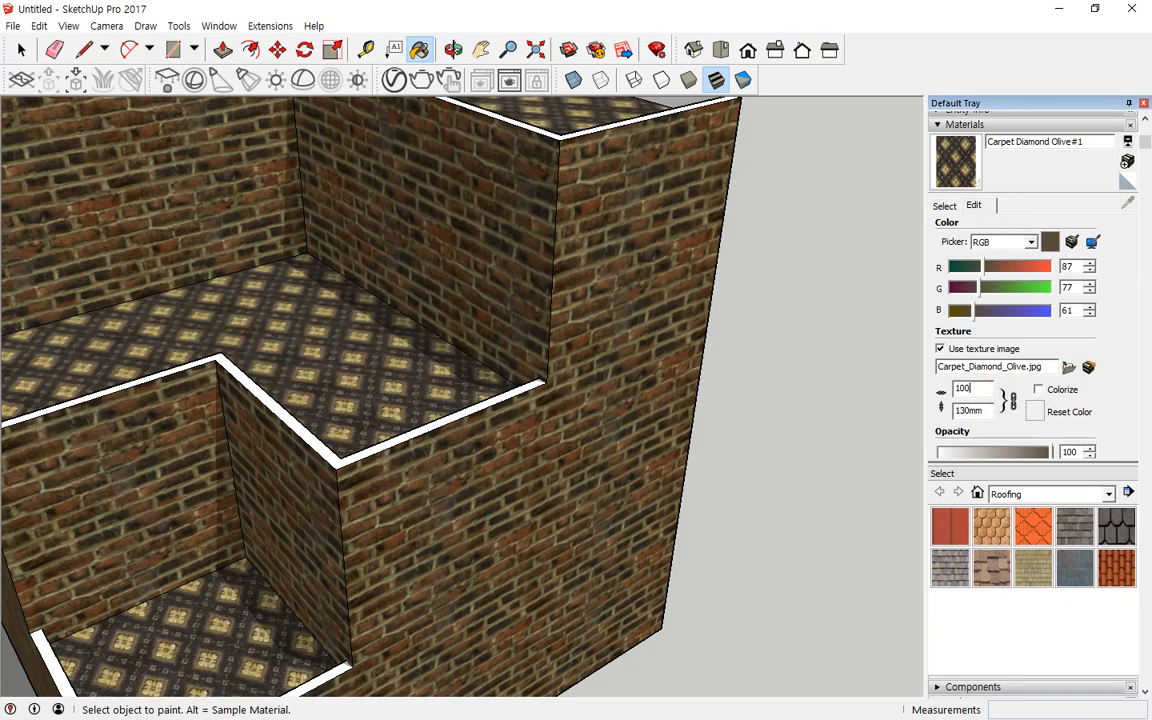
double_click(974, 393)
type("50")
scroll(185, 470, "up", 3)
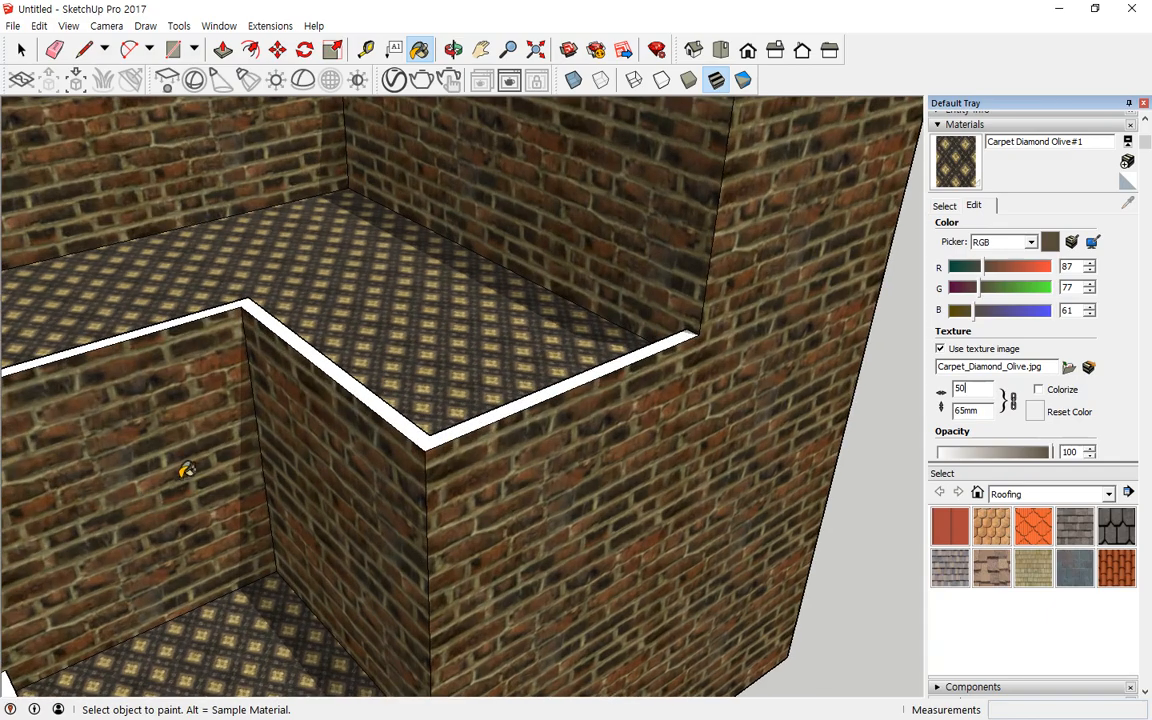
mouse_move(185, 470)
middle_mouse_down()
mouse_move(240, 532)
mouse_move(272, 432)
middle_mouse_up()
scroll(273, 431, "down", 5)
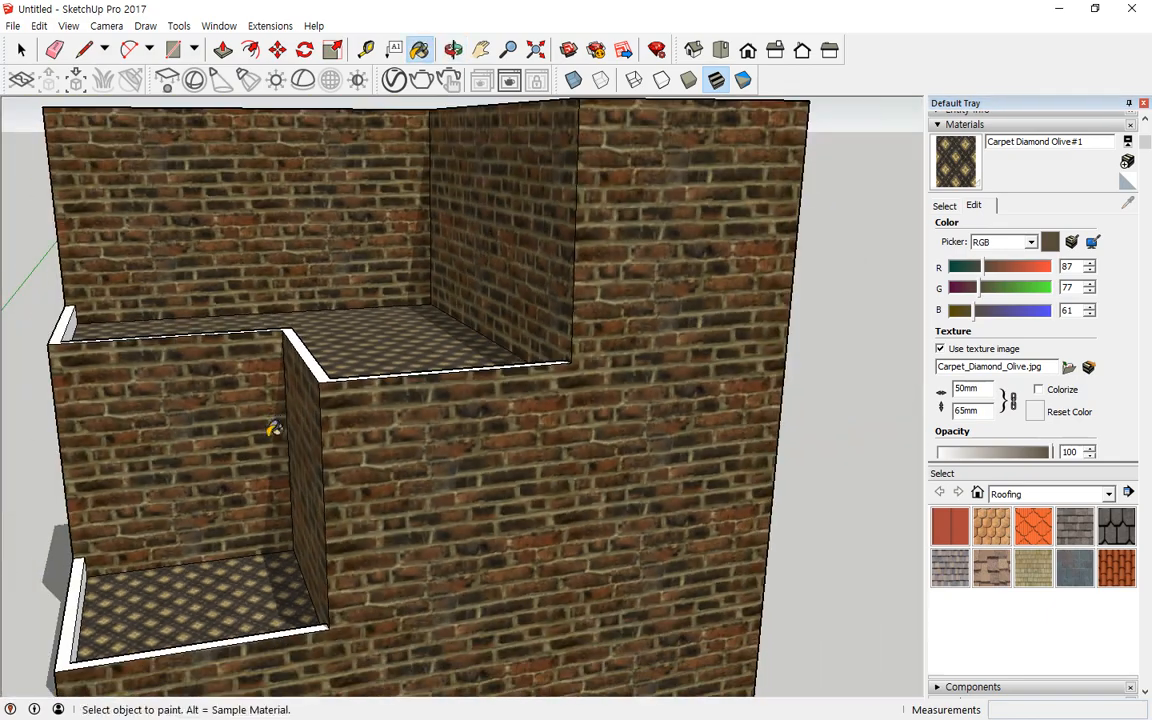
middle_click_drag(437, 486, 180, 443)
mouse_move(670, 400)
middle_mouse_down()
mouse_move(375, 440)
mouse_move(746, 465)
mouse_move(885, 495)
mouse_move(892, 478)
middle_mouse_up()
Step: Undo the recent painting and texture changes until the box is back to its unpainted state
key("ctrl+z")
key("ctrl+z")
key("ctrl+z")
key("ctrl+z")
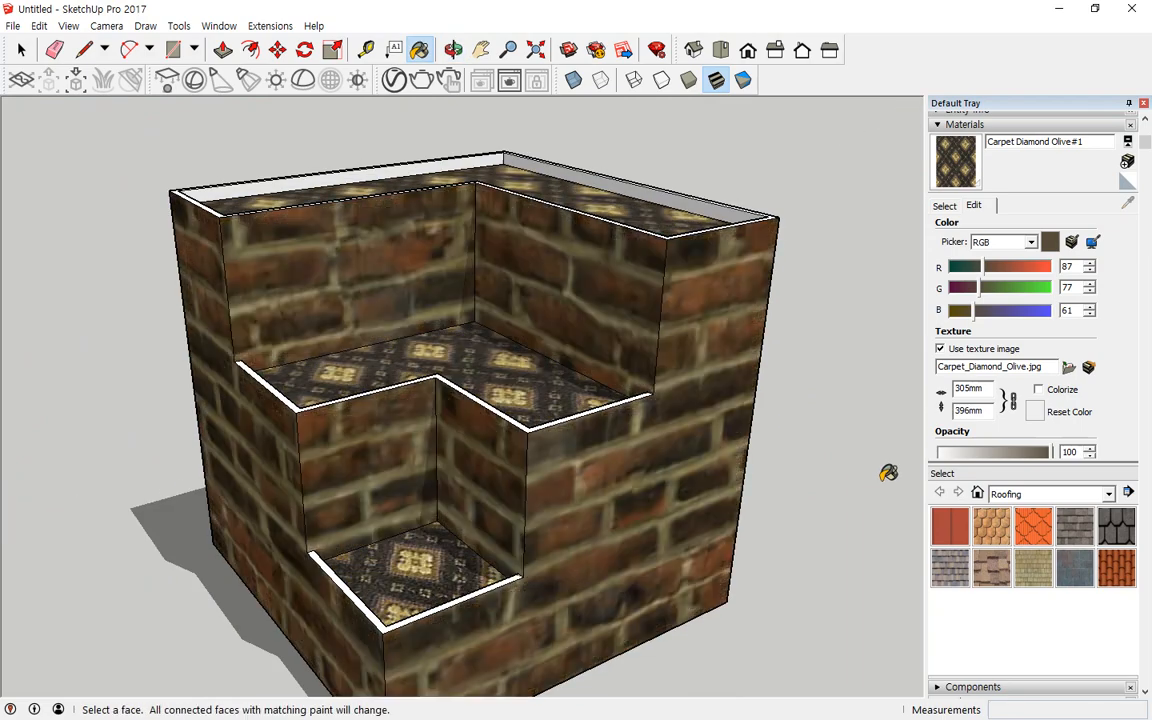
key("ctrl+z")
key("ctrl+z")
key("ctrl+z")
key("ctrl+z")
key("ctrl+z")
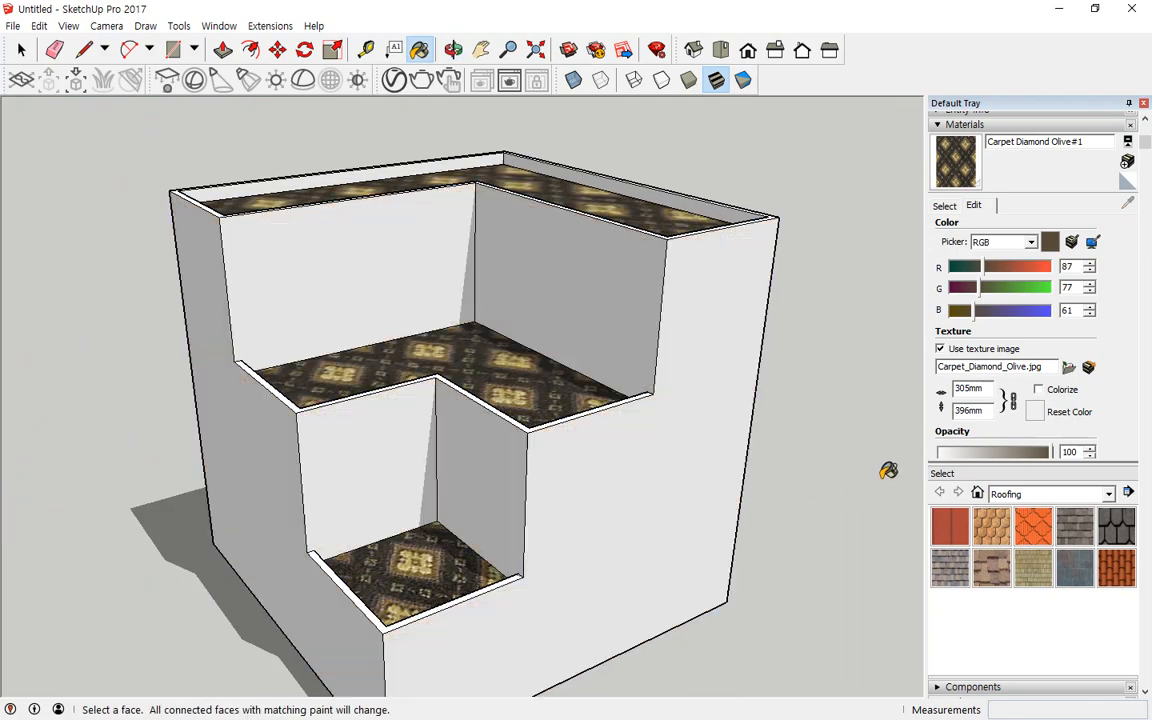
key("ctrl+z")
mouse_move(888, 470)
middle_mouse_down()
mouse_move(406, 455)
mouse_move(752, 563)
middle_mouse_up()
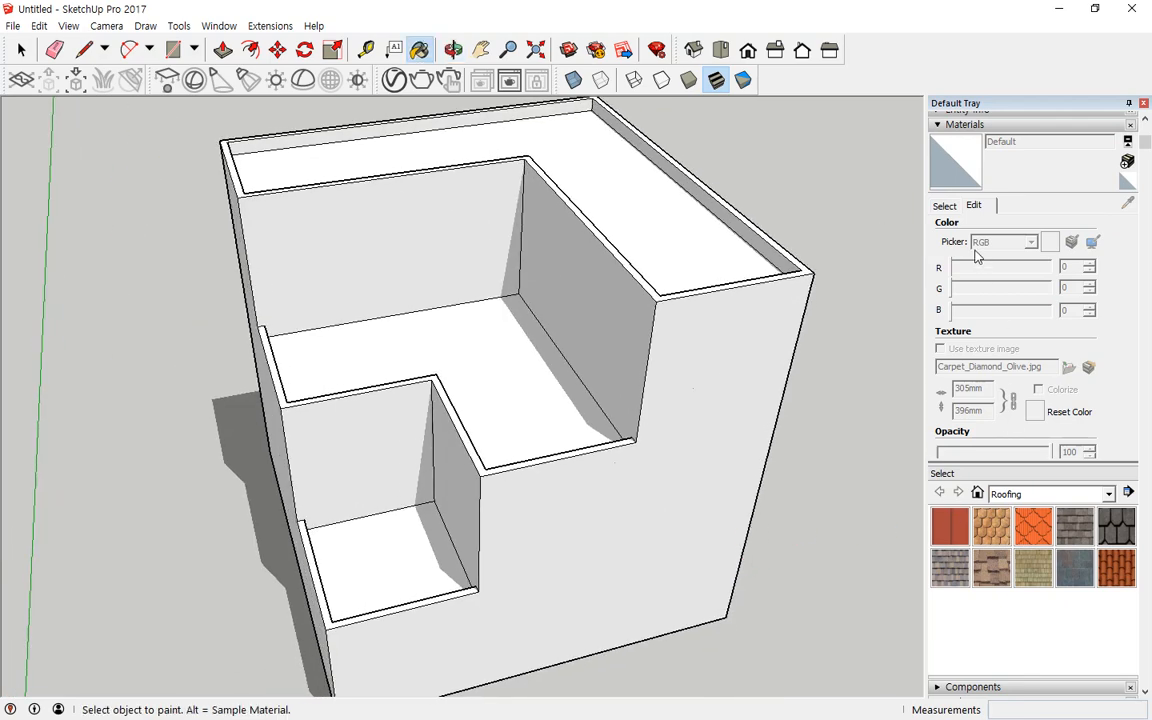
Step: Select the front outer wall and examine its assigned paint through the entity details, then cancel
left_click(942, 208)
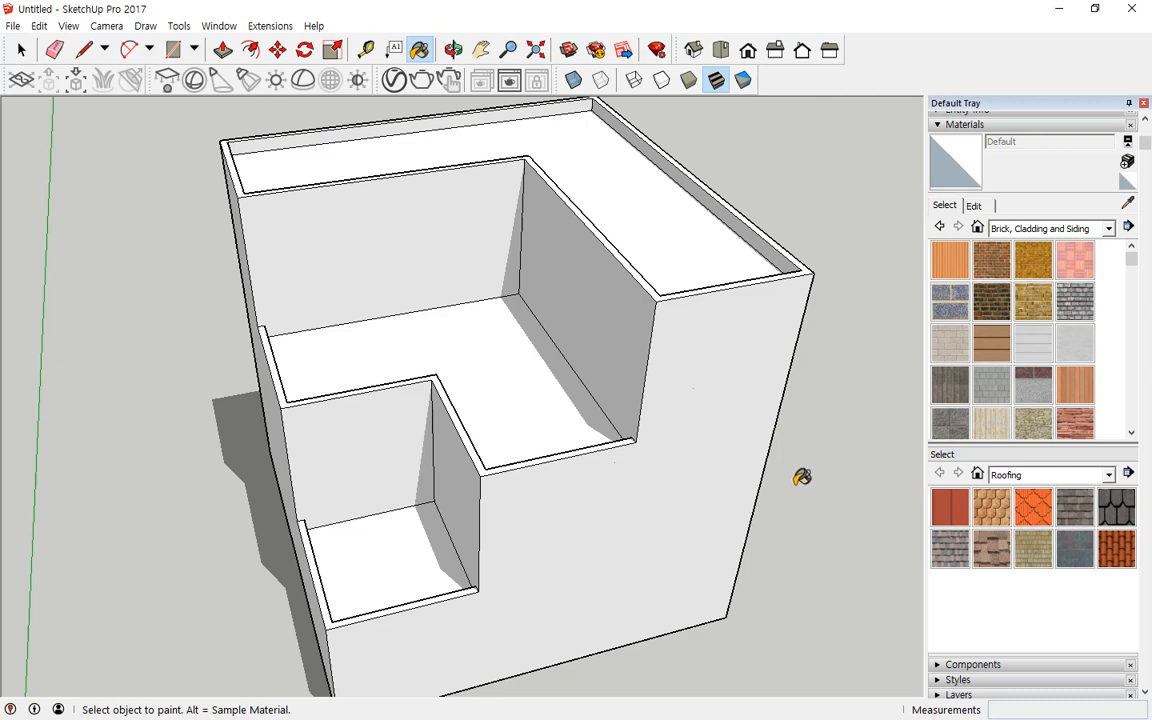
key("ctrl+shift")
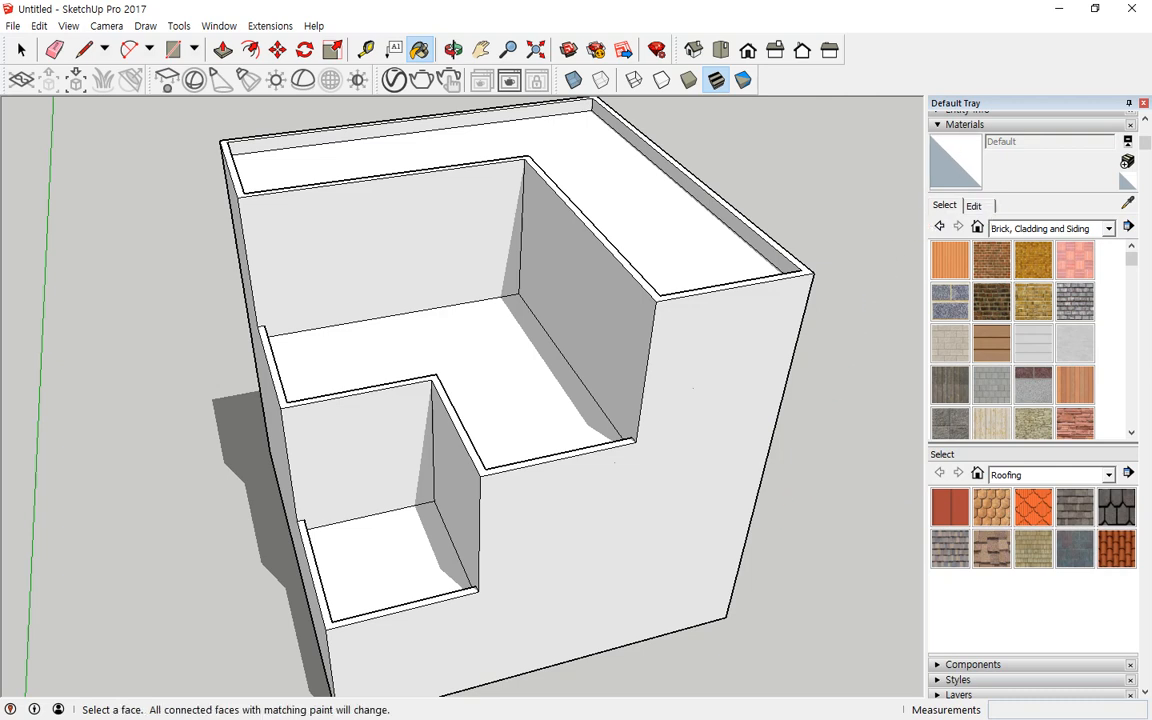
left_click(966, 168)
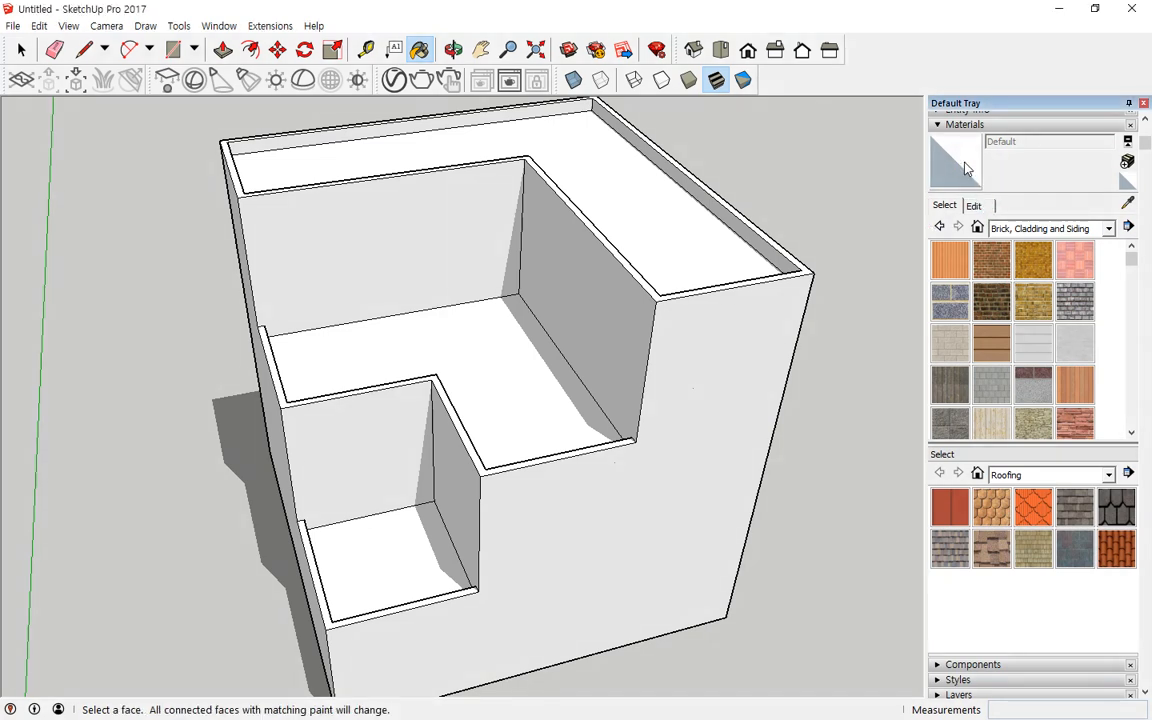
left_click(955, 168)
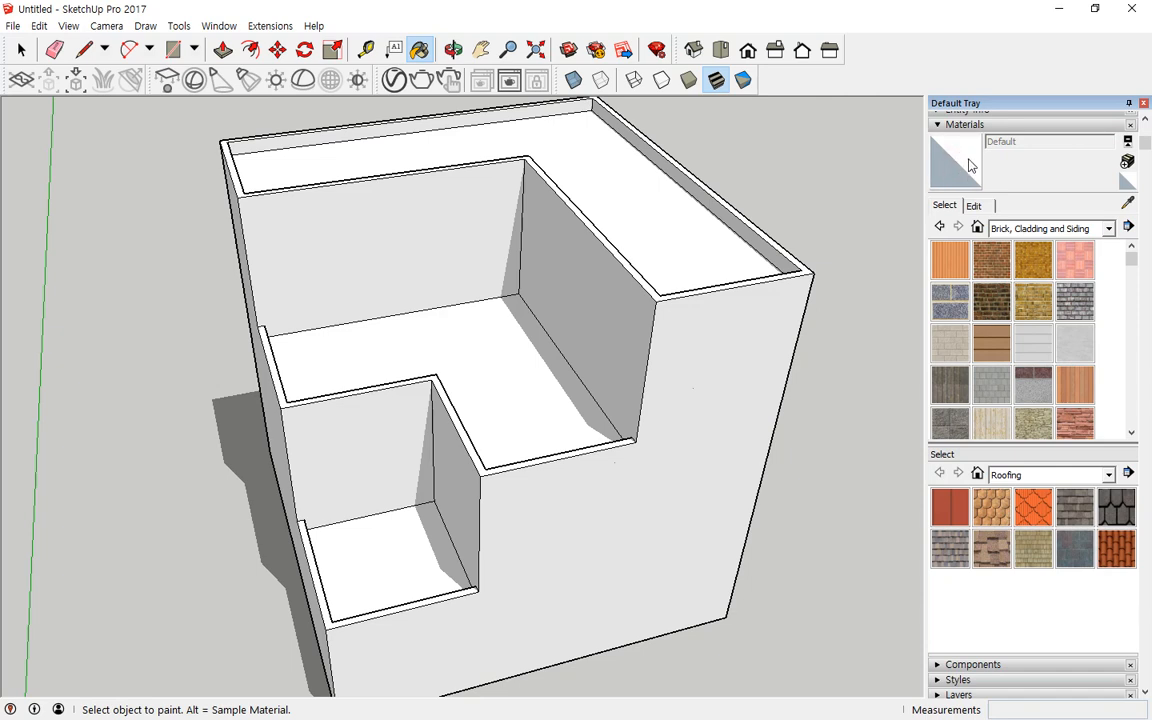
scroll(960, 160, "up", 1)
left_click(946, 118)
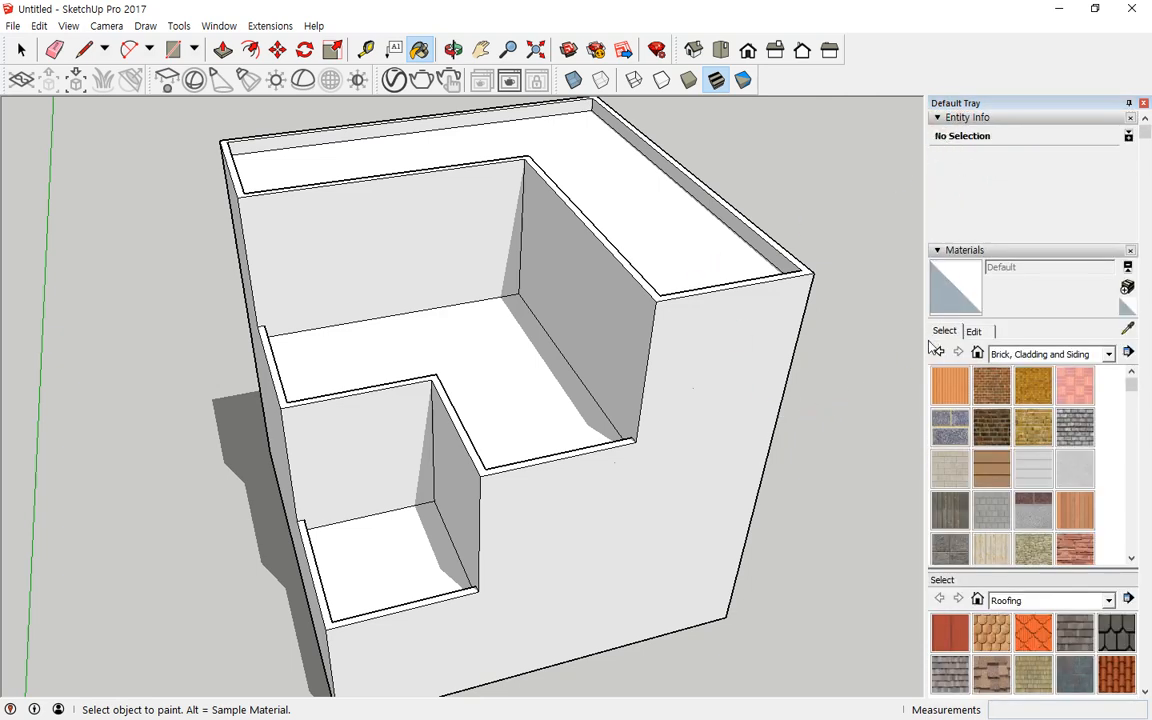
key("space")
left_click(735, 375)
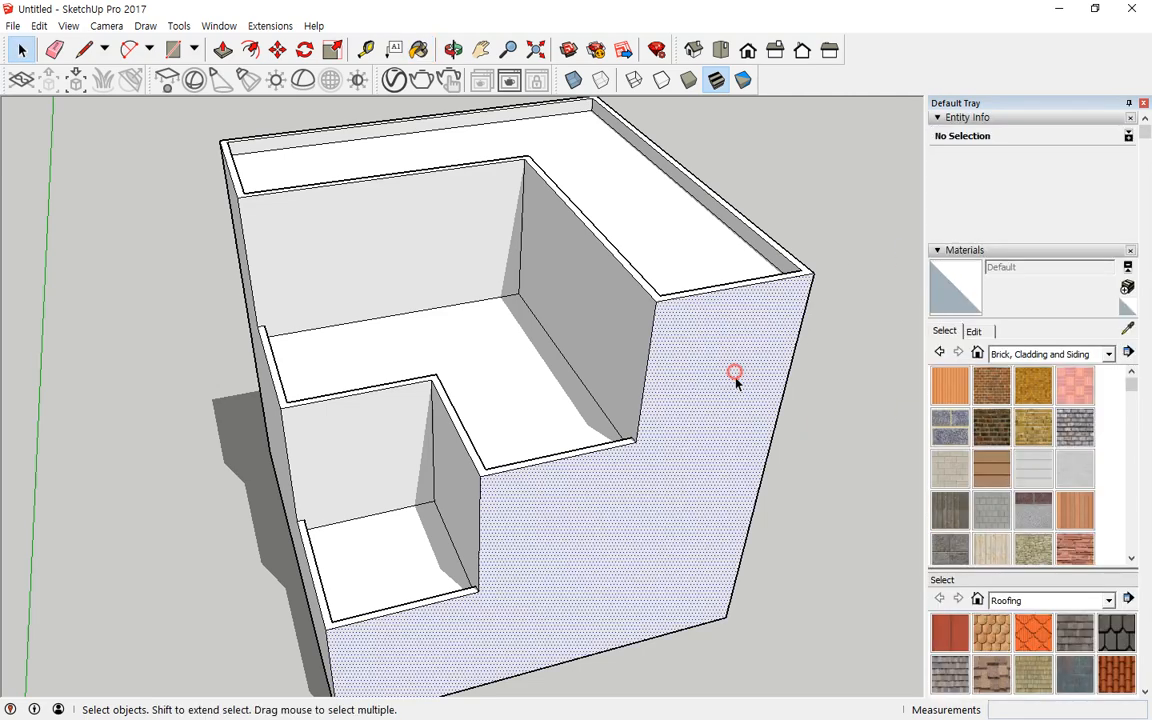
left_click(957, 284)
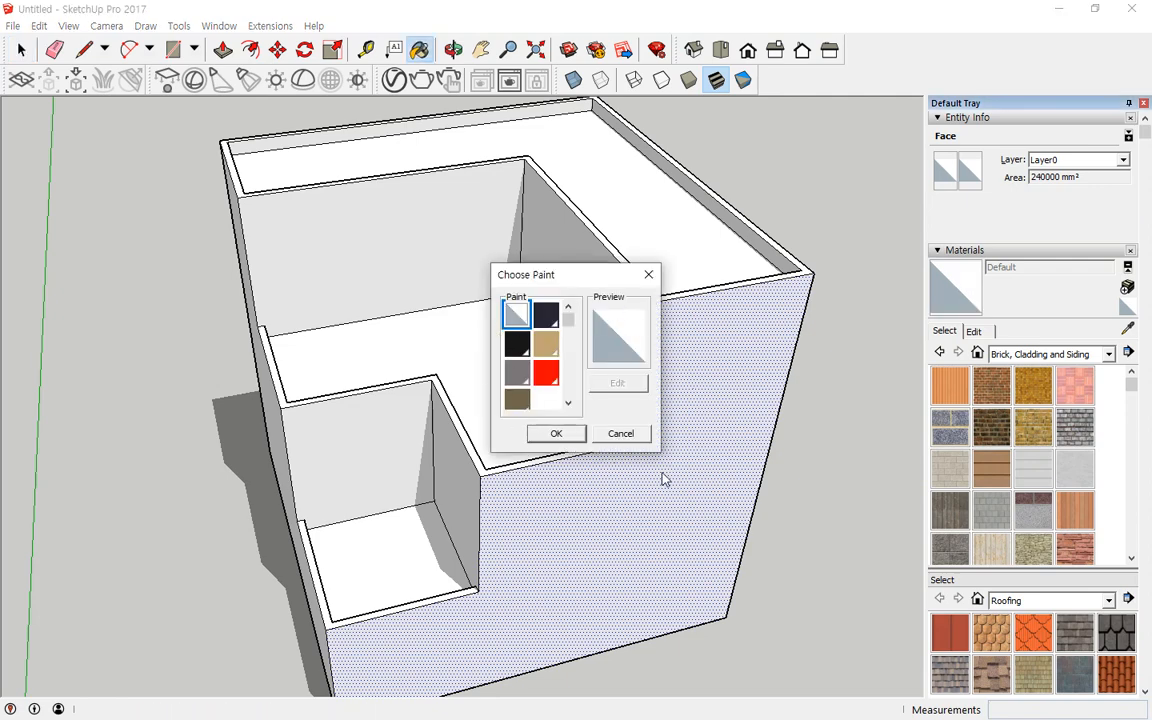
left_click(637, 436)
left_click(970, 118)
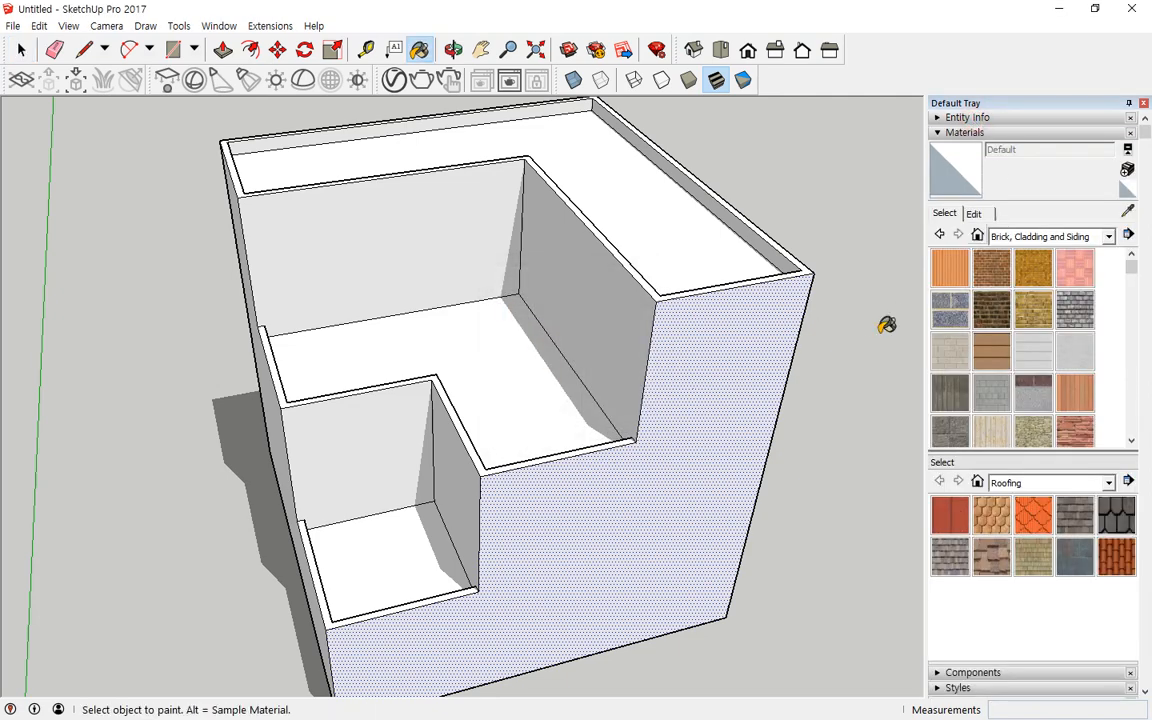
Step: Select the front outer wall and pick the Brick Antique 01 material
key("space")
left_click(859, 333)
left_click(945, 216)
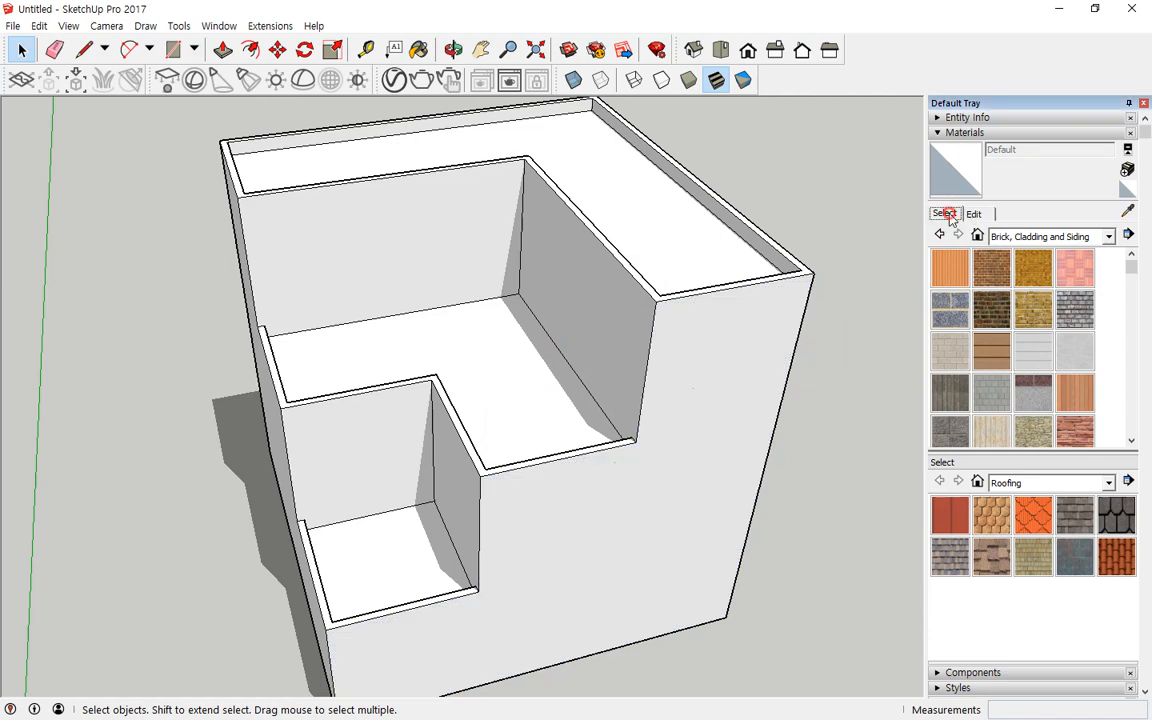
left_click(975, 215)
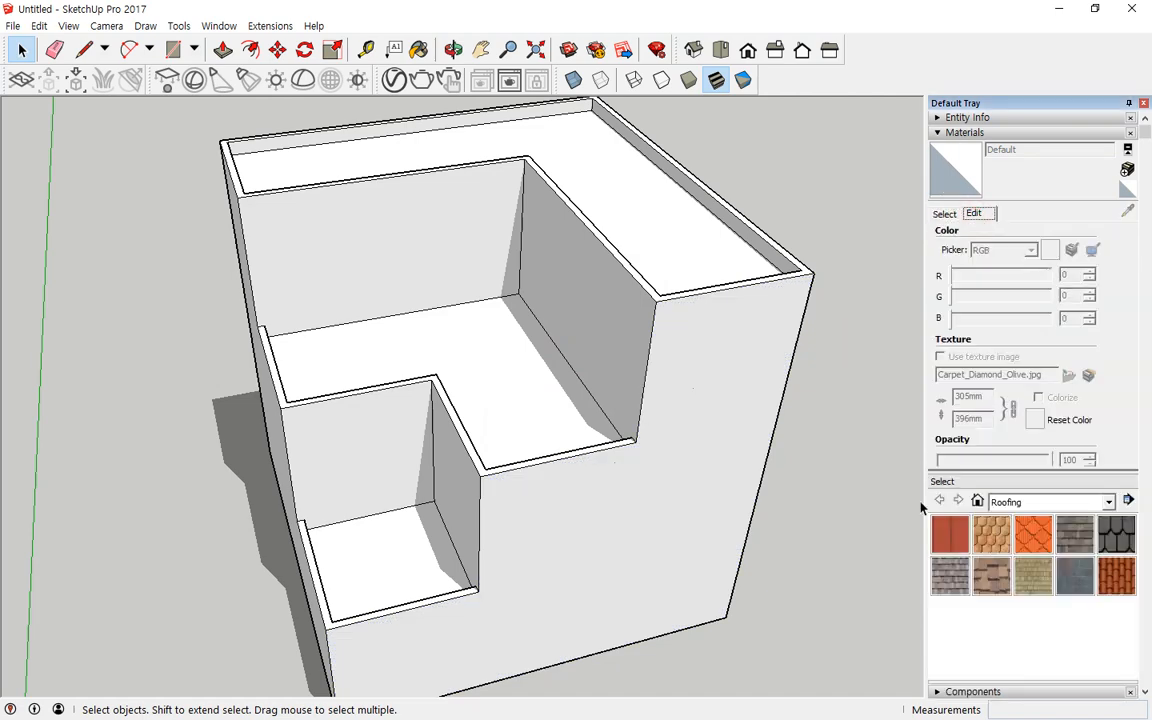
left_click(720, 423)
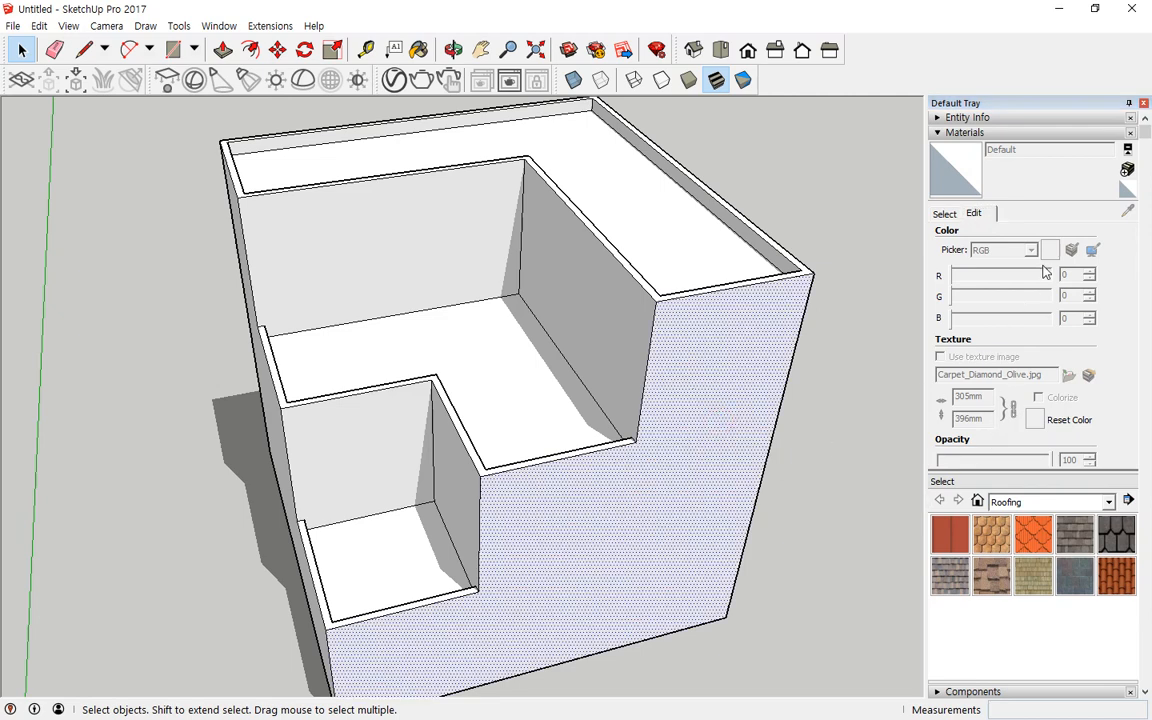
left_click(944, 214)
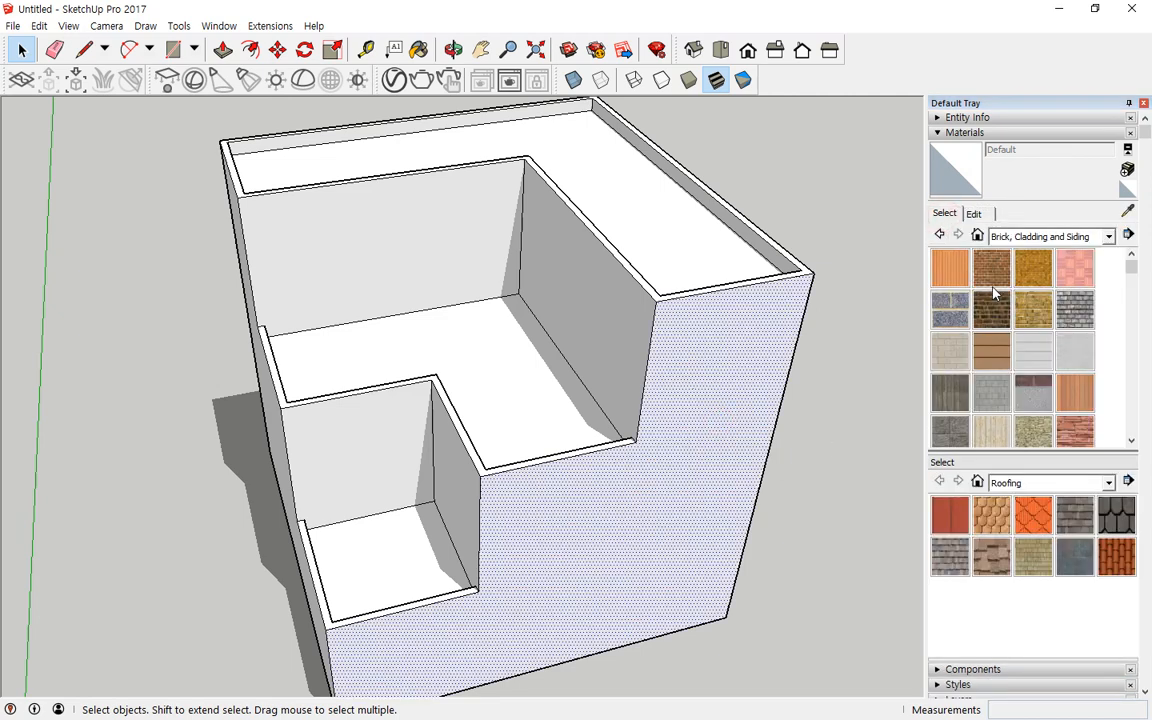
left_click(991, 266)
left_click(975, 214)
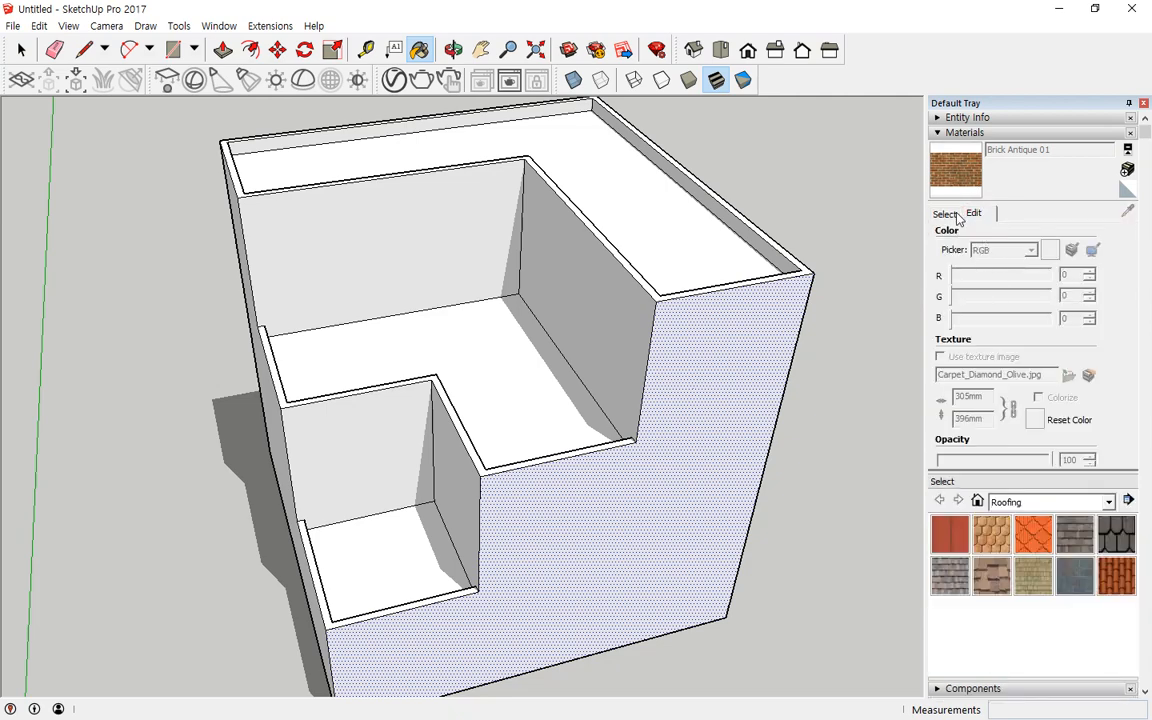
left_click(955, 215)
Step: Paint the front outer wall with Color A01 from the Colors library and set its RGB to 255, 0, 0
left_click(1050, 236)
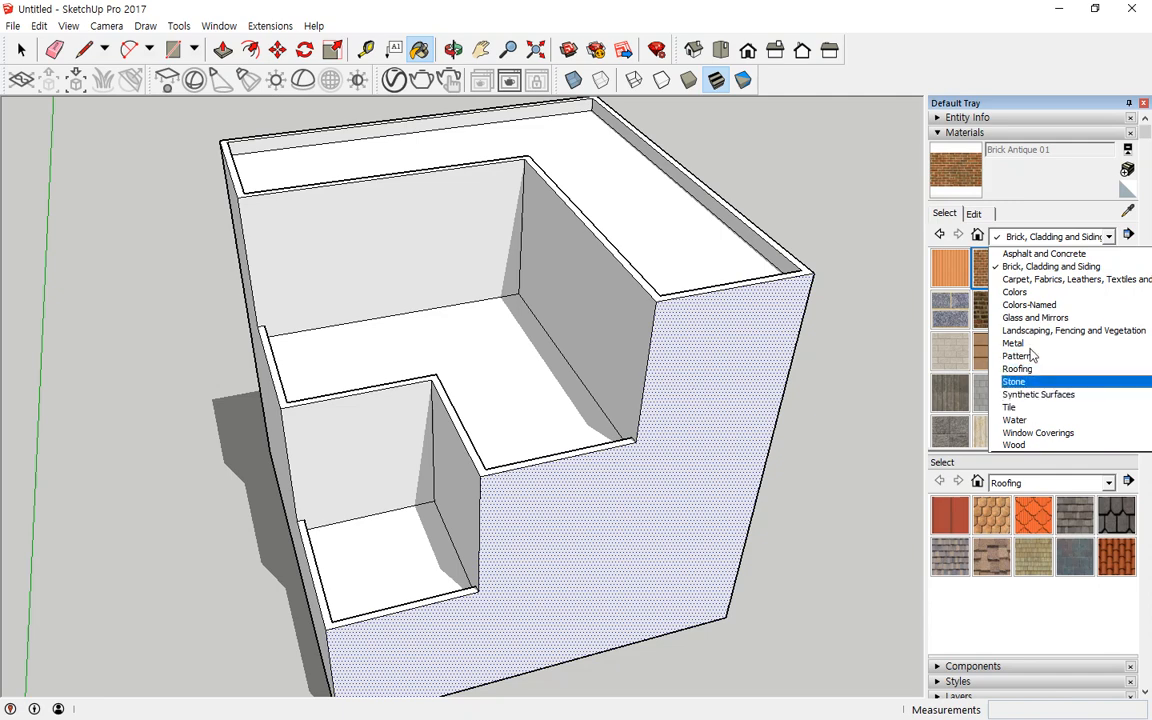
left_click(1012, 291)
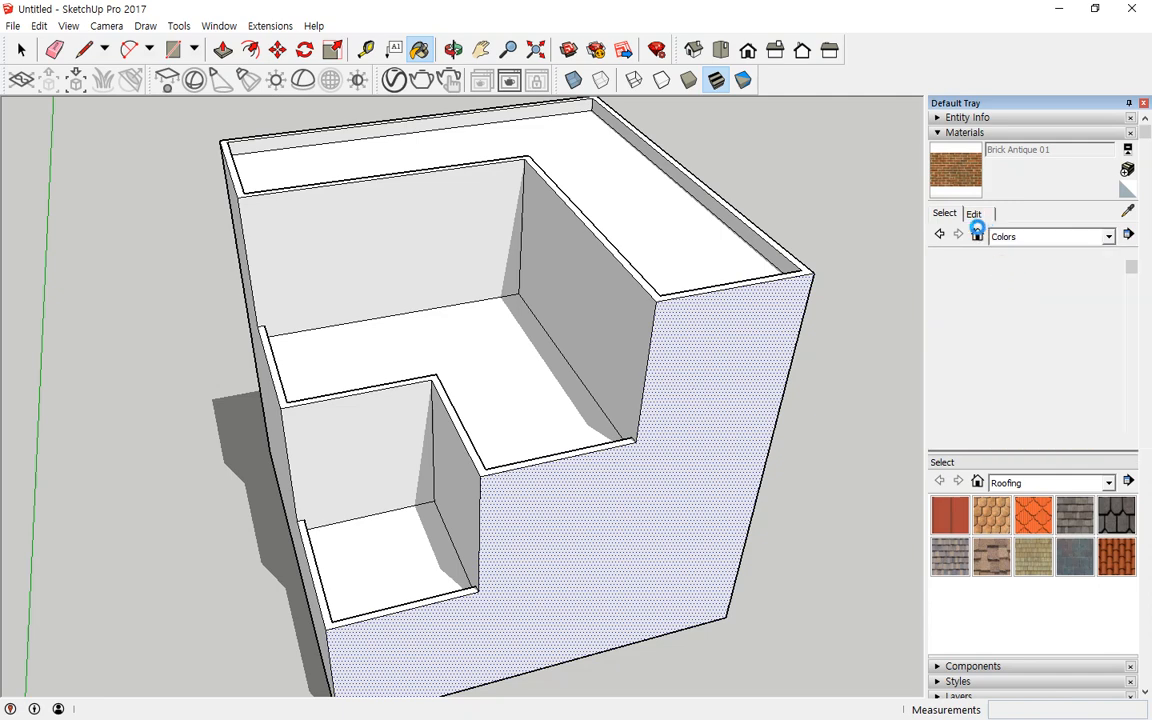
left_click(962, 273)
left_click(986, 215)
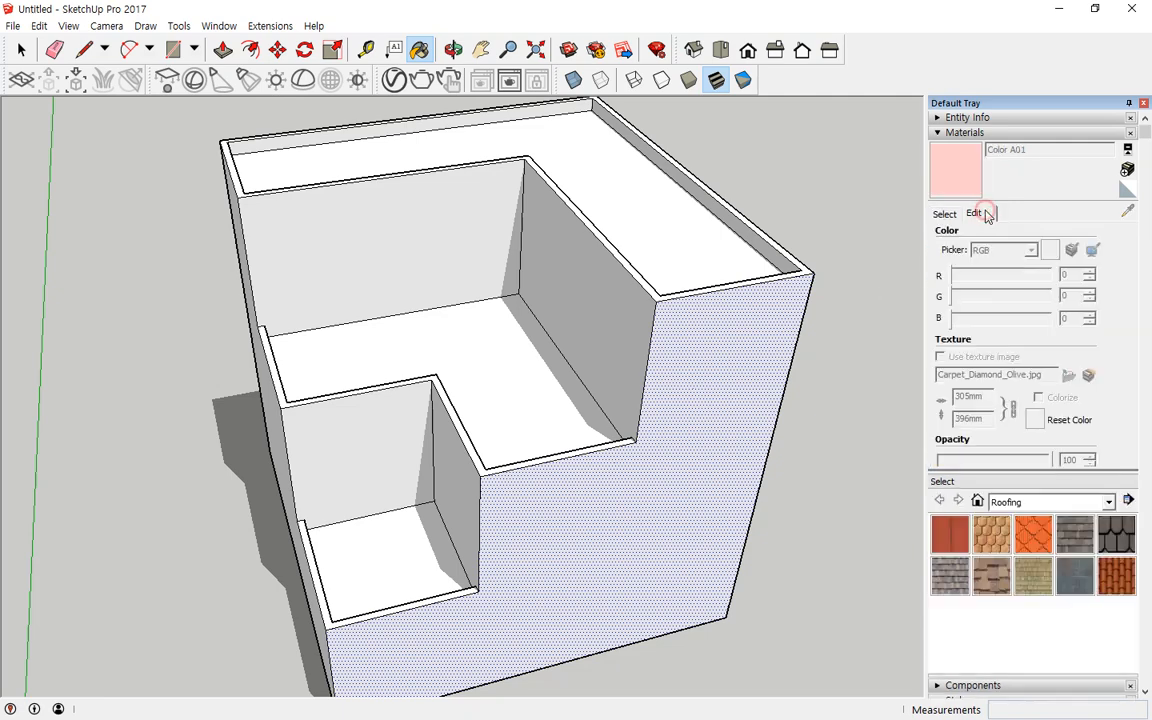
left_click(782, 296)
mouse_move(617, 314)
middle_mouse_down()
mouse_move(728, 419)
mouse_move(670, 228)
mouse_move(681, 224)
middle_mouse_up()
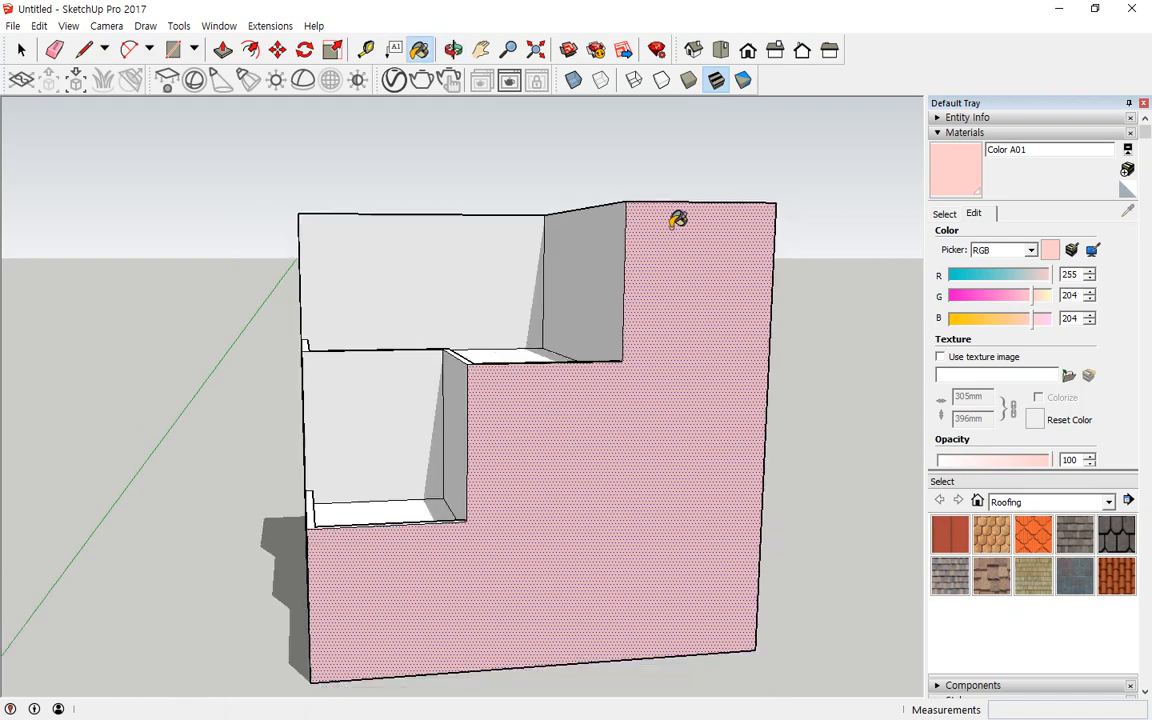
left_click_drag(1017, 296, 930, 296)
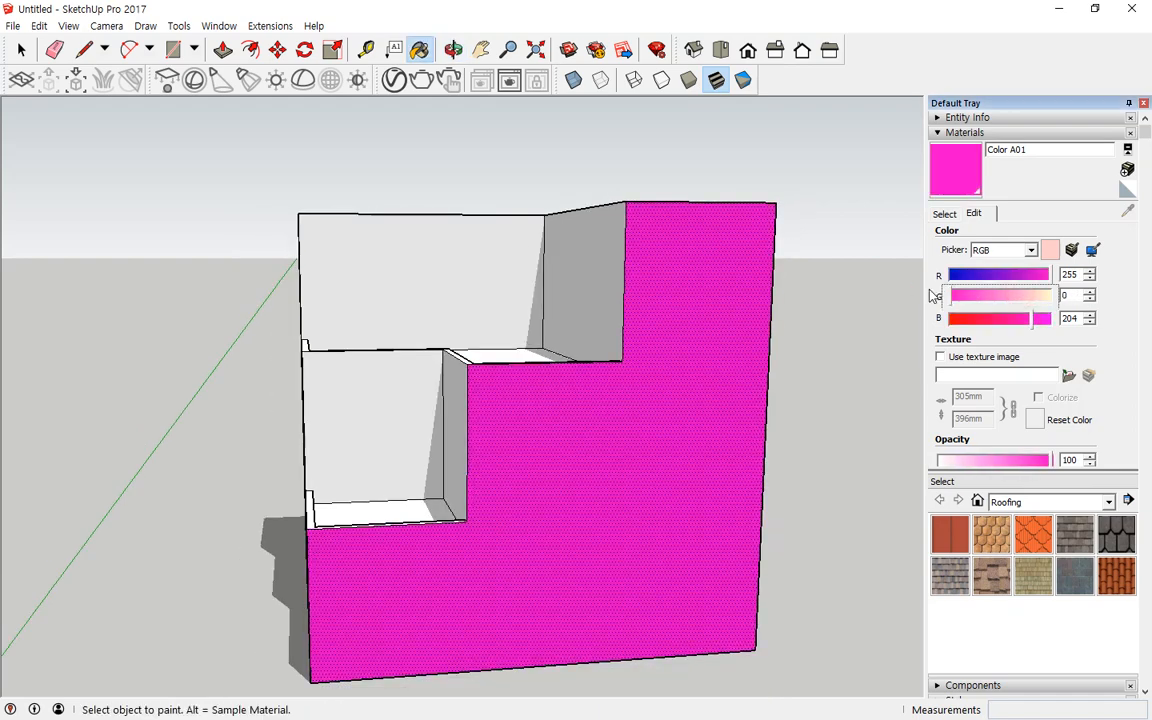
left_click_drag(1025, 323, 941, 320)
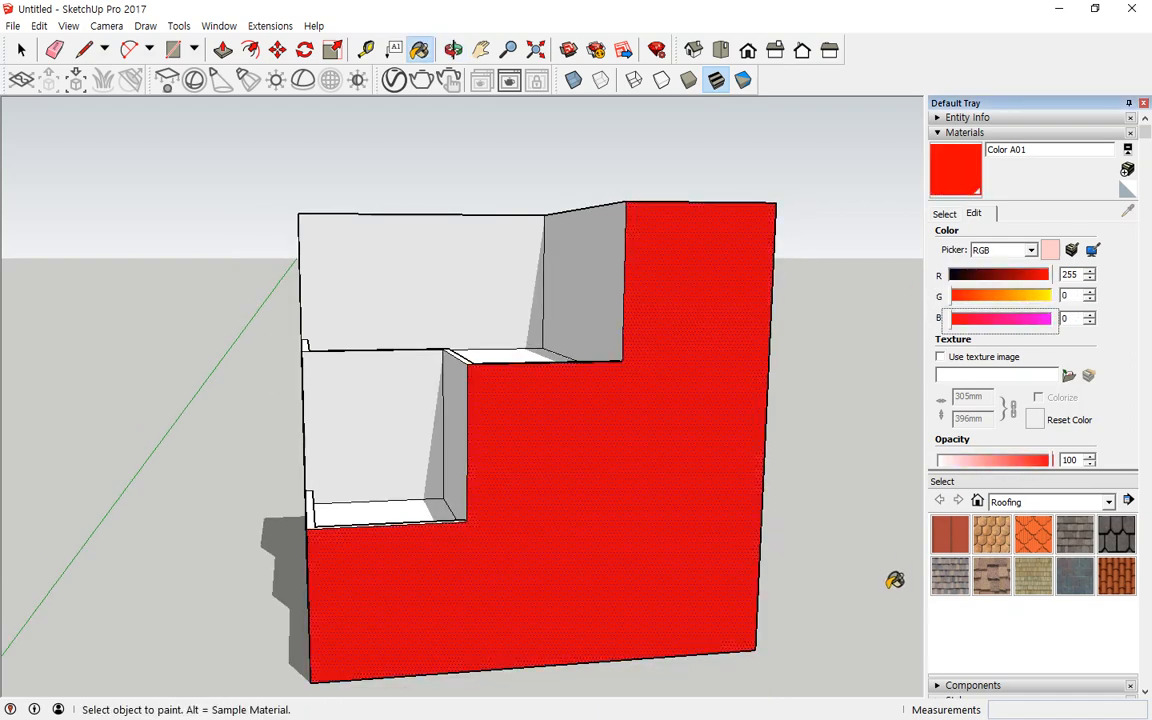
Step: Paint the inner step walls with the red Color A01
middle_click_drag(833, 358, 797, 314)
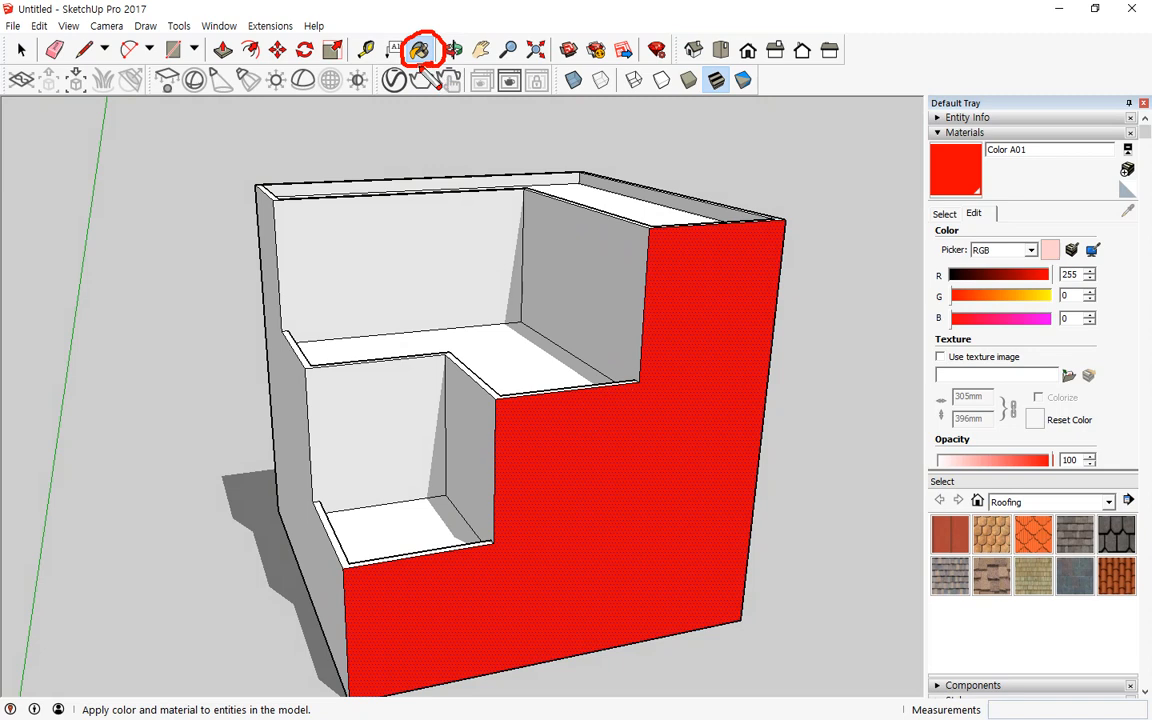
key("b")
left_click(530, 252)
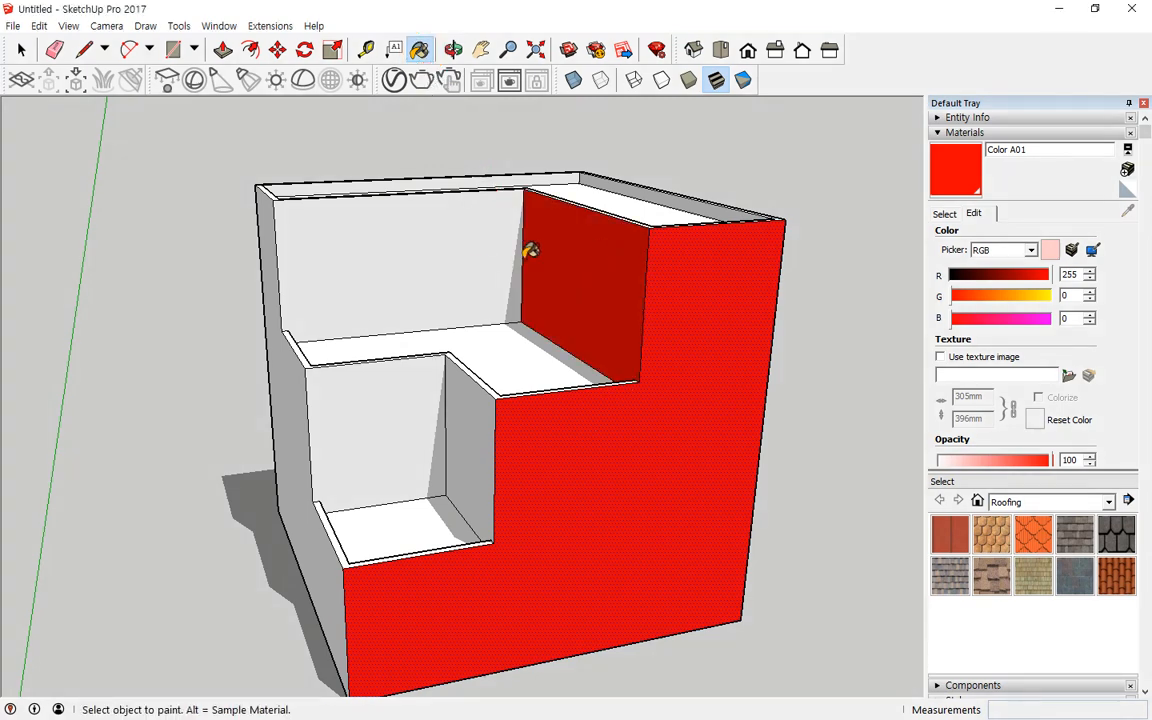
left_click(478, 244)
left_click(458, 393)
left_click(404, 393)
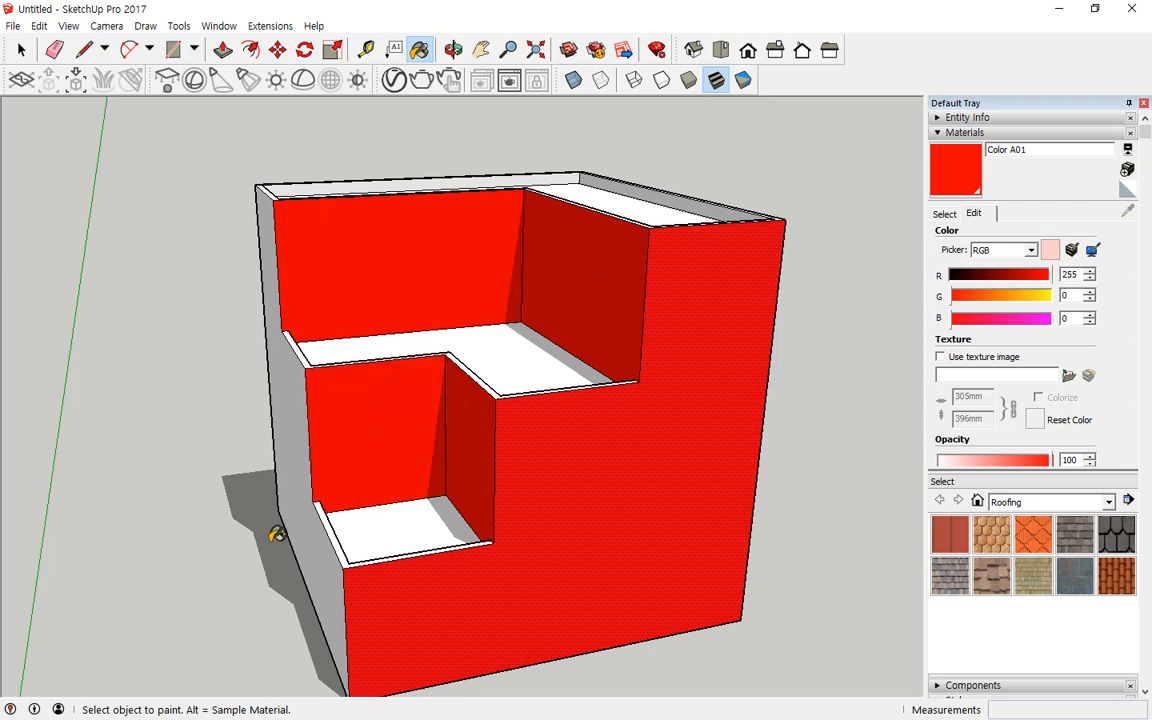
Step: Paint the remaining back and side outer walls with the red Color A01
middle_click_drag(185, 326, 880, 360)
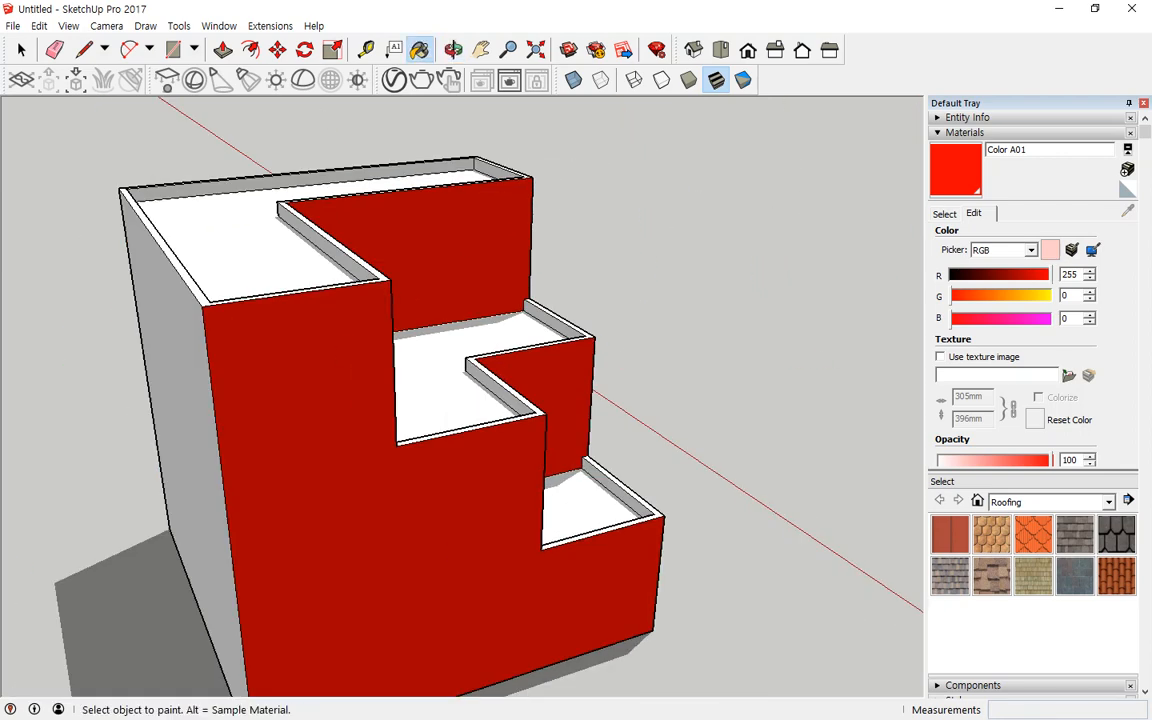
middle_click_drag(419, 334, 314, 365)
left_click(175, 385)
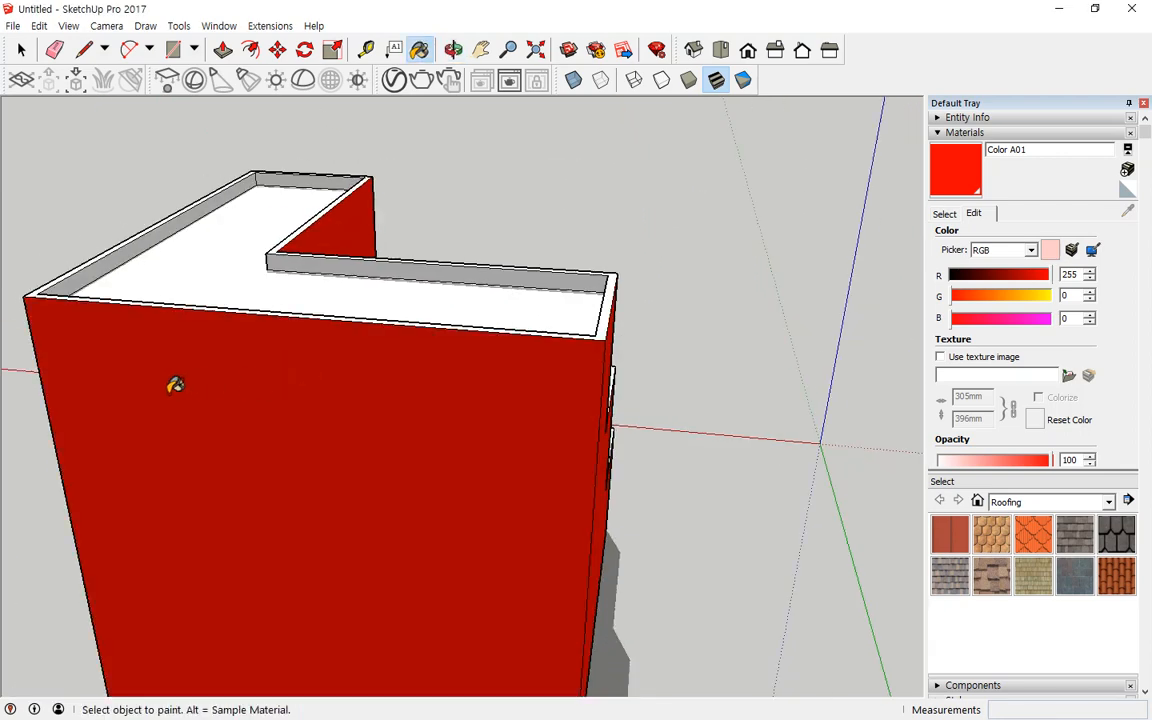
scroll(175, 385, "down", 3)
mouse_move(129, 355)
middle_mouse_down()
mouse_move(437, 365)
mouse_move(435, 406)
middle_mouse_up()
left_click(311, 489)
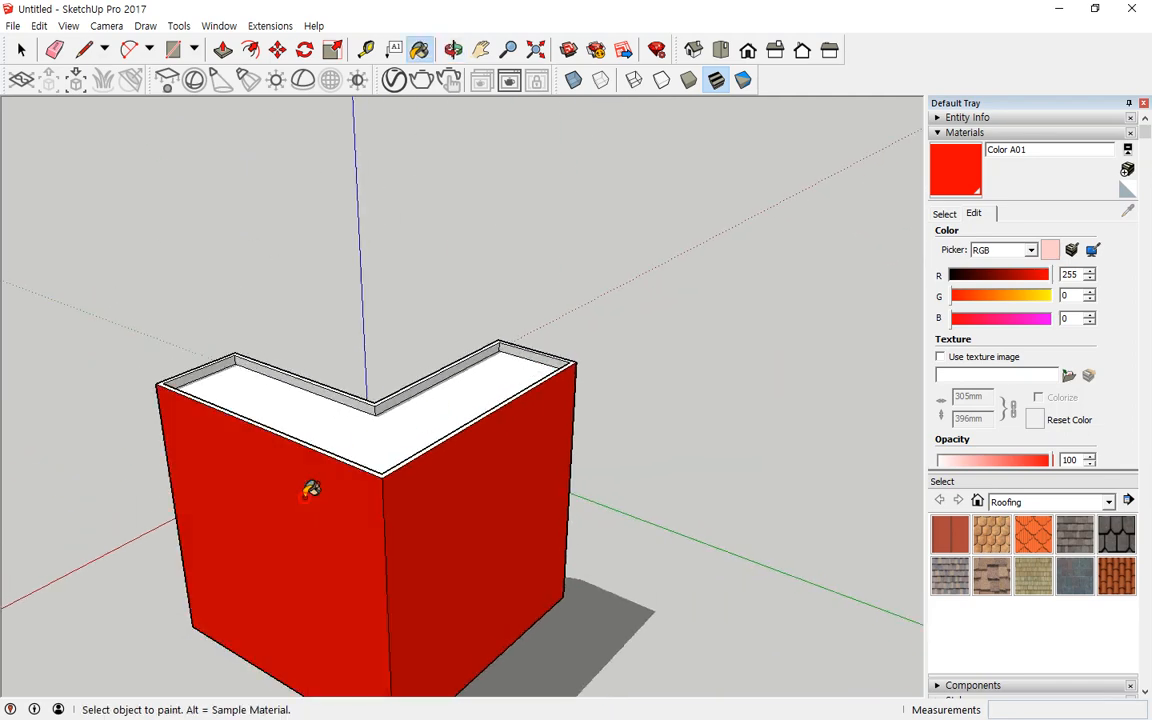
mouse_move(311, 489)
middle_mouse_down()
mouse_move(820, 363)
mouse_move(670, 446)
middle_mouse_up()
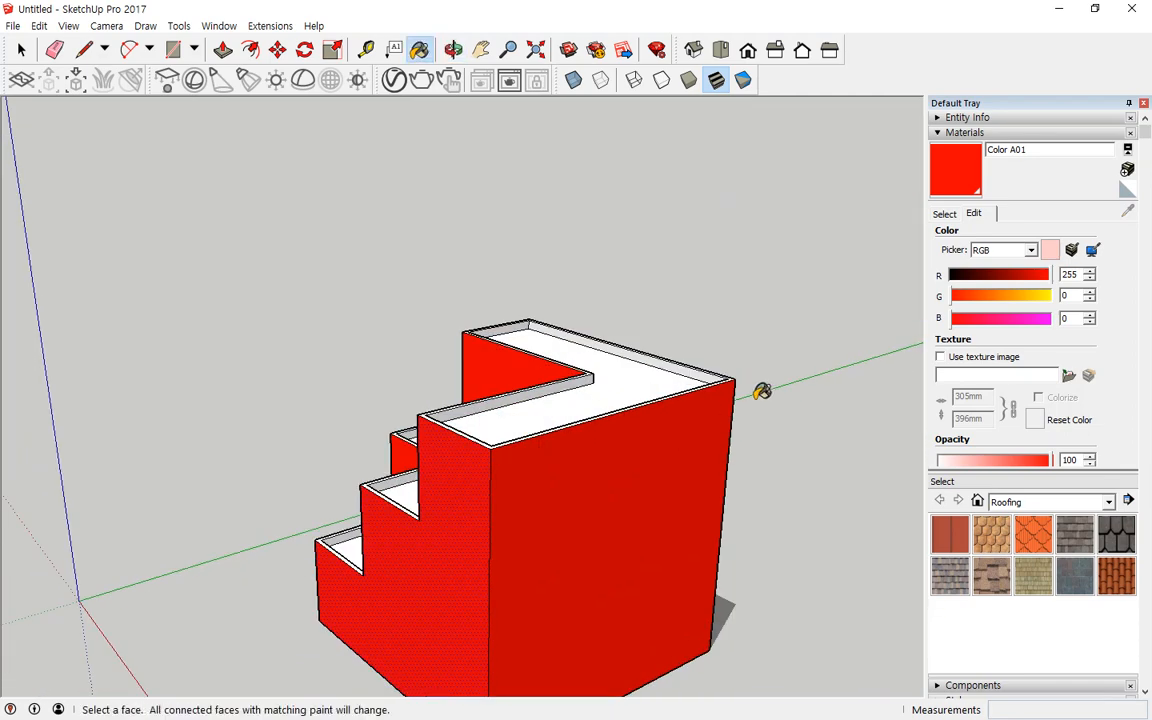
Step: Select the whole model and orbit to view its stepped interior from above
key("ctrl+a")
middle_click_drag(141, 237, 630, 370)
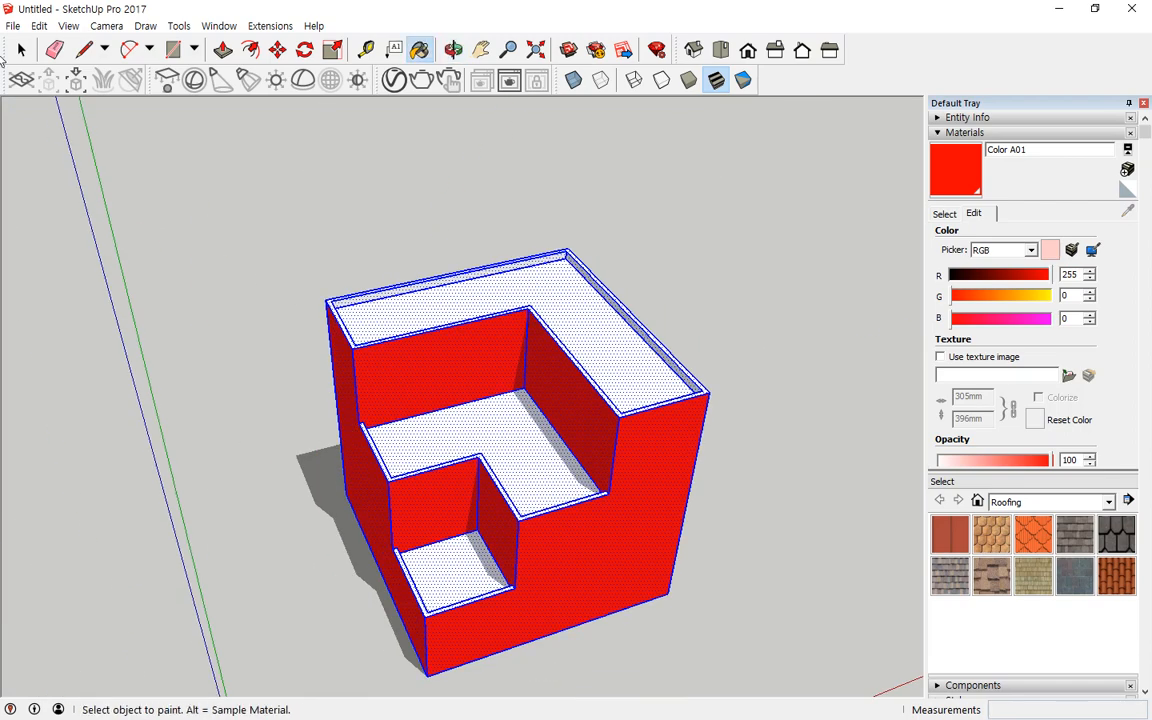
left_click(21, 49)
left_click(468, 567, "shift")
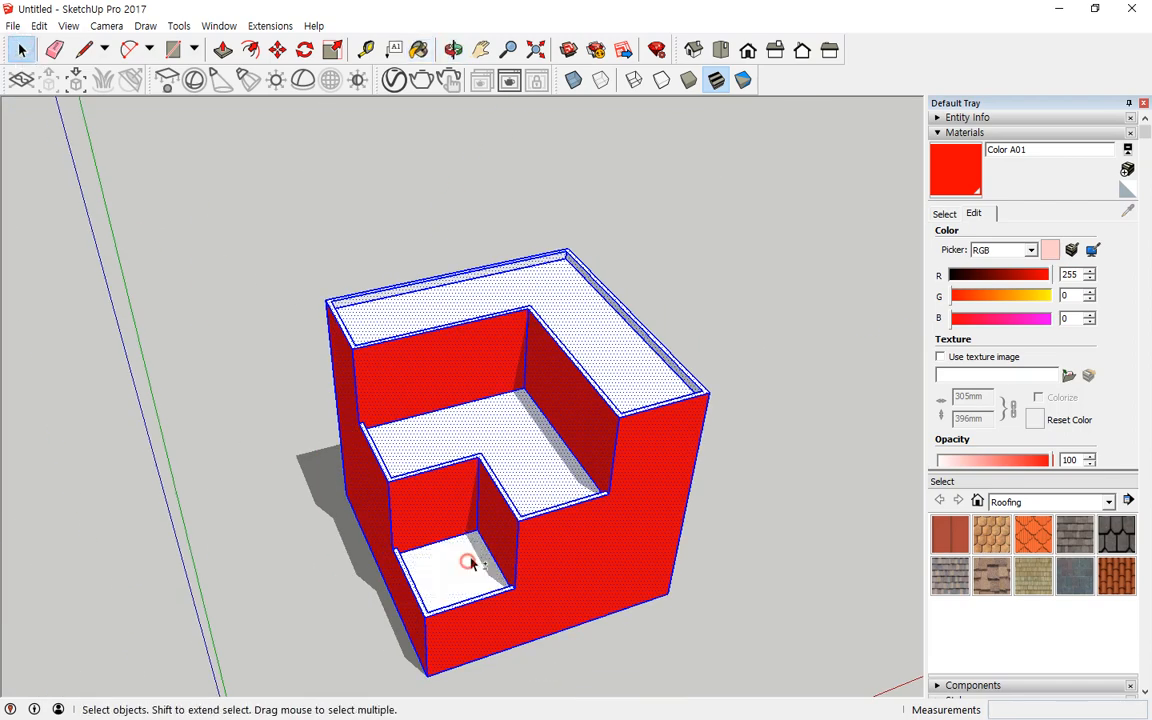
left_click(527, 437, "shift")
left_click(592, 323, "shift")
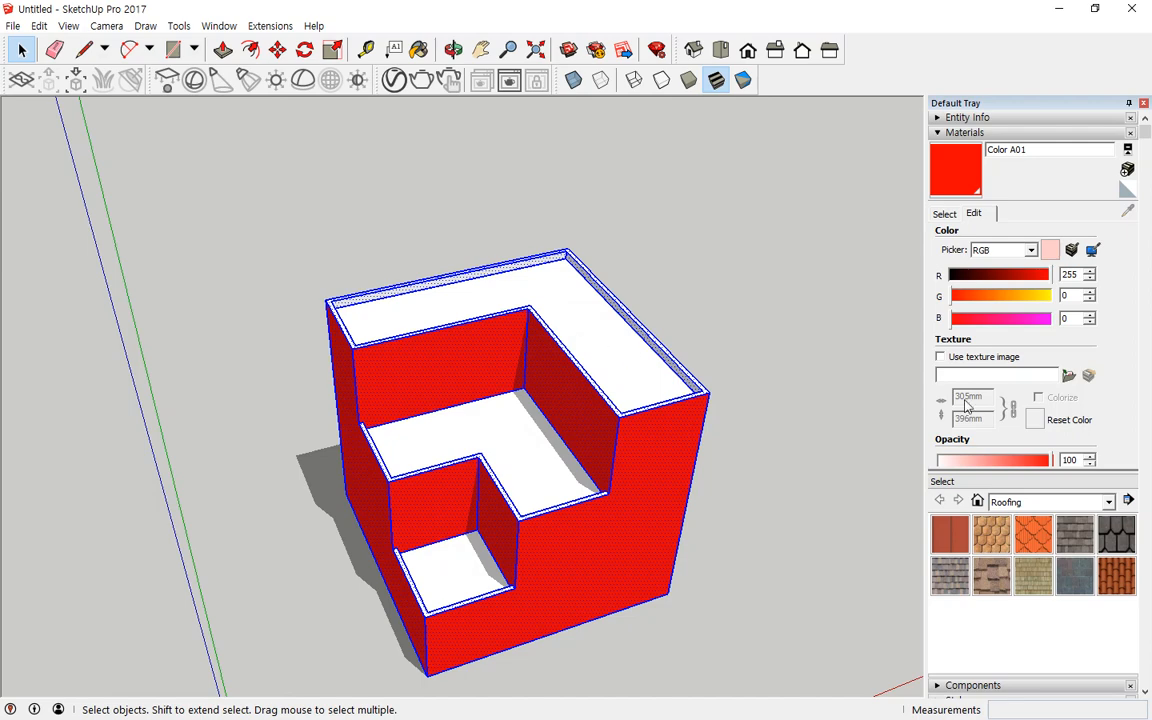
left_click(419, 49)
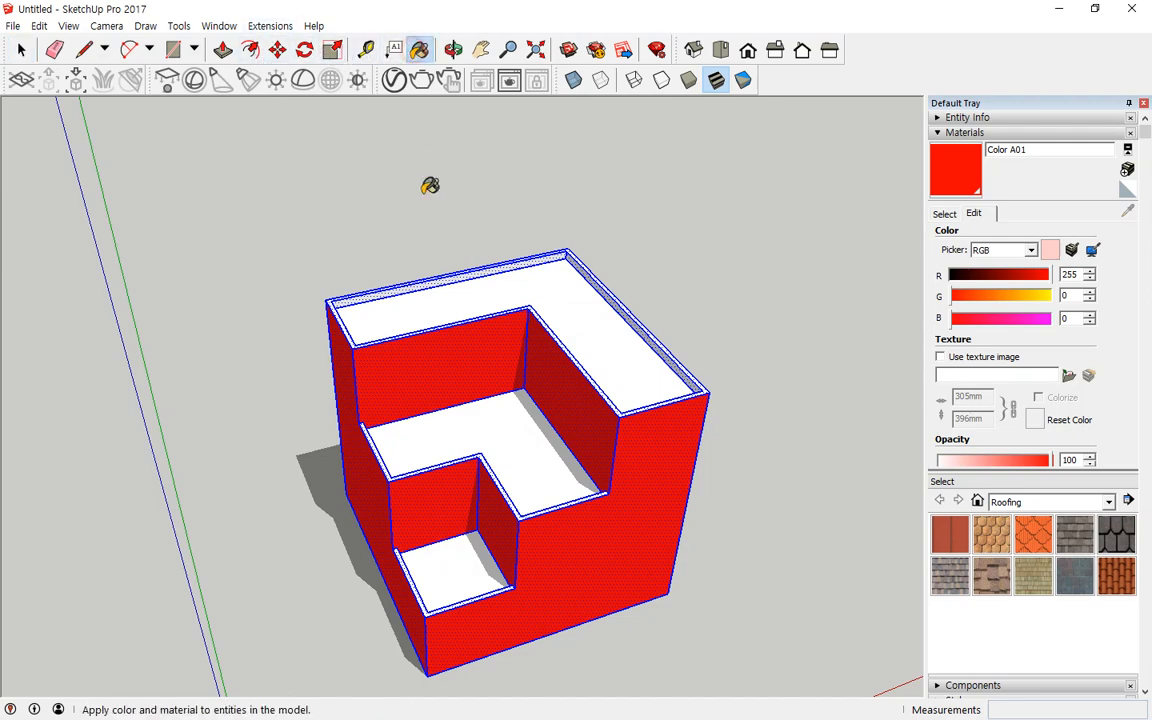
left_click(460, 335)
mouse_move(681, 393)
middle_mouse_down()
mouse_move(69, 285)
mouse_move(350, 298)
mouse_move(363, 72)
mouse_move(368, 110)
middle_mouse_up()
mouse_move(373, 489)
middle_mouse_down()
mouse_move(355, 244)
mouse_move(620, 663)
mouse_move(381, 509)
mouse_move(418, 510)
middle_mouse_up()
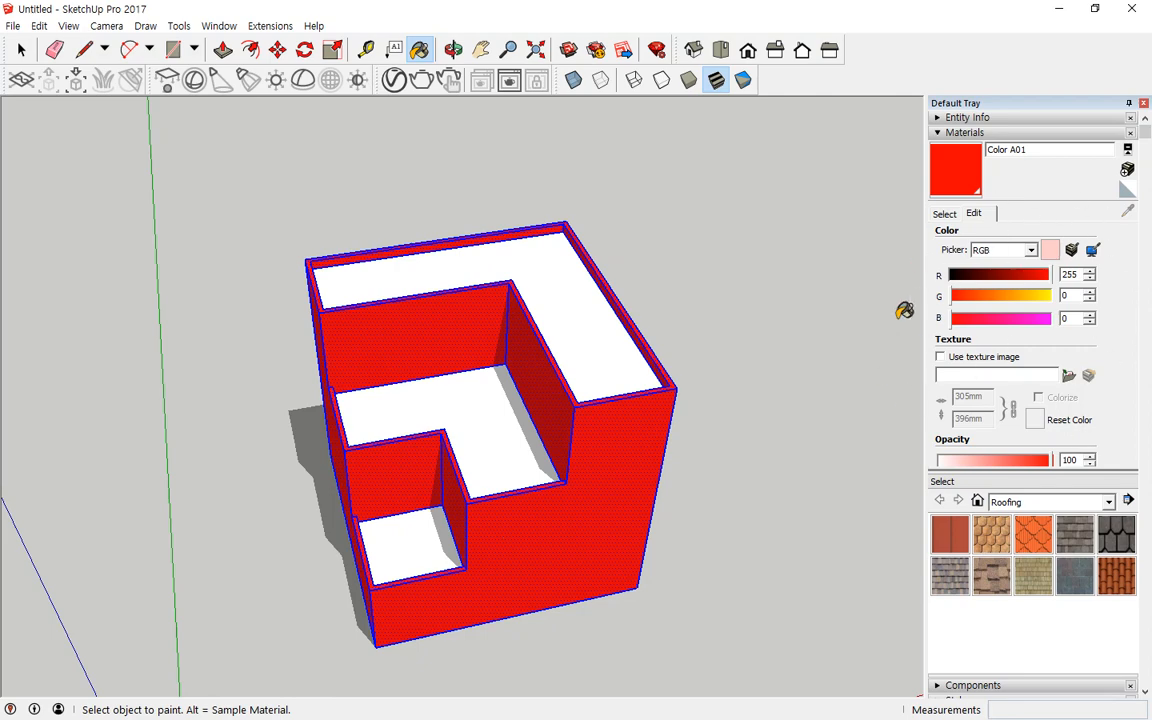
mouse_move(609, 247)
middle_mouse_down()
mouse_move(594, 352)
mouse_move(655, 428)
mouse_move(662, 405)
middle_mouse_up()
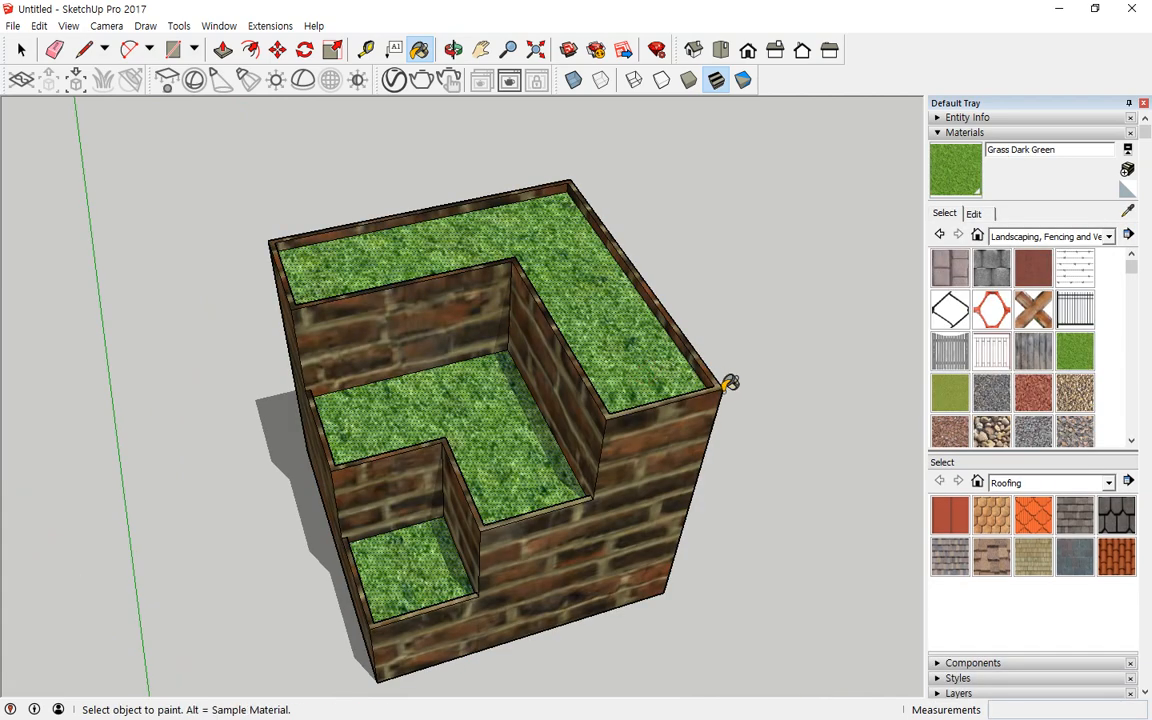
Step: Compare the Select and Edit tabs of the Materials panel and the sample-paint eyedropper
middle_click_drag(733, 453, 924, 236)
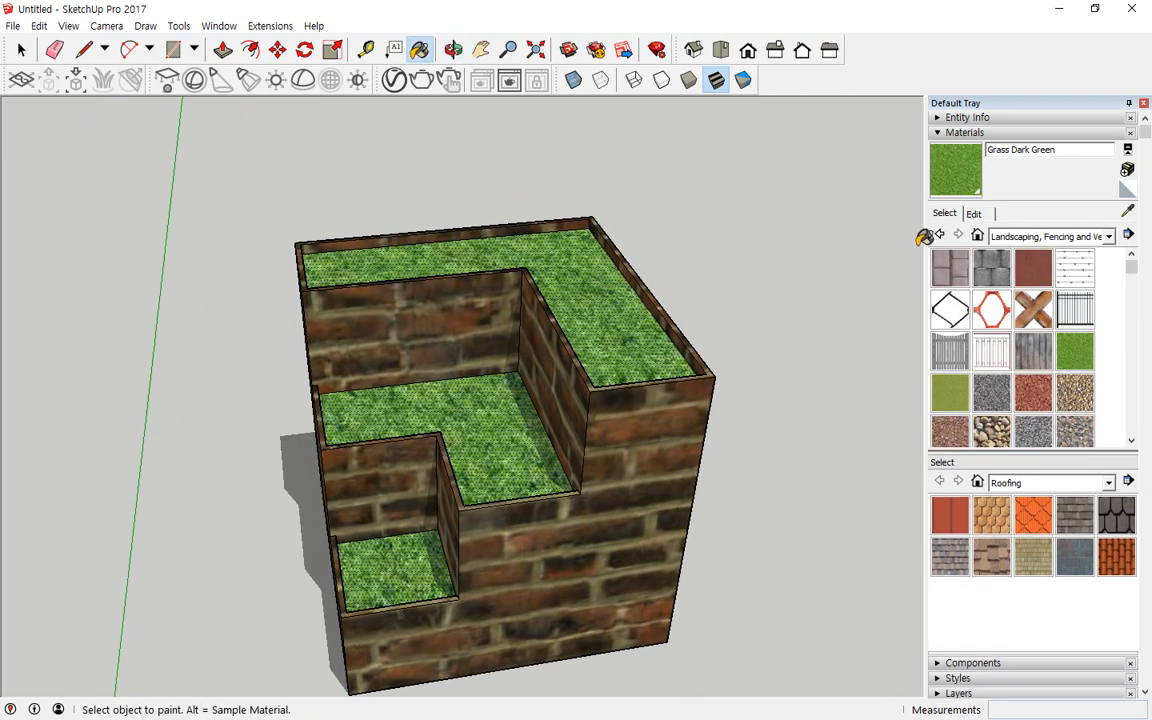
left_click(974, 214)
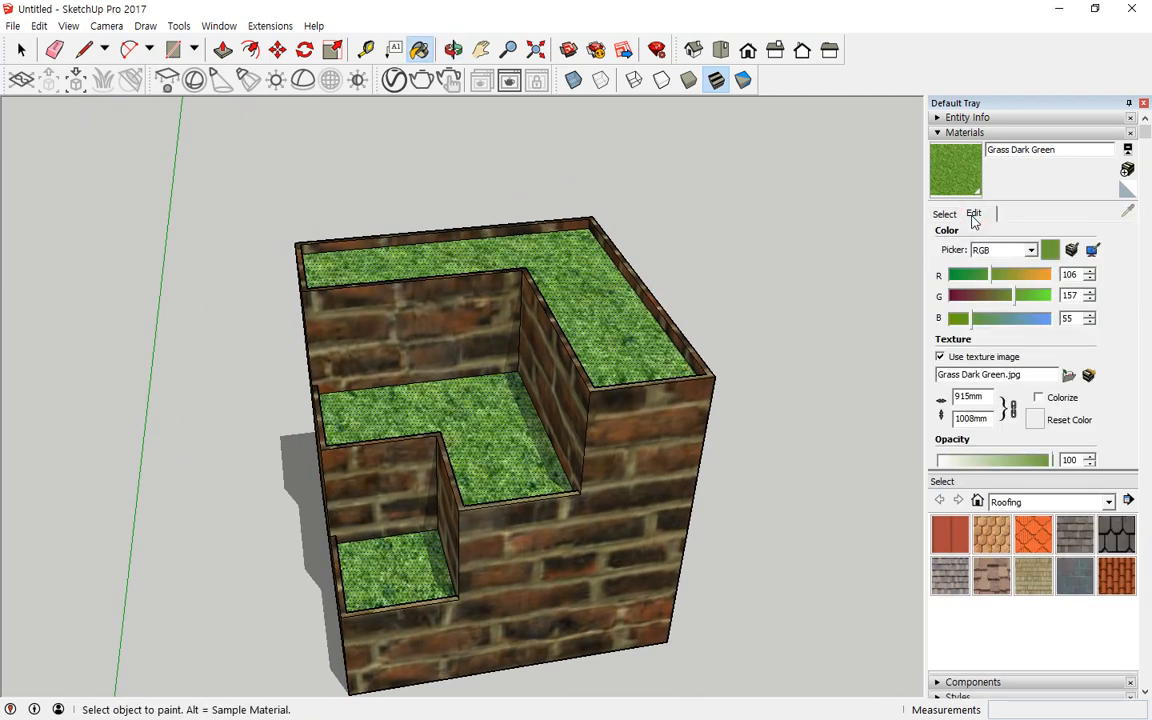
left_click(940, 214)
key("ctrl+2")
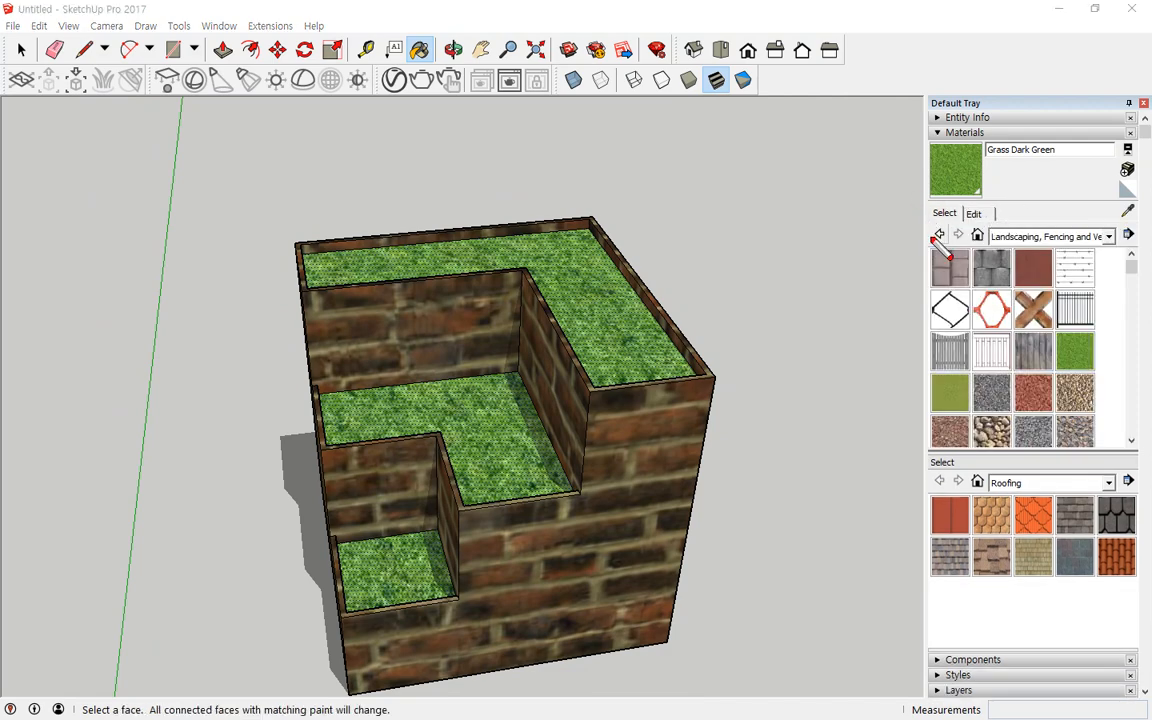
left_click_drag(955, 228, 968, 198)
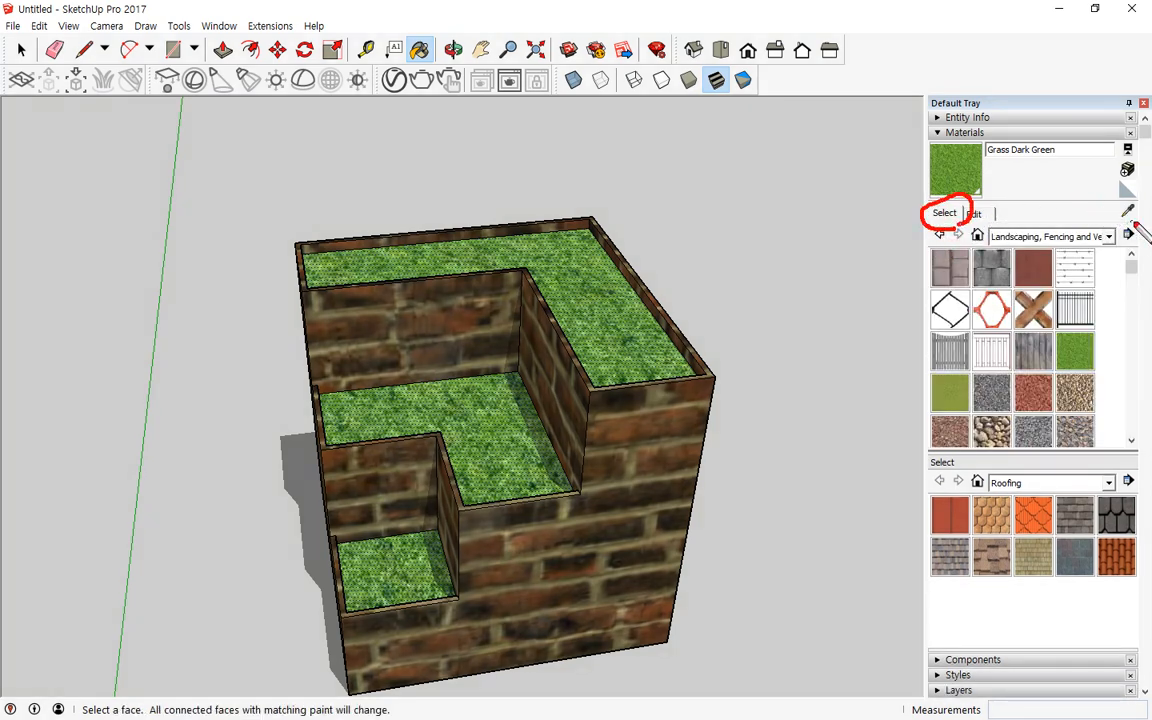
mouse_move(1128, 202)
left_mouse_down()
mouse_move(1110, 220)
mouse_move(1133, 225)
left_mouse_up()
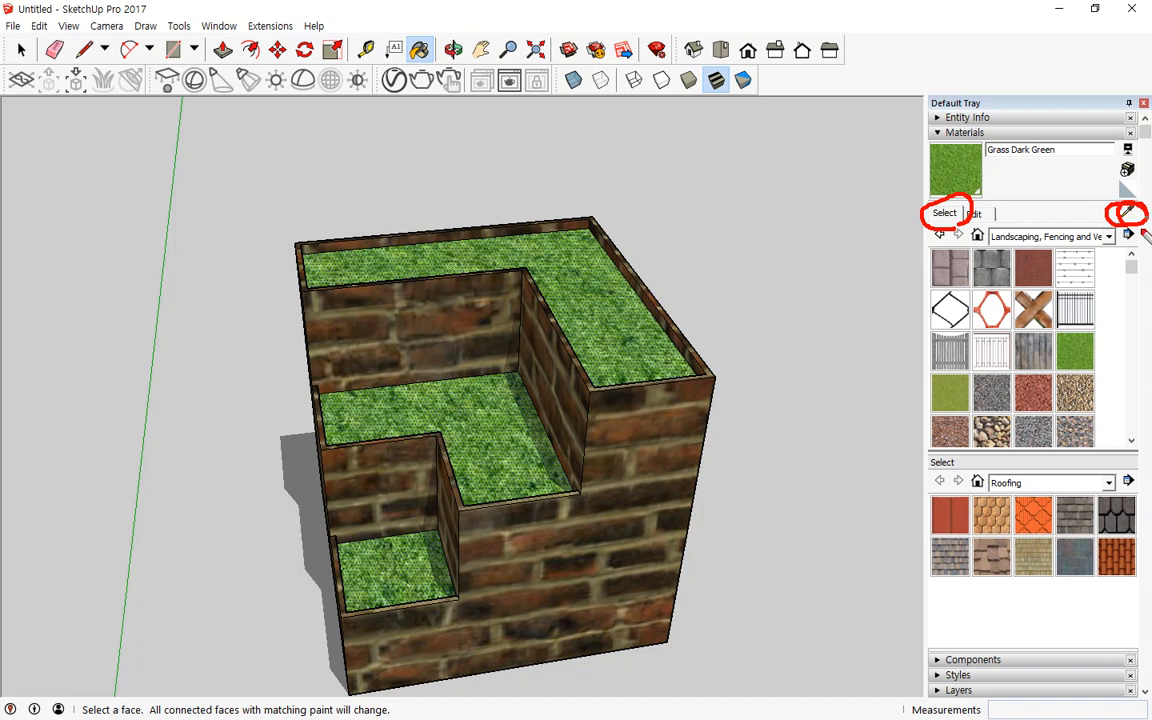
key("e")
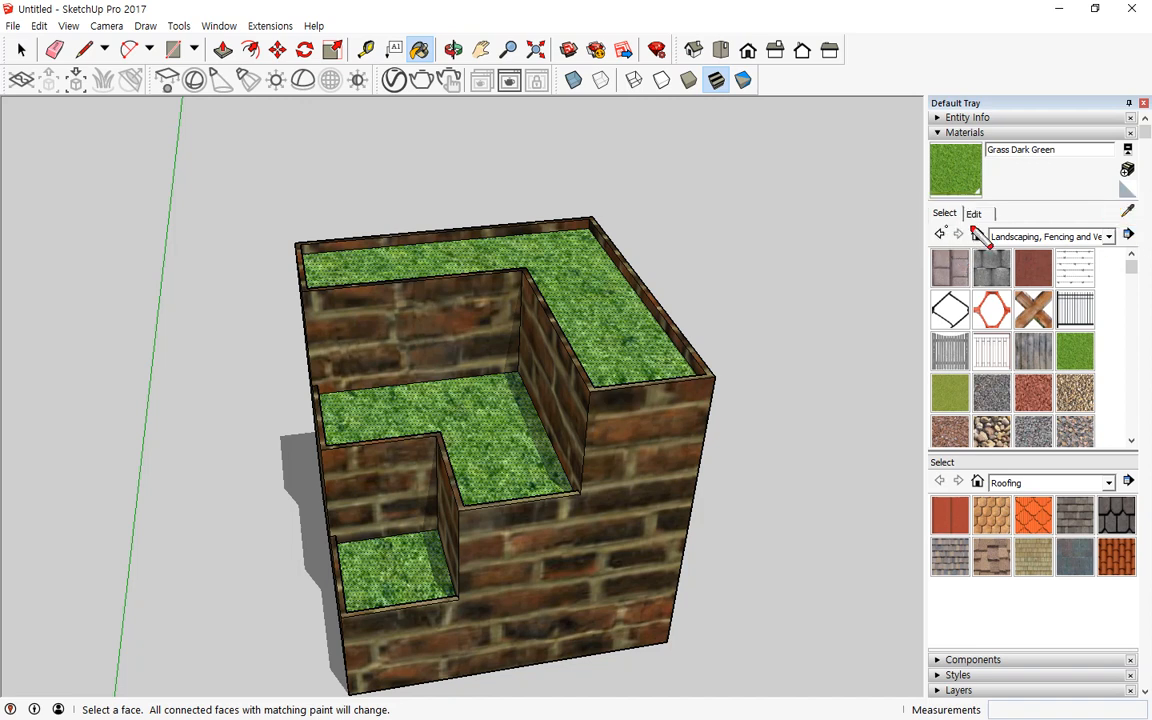
left_click_drag(971, 226, 933, 226)
mouse_move(1138, 232)
left_mouse_down()
mouse_move(1124, 206)
mouse_move(1136, 228)
left_mouse_up()
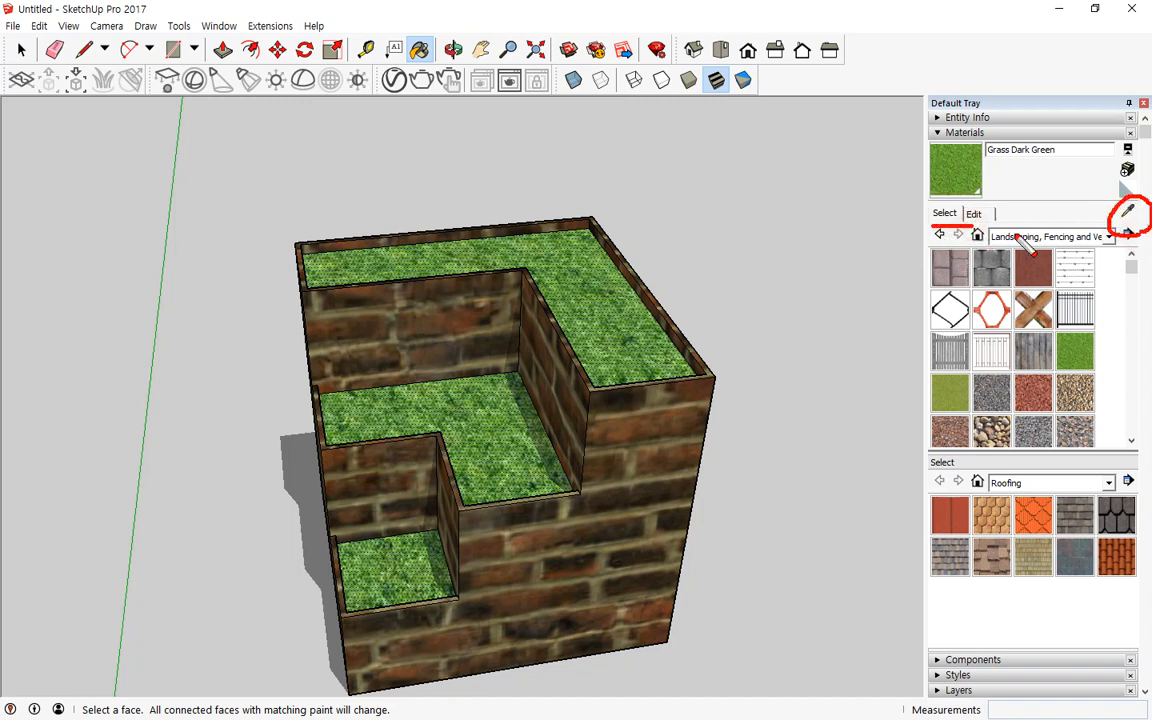
mouse_move(998, 210)
left_mouse_down()
mouse_move(951, 226)
mouse_move(1000, 222)
left_mouse_up()
mouse_move(1139, 203)
left_mouse_down()
mouse_move(1122, 230)
mouse_move(1148, 206)
left_mouse_up()
key("e")
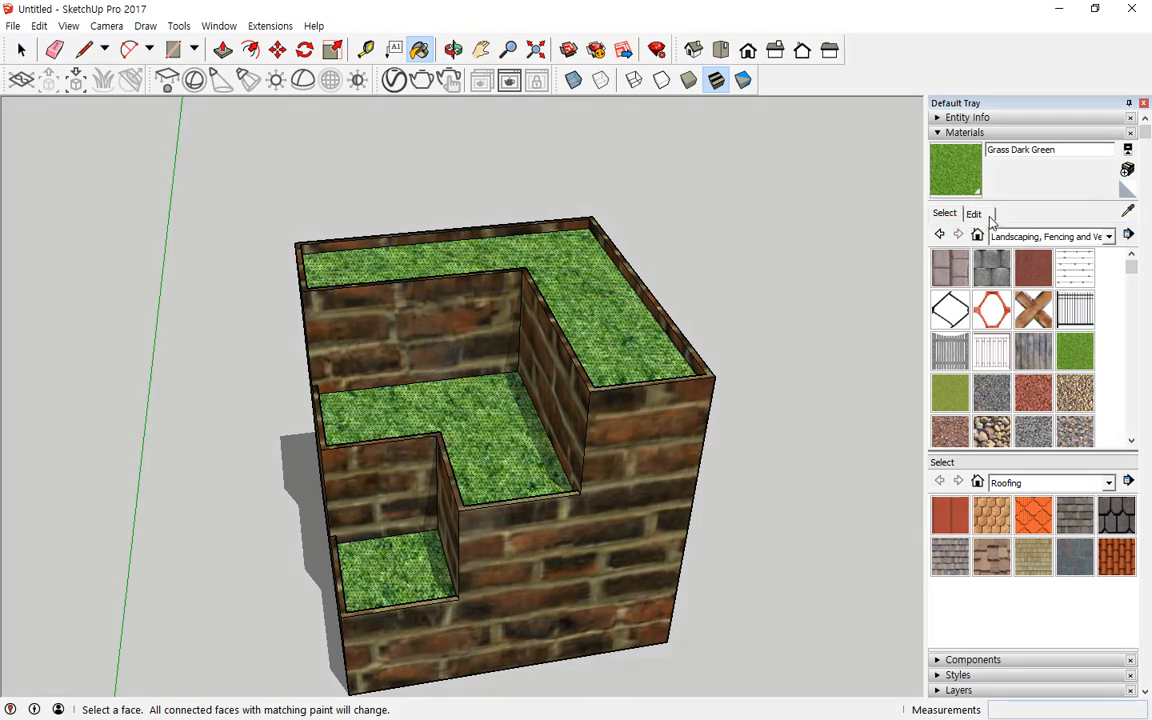
left_click(975, 213)
mouse_move(1102, 210)
left_mouse_down()
mouse_move(1143, 220)
mouse_move(1128, 231)
left_mouse_up()
key("Escape")
left_click(944, 215)
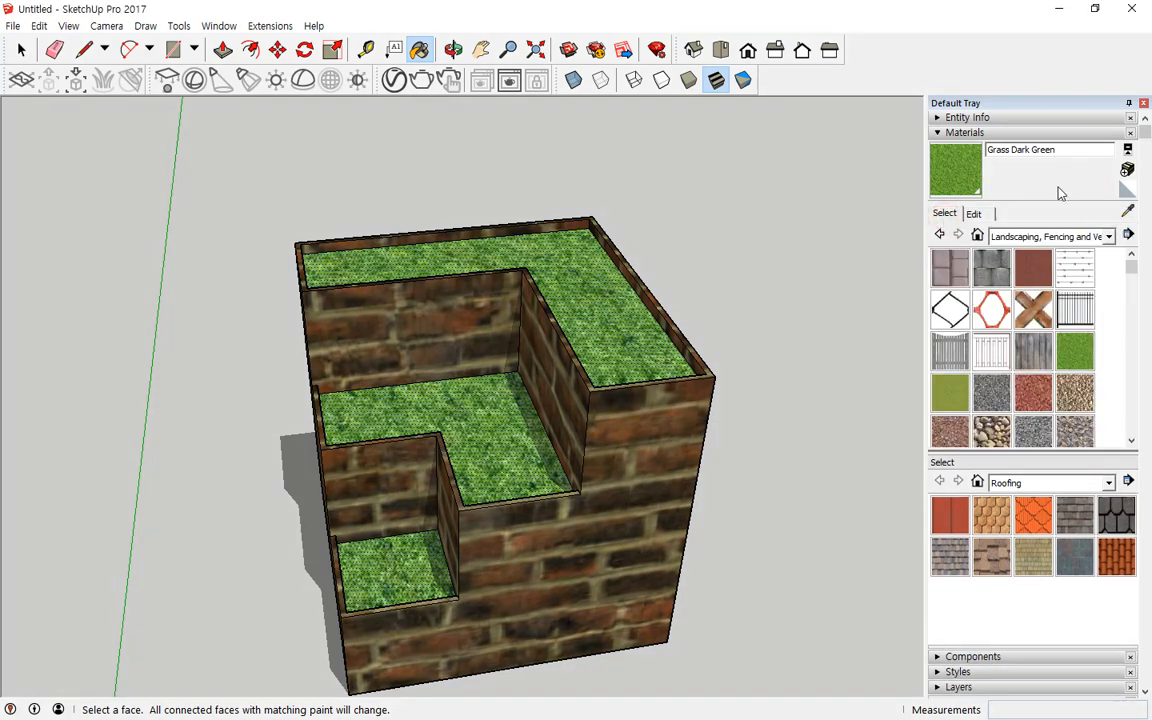
Step: Examine the Grass Dark Green texture image settings in the material's Edit tab
scroll(638, 301, "down", 2)
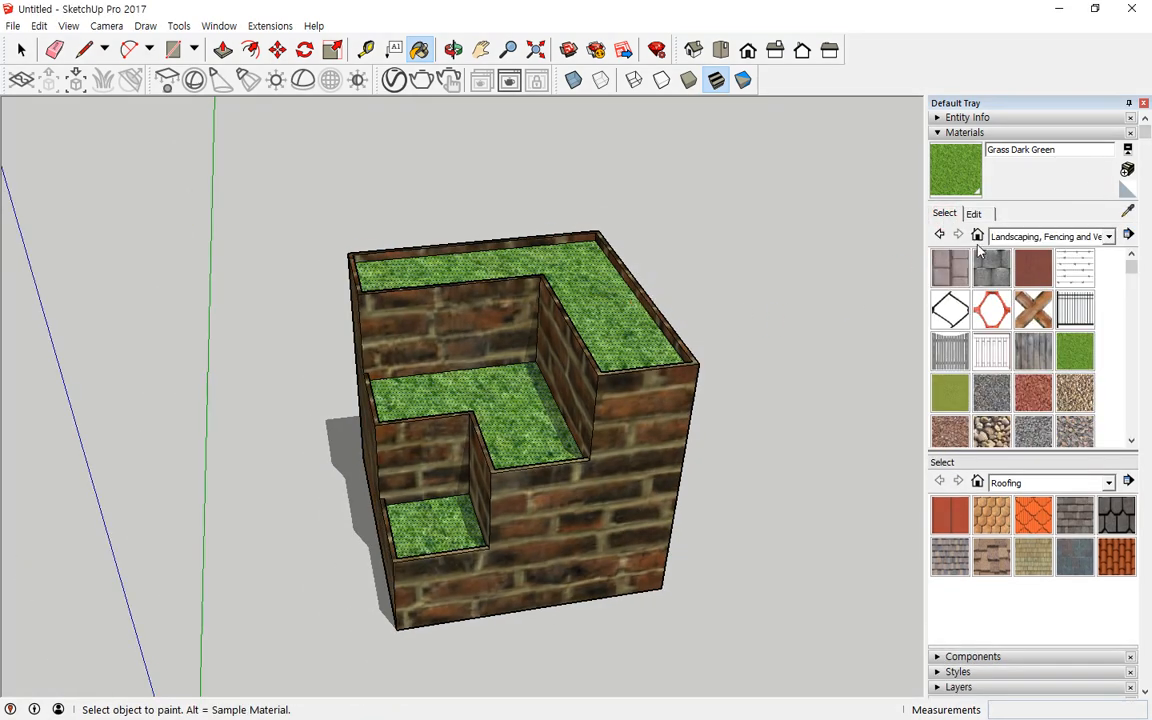
left_click(974, 214)
scroll(1022, 380, "down", 4)
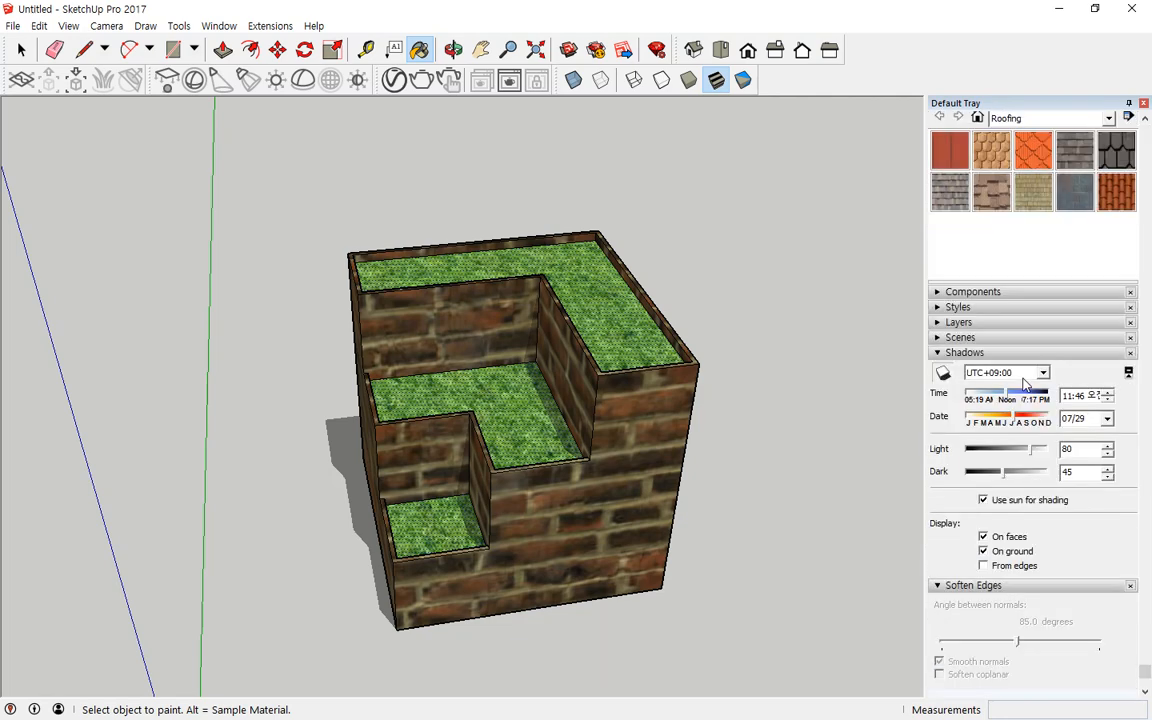
scroll(1023, 385, "up", 3)
key("ctrl+2")
mouse_move(1018, 290)
left_mouse_down()
mouse_move(931, 293)
mouse_move(986, 249)
mouse_move(978, 293)
left_mouse_up()
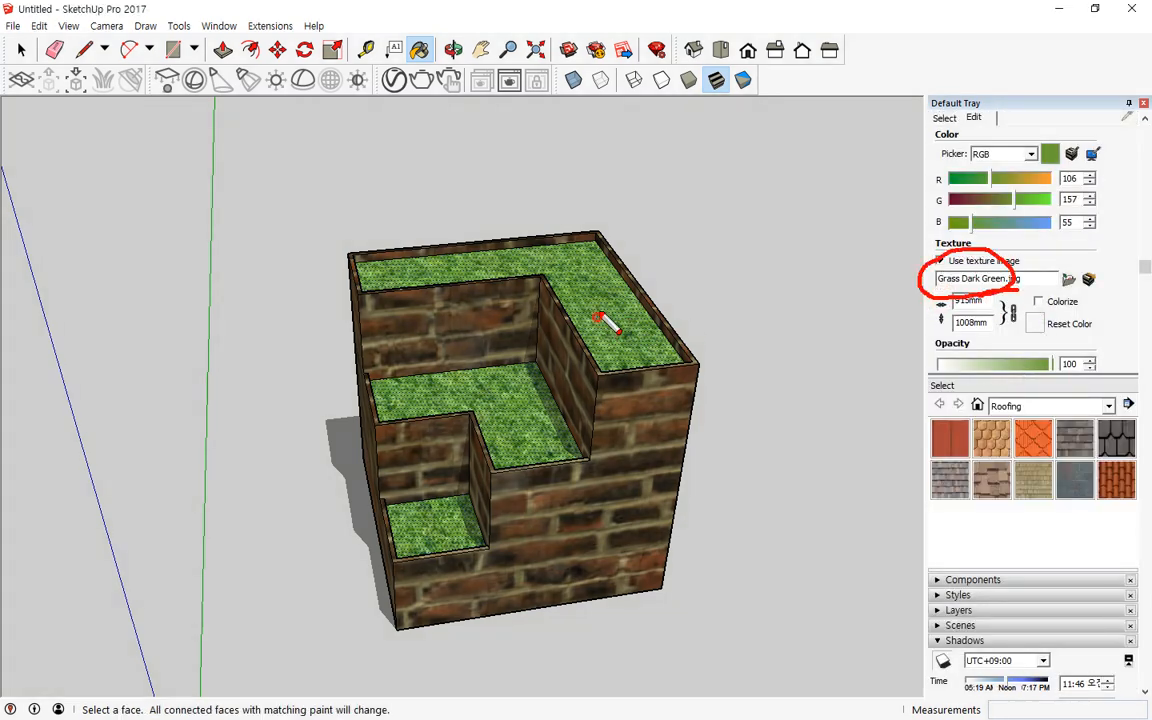
mouse_move(598, 317)
left_mouse_down()
mouse_move(874, 316)
mouse_move(890, 284)
mouse_move(908, 322)
left_mouse_up()
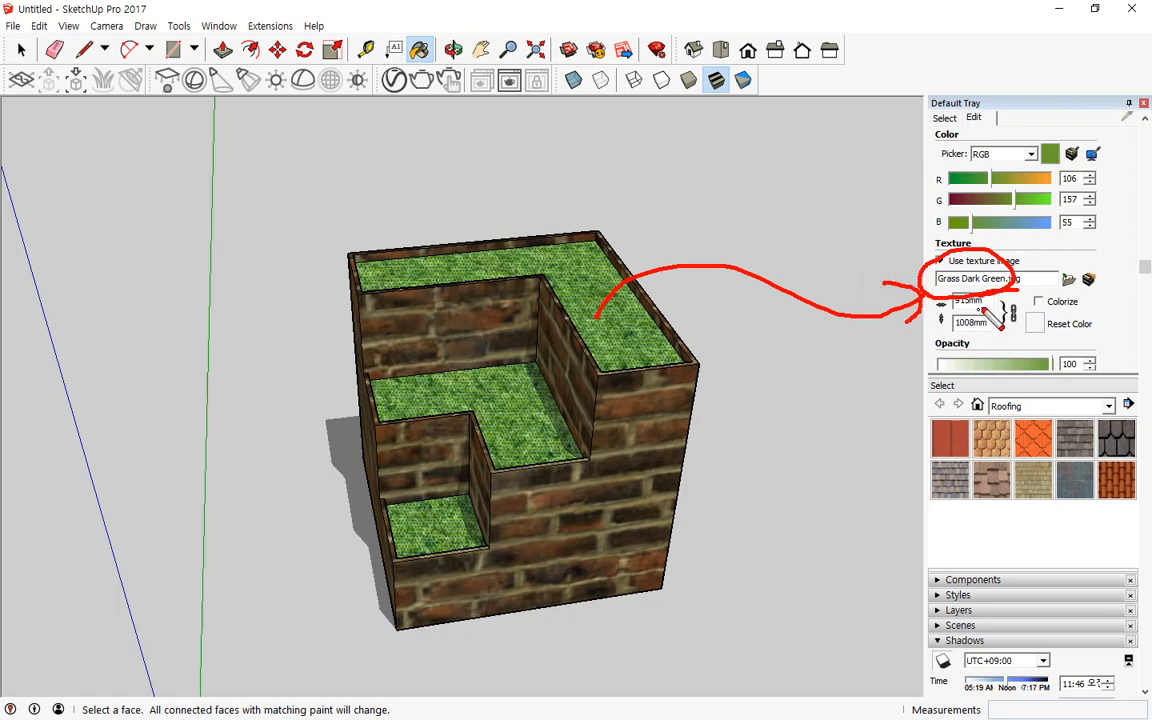
key("e")
Step: Set the Grass Dark Green texture width to 200 mm
mouse_move(1000, 301)
left_mouse_down()
mouse_move(940, 299)
mouse_move(995, 338)
mouse_move(1008, 302)
mouse_move(890, 294)
left_mouse_up()
key("Escape")
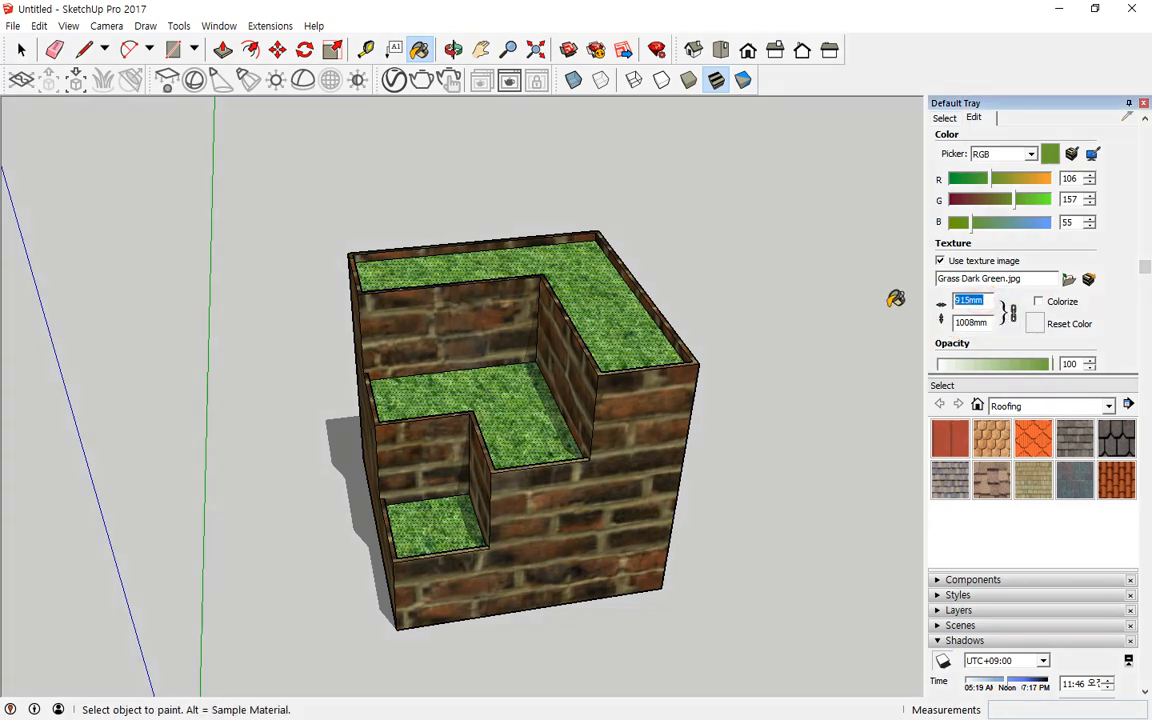
type("500")
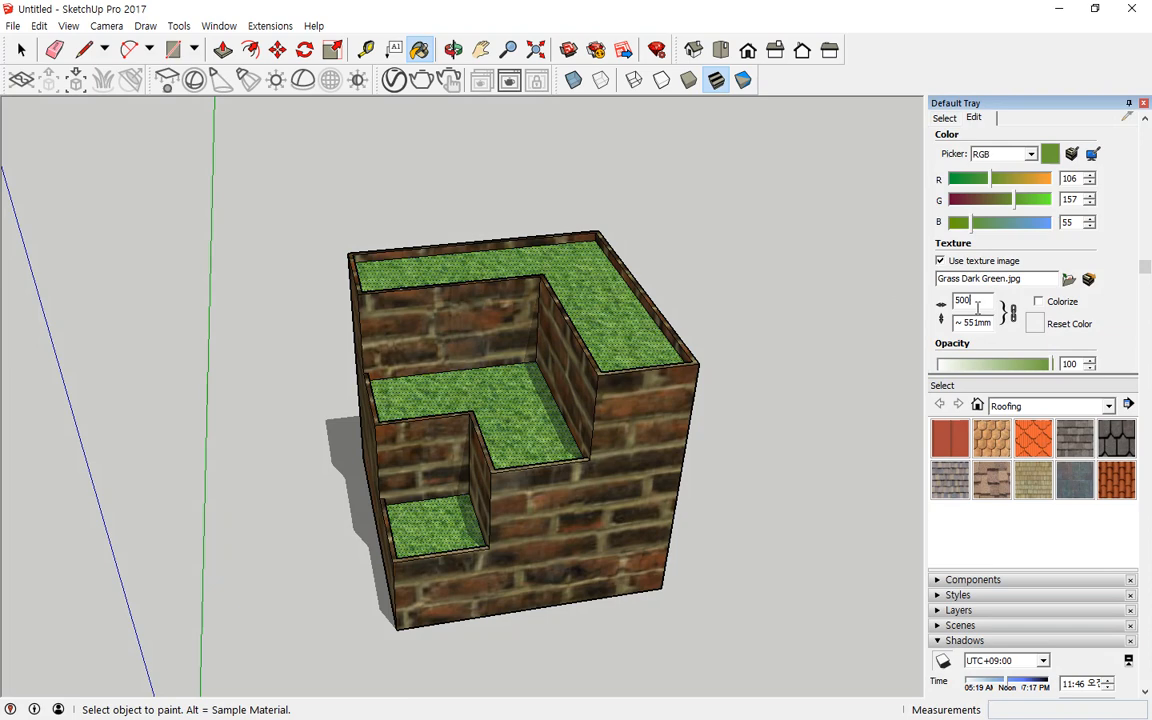
left_click_drag(978, 304, 876, 289)
type("100")
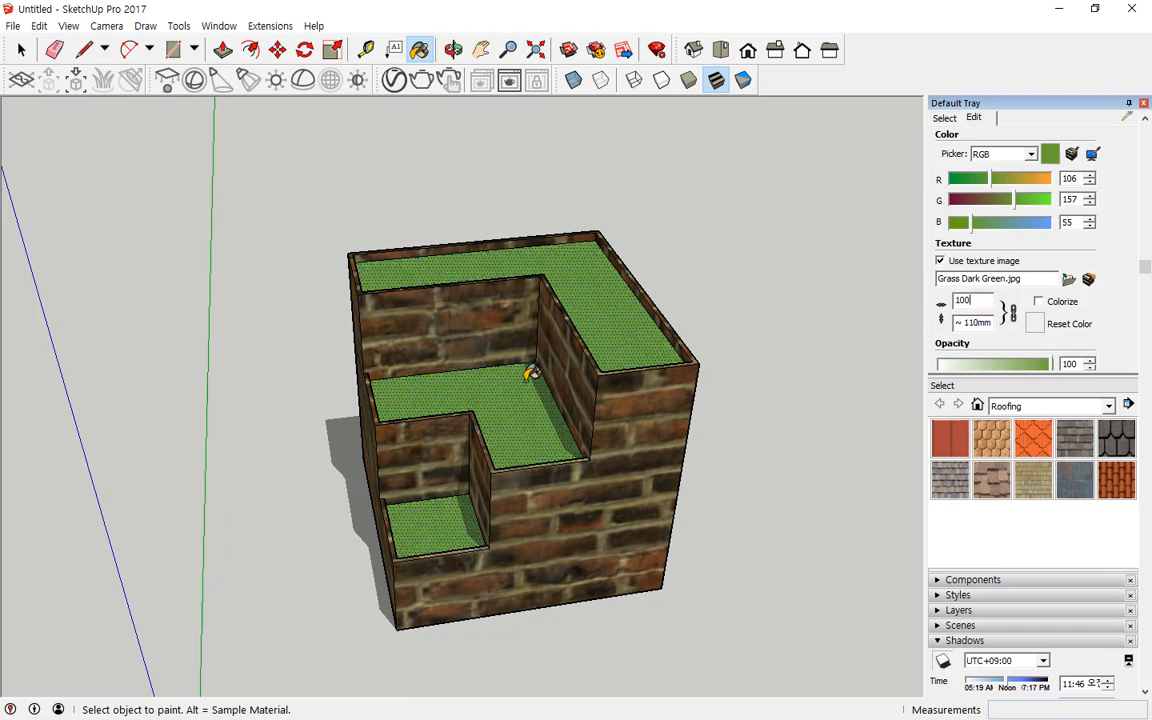
scroll(570, 358, "up", 2)
middle_click_drag(643, 362, 626, 452)
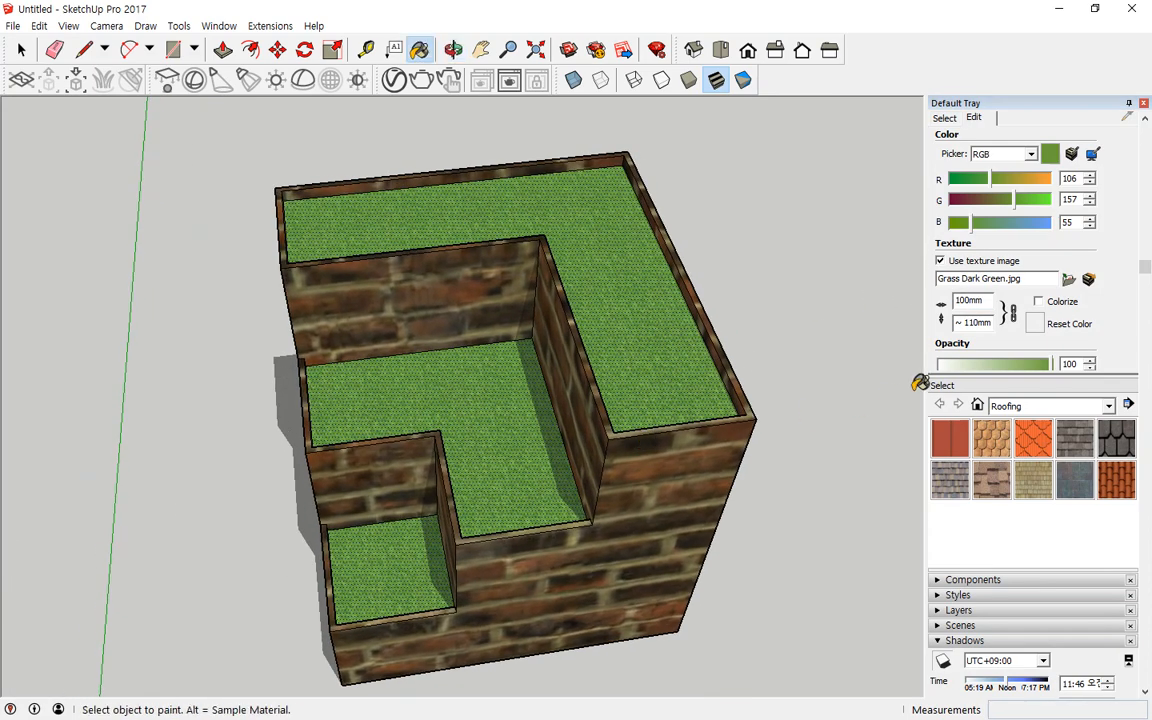
left_click_drag(987, 302, 894, 302)
type("200")
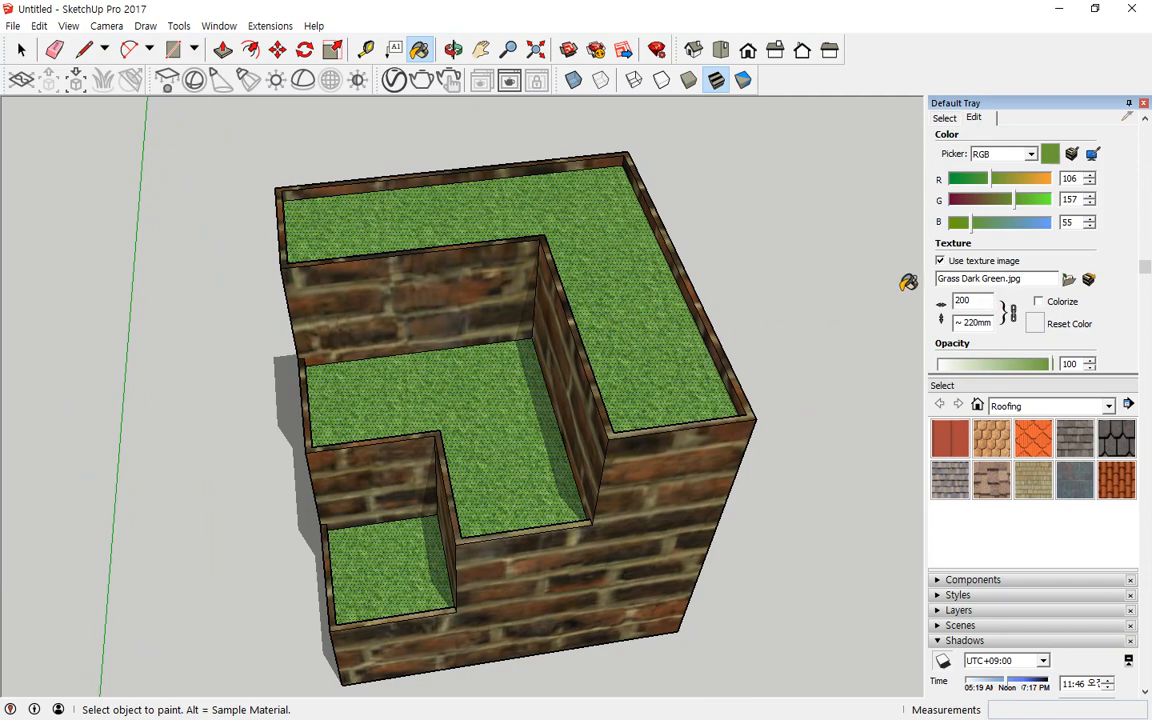
Step: Sample the brick wall material and set the Brick Rough Dark texture width to 200 mm
scroll(950, 163, "up", 2)
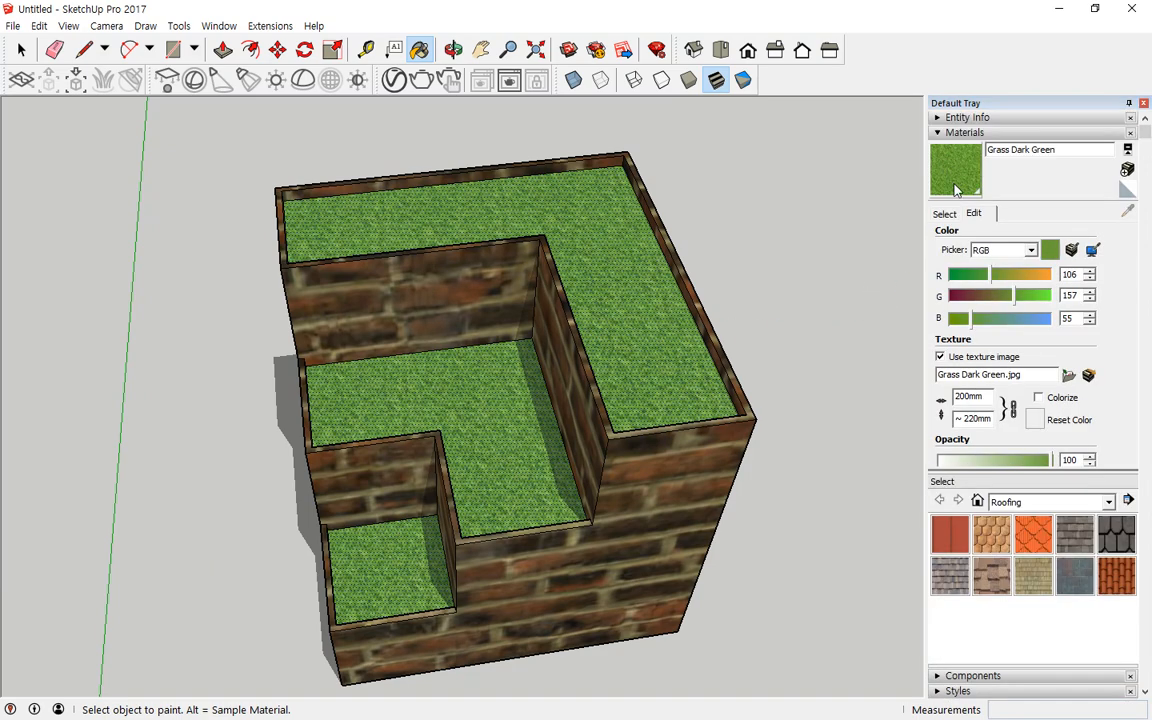
left_click(944, 213)
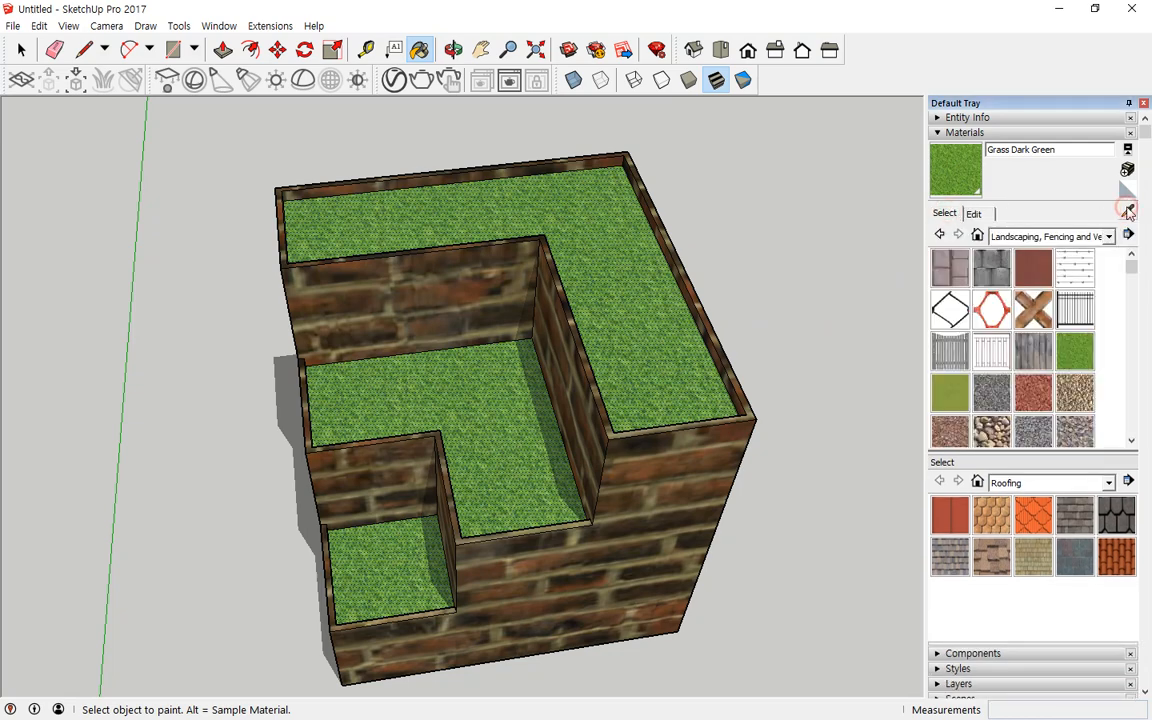
left_click(1128, 212)
left_click(690, 457)
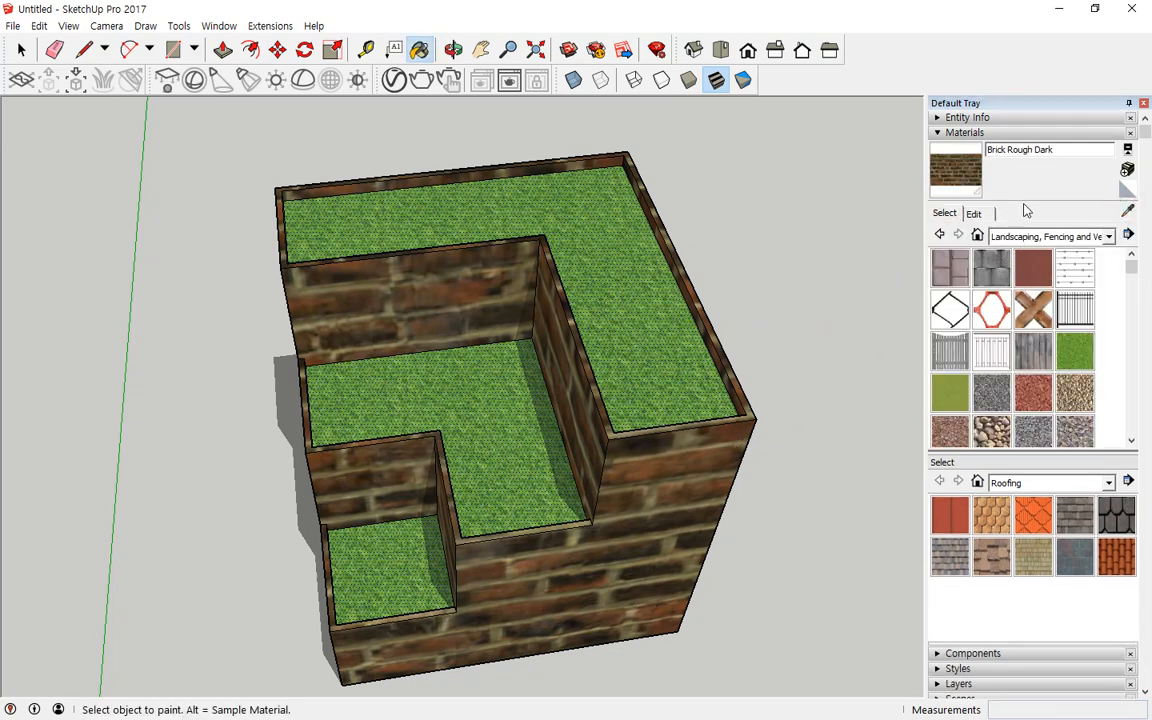
left_click(978, 214)
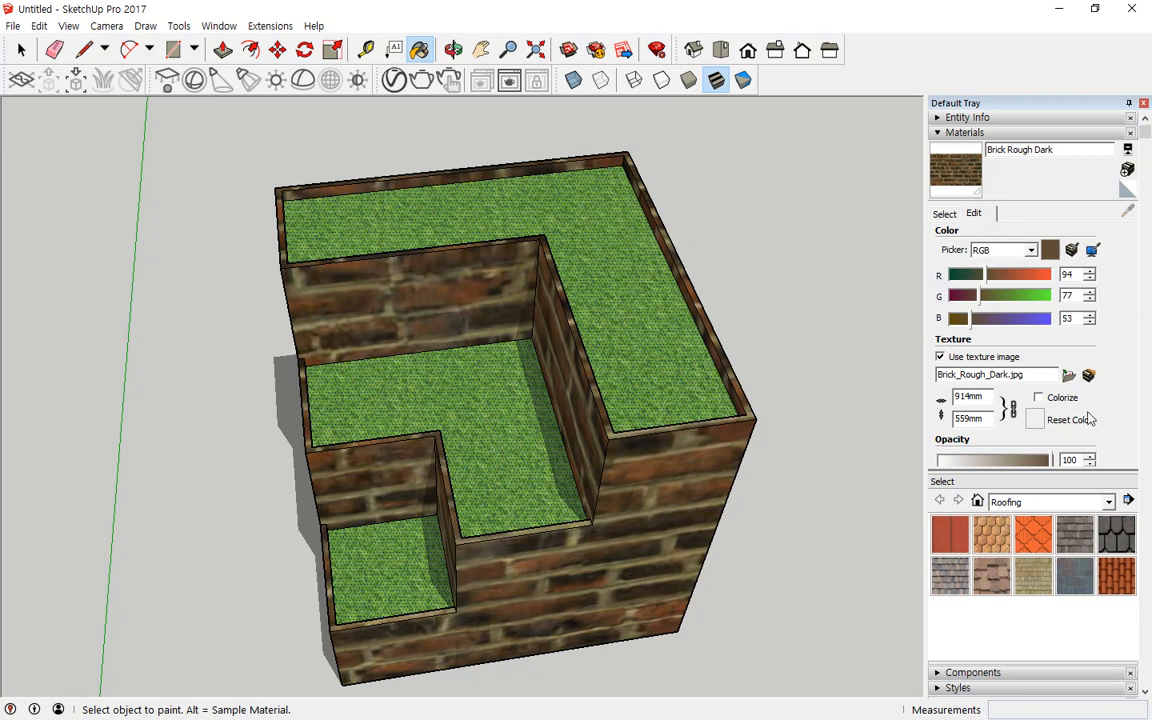
left_click(988, 398)
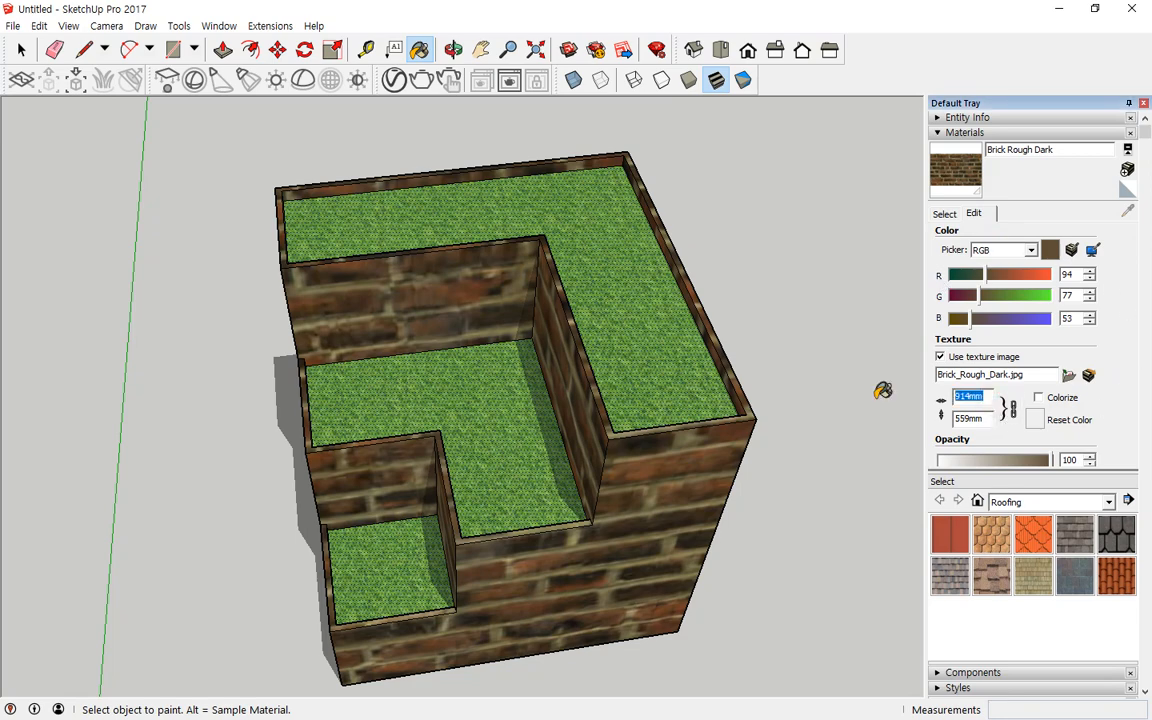
type("200")
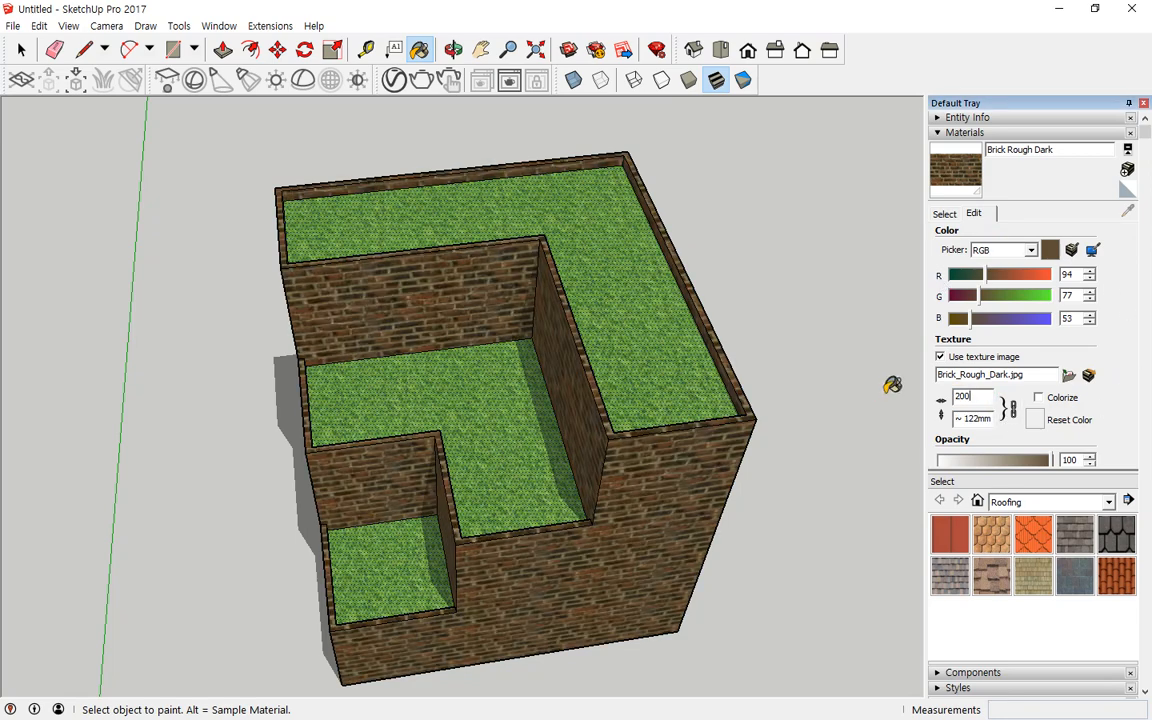
Step: Render the model with V-Ray, zoom into the frame buffer, and close the render windows
mouse_move(558, 443)
middle_mouse_down()
mouse_move(617, 301)
mouse_move(618, 389)
middle_mouse_up()
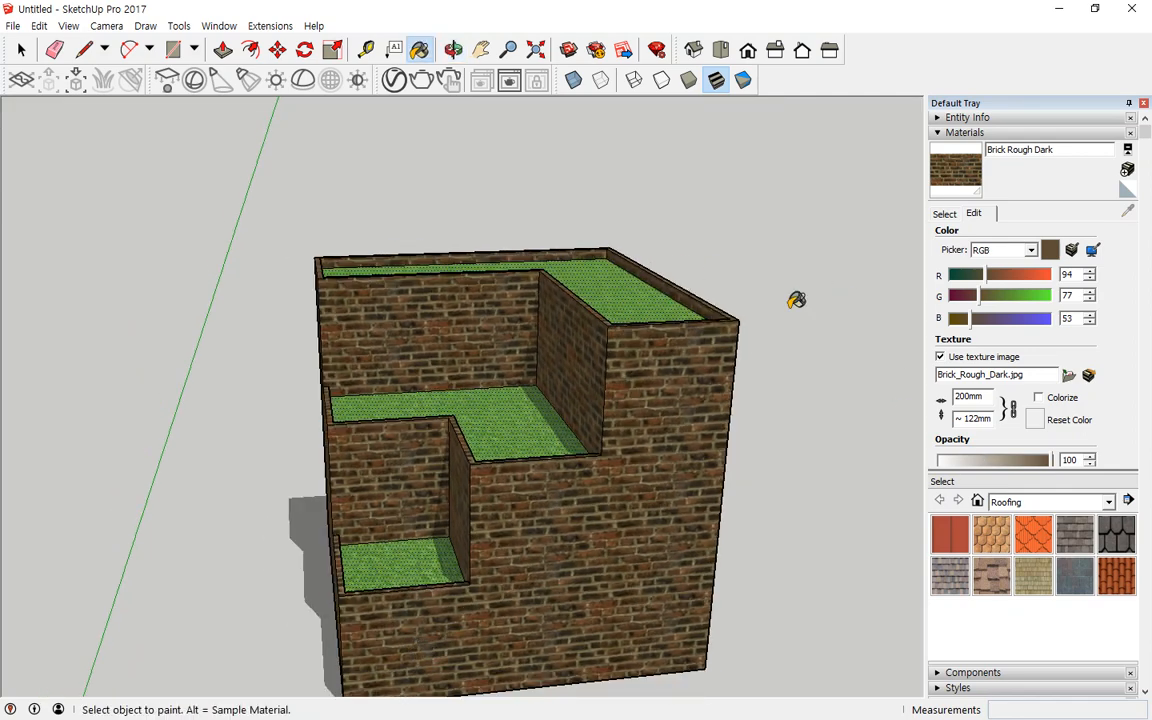
left_click(421, 80)
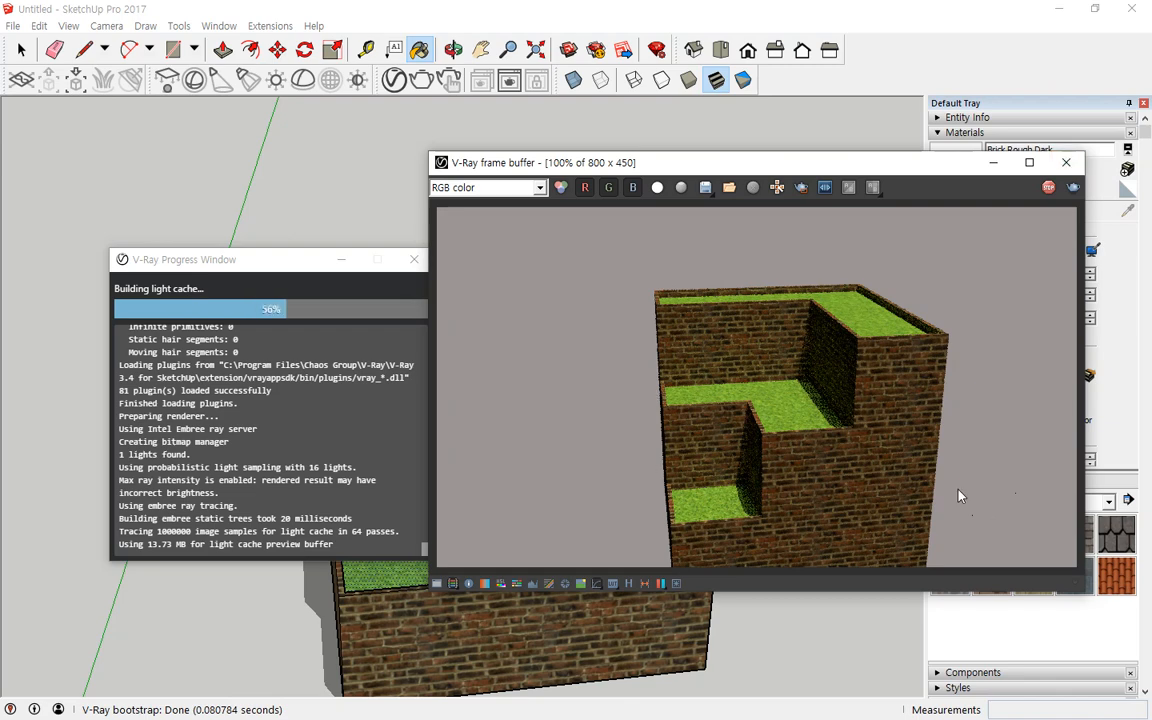
scroll(797, 432, "up", 2)
scroll(746, 440, "down", 1)
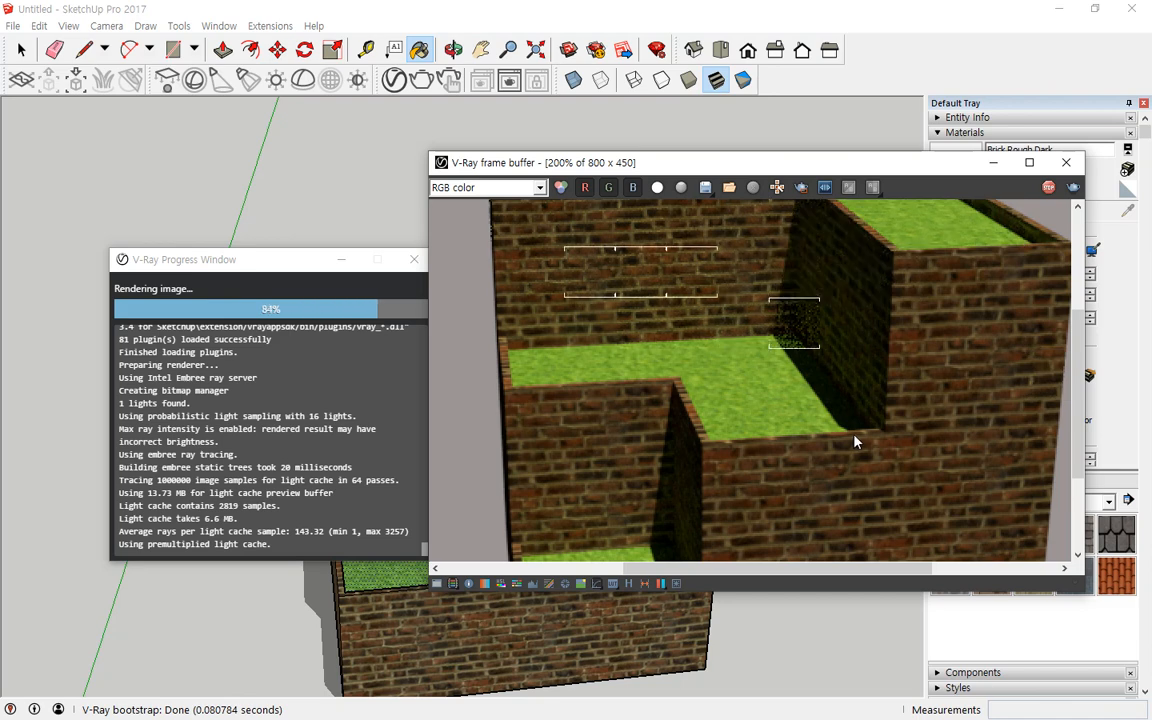
left_click(1066, 162)
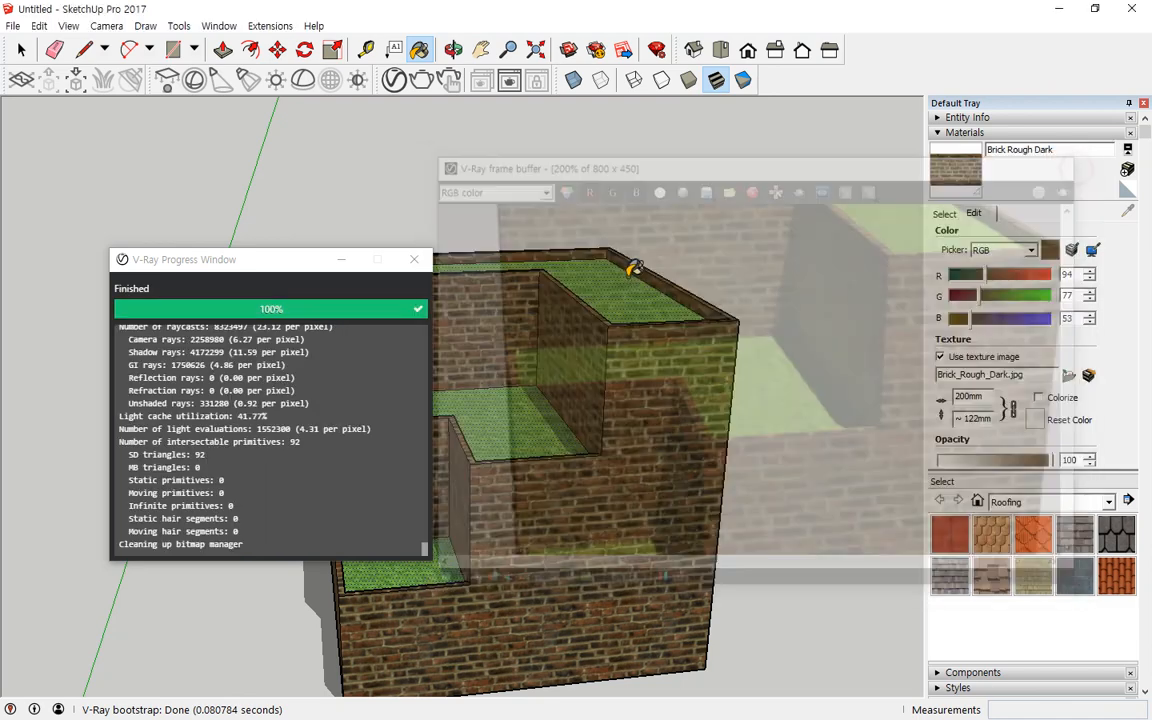
left_click(414, 259)
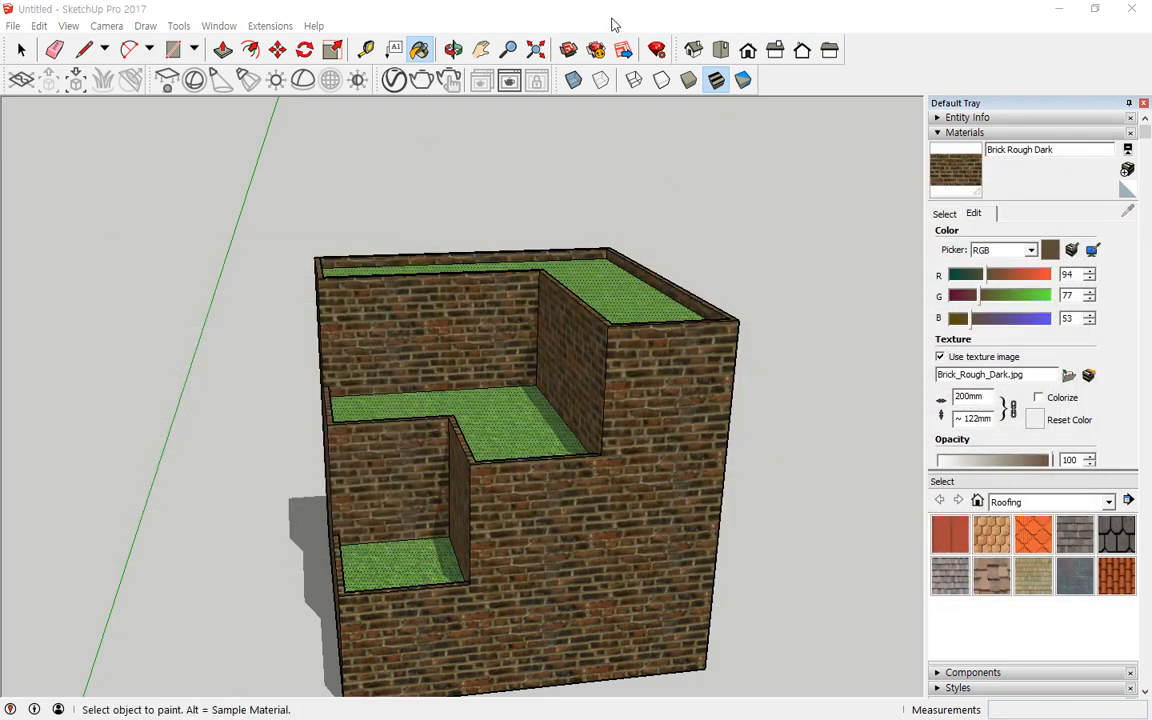
Step: Zoom in closely on the stepped interior and render it again with V-Ray
left_click(535, 49)
middle_click_drag(421, 449, 578, 469)
middle_click_drag(385, 300, 457, 313)
scroll(460, 312, "up", 2)
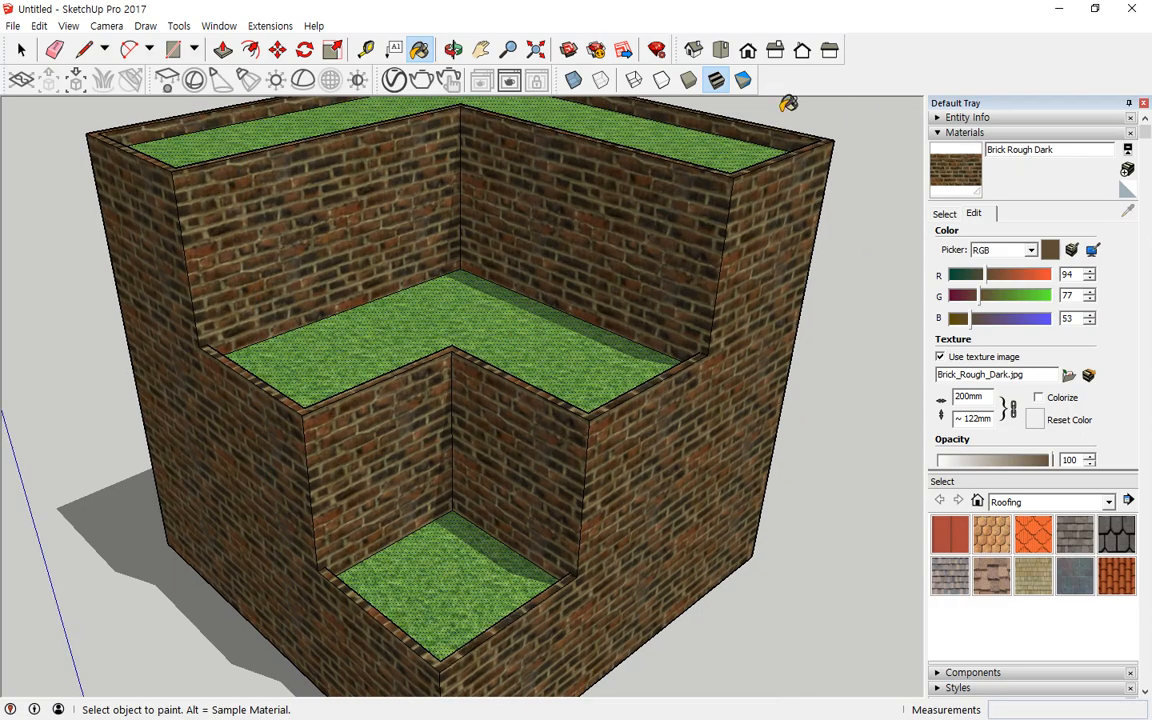
left_click(421, 80)
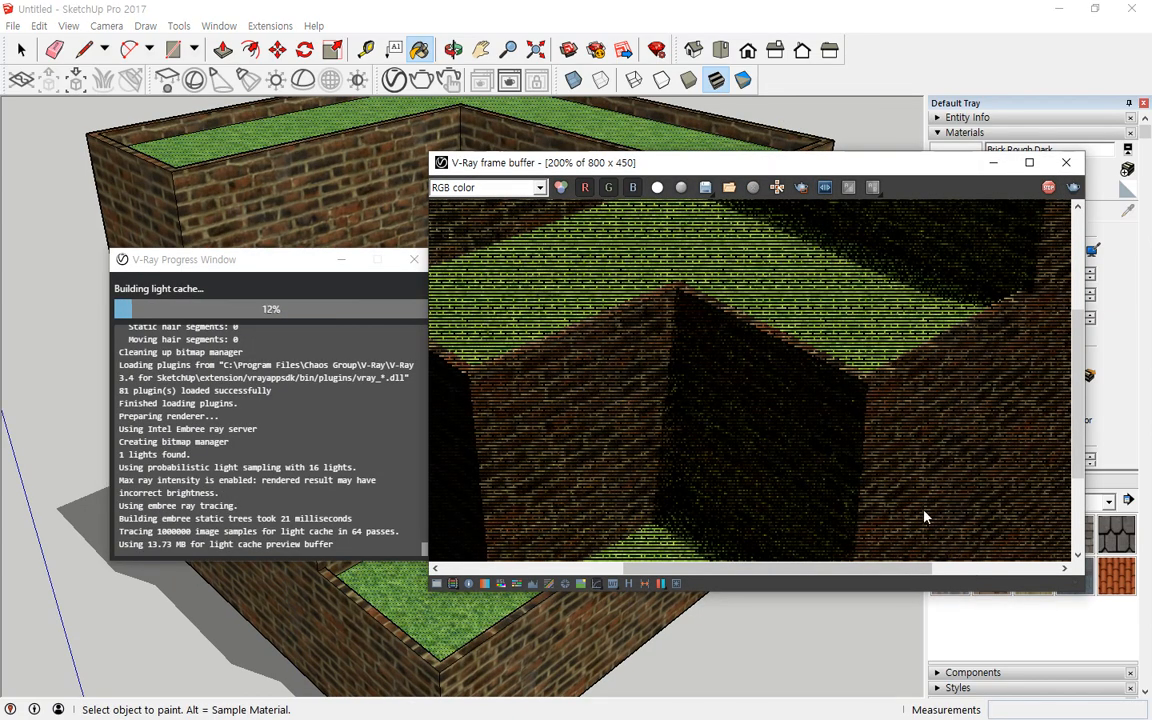